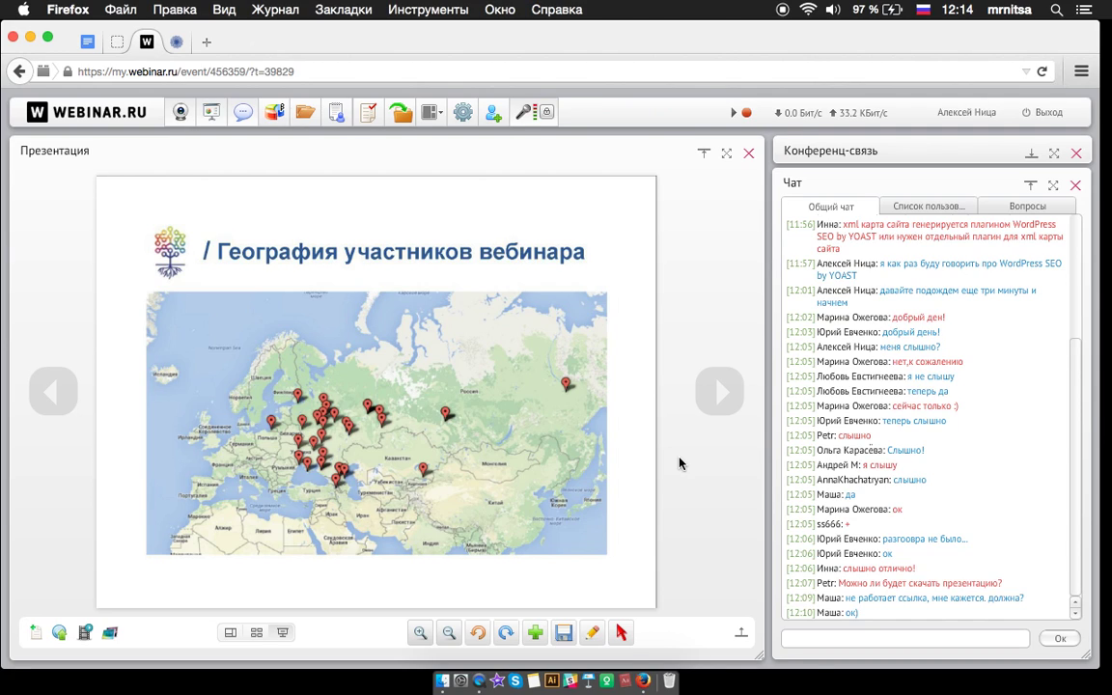
Advance the presentation from the participants' geography slide through the plugin review slides to the "плагины" title slide
click(719, 403)
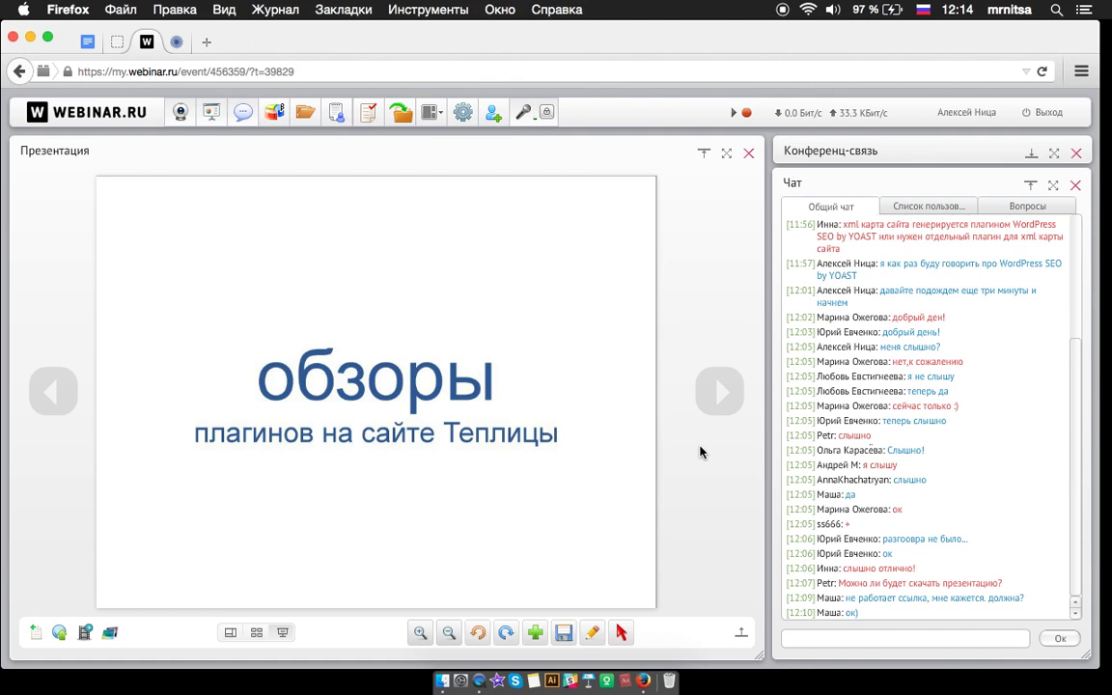
click(715, 392)
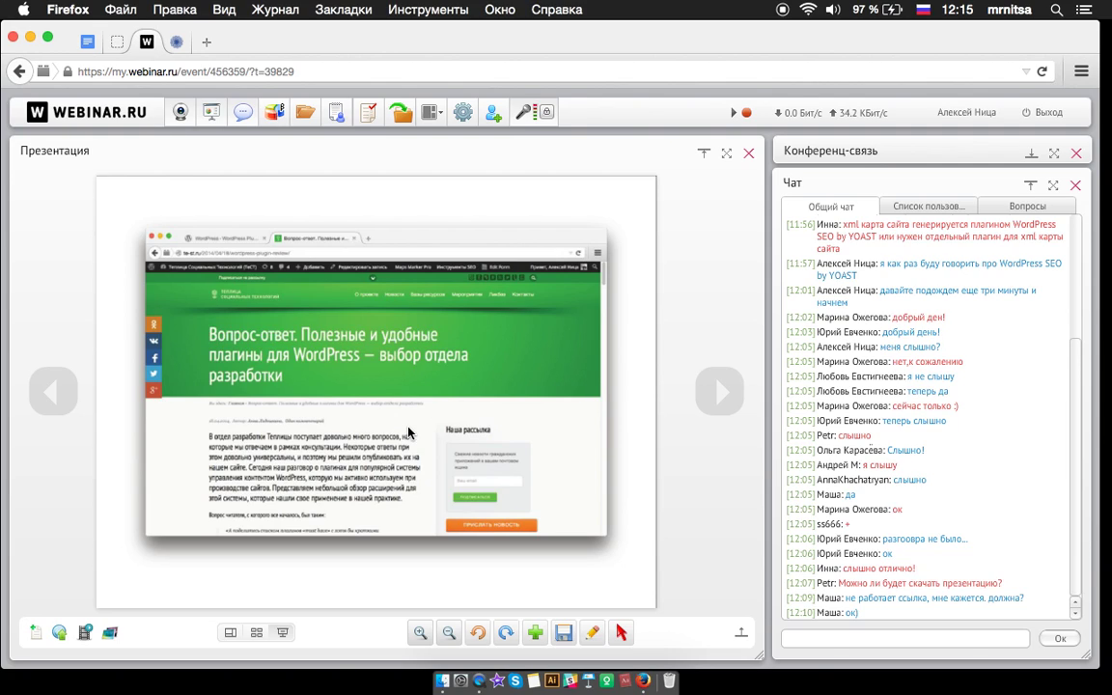
click(720, 393)
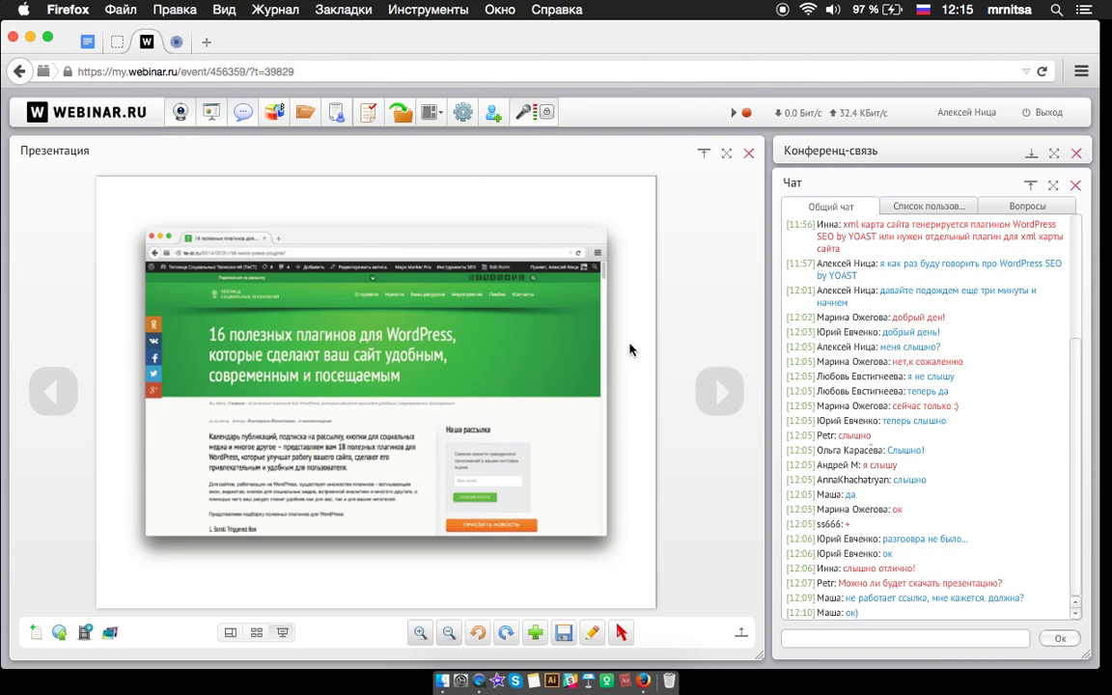
click(716, 388)
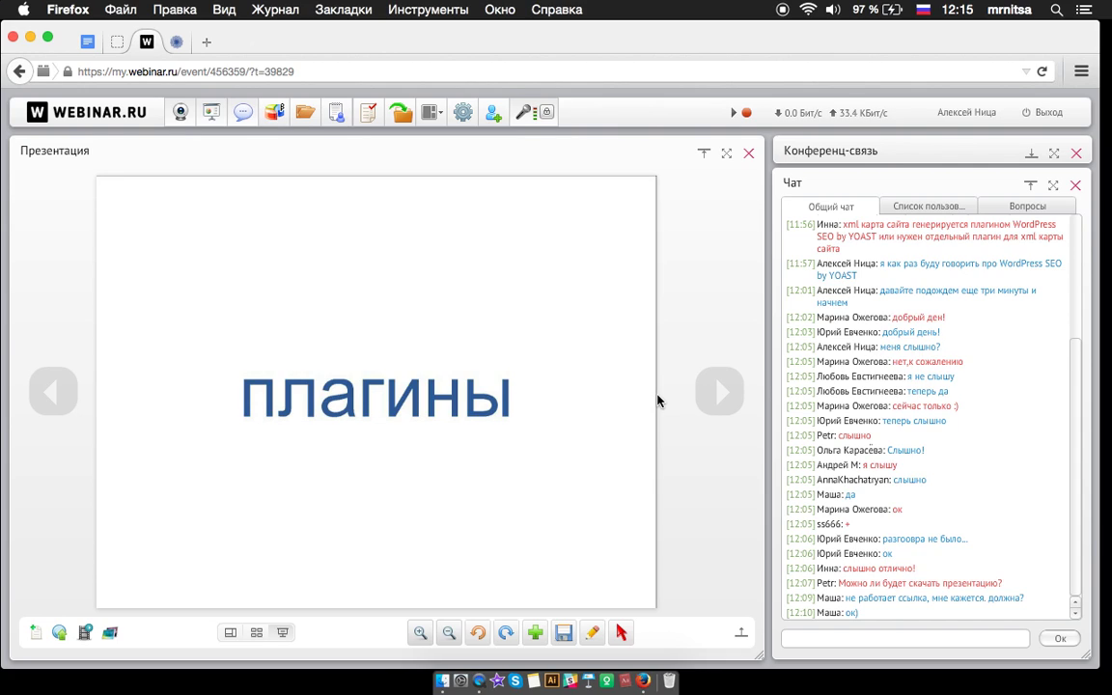
Present the plugin slides one by one, from Cyr to Lat enhanced through Form Maker, Meta Slider and the Yoast plugins to Crafty Social Buttons
click(722, 399)
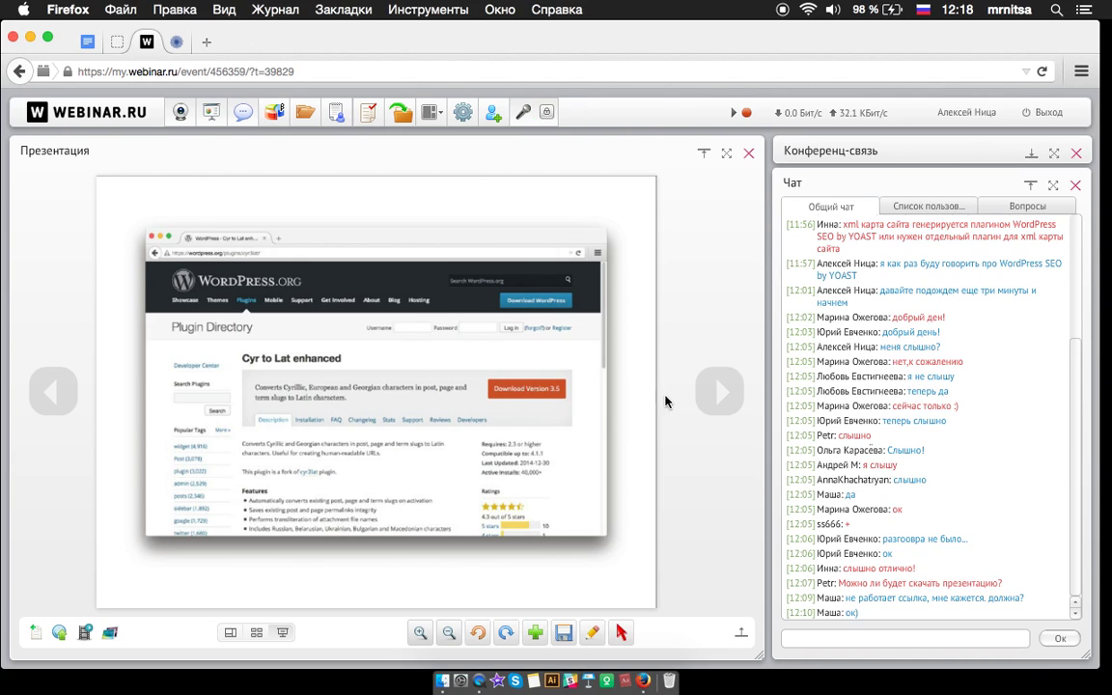
click(726, 407)
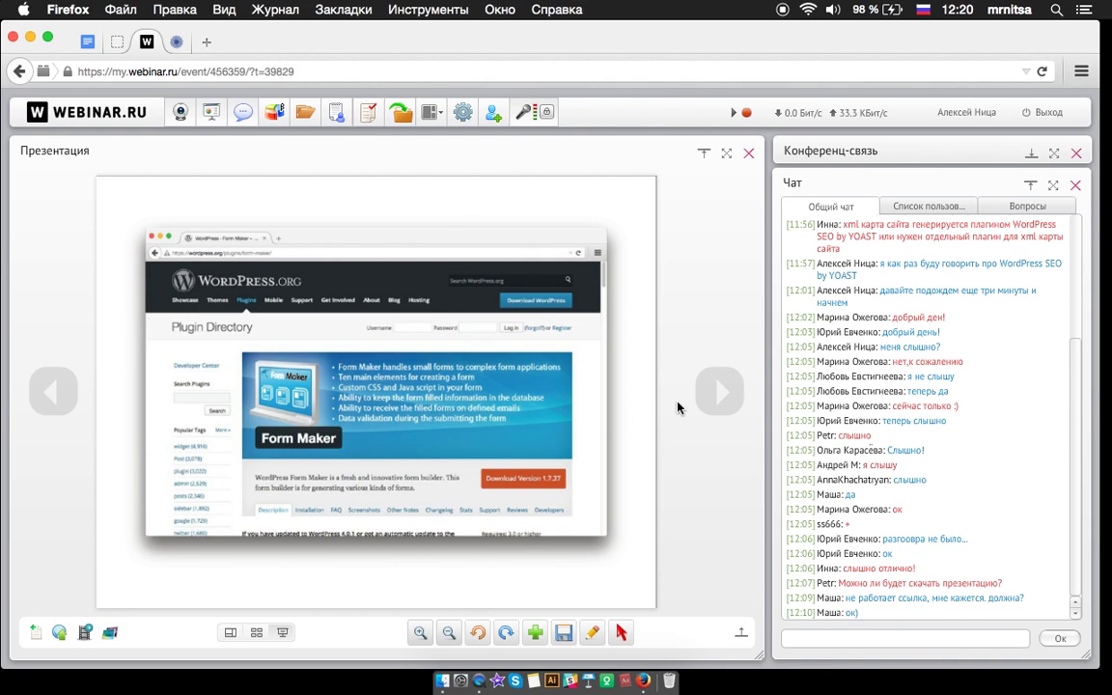
key(Right)
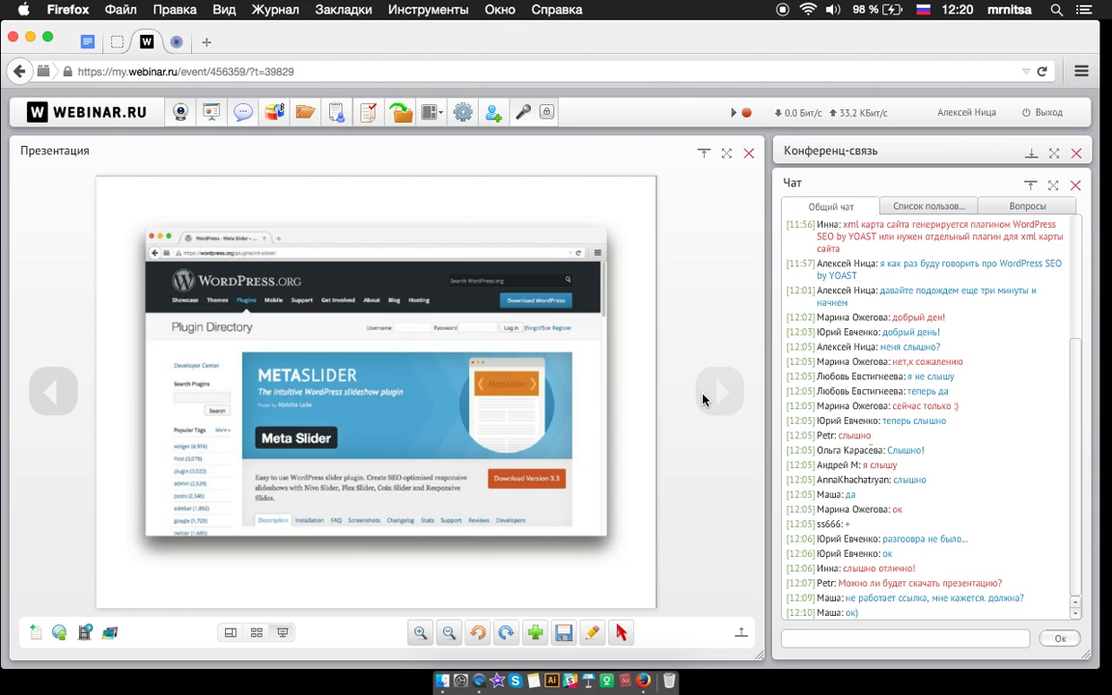
key(Right)
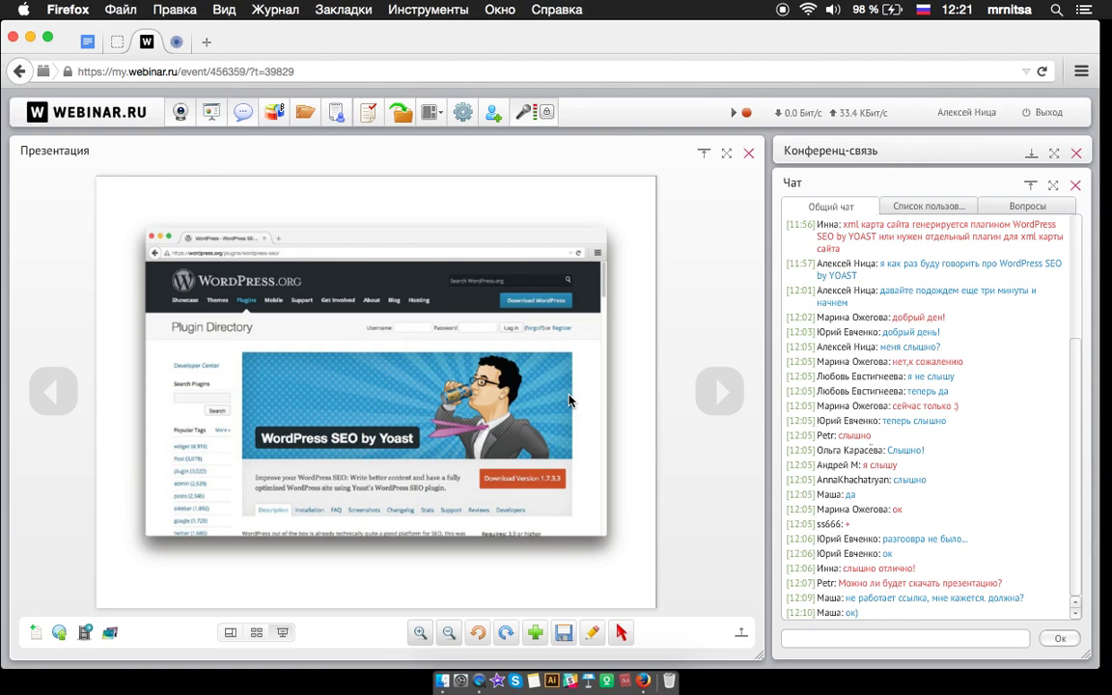
click(729, 403)
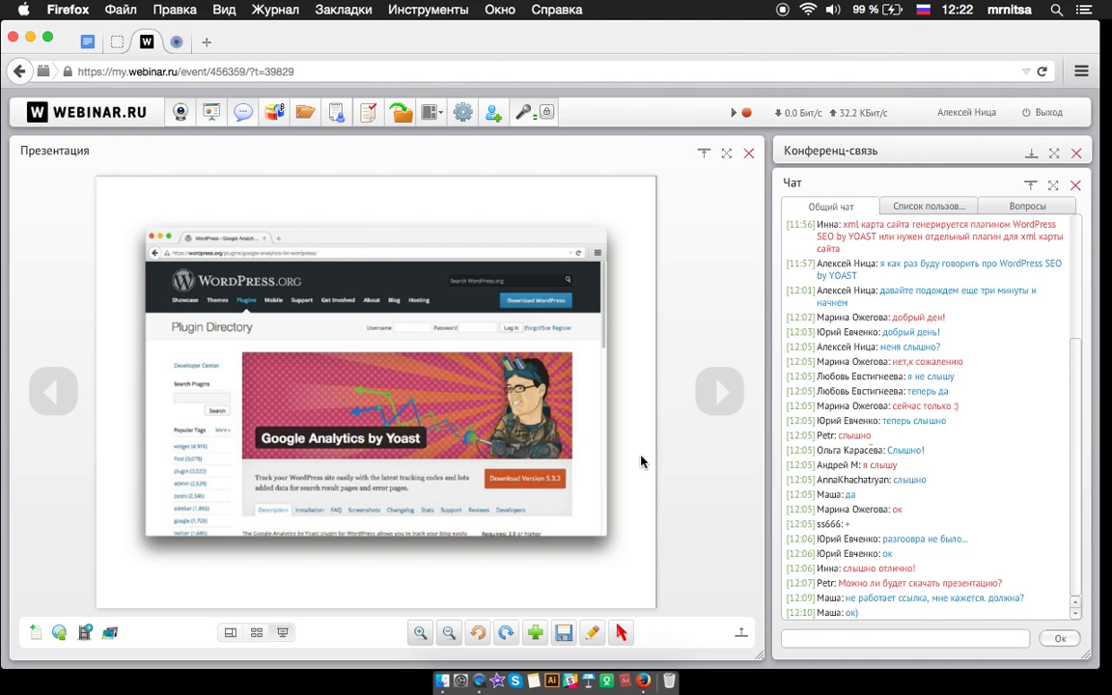
click(713, 409)
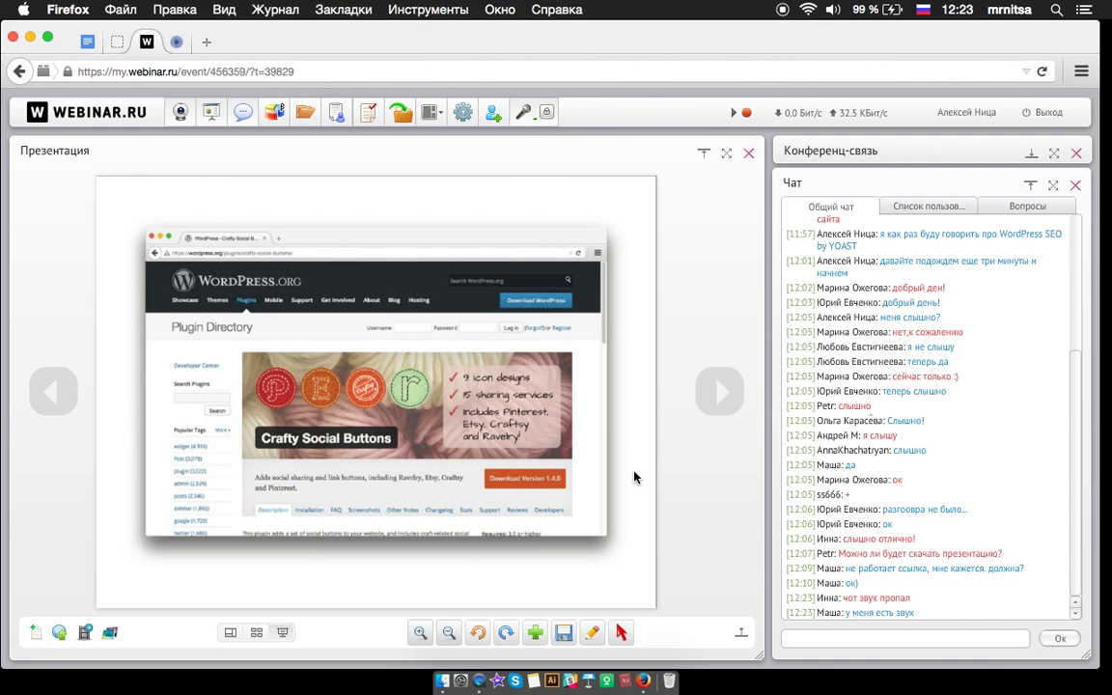
Present the AddThis, Disqus, MailPress, Stellar Places and Онлайн Лейка slides, ending on the slide with the binoculars picture
click(723, 407)
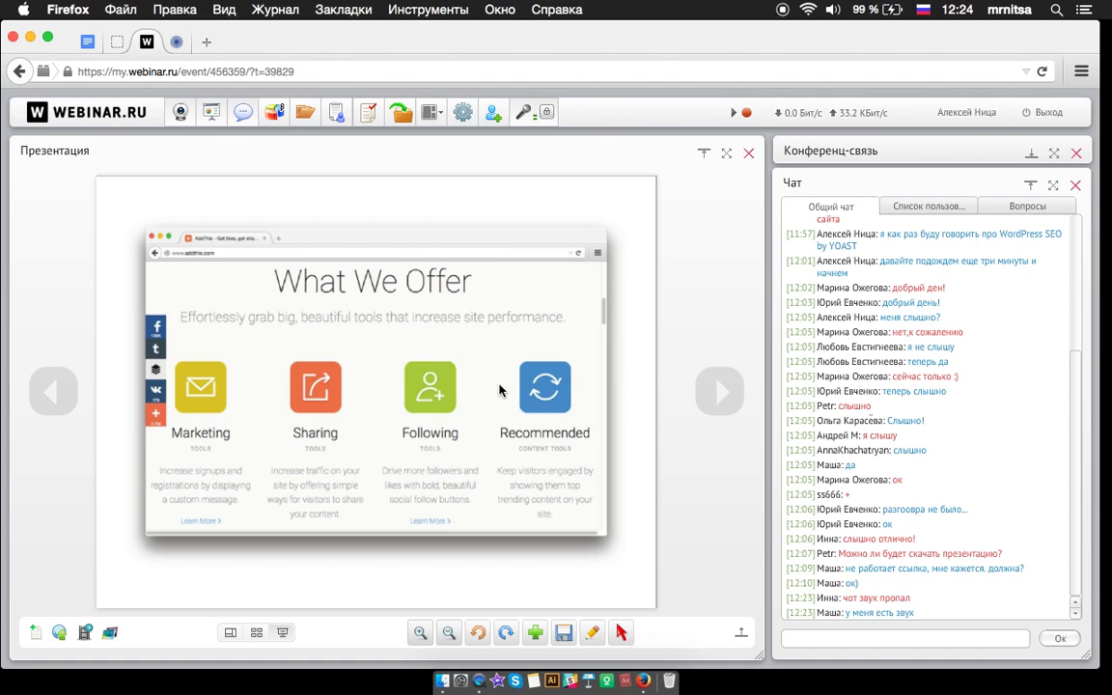
click(724, 396)
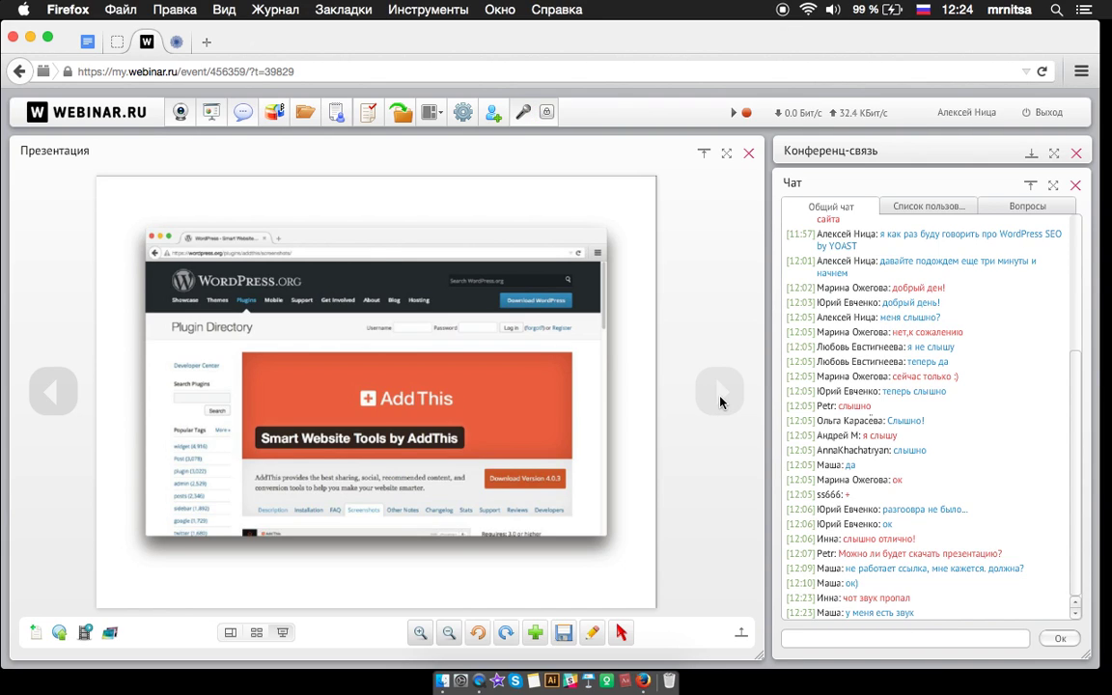
click(720, 402)
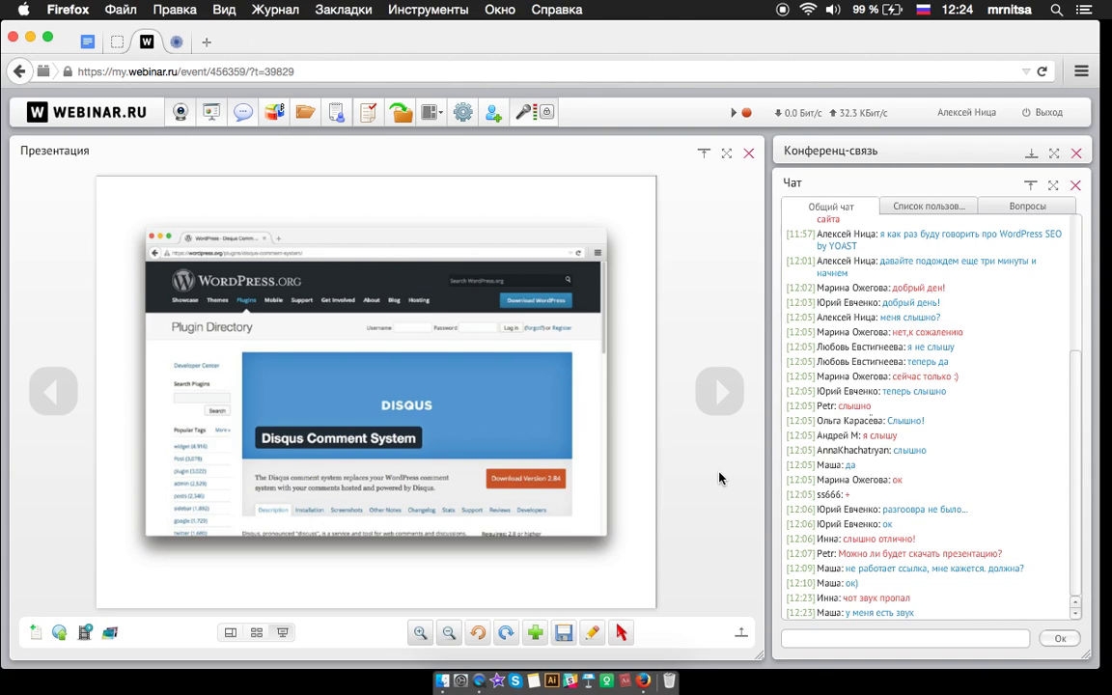
key(Right)
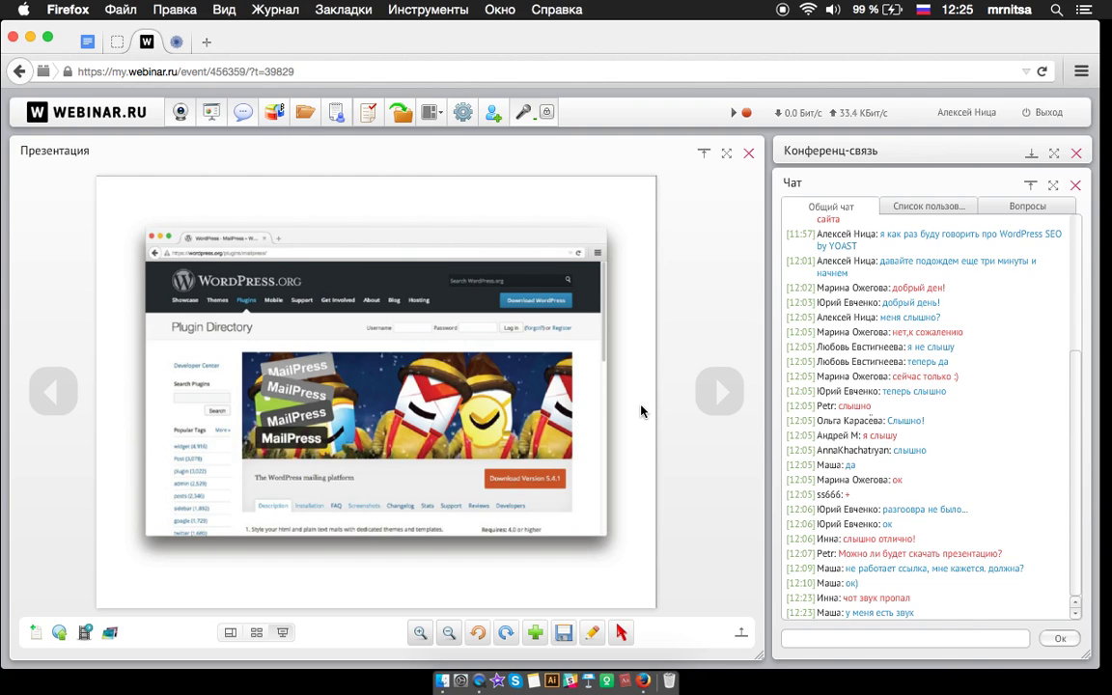
click(709, 386)
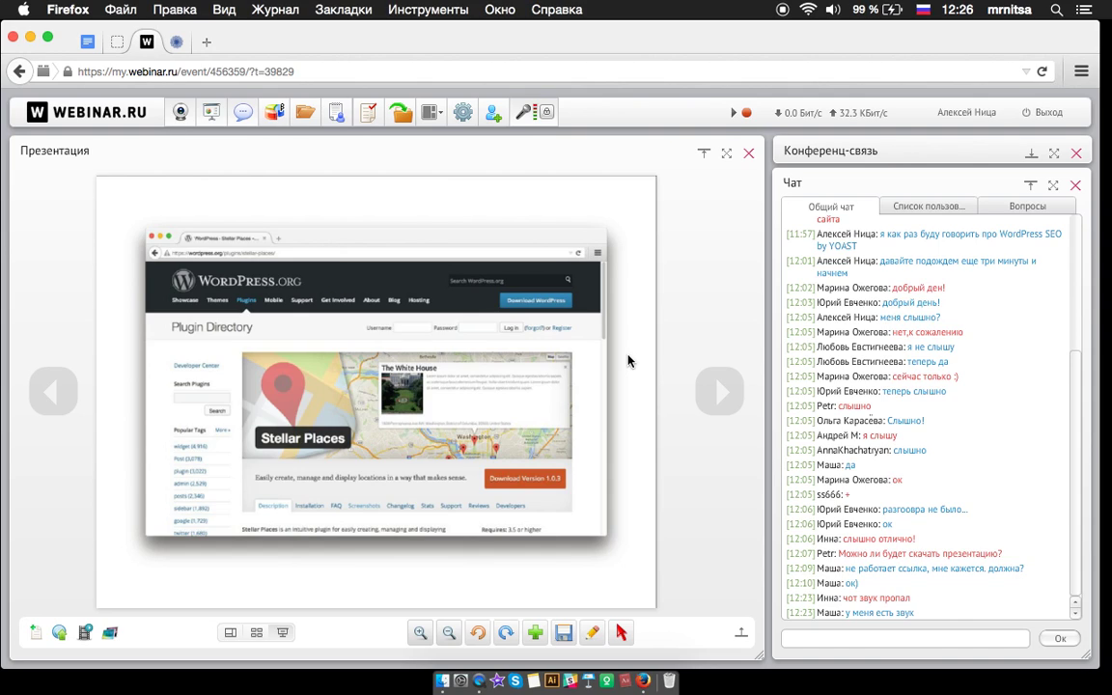
click(710, 394)
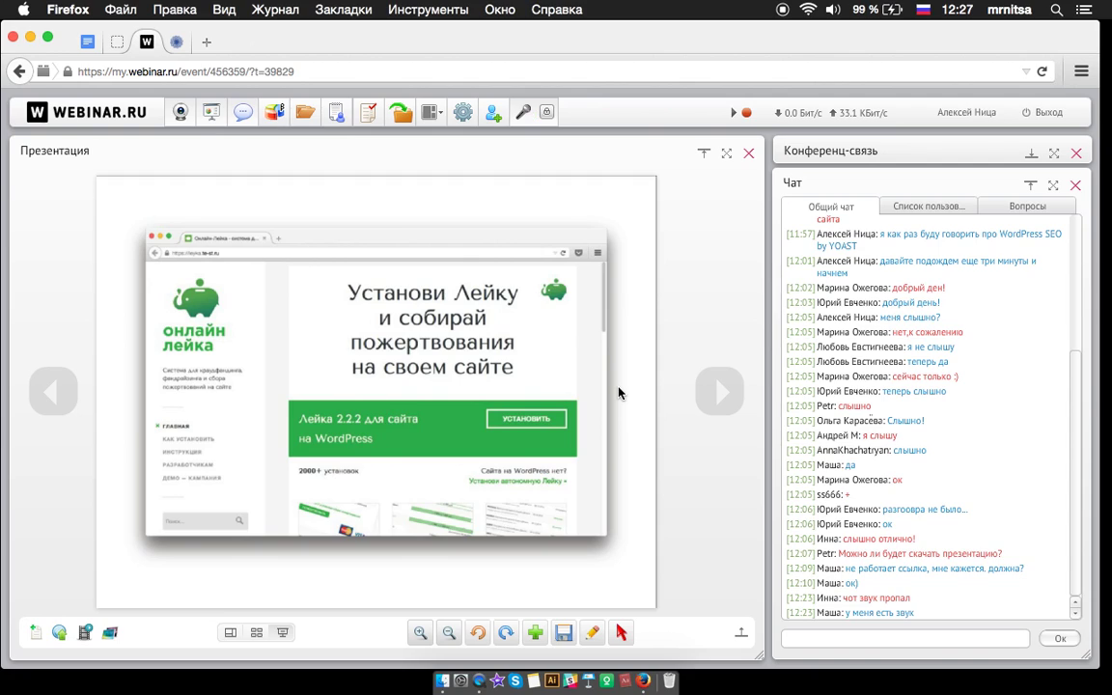
click(725, 391)
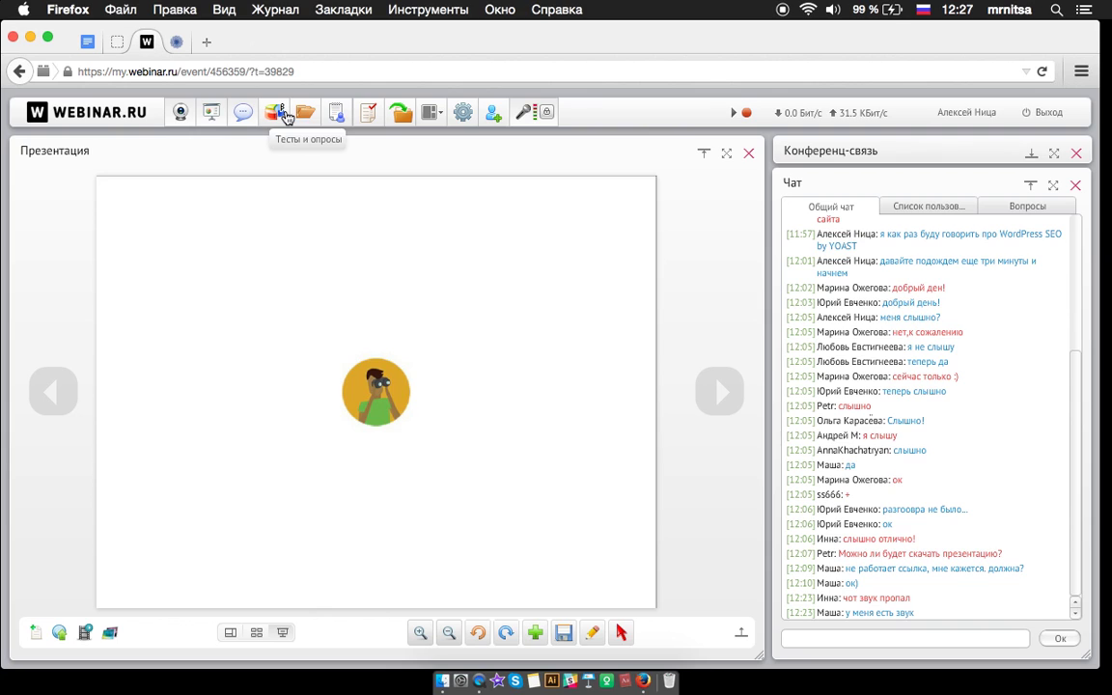
Launch Webinar Screen Sharing from the presentation's file tools and start broadcasting the whole desktop (1280x800) in high quality
click(738, 633)
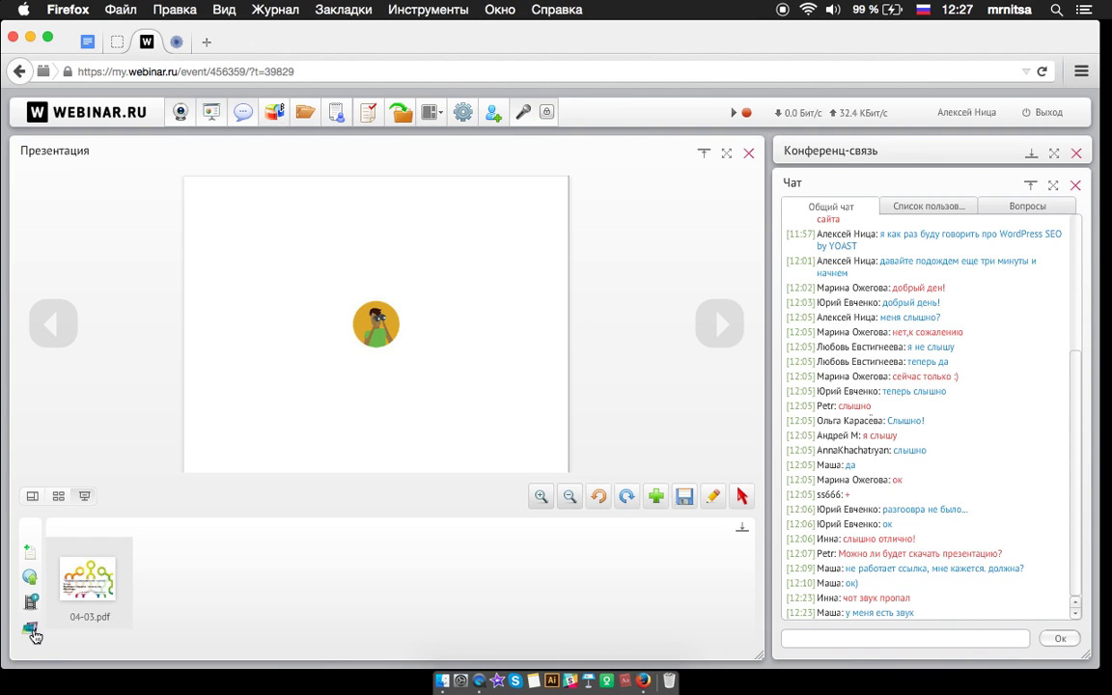
click(31, 630)
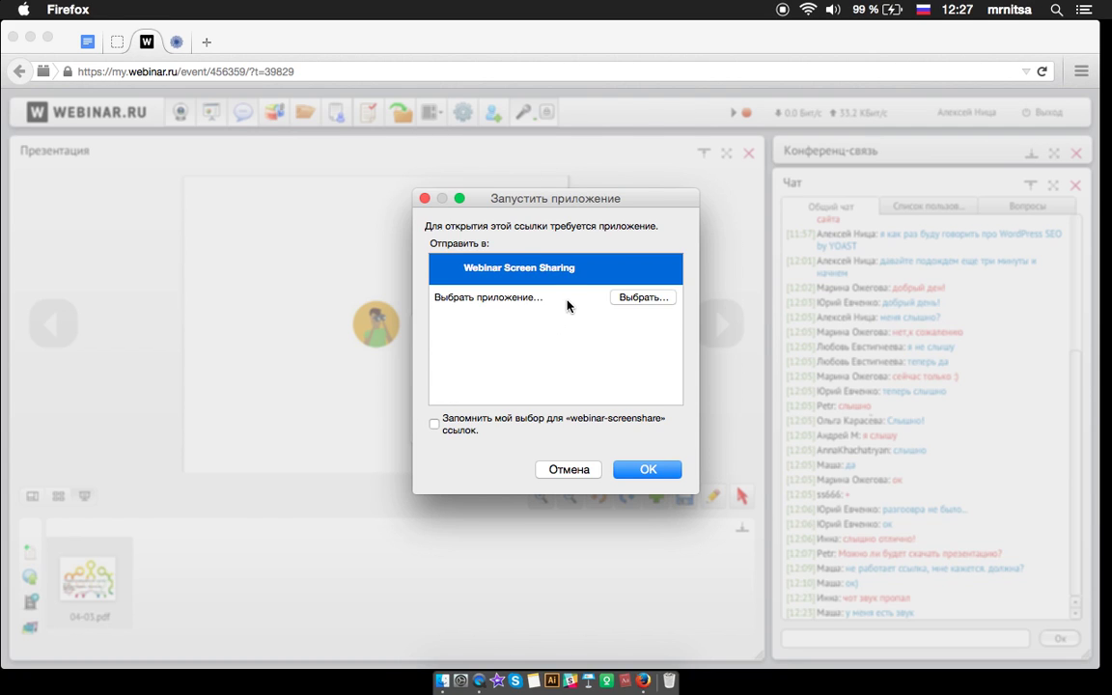
click(656, 469)
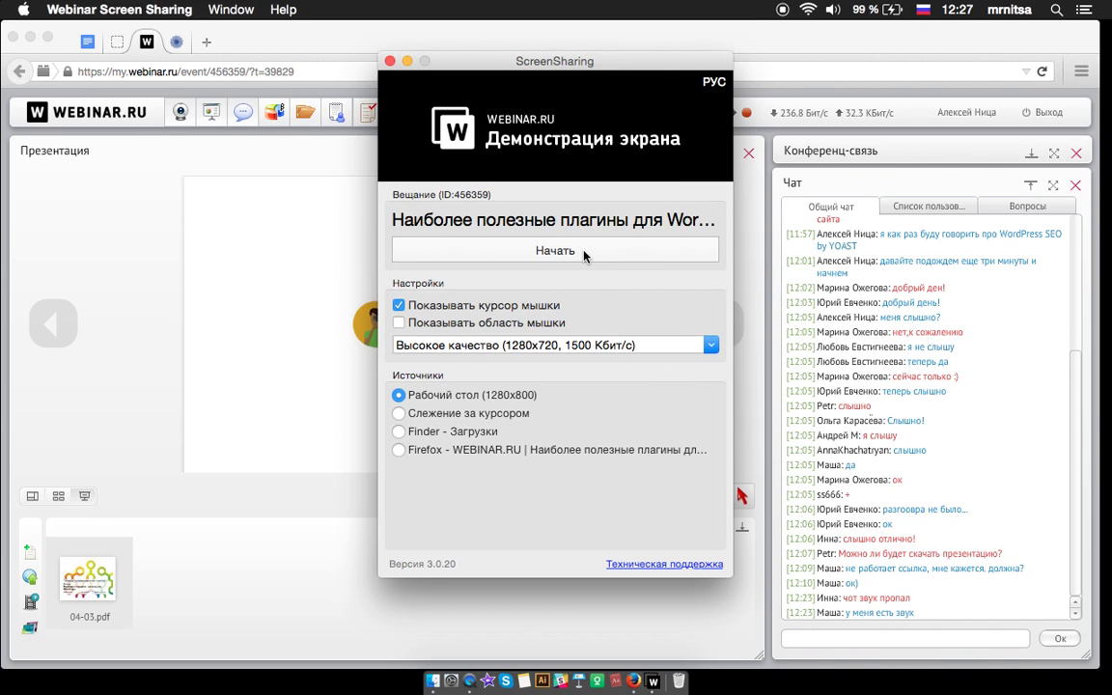
click(583, 251)
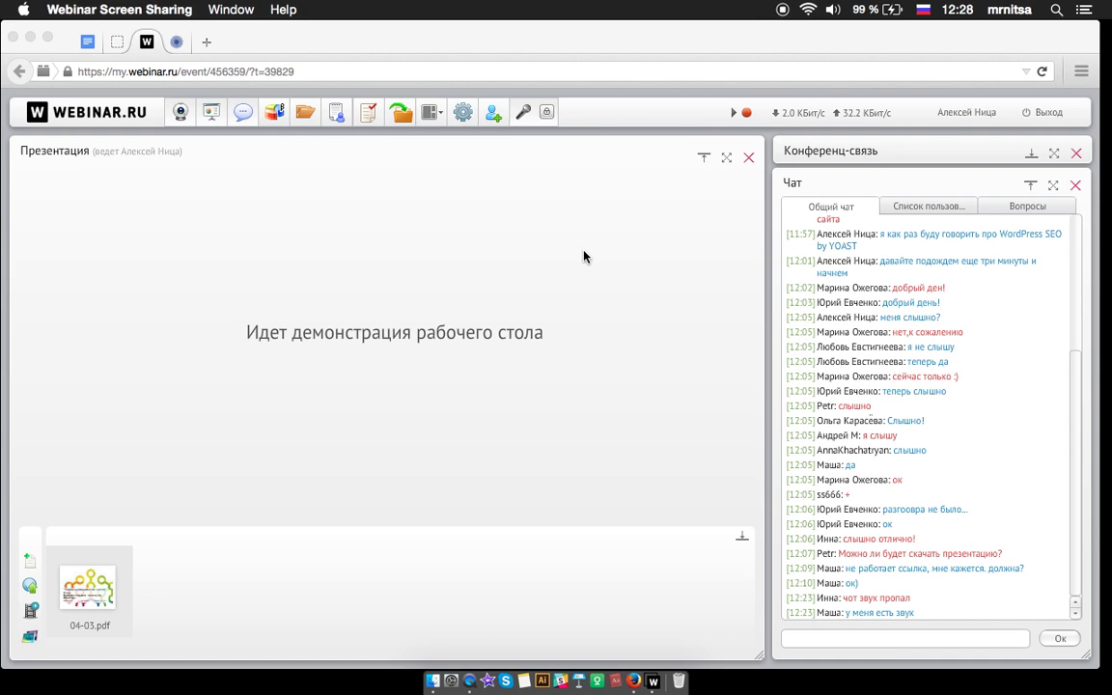
Show the Конкурс малых сайтов page, checking the webinar chat in between for the participants' replies about the shared screen
click(178, 42)
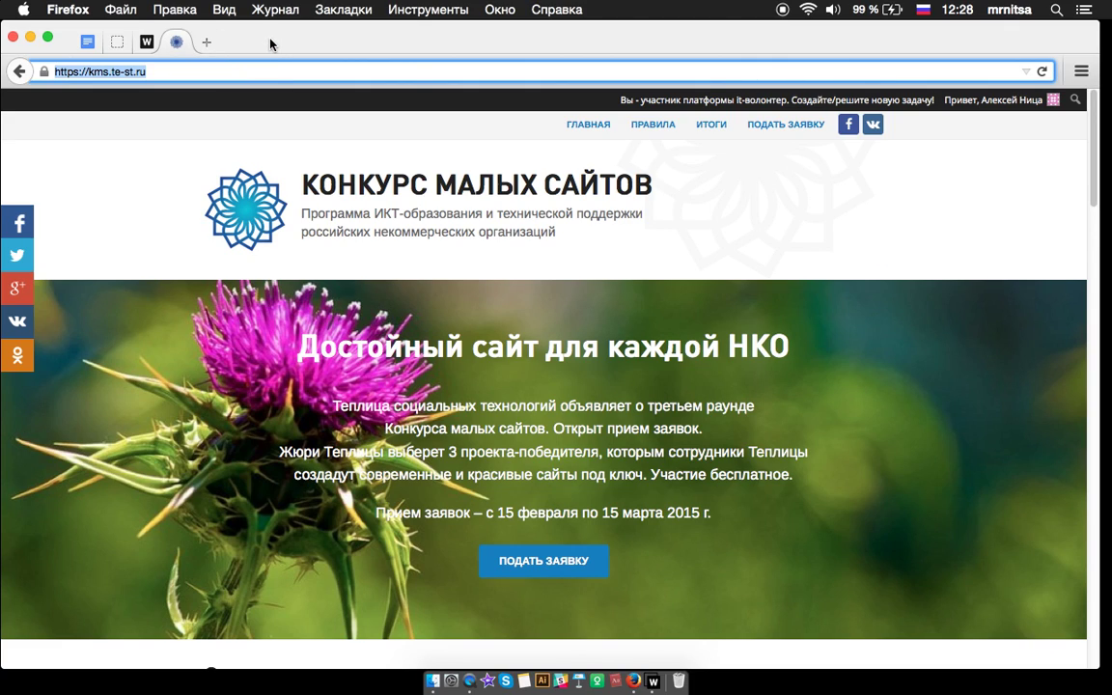
click(147, 42)
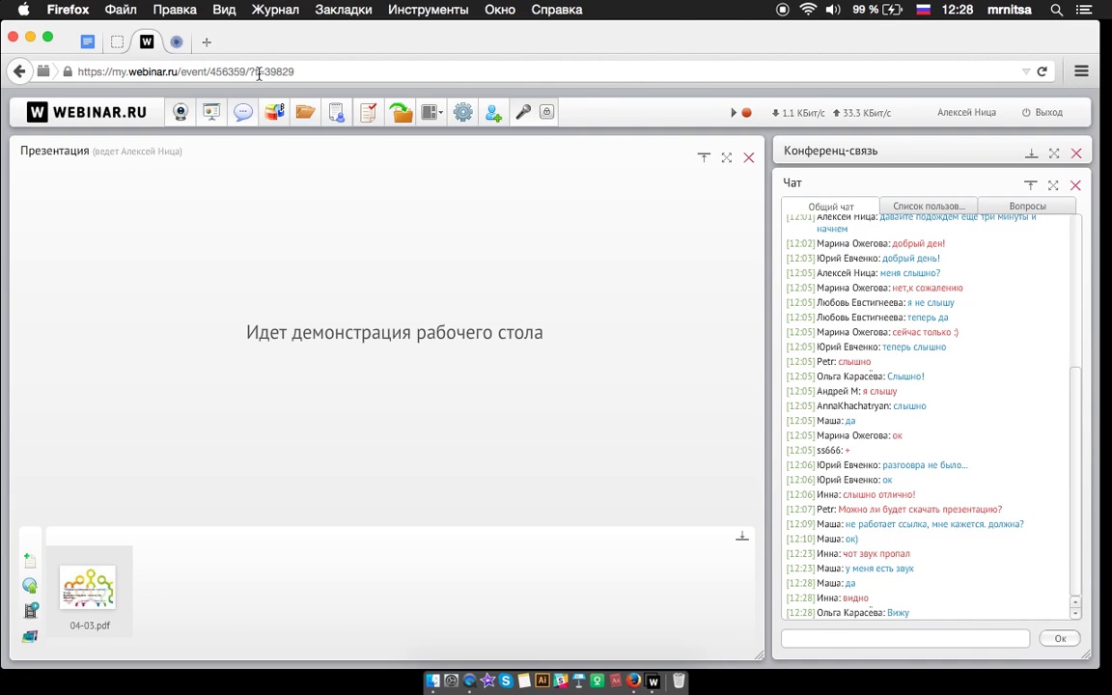
click(177, 42)
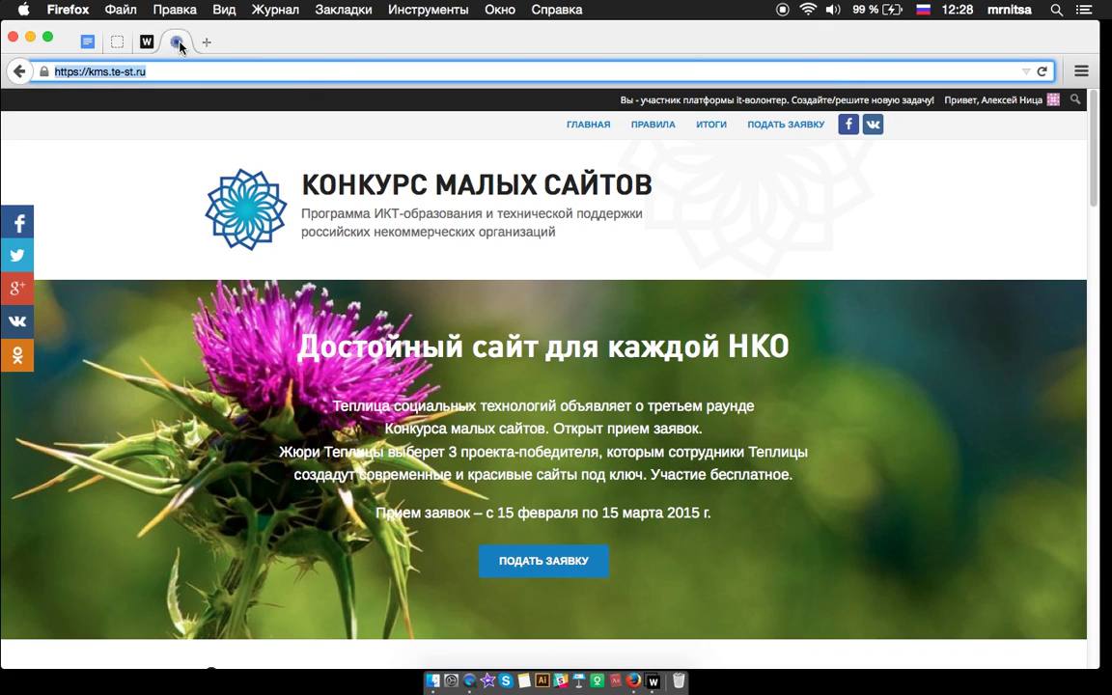
click(816, 178)
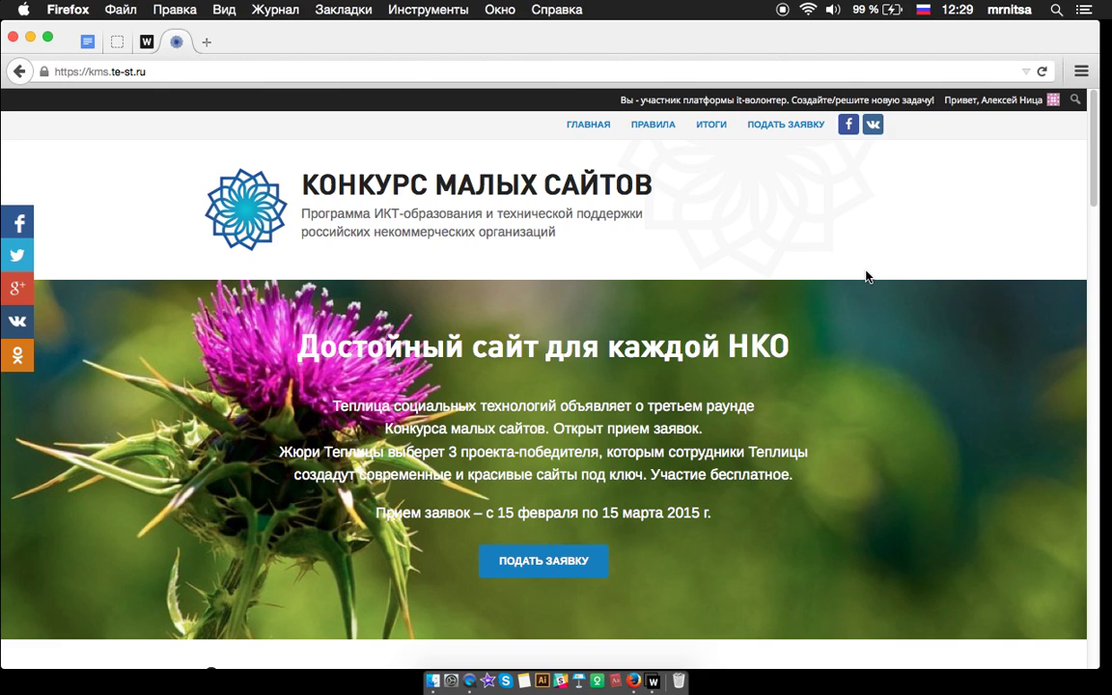
click(179, 69)
key(super+c)
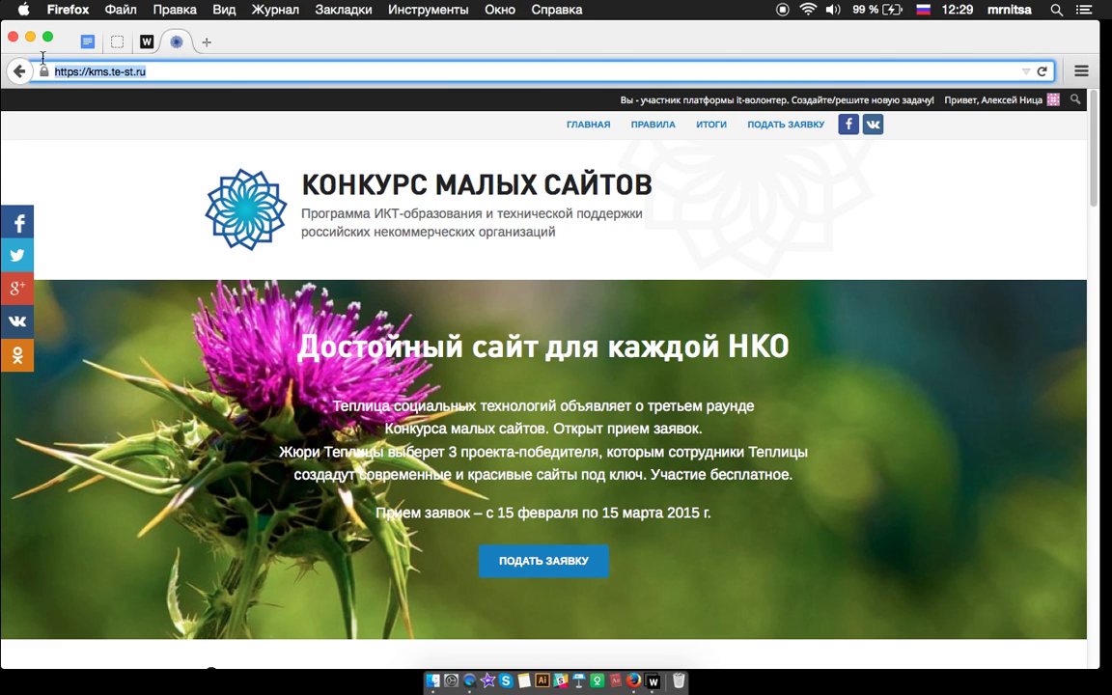
click(136, 38)
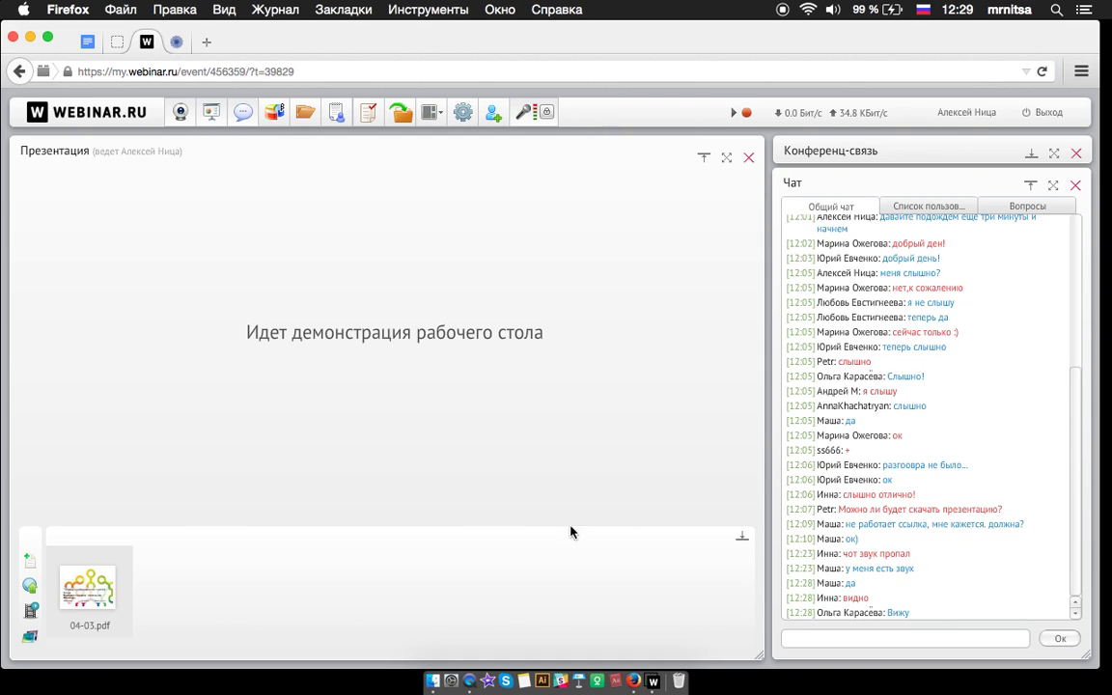
click(879, 641)
key(super+v)
key(Return)
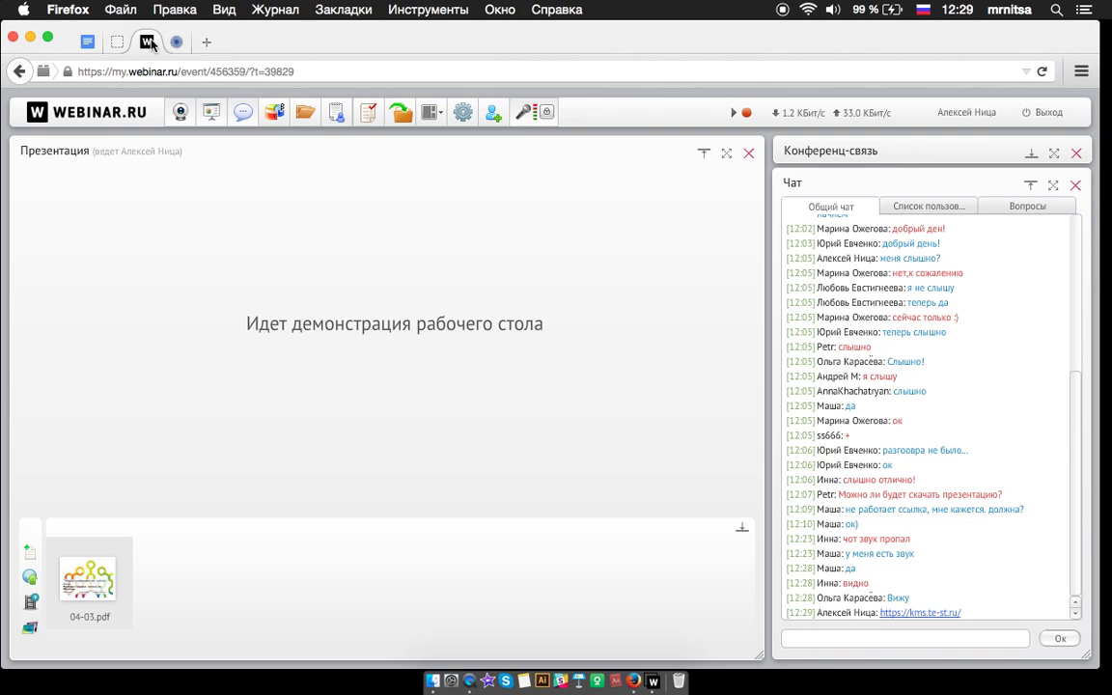
click(87, 42)
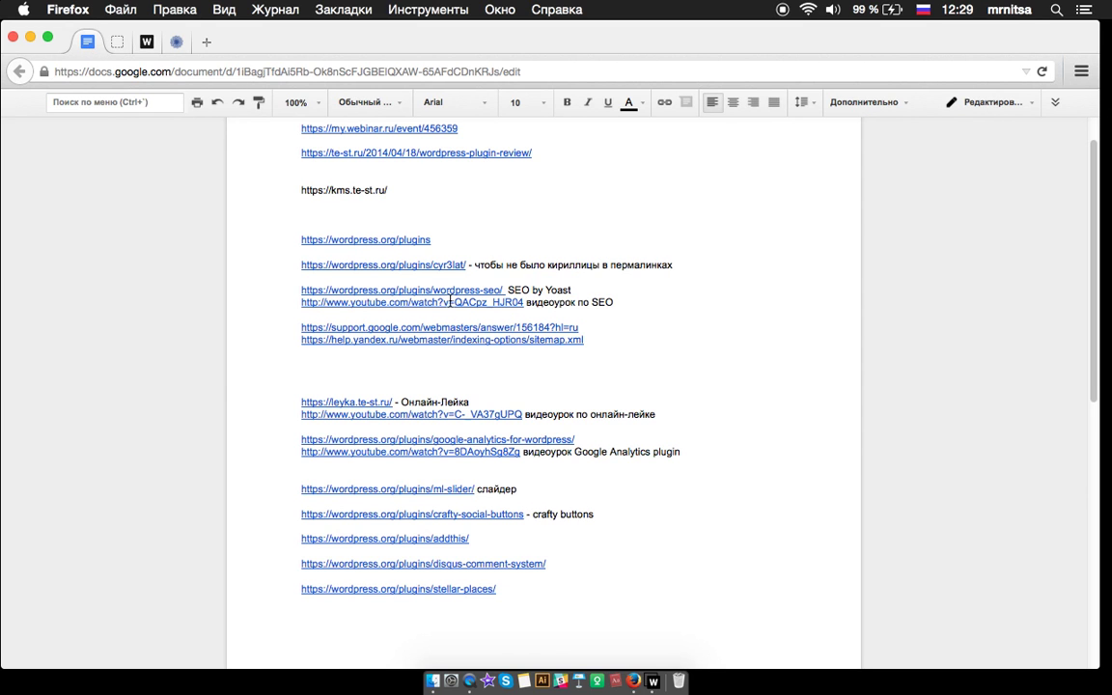
scroll(450, 305, up, 2)
drag(432, 282, 291, 285)
key(super+c)
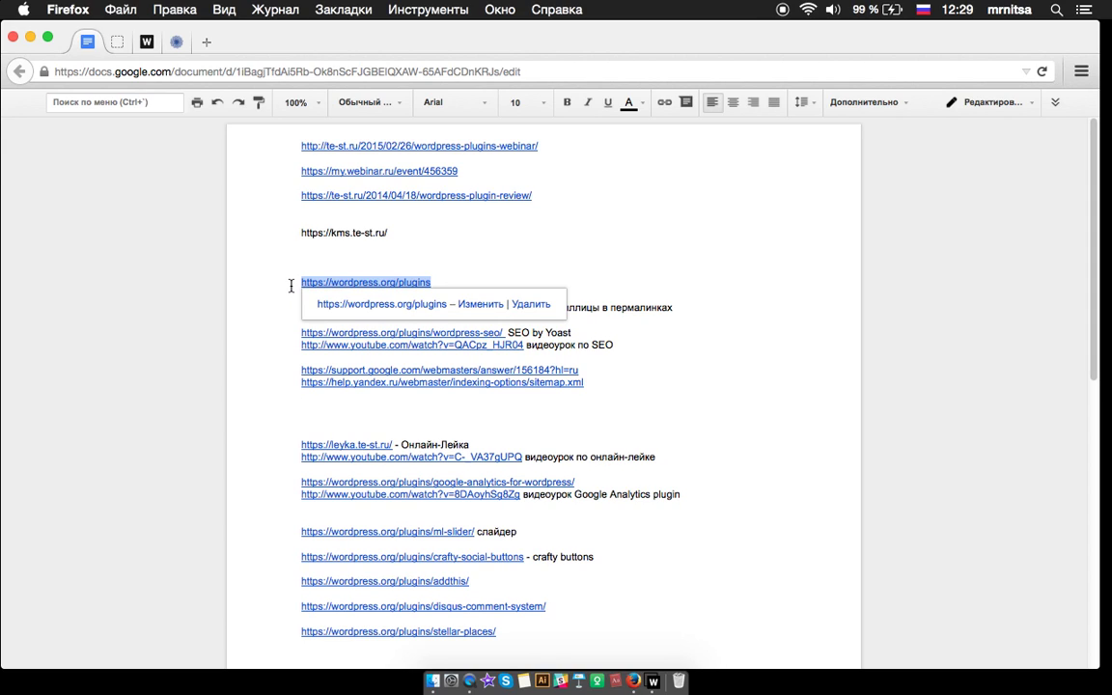
click(206, 41)
key(super+v)
key(Return)
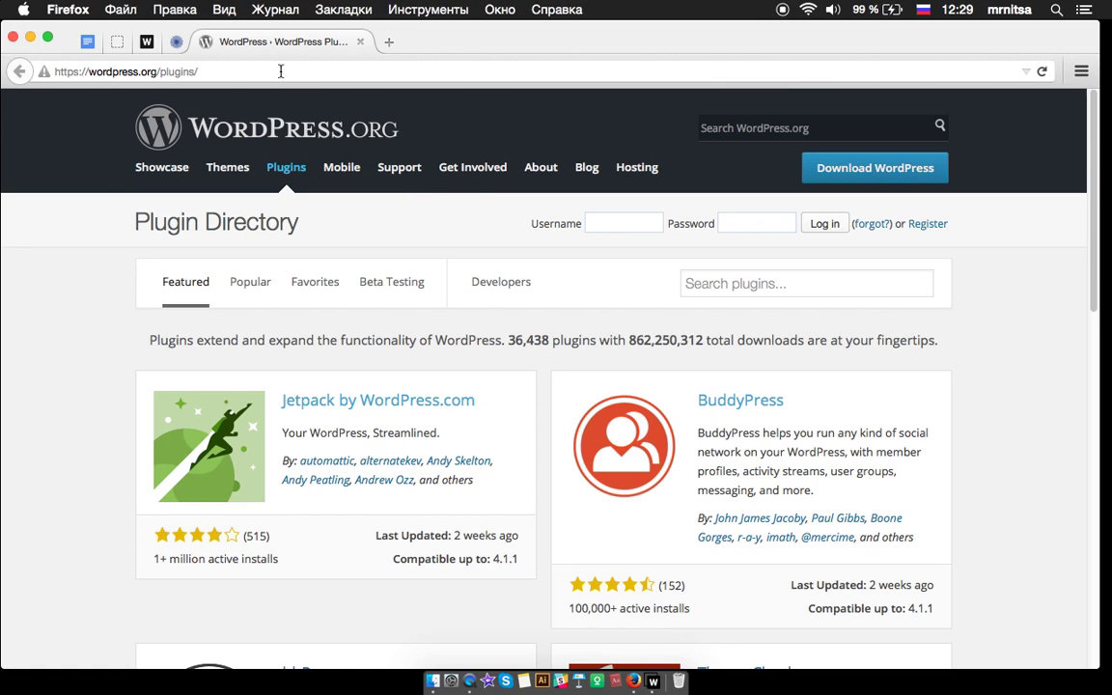
click(145, 71)
click(159, 71)
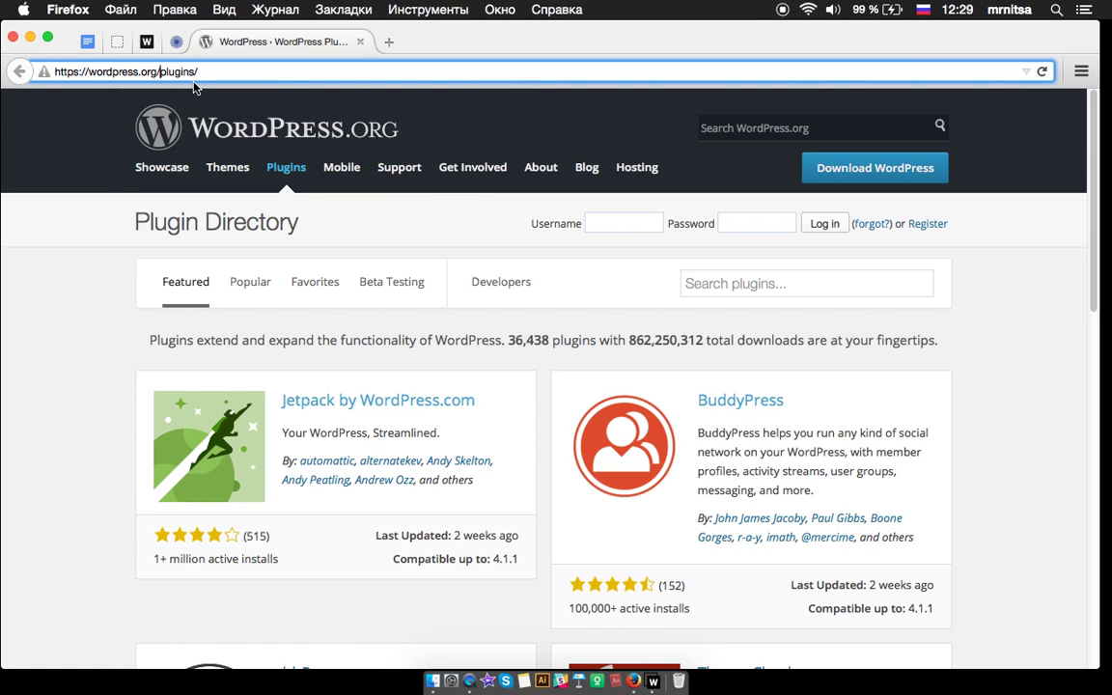
text(/)
key(BackSpace)
key(super+space)
text(ru)
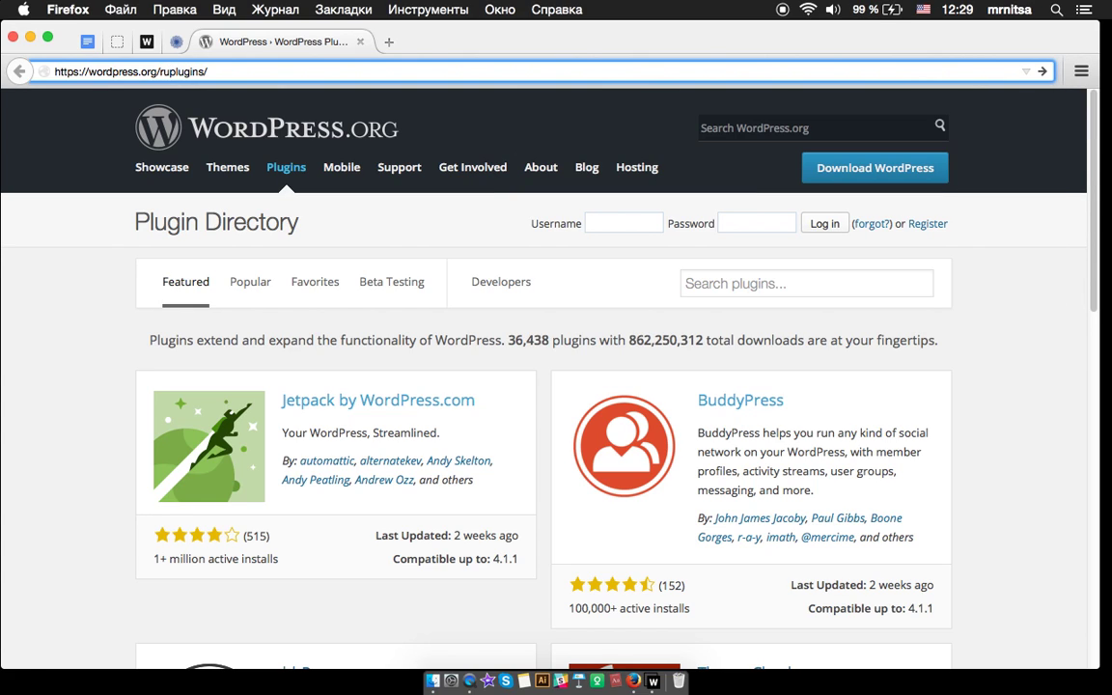
text(/)
key(Return)
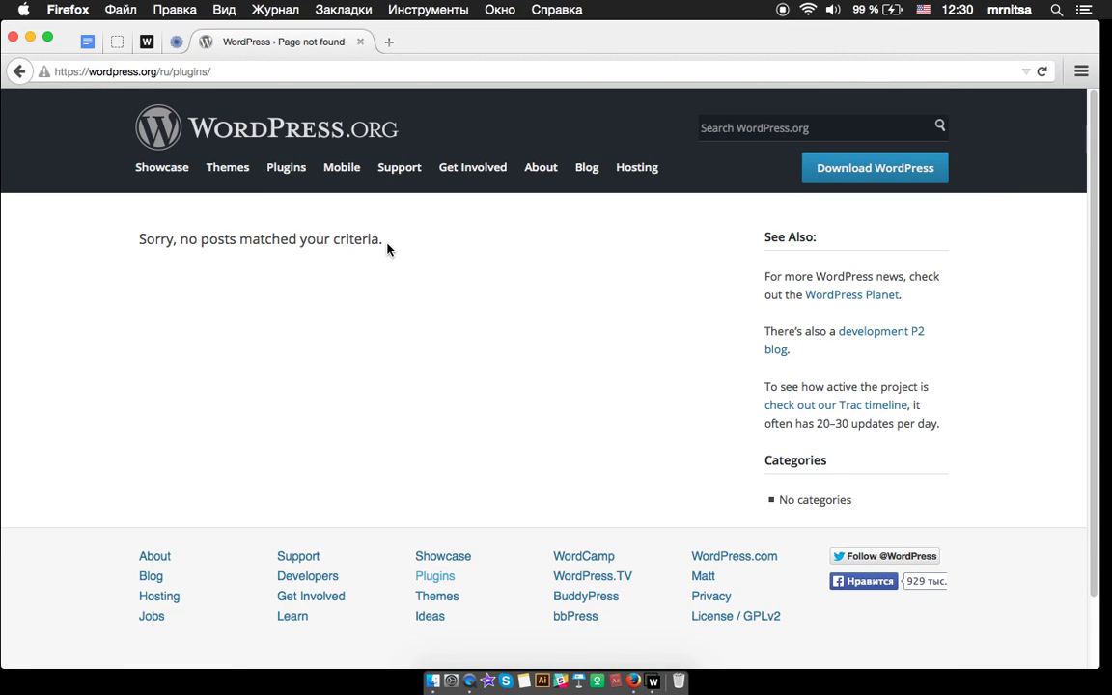
click(18, 72)
mouse_move(408, 214)
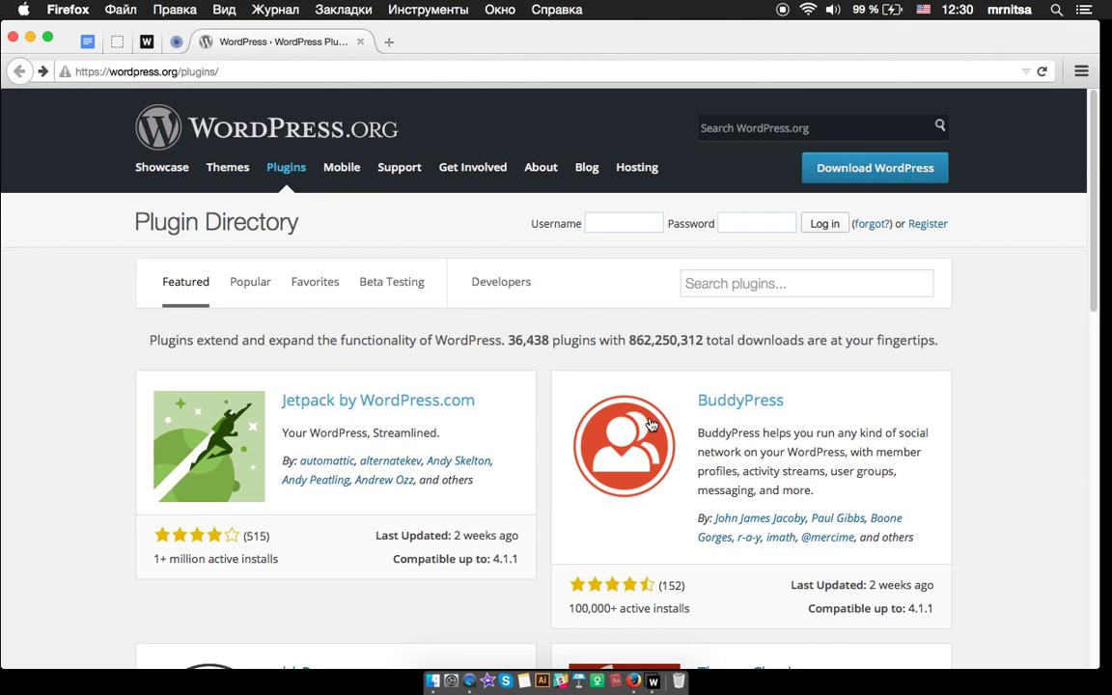
Show the plugin directory's Featured, Popular, Favorites and Beta Testing lists one after another
scroll(361, 386, down, 5)
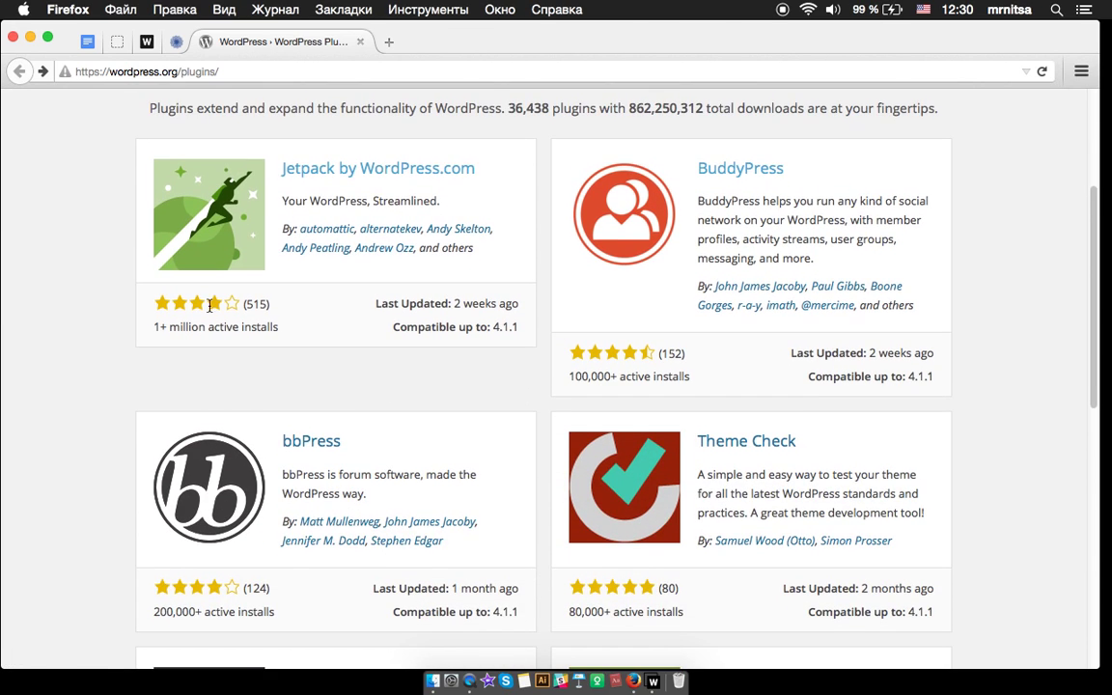
scroll(922, 400, up, 5)
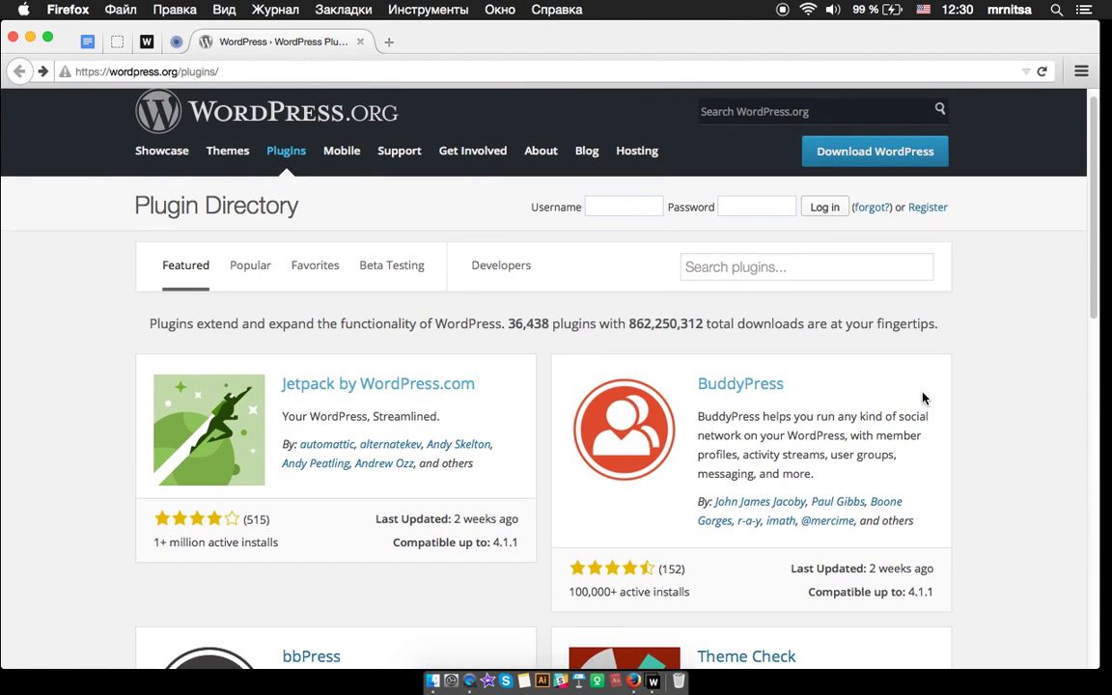
click(243, 267)
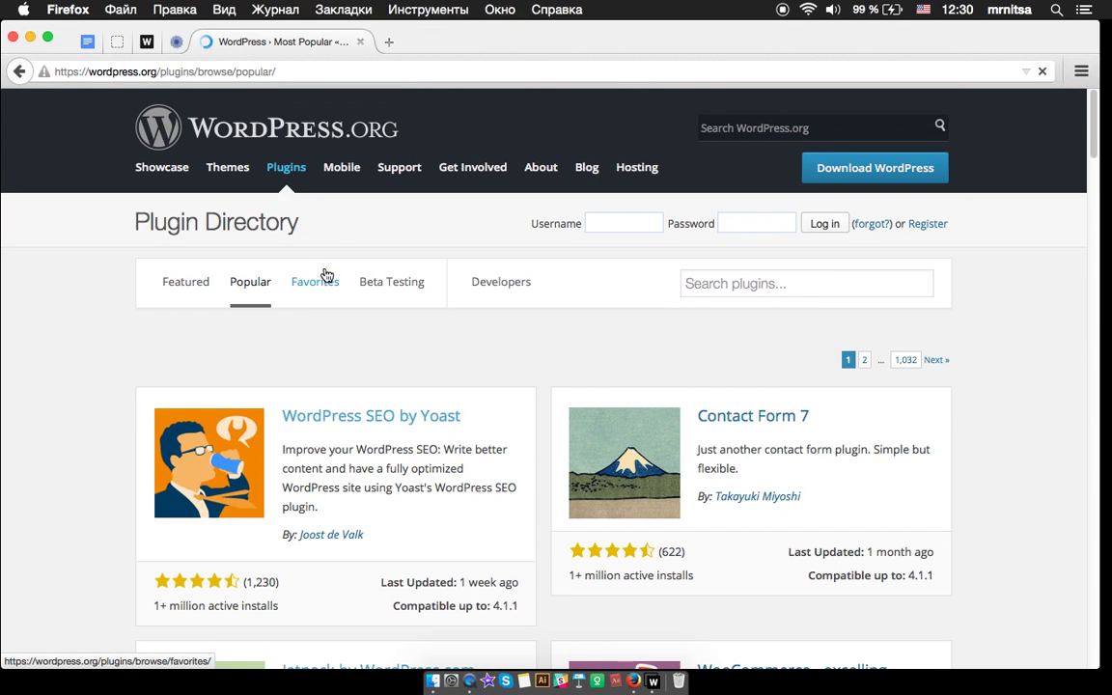
click(323, 284)
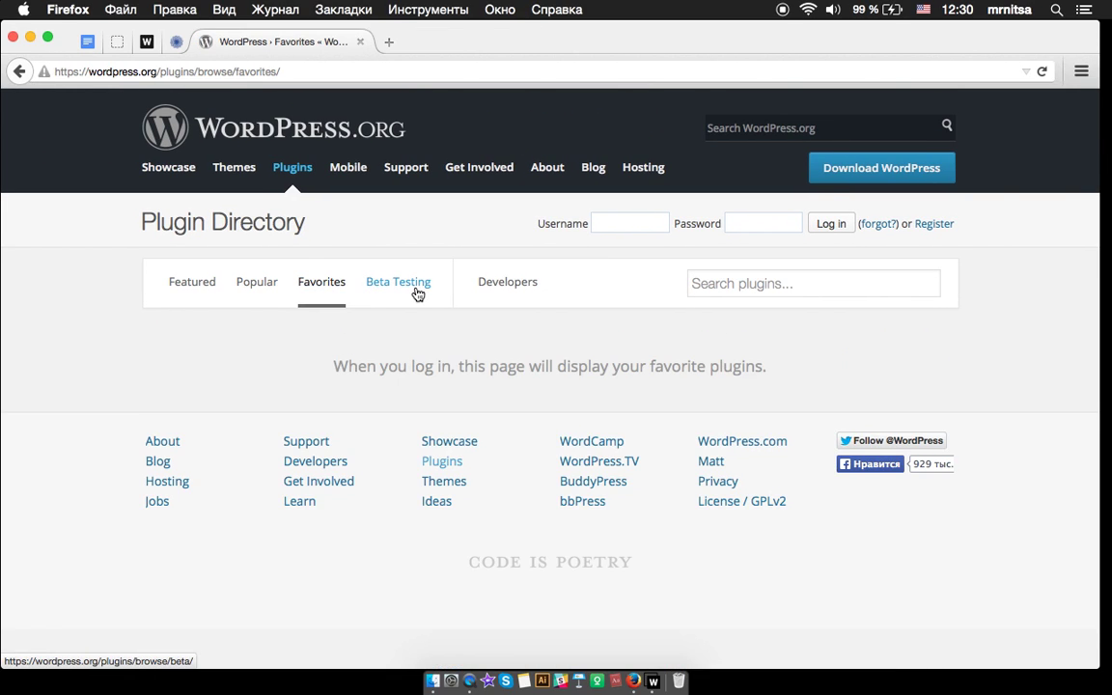
click(409, 290)
scroll(444, 305, down, 4)
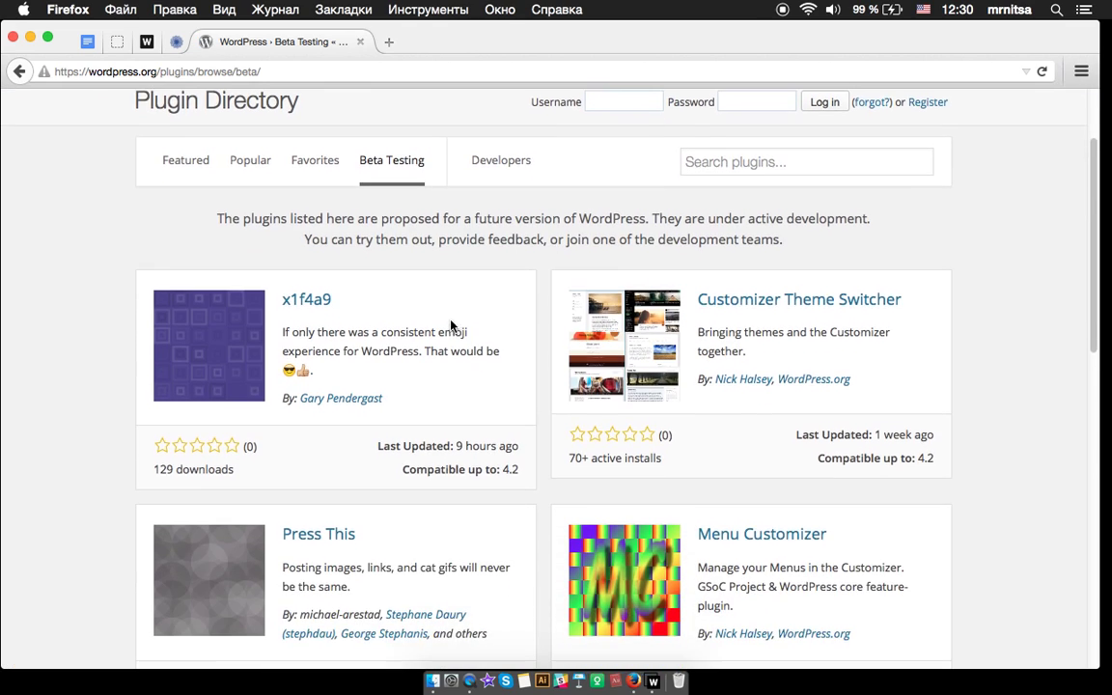
scroll(458, 320, up, 4)
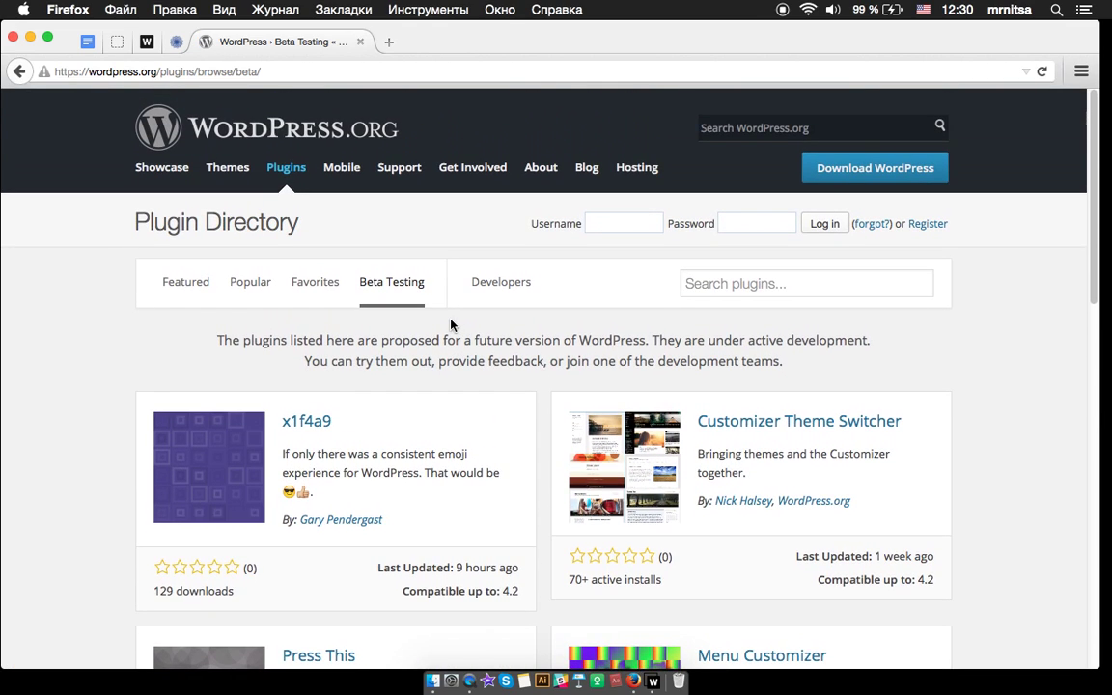
Return to the Featured plugins, open the Jetpack by WordPress.com page and show its description
click(204, 284)
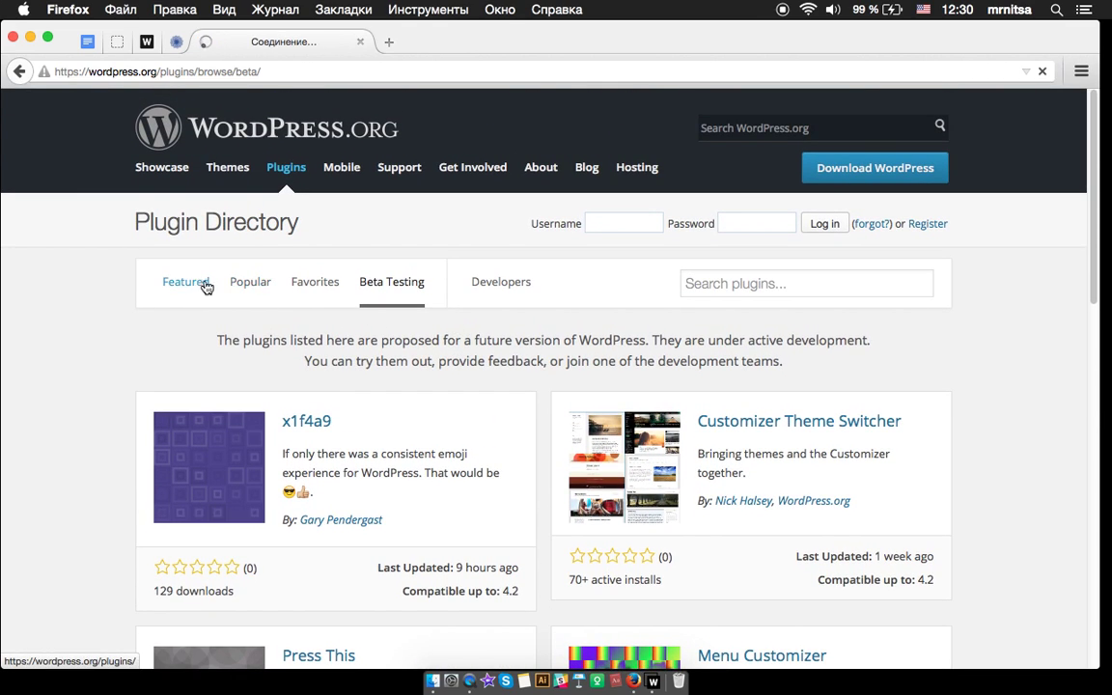
click(415, 404)
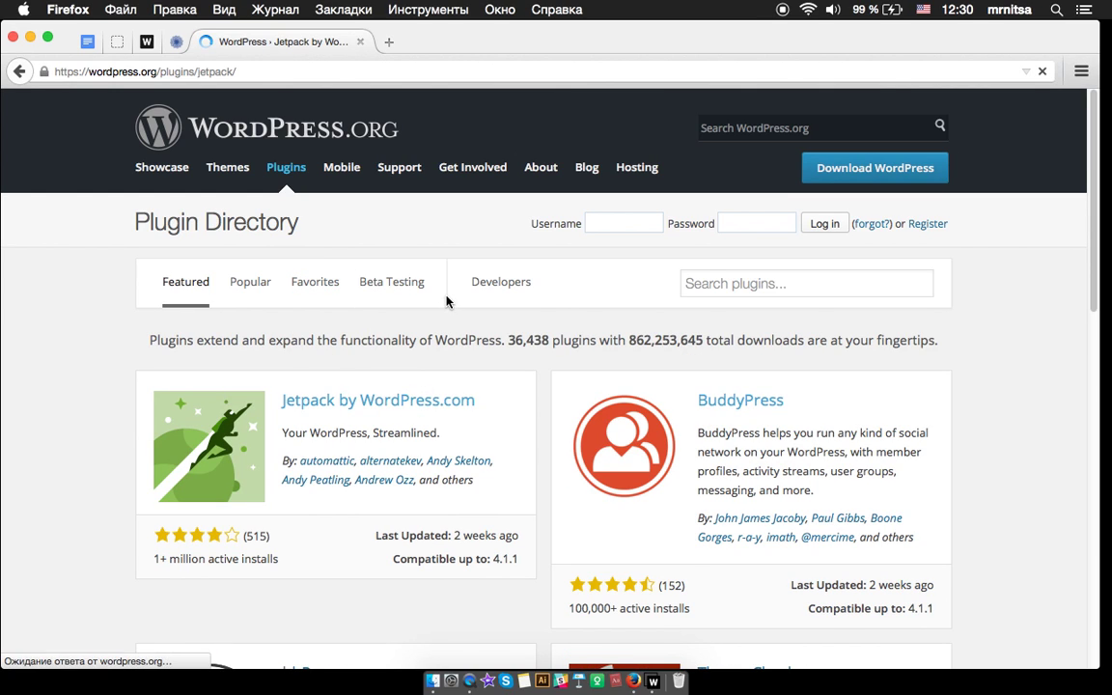
scroll(241, 328, down, 5)
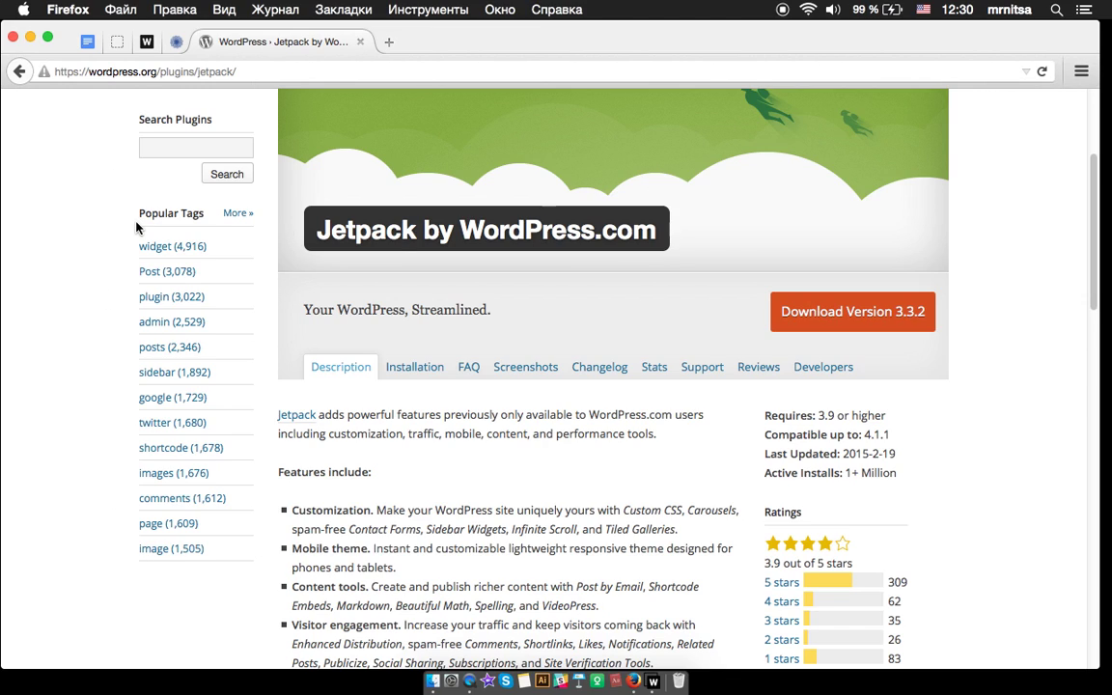
scroll(705, 239, up, 1)
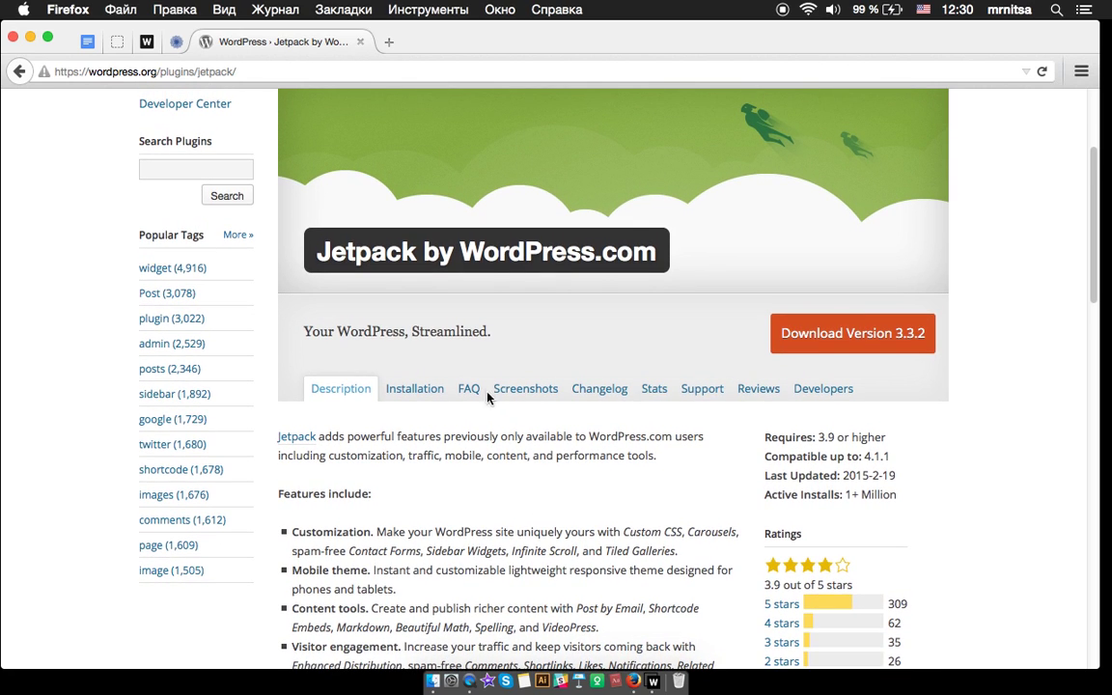
scroll(447, 427, down, 3)
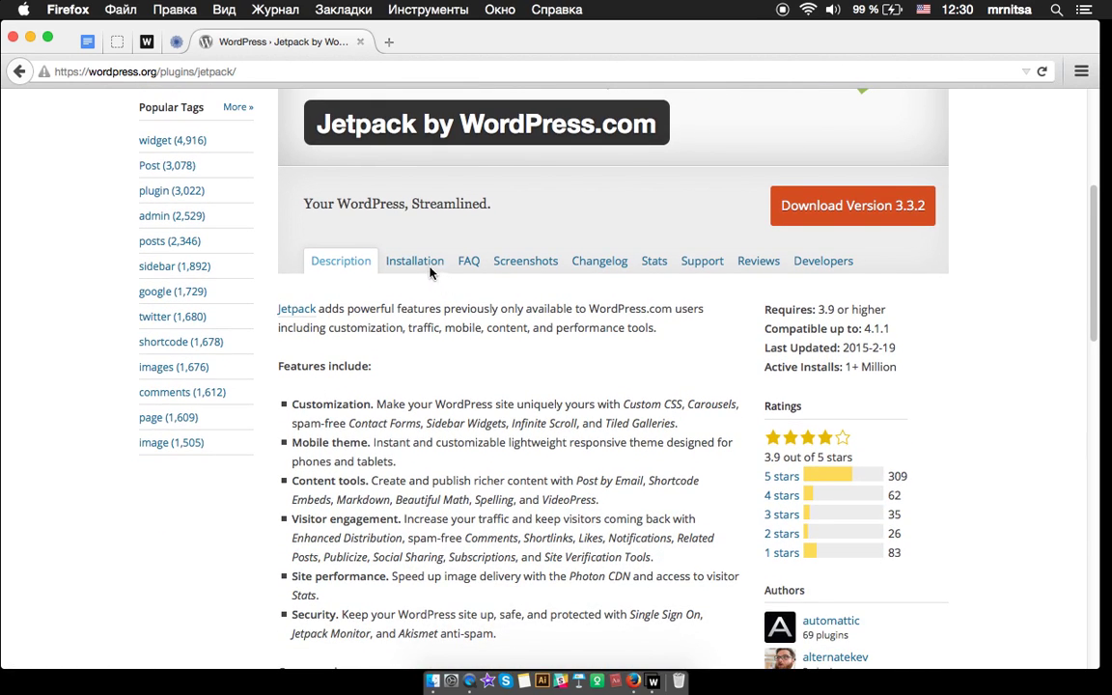
Show Jetpack's installation instructions and its screenshots
click(423, 263)
scroll(512, 345, down, 8)
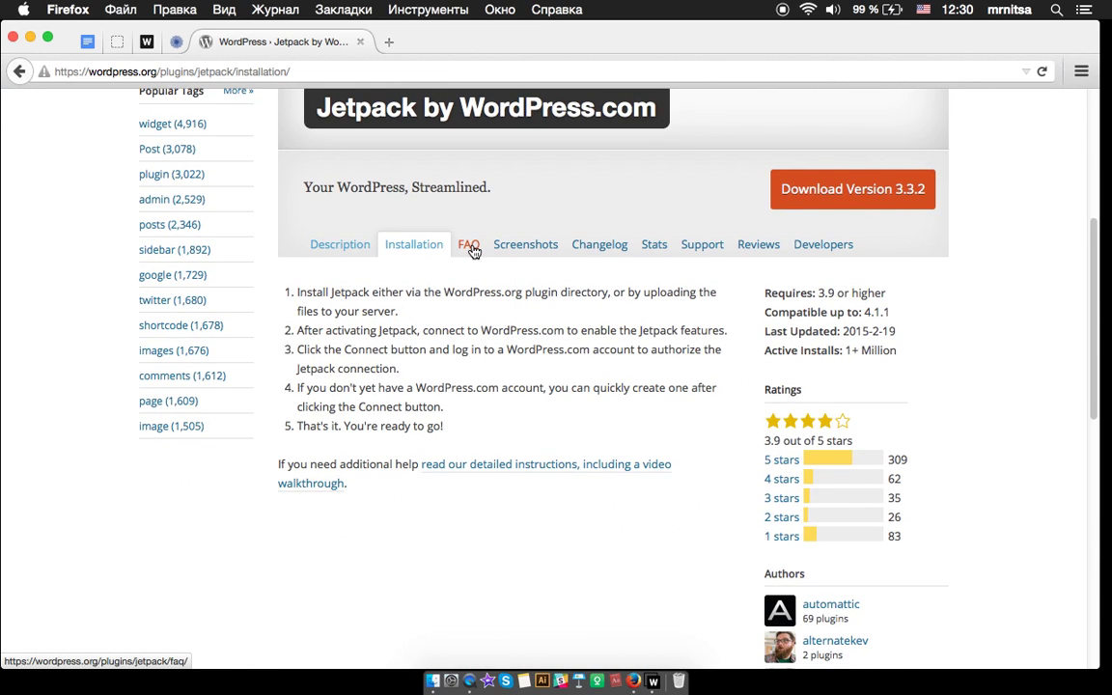
click(549, 250)
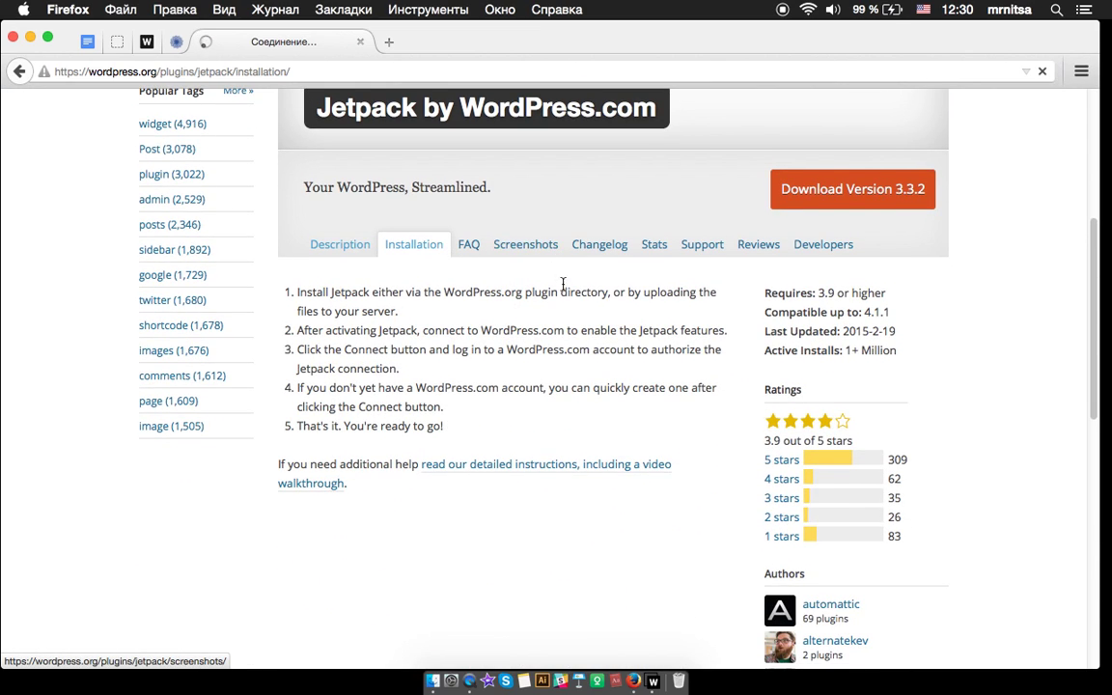
scroll(576, 347, down, 5)
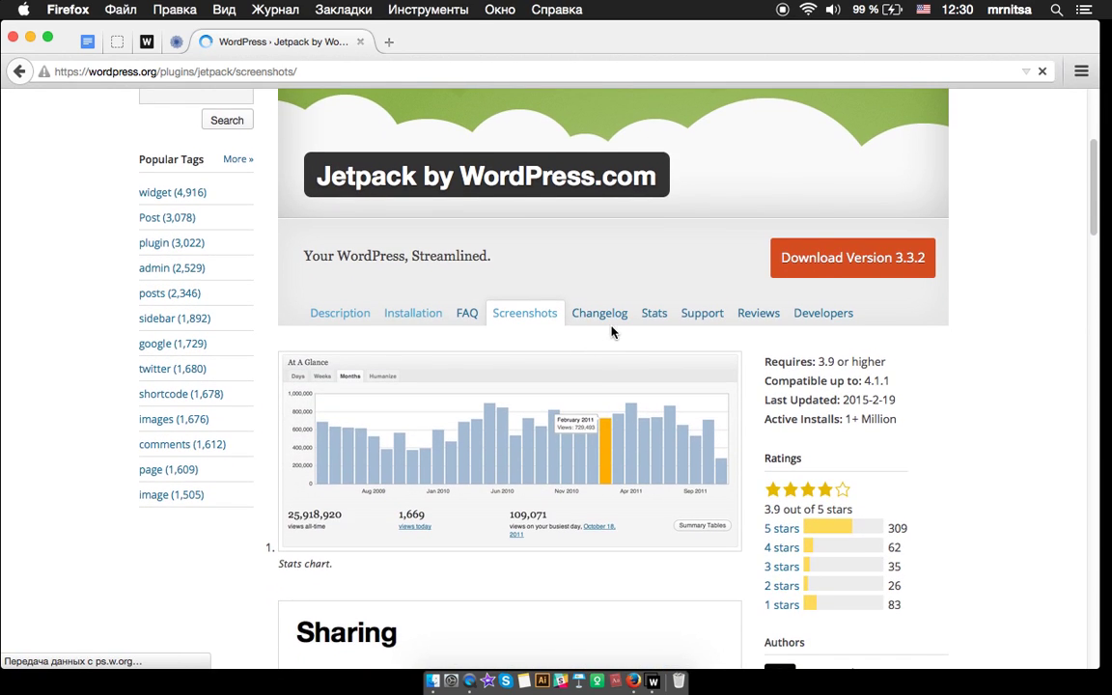
scroll(612, 332, down, 2)
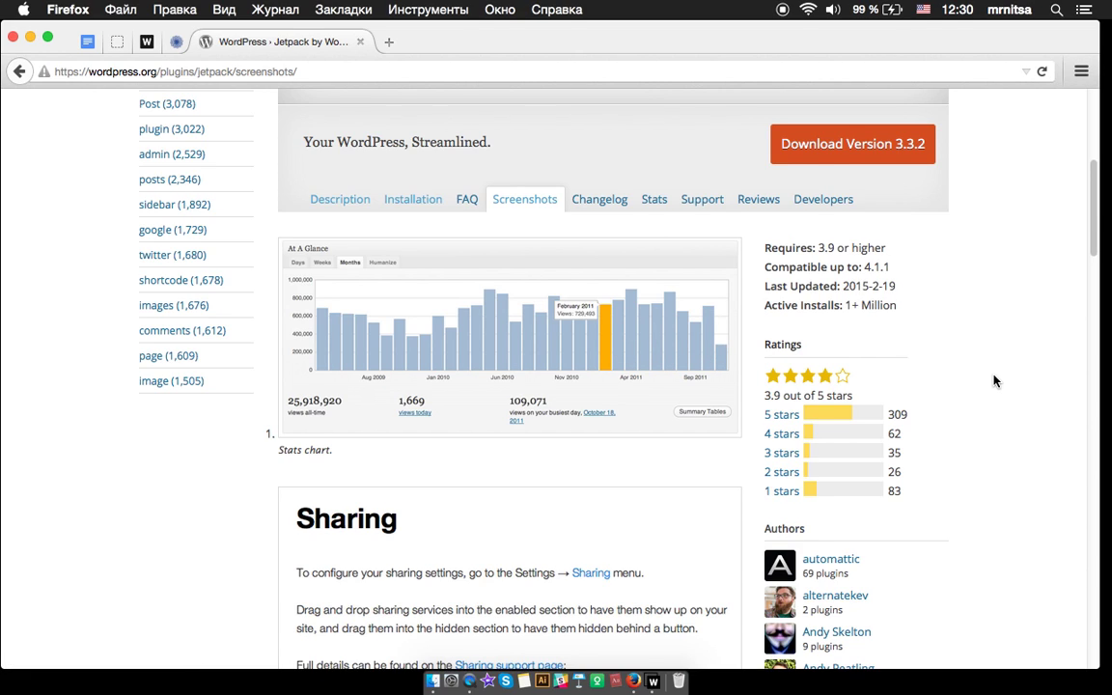
scroll(995, 381, down, 1)
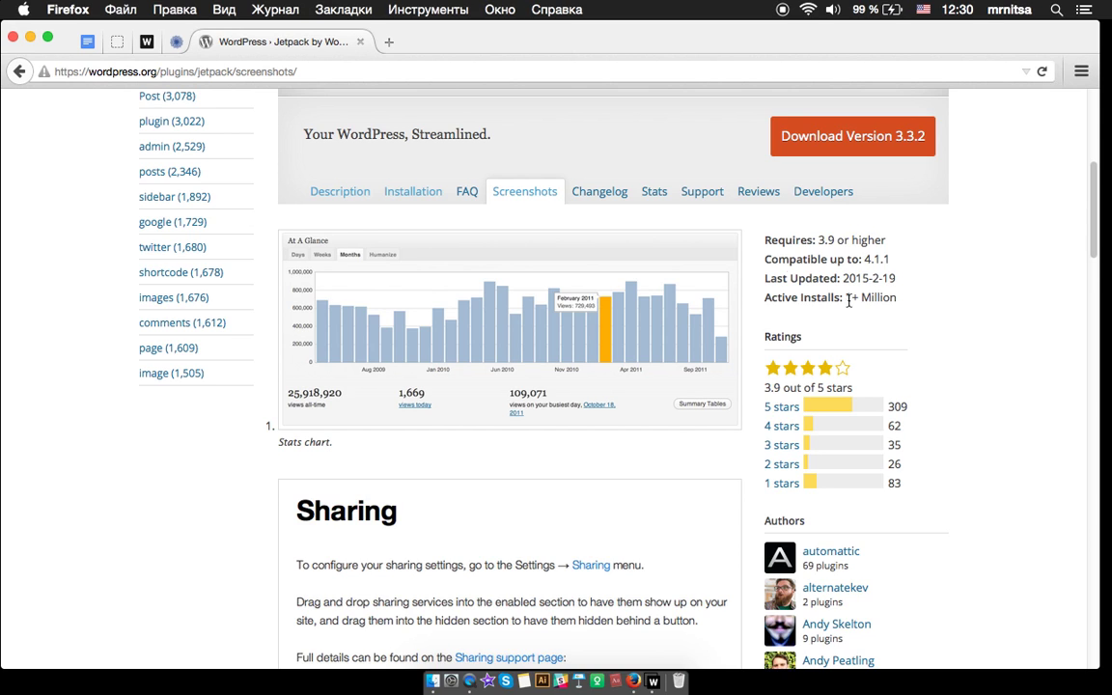
Go back to Jetpack's description and point out its star rating
click(340, 196)
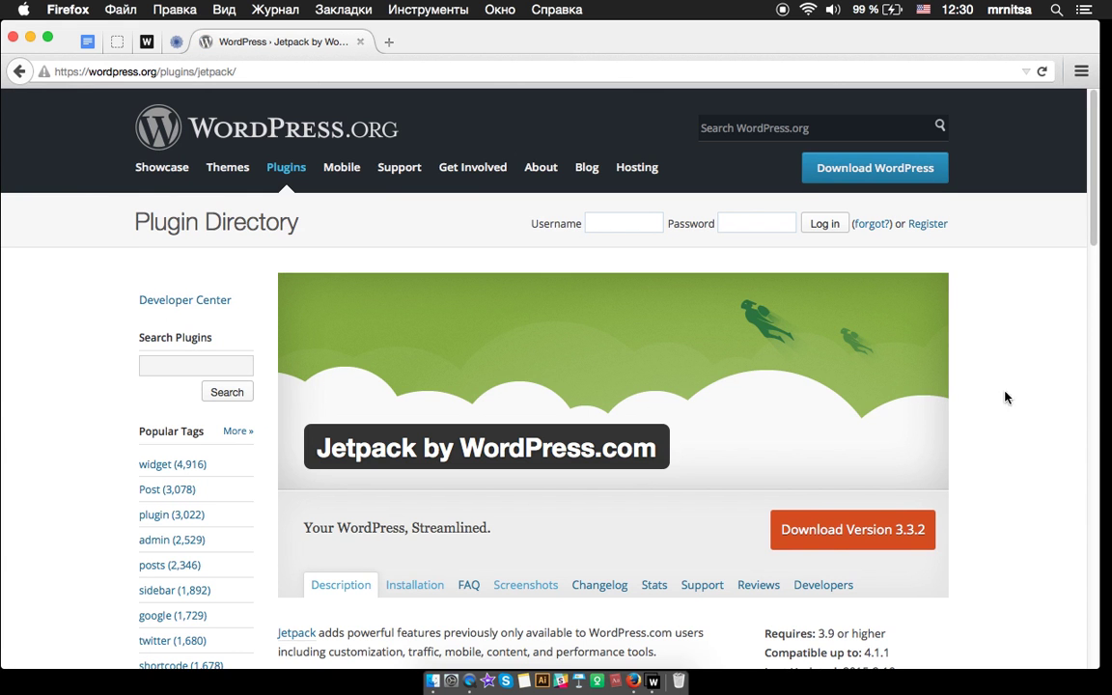
scroll(1038, 420, down, 3)
scroll(1038, 427, down, 1)
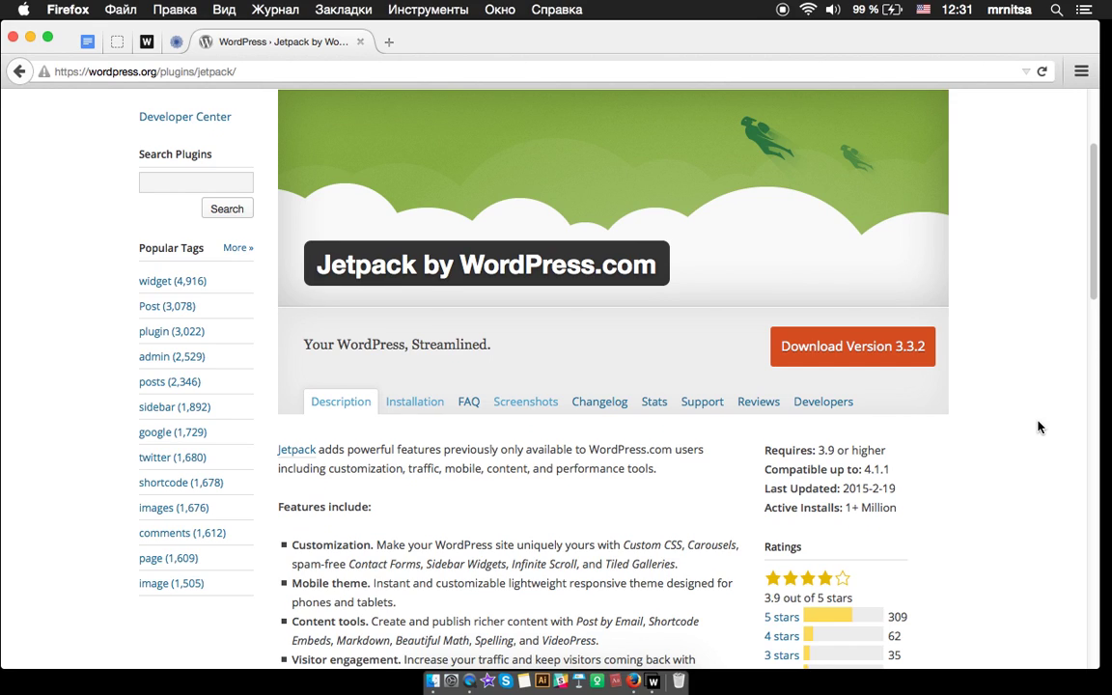
scroll(1024, 415, down, 3)
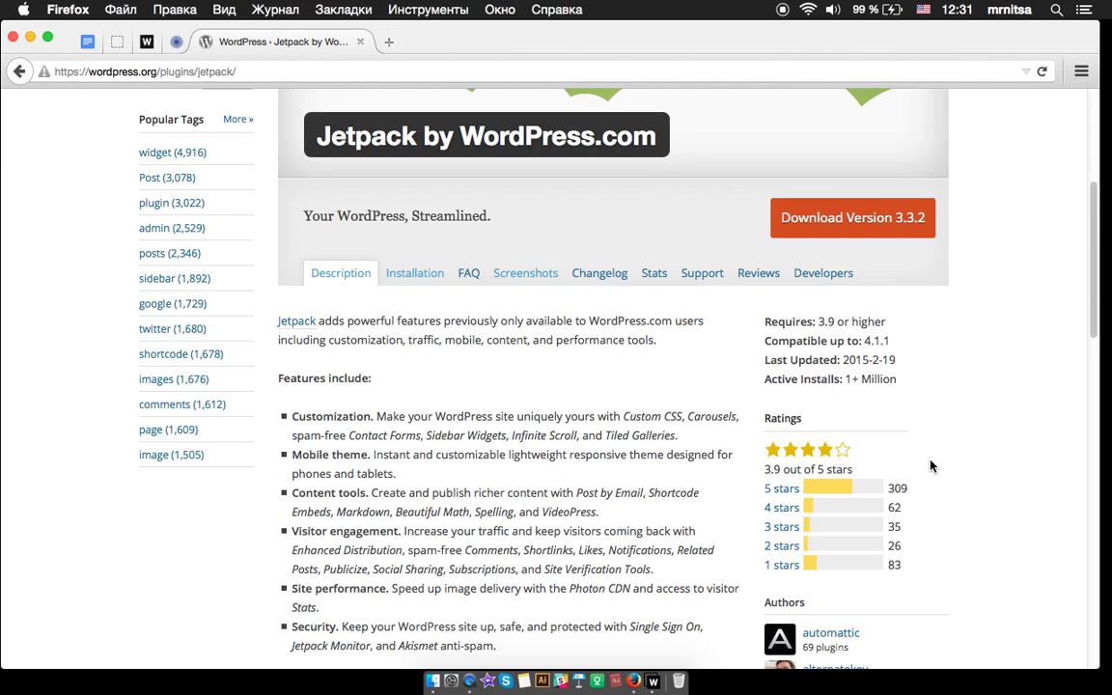
mouse_move(896, 460)
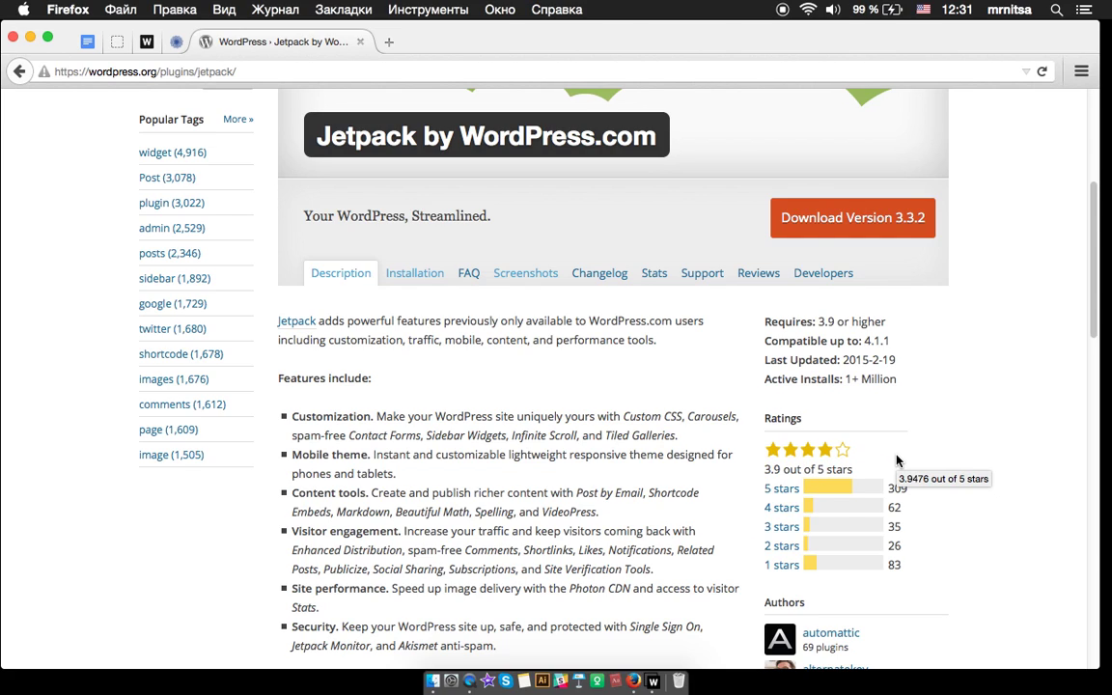
Highlight Jetpack's last update date and its required WordPress version in the plugin details, clearing the selection at the end
drag(688, 324, 787, 359)
click(716, 325)
drag(899, 364, 766, 360)
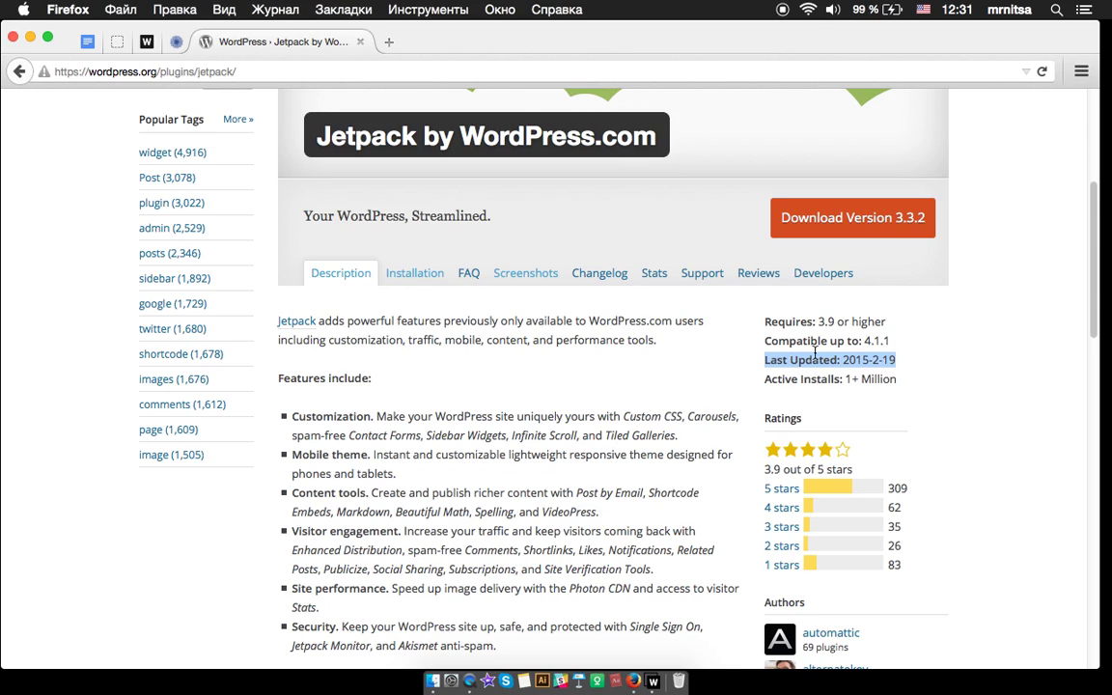
drag(764, 321, 883, 326)
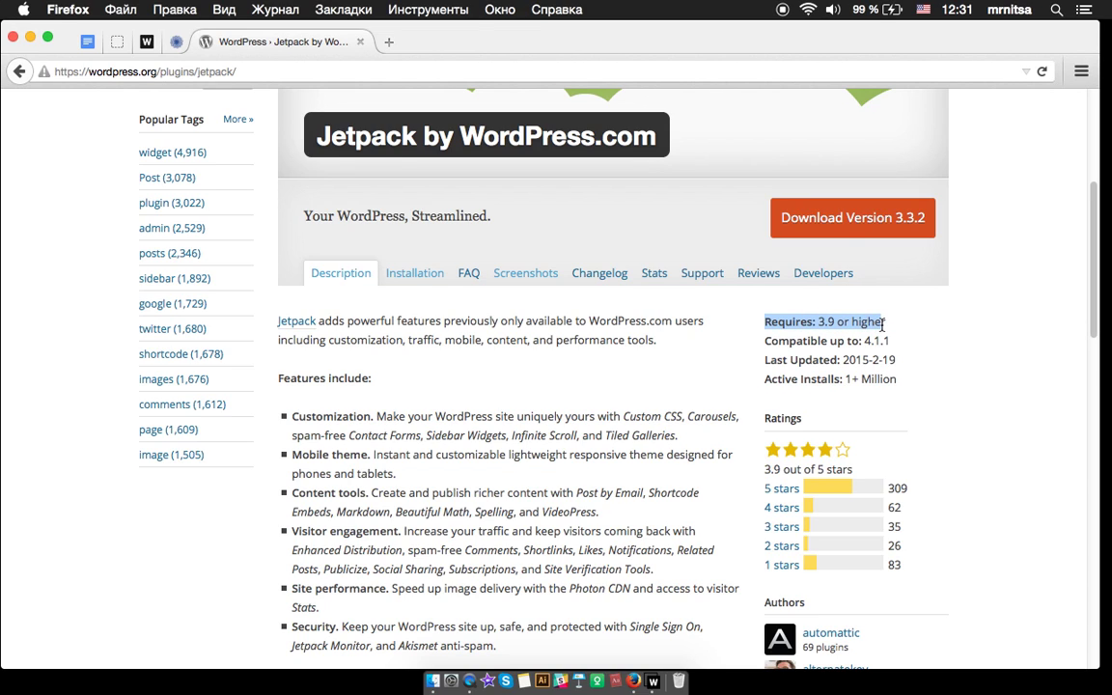
click(921, 426)
Examine Jetpack's ratings breakdown, authors, support and compatibility details alongside the description
scroll(898, 410, down, 1)
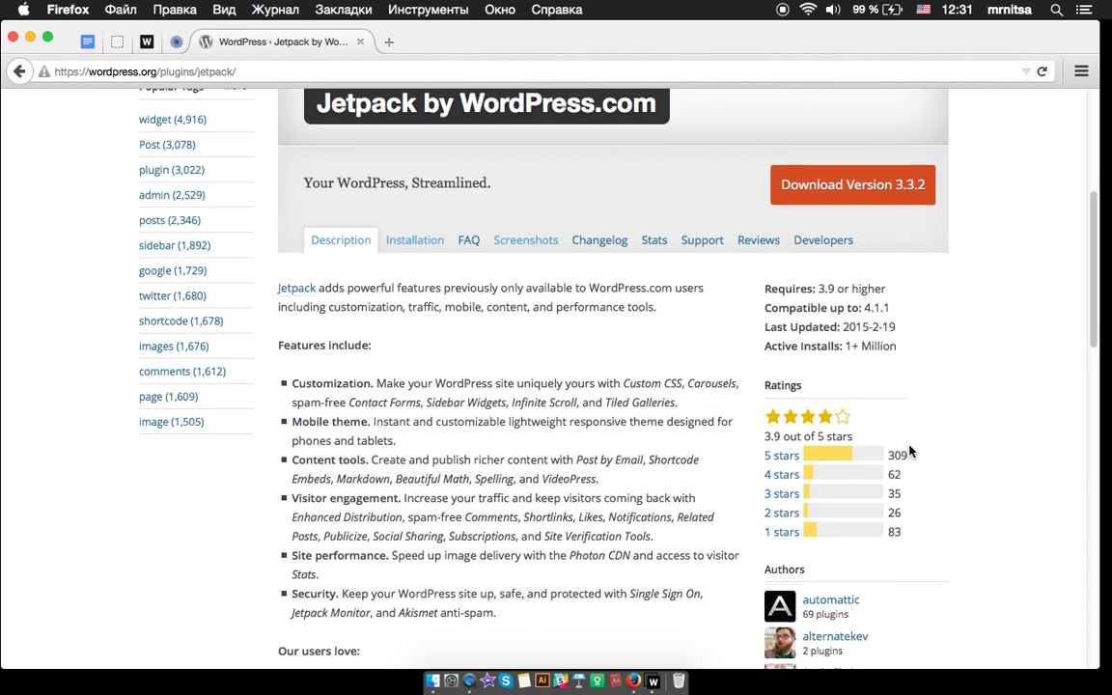
scroll(891, 400, down, 3)
scroll(894, 318, up, 2)
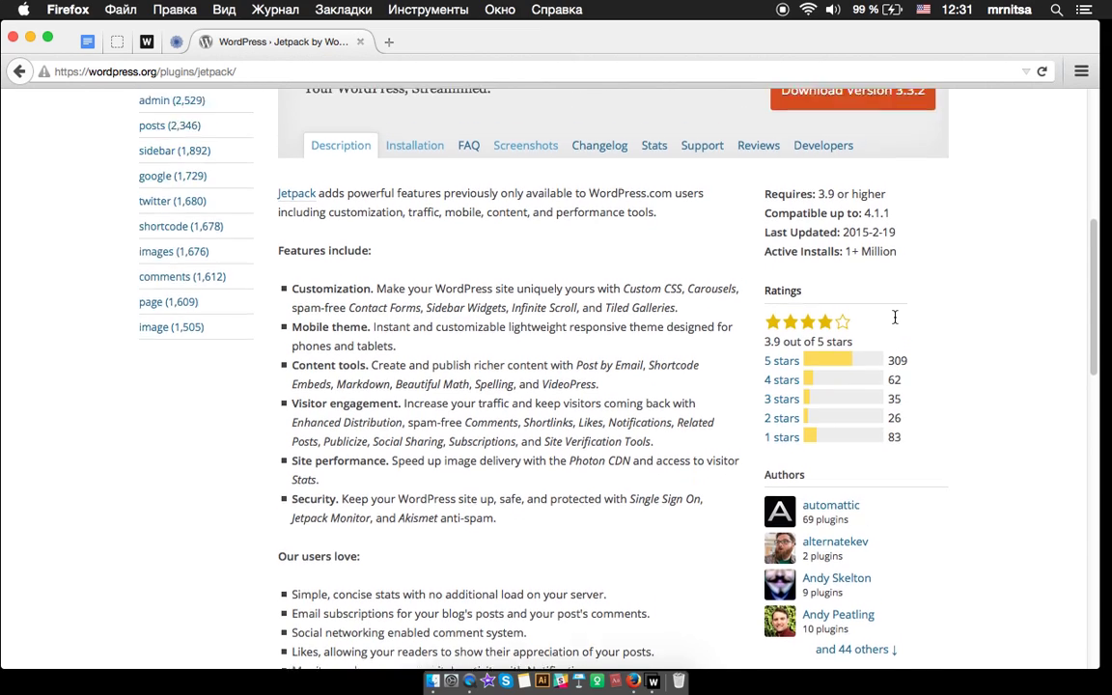
scroll(894, 323, down, 1)
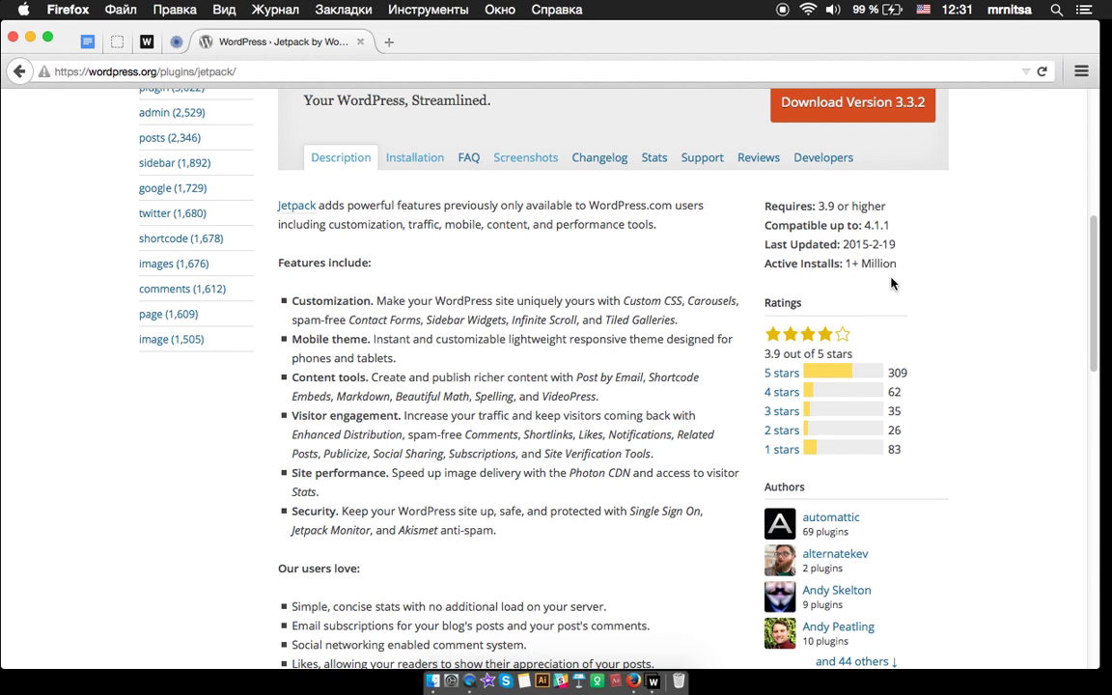
scroll(901, 281, down, 8)
scroll(917, 271, down, 1)
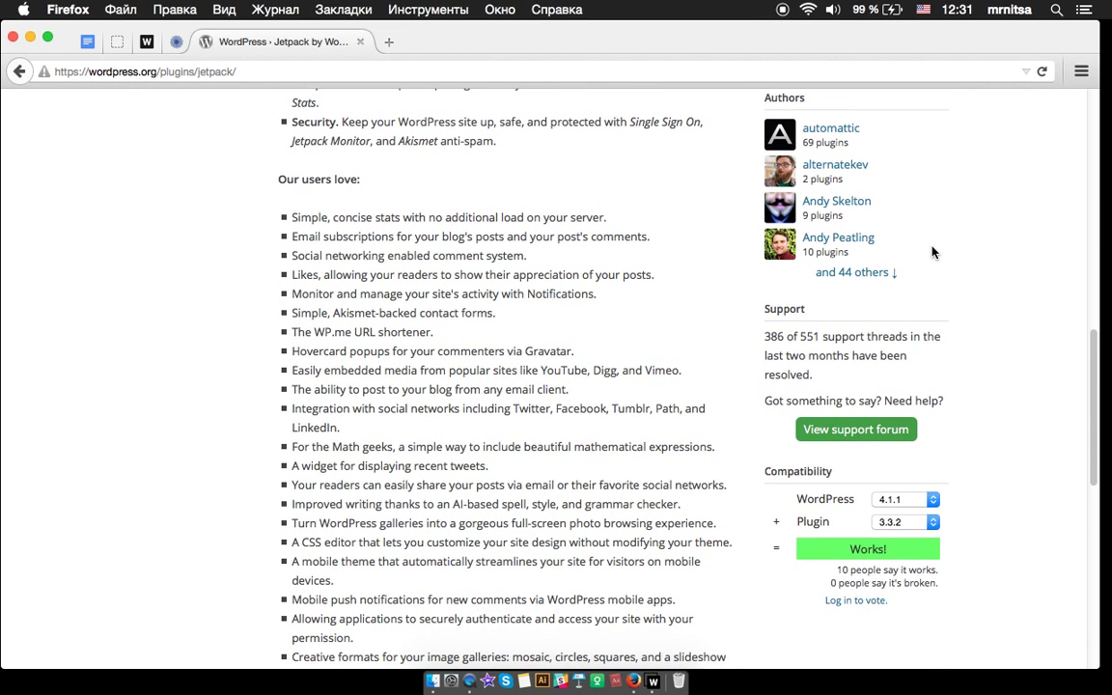
scroll(932, 252, down, 4)
scroll(933, 252, up, 14)
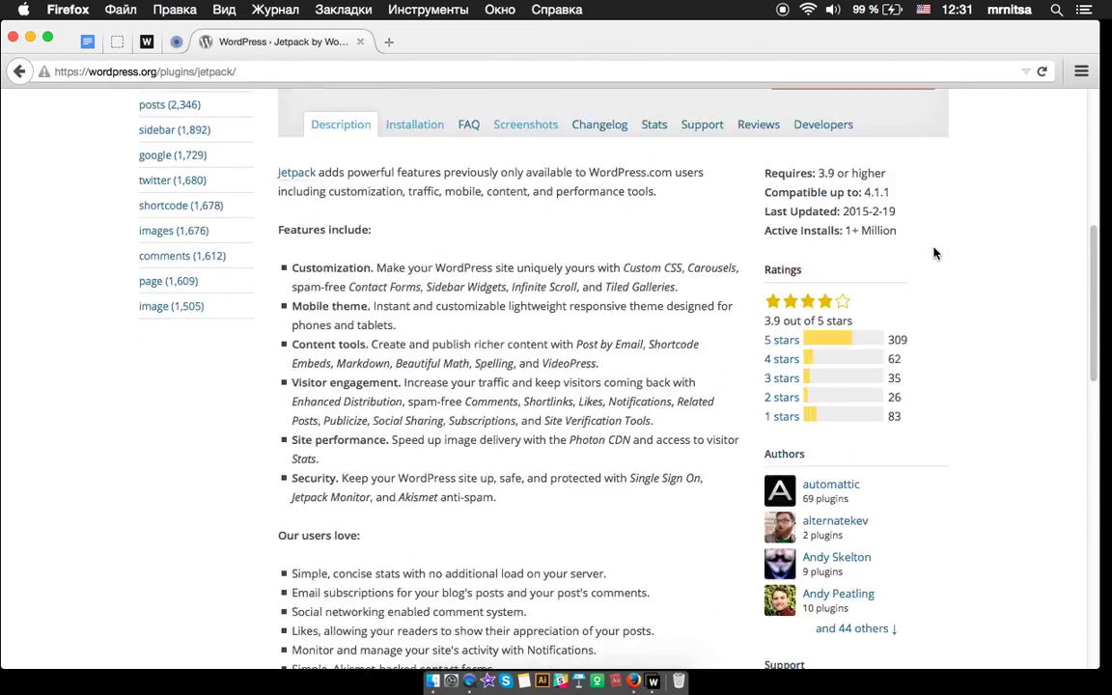
Open Jetpack's user reviews and look through the rating summary and the first reviews
click(756, 214)
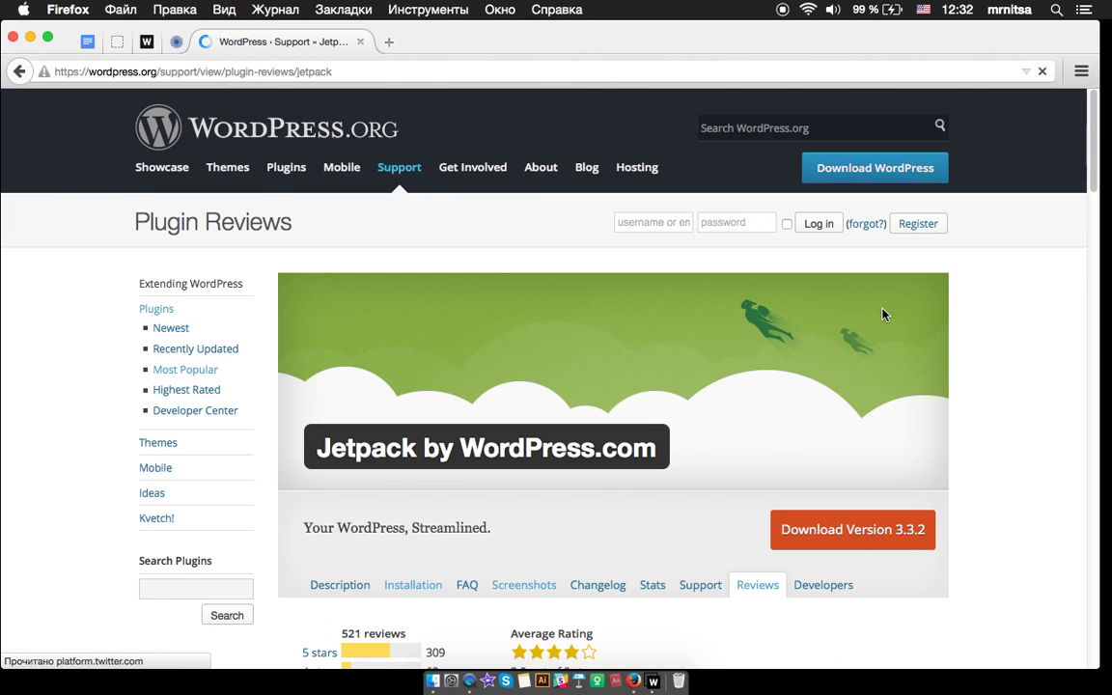
scroll(898, 347, down, 6)
scroll(898, 345, down, 2)
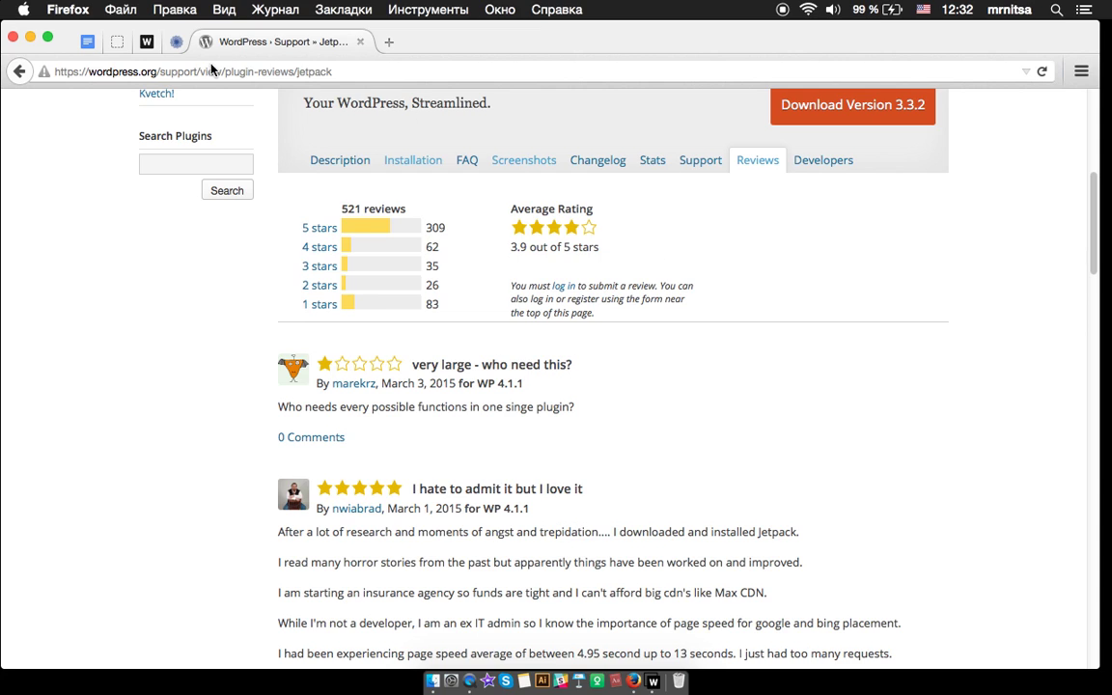
Check the webinar chat for new messages and return to the beginning of the Jetpack reviews page
click(148, 43)
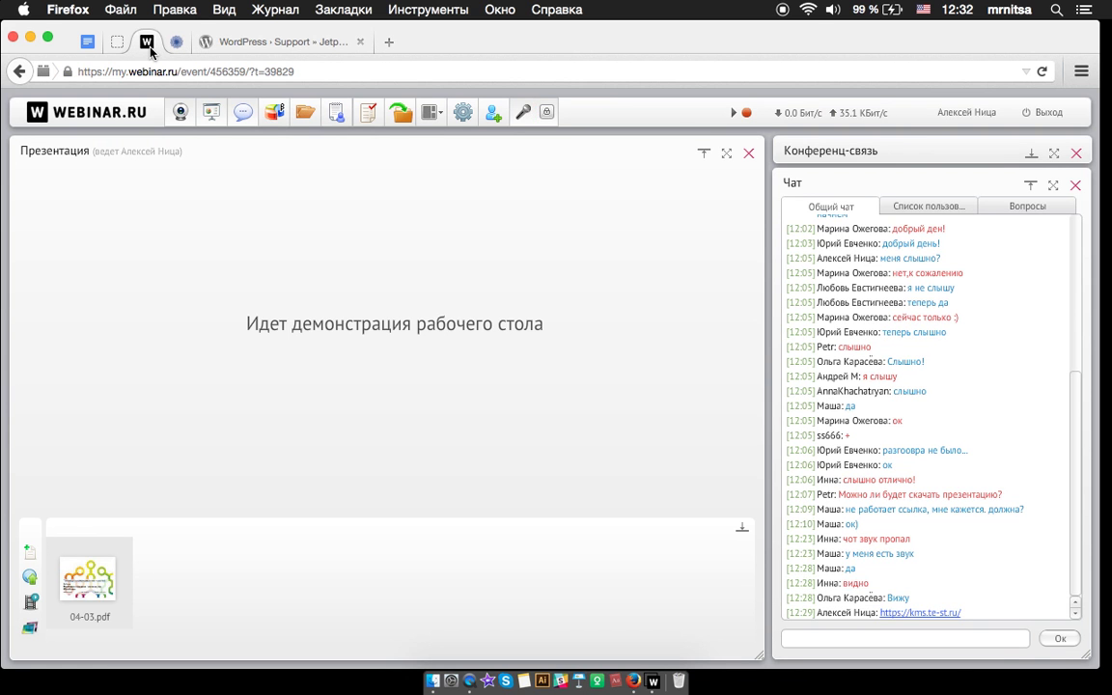
click(249, 42)
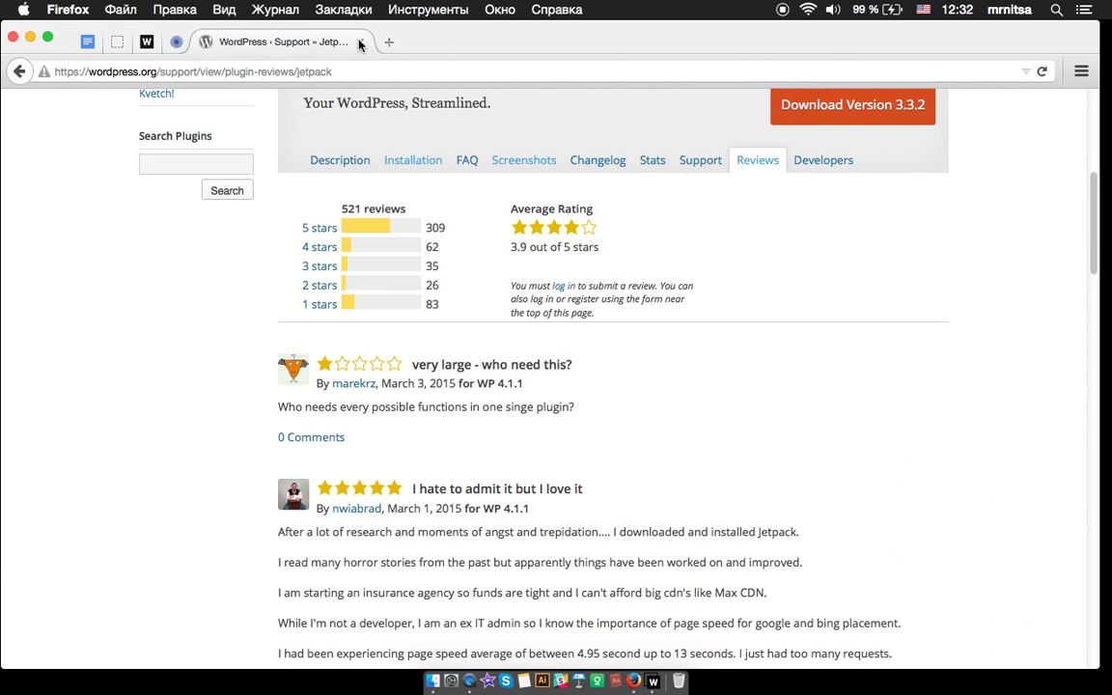
scroll(392, 263, up, 10)
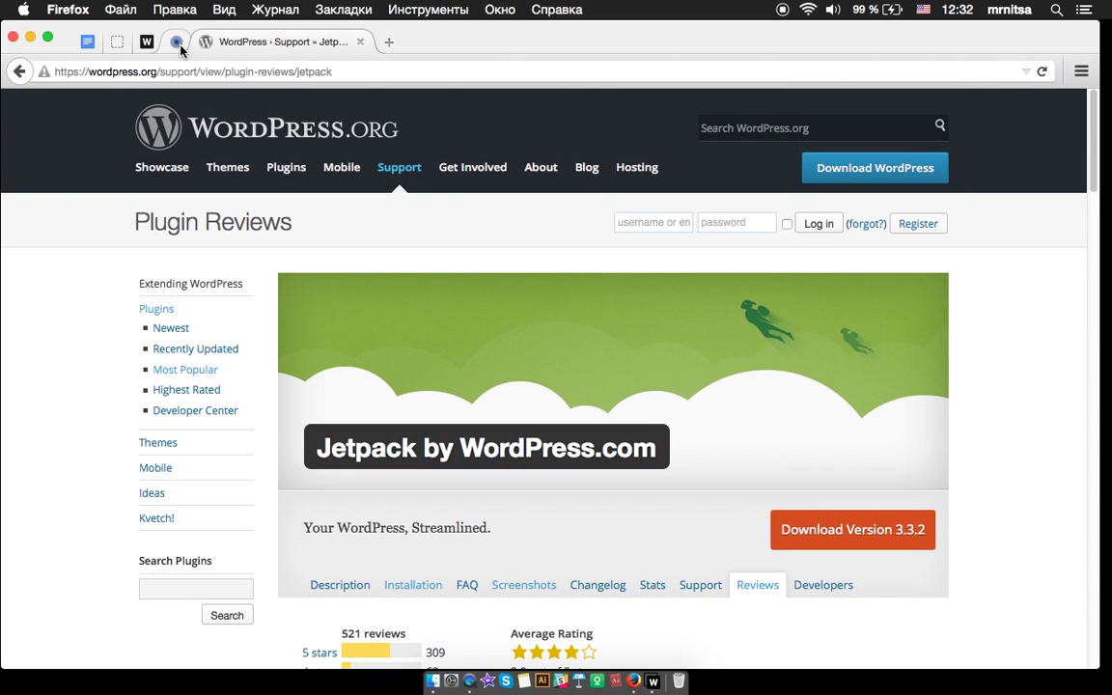
Check the Google Docs link list, deselect the plugins link, and switch to the kotiki.te-st.ru WordPress admin console
click(87, 42)
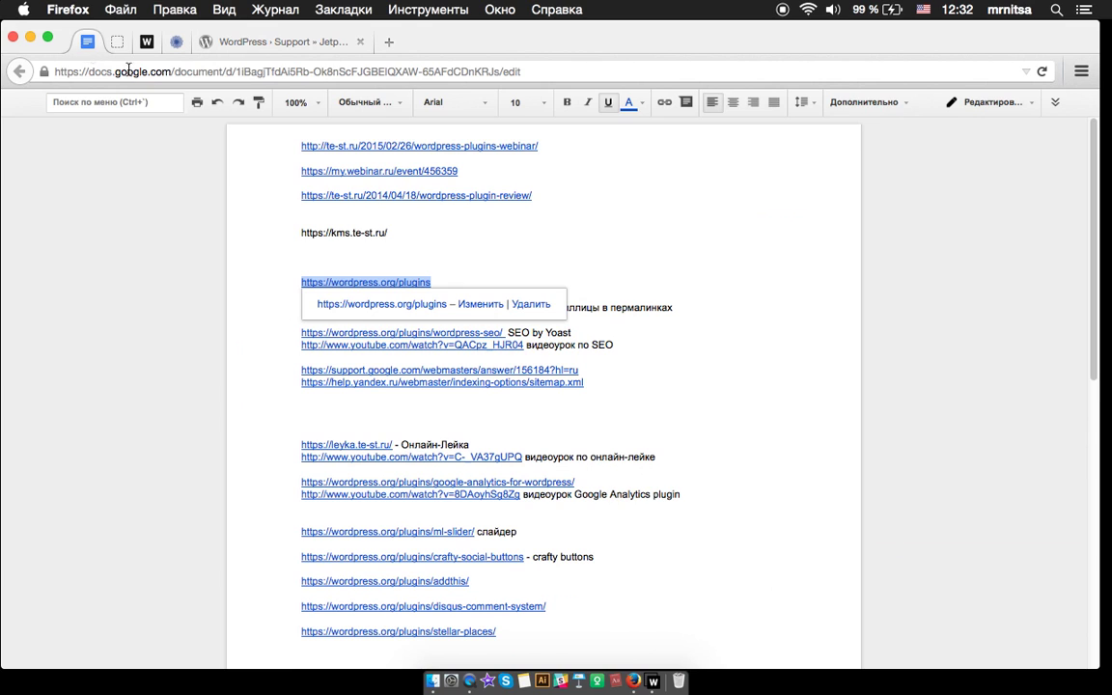
click(605, 249)
click(251, 43)
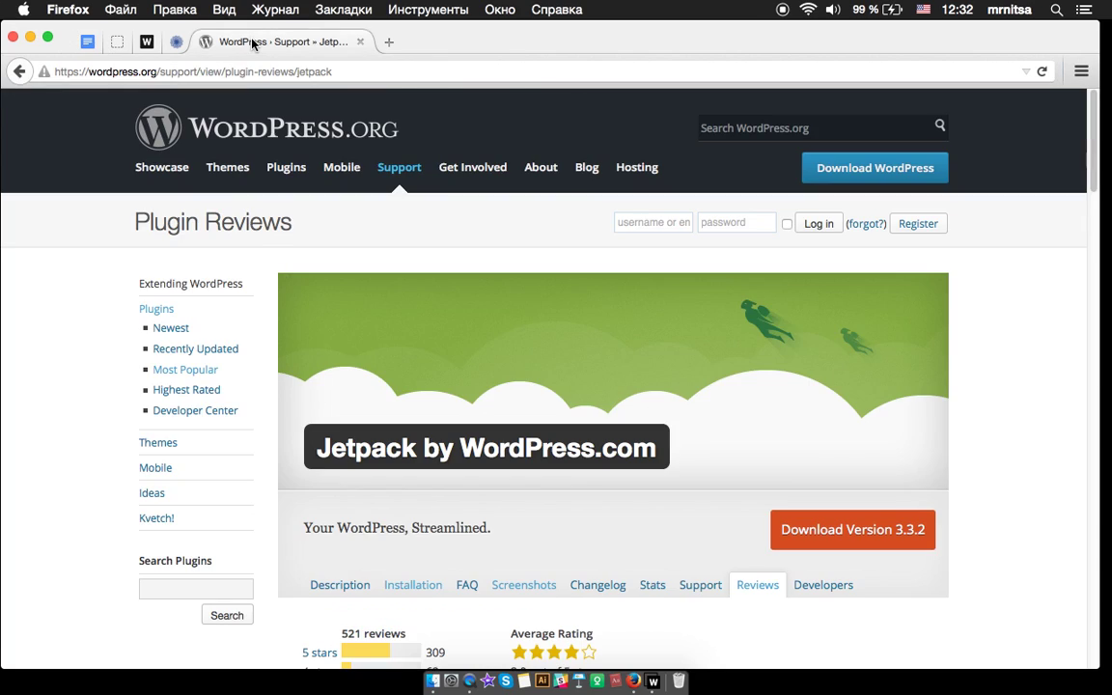
click(117, 42)
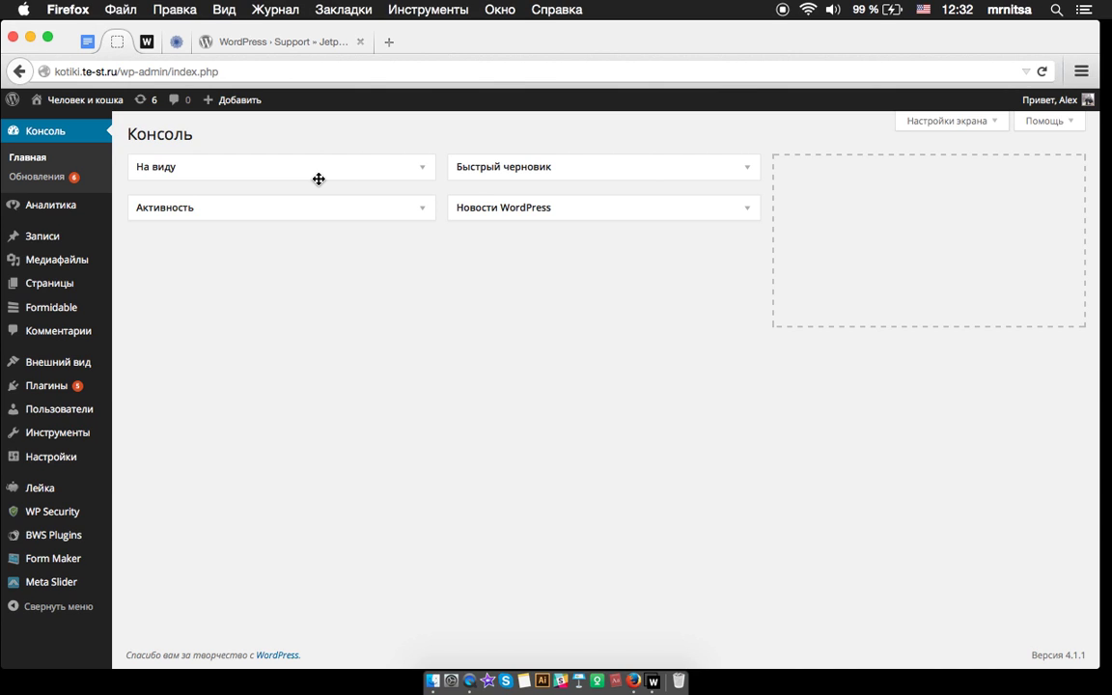
Open the site's public home page in a separate tab, view it, and close it
mouse_move(92, 101)
super+click(58, 118)
click(284, 47)
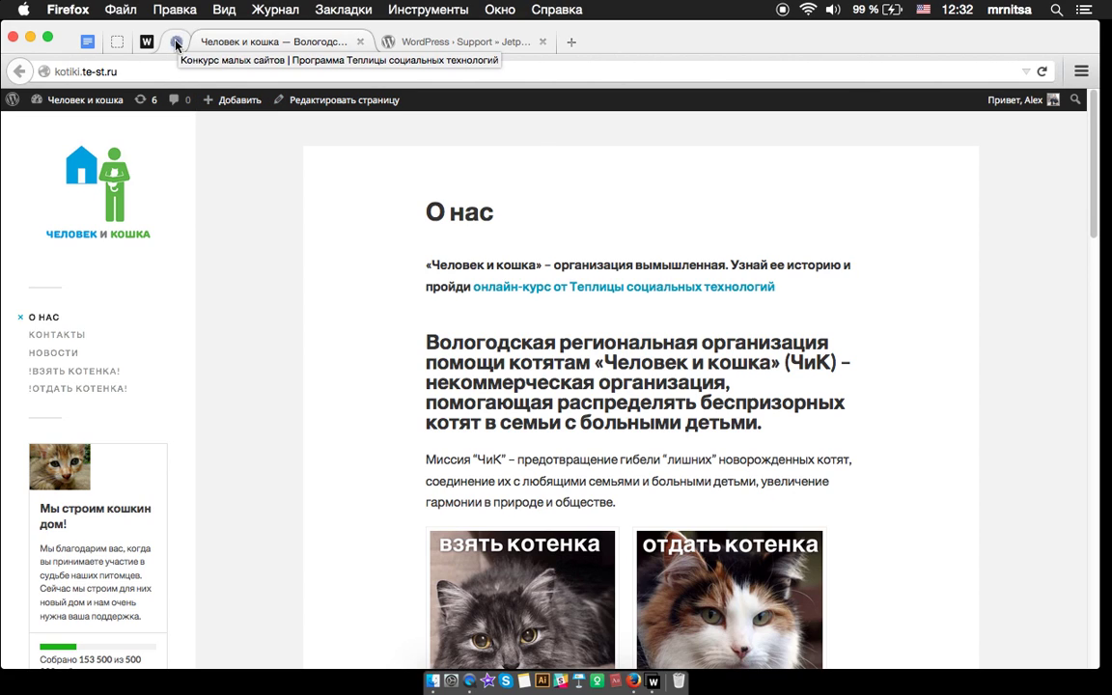
click(361, 42)
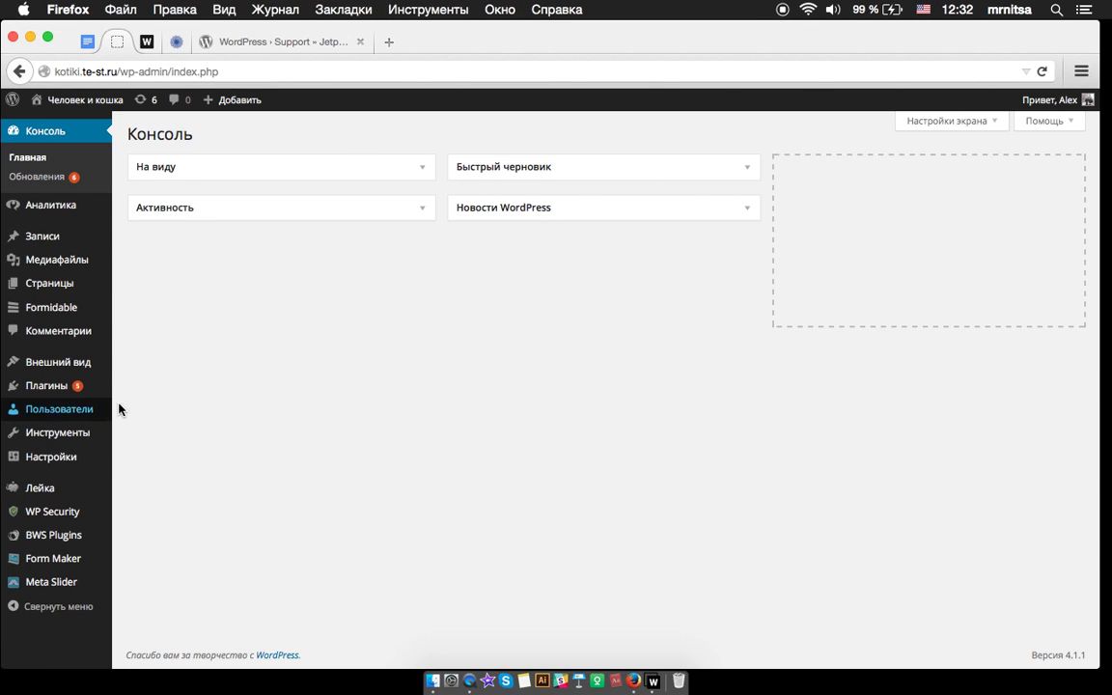
Open the admin page for adding new plugins and make its plugin search ready for input
mouse_move(37, 388)
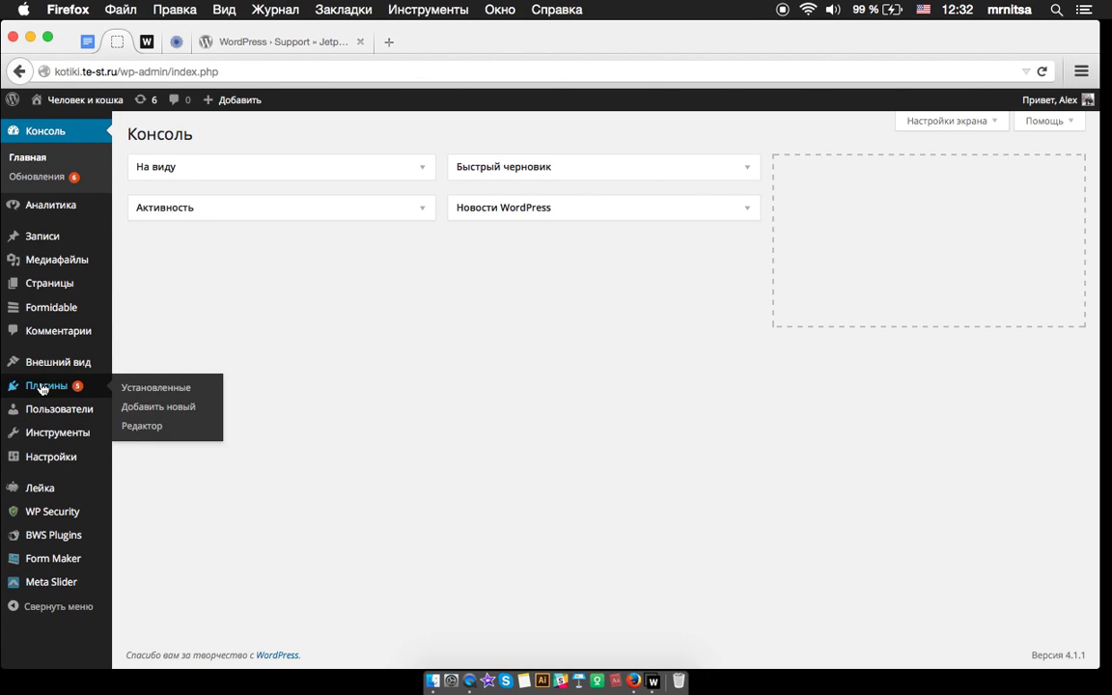
click(166, 406)
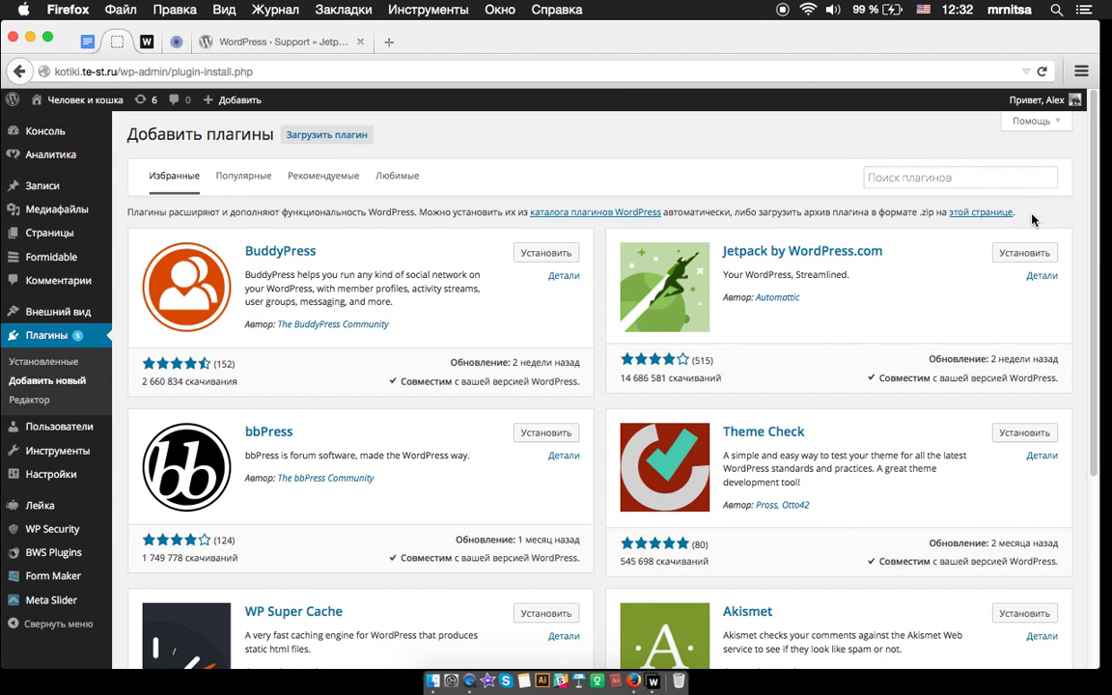
click(946, 177)
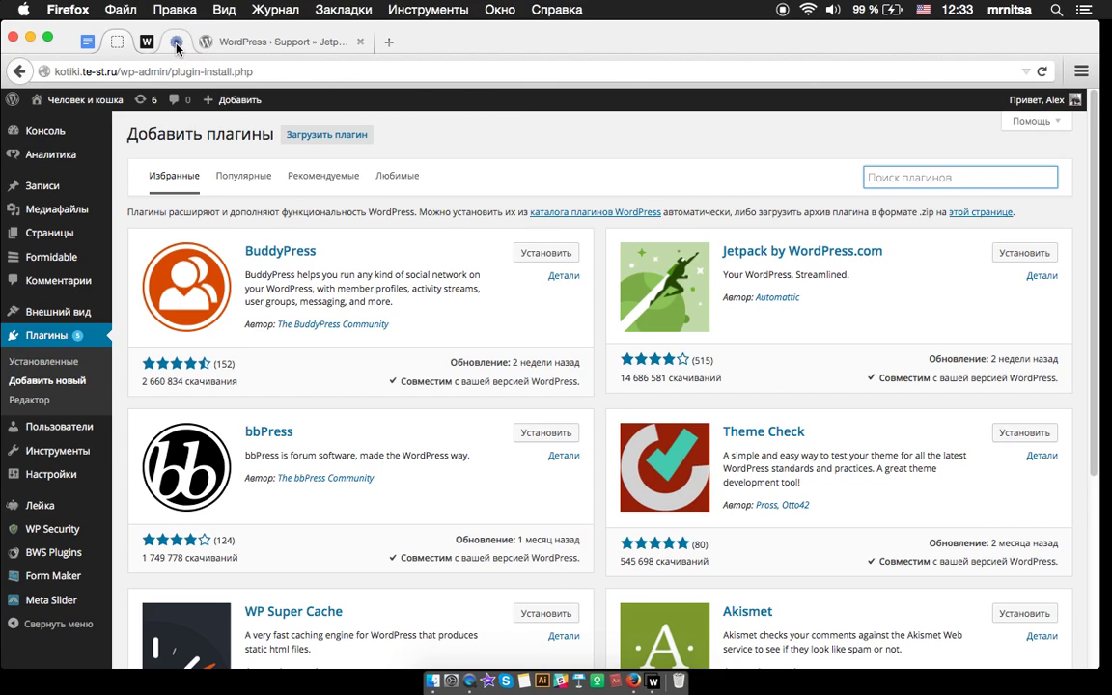
Copy the wordpress.org/plugins/cyr3lat/ link from the Google Docs link list and open it in a new tab
click(85, 41)
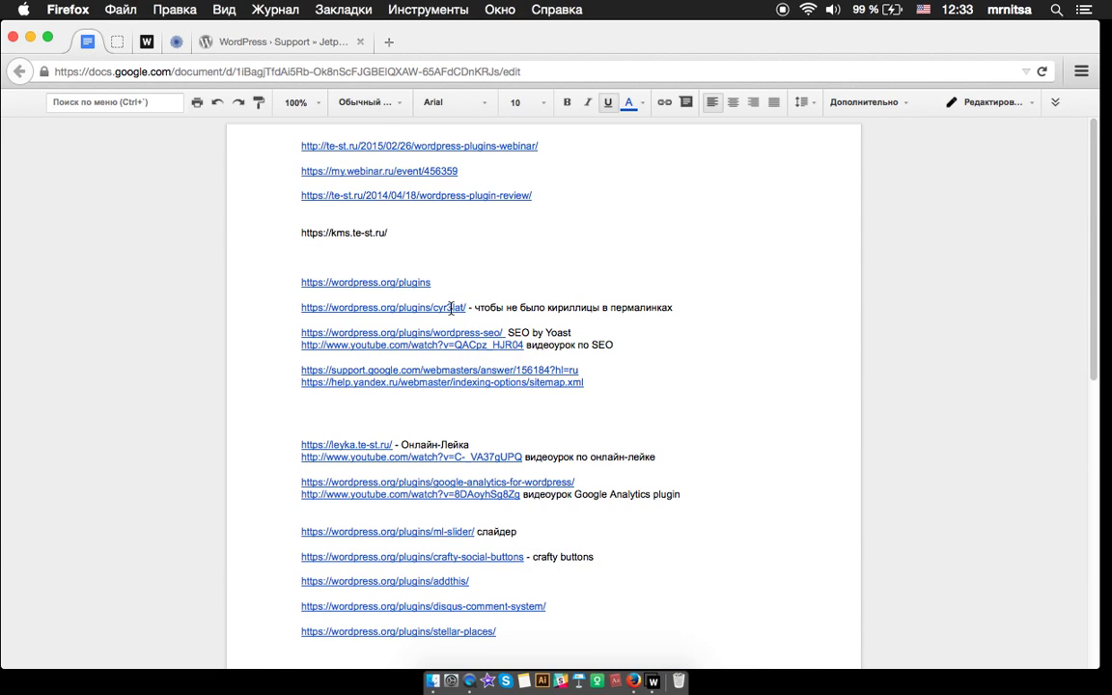
drag(432, 307, 458, 306)
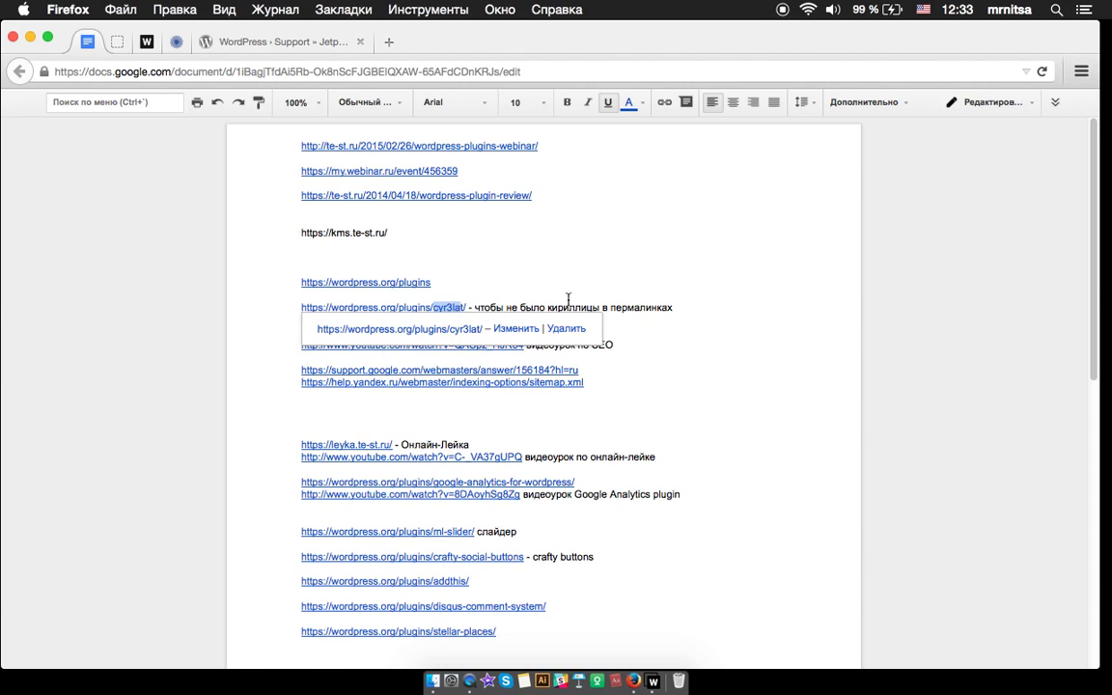
click(670, 296)
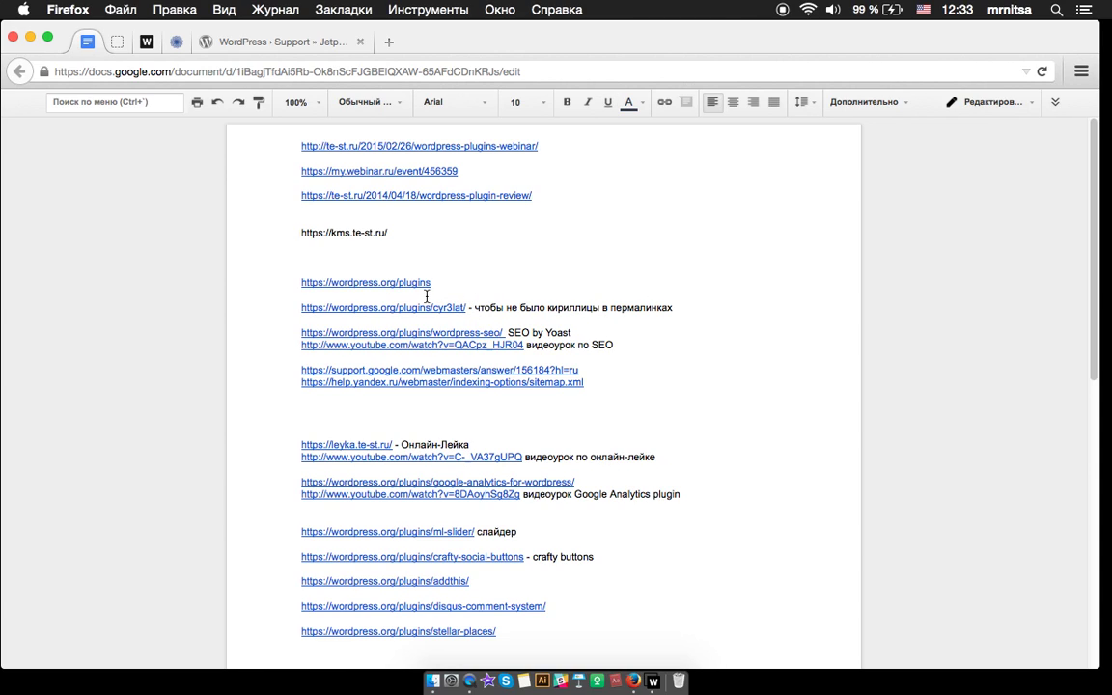
drag(468, 307, 299, 309)
key(super+c)
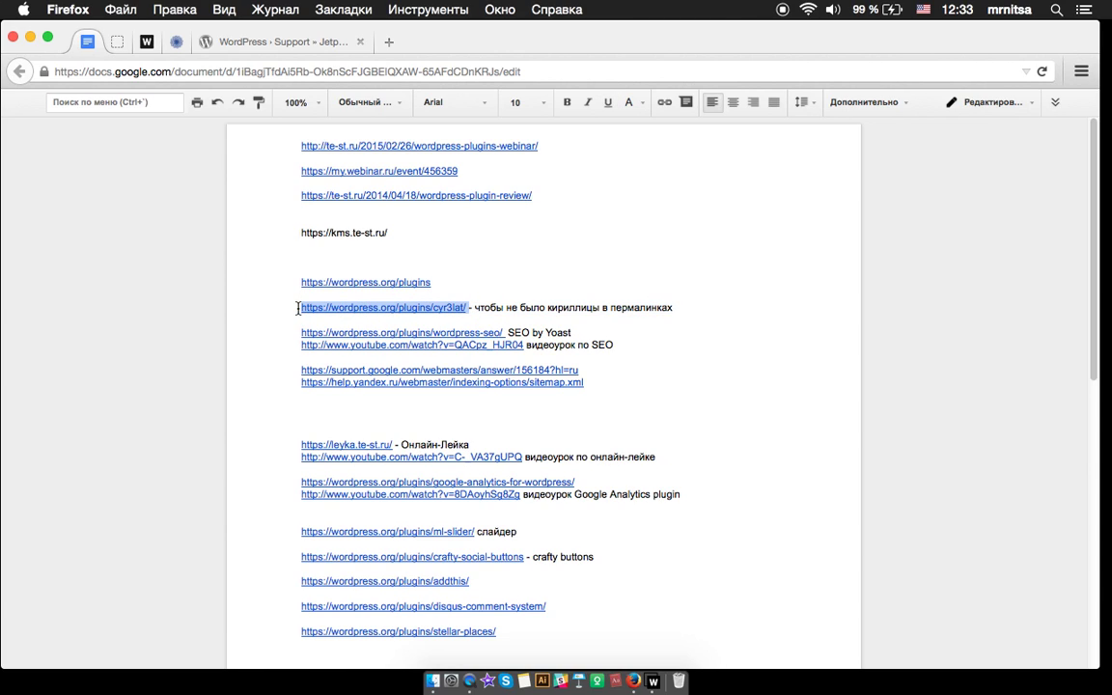
click(390, 43)
key(super+v)
key(Return)
Copy the plugin name Cyr to Lat enhanced from its directory page and search for it in the site's plugin installer
drag(479, 287, 274, 287)
key(super+c)
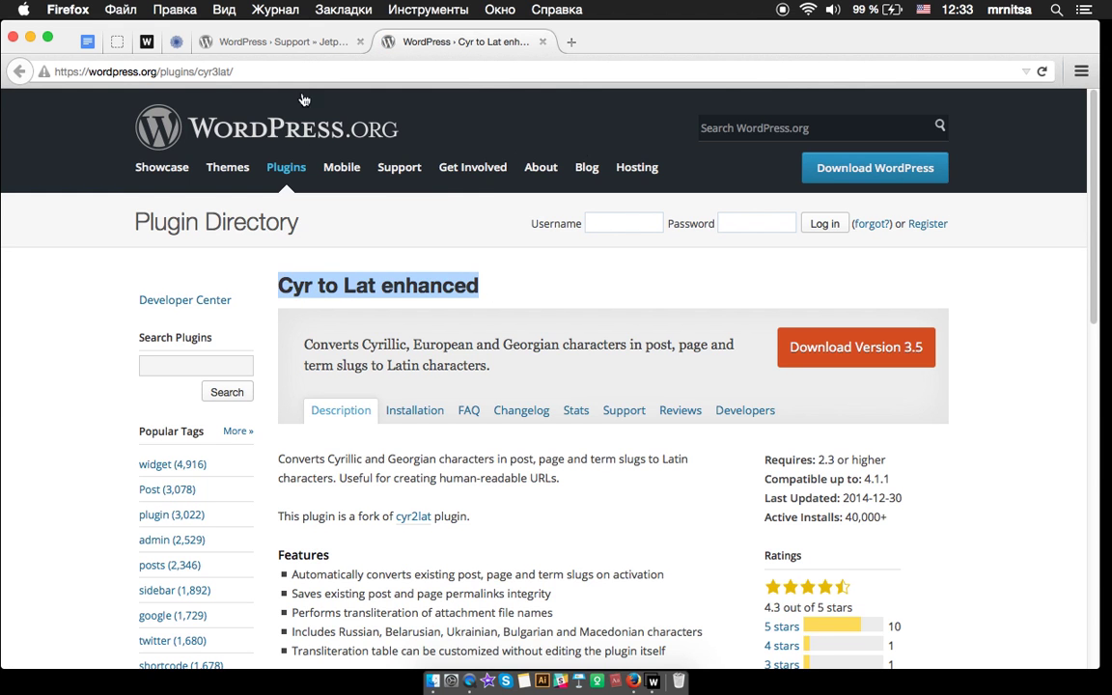
click(116, 42)
click(913, 177)
key(super+v)
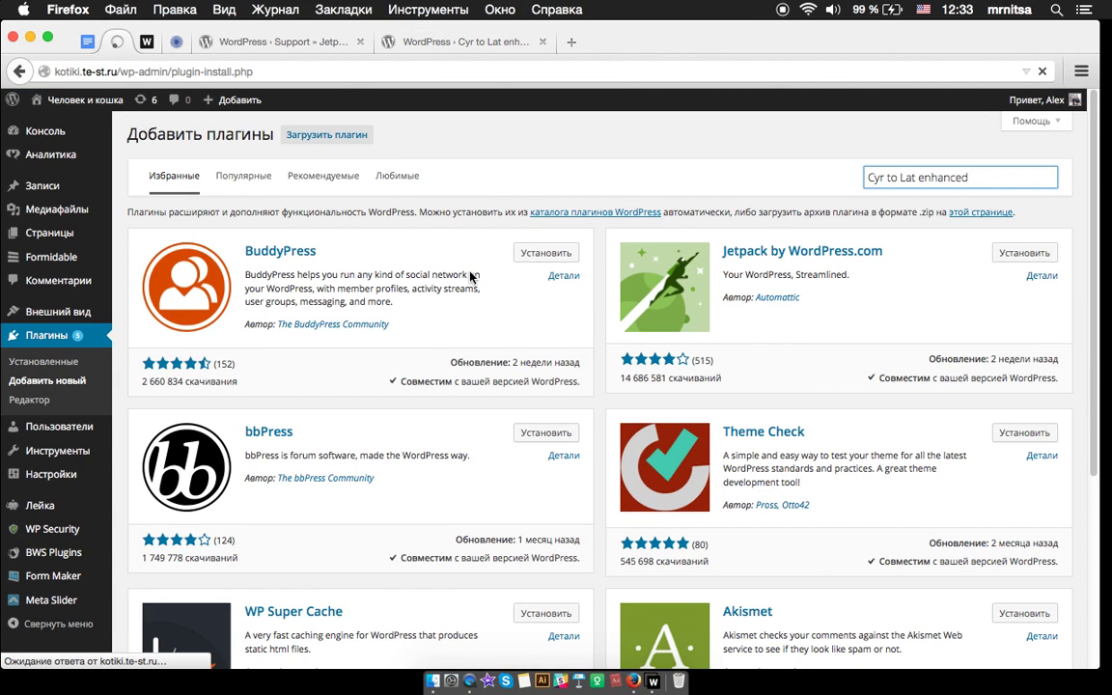
key(Return)
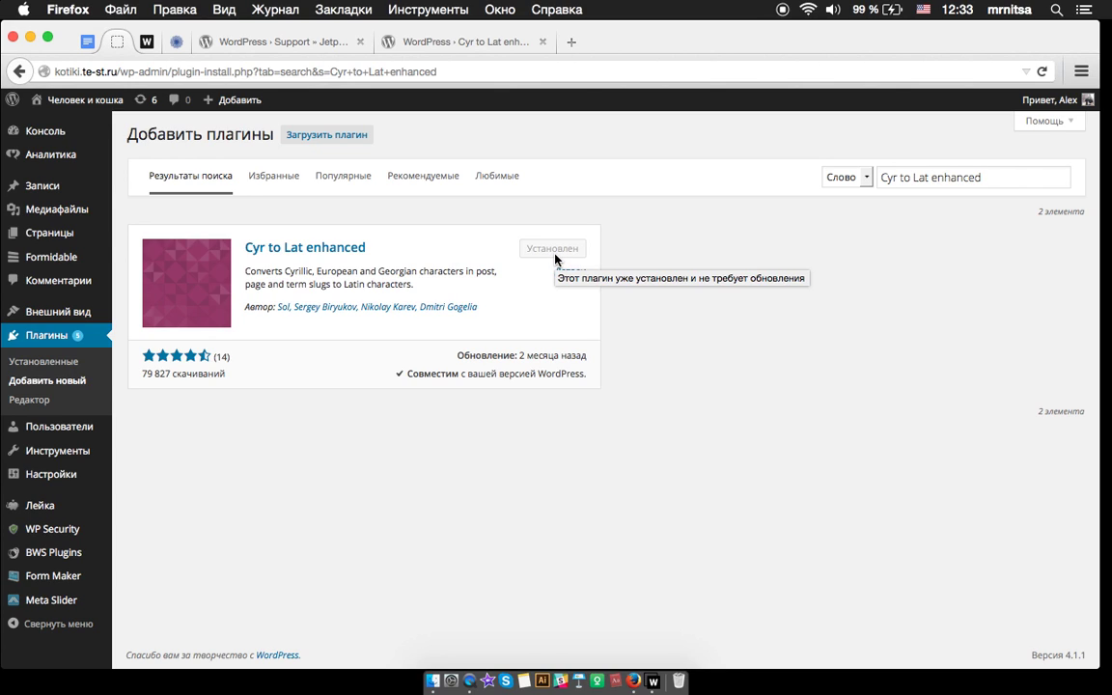
Open the editor for a new post in a separate tab and switch to it
mouse_move(43, 184)
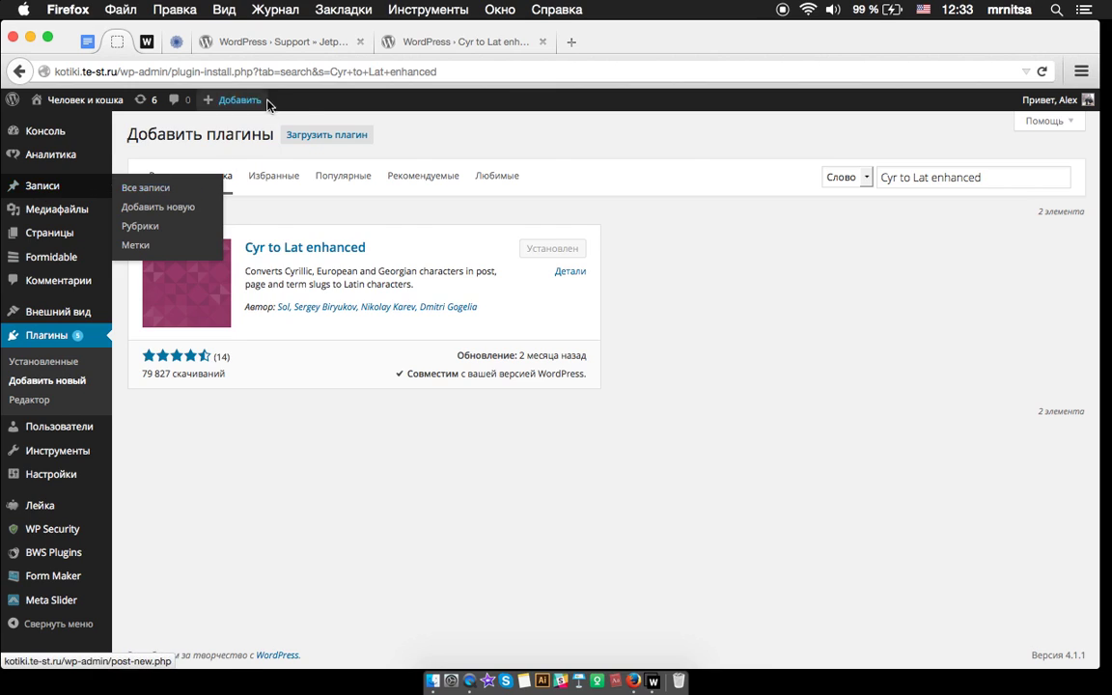
mouse_move(236, 101)
super+click(218, 125)
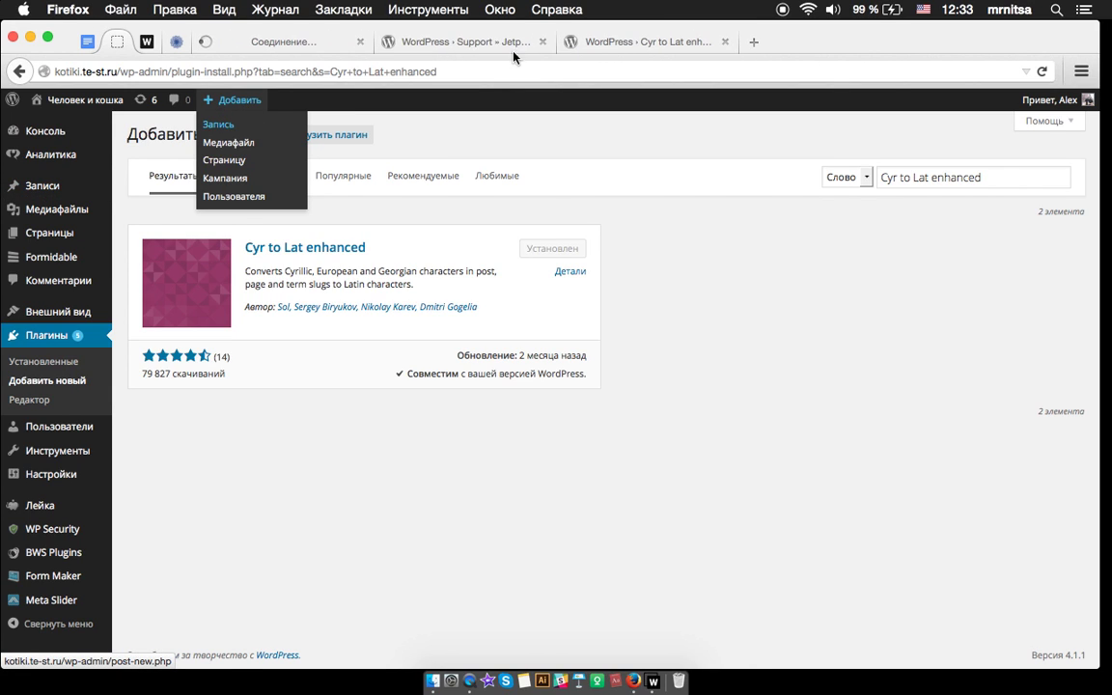
click(242, 37)
Title the post "Новый плагин для Wordpress" and enter "sdfsdfs" as its body text
click(279, 169)
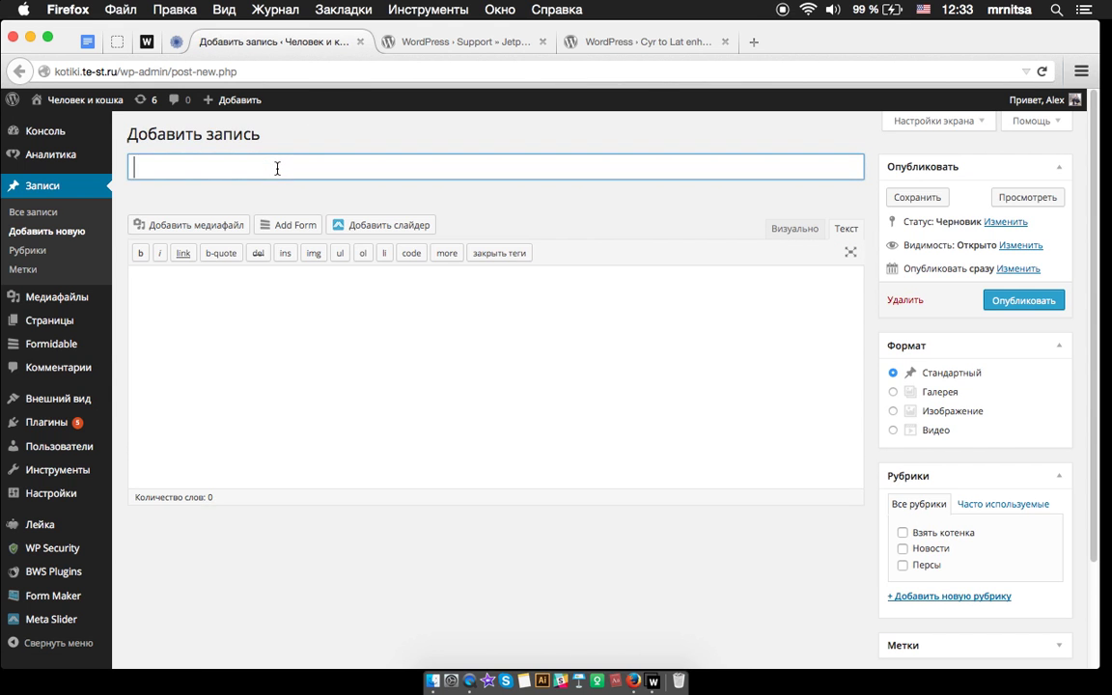
text(Yjds)
key(BackSpace)
key(BackSpace)
key(BackSpace)
key(BackSpace)
key(ctrl+space)
text(Новый плагин для)
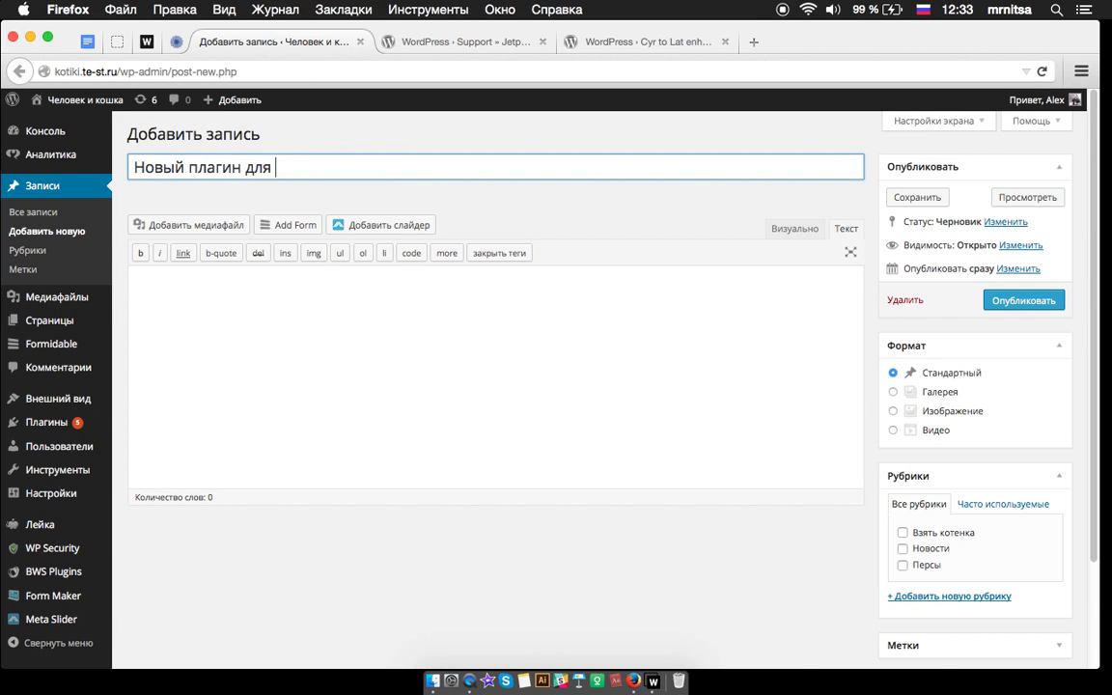
key(ctrl+space)
text(Wordpress)
click(290, 309)
text(sdfsdfs)
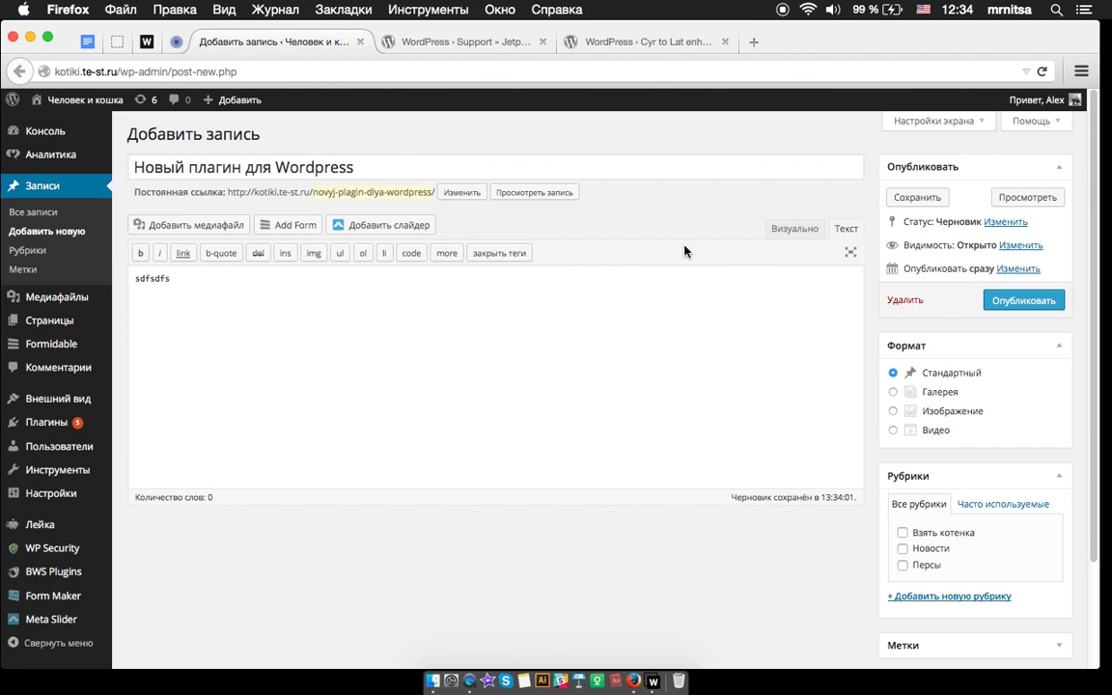
Open the post's permalink slug for editing without altering it, and save the post as a draft
click(343, 192)
mouse_move(318, 192)
mouse_down()
mouse_move(438, 190)
mouse_move(318, 192)
mouse_up()
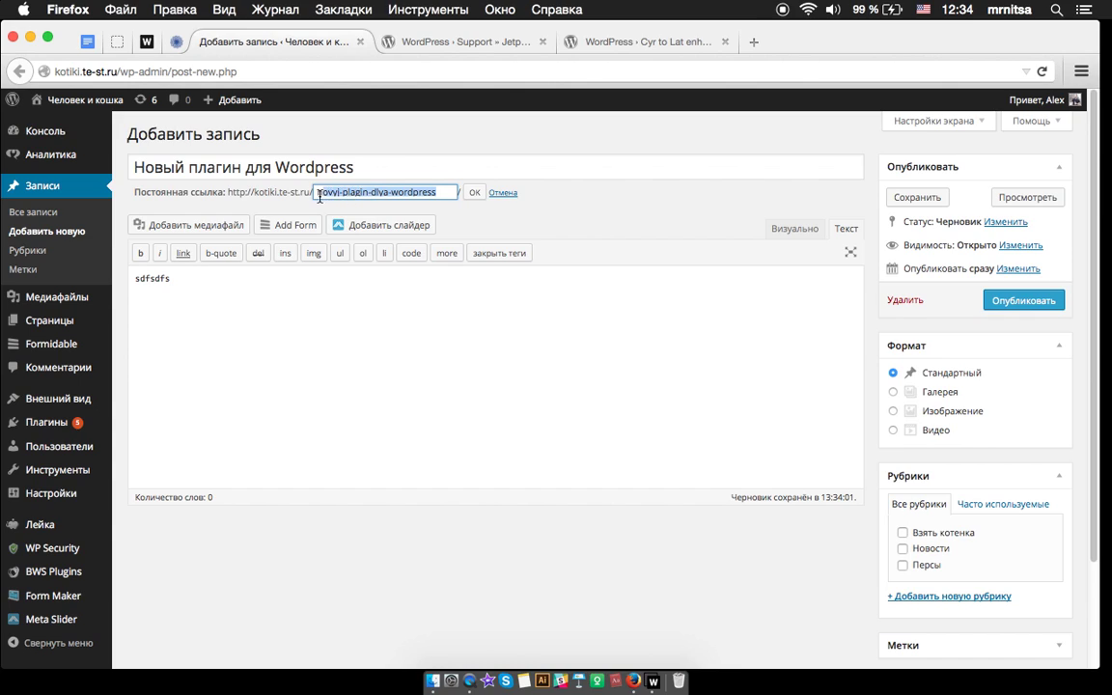
click(359, 192)
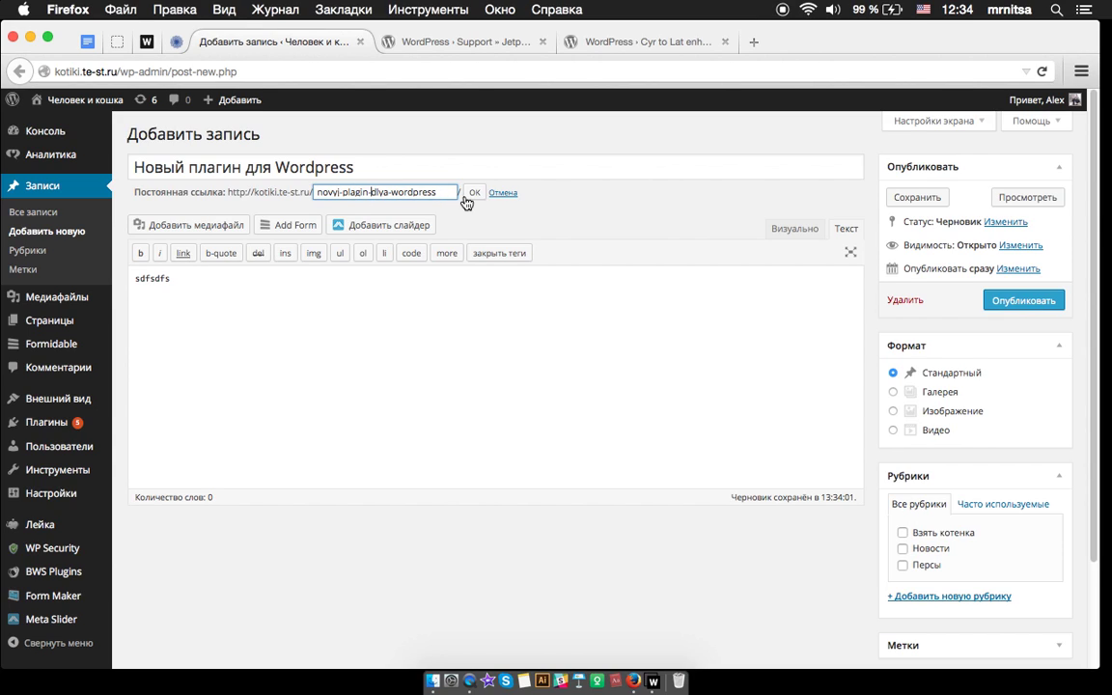
click(505, 212)
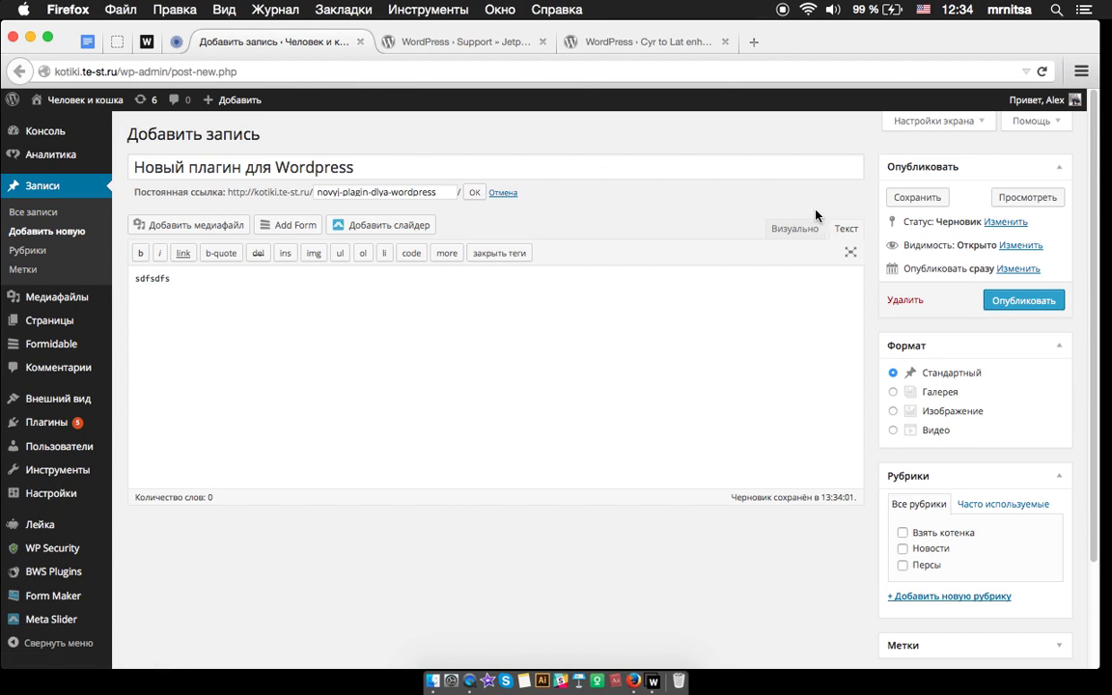
click(929, 204)
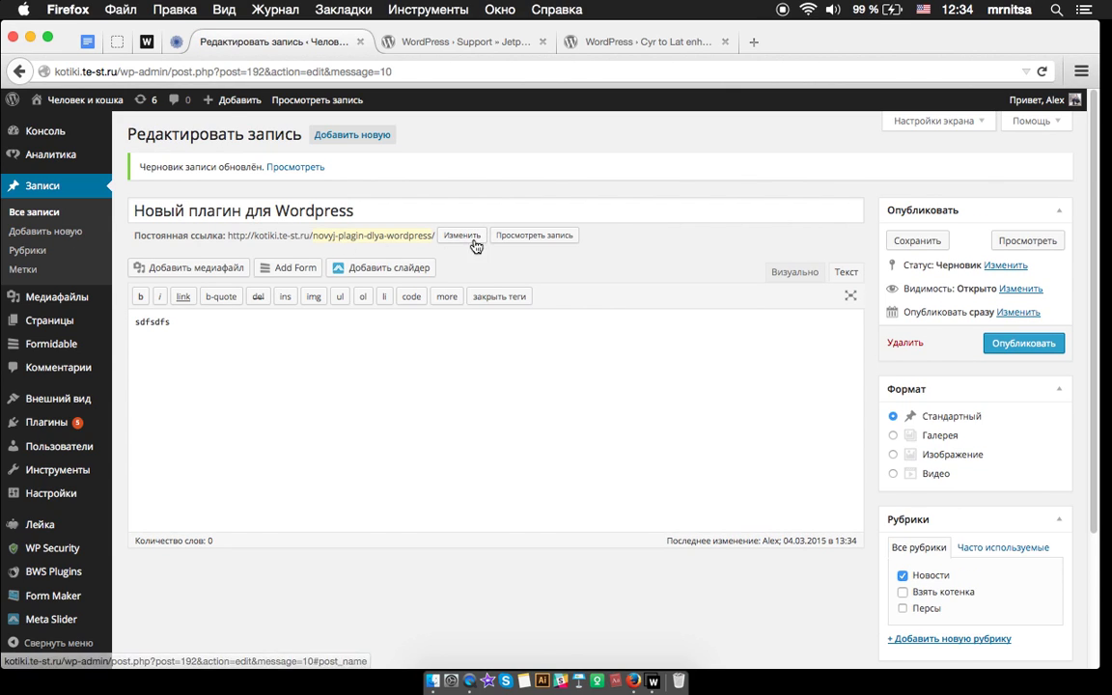
Preview the draft post in its own tab, then close the preview and editor and return to the plugin installer
click(578, 240)
click(439, 39)
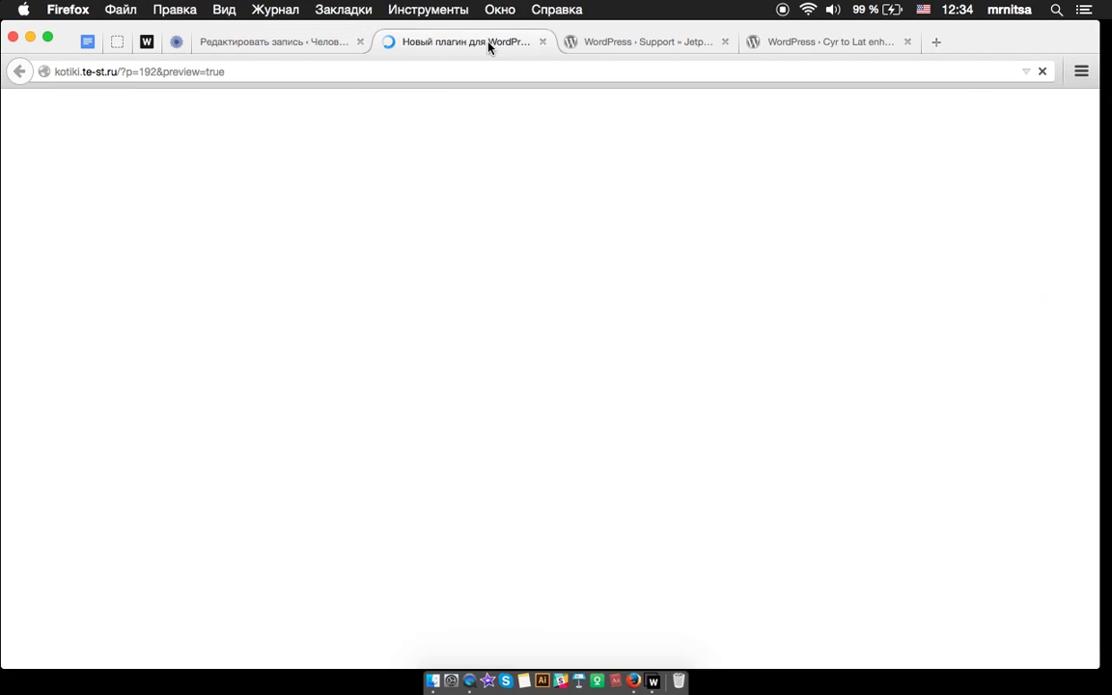
click(194, 69)
click(542, 41)
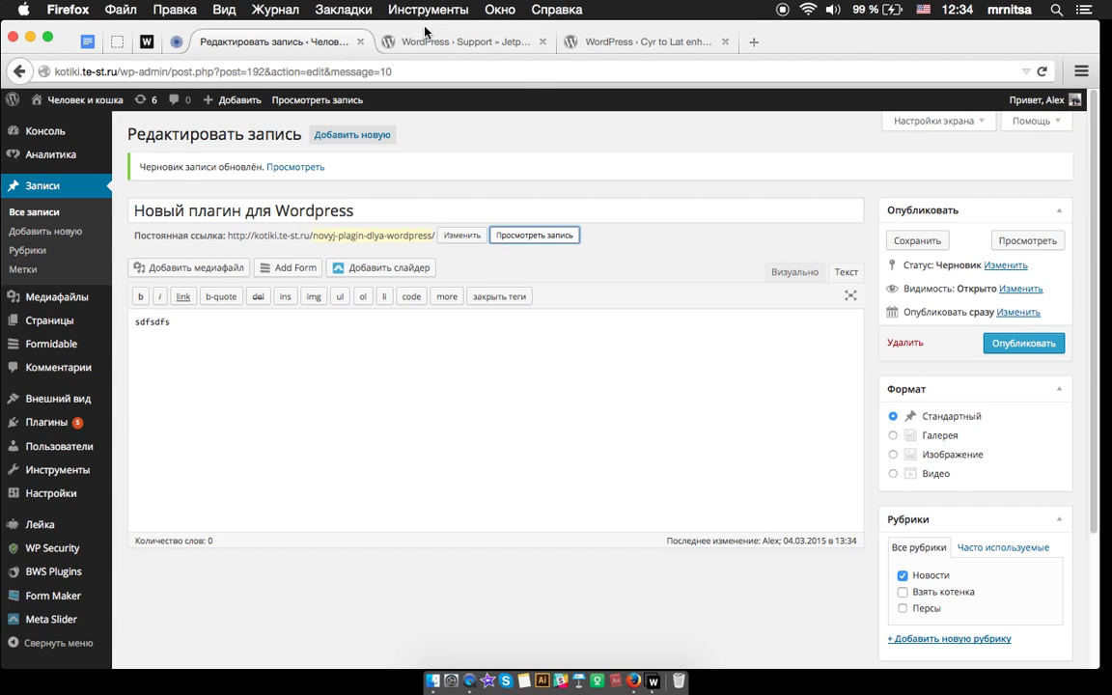
click(361, 42)
click(117, 42)
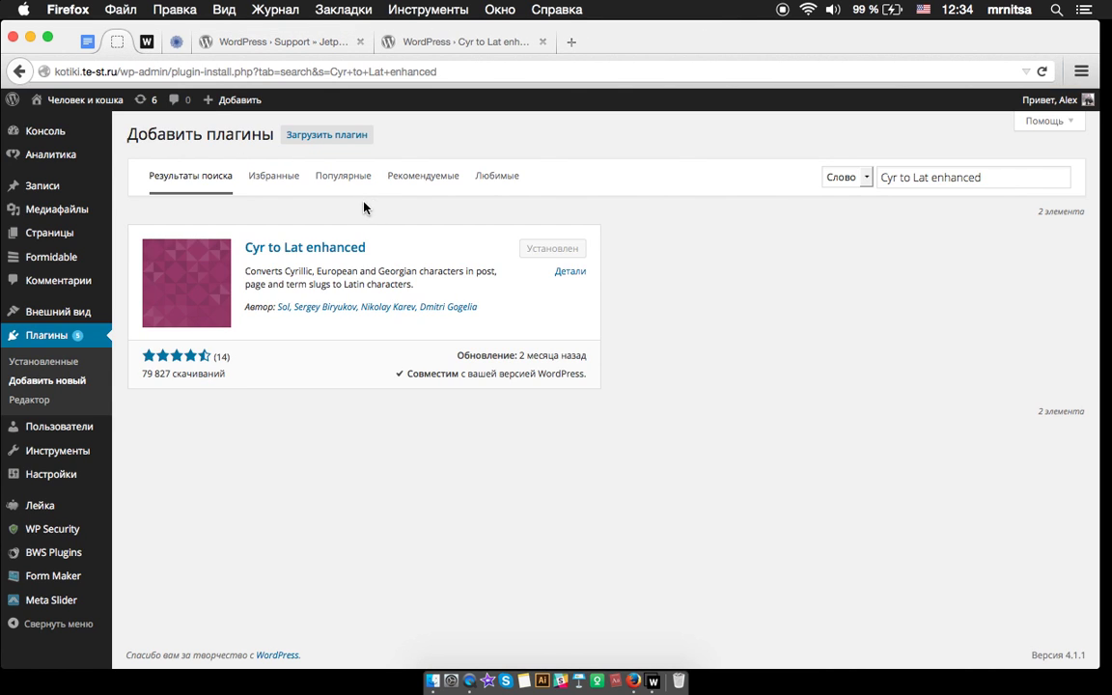
Open the wordpress.org/plugins/ml-slider/ link from the Google Docs link list
click(87, 41)
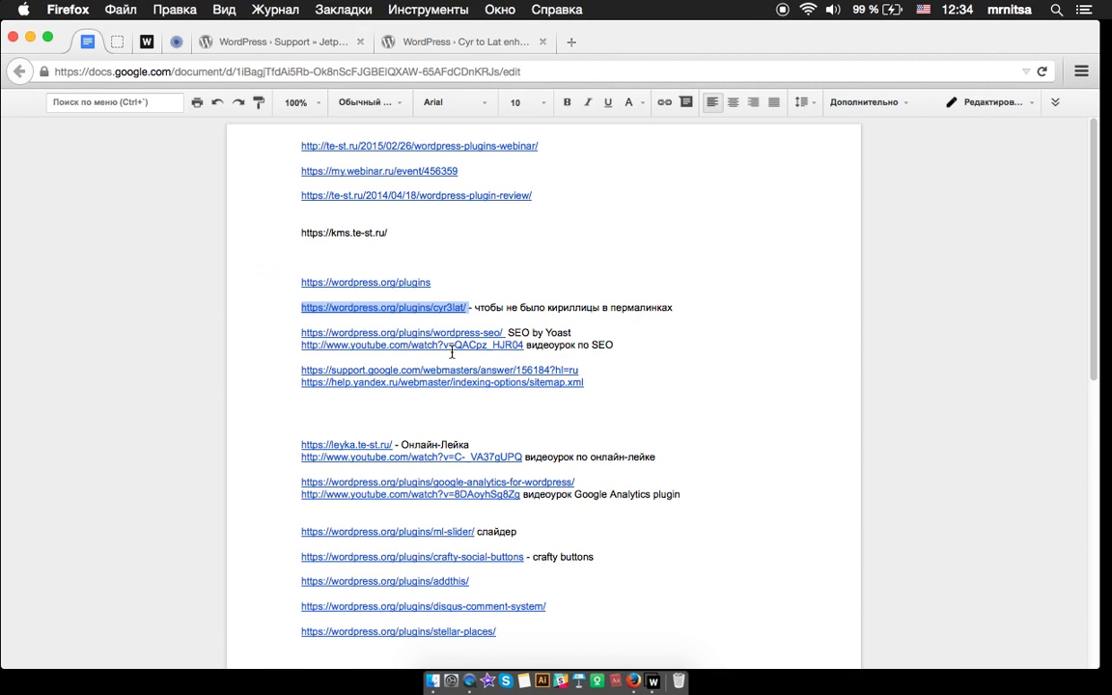
click(524, 326)
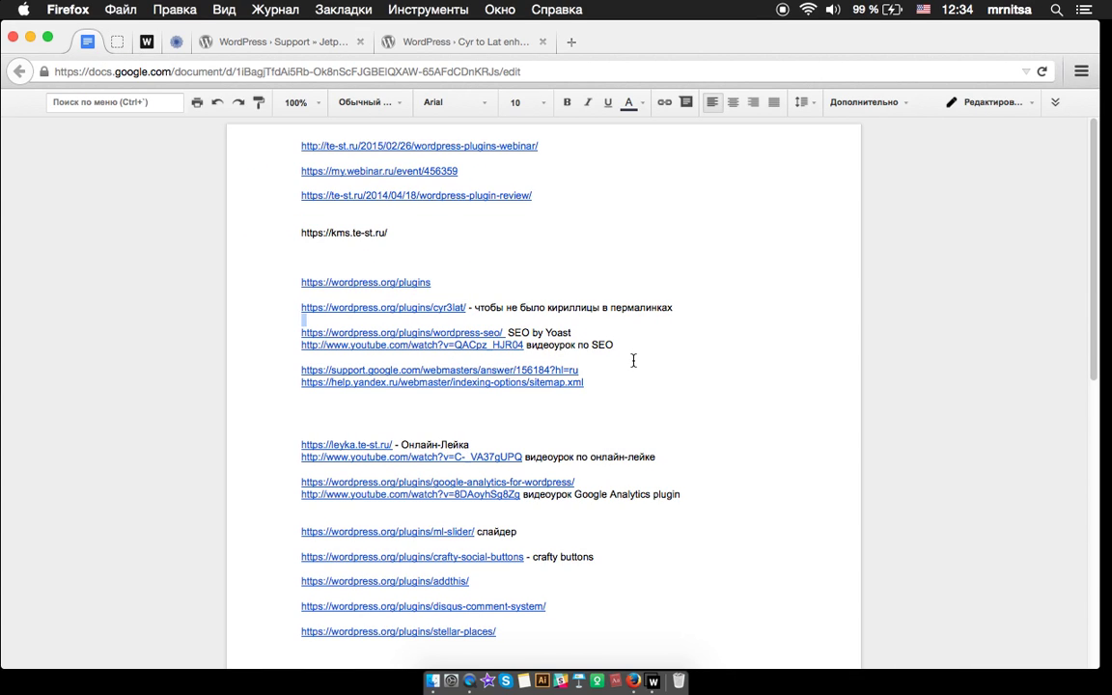
scroll(633, 360, down, 1)
scroll(611, 335, down, 1)
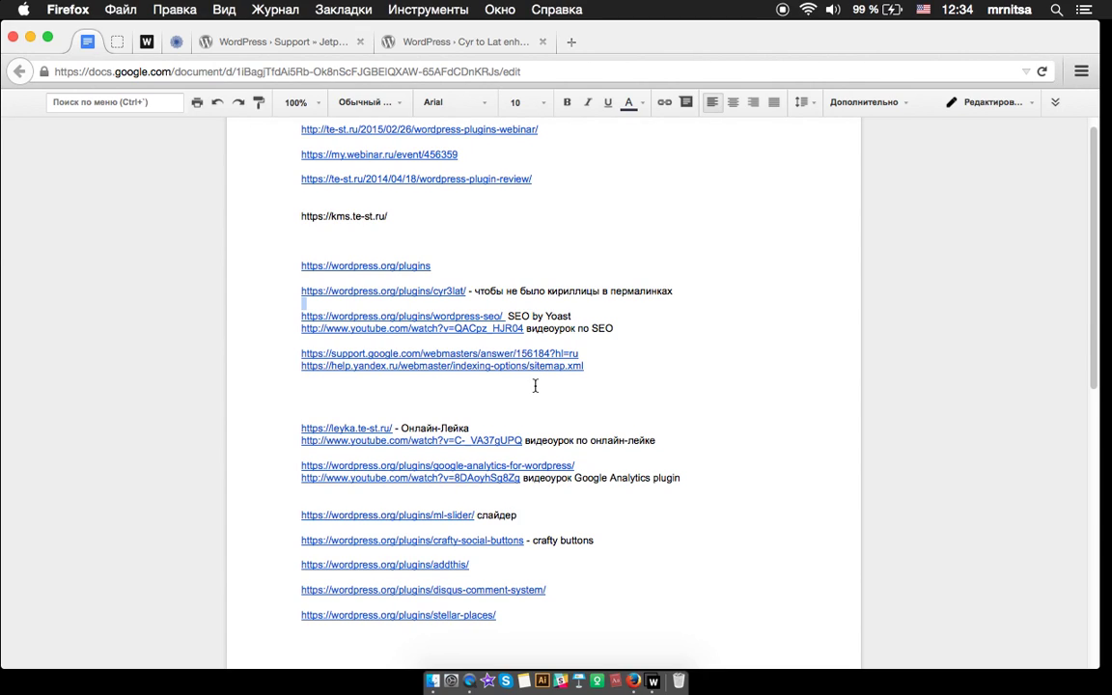
click(471, 515)
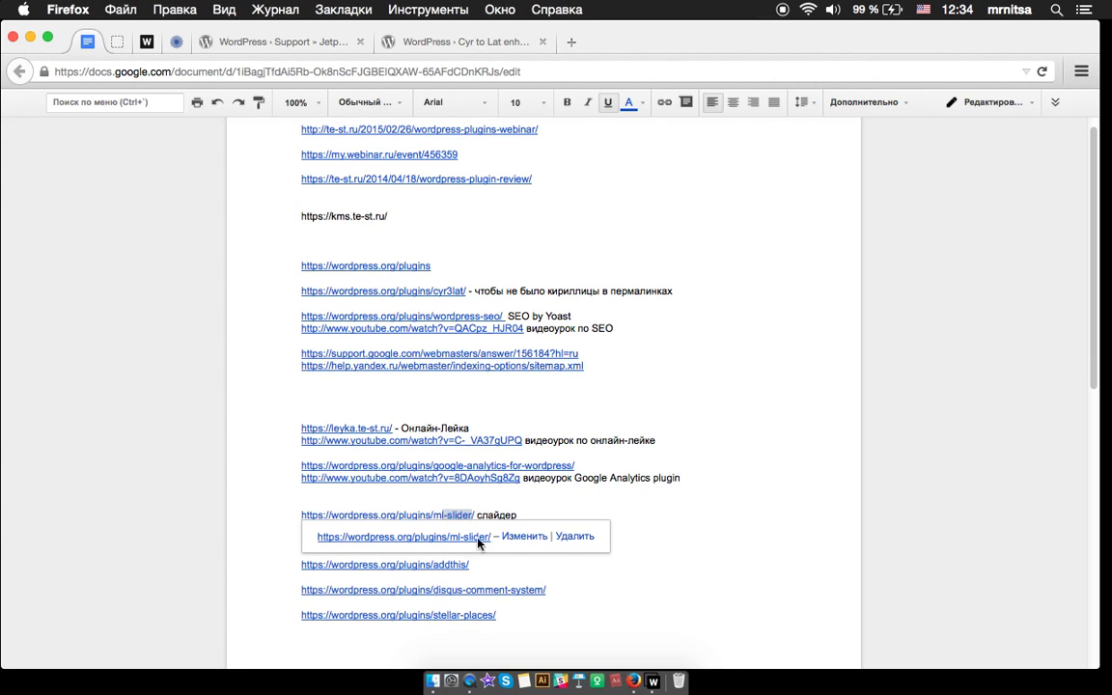
click(347, 540)
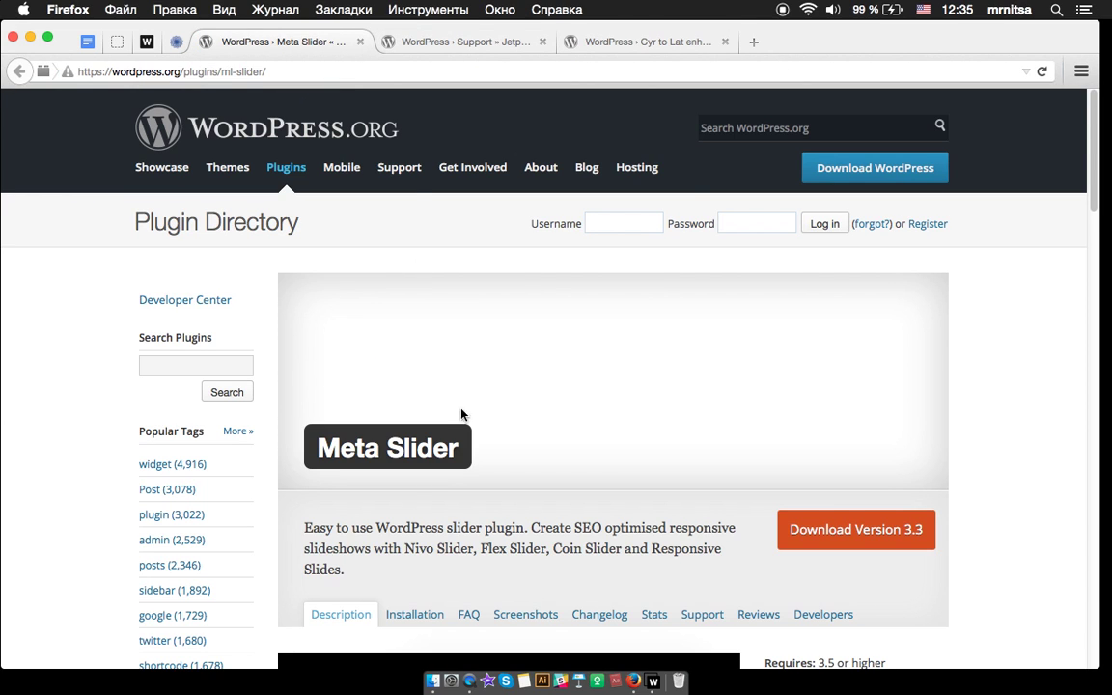
Copy the plugin name Meta Slider from its directory page and search for it in the site's plugin installer
drag(447, 460, 320, 452)
key(super+c)
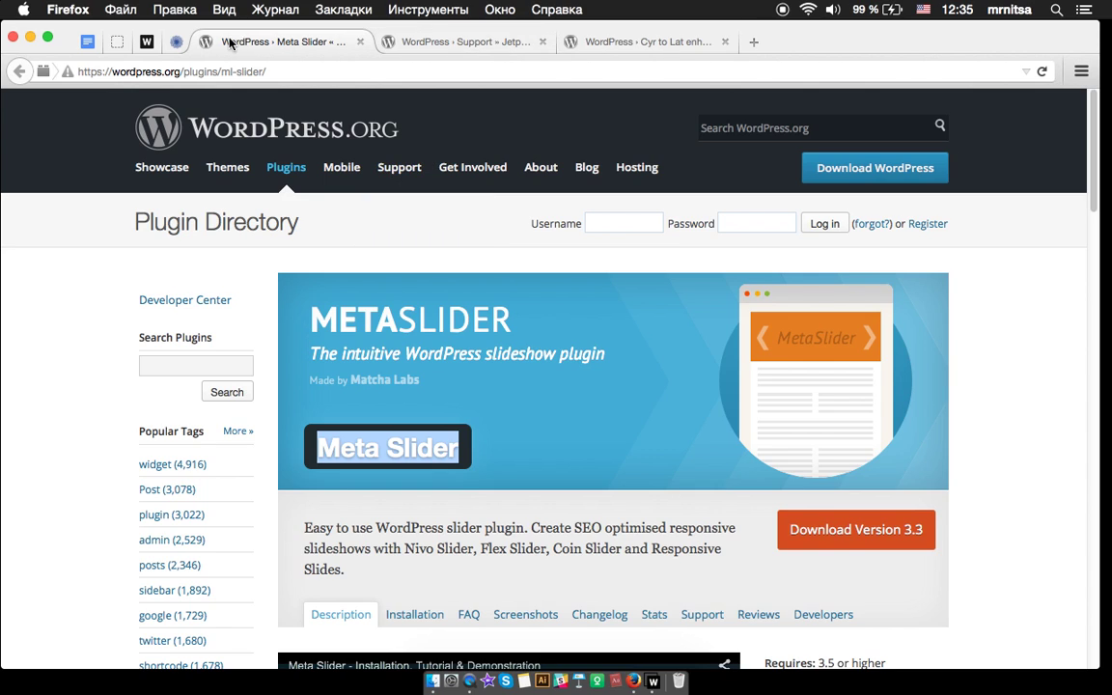
click(117, 41)
triple_click(996, 179)
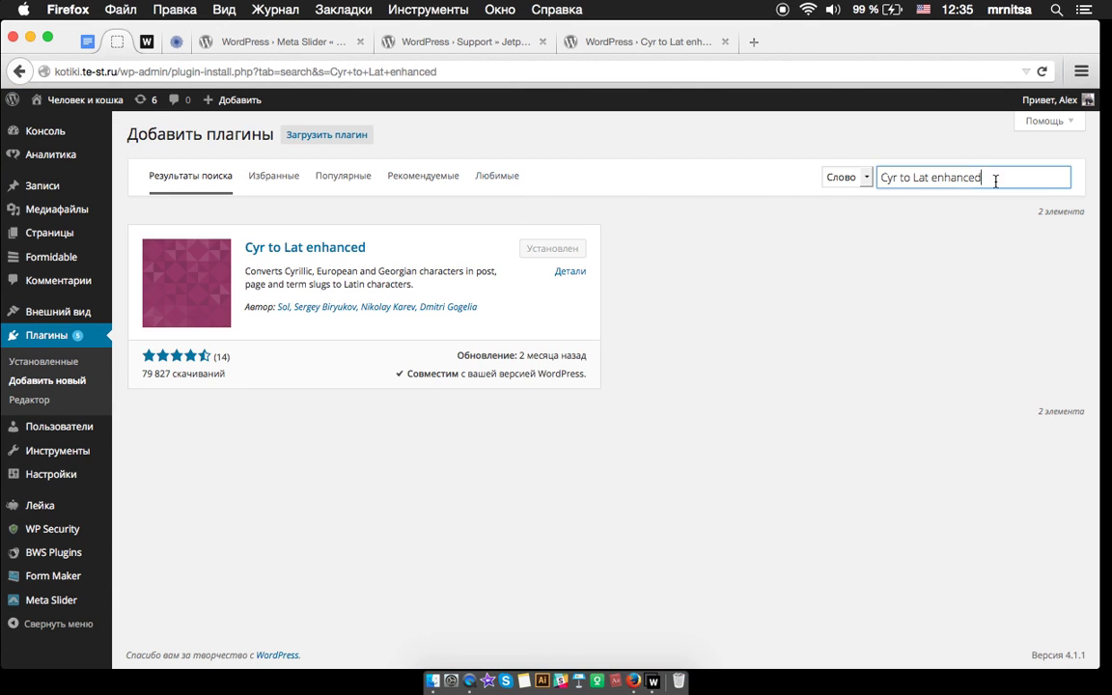
key(super+v)
key(Return)
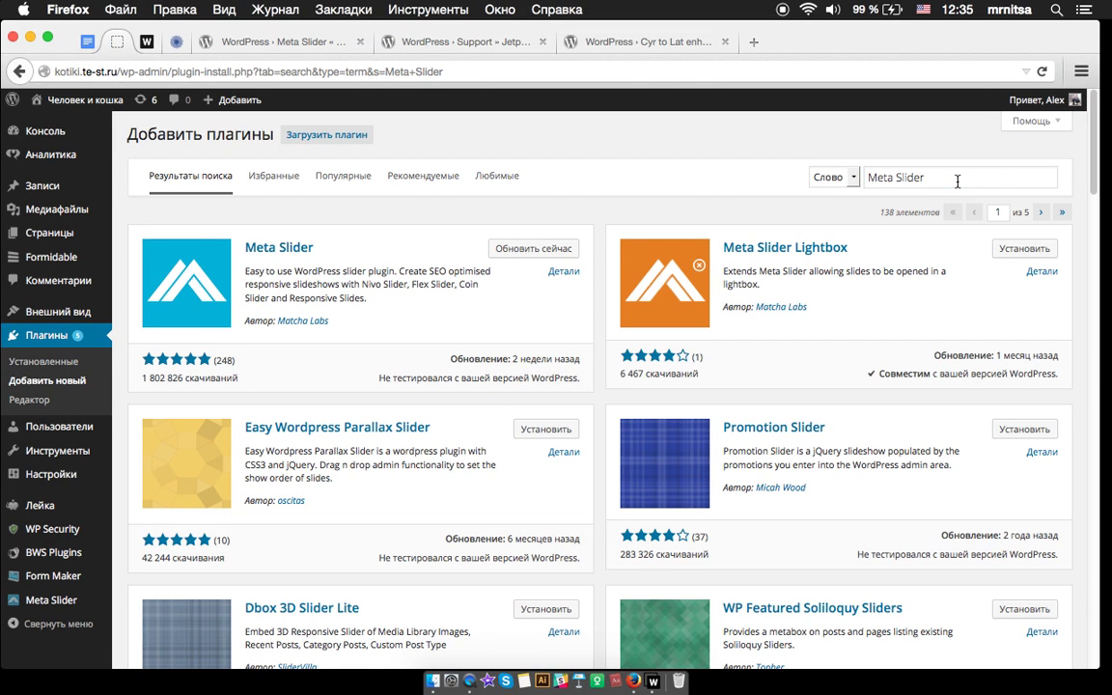
Look over the slider plugins found and open the installed Meta Slider plugin's slideshow page in the admin
click(525, 253)
scroll(72, 483, down, 2)
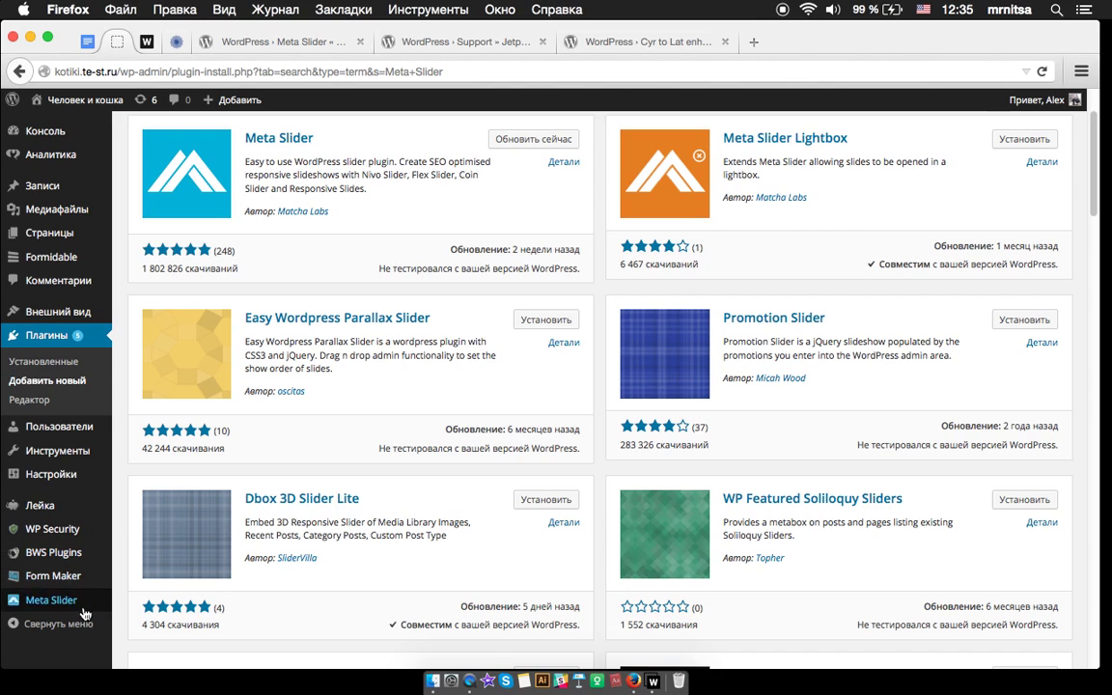
mouse_move(106, 603)
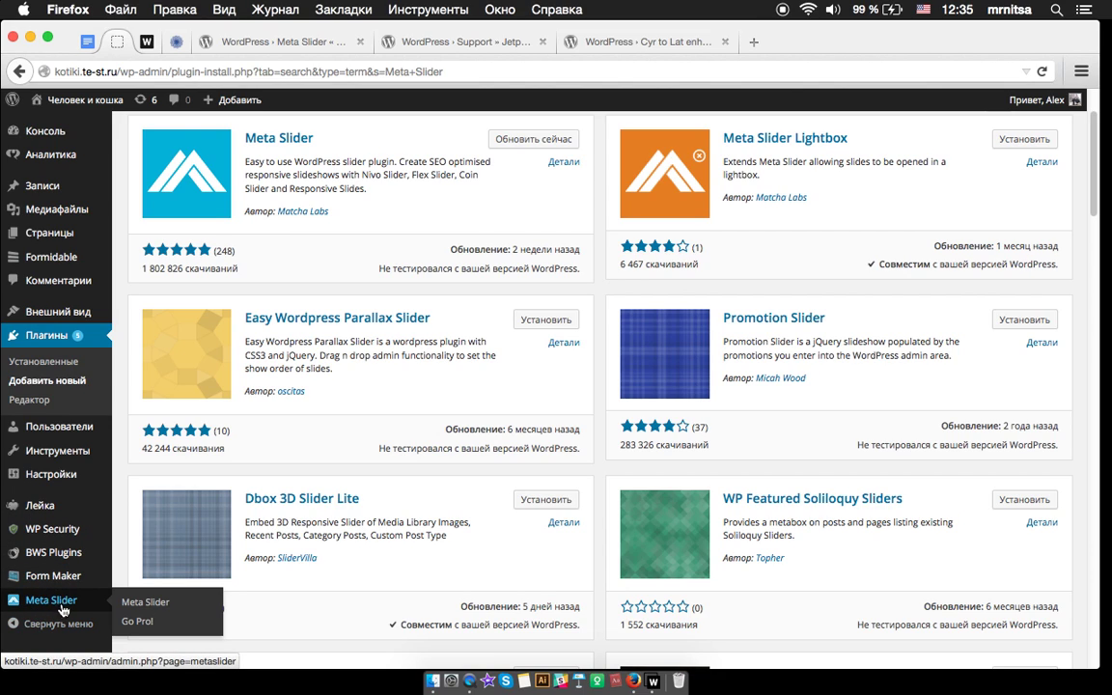
click(123, 601)
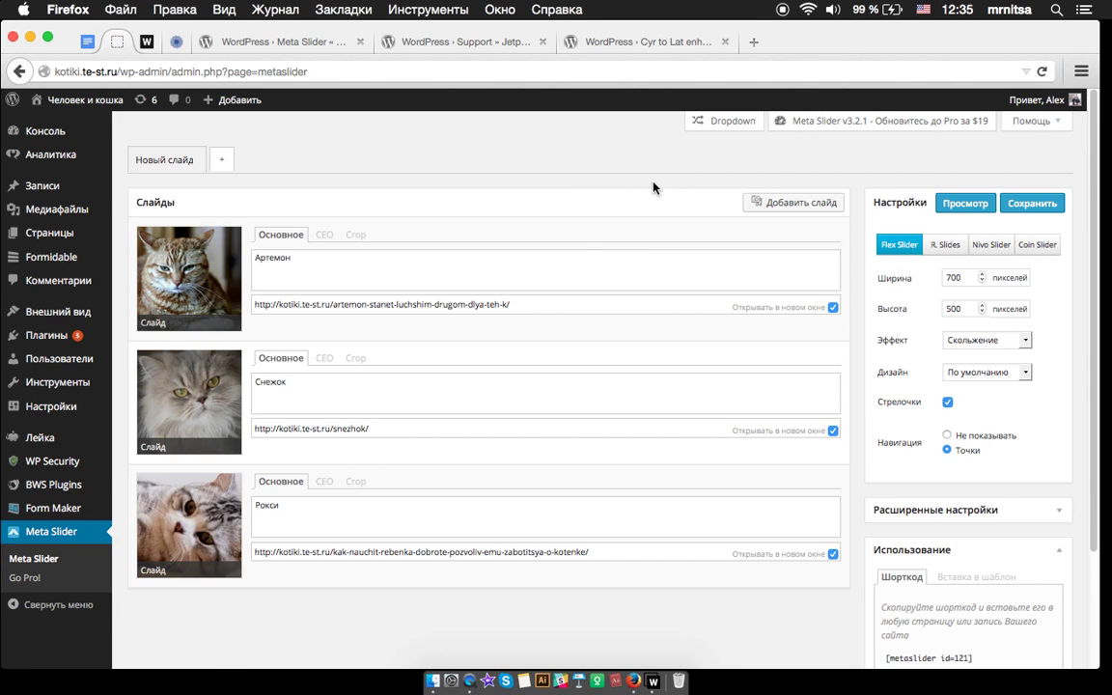
Add a new empty slideshow and return to the existing slideshow with the three cat slides
click(224, 161)
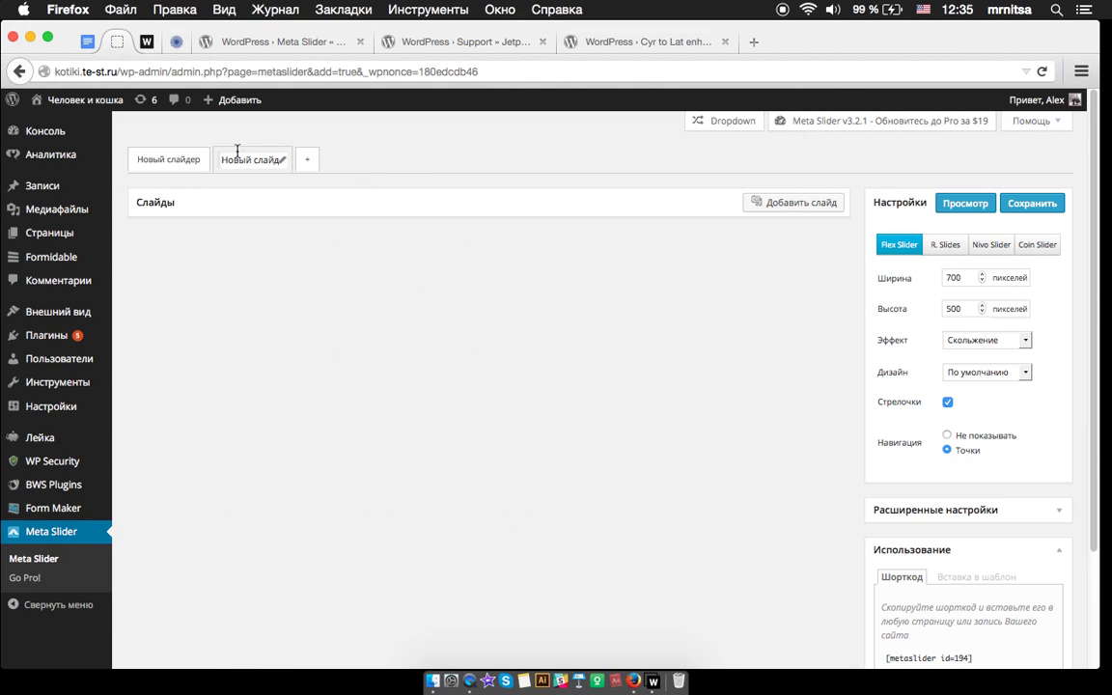
click(183, 162)
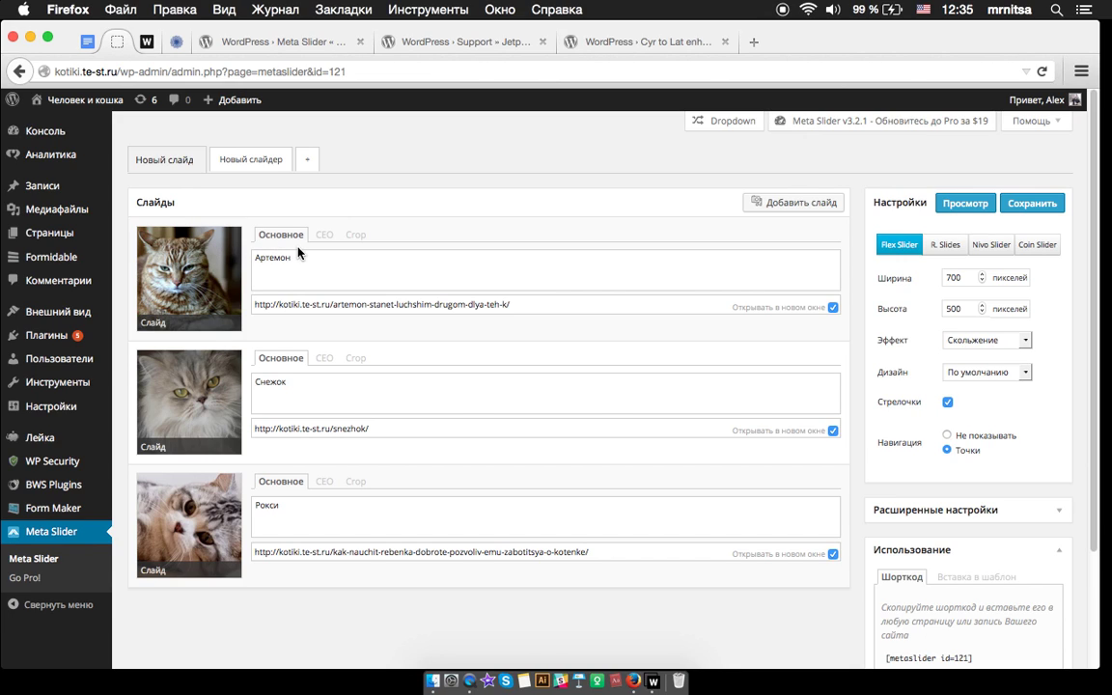
Examine the caption and link URL of the Артемон slide and look over the other slides
drag(293, 257, 254, 260)
click(553, 304)
drag(558, 303, 254, 305)
click(429, 339)
mouse_move(199, 280)
scroll(670, 323, down, 1)
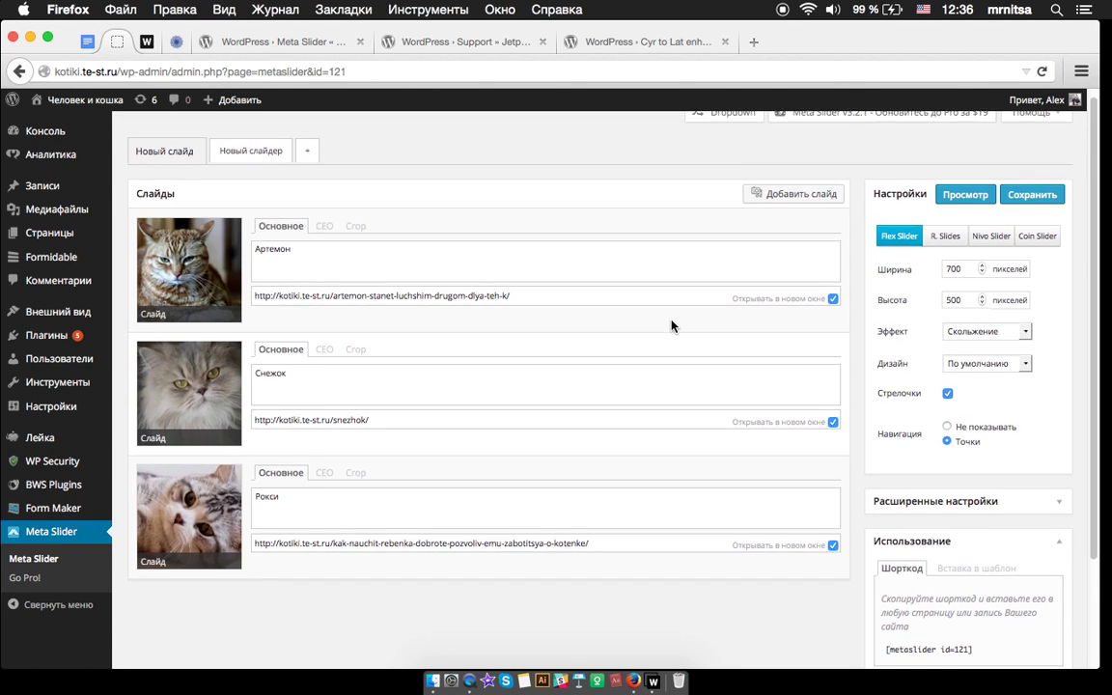
scroll(686, 313, up, 1)
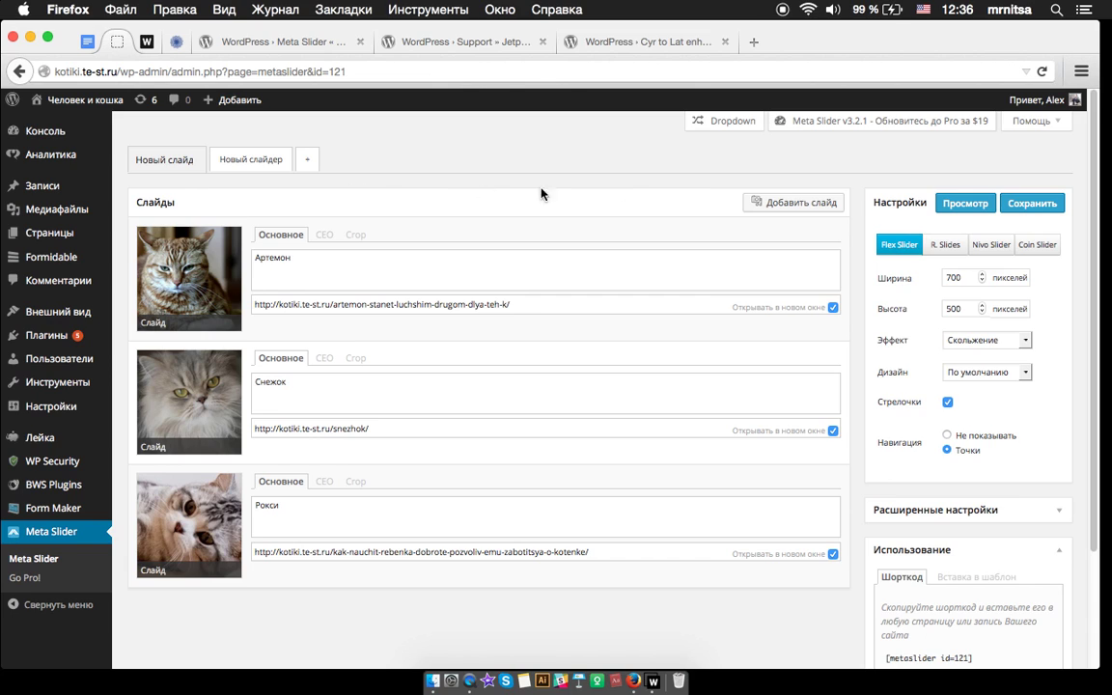
Add the media library image of the sitting orange cat to the slideshow as a new slide
click(796, 203)
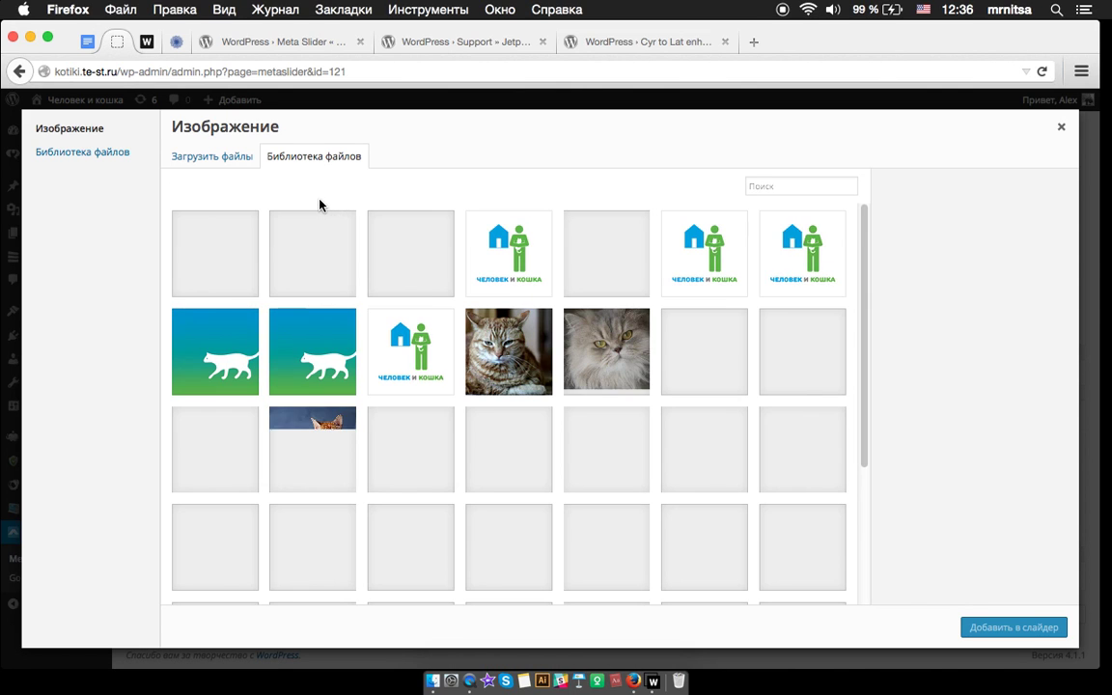
click(324, 438)
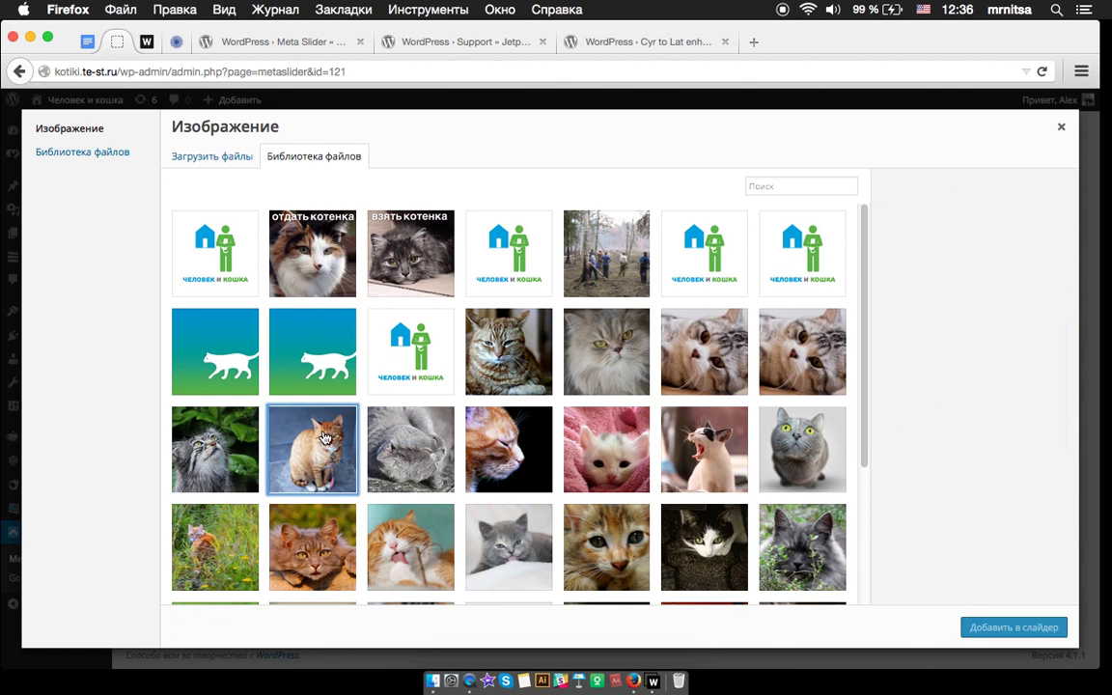
click(1004, 627)
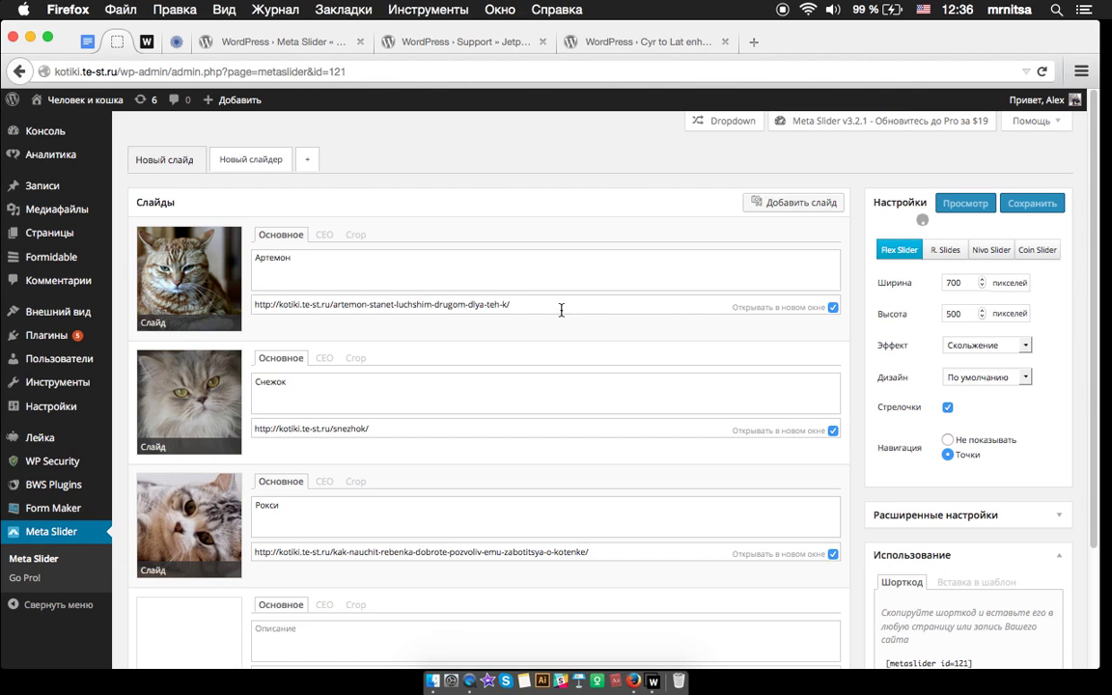
scroll(330, 495, down, 3)
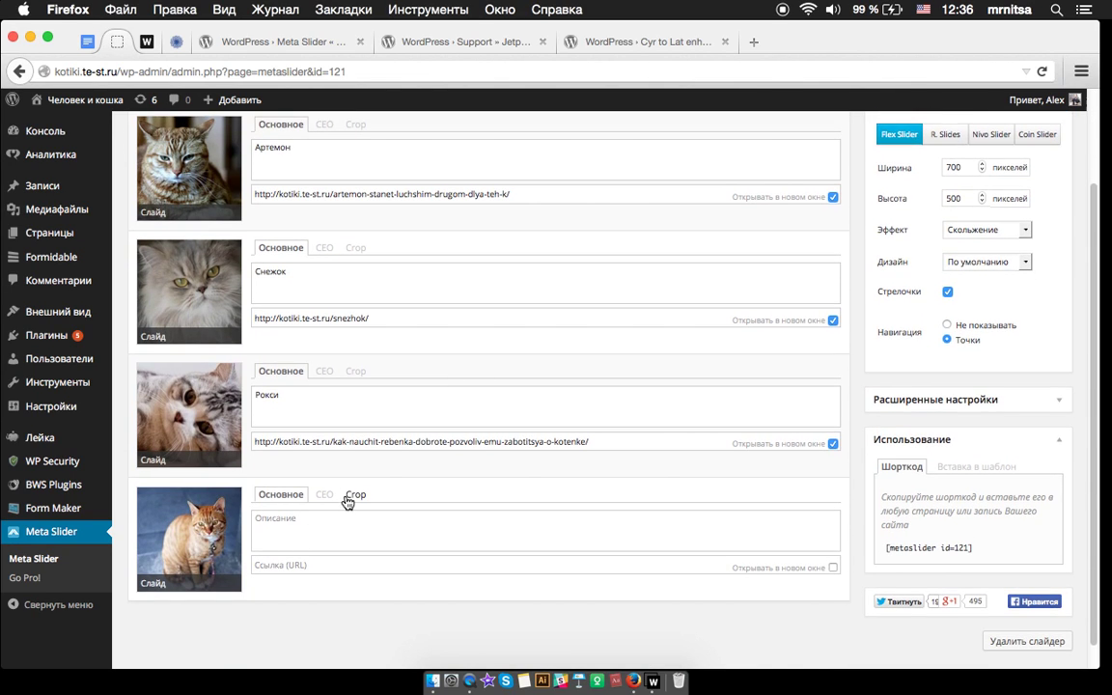
scroll(665, 328, up, 3)
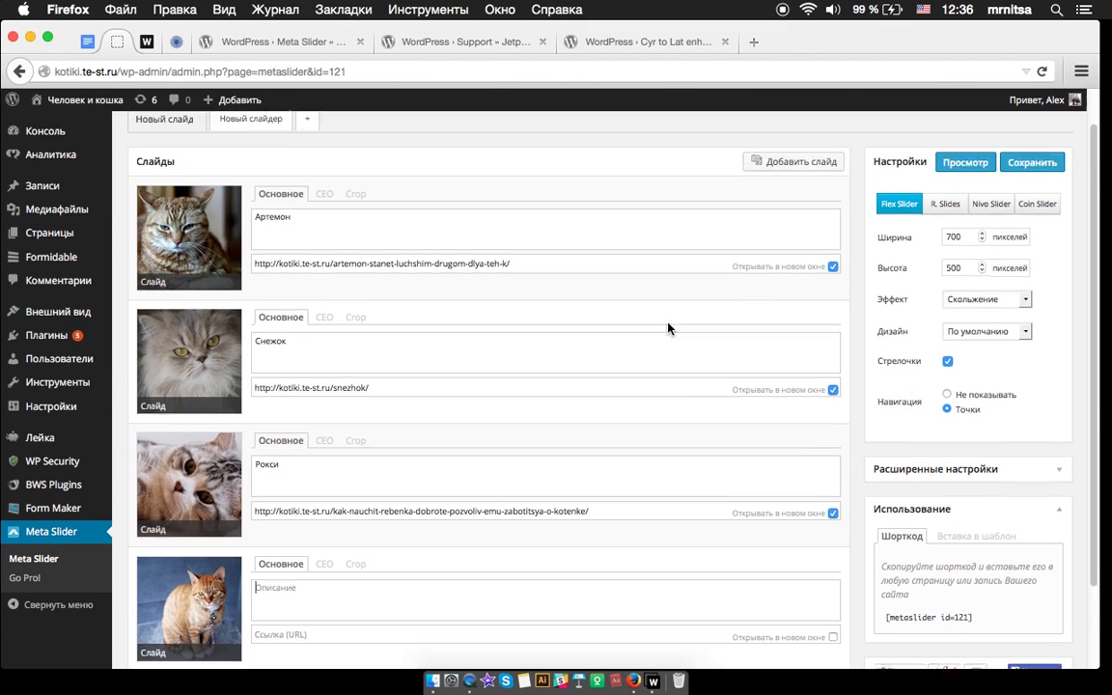
Look over the slideshow's size settings and the available transition effects without changing them
scroll(937, 319, down, 2)
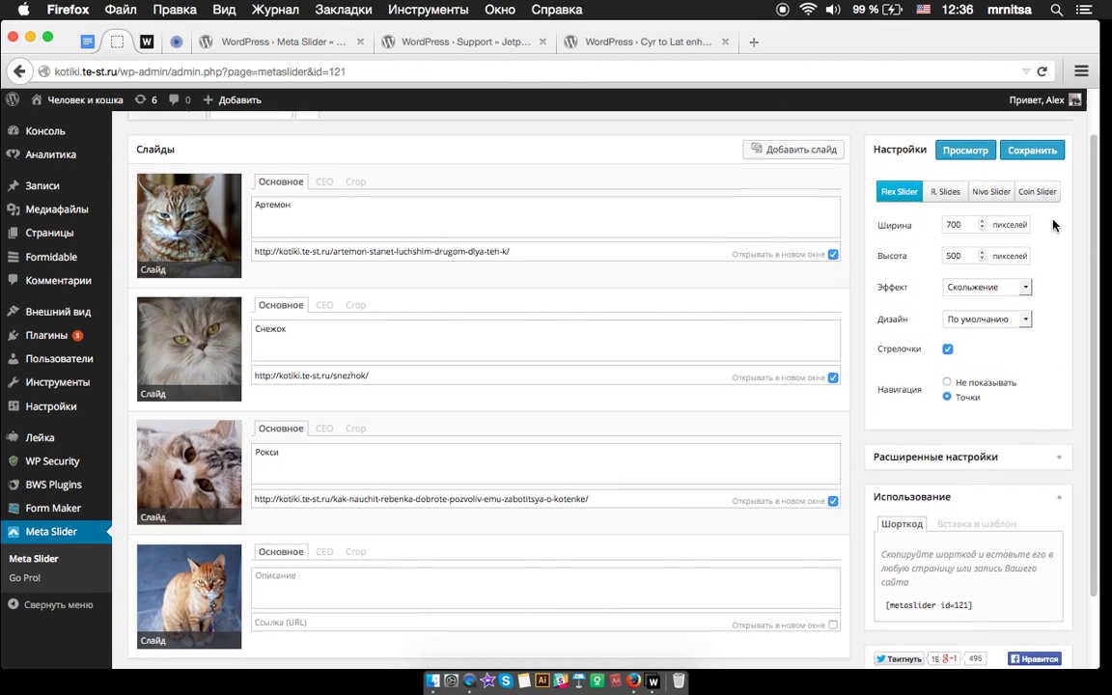
scroll(983, 219, down, 1)
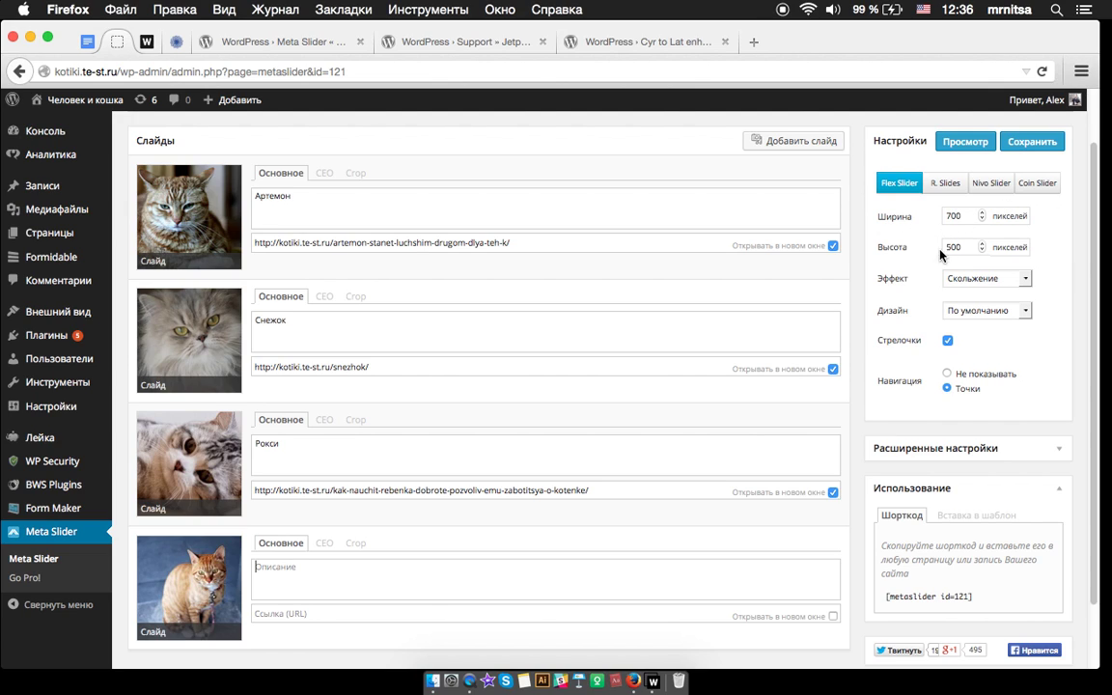
click(1016, 280)
click(1060, 251)
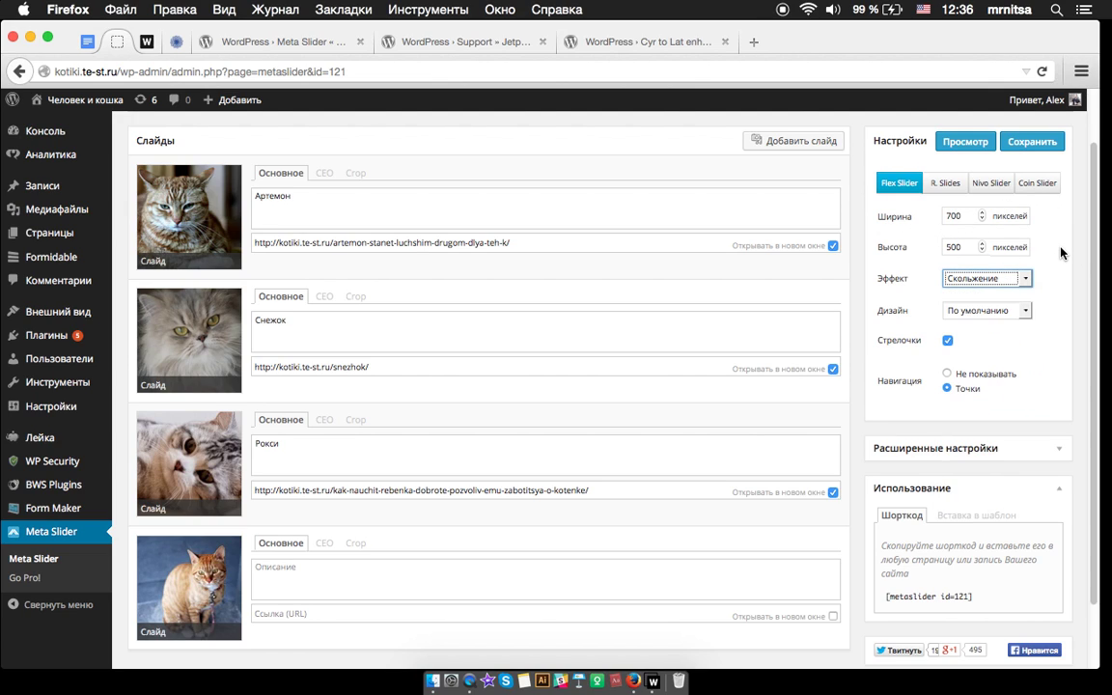
Copy the slideshow's shortcode [metaslider id=121] from its usage section
scroll(1033, 405, down, 3)
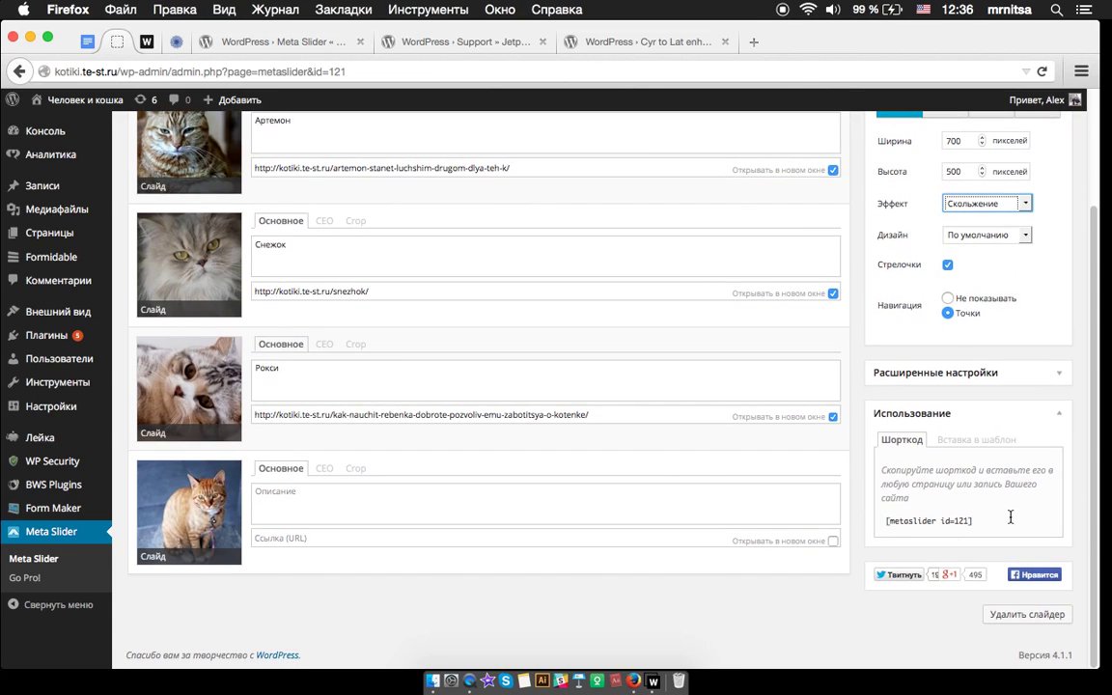
drag(1002, 520, 889, 519)
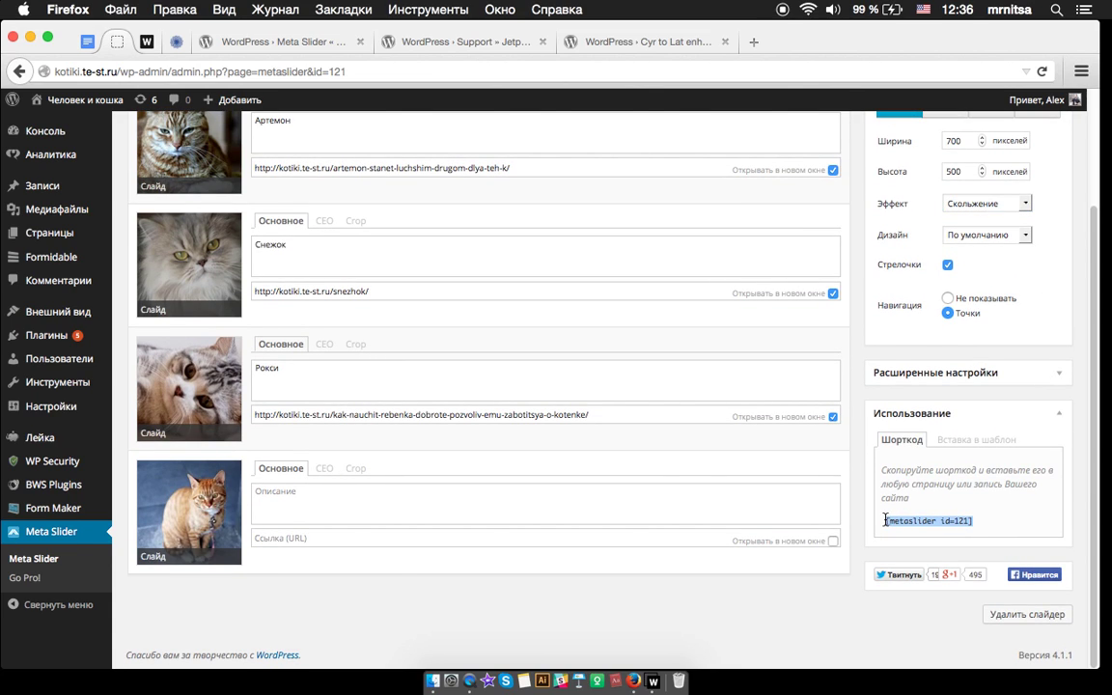
key(super+c)
Create a new post in a separate tab and title it adad
mouse_move(216, 97)
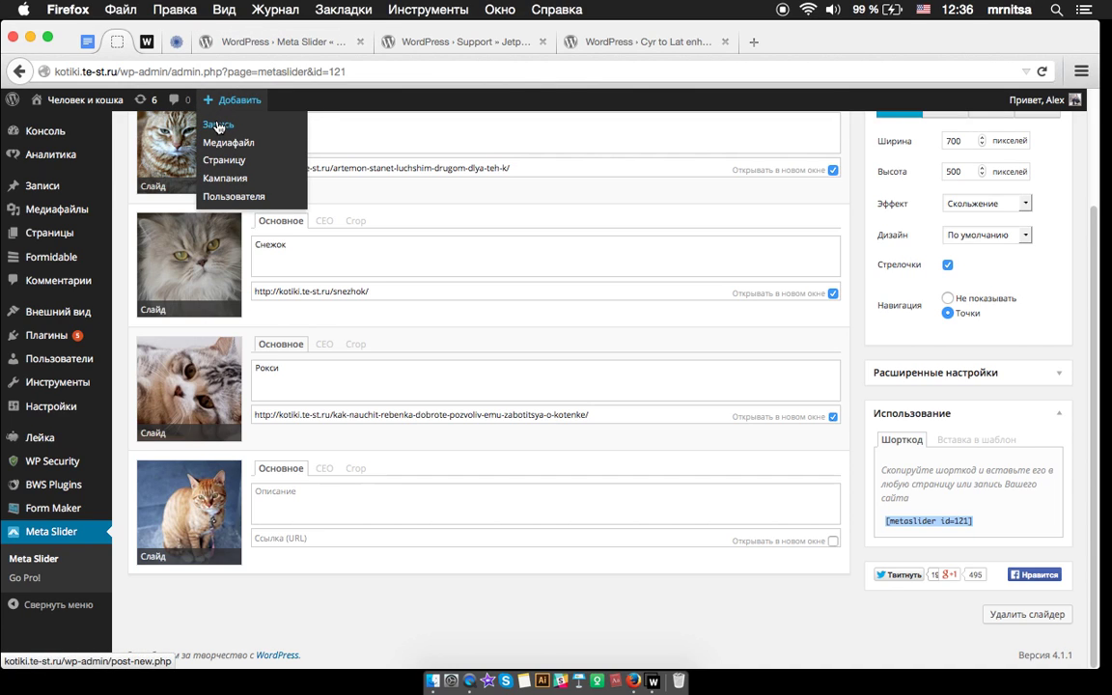
super+click(218, 125)
click(259, 35)
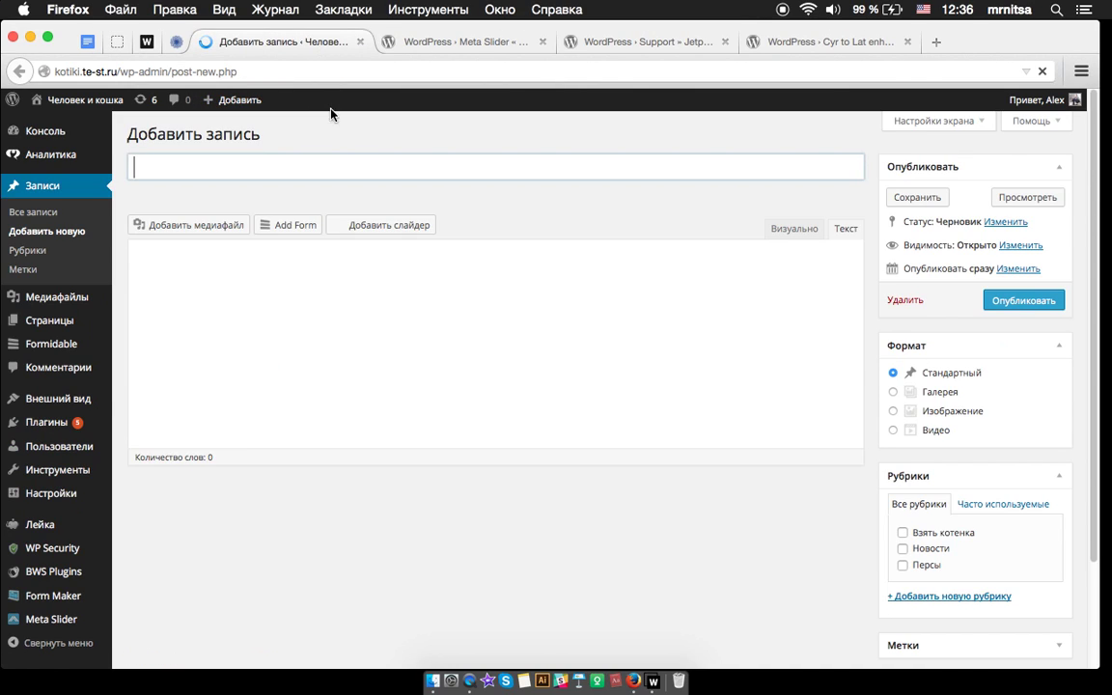
text(adad)
Paste the slideshow shortcode into the post body, switch to the visual editor and save the draft
click(273, 291)
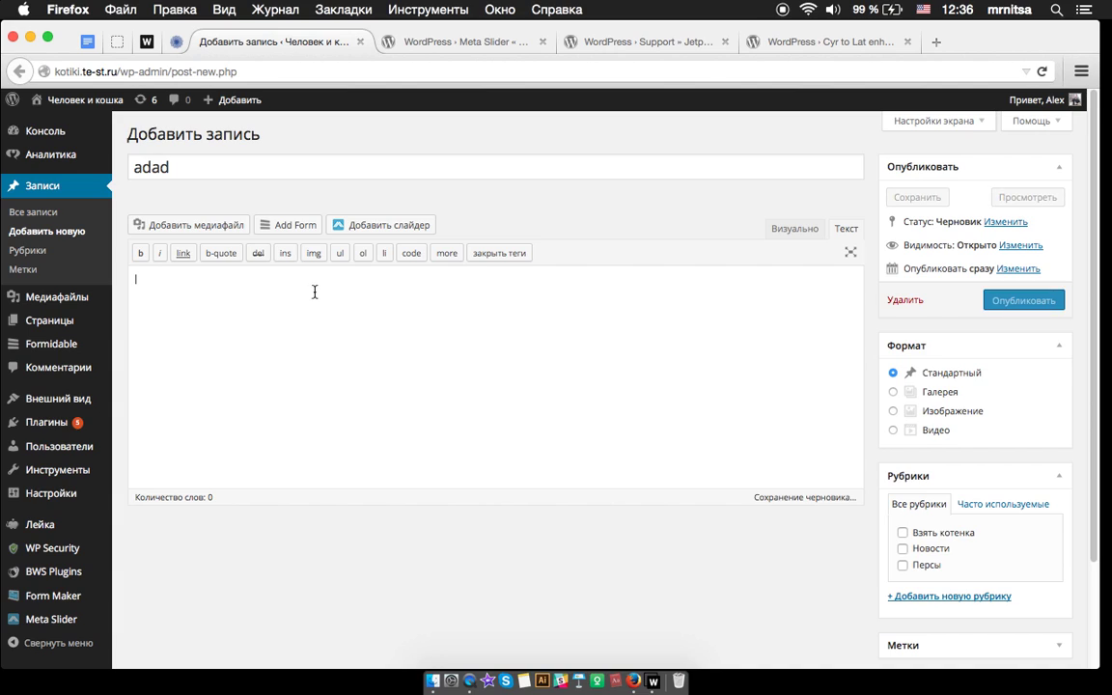
key(super+v)
click(795, 228)
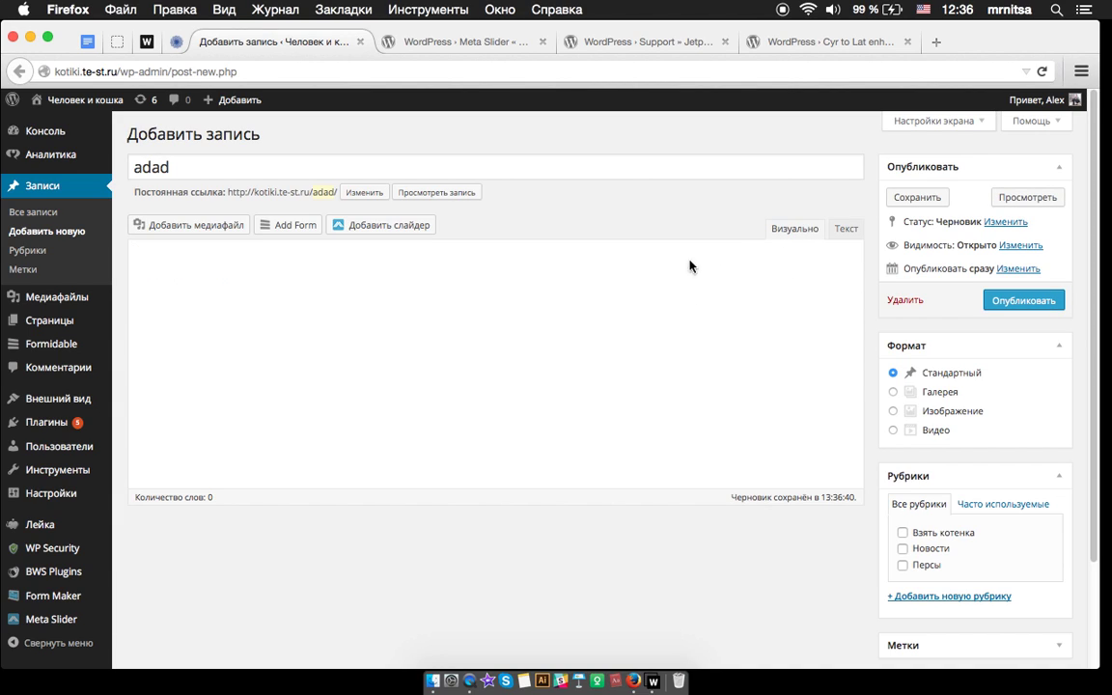
click(904, 198)
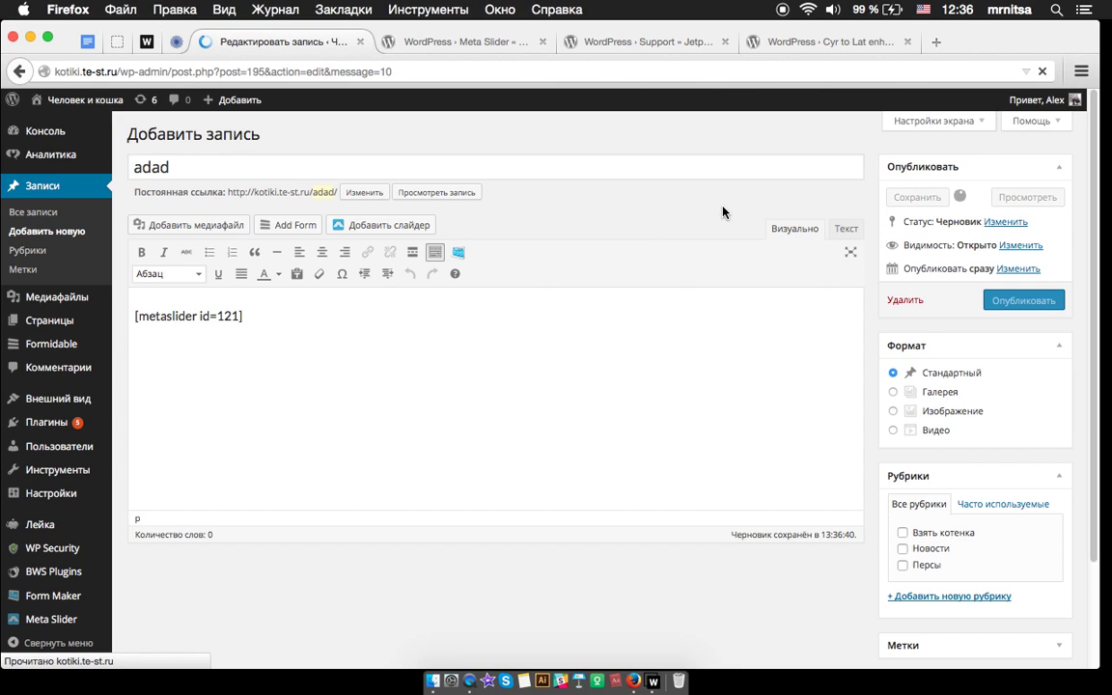
Preview the draft in its own tab and page forward and back through the slider's images
click(1026, 240)
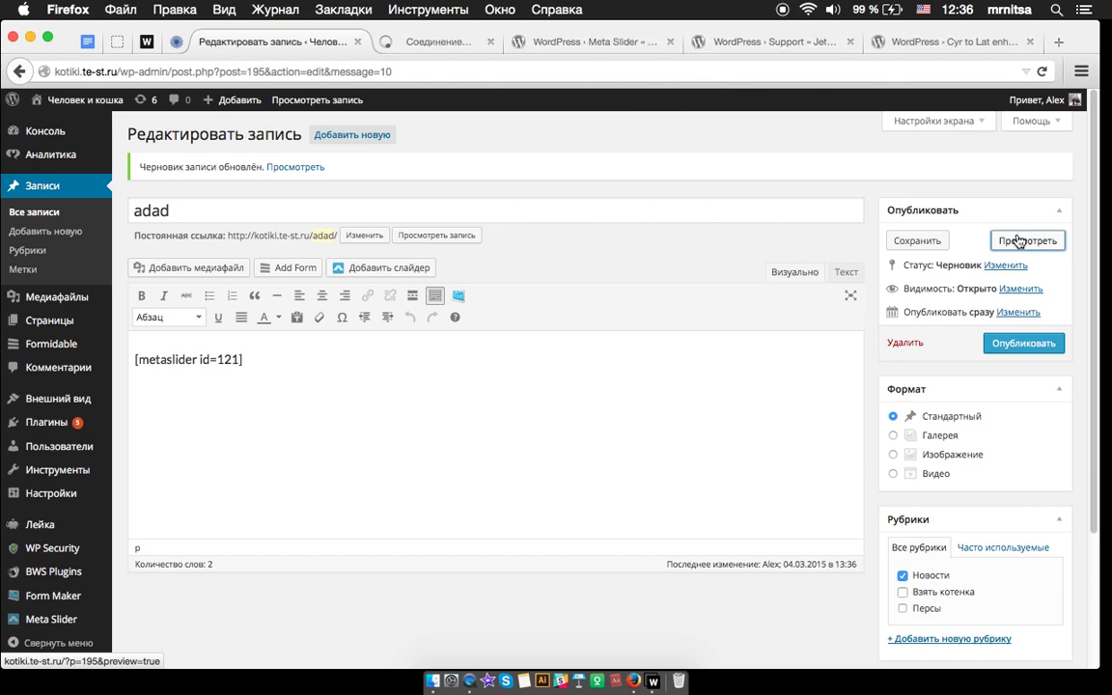
click(470, 43)
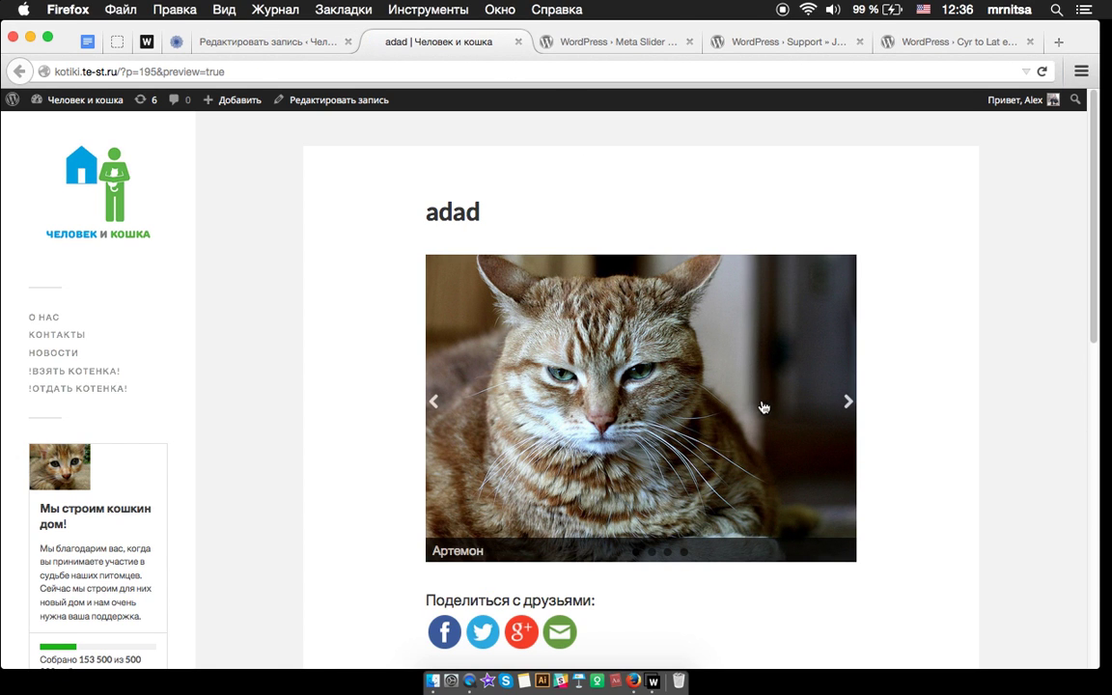
click(840, 406)
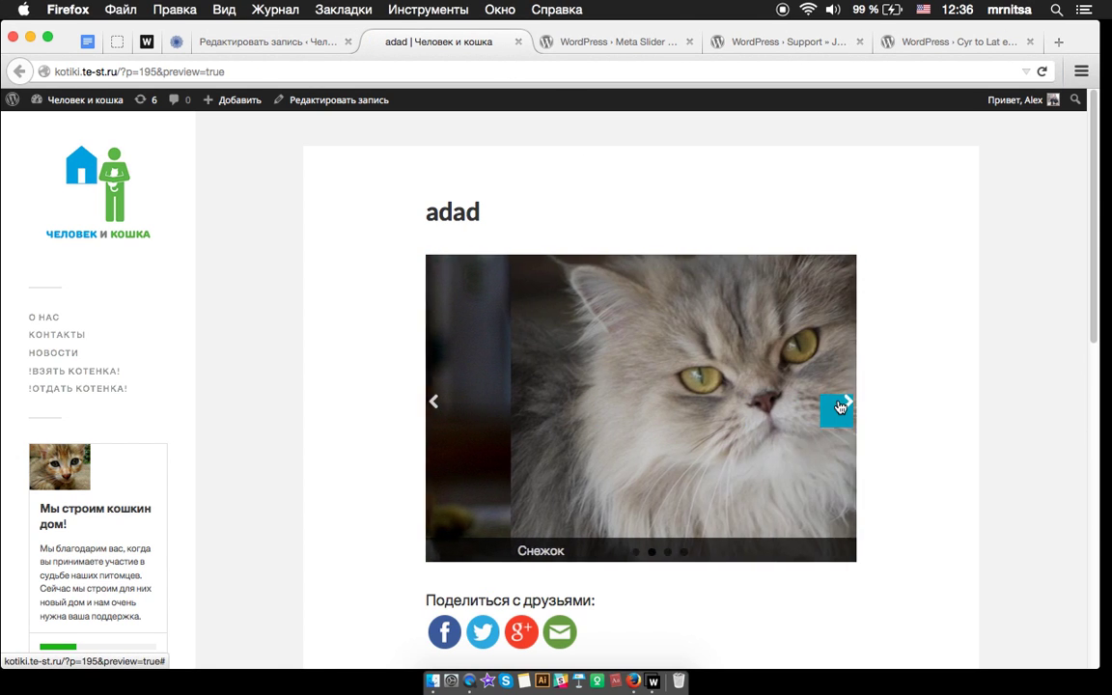
click(840, 406)
click(840, 406)
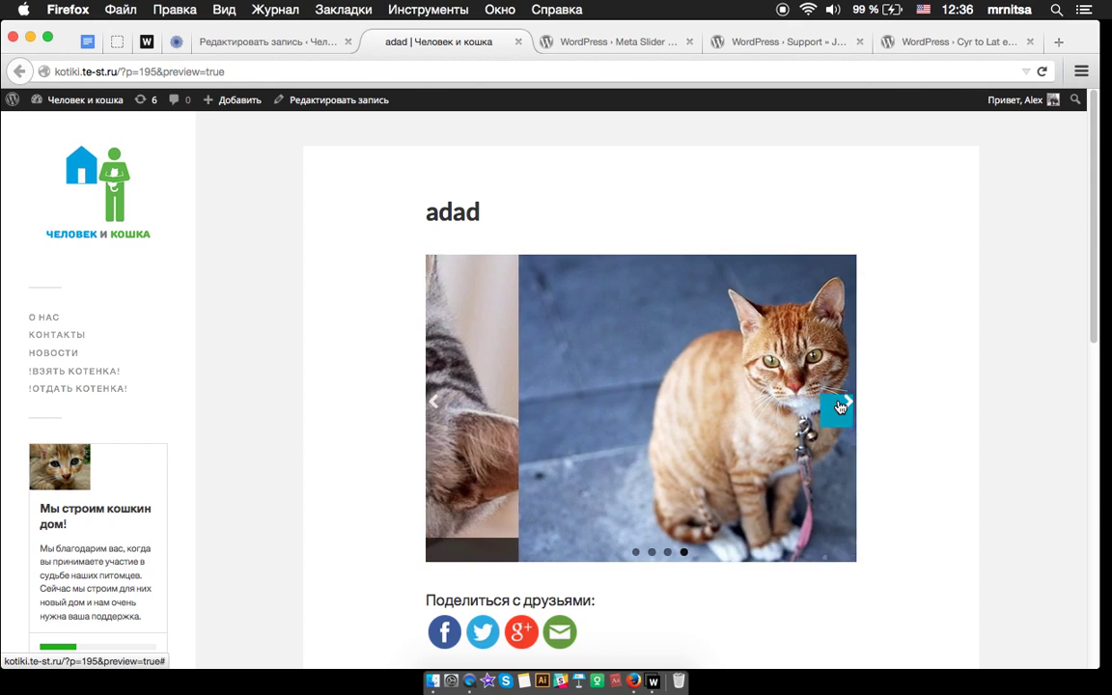
click(423, 412)
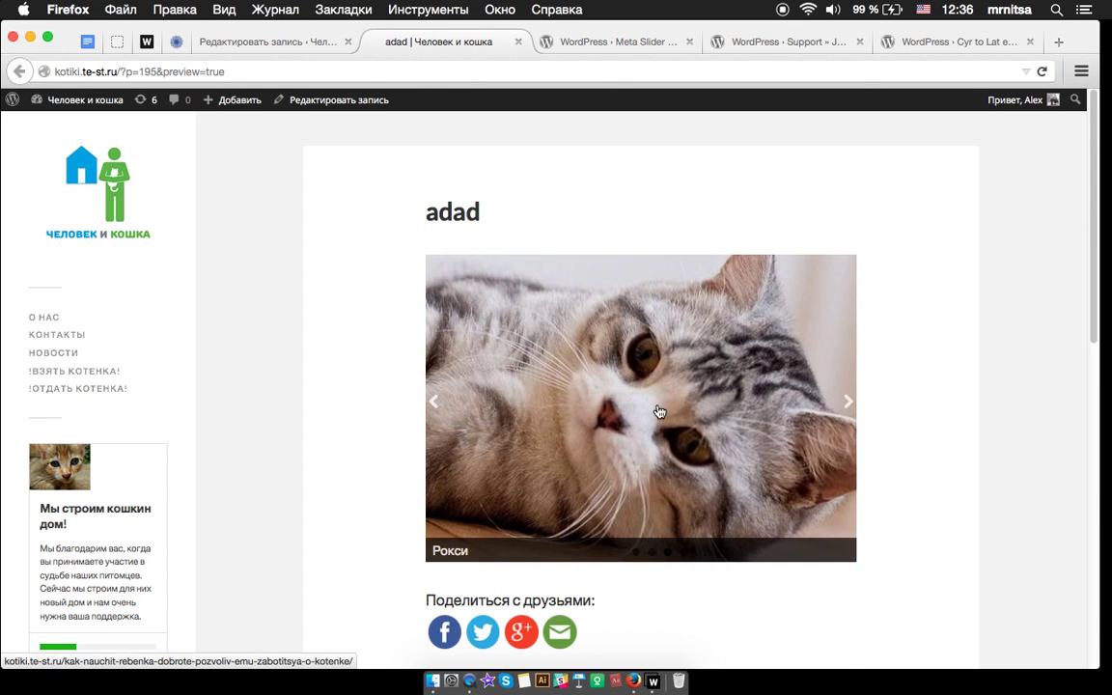
Follow the link on the Рокси slide, close the opened article and return to the post editor
click(650, 408)
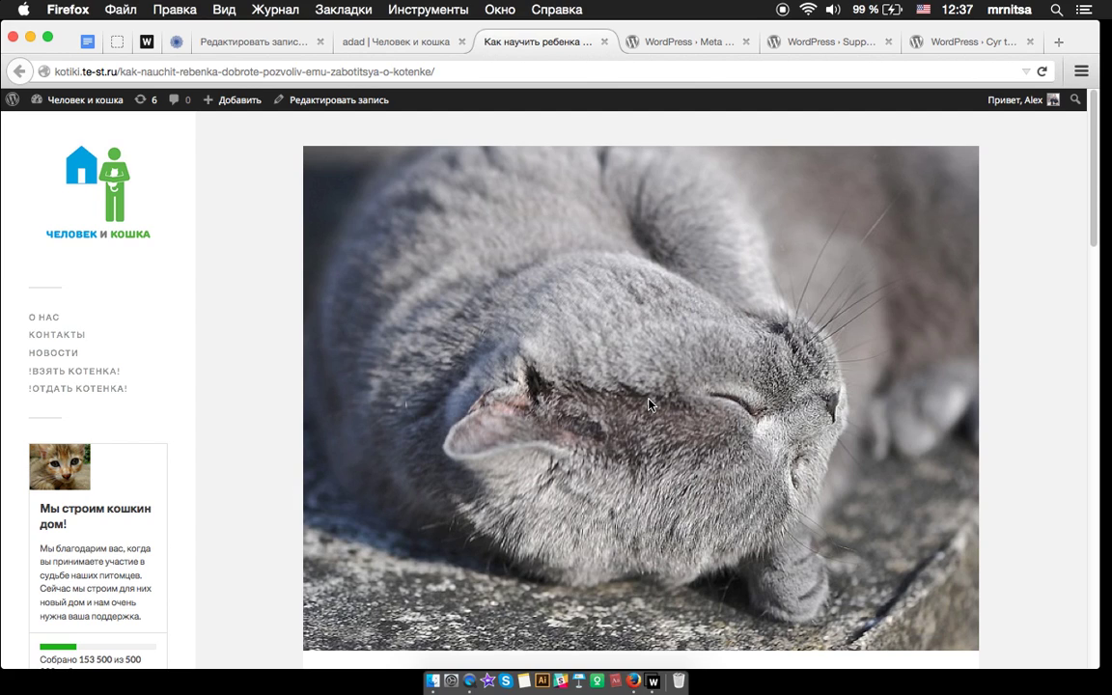
click(604, 42)
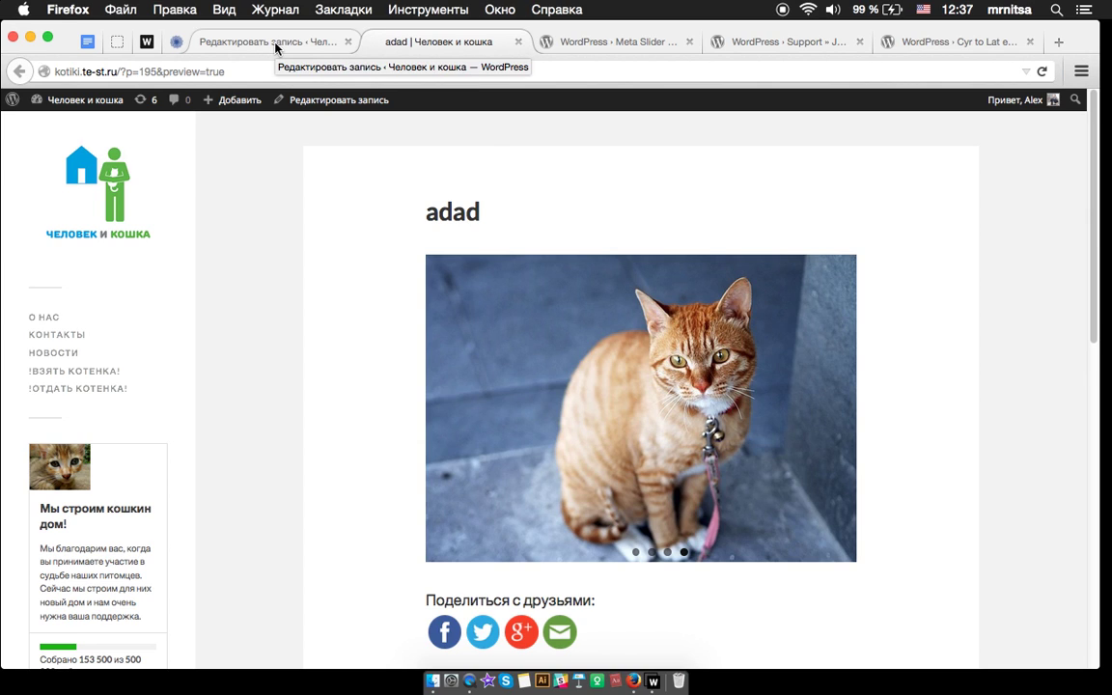
click(274, 44)
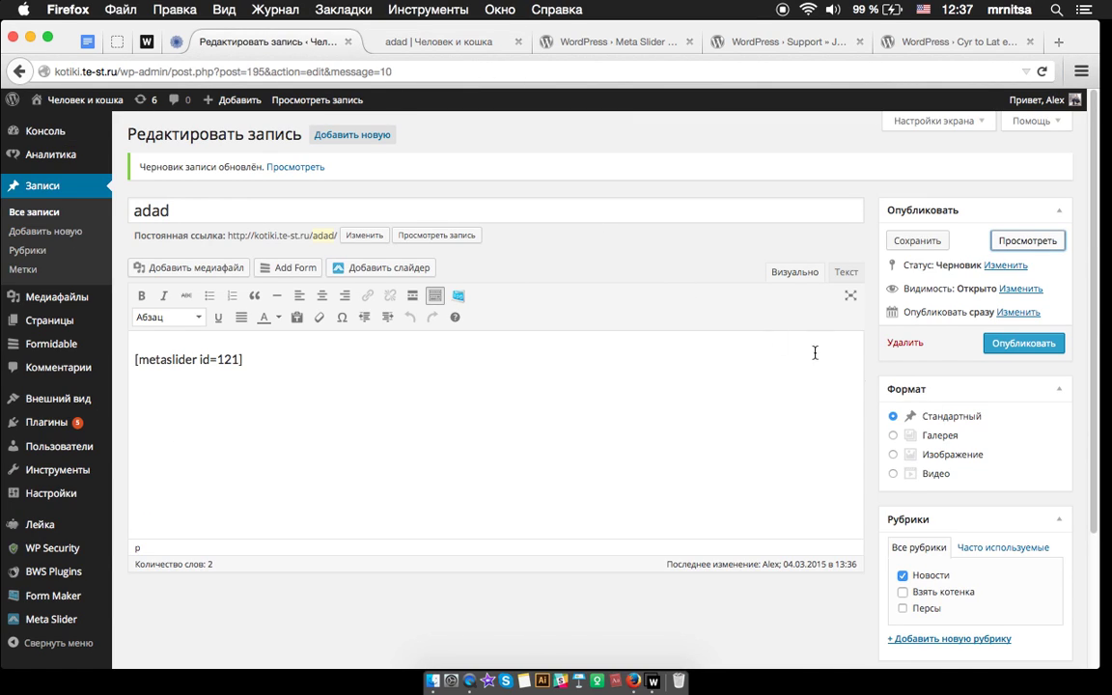
Return to the Meta Slider page, highlight its shortcode and review the slideshow's slides
click(117, 41)
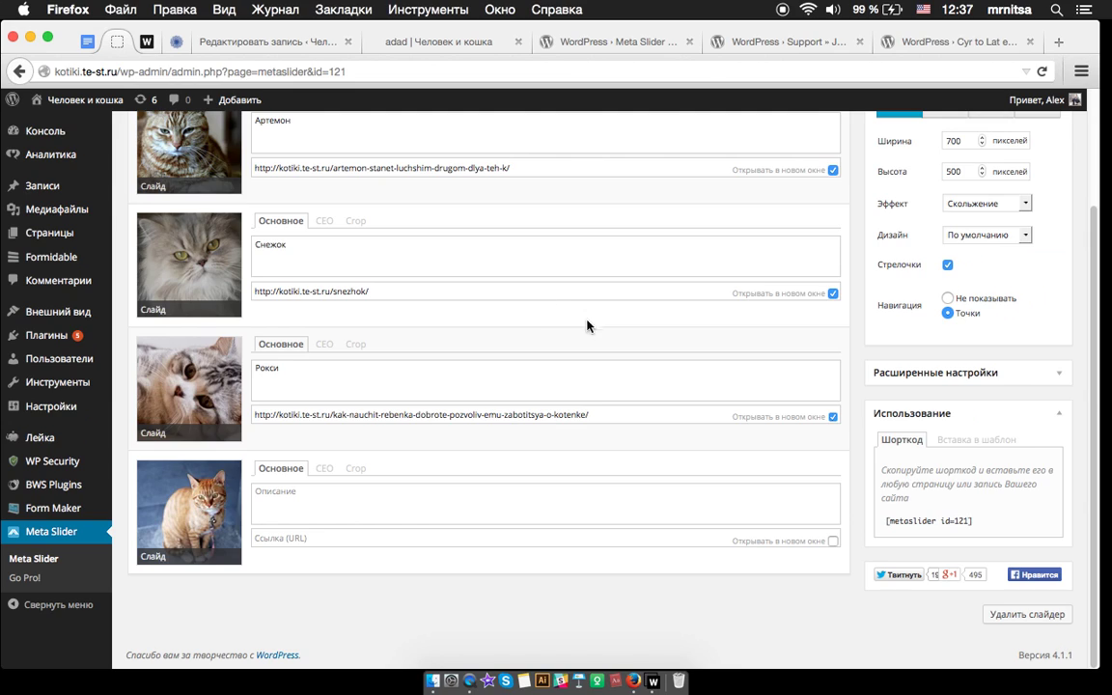
click(993, 521)
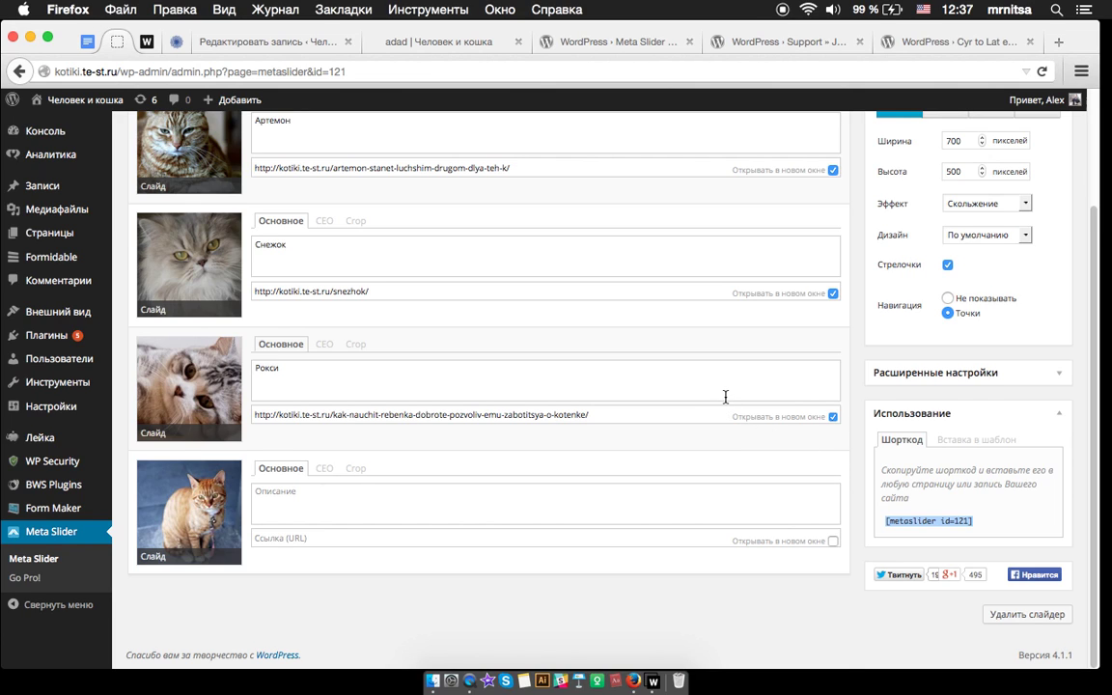
scroll(725, 397, up, 3)
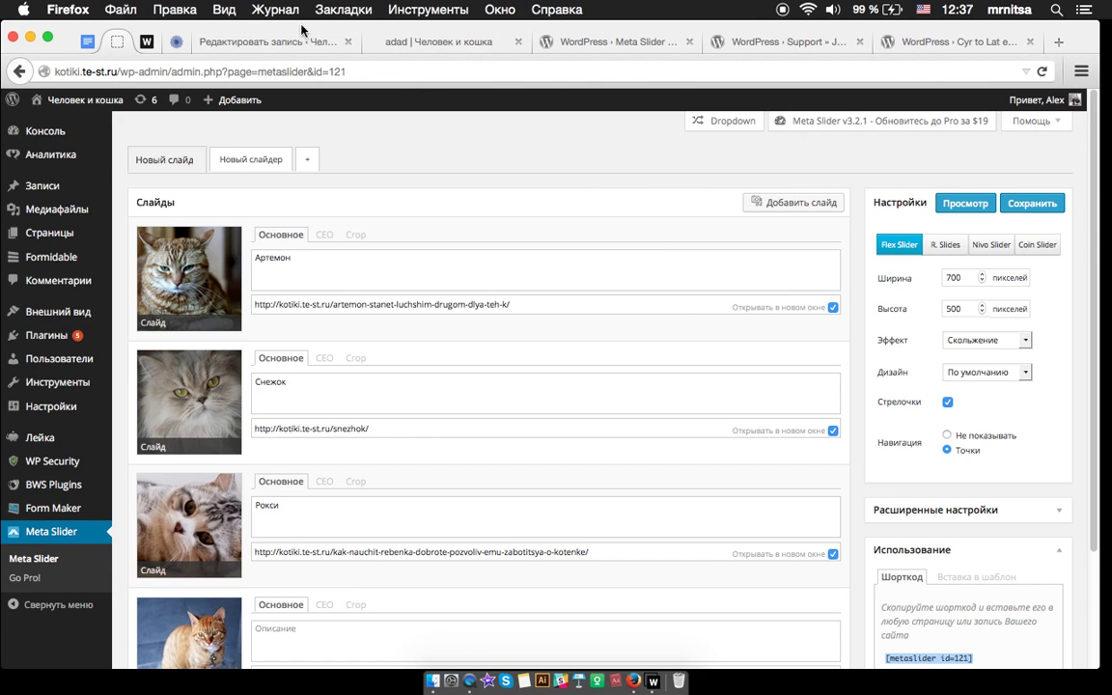
Open the page for adding new plugins, and close the post preview and the three wordpress.org tabs
mouse_move(60, 340)
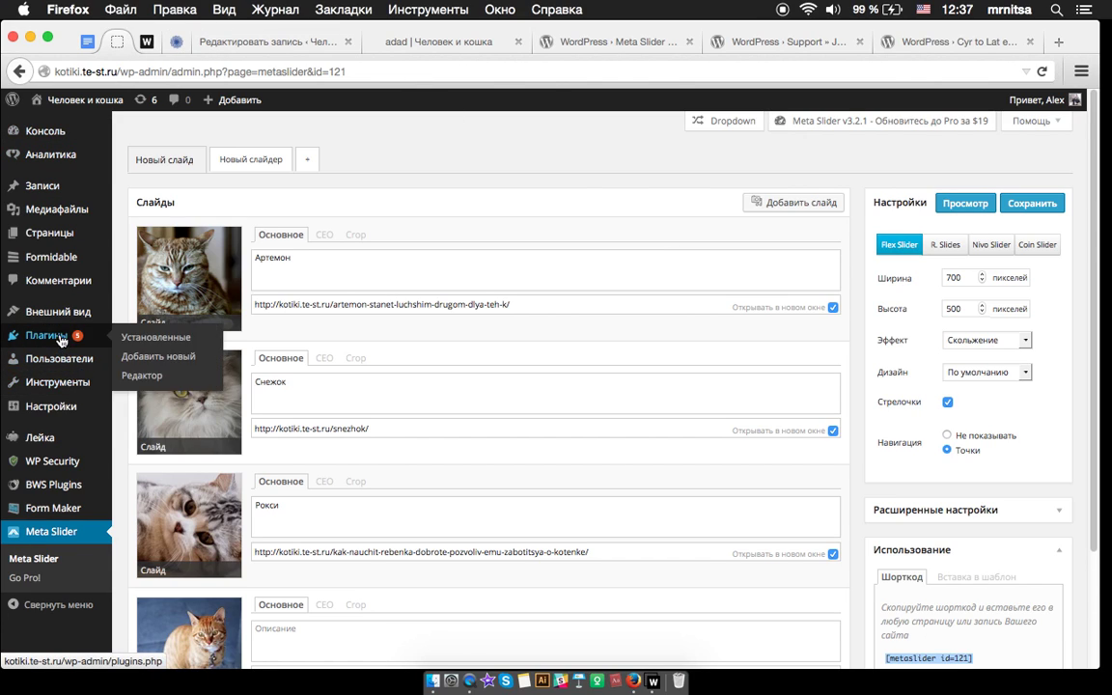
click(150, 357)
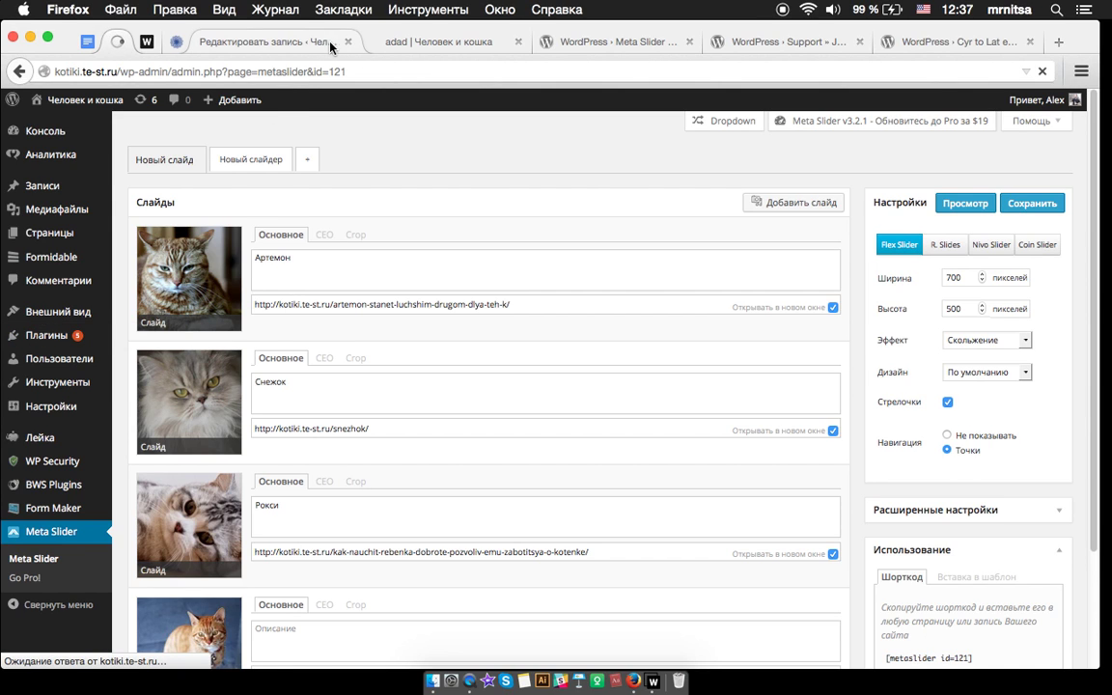
click(439, 41)
click(519, 41)
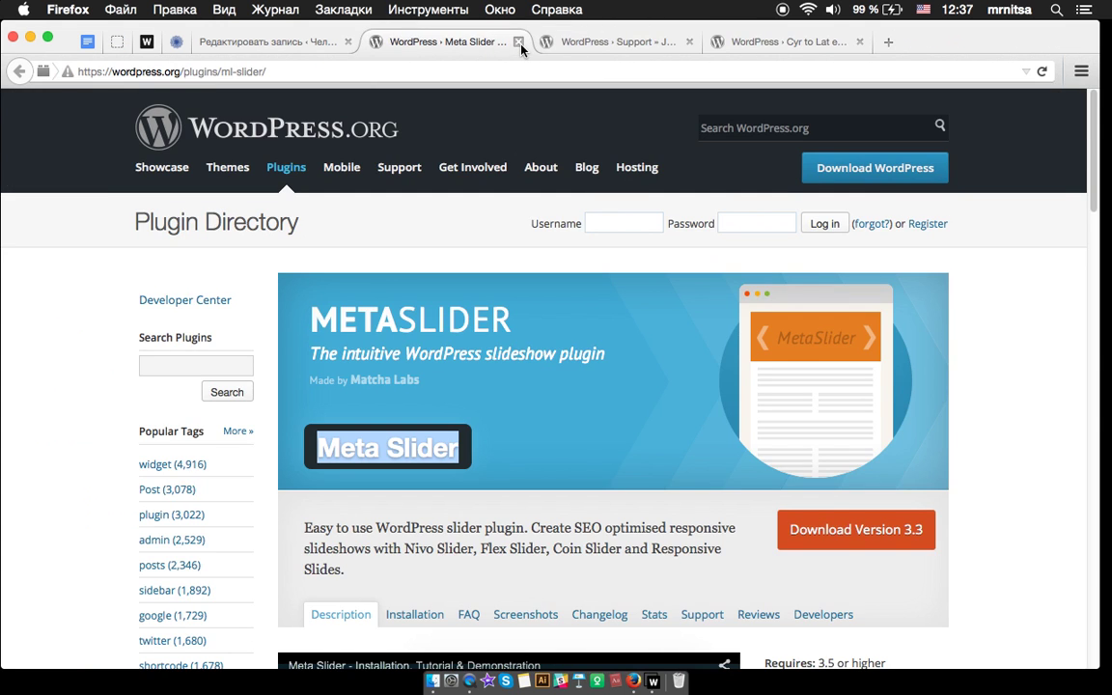
click(518, 41)
click(518, 42)
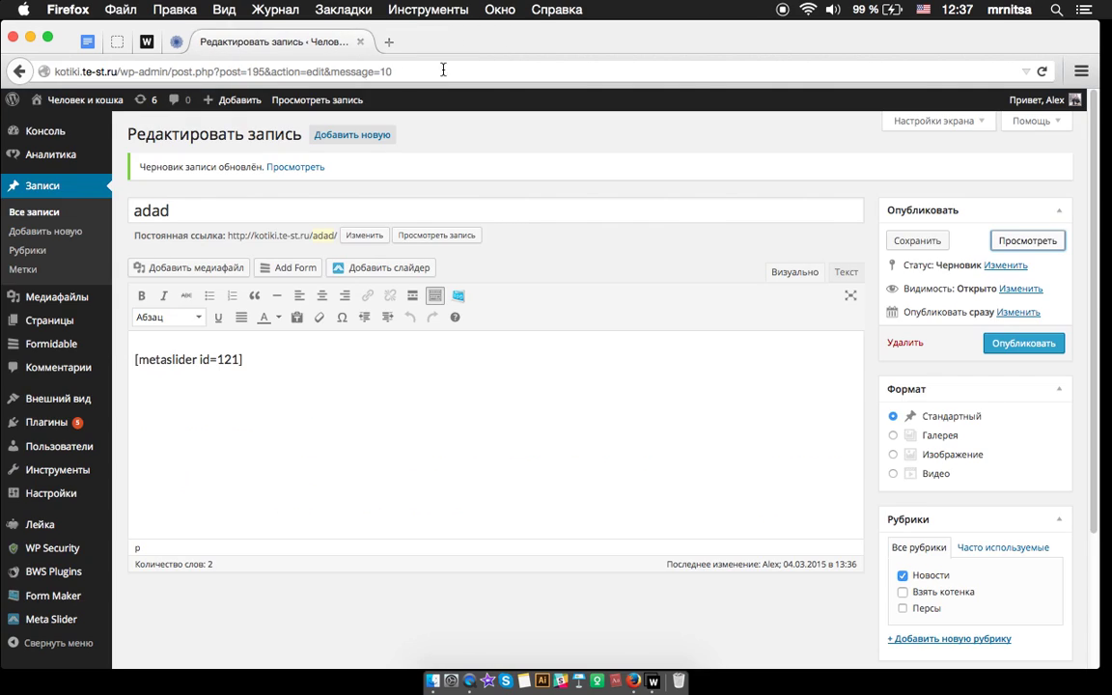
Switch to the webinar.ru room and check the chat for participants' questions
click(178, 43)
click(146, 43)
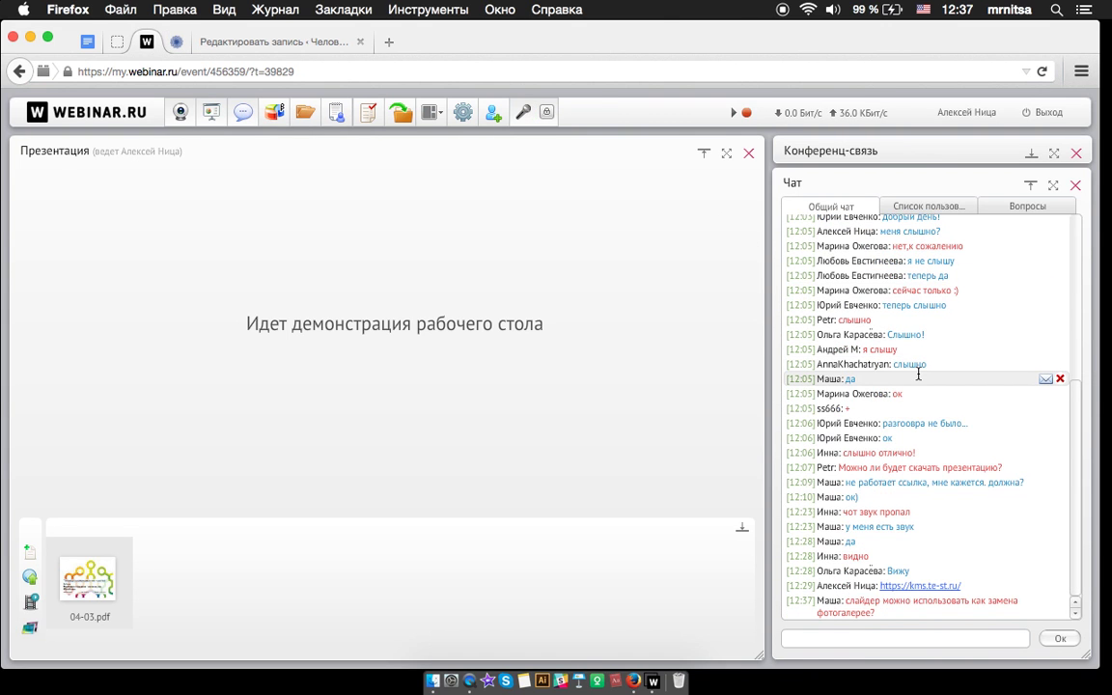
Switch to the Google Docs list of links, copy the crafty-social-buttons plugin address and open it in a new tab
click(895, 640)
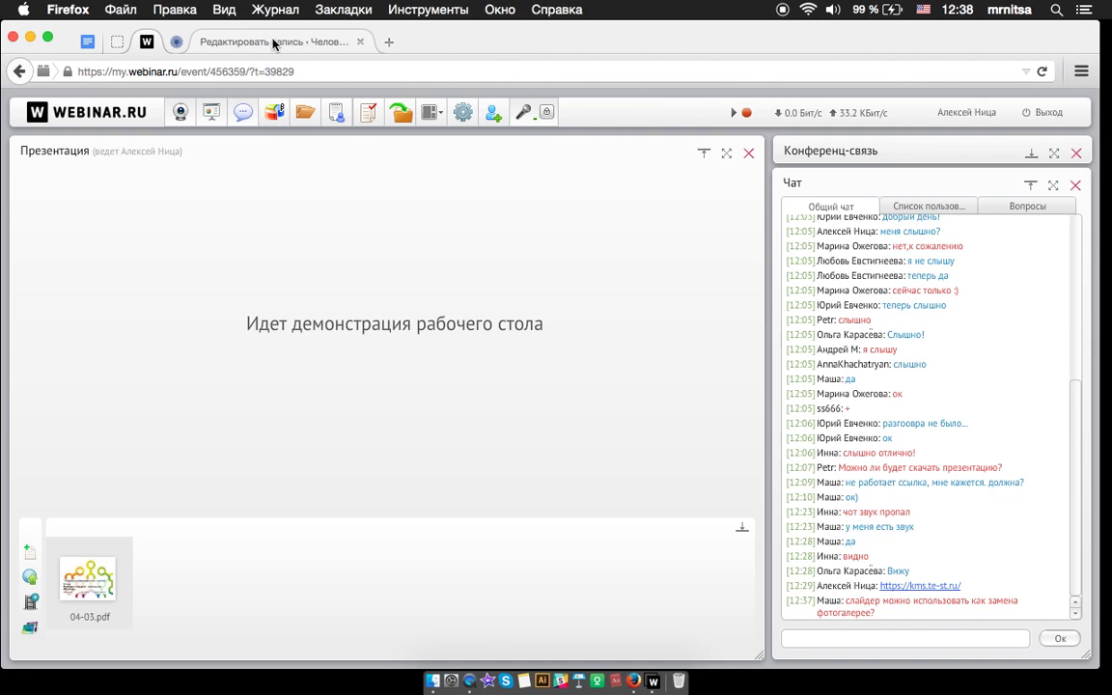
click(86, 42)
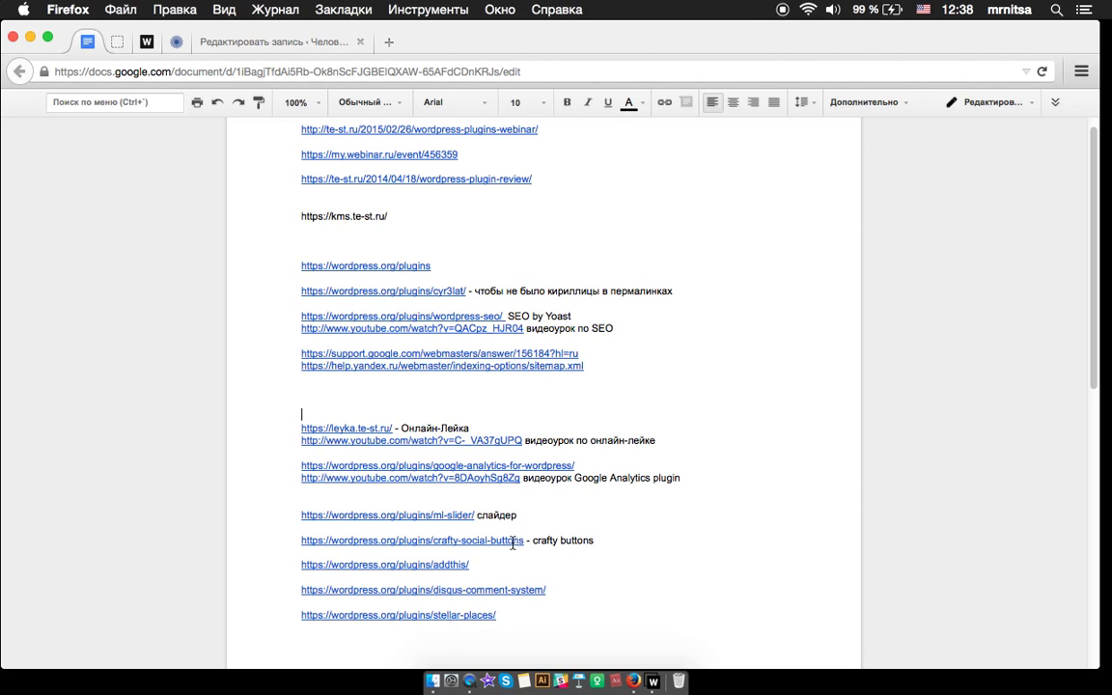
drag(522, 541, 262, 539)
key(super+c)
click(389, 41)
key(super+v)
key(Return)
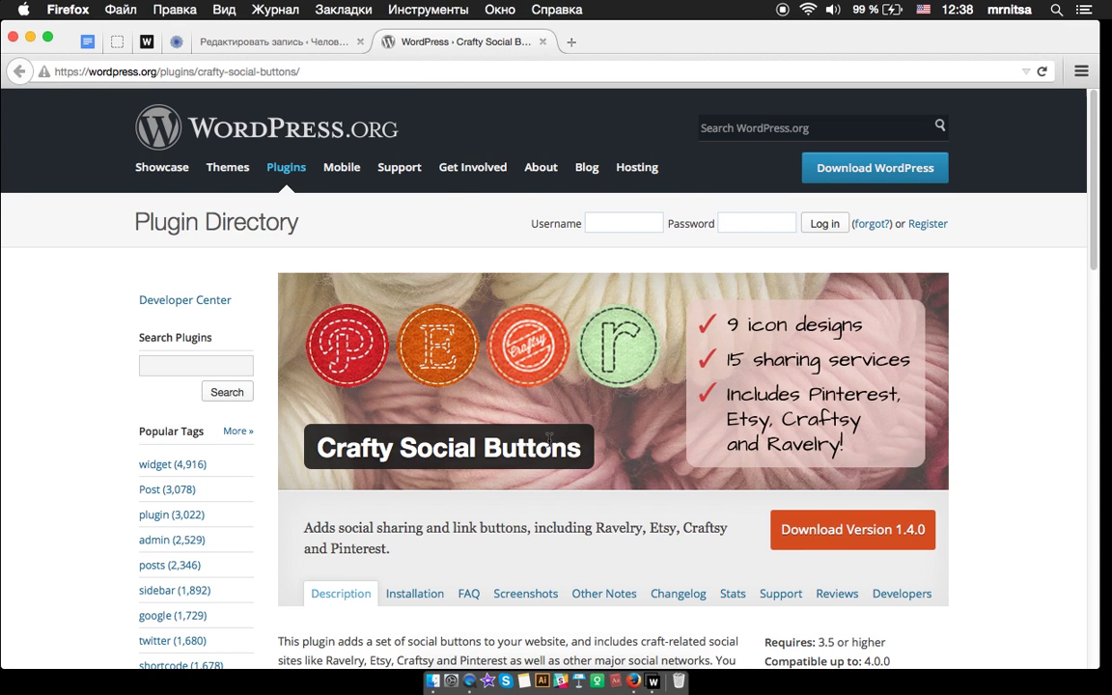
Copy the plugin title Crafty Social Buttons and search for it on the site's page for adding plugins
drag(583, 444, 321, 441)
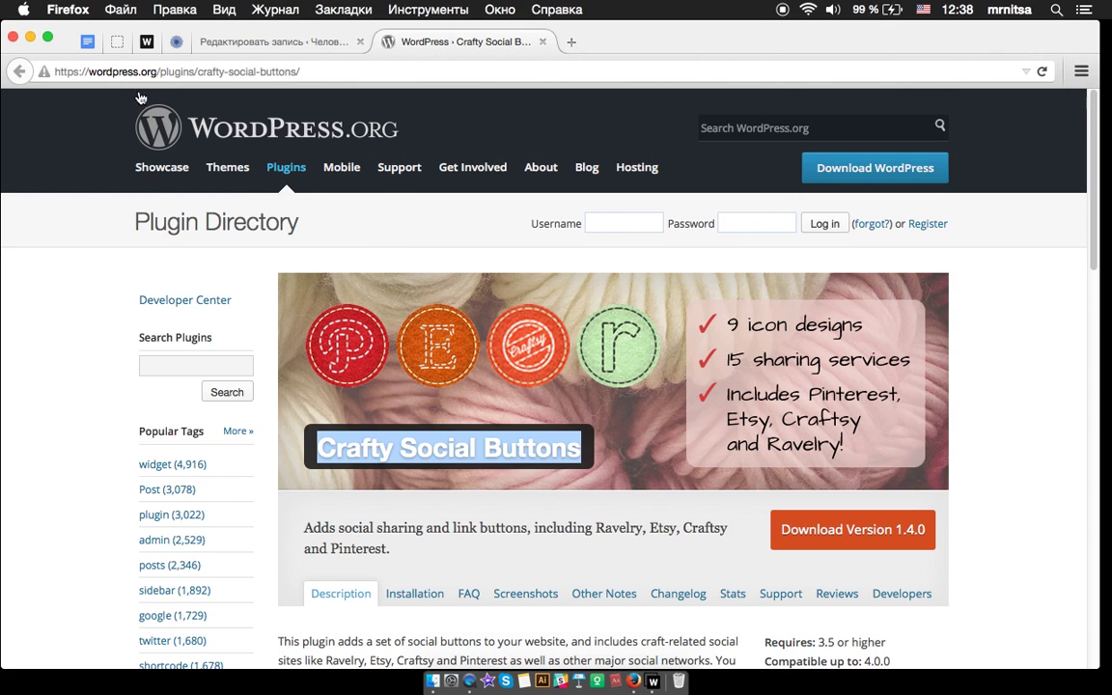
click(110, 42)
click(1002, 178)
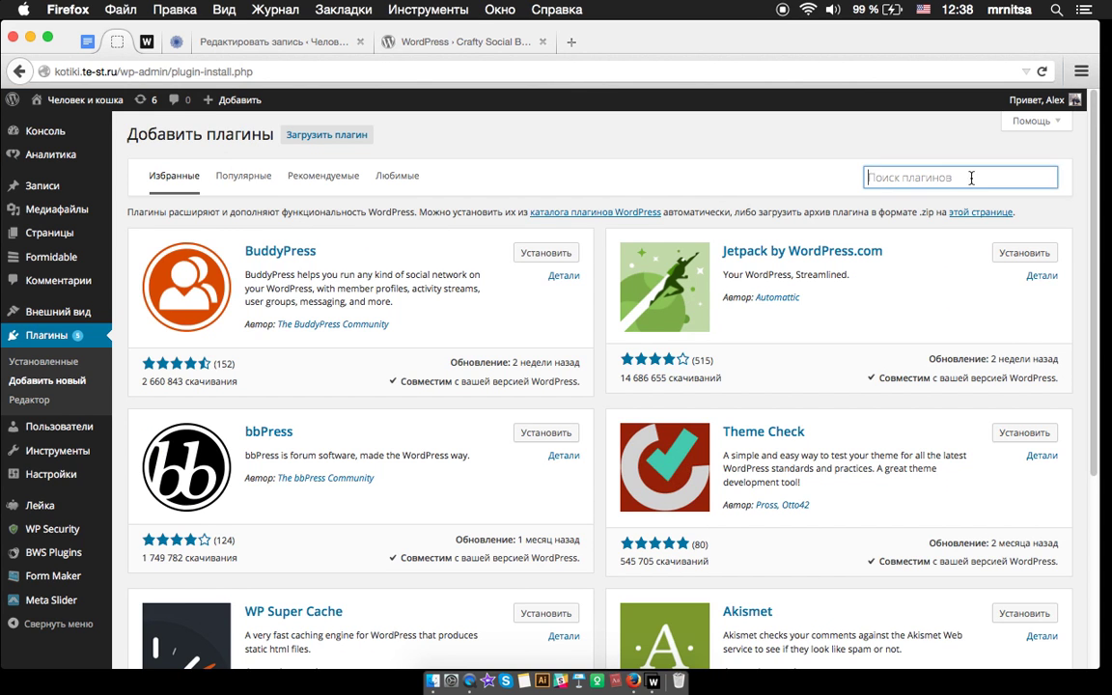
key(super+v)
key(Return)
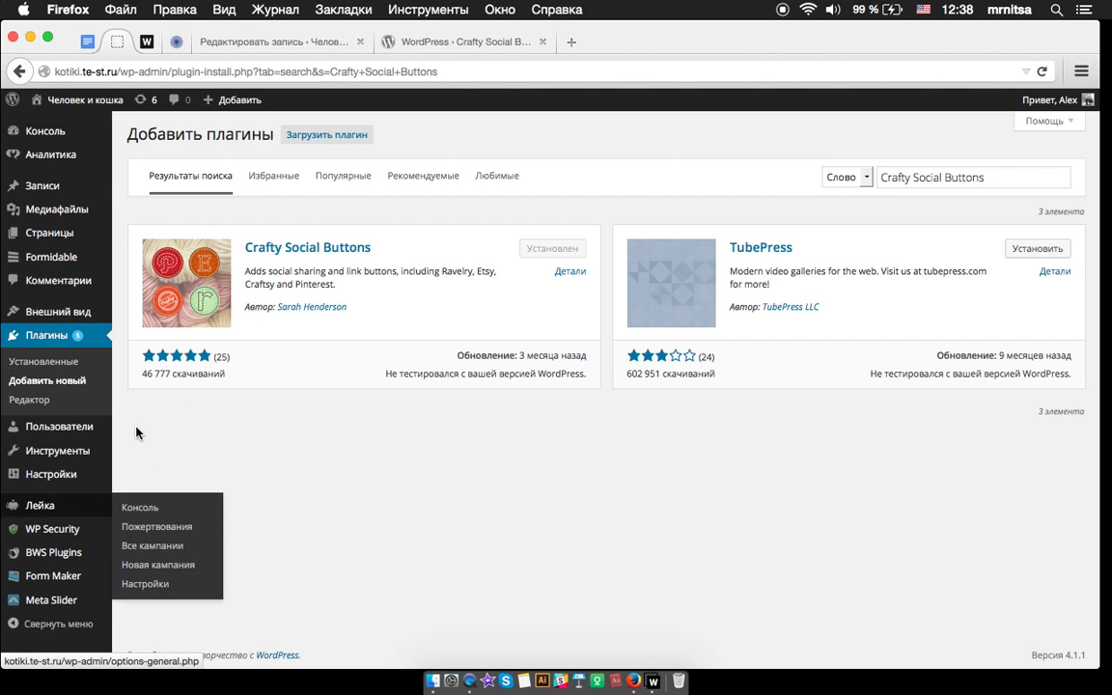
Open the Crafty Social Buttons settings and set the share buttons' Image Set to crafty-stitchy-round
mouse_move(53, 478)
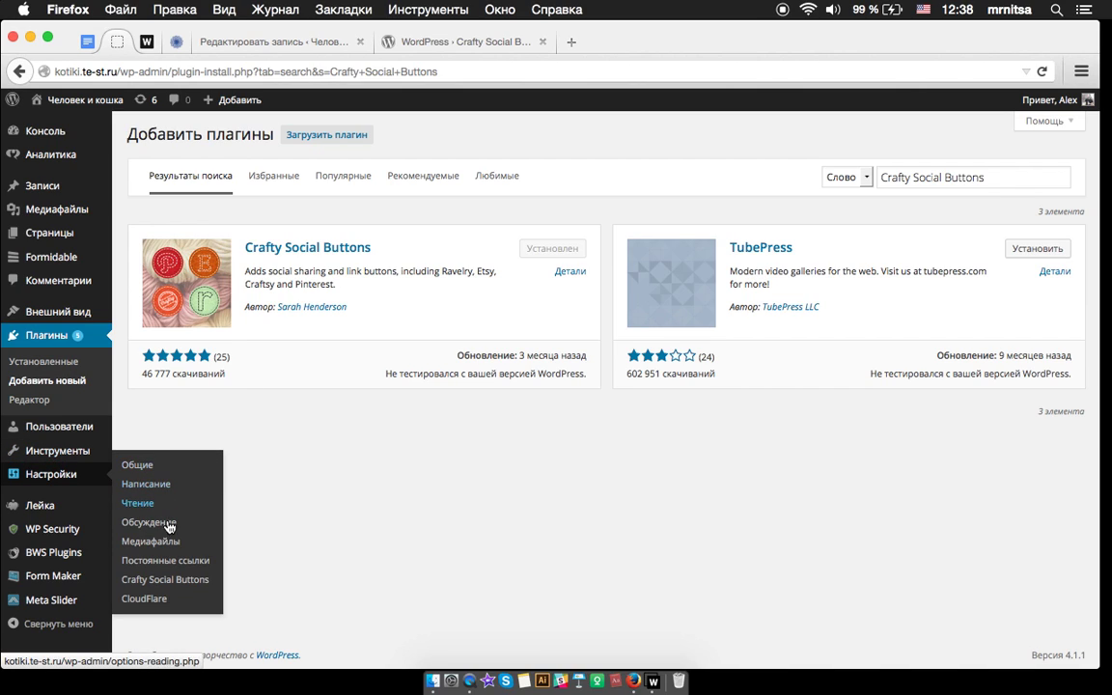
click(176, 580)
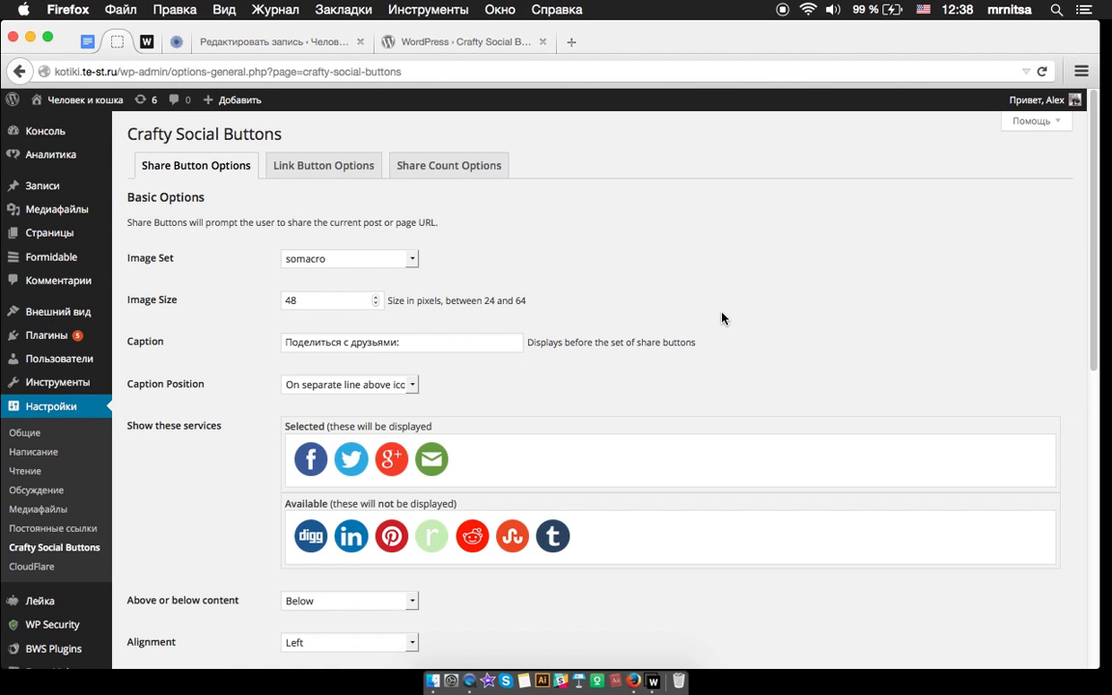
scroll(695, 258, down, 1)
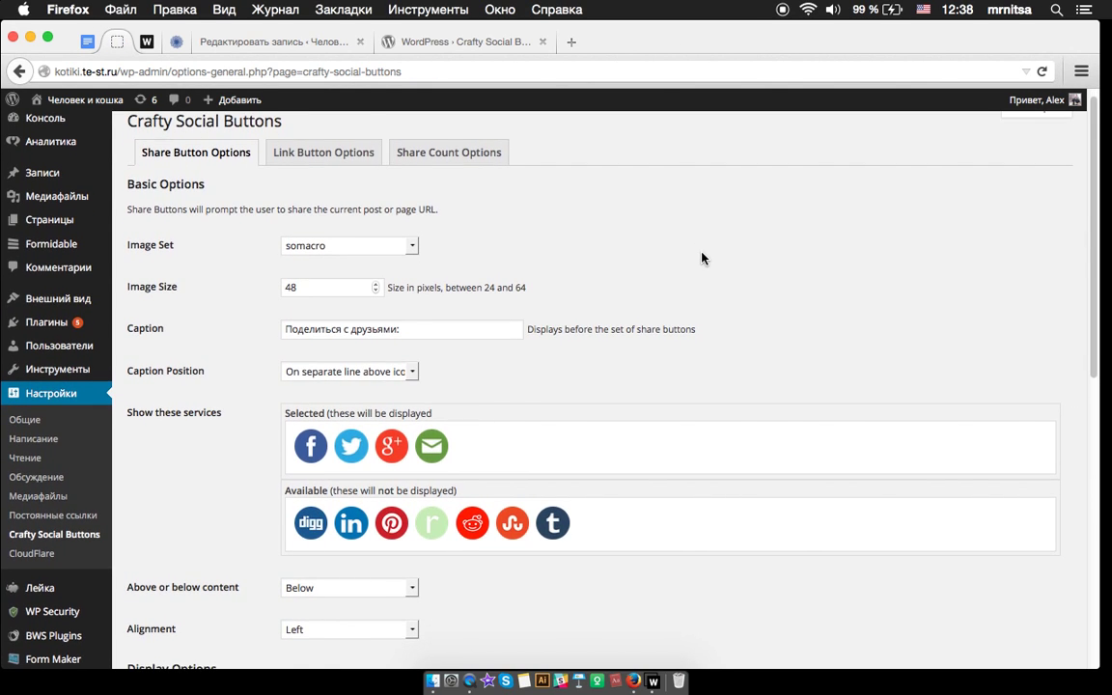
click(405, 247)
click(328, 277)
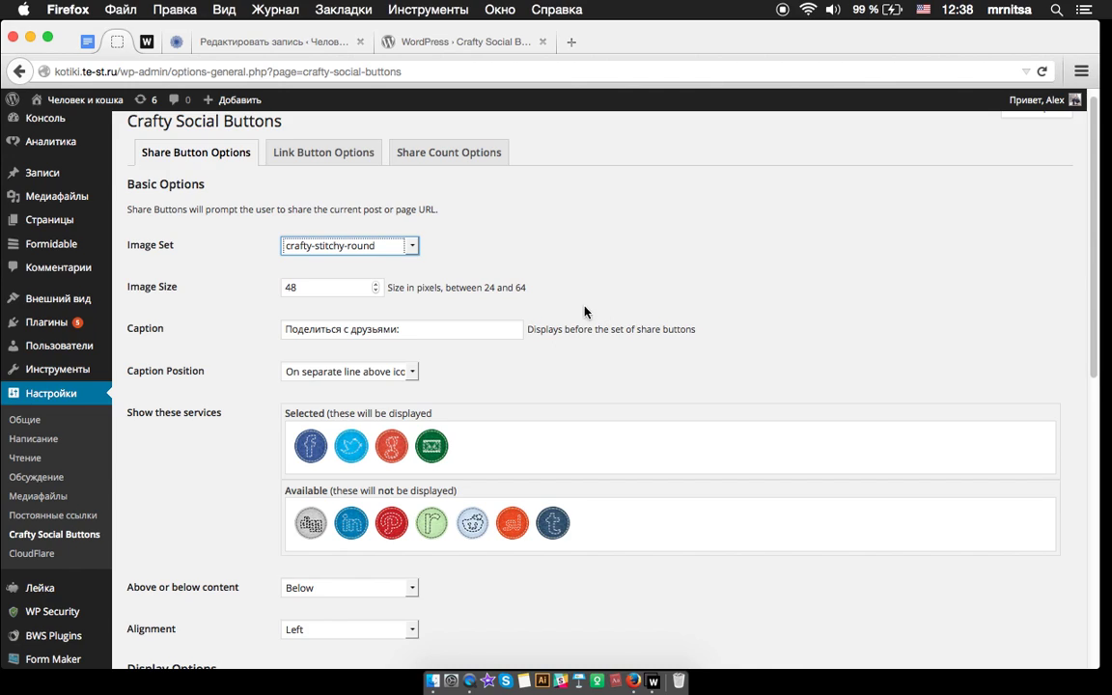
click(328, 287)
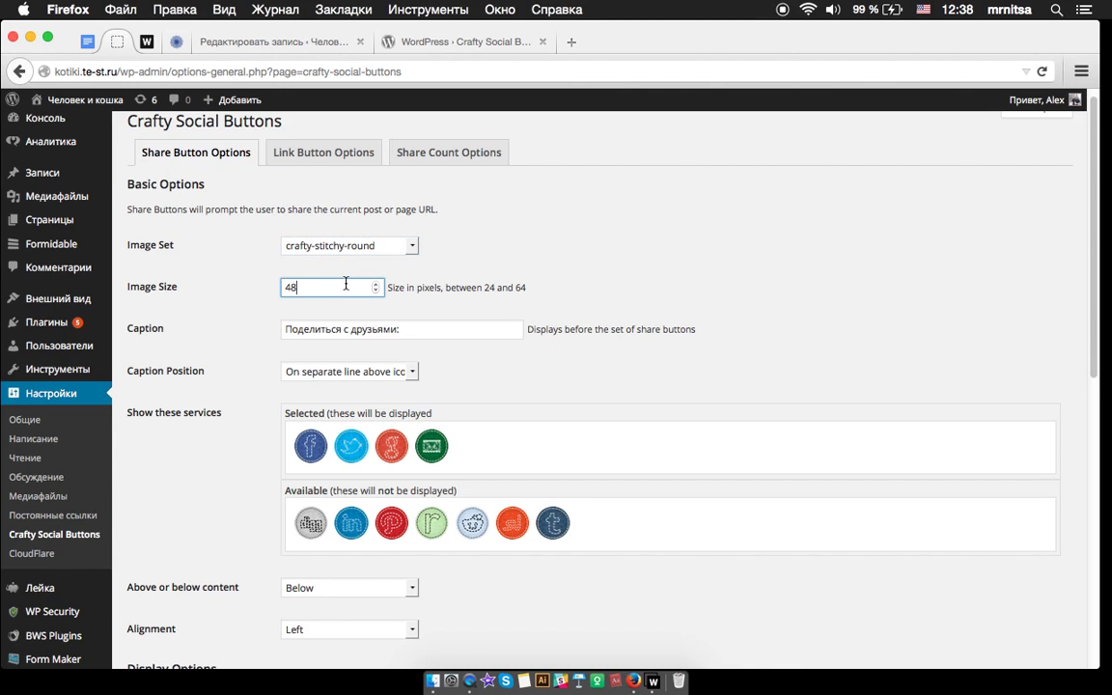
scroll(482, 348, down, 3)
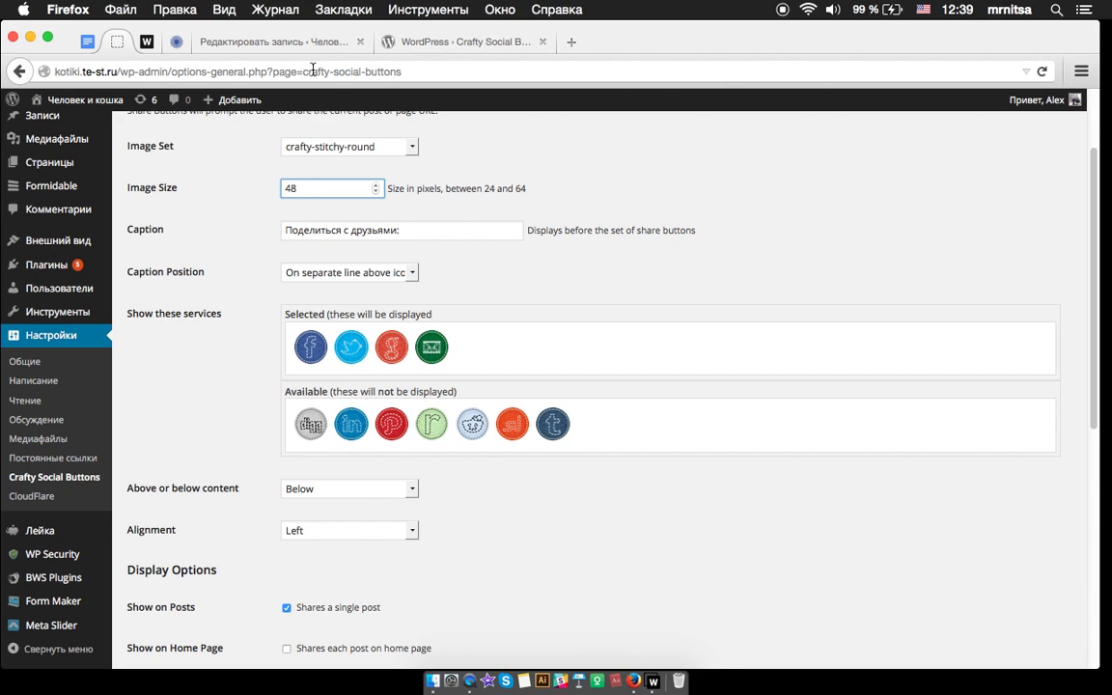
Open the public site in a new tab, go to the Новости article about Артемон and view its share buttons
click(285, 42)
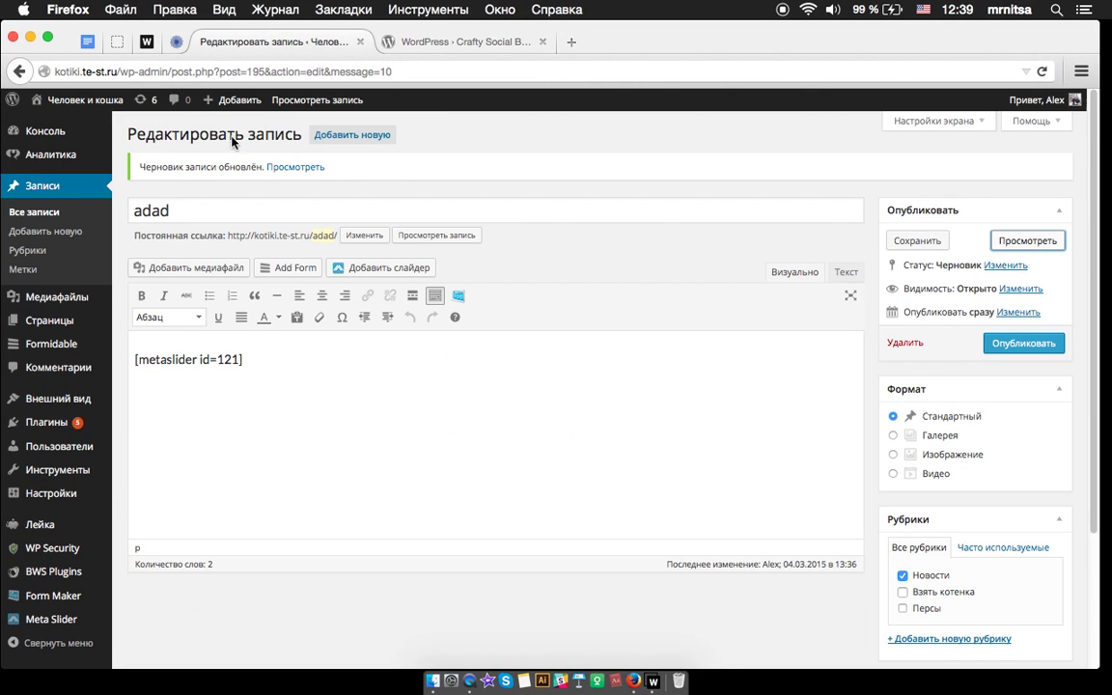
middle_click(87, 123)
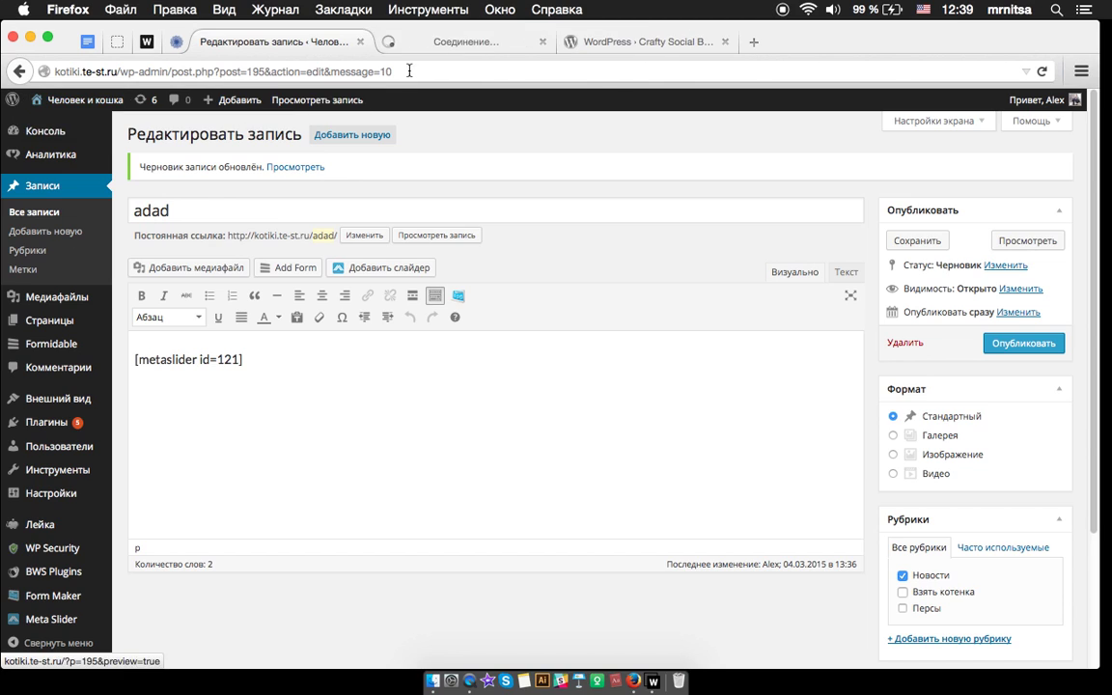
click(434, 43)
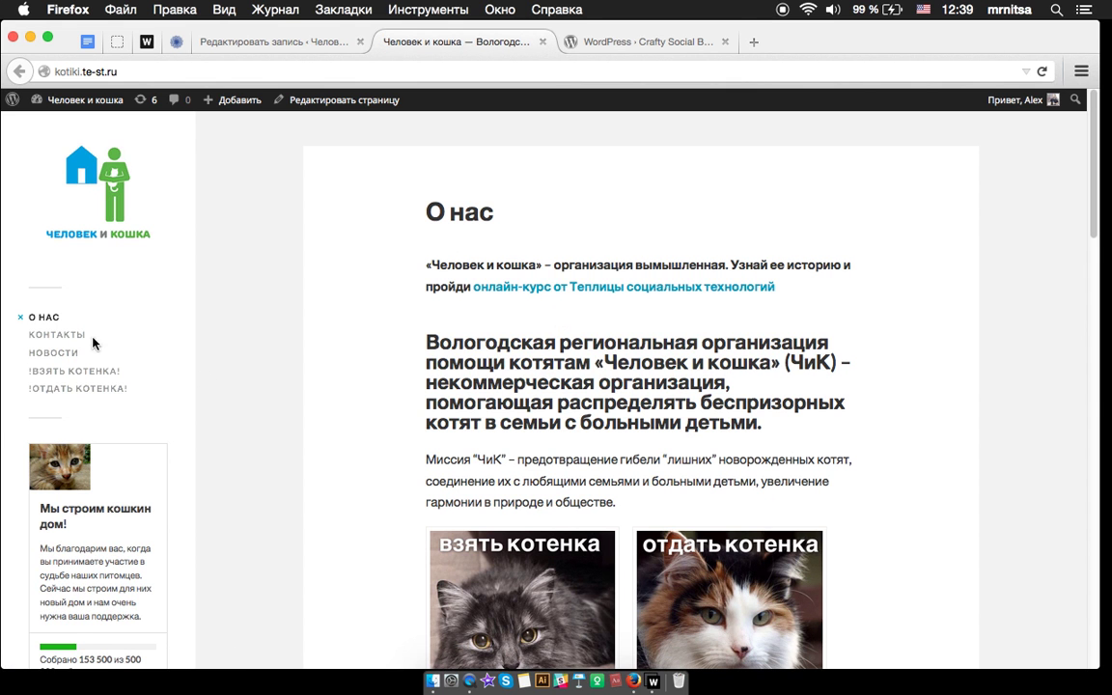
click(70, 352)
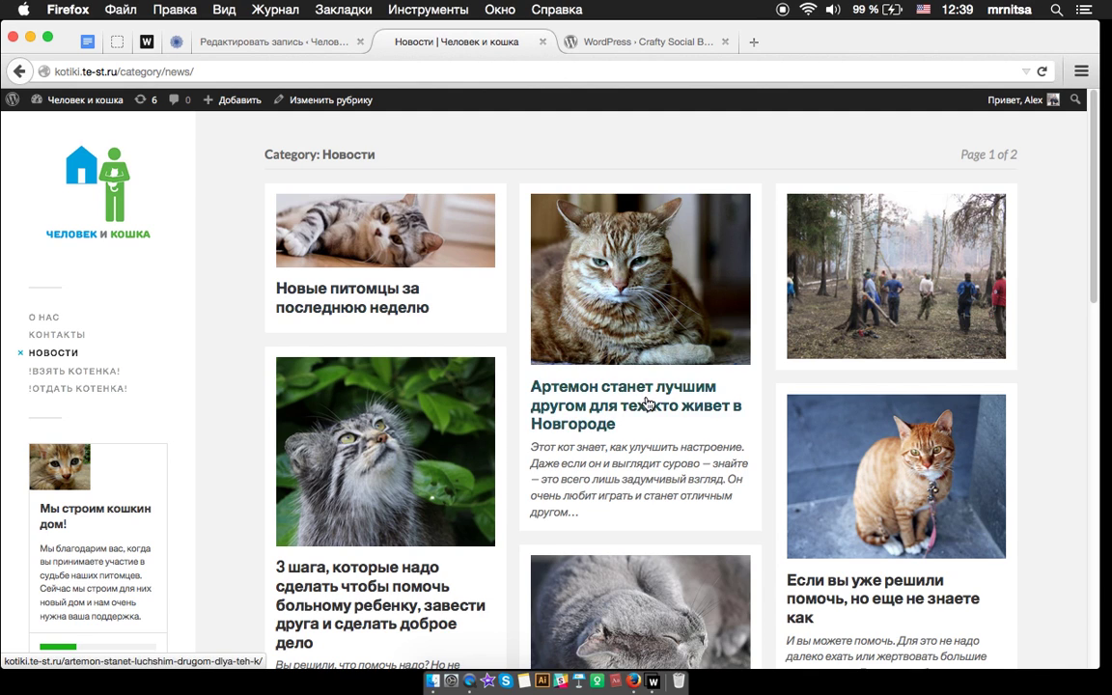
click(674, 376)
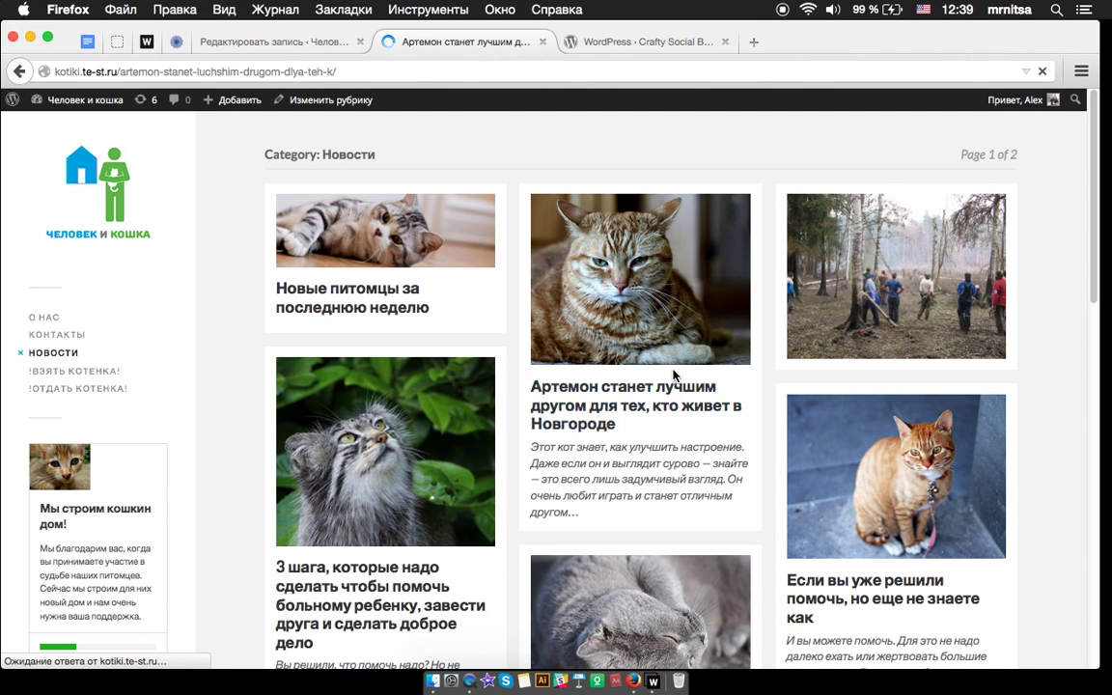
scroll(714, 390, down, 15)
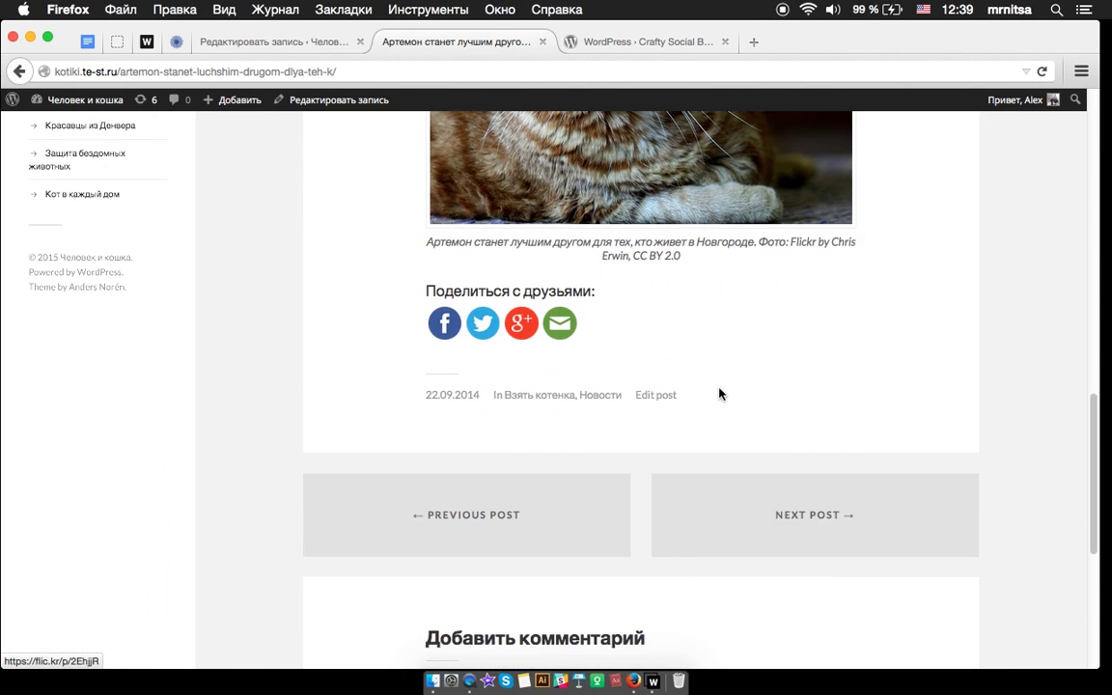
scroll(673, 360, up, 2)
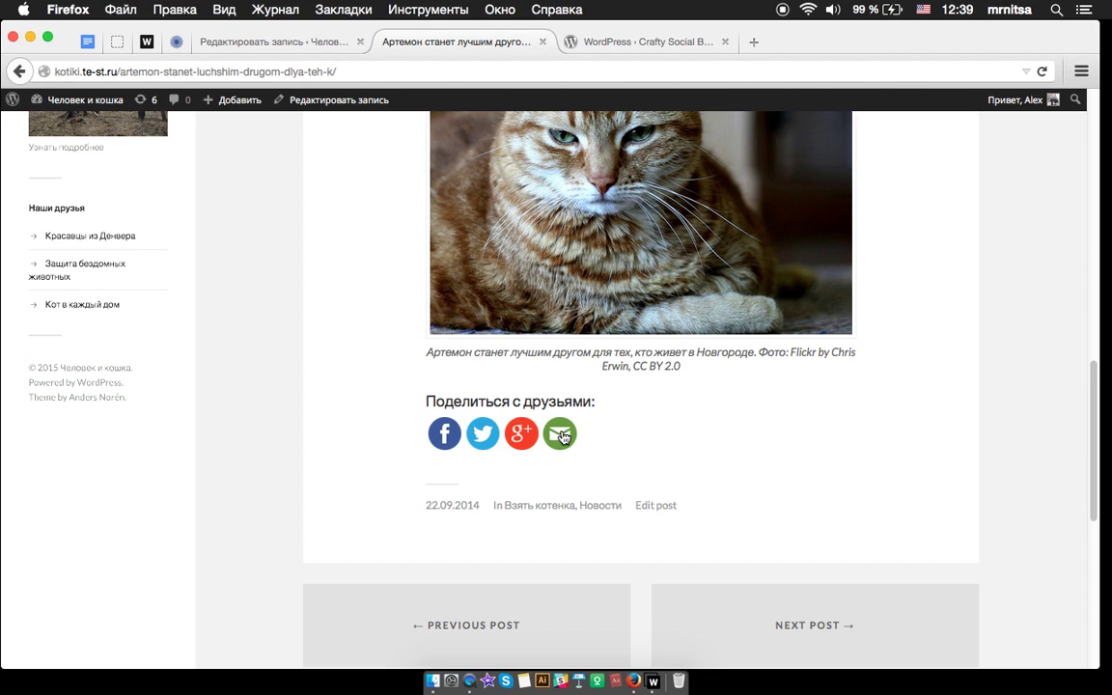
Open the article's Facebook sharing page, close it and return to the Crafty Social Buttons settings
click(446, 437)
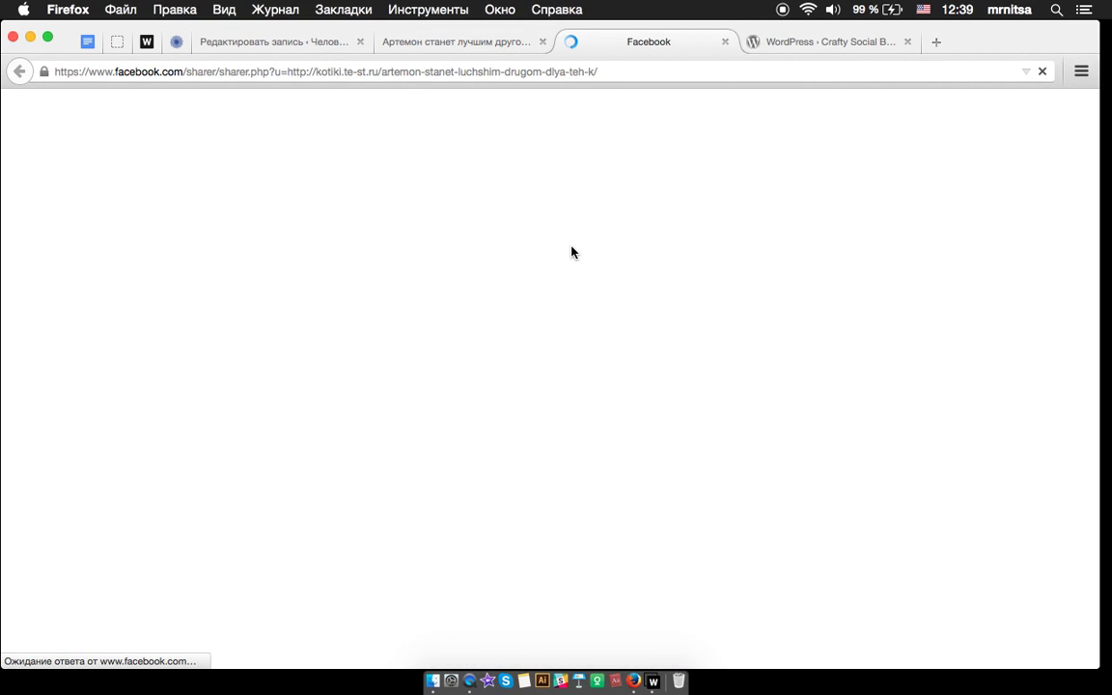
click(725, 42)
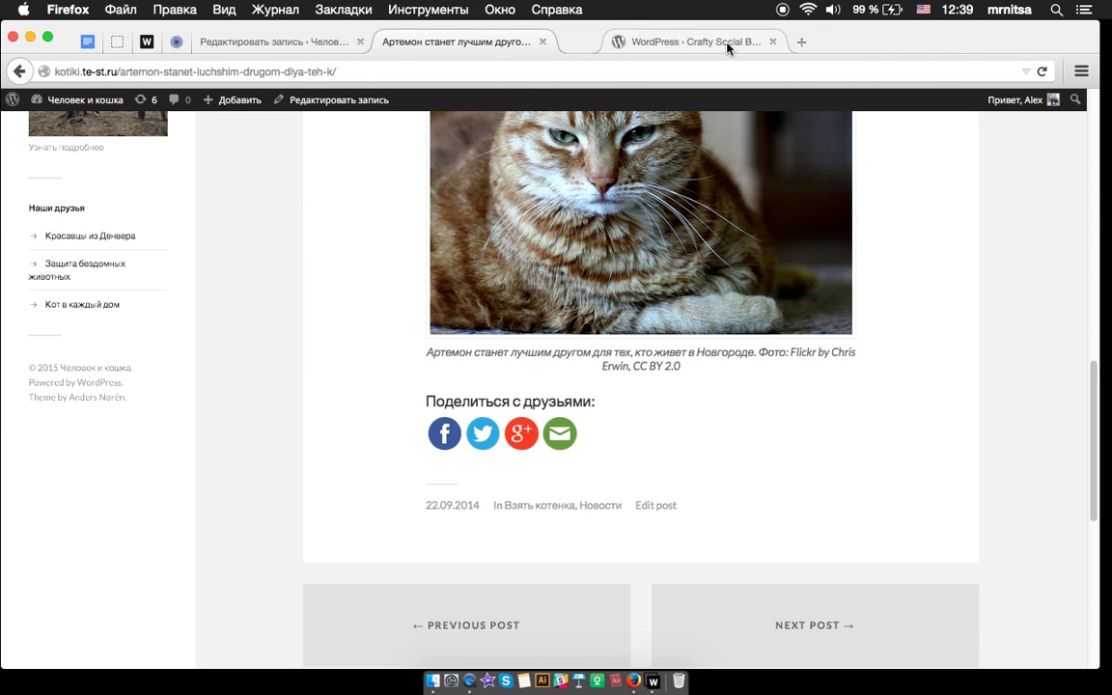
click(297, 42)
click(117, 42)
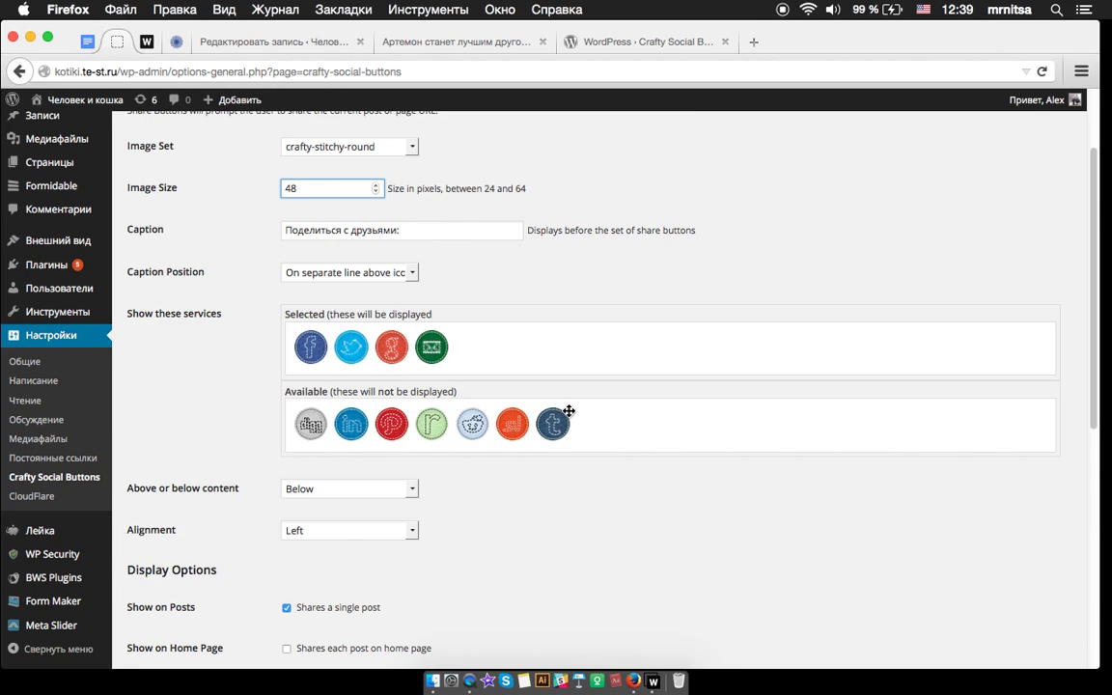
Try the metal, ribbons, somacro, arbenting and crafty-stitchy-round image sets for the share buttons
click(369, 278)
click(375, 239)
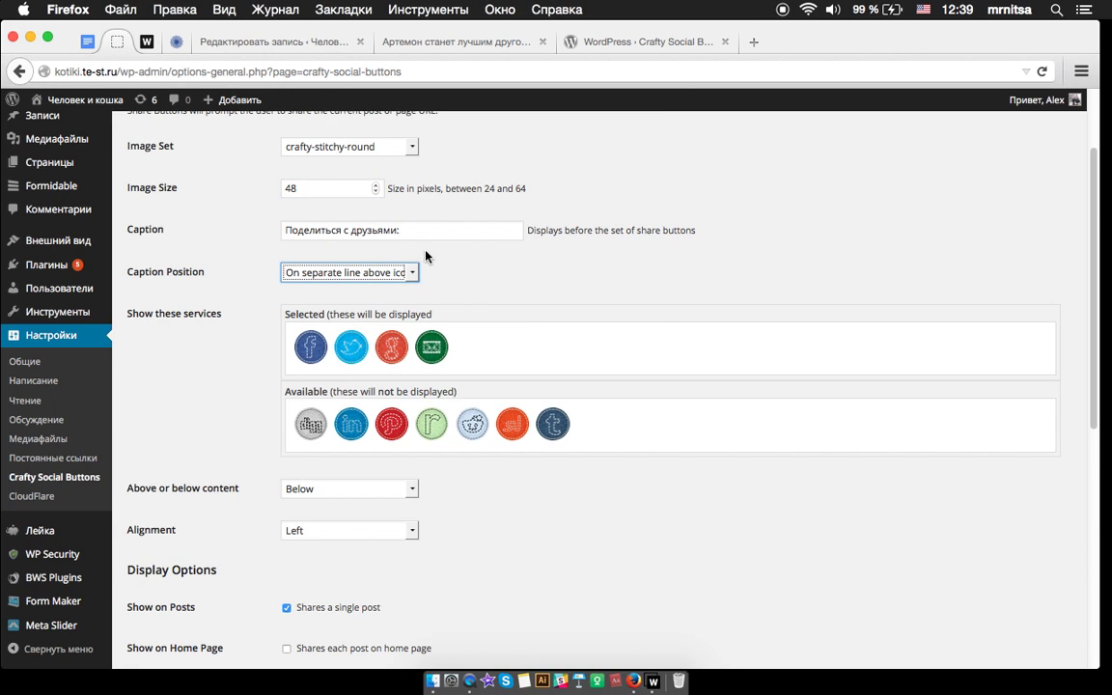
click(390, 154)
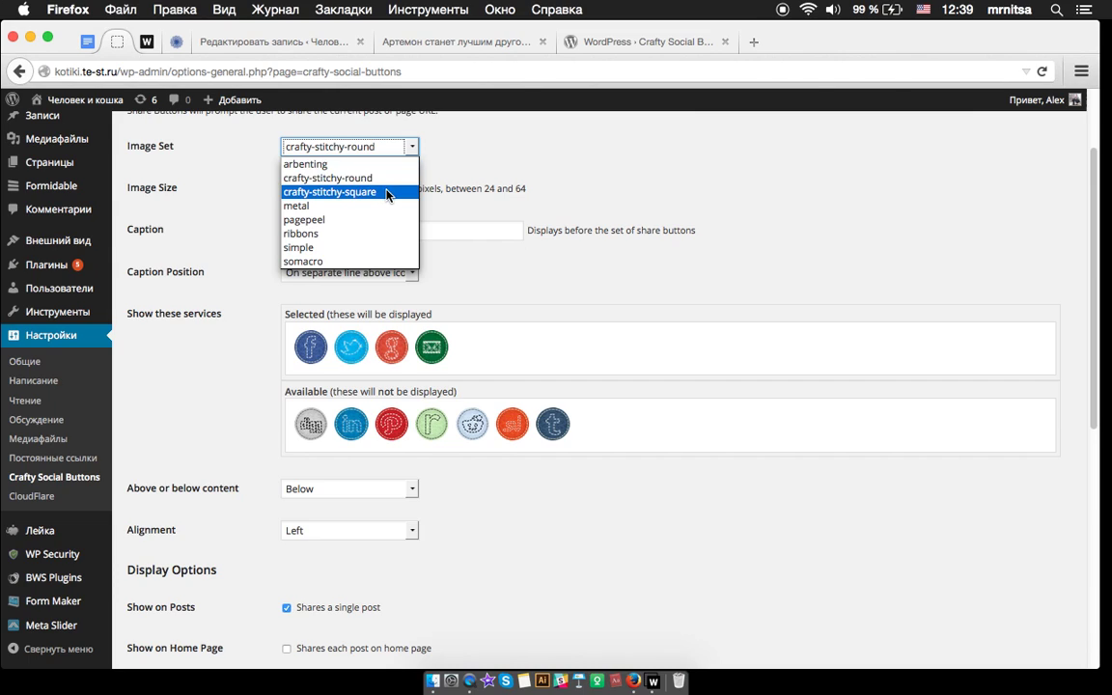
click(380, 206)
click(384, 150)
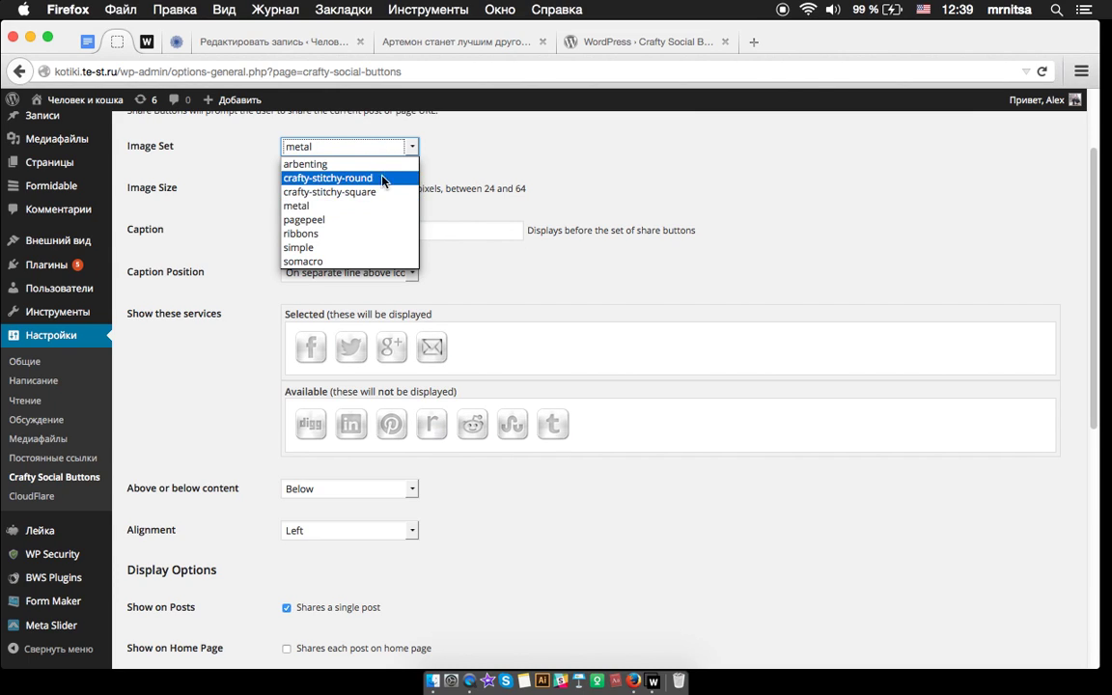
click(375, 232)
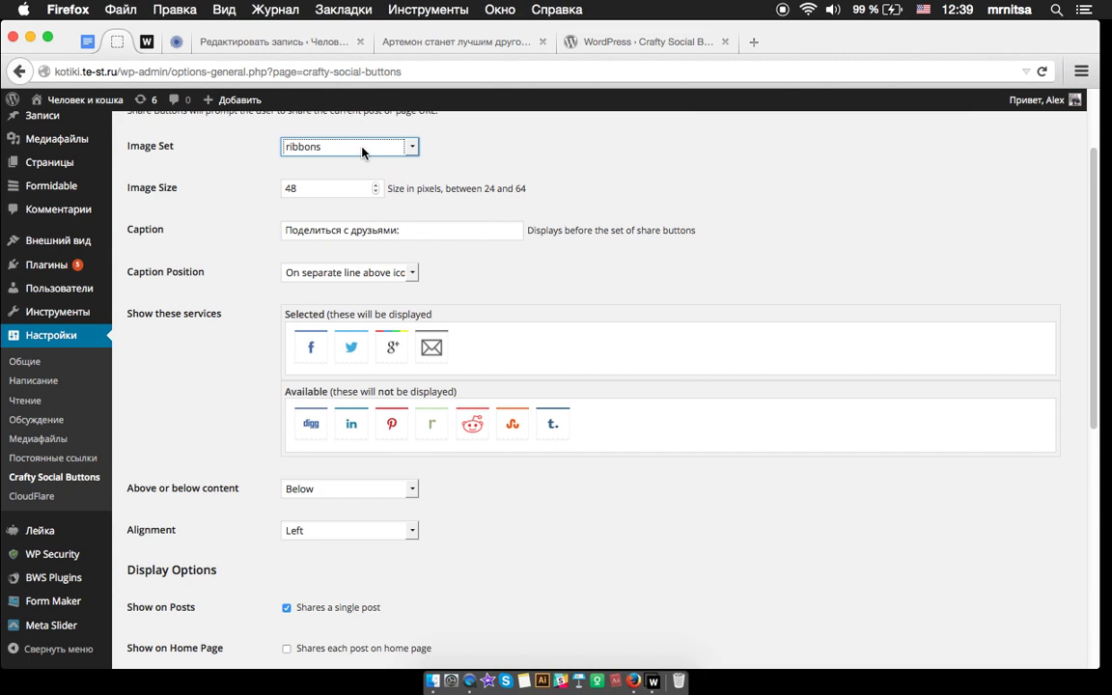
click(362, 151)
click(370, 258)
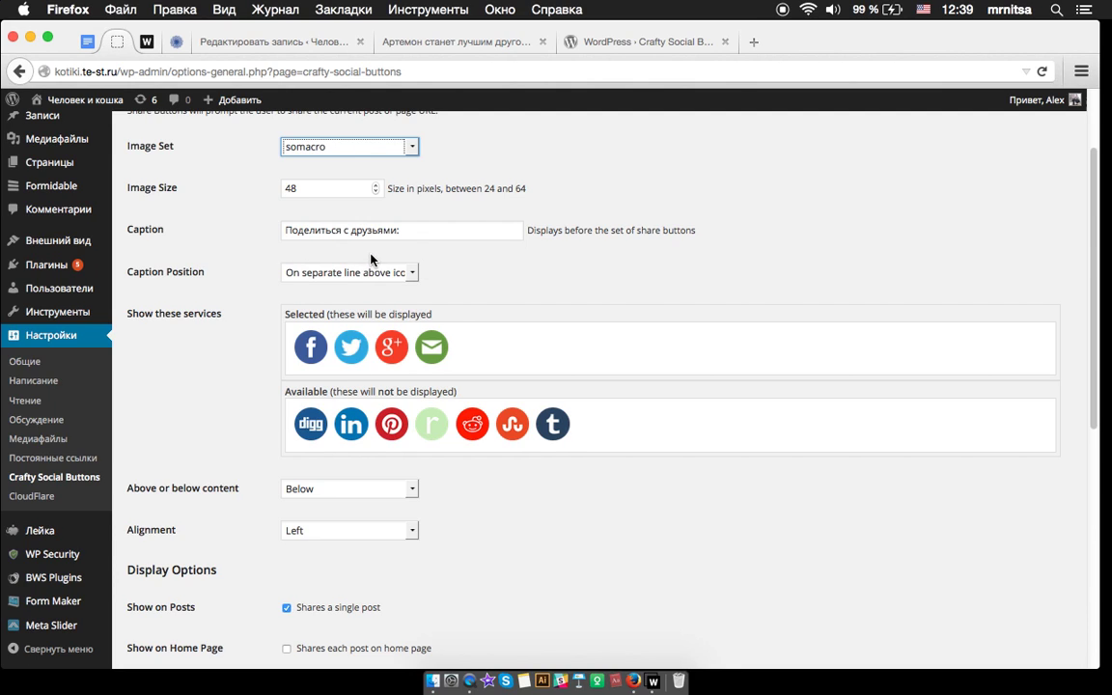
click(357, 146)
click(360, 165)
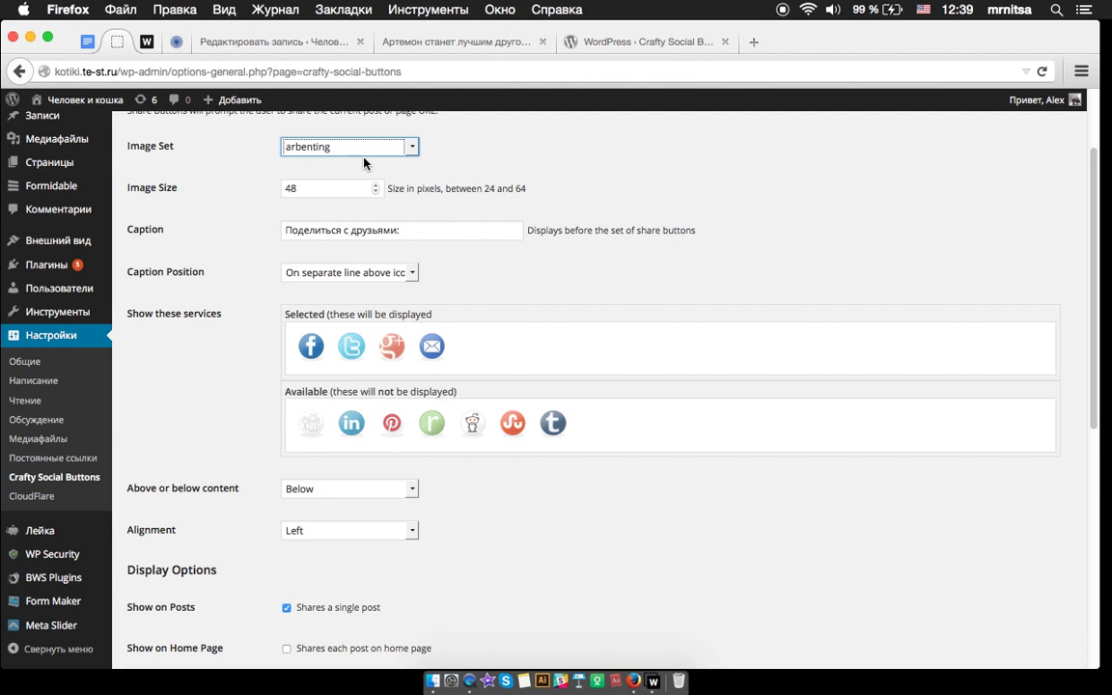
click(360, 152)
click(362, 176)
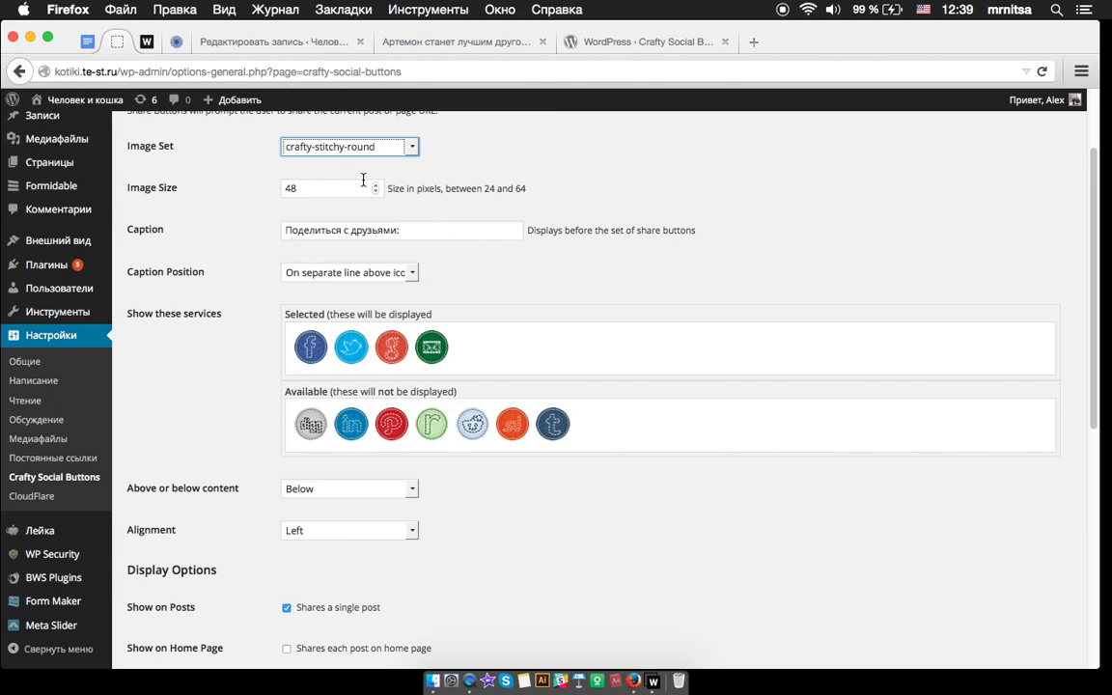
Set the Image Set to crafty-stitchy-square, check the article's share buttons and return to the plugin settings
click(357, 148)
click(348, 190)
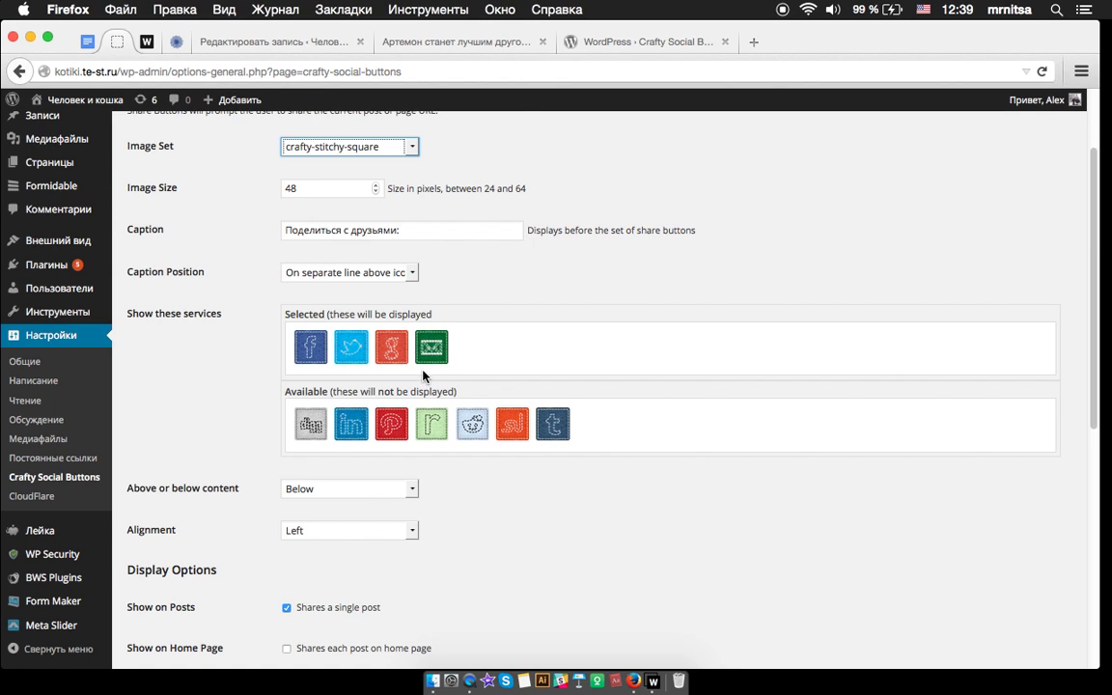
click(271, 42)
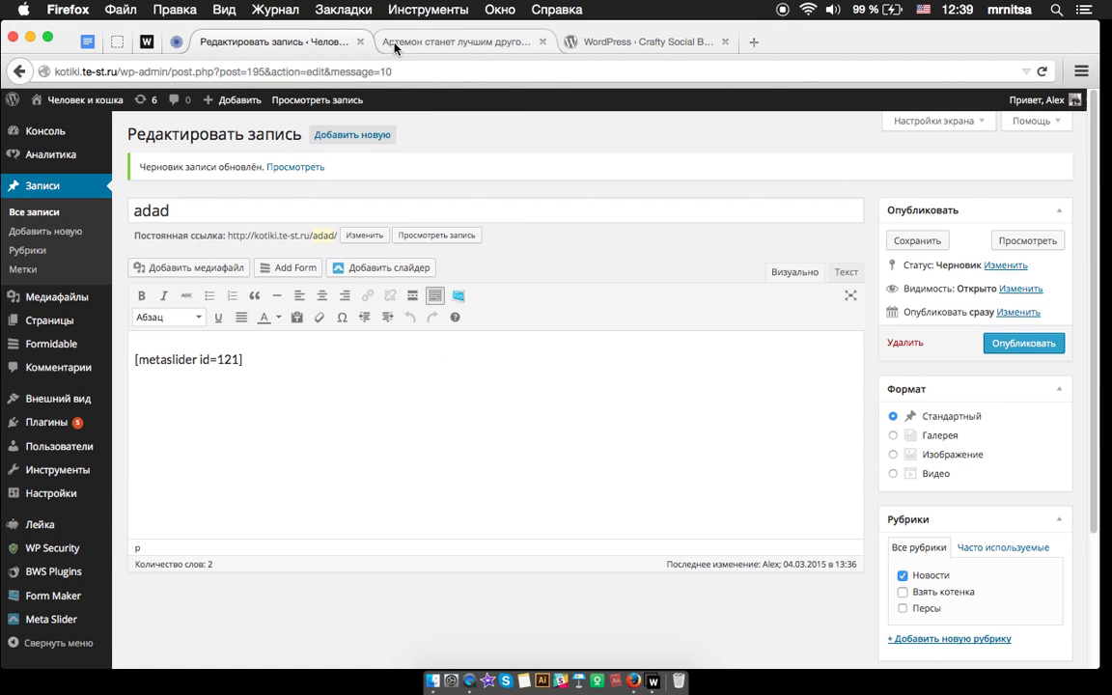
click(386, 43)
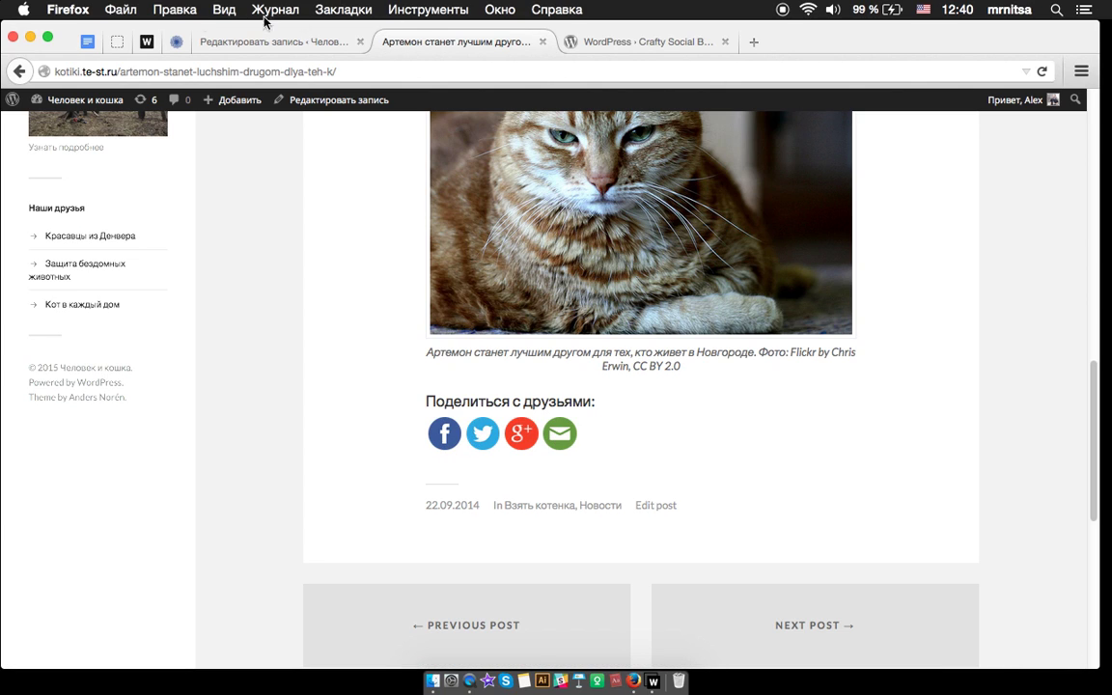
click(119, 43)
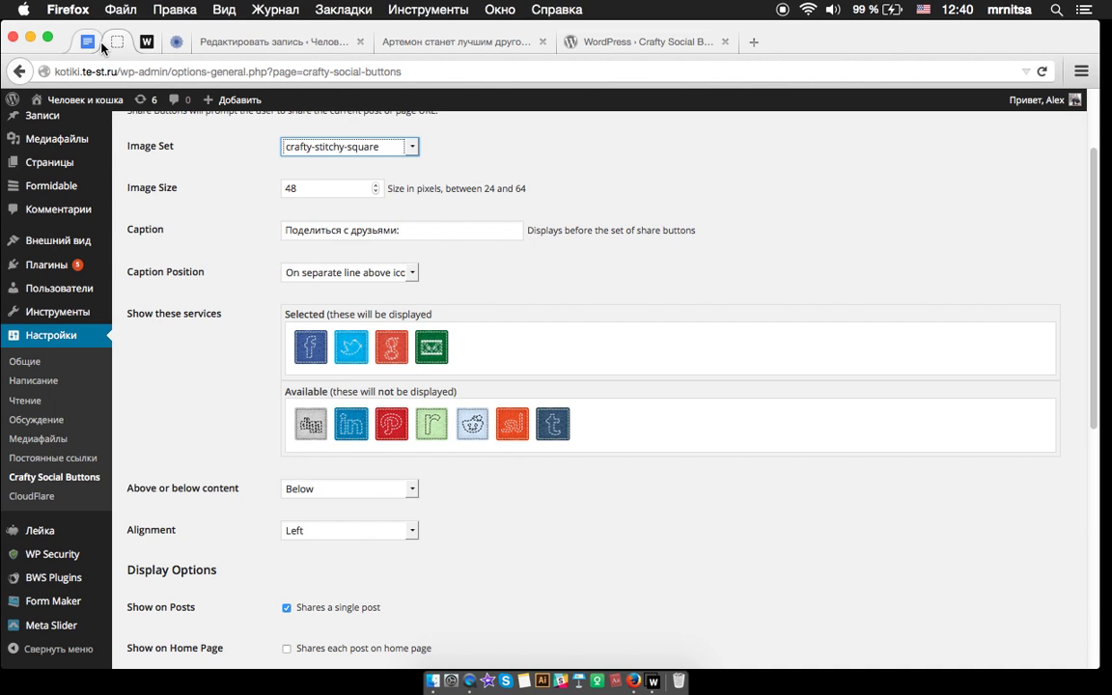
Close the post editor tab and the tab with the Артемон article
click(232, 42)
click(361, 42)
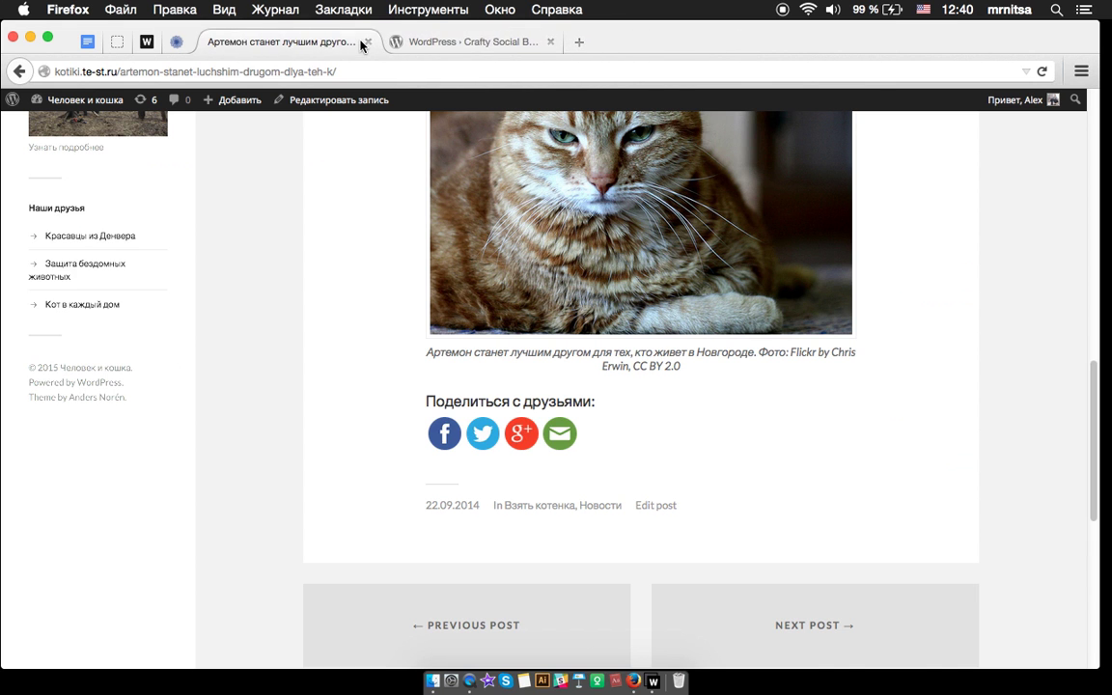
click(360, 41)
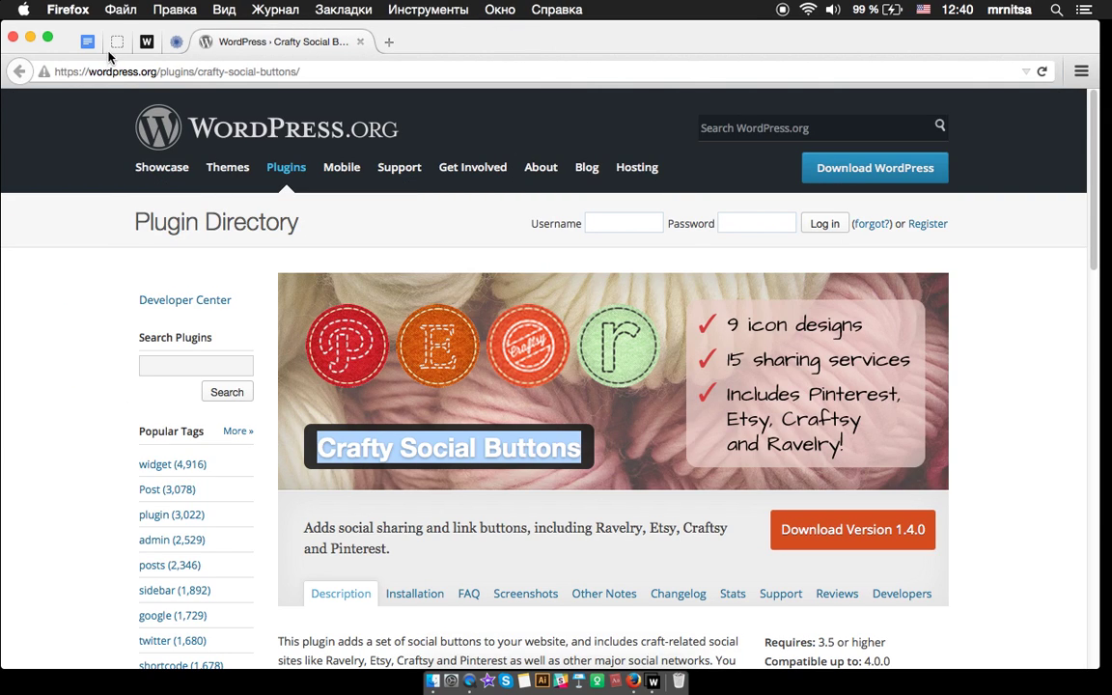
Check the webinar chat, return to the site's admin and open the page for adding a new plugin
click(147, 41)
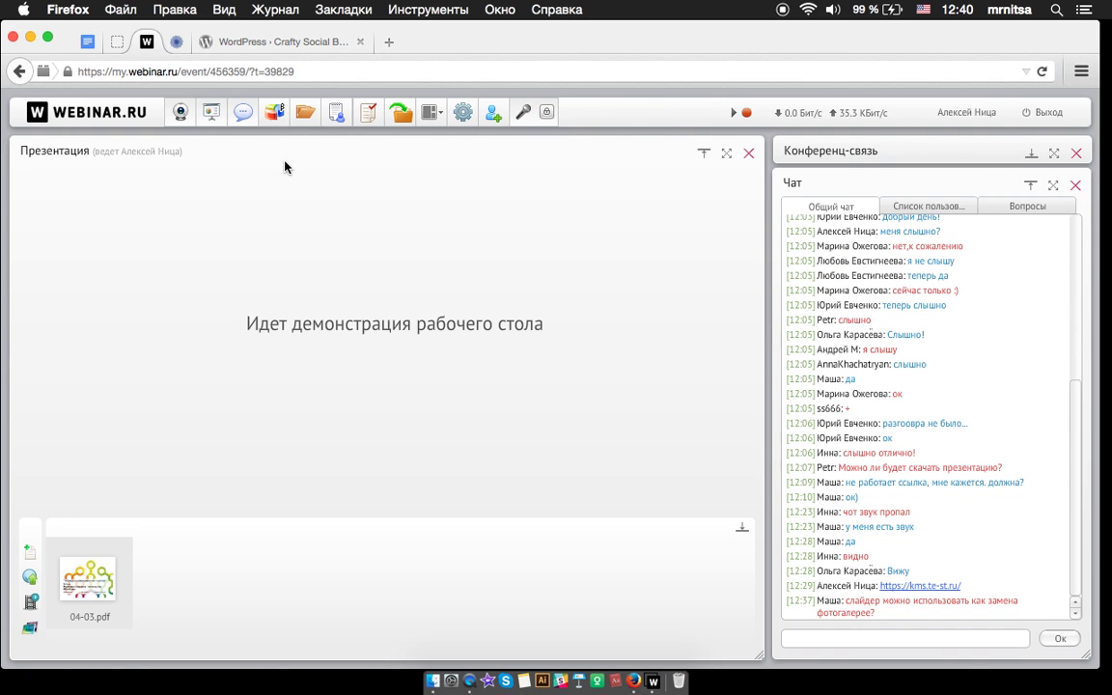
click(192, 41)
click(117, 42)
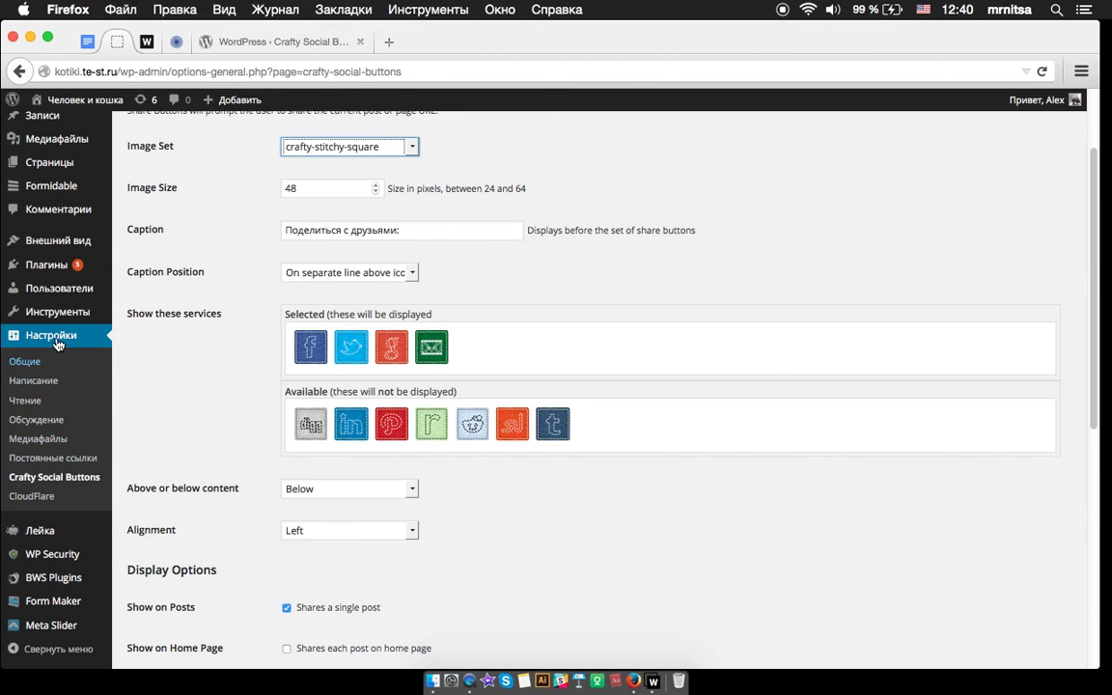
mouse_move(46, 263)
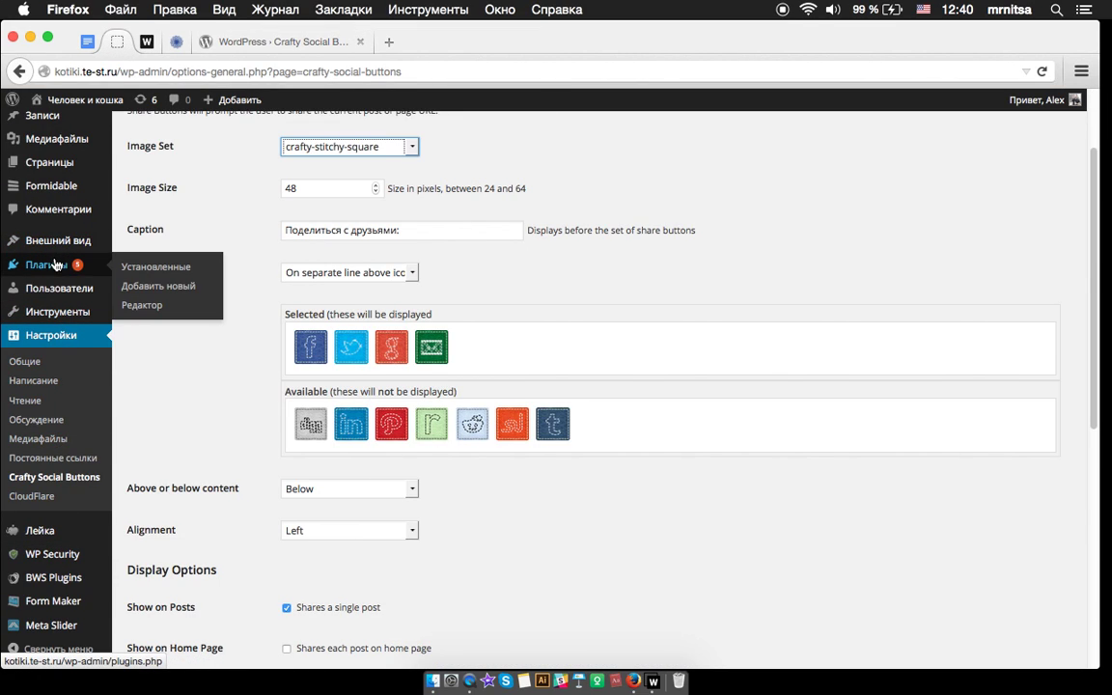
click(156, 287)
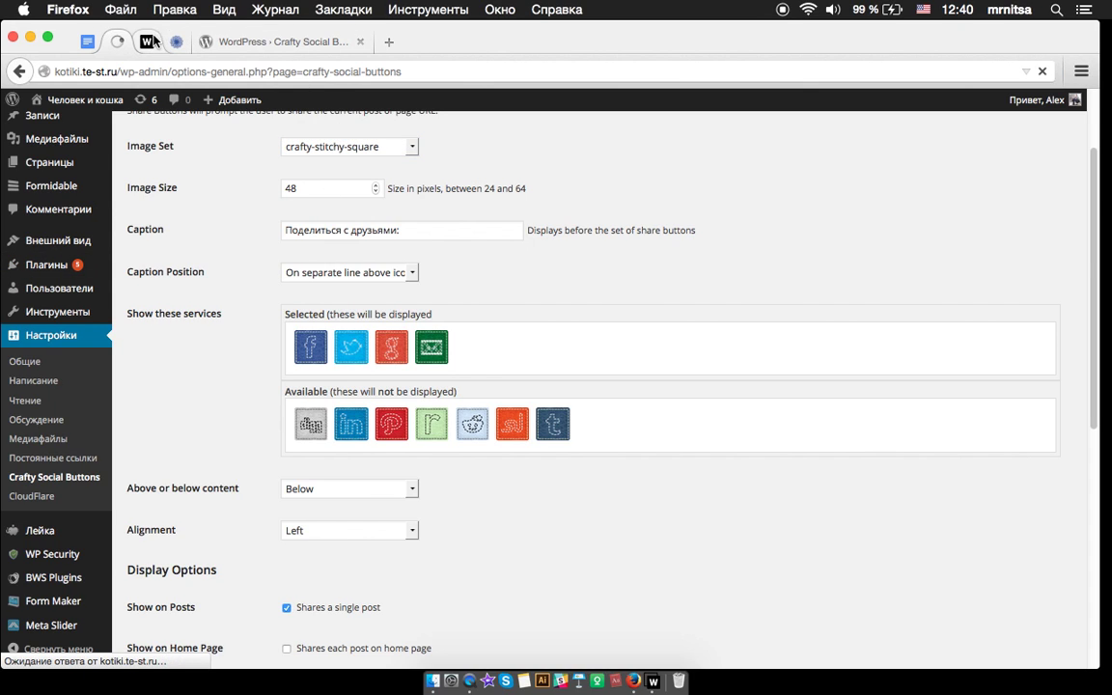
key(super+1)
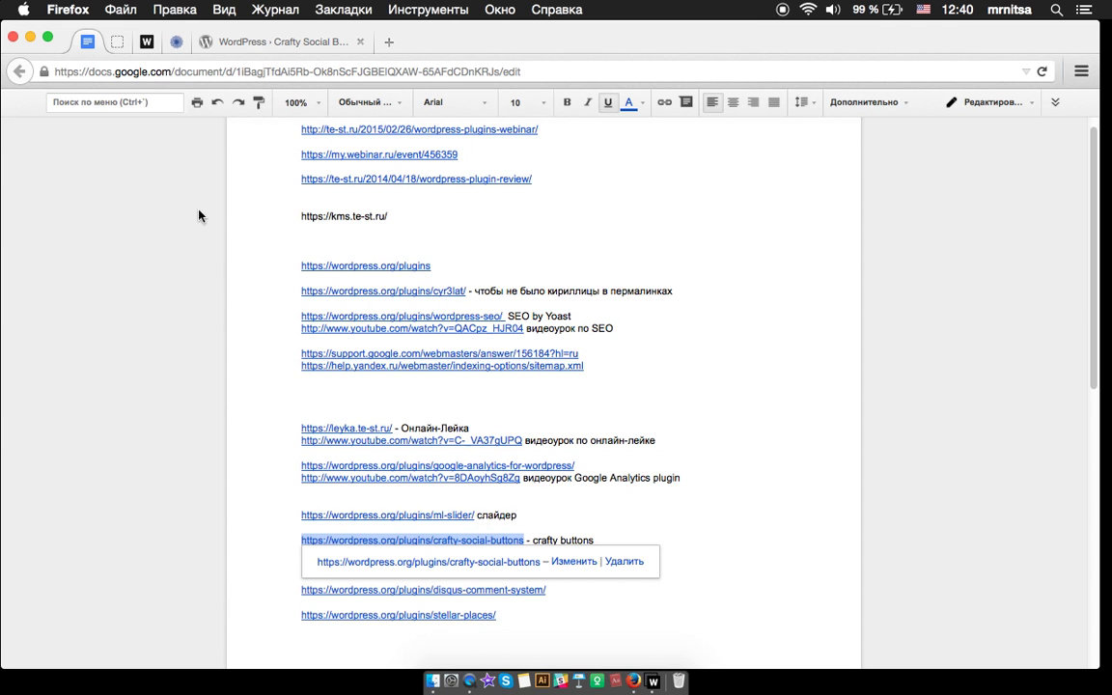
click(726, 409)
scroll(710, 425, down, 1)
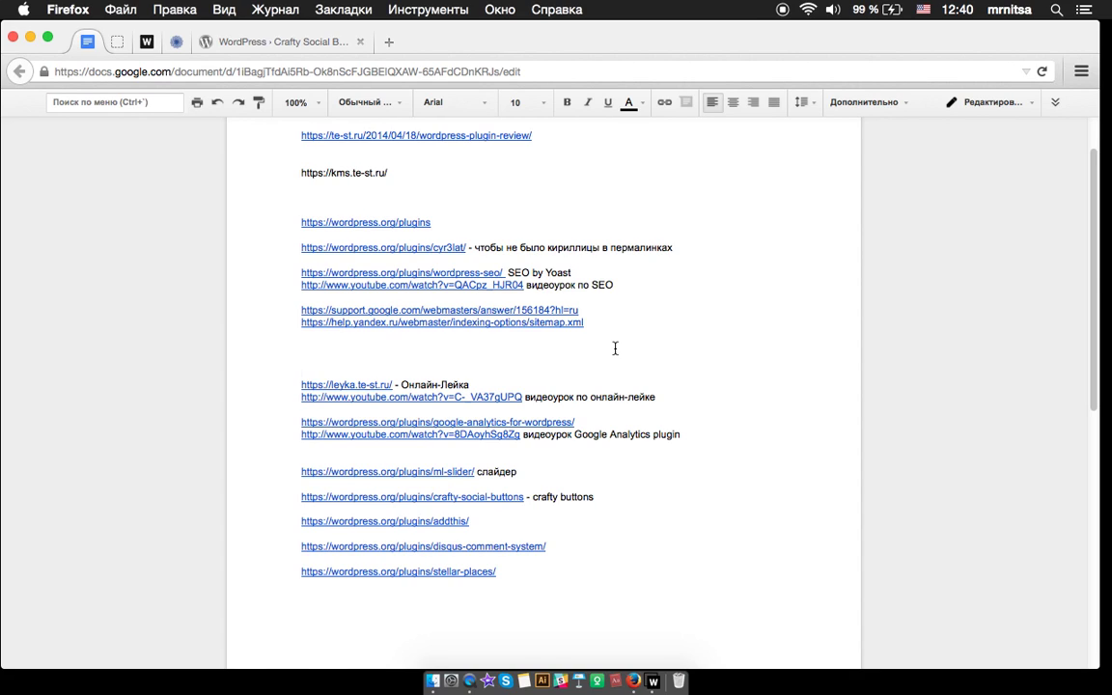
drag(503, 273, 273, 271)
key(super+c)
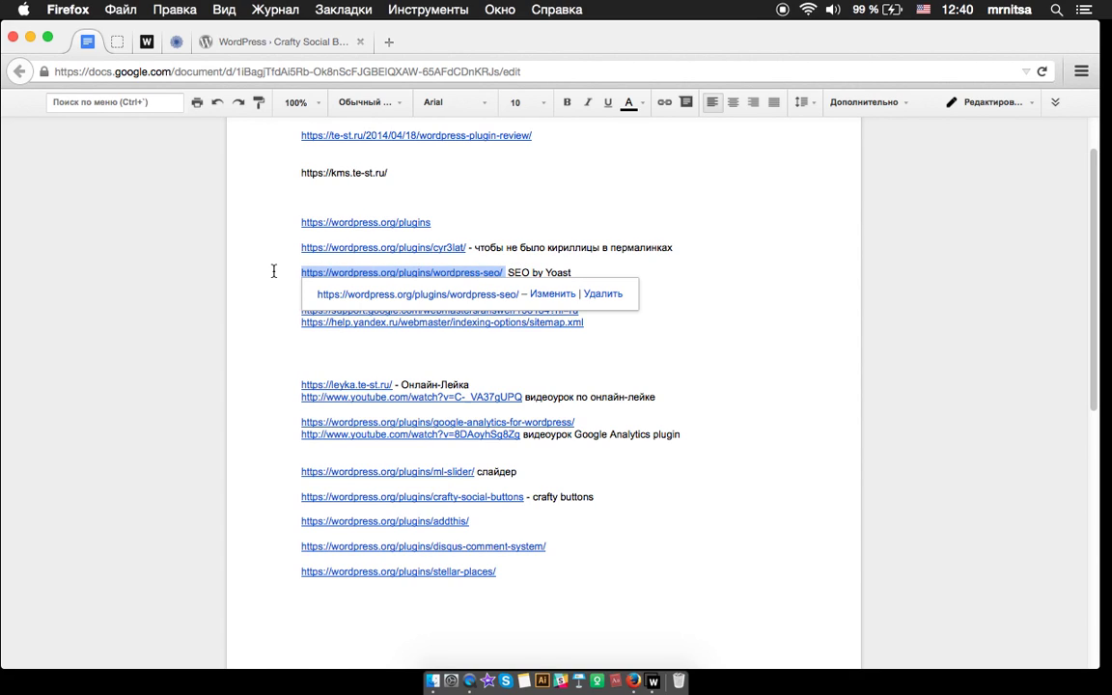
click(389, 42)
key(super+v)
key(Return)
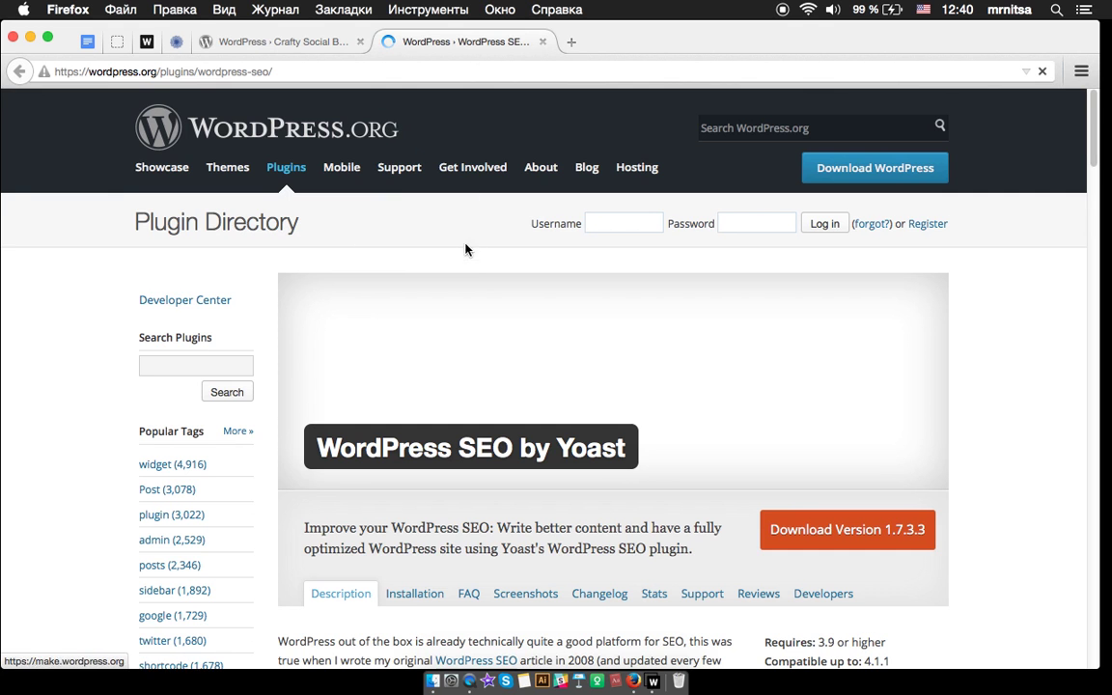
Copy the plugin name WordPress SEO by Yoast and search for it on the site's add-plugins page
drag(625, 449, 325, 437)
key(ctrl+c)
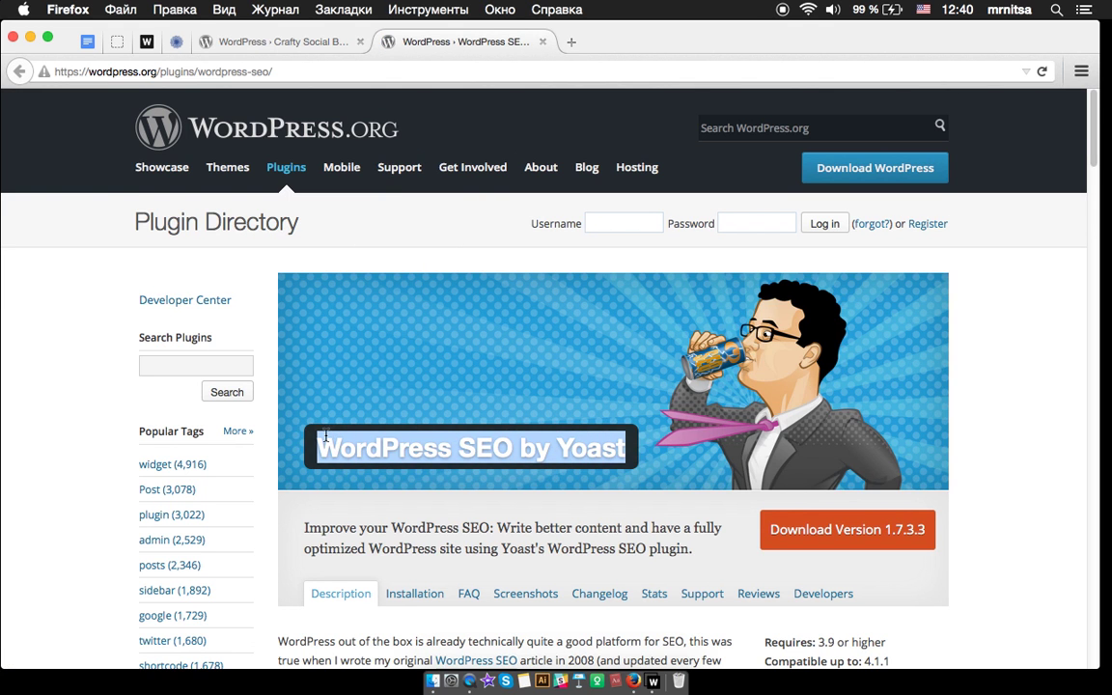
click(116, 41)
click(935, 175)
key(ctrl+v)
key(Return)
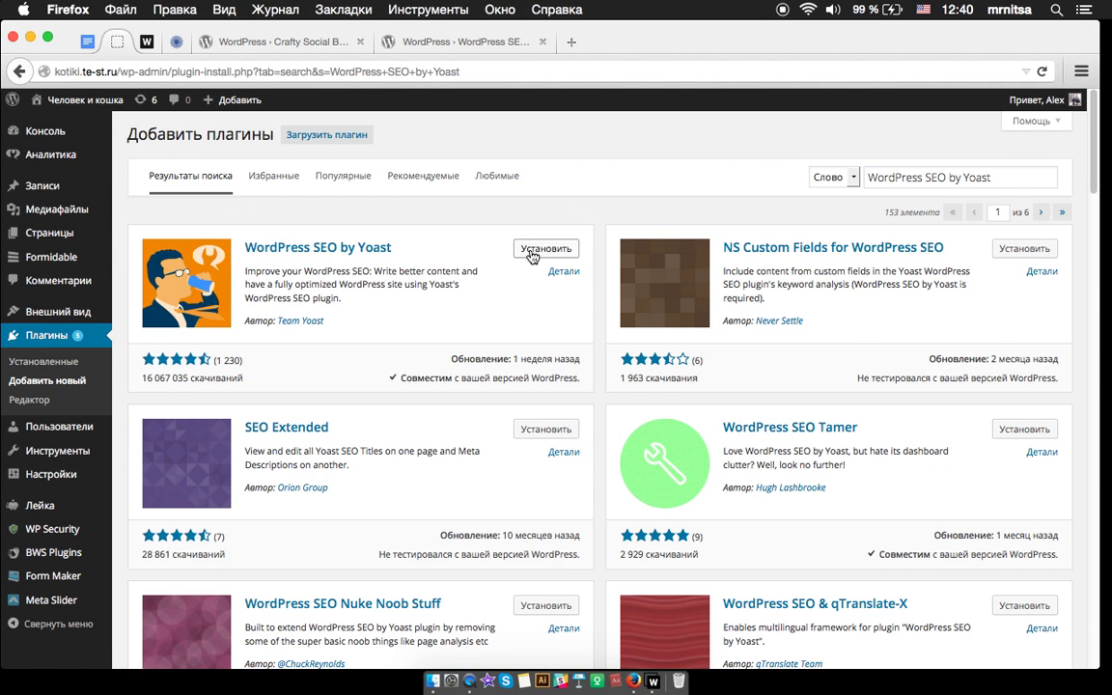
Install and activate WordPress SEO by Yoast, and decline its anonymous usage tracking
click(550, 249)
click(642, 339)
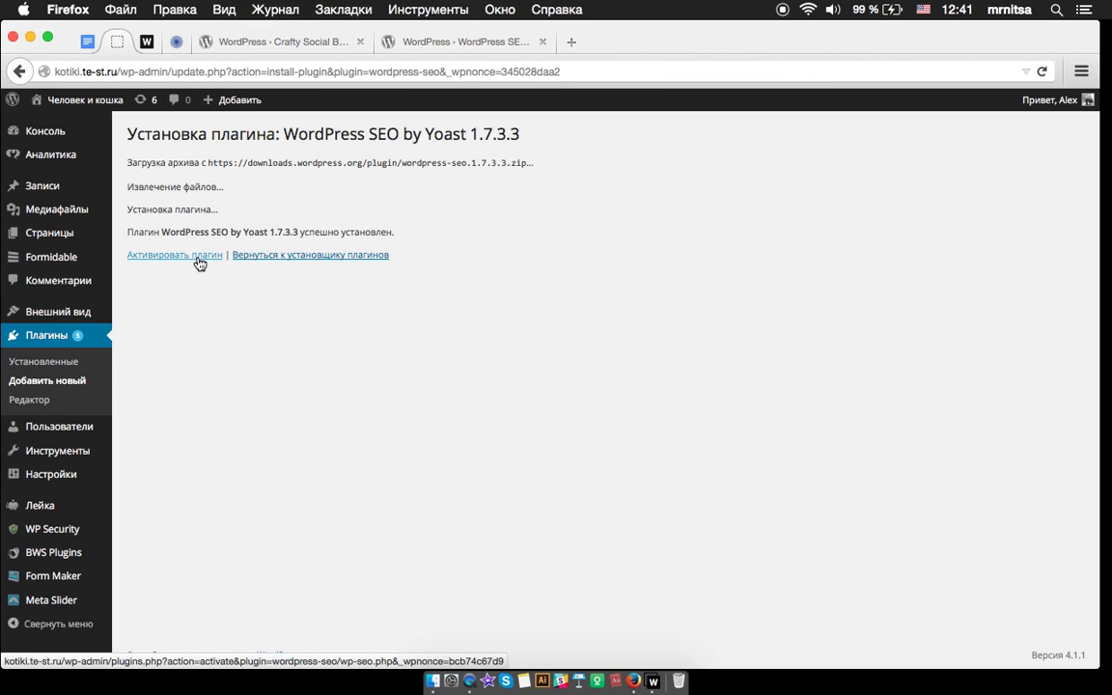
click(199, 257)
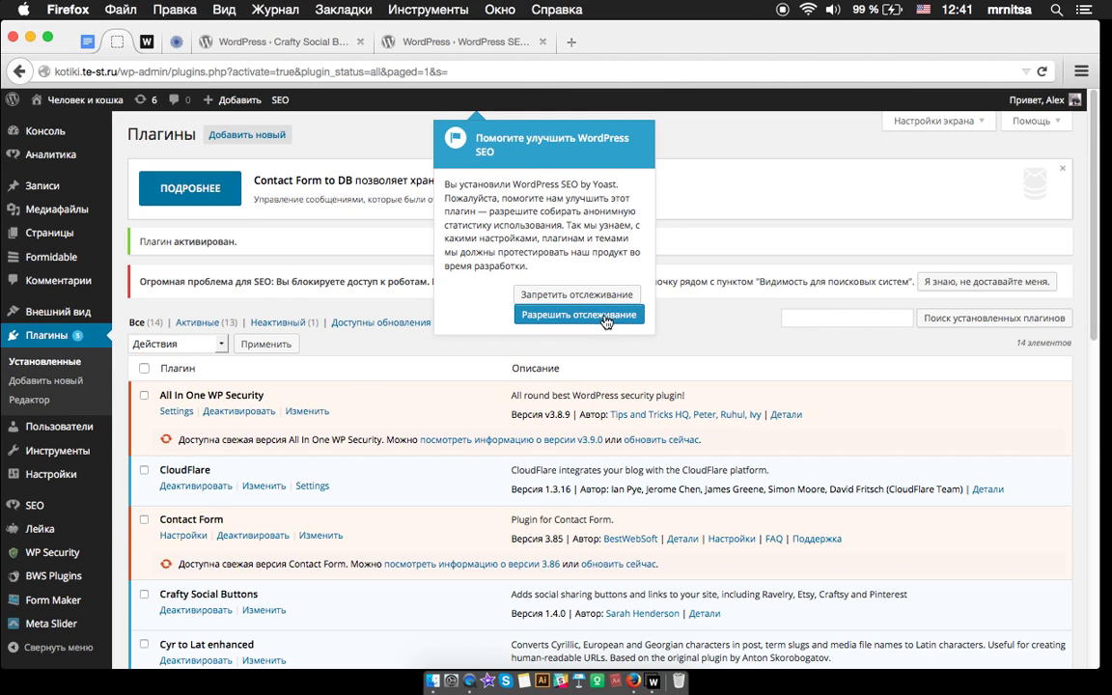
click(587, 294)
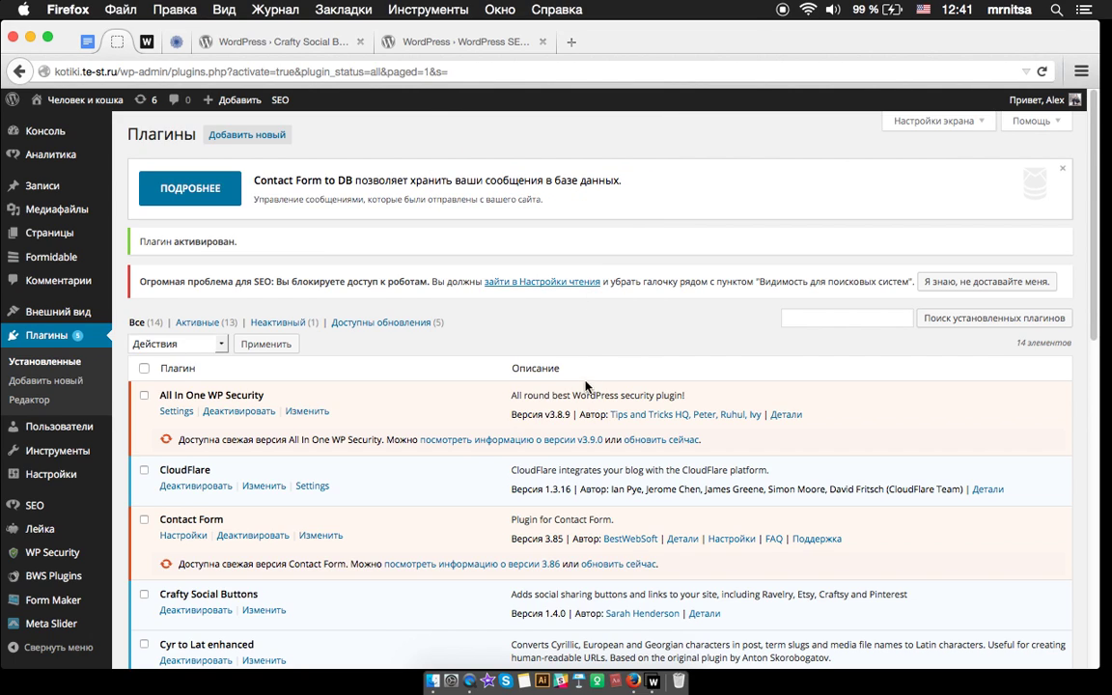
click(87, 44)
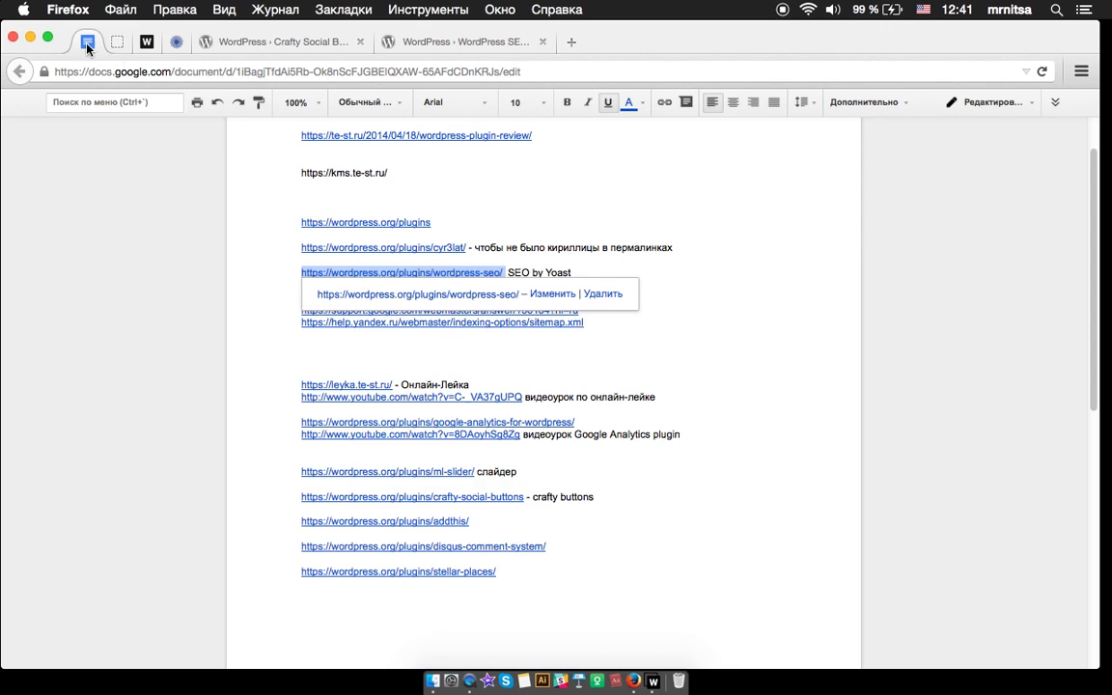
click(760, 345)
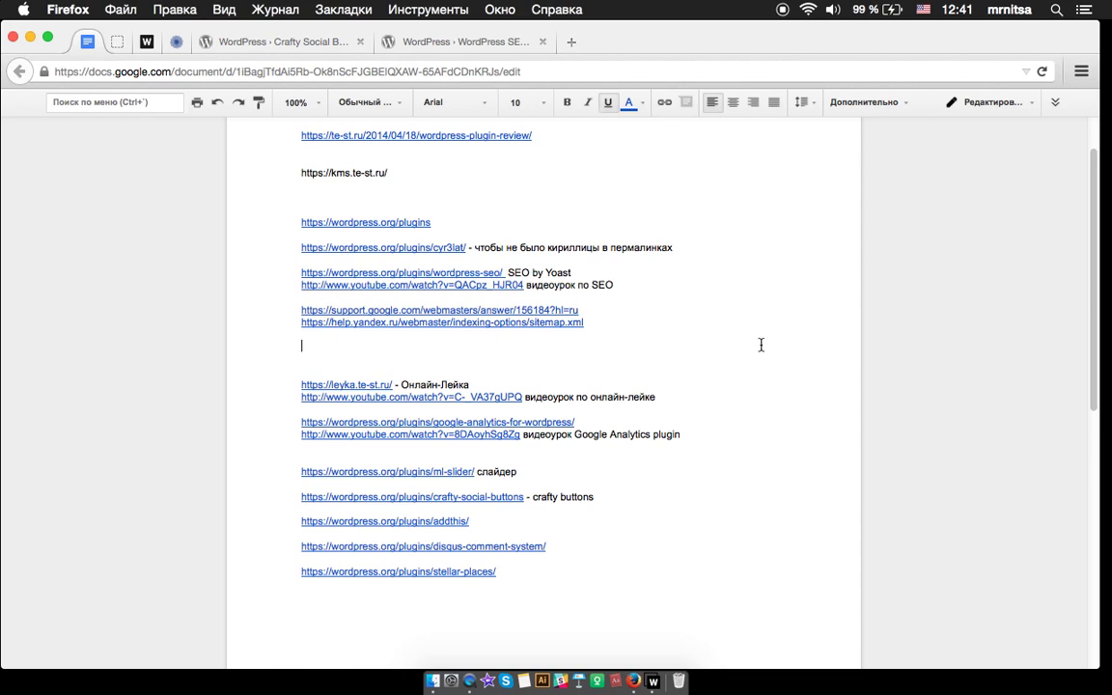
click(514, 286)
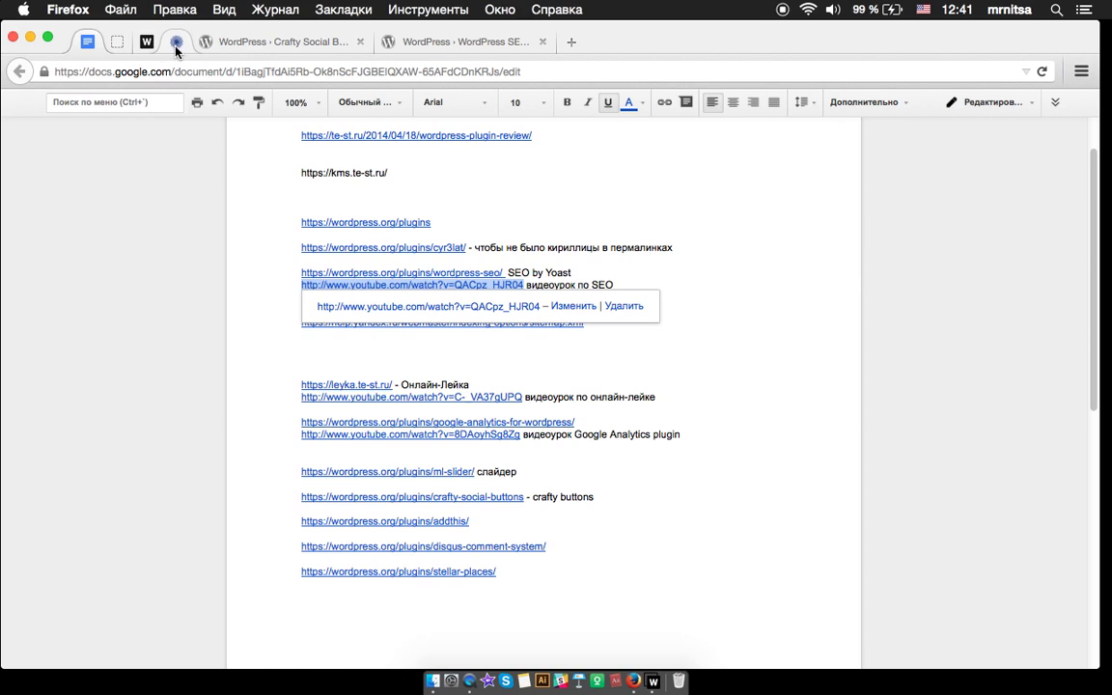
click(146, 41)
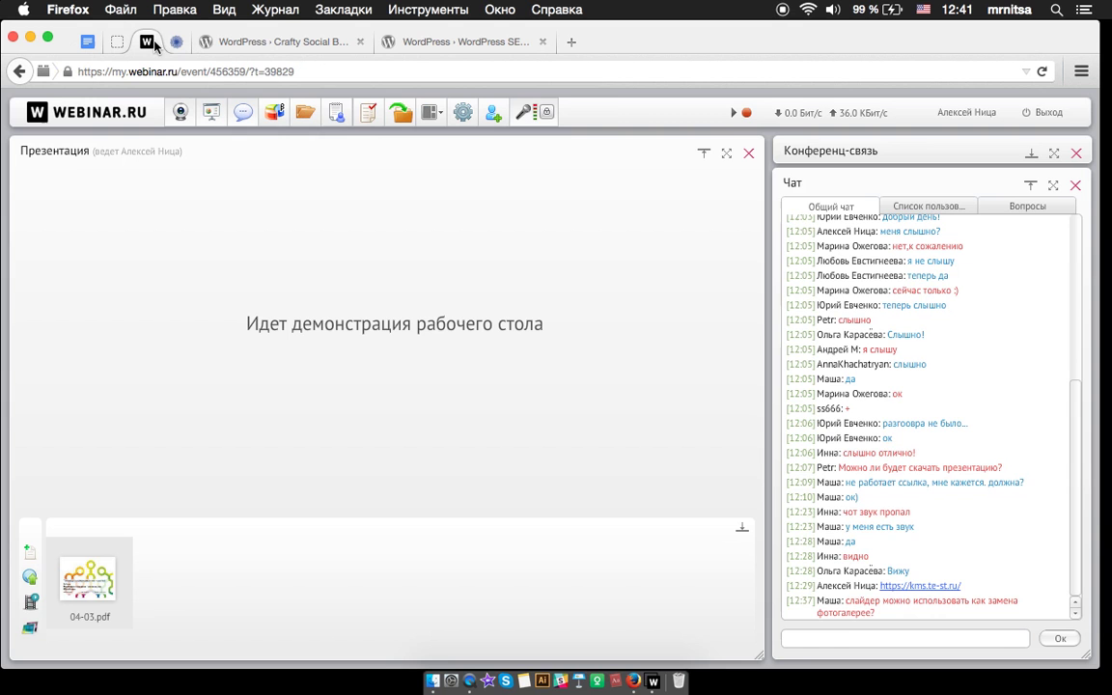
click(875, 638)
text(http://www.youtube.com/watch?v=QACpz_HJR04)
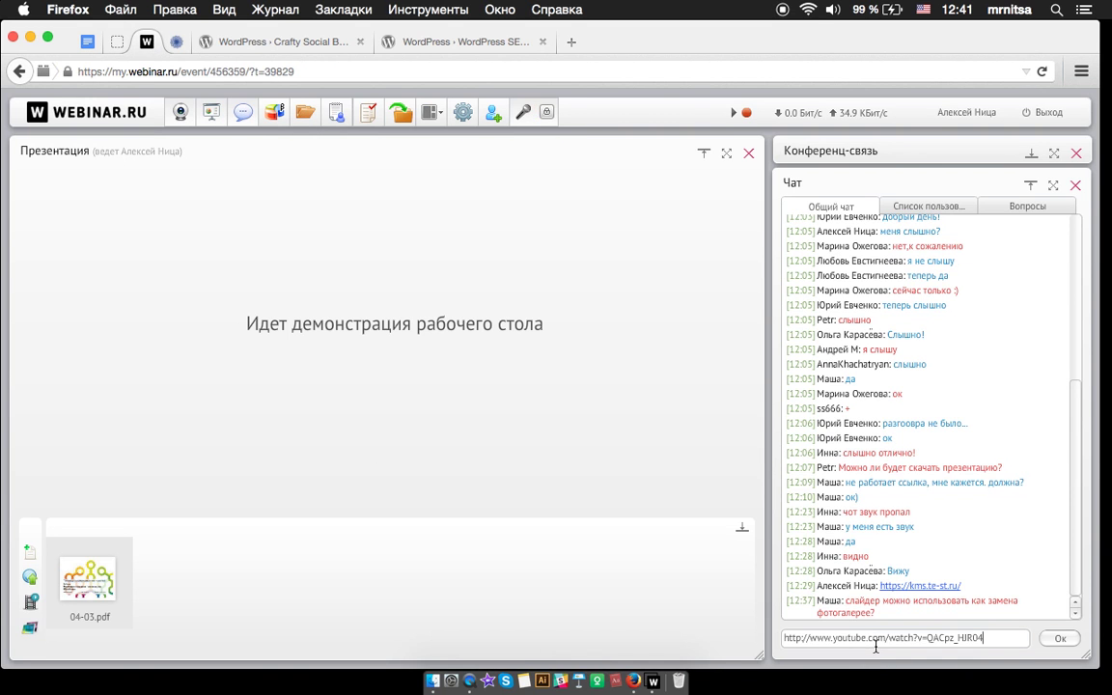
key(Return)
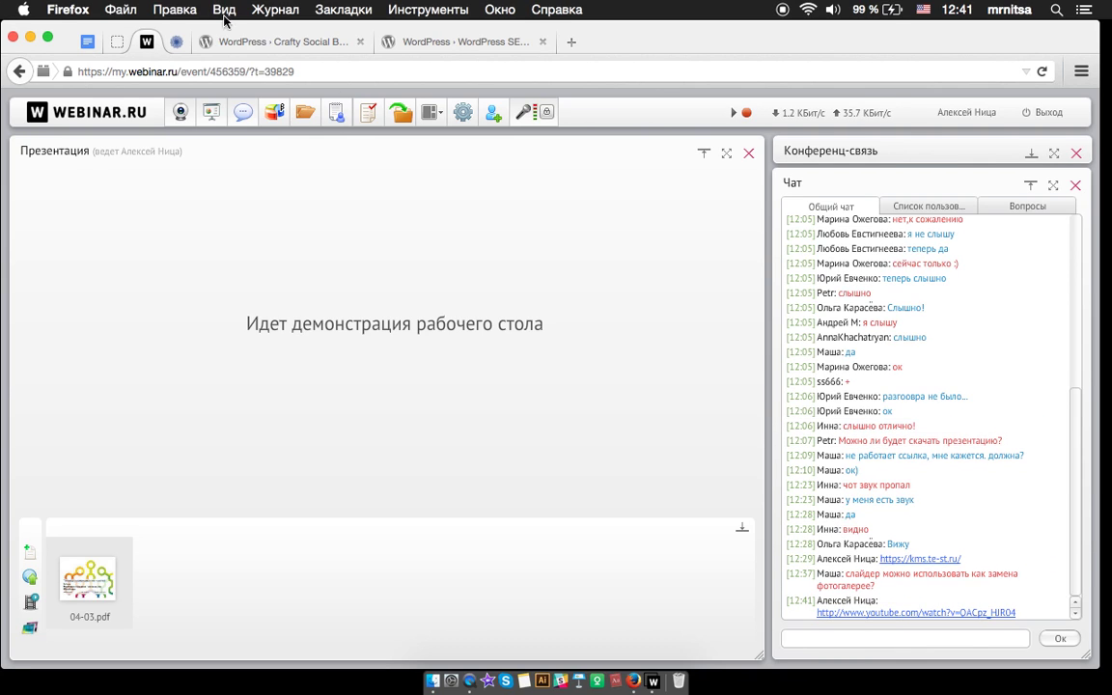
Unpin and close the tab with the Конкурс малых сайтов site
click(176, 43)
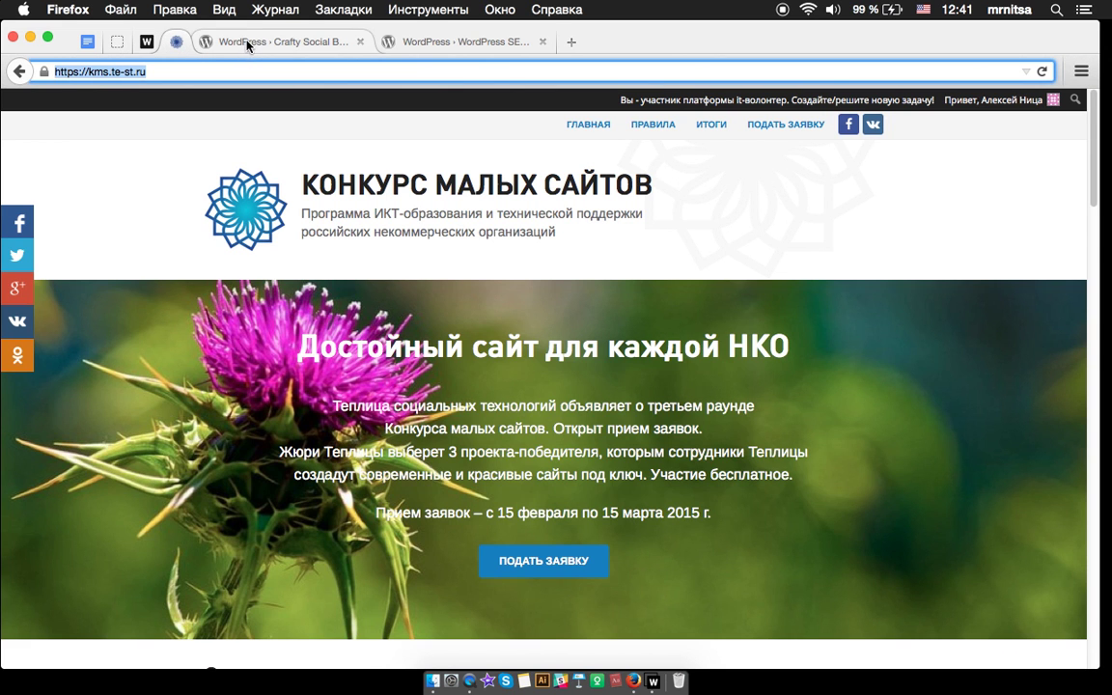
right_click(189, 49)
click(232, 81)
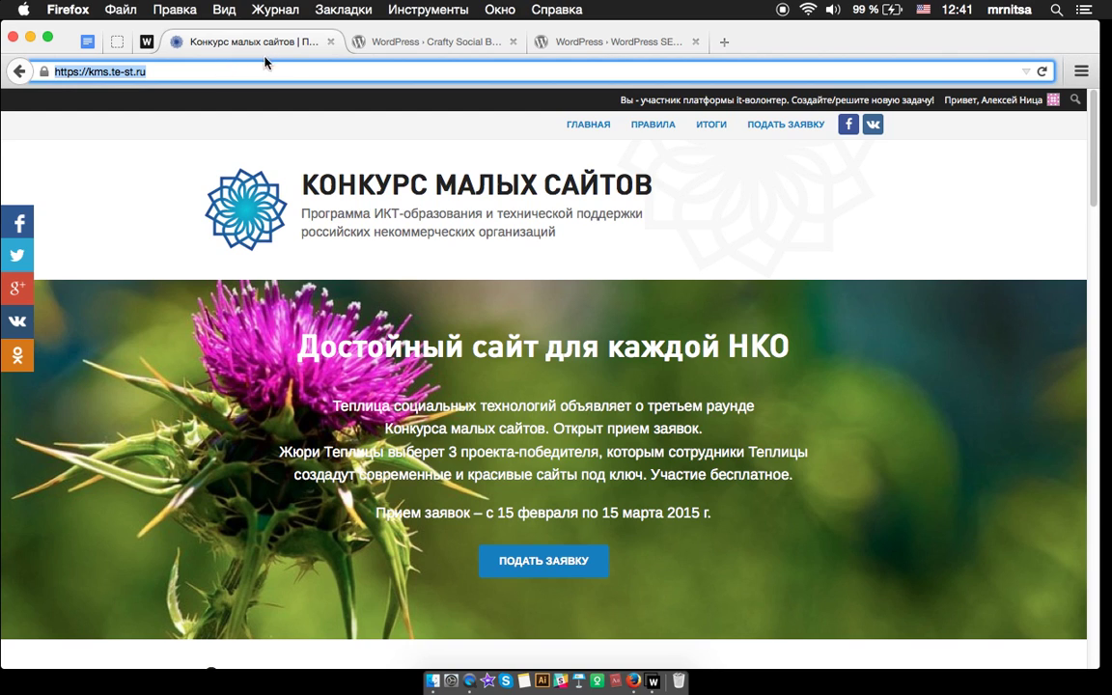
click(331, 41)
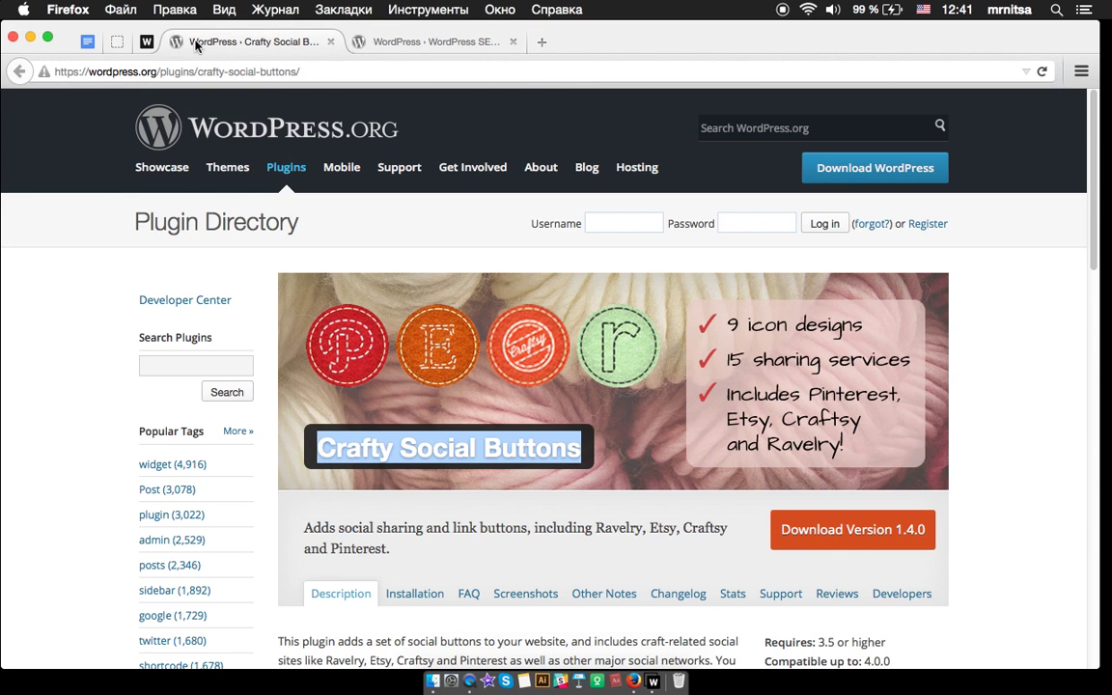
Return to the site's admin and open the editor for a new post in a separate tab
click(117, 41)
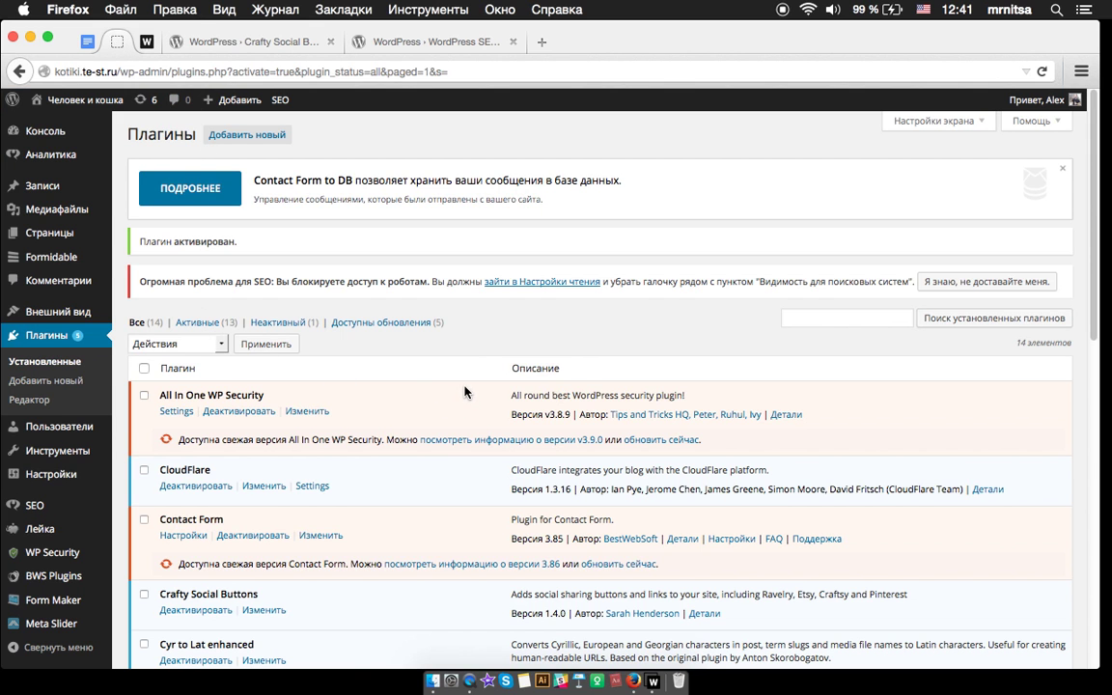
mouse_move(52, 217)
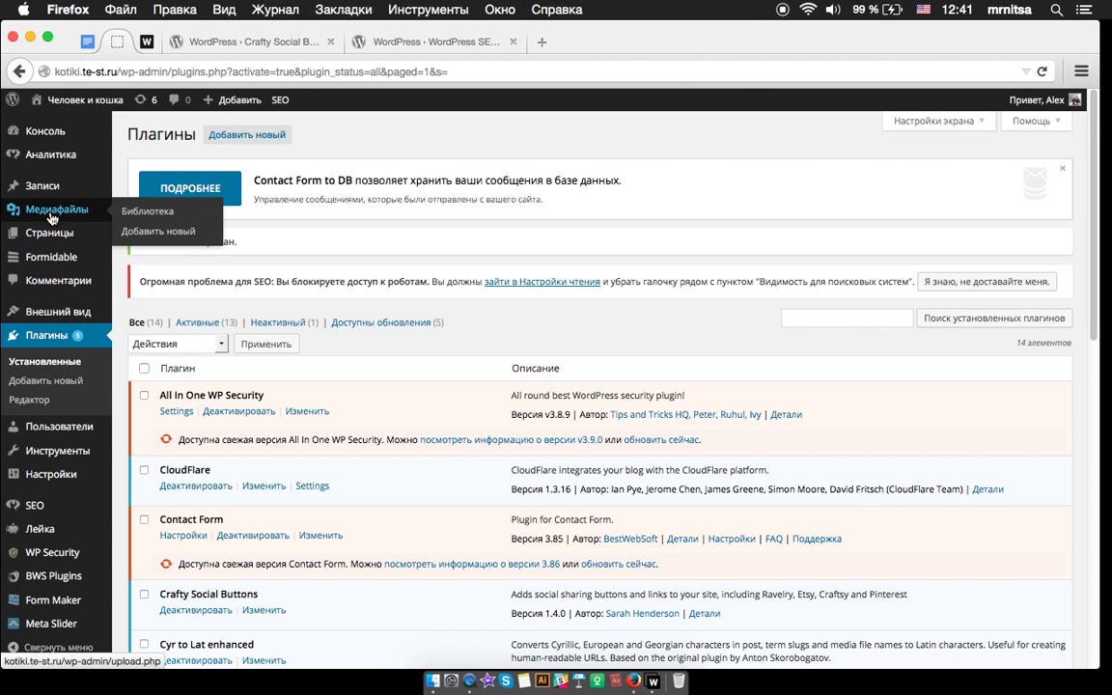
scroll(92, 434, down, 3)
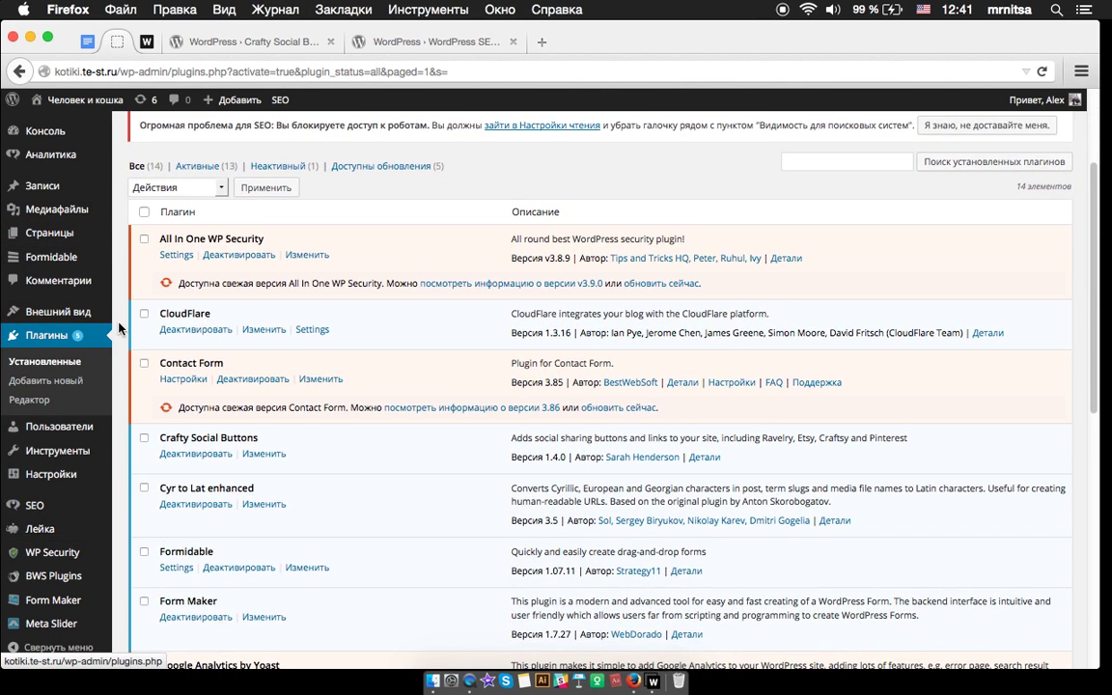
scroll(119, 329, up, 3)
mouse_move(239, 101)
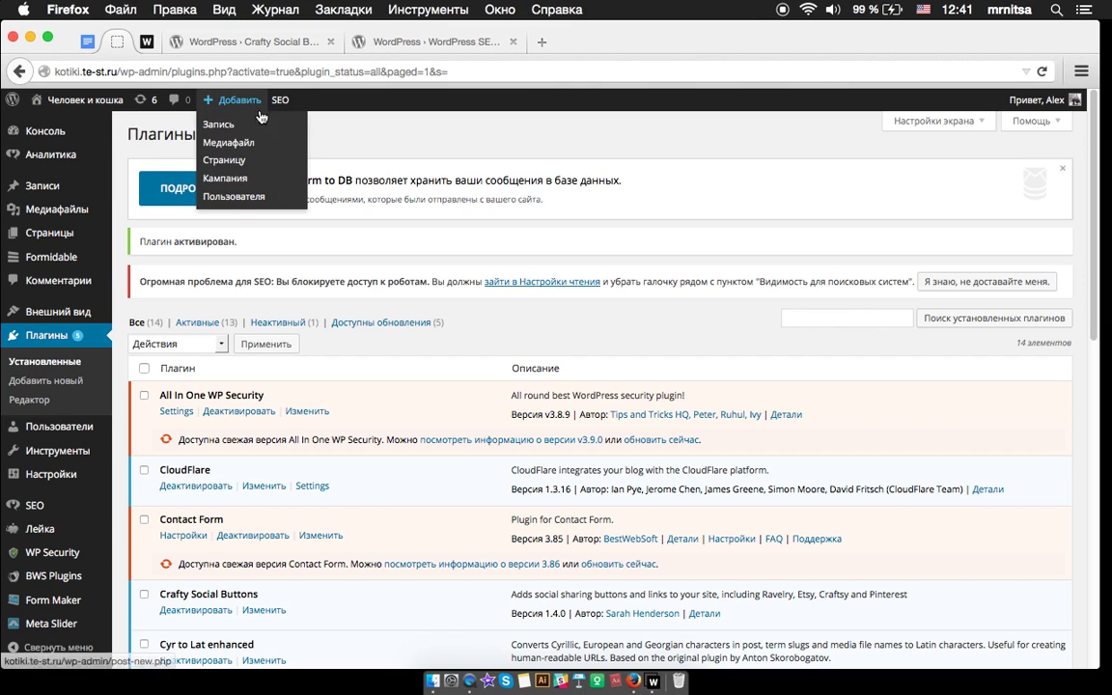
super+click(200, 118)
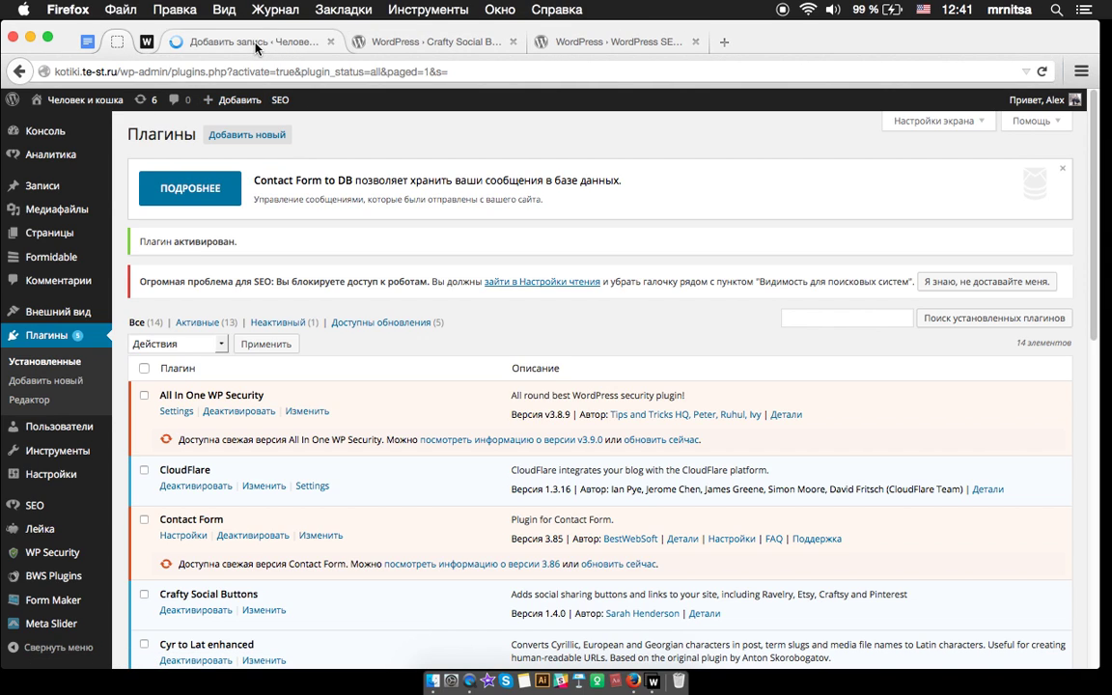
click(257, 43)
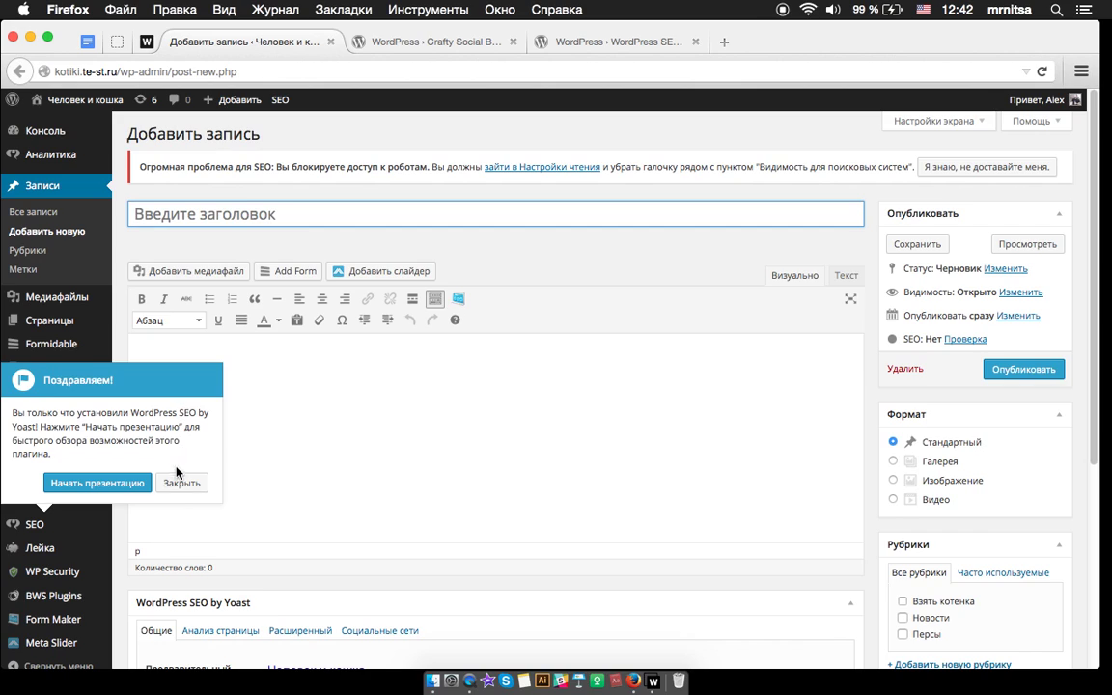
Dismiss the plugin's welcome tour and bring up the WordPress SEO by Yoast box below the post editor
click(182, 482)
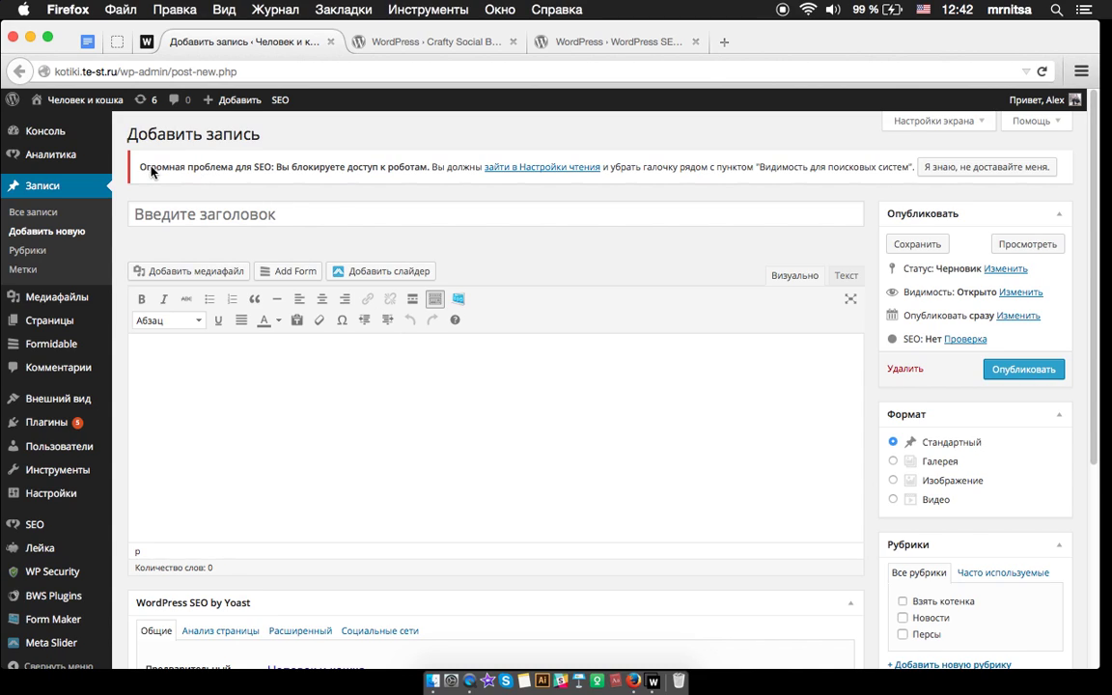
scroll(575, 416, down, 2)
scroll(575, 417, down, 3)
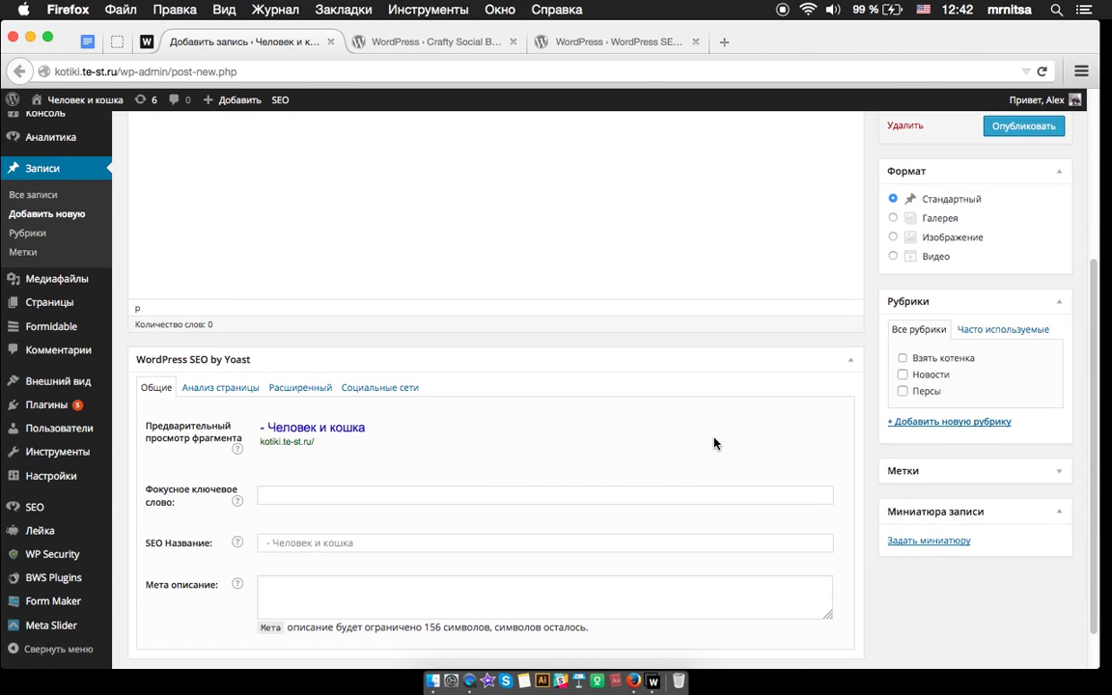
scroll(710, 438, down, 1)
scroll(709, 437, down, 1)
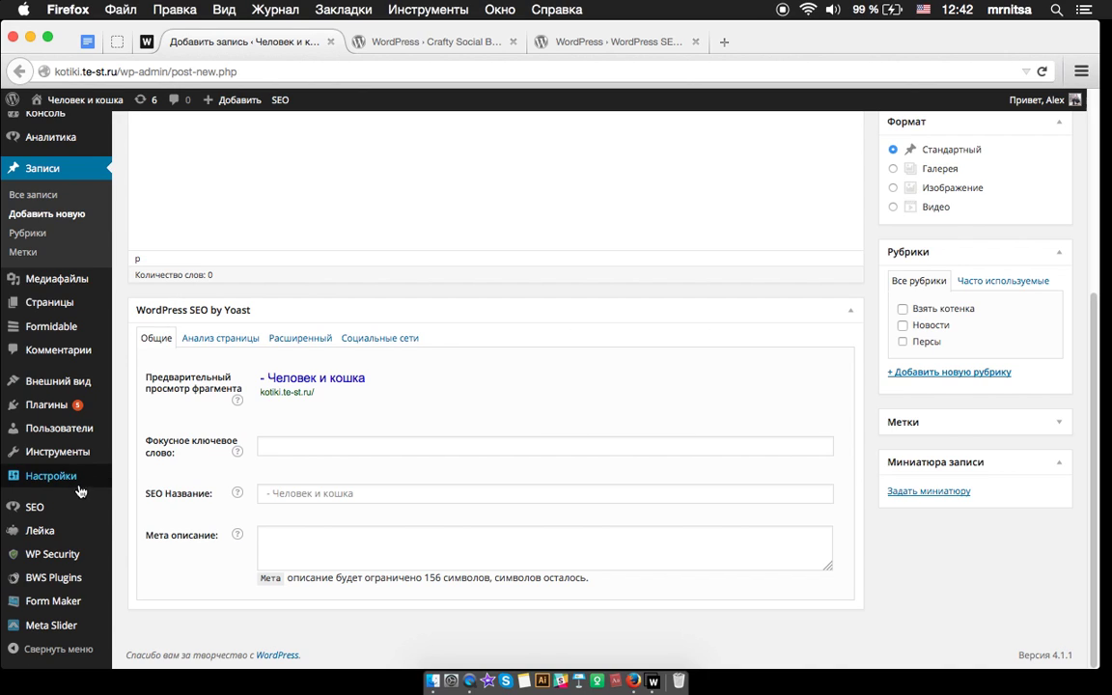
Open the Yoast SEO main settings in a new tab and go to the webmaster tools verification fields
super+click(34, 509)
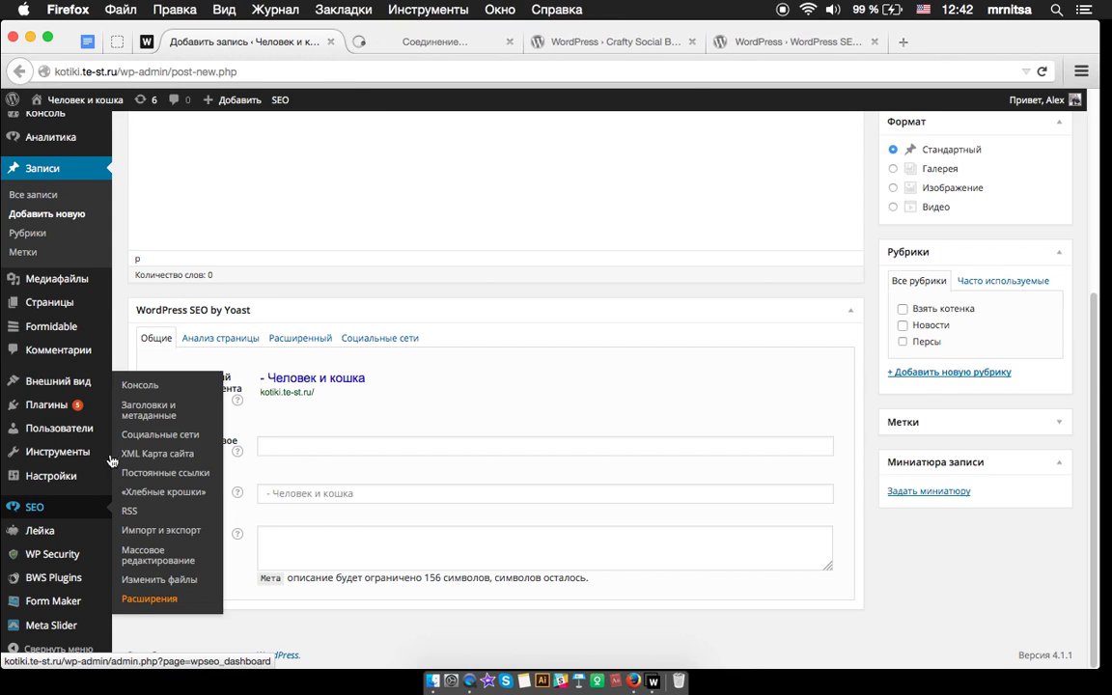
click(445, 44)
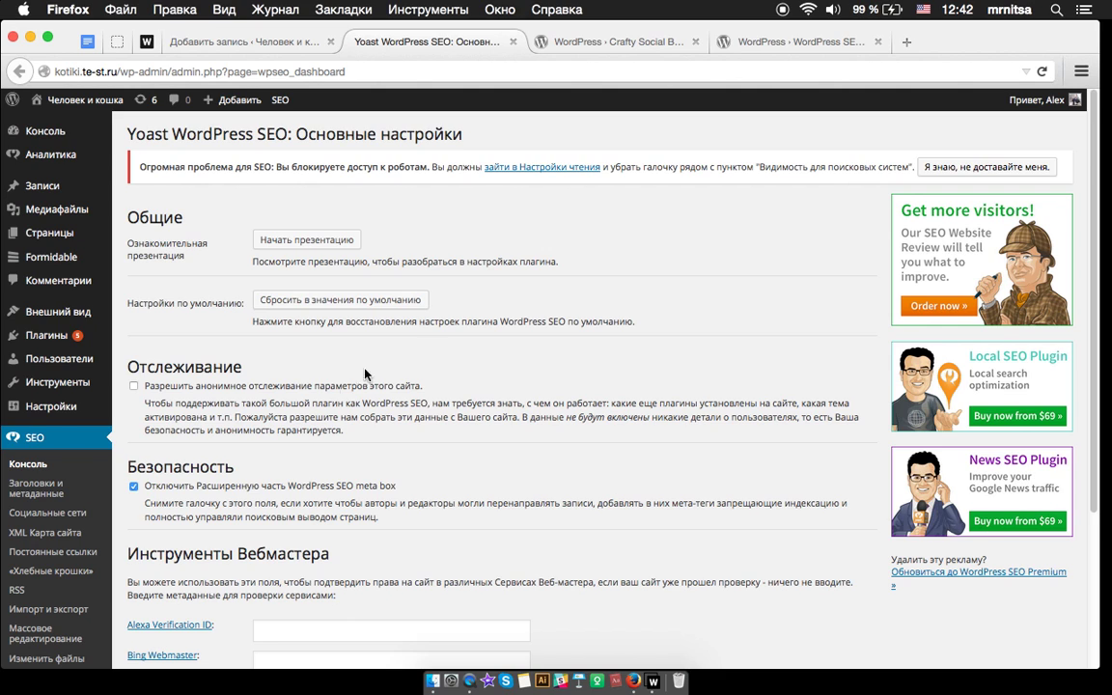
scroll(599, 383, down, 3)
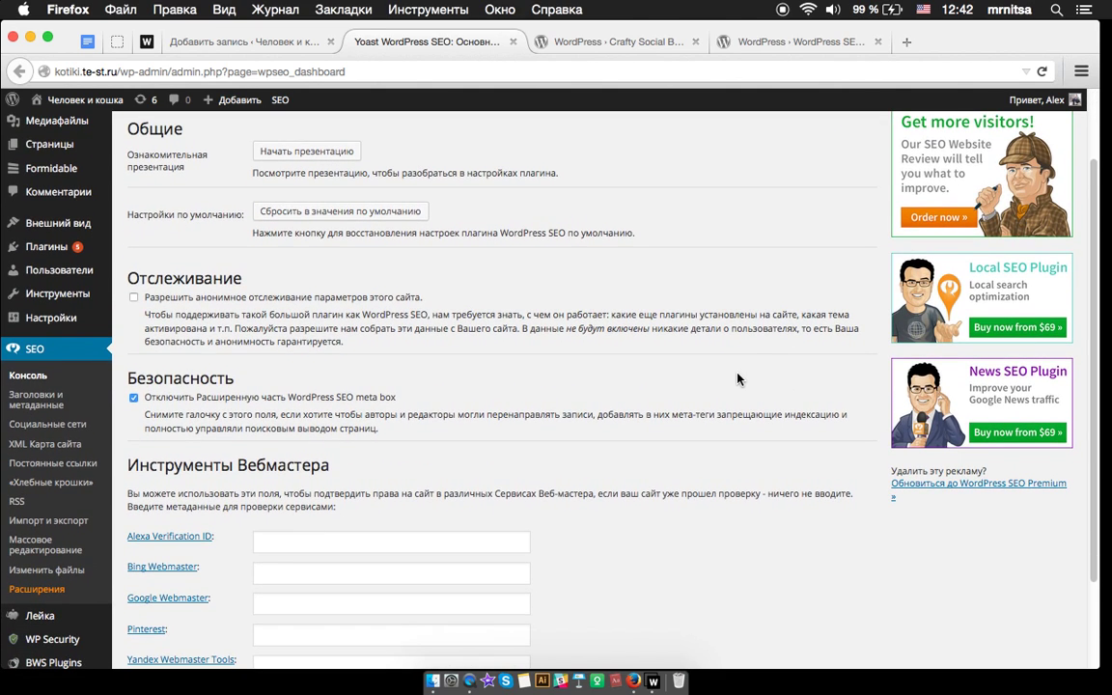
scroll(739, 319, down, 3)
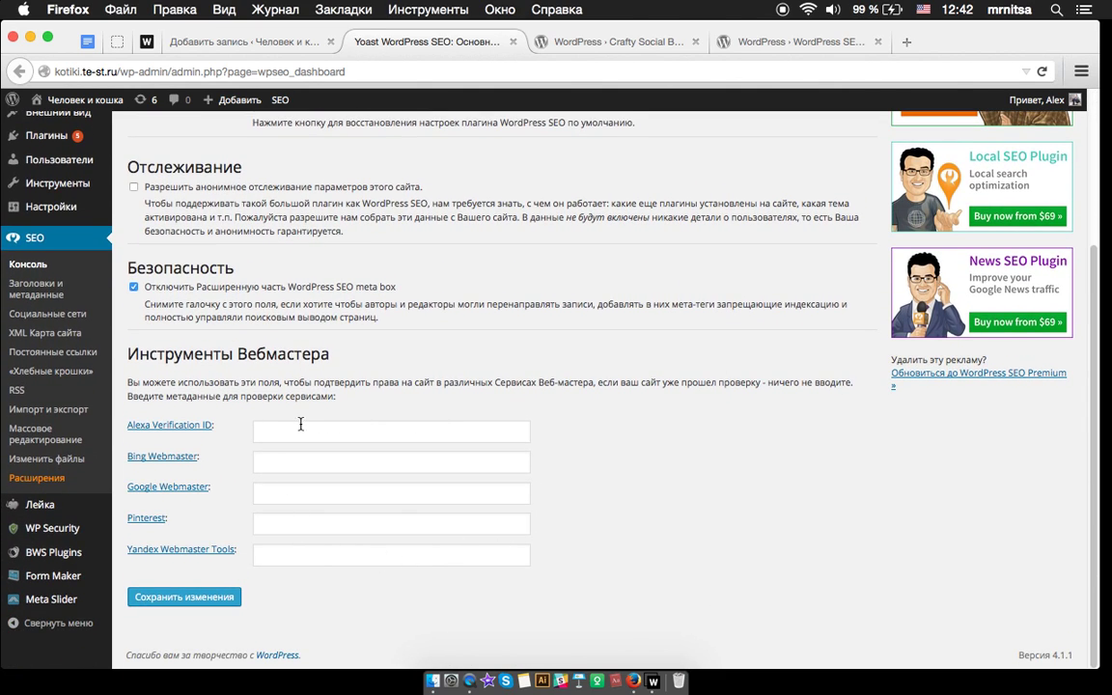
Open the Yoast titles and metadata settings and look through the home page, post type and taxonomy templates
scroll(492, 454, up, 6)
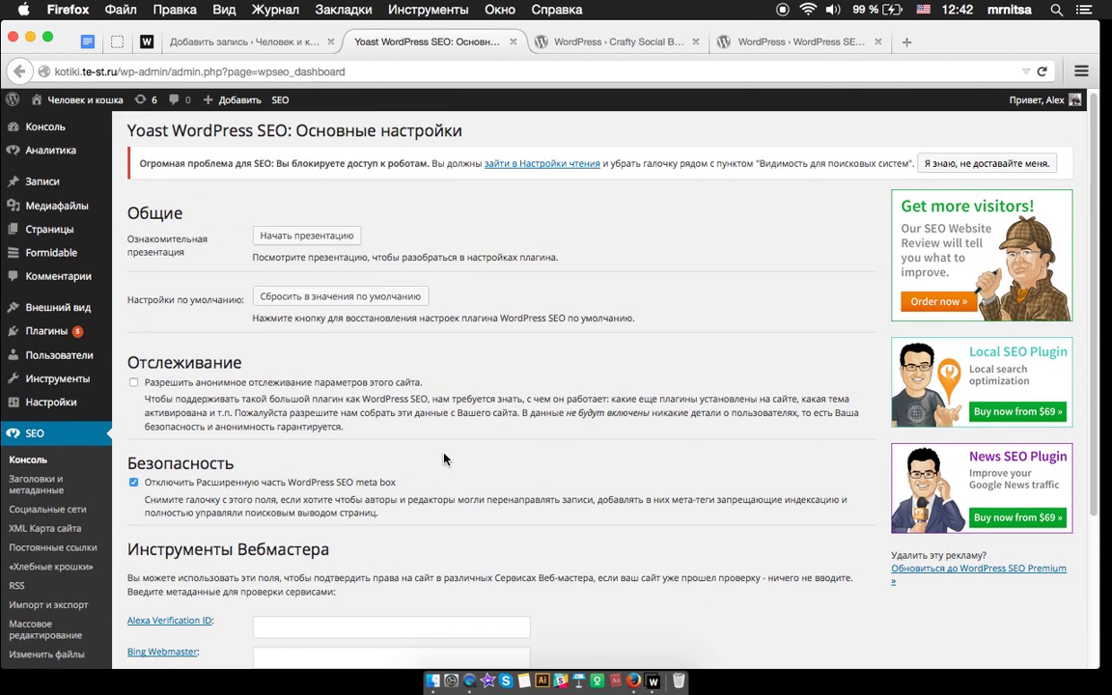
click(44, 486)
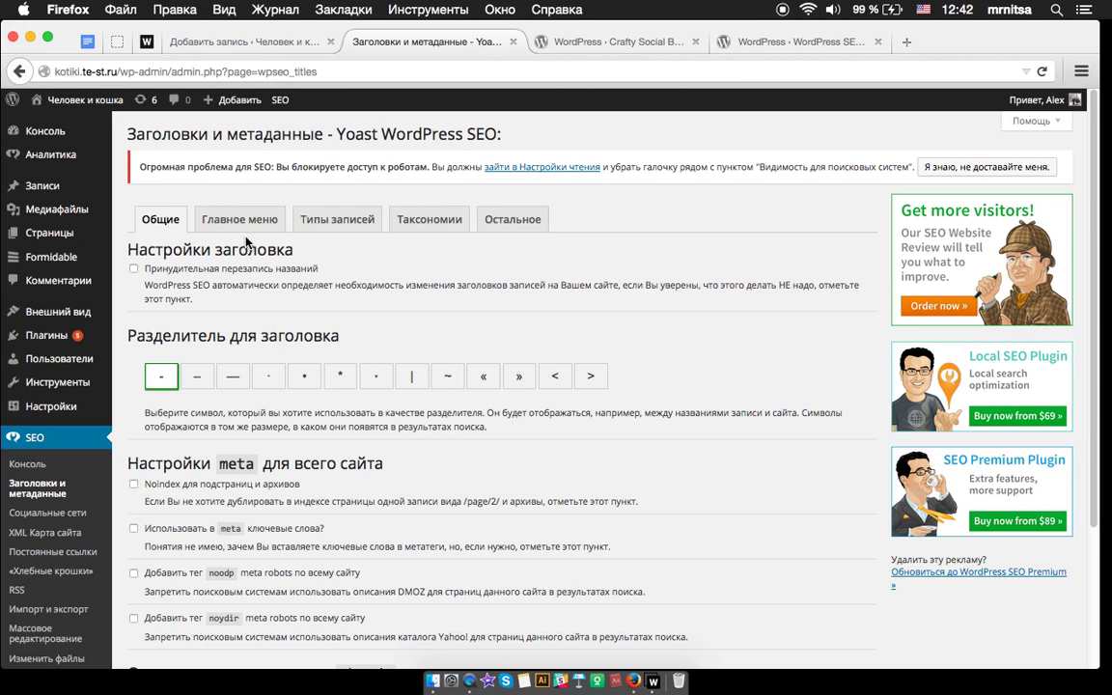
click(223, 220)
click(339, 221)
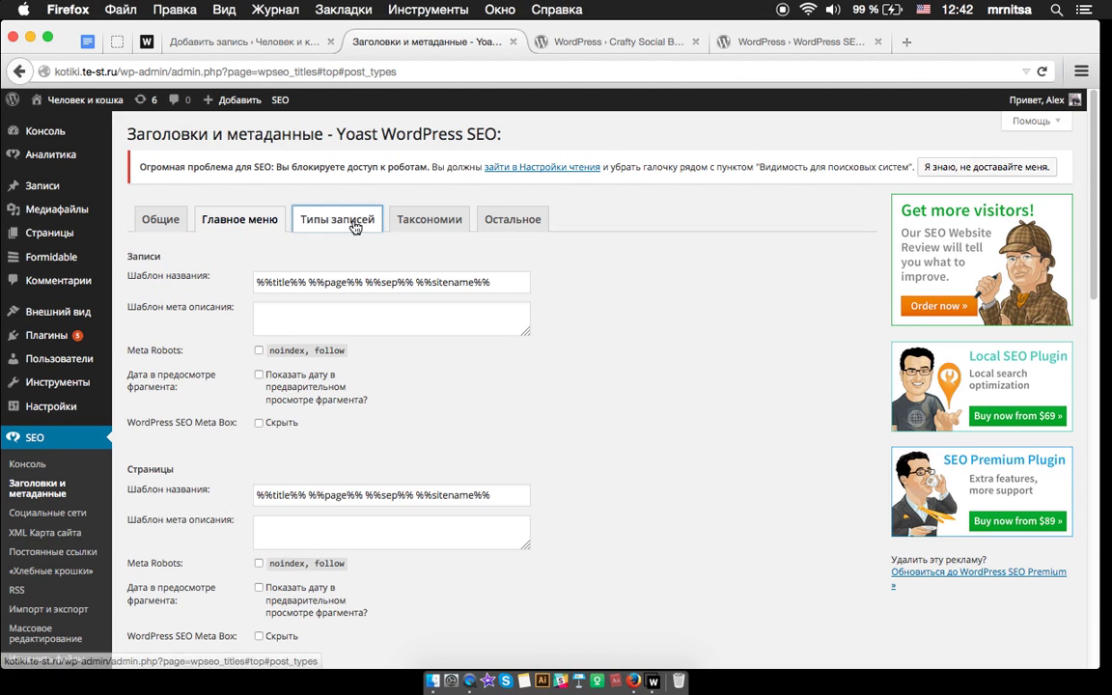
click(445, 229)
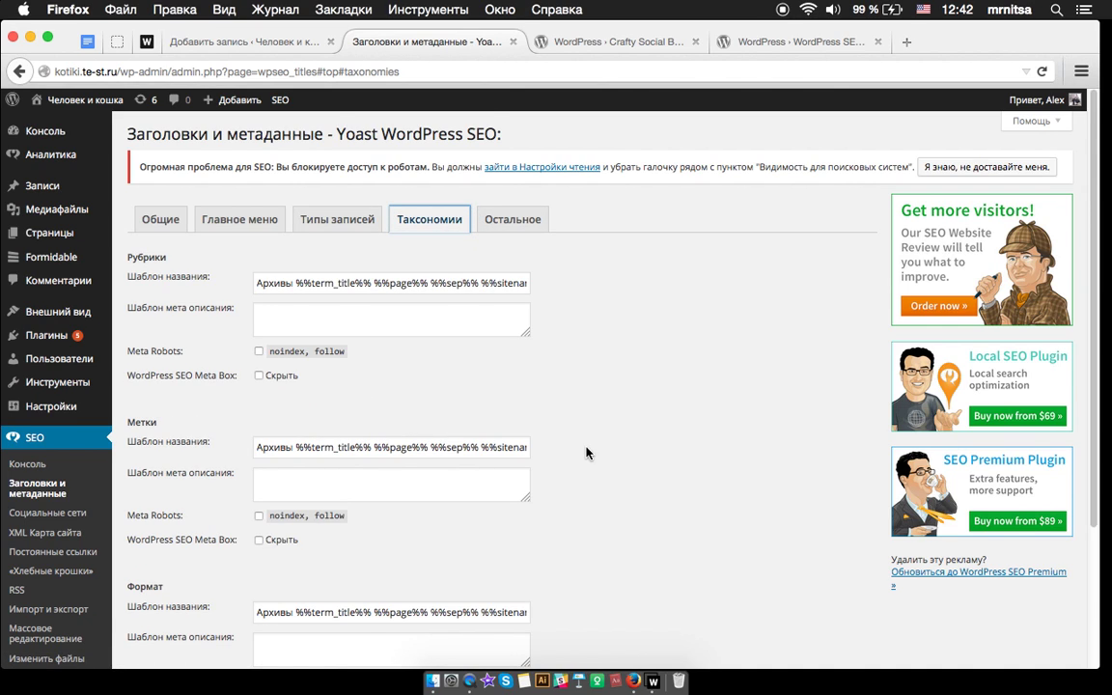
scroll(261, 476, down, 2)
View the Yoast social networks settings, followed by the XML sitemap settings
click(39, 461)
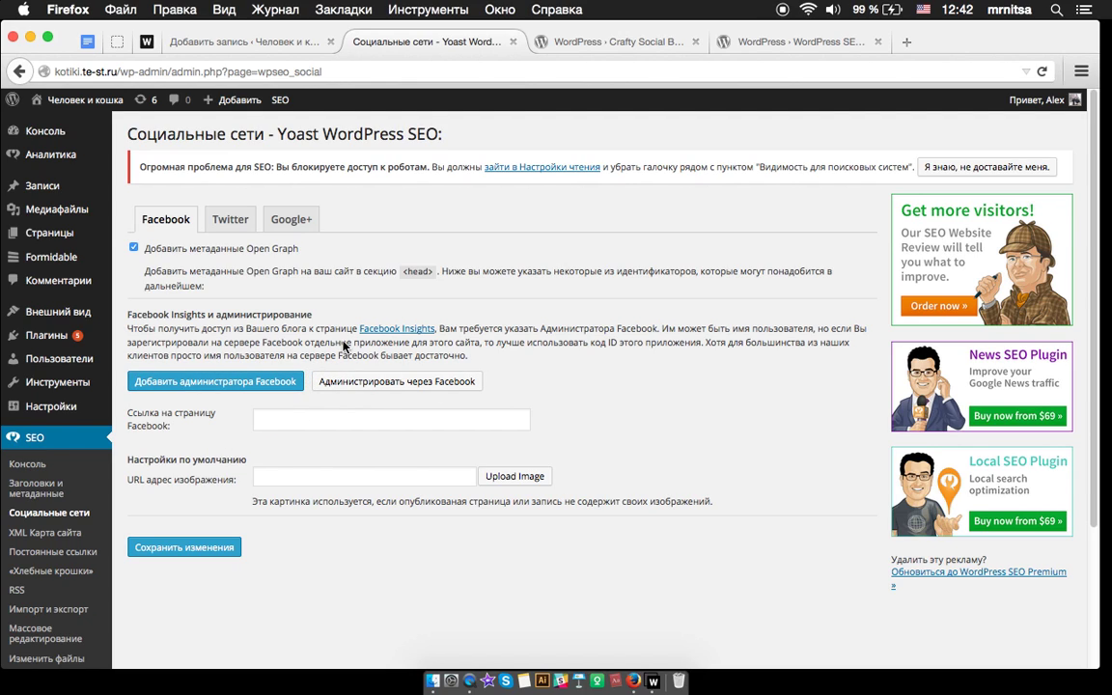
click(70, 535)
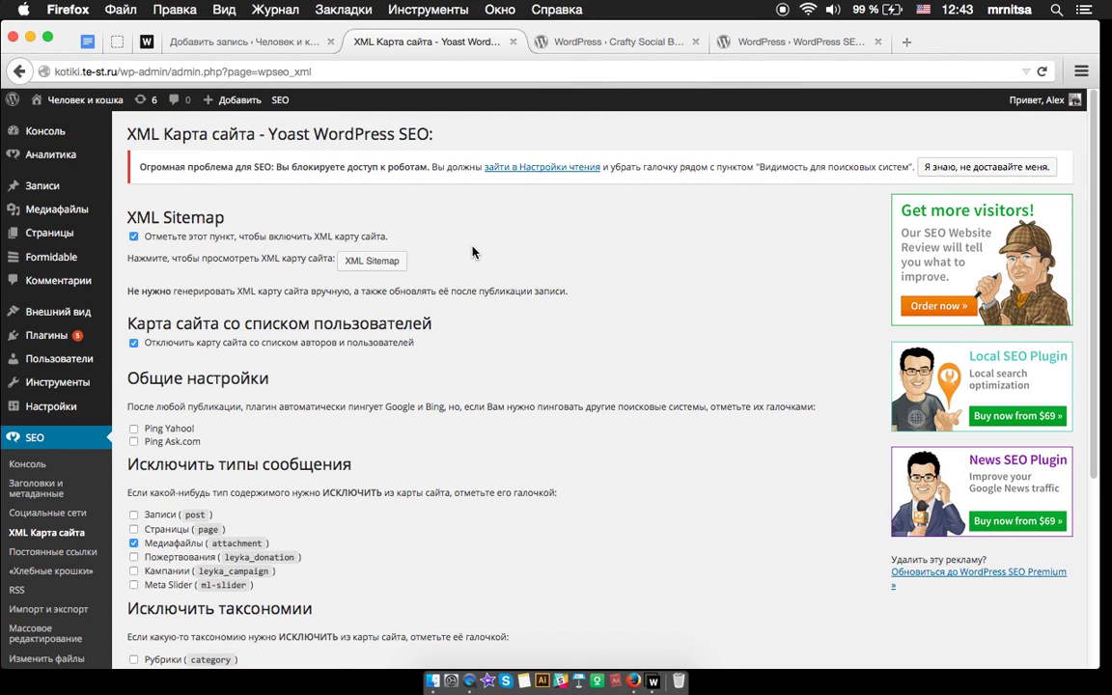
click(87, 41)
click(589, 348)
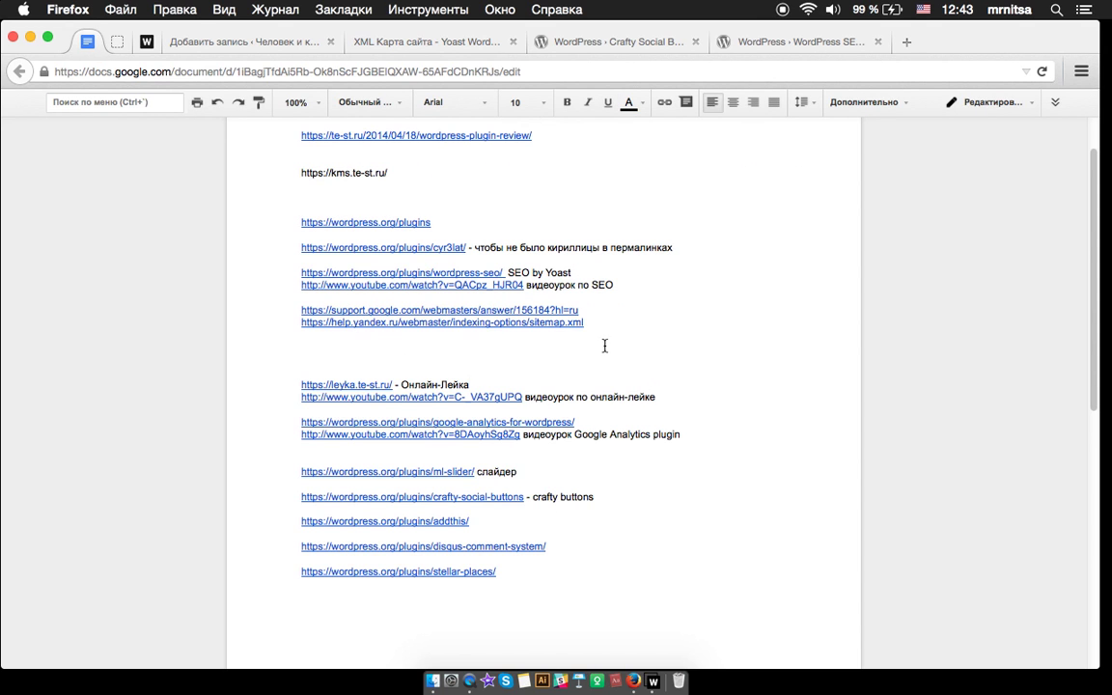
drag(580, 310, 308, 314)
key(super+c)
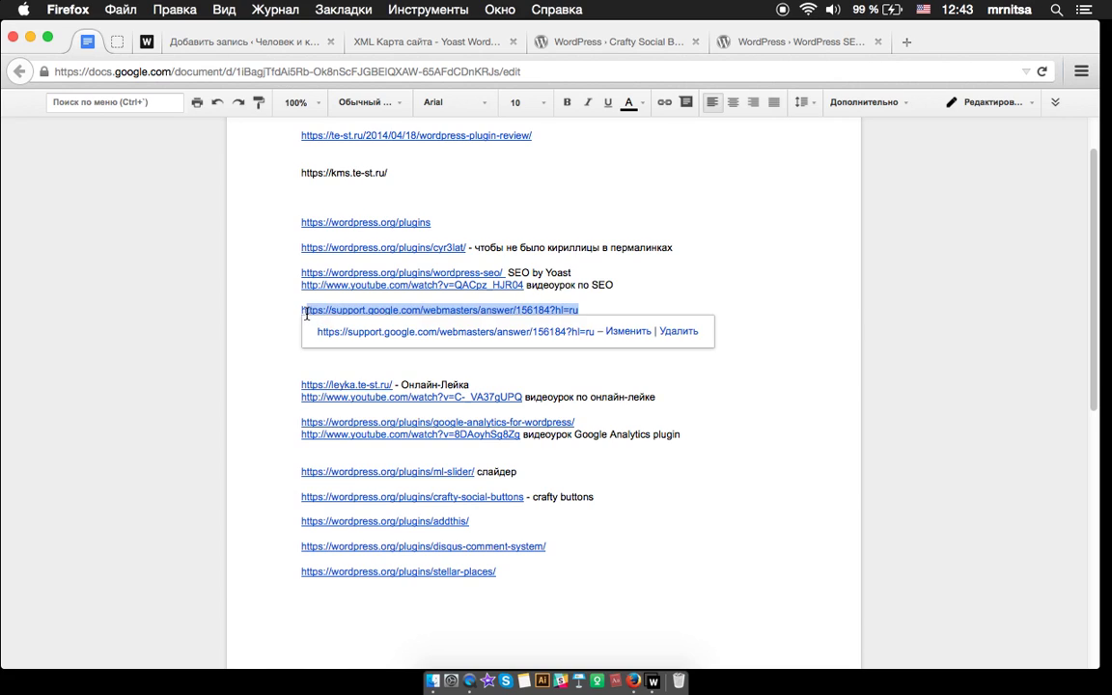
click(146, 41)
click(881, 640)
key(super+v)
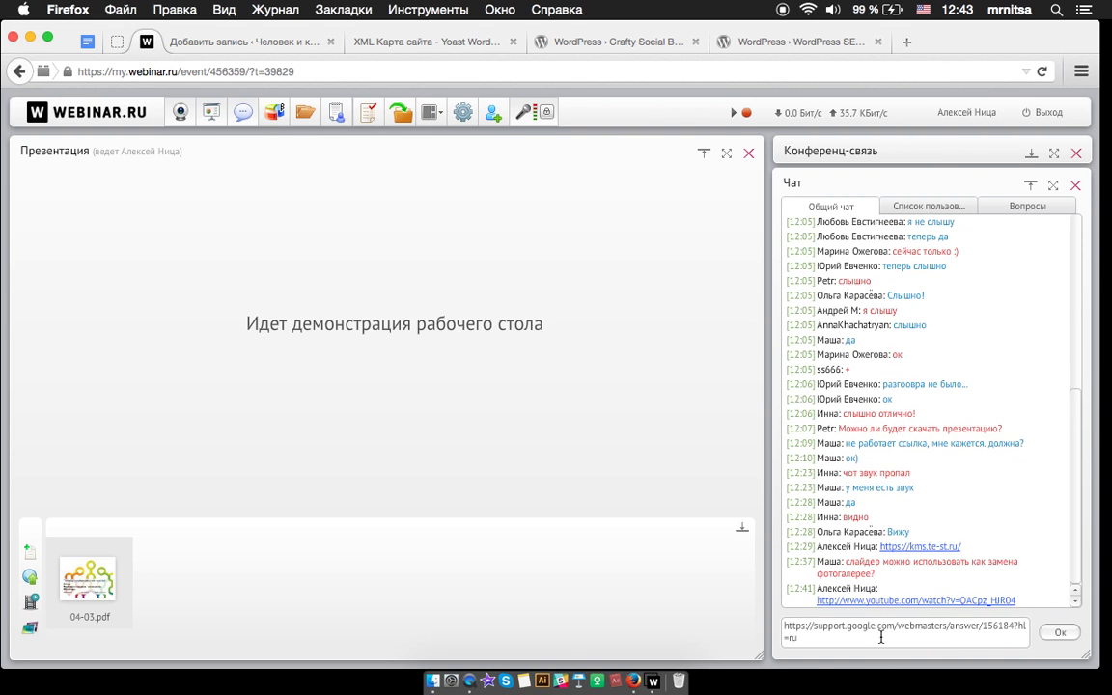
key(Return)
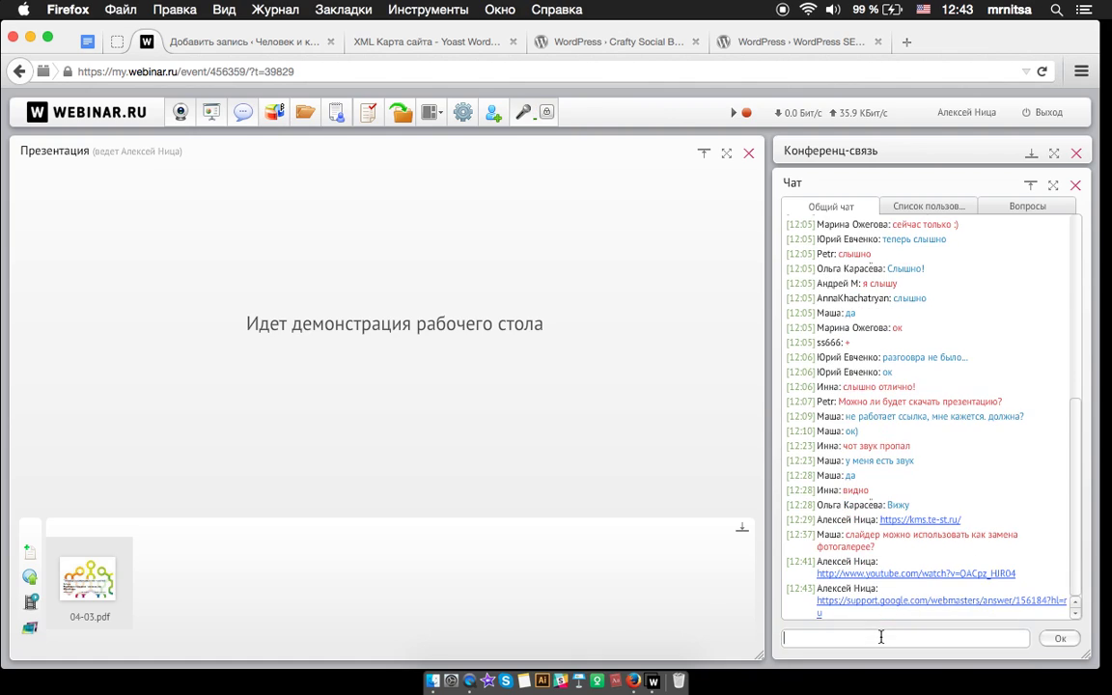
click(85, 42)
drag(585, 324, 297, 317)
key(super+c)
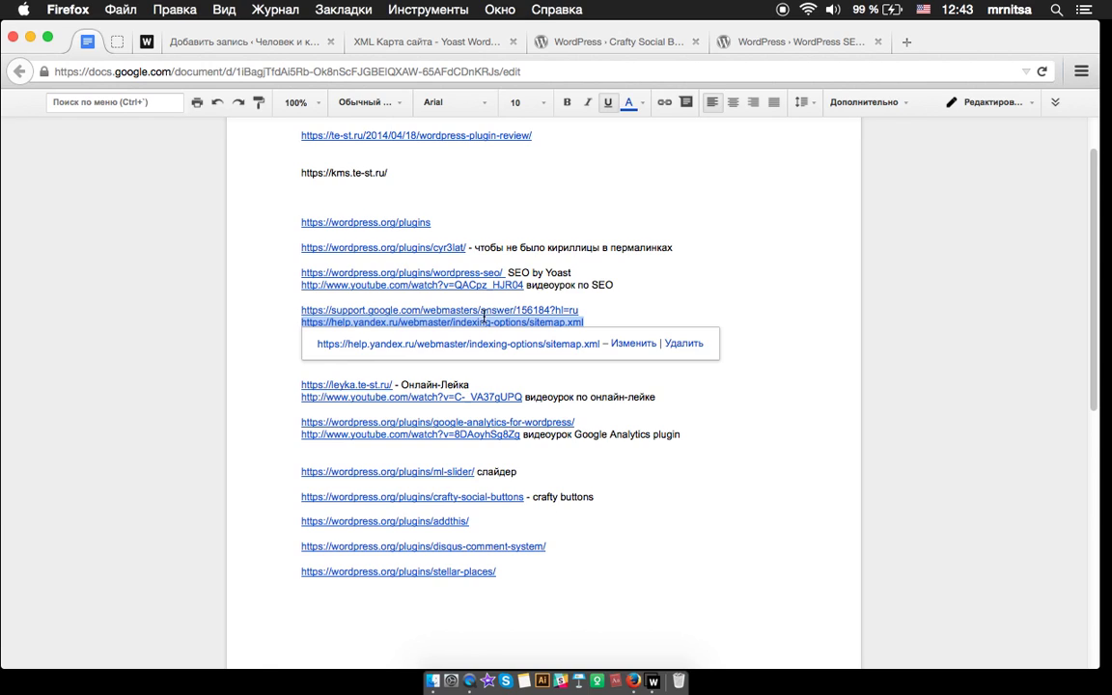
click(146, 42)
click(842, 638)
key(super+v)
key(Return)
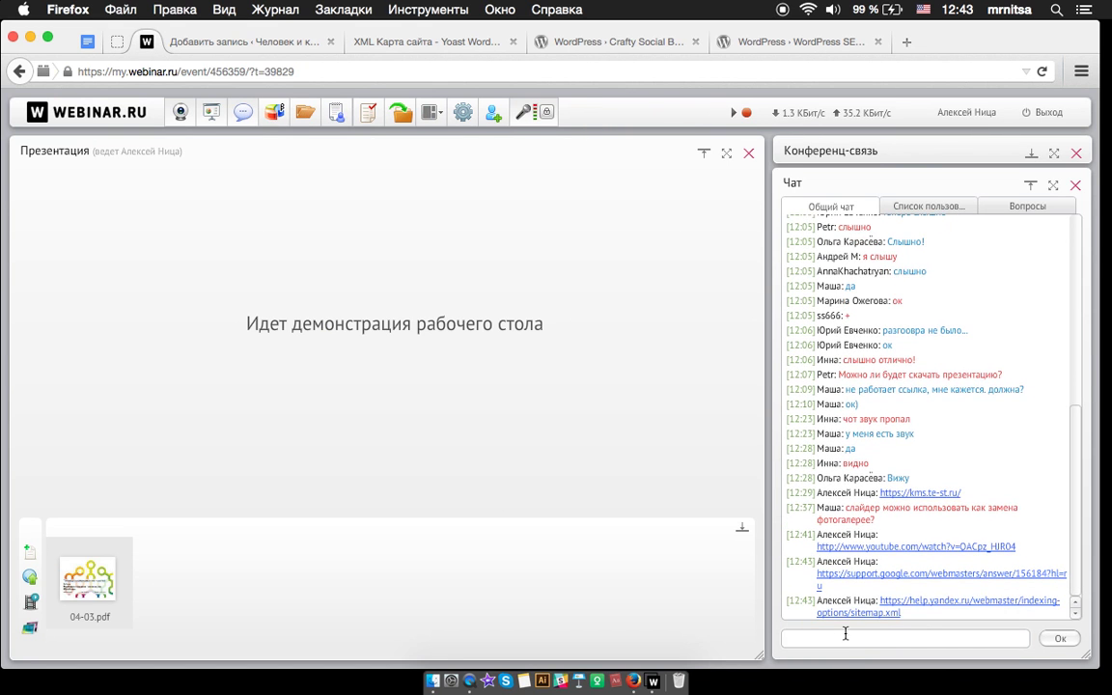
Return to the Yoast XML sitemap settings, view the site's generated XML sitemap and close its tab
click(265, 42)
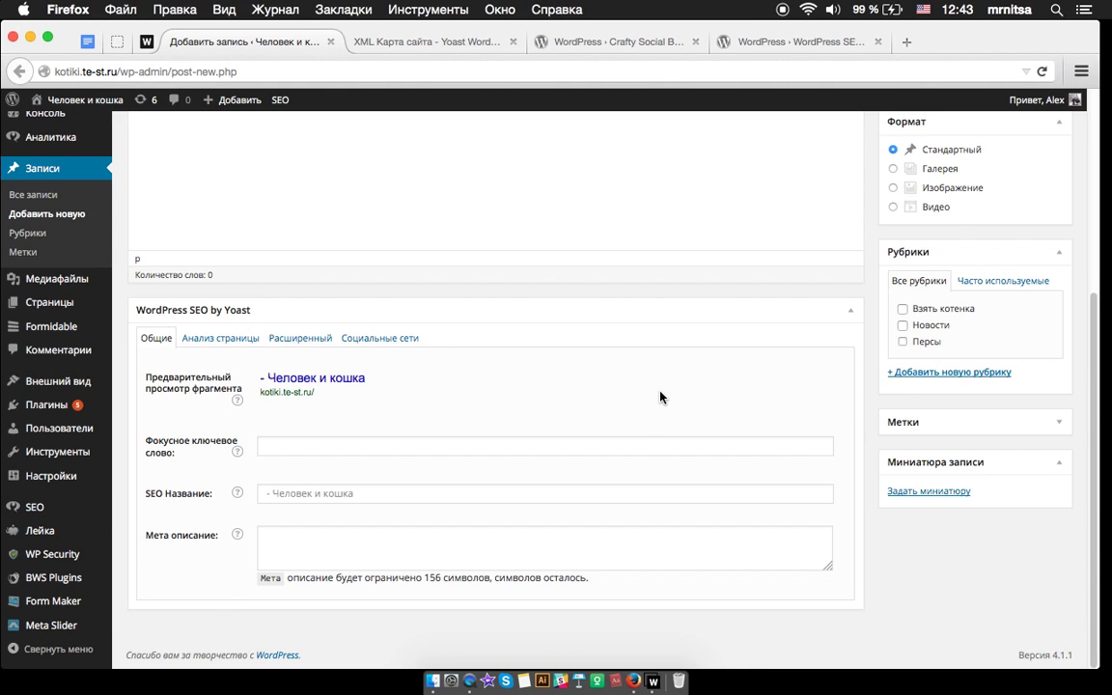
click(466, 45)
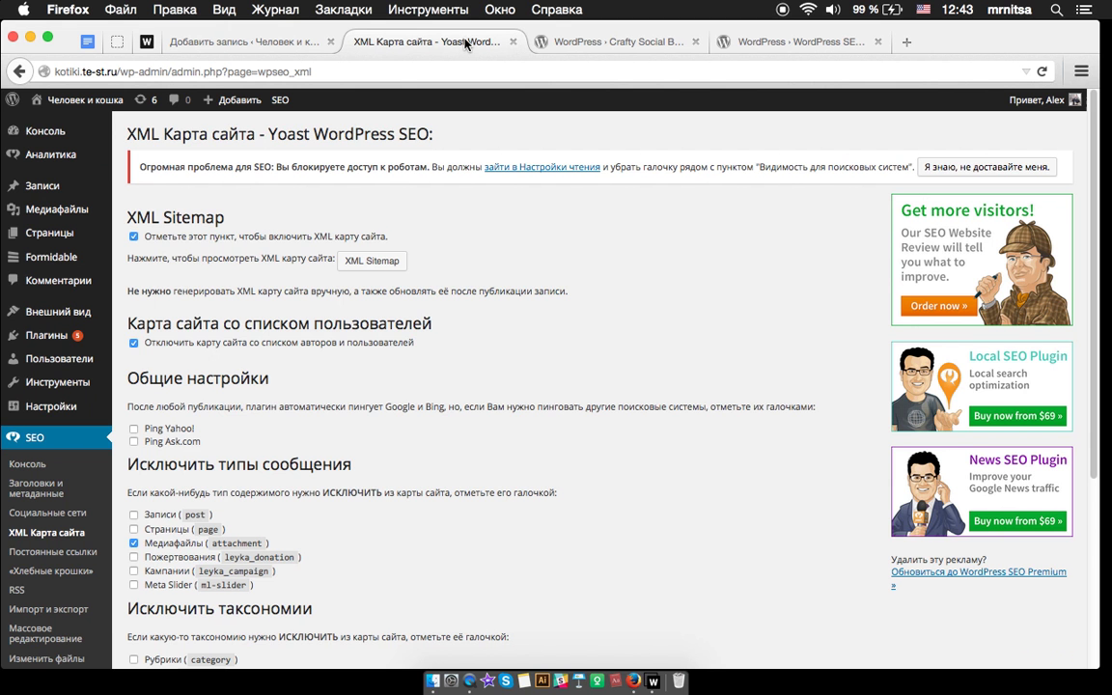
click(374, 263)
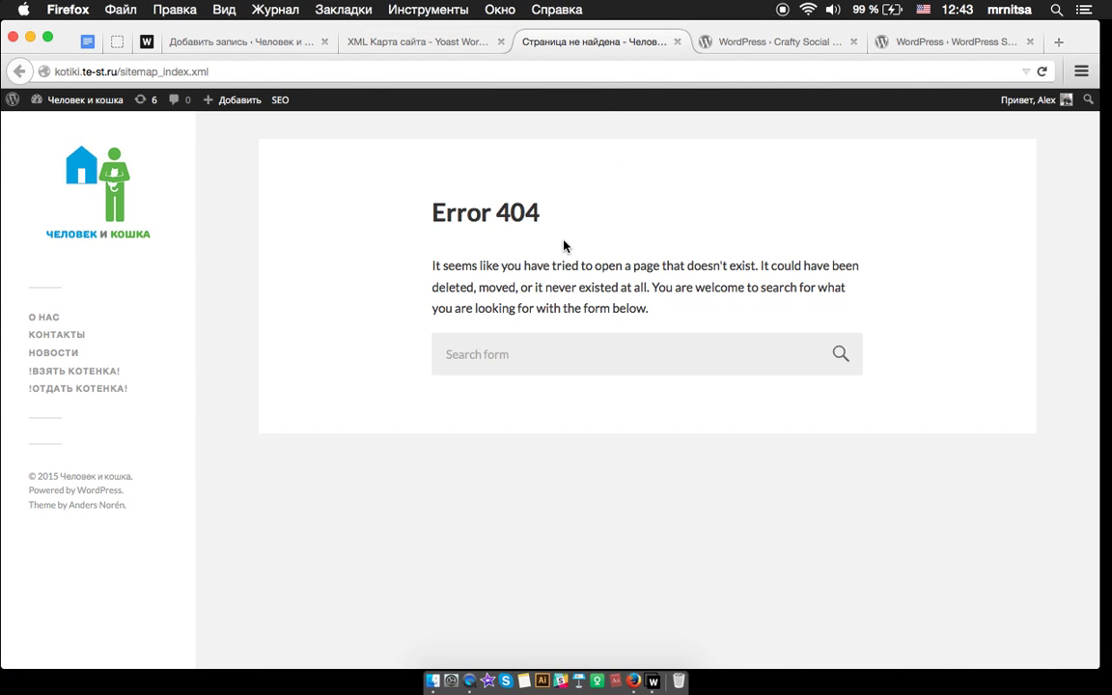
click(678, 41)
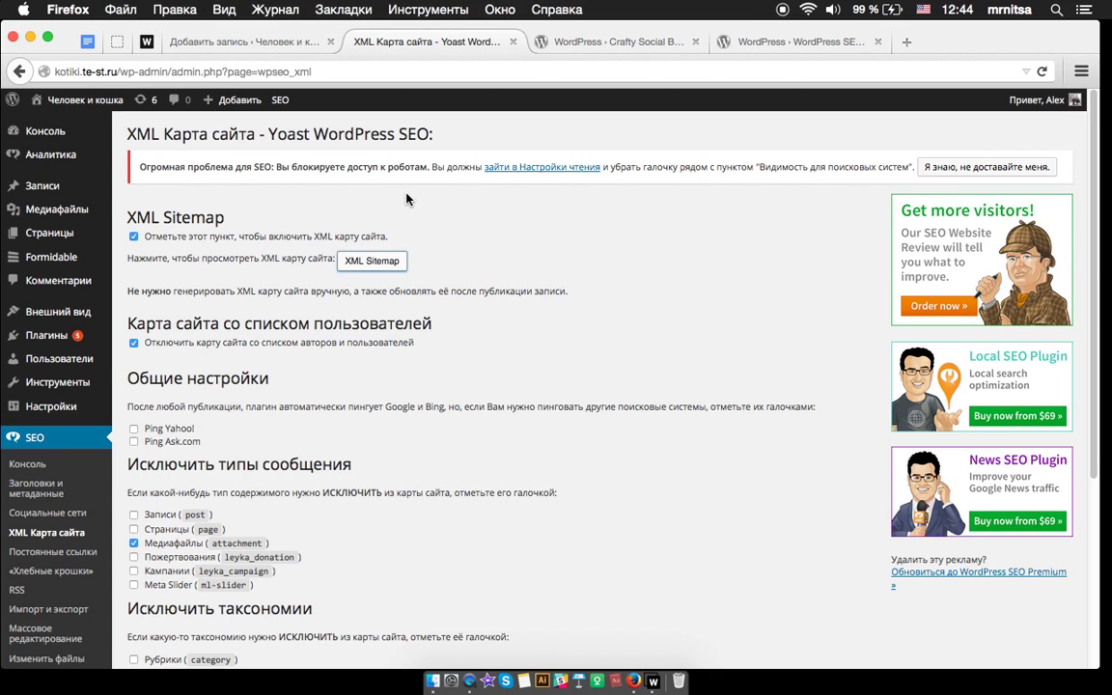
Open the site's reading settings in a new tab, turn off the request that search engines not index the site, and save
super+click(542, 169)
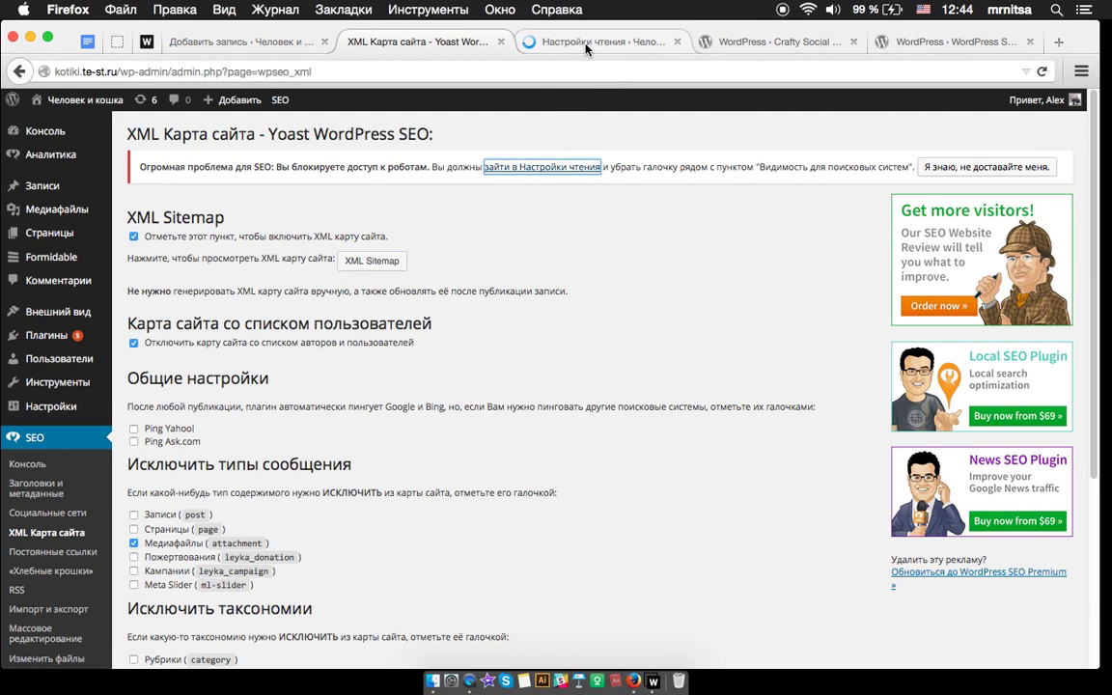
click(526, 42)
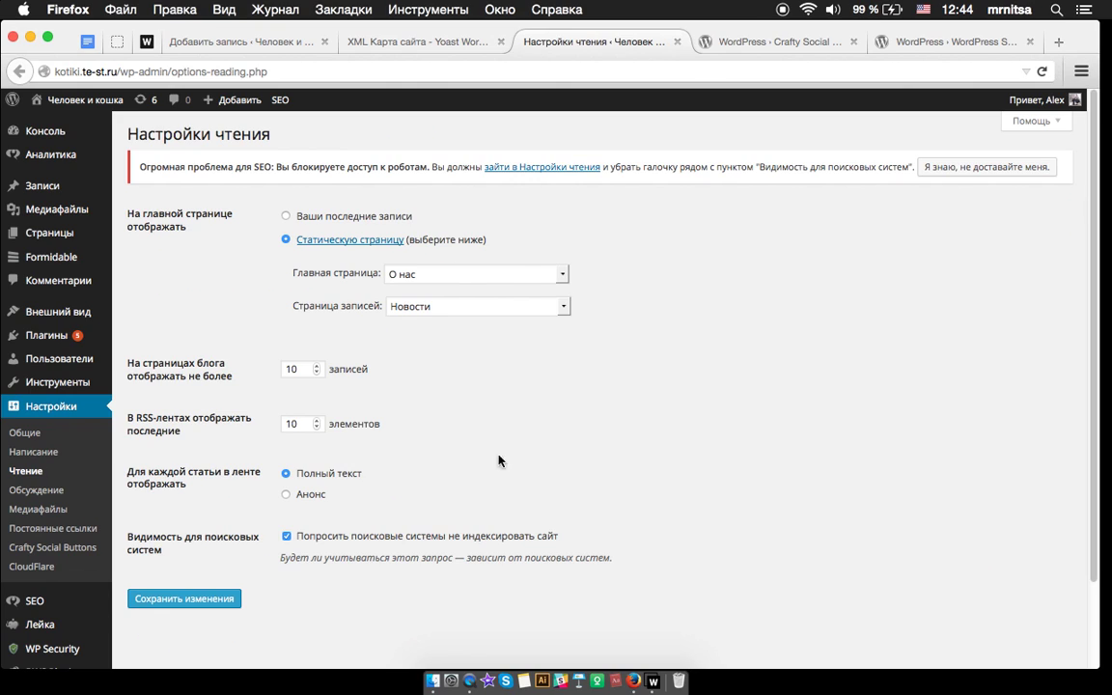
scroll(474, 472, down, 3)
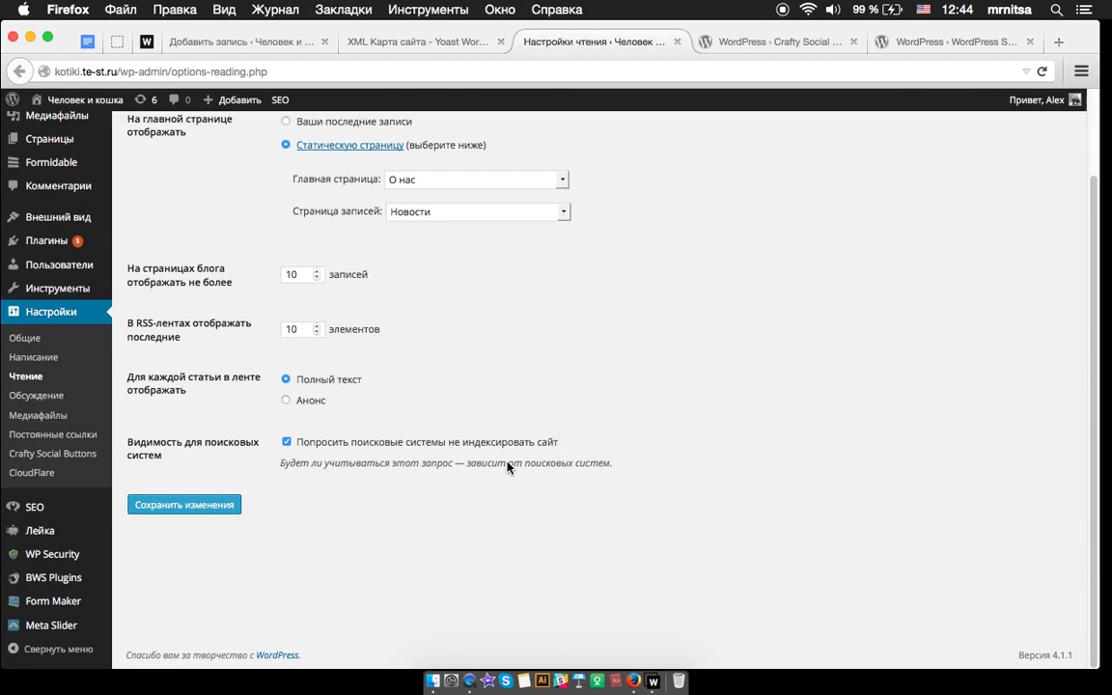
click(286, 441)
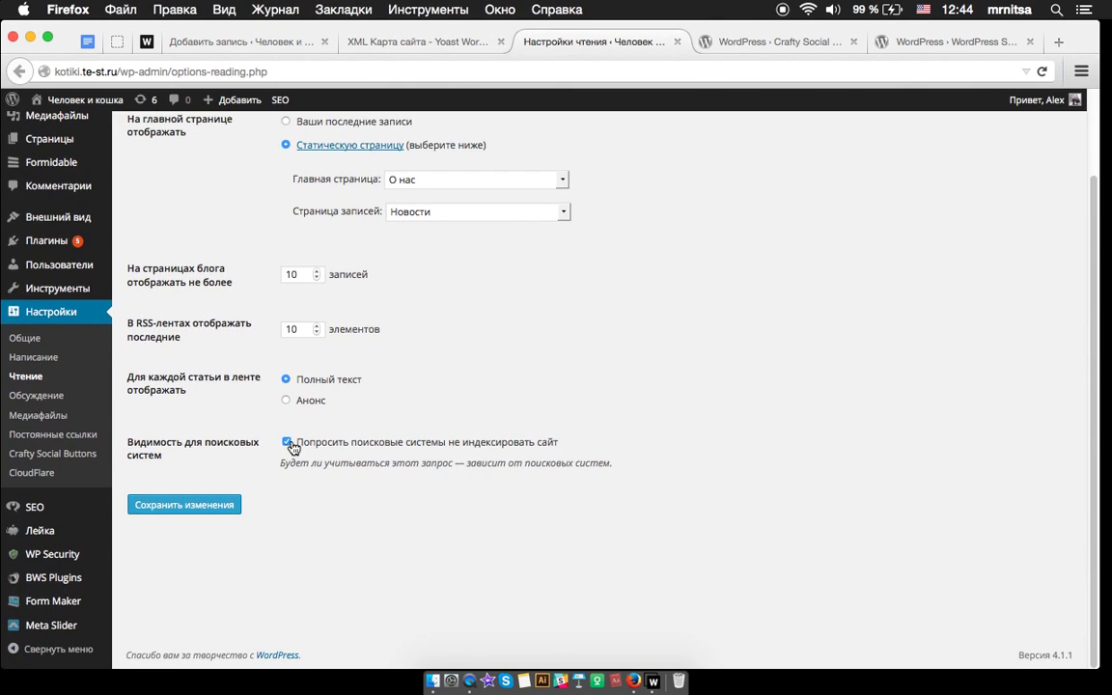
click(218, 506)
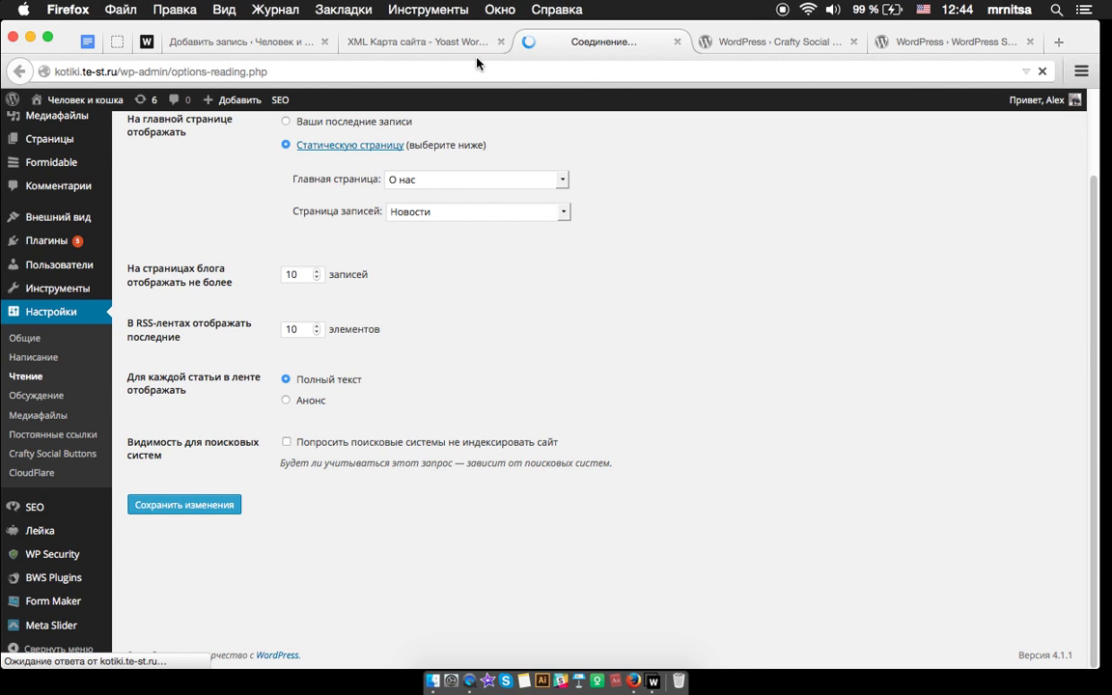
Go back to the XML sitemap settings, check the sitemap page again and close it
click(440, 41)
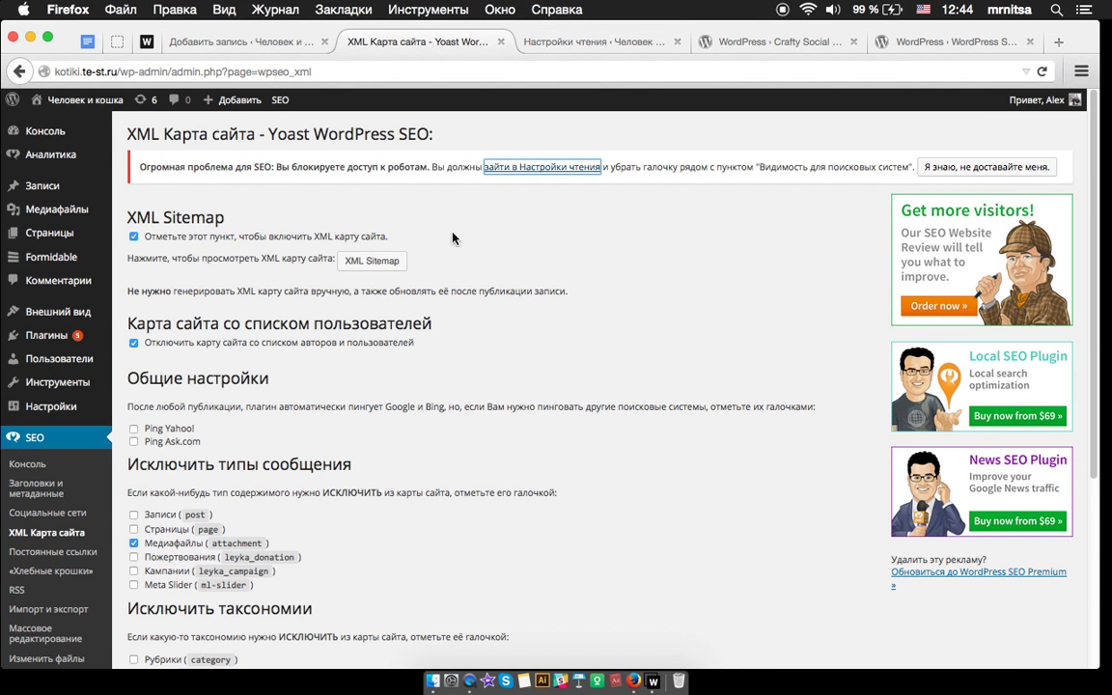
click(370, 260)
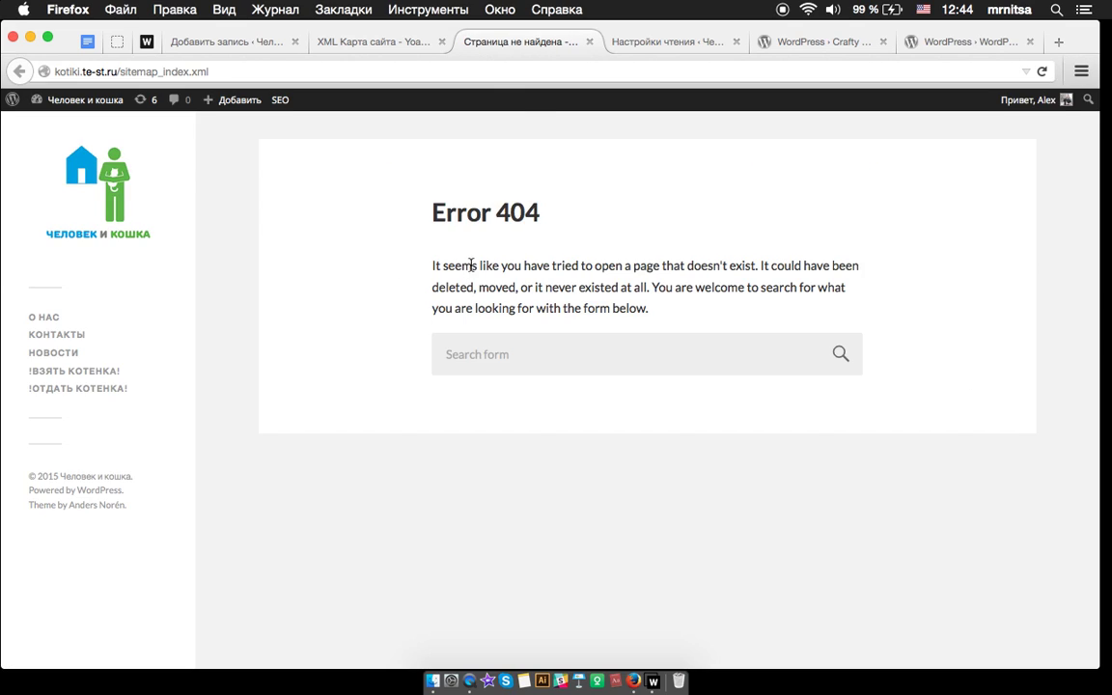
click(590, 41)
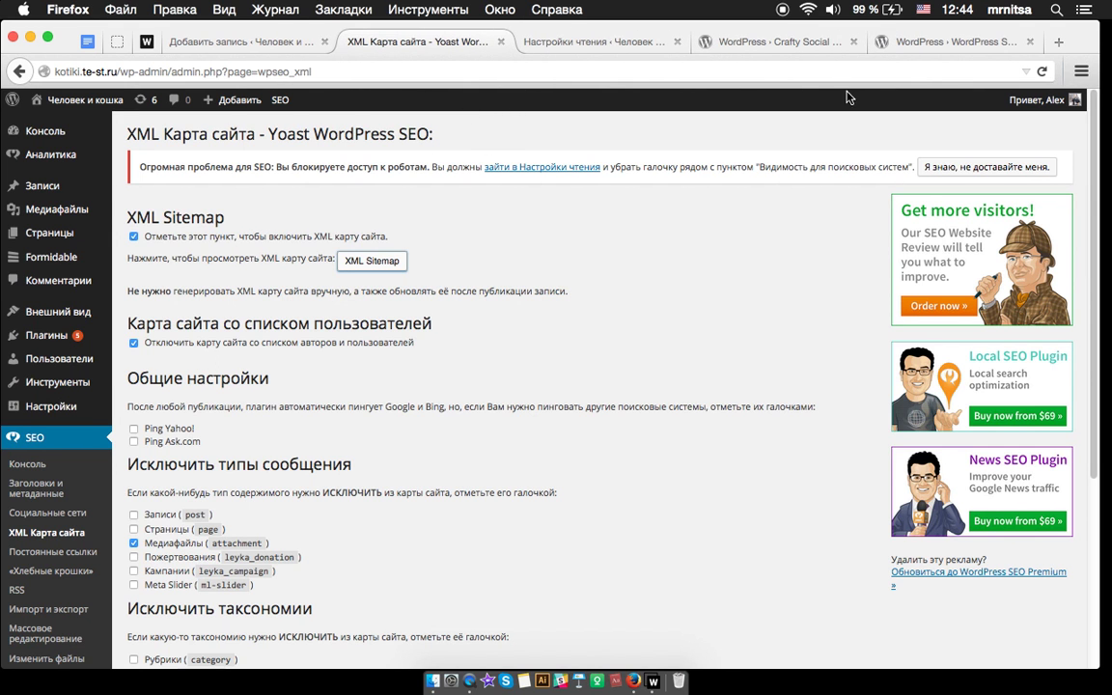
Open the public Человек и кошка site in a new tab, look over its home page and close the tab
mouse_move(236, 100)
click(246, 44)
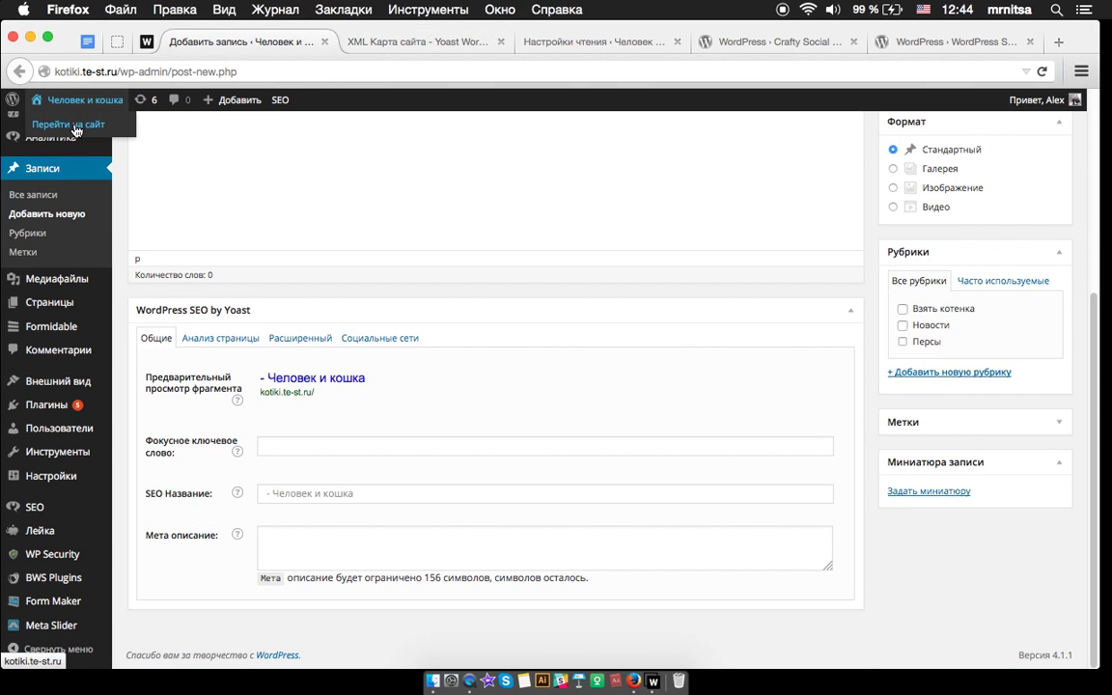
super+click(67, 117)
click(384, 42)
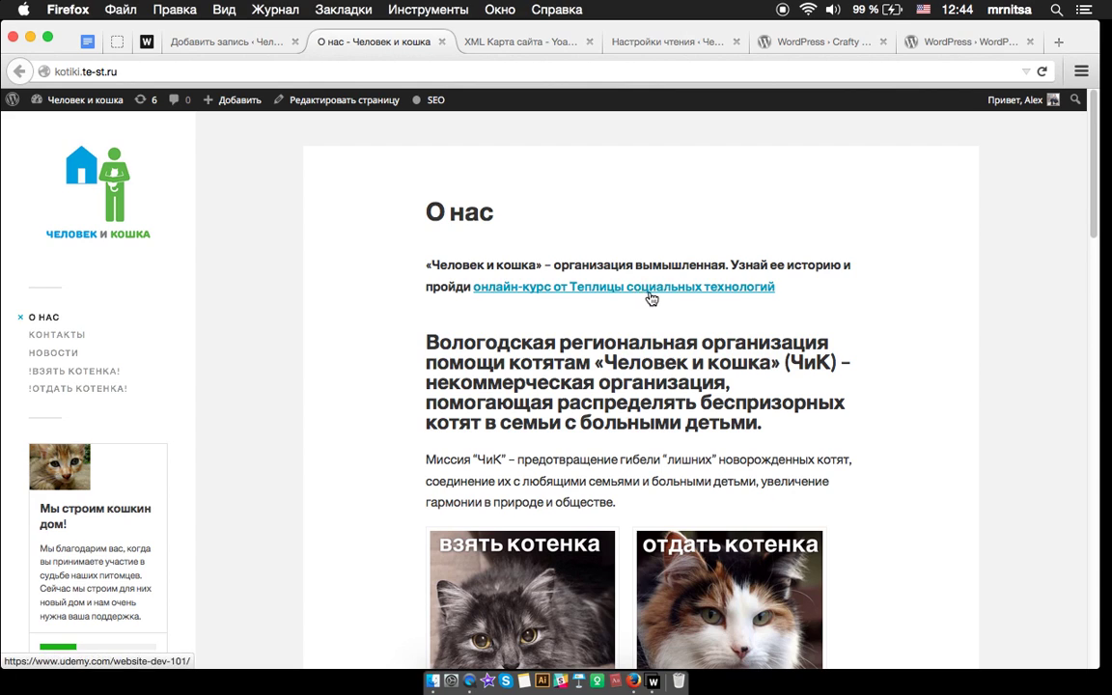
scroll(651, 299, down, 2)
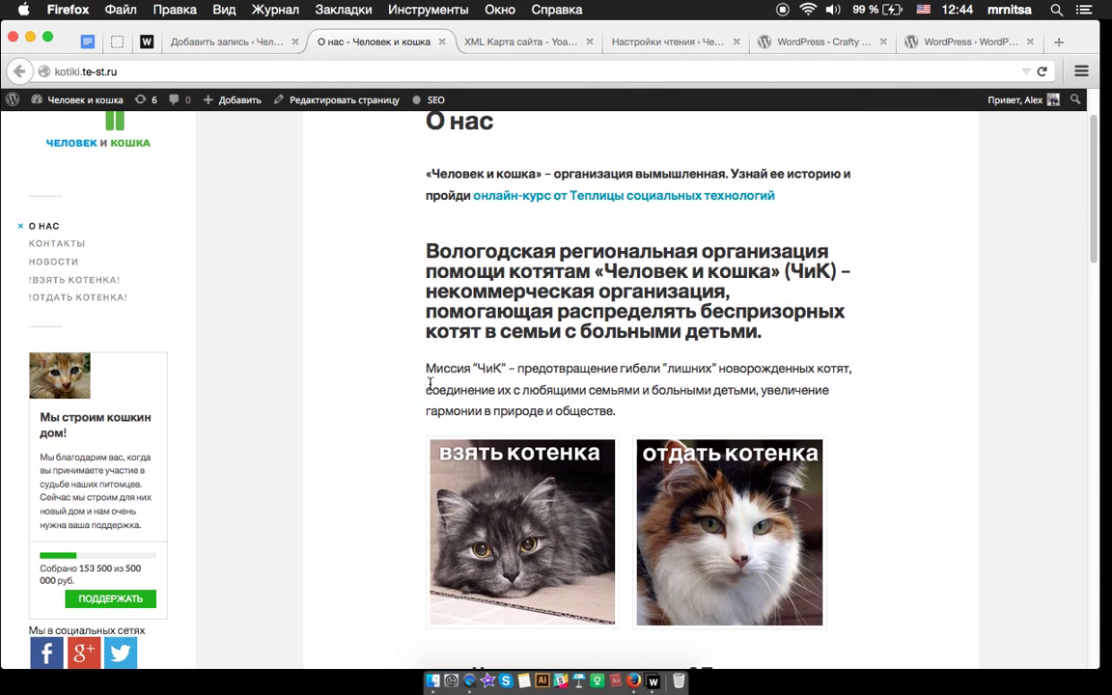
scroll(48, 398, down, 1)
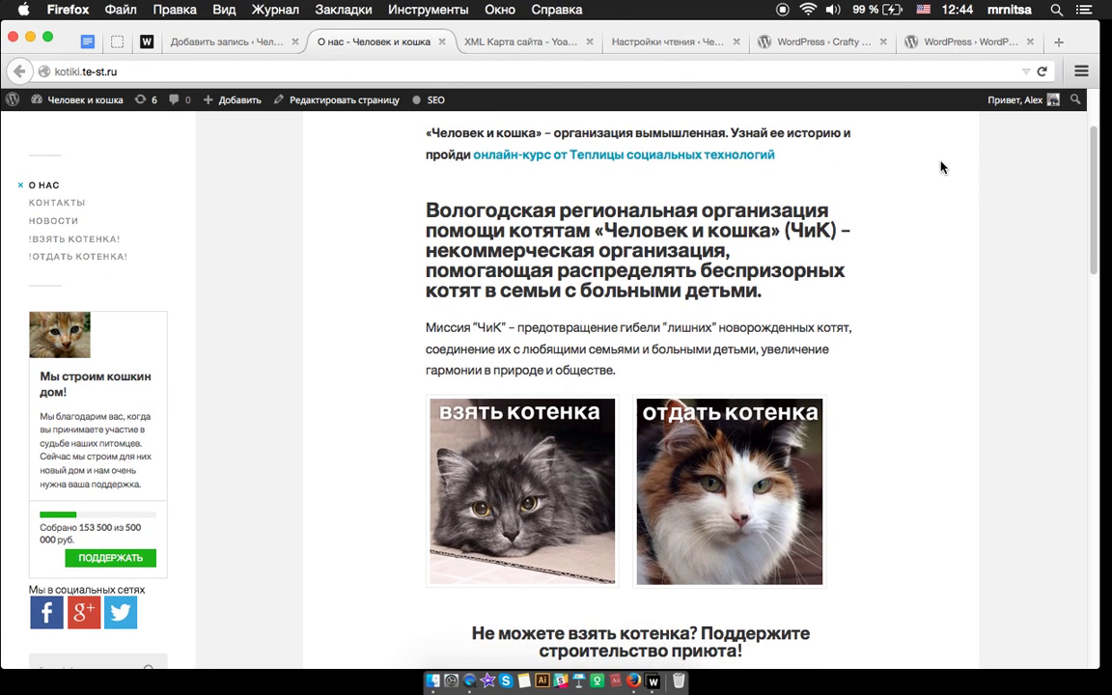
click(441, 42)
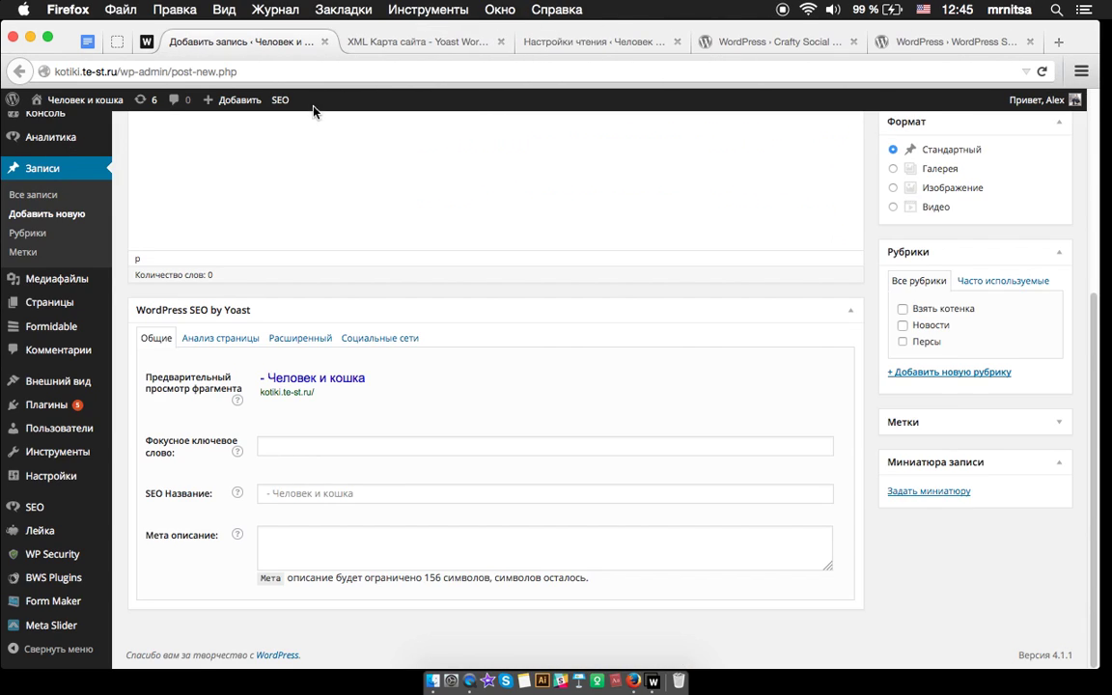
Check the webinar chat for new messages and review the ping and exclusion options in the XML sitemap settings
click(148, 42)
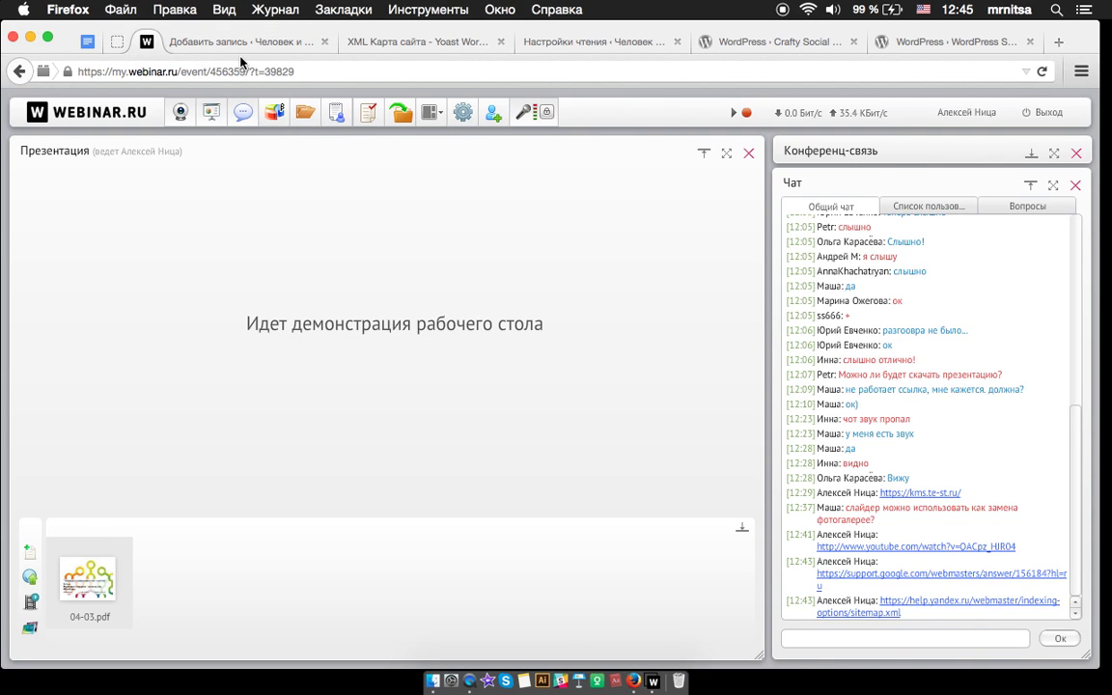
click(385, 45)
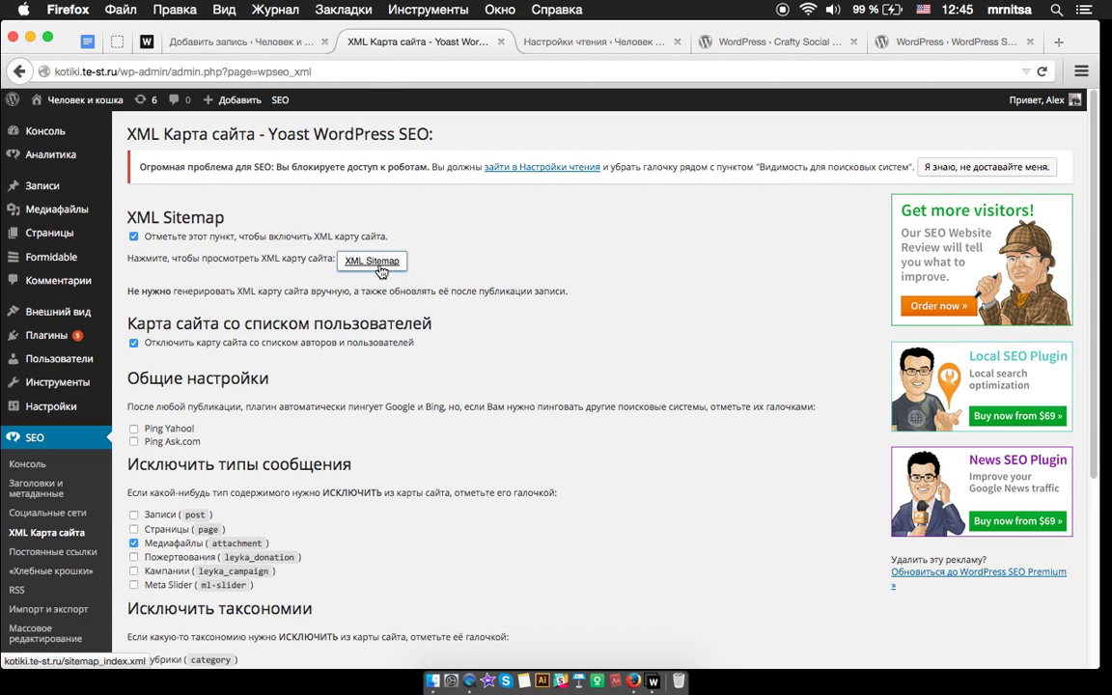
scroll(340, 462, down, 1)
scroll(340, 462, down, 2)
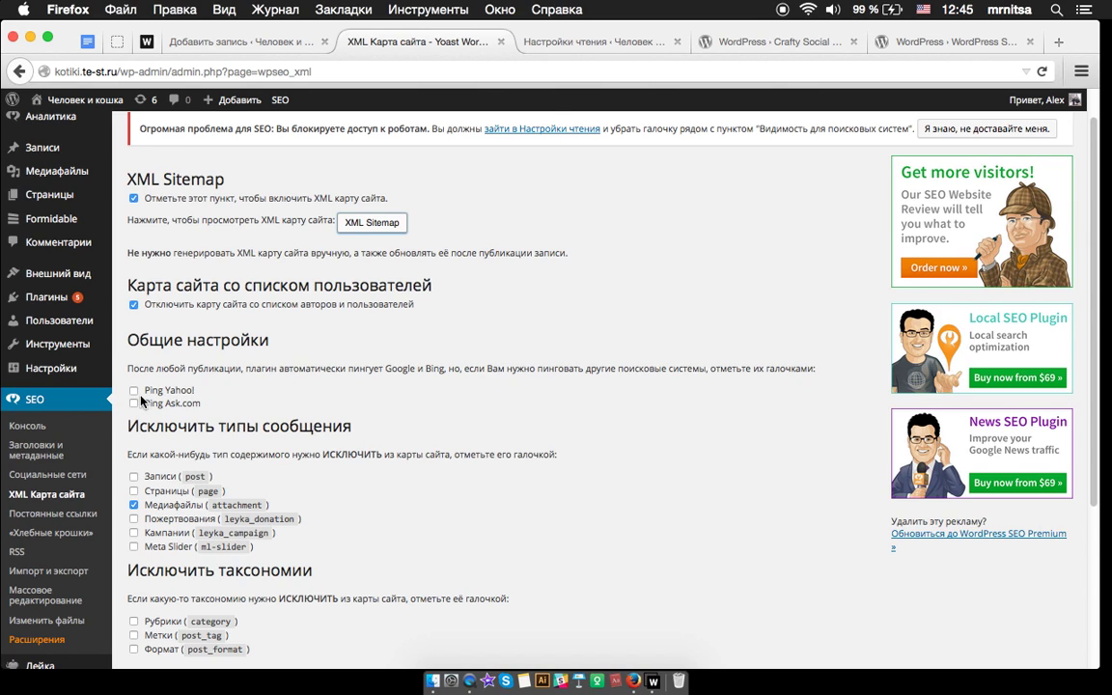
Return to the new post editor and enter "sdhfsldfsdf" as the post title
click(290, 49)
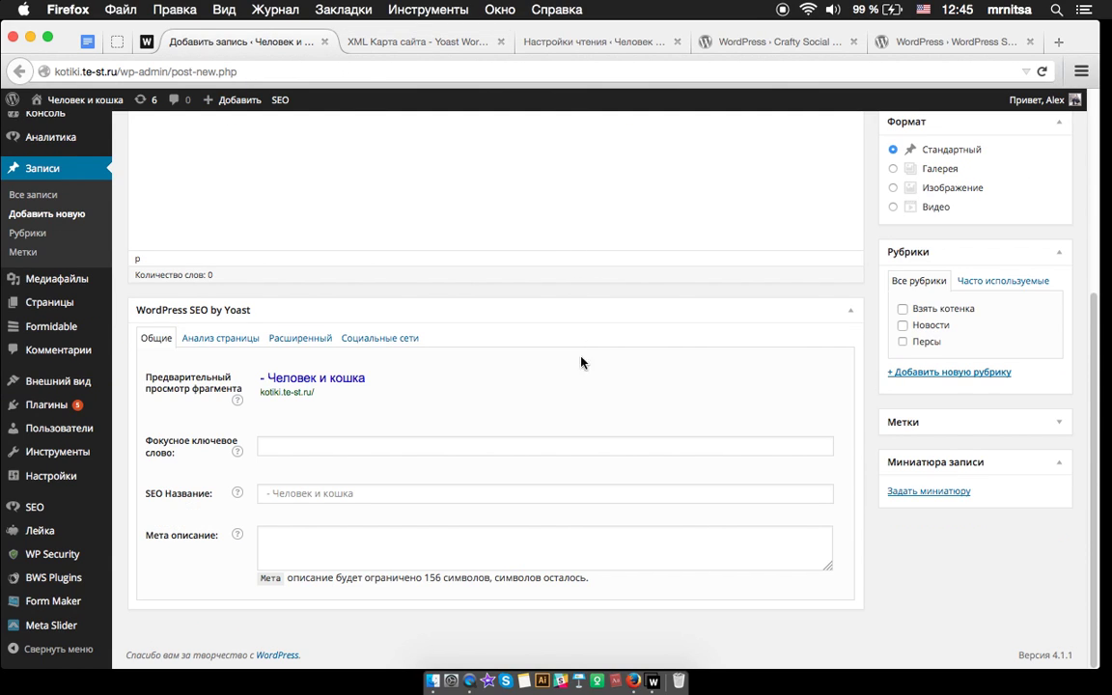
scroll(598, 417, up, 10)
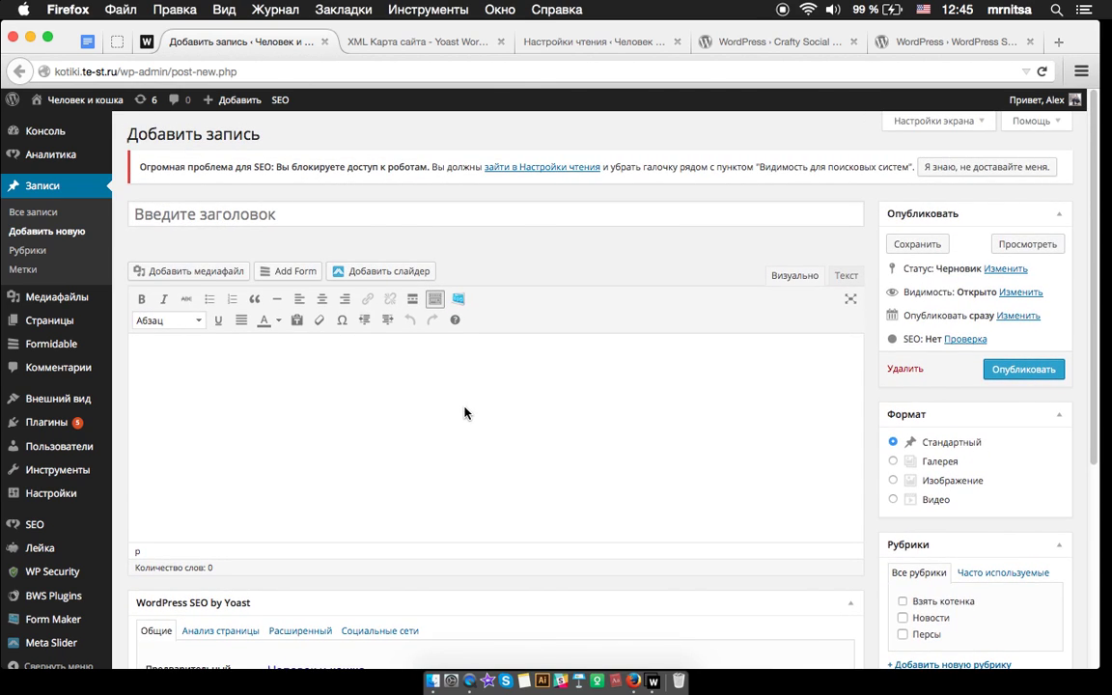
click(428, 215)
text(sdhfsldfsdf)
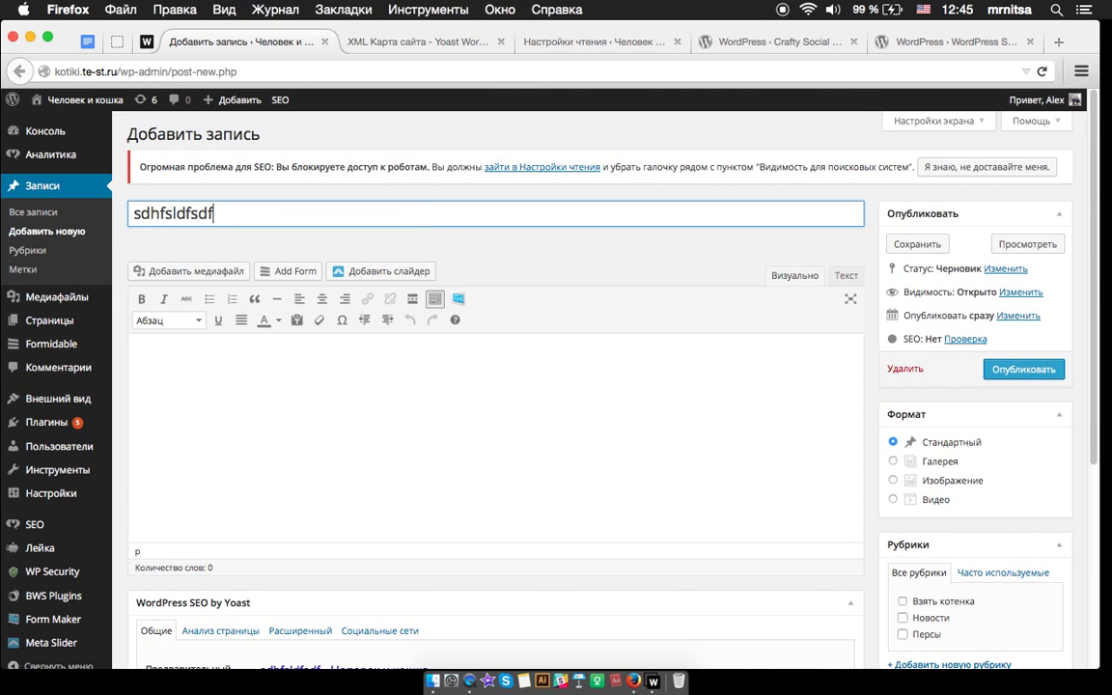
Enter "sdfsfsdffd" as the post body and save the post as a draft
key(Tab)
text(sdfsfsdf)
scroll(546, 420, down, 10)
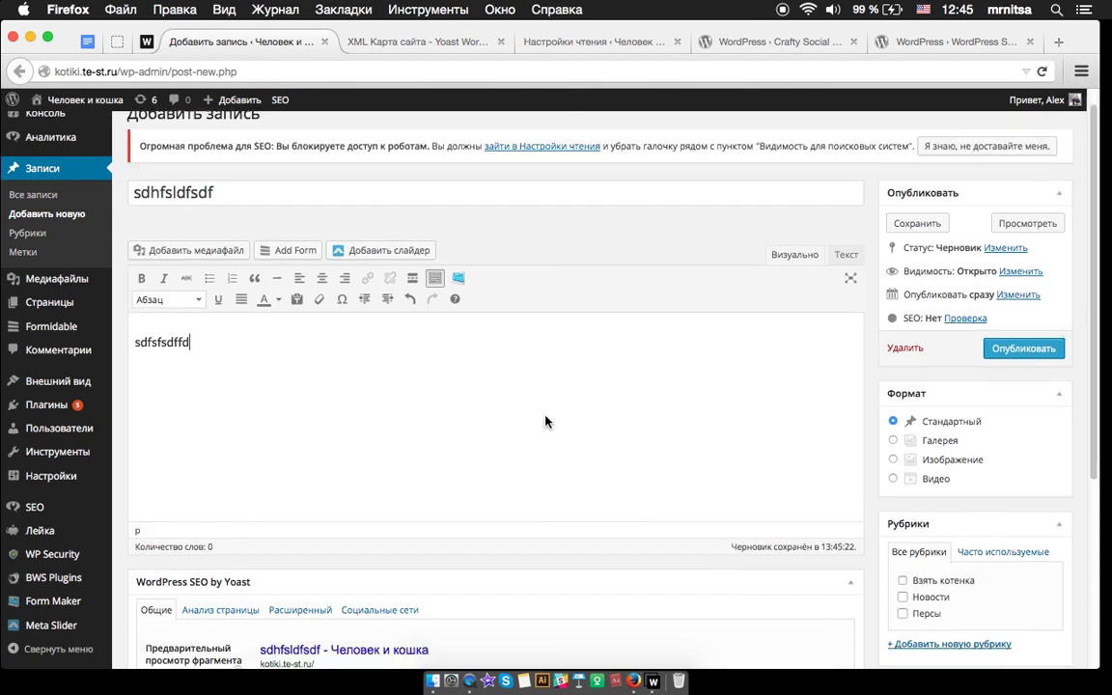
scroll(464, 224, up, 10)
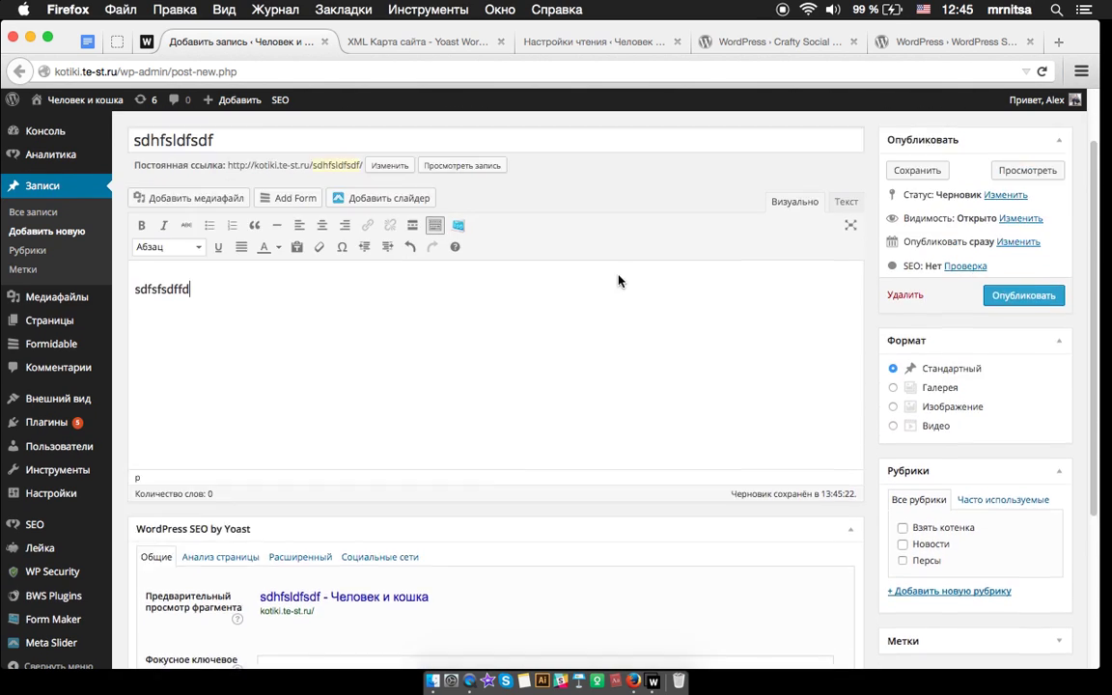
click(917, 245)
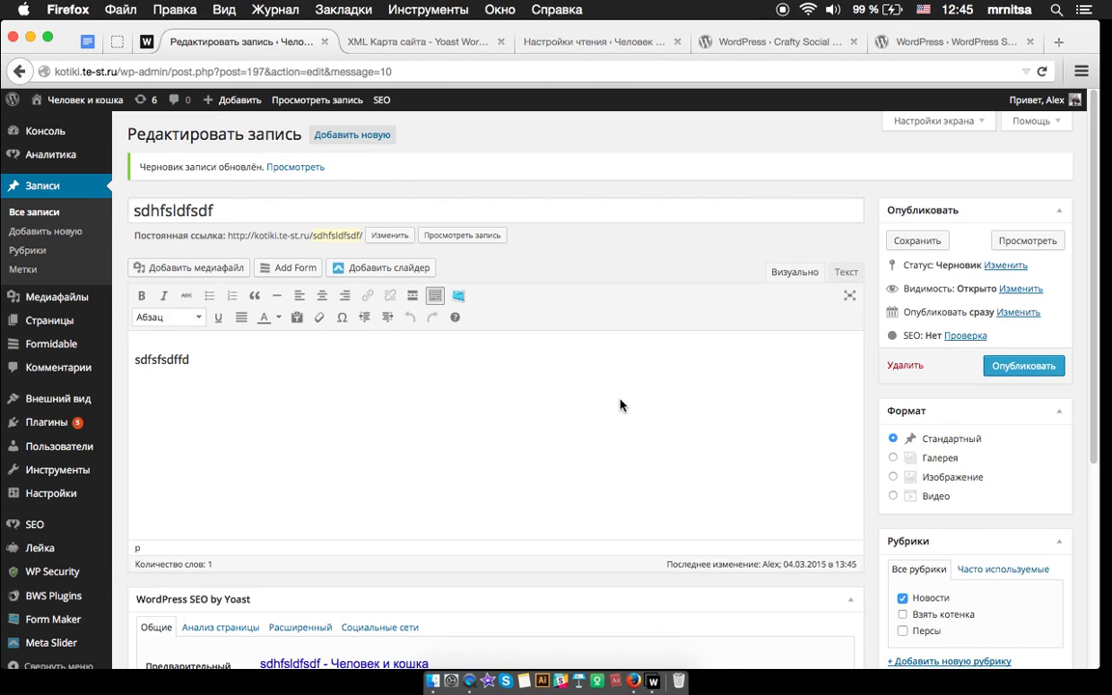
Replace the post title with "Вебинар для вас"
scroll(618, 402, down, 3)
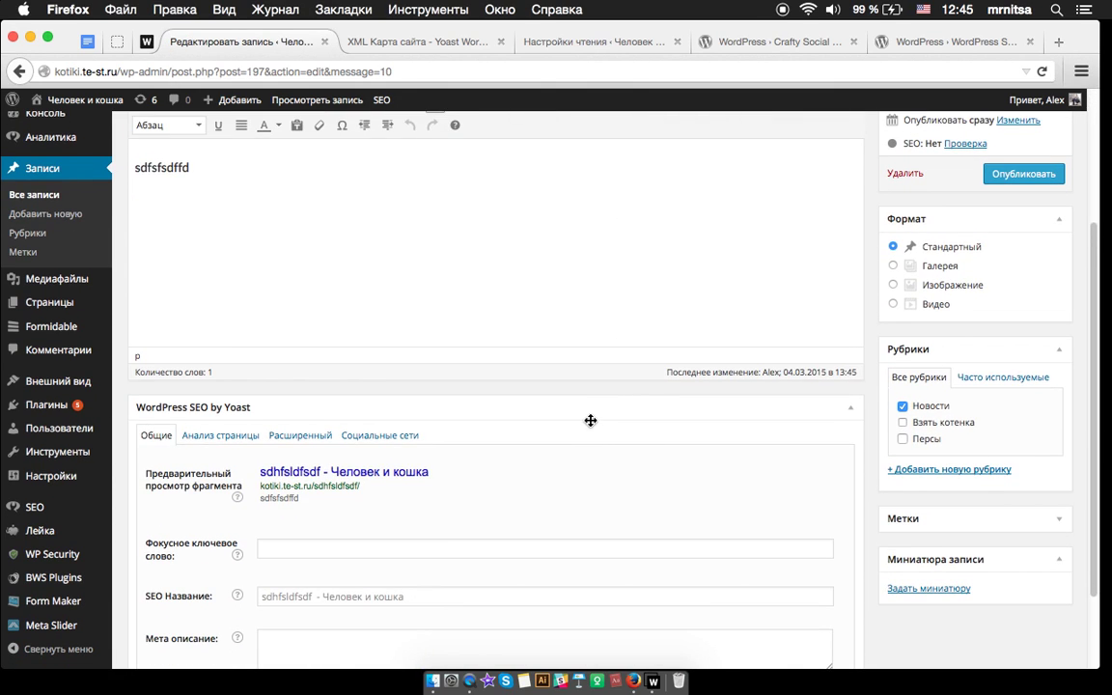
scroll(590, 424, down, 1)
scroll(439, 367, up, 3)
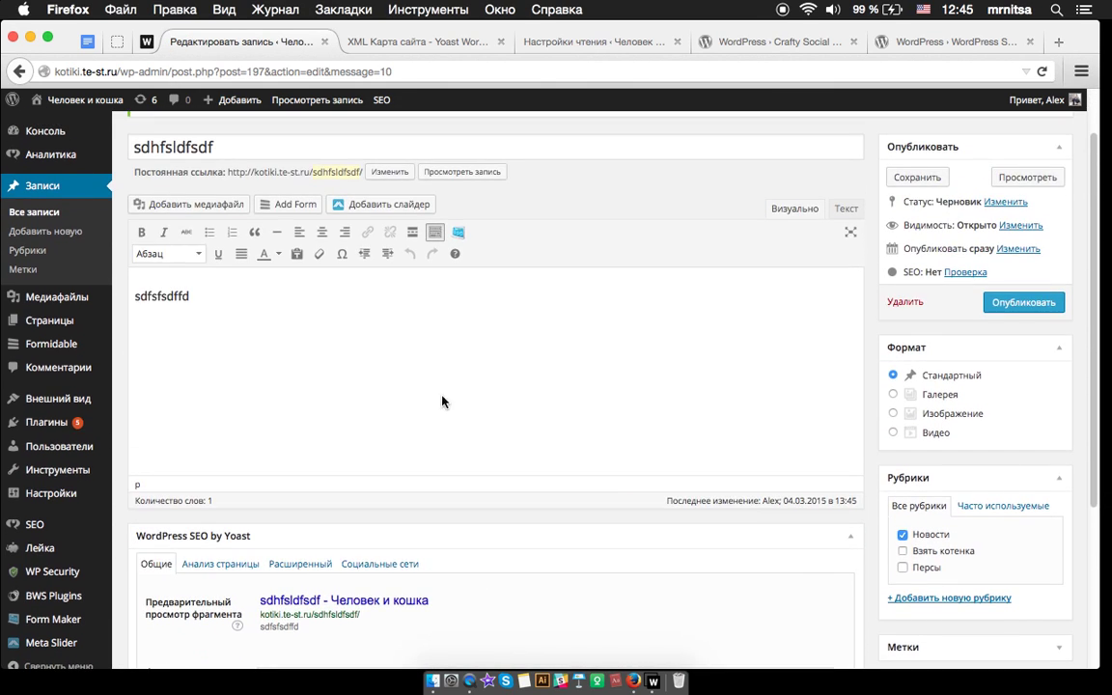
scroll(449, 404, down, 4)
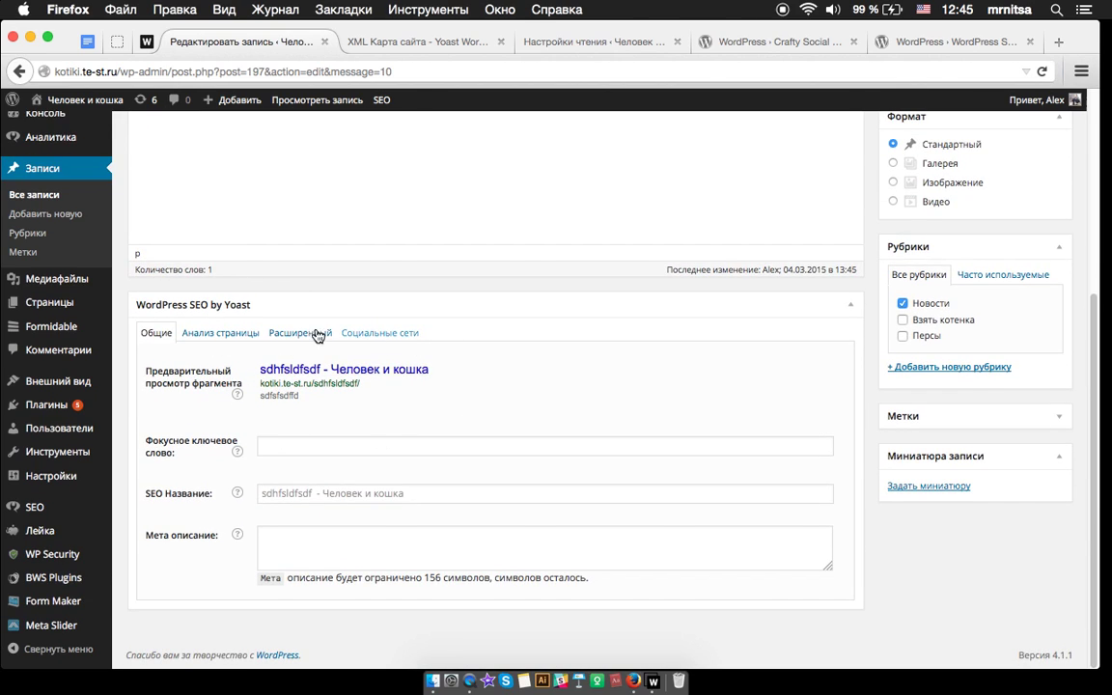
scroll(318, 290, up, 5)
drag(216, 207, 79, 201)
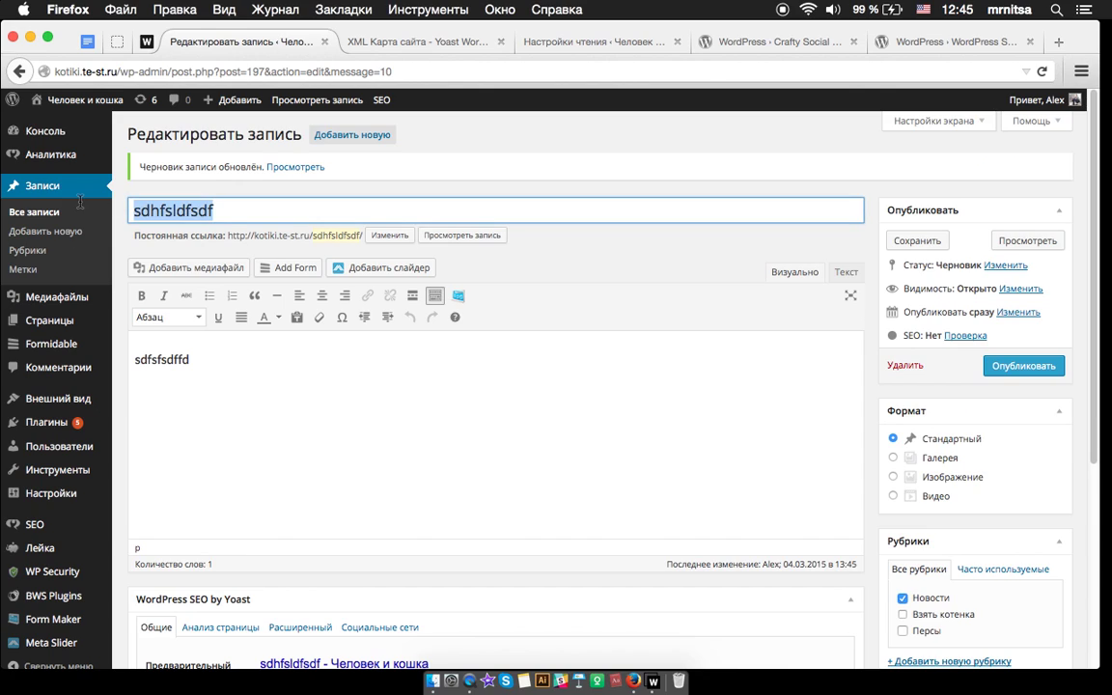
text(Dt,byfh)
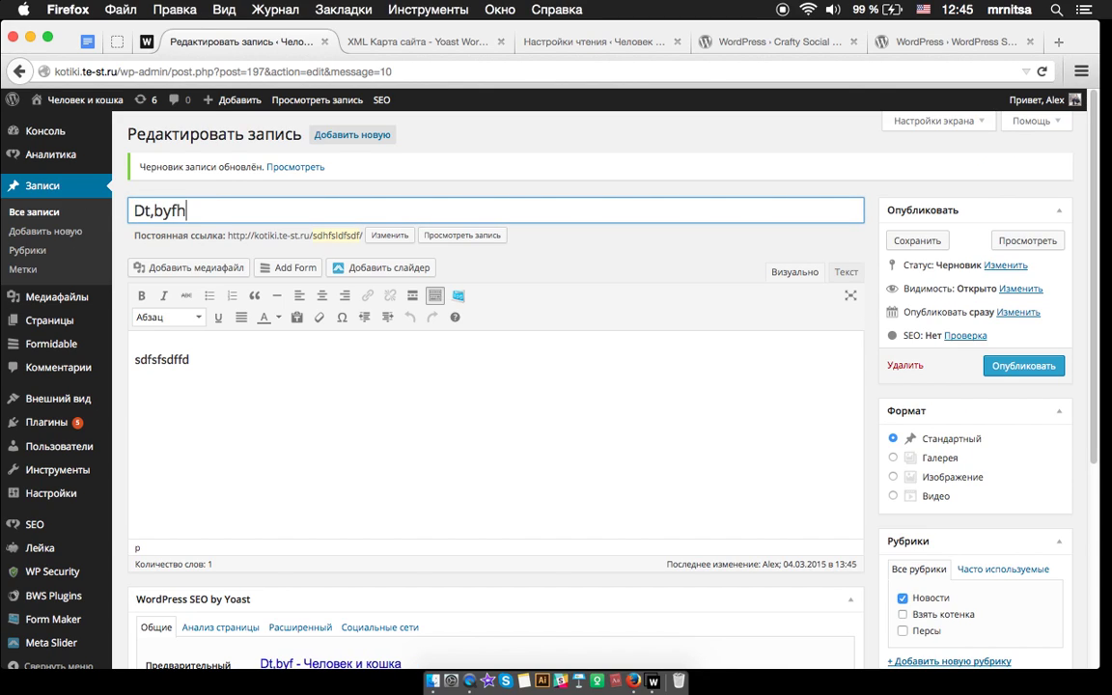
key(BackSpace)
key(BackSpace)
key(BackSpace)
key(BackSpace)
key(BackSpace)
key(BackSpace)
key(BackSpace)
key(ctrl+space)
text(Веб)
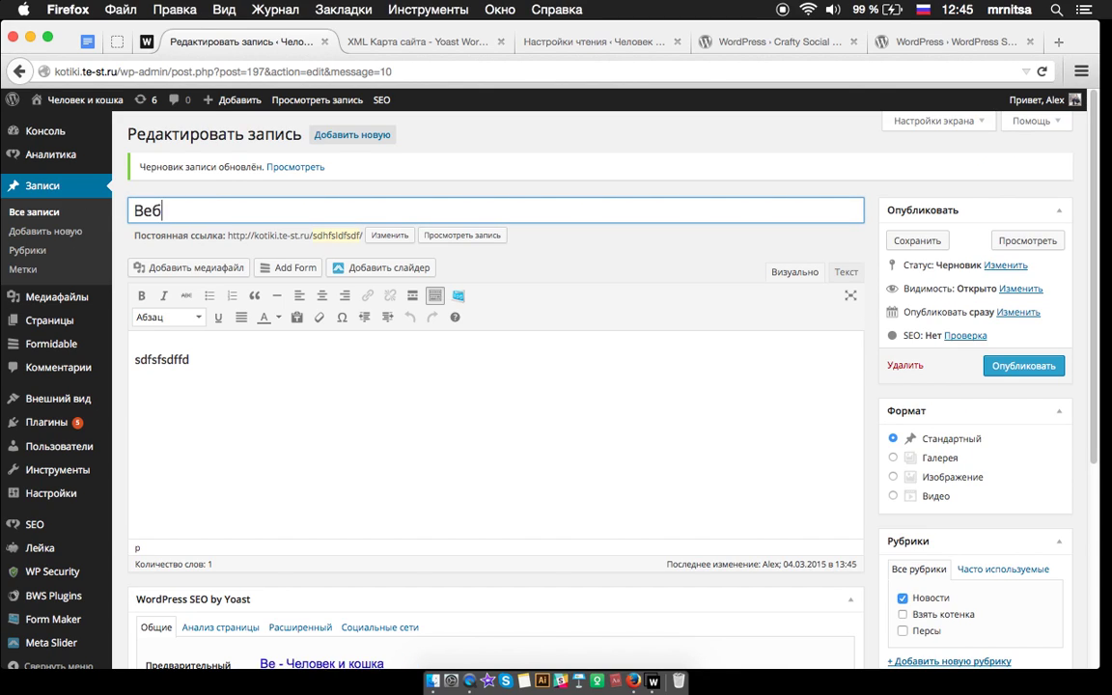
text(инар для )
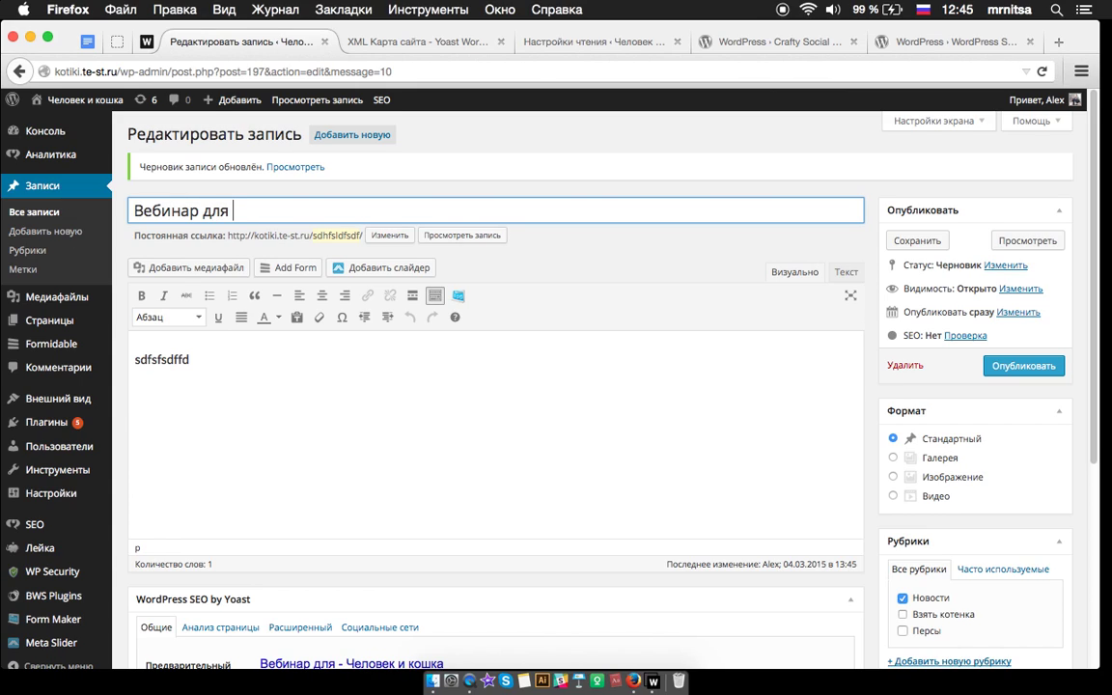
text(вас)
Replace the post body with "Плагины для WordPress" and save the draft
drag(193, 359, 95, 352)
key(BackSpace)
mouse_move(94, 350)
key(ctrl+space)
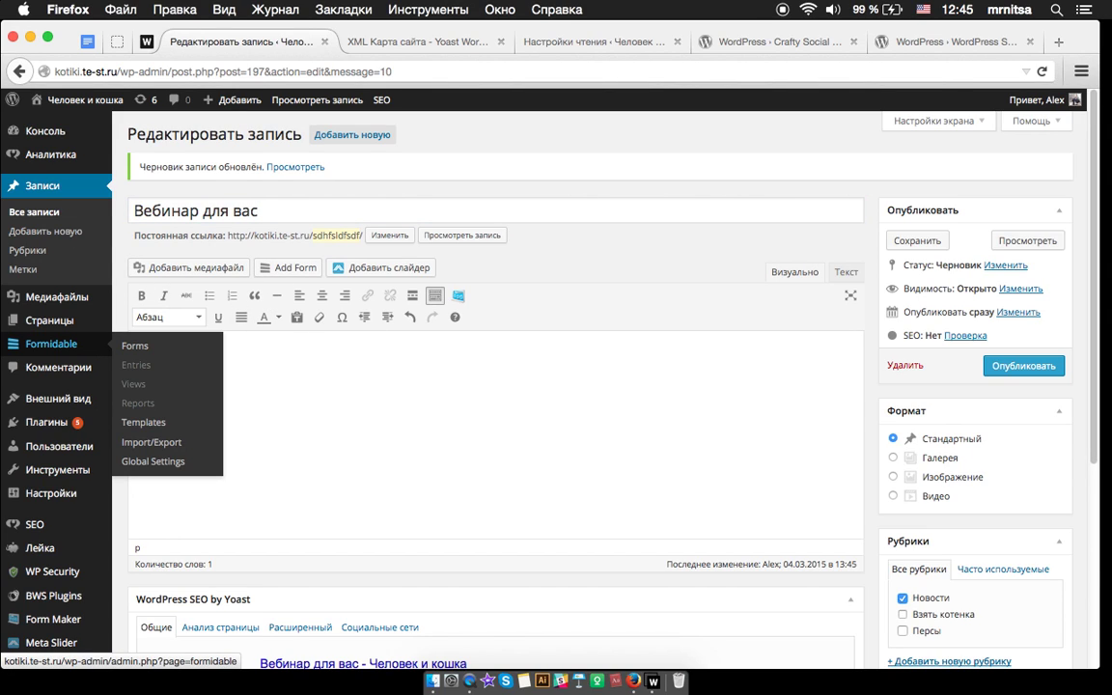
text(Qkfubyf)
key(super+a)
key(BackSpace)
mouse_move(54, 352)
key(ctrl+space)
text(Плагин)
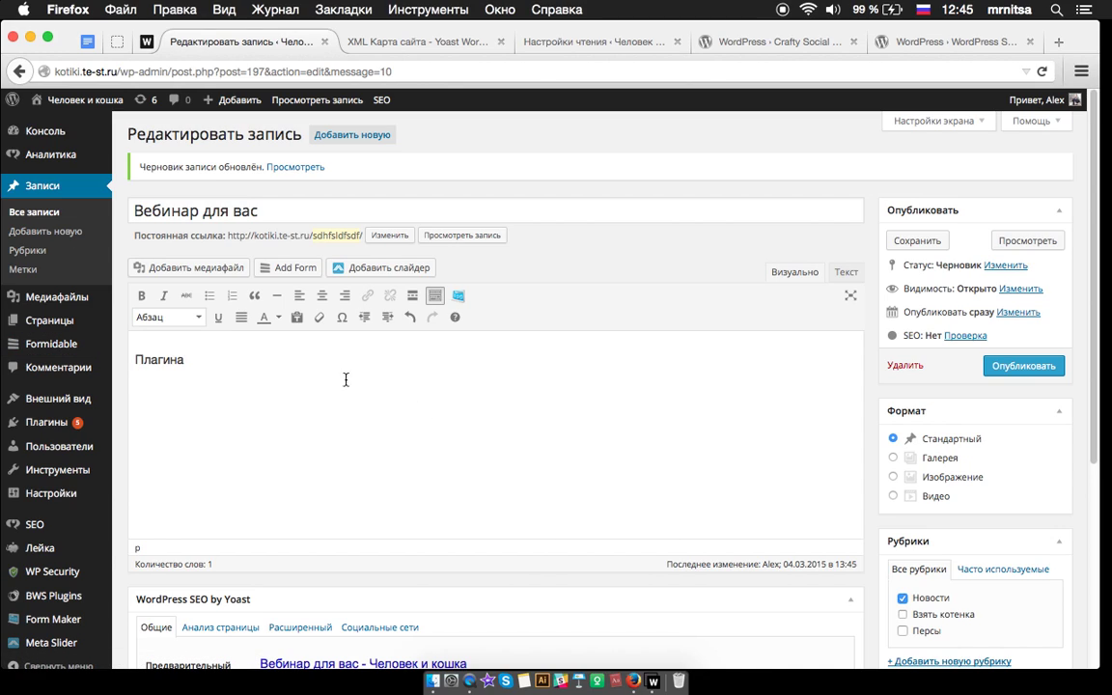
text(ы для)
key(ctrl+space)
text(Wordpre)
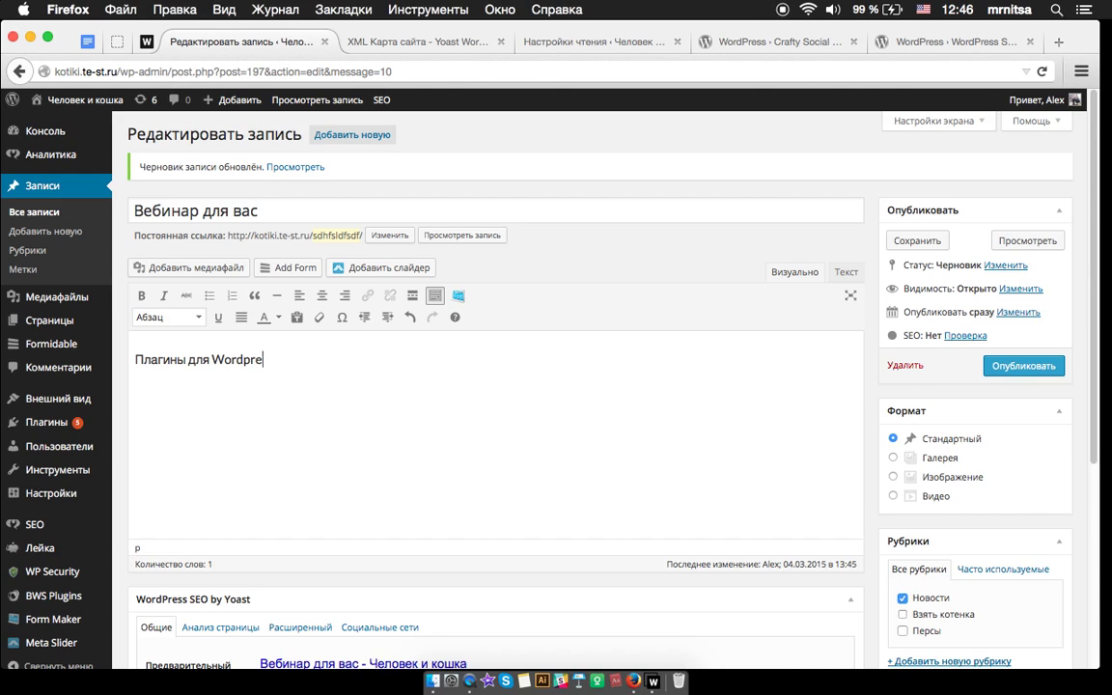
text(ress)
click(919, 240)
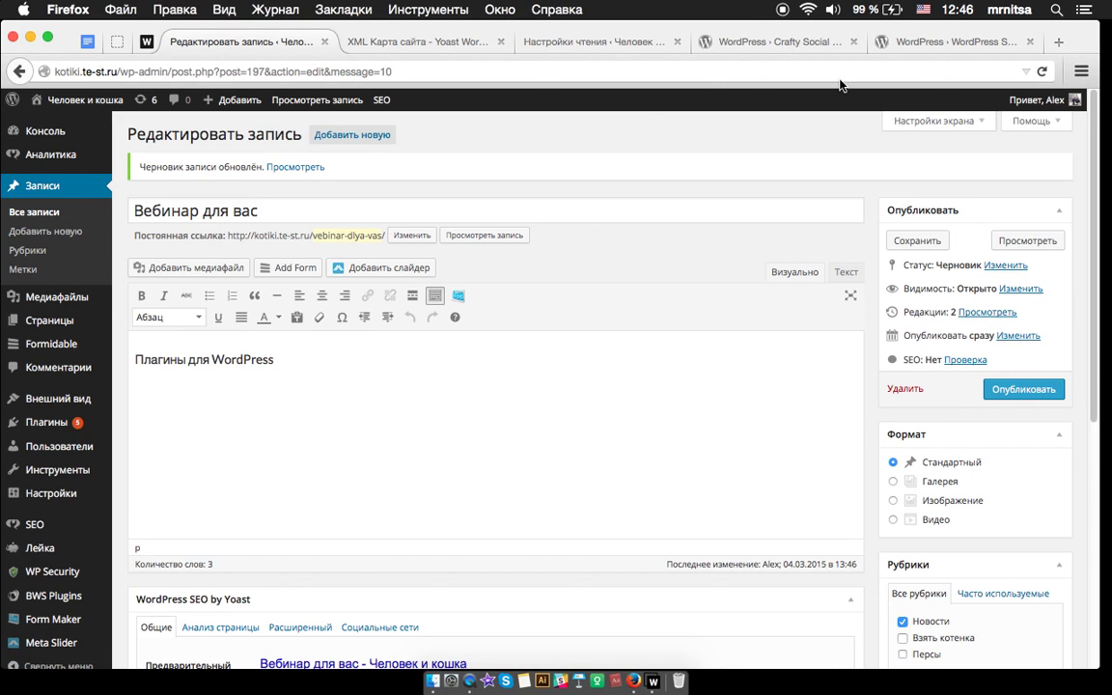
Search the web for "плагины для Wordpress" in a new browser tab
key(super+t)
text(gkfu)
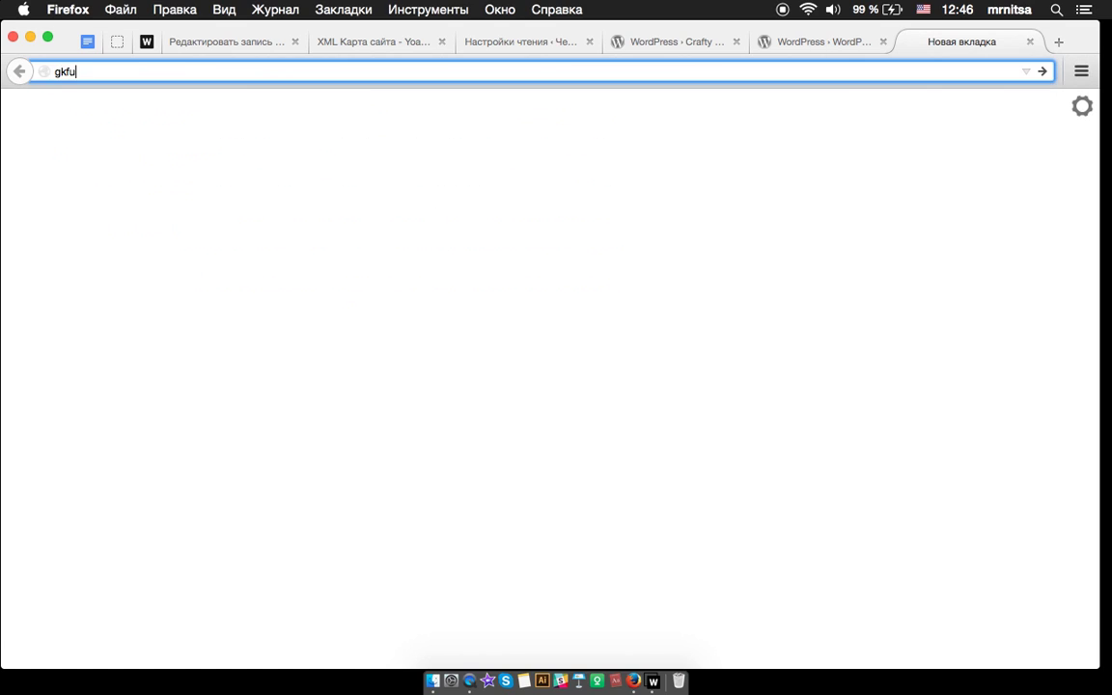
key(BackSpace)
key(BackSpace)
key(BackSpace)
key(ctrl+space)
text(пли)
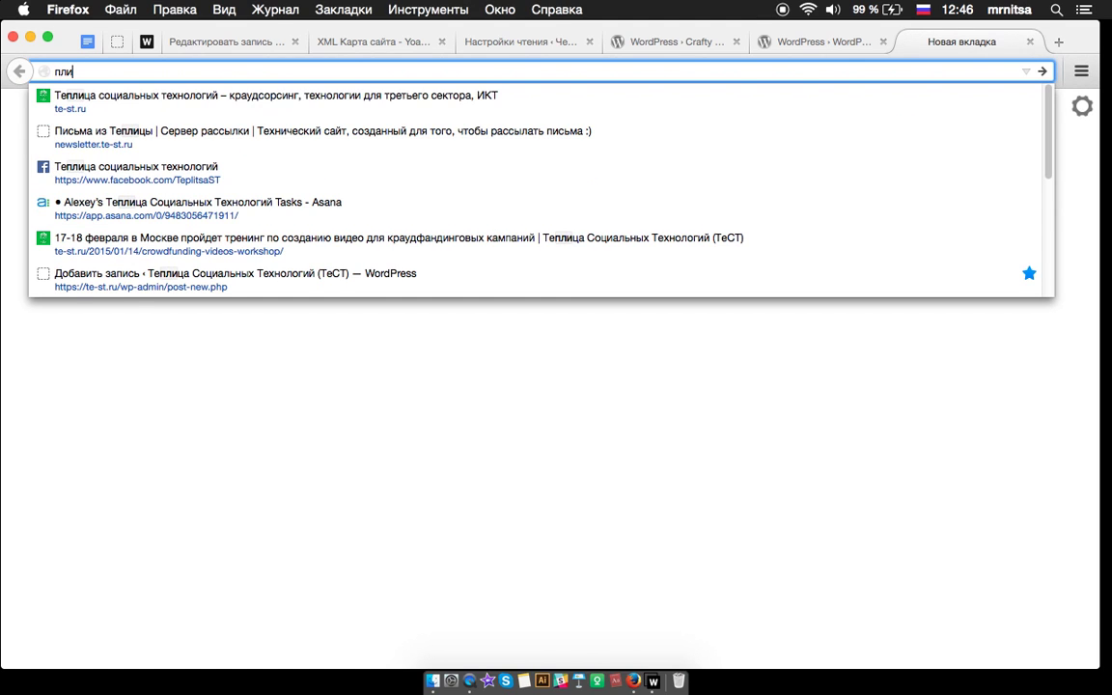
key(BackSpace)
text(агины для)
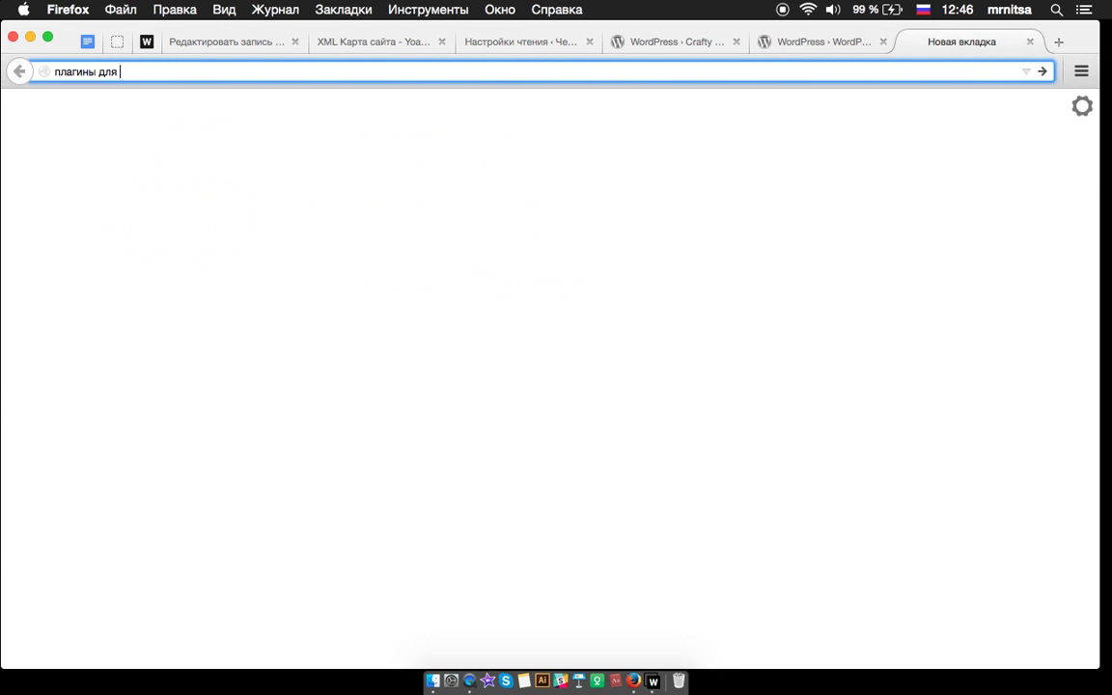
key(ctrl+space)
text(Wordpress)
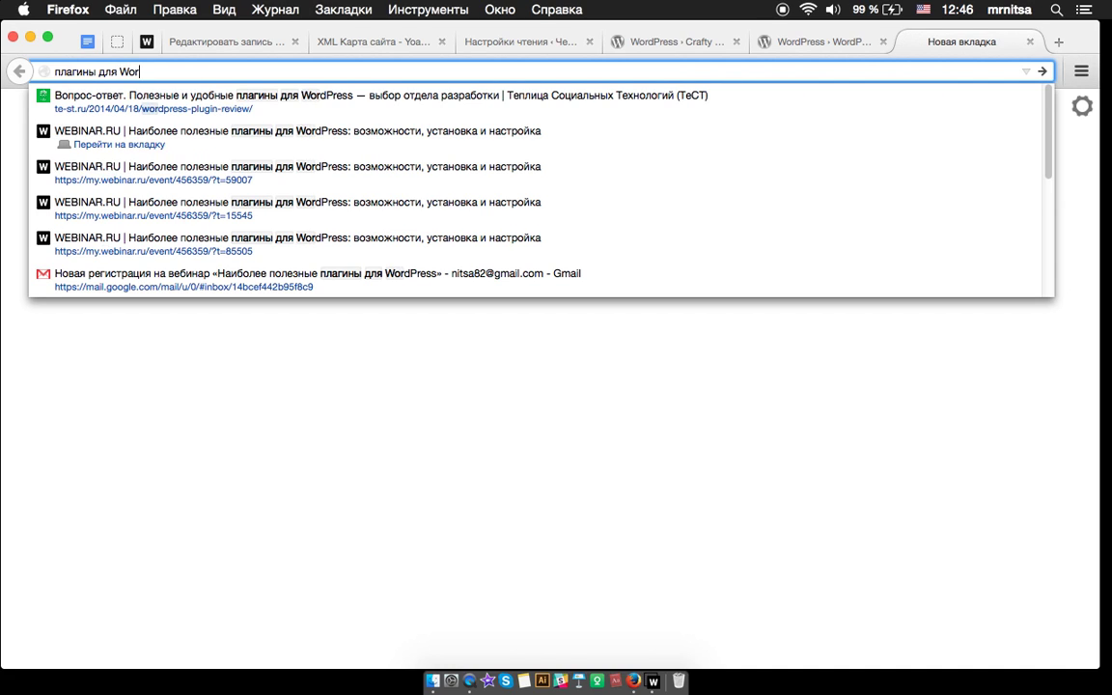
key(Return)
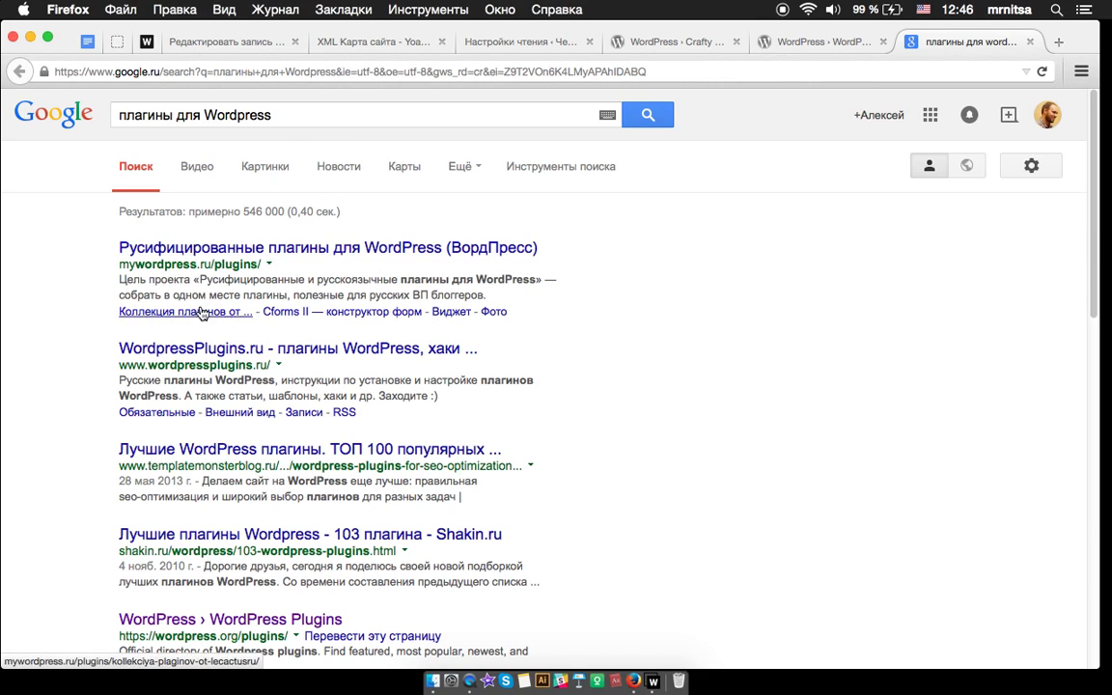
Copy the description of the first search result and paste it as the draft's meta description in the WordPress SEO by Yoast box
drag(112, 277, 487, 296)
key(super+c)
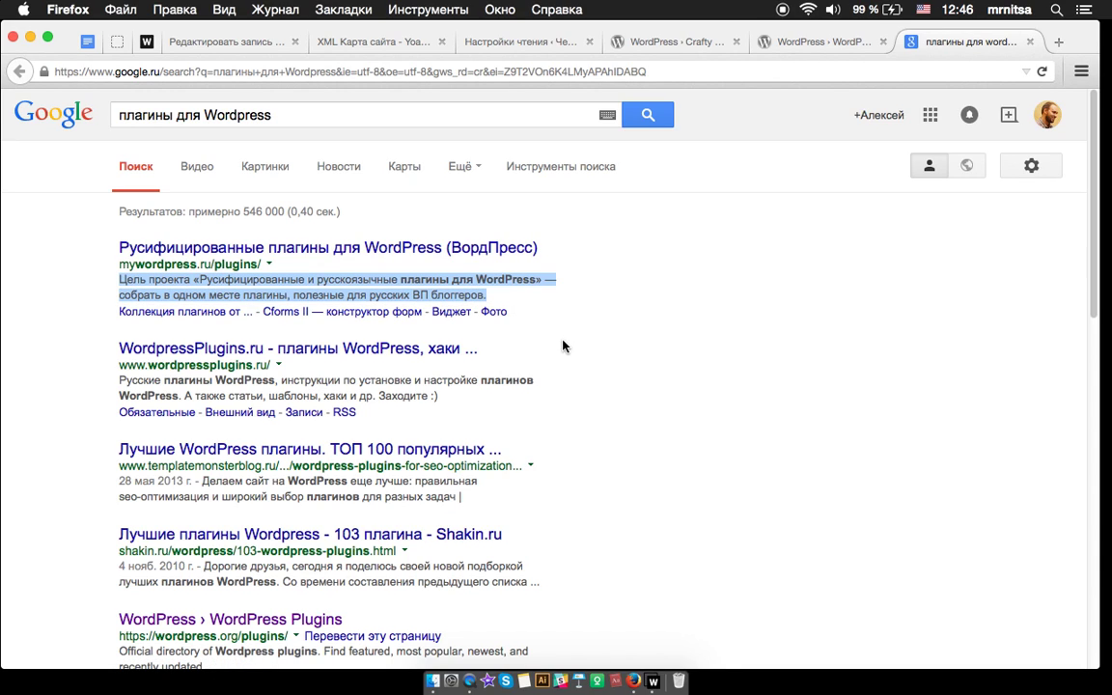
scroll(502, 410, down, 1)
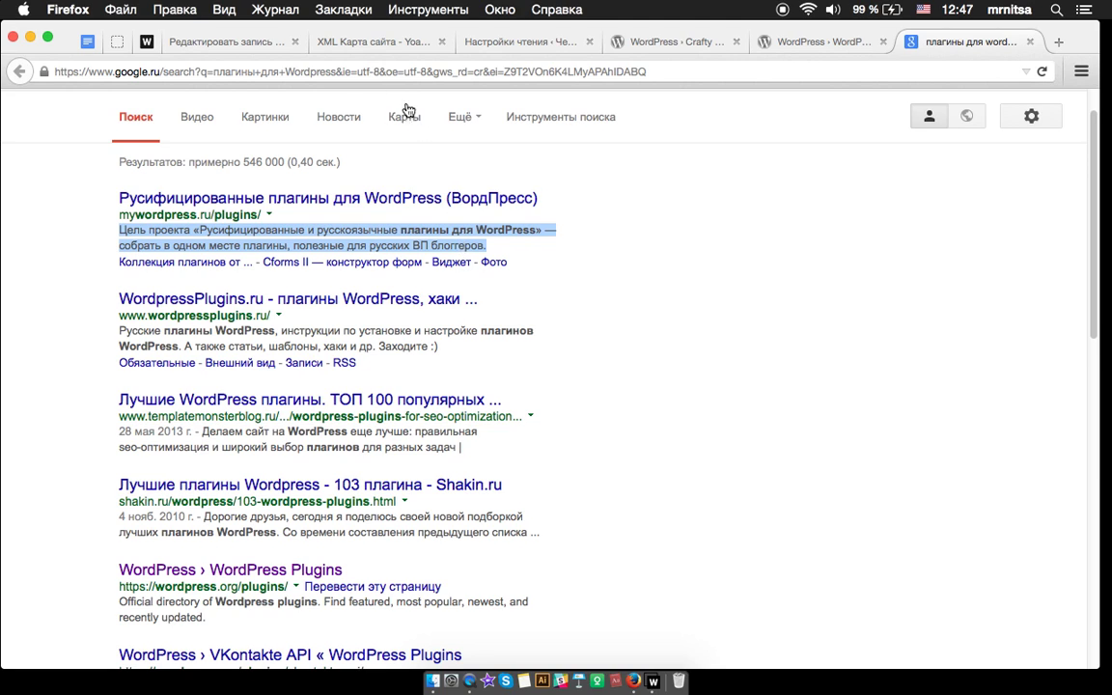
click(193, 41)
scroll(436, 381, down, 5)
scroll(436, 380, down, 5)
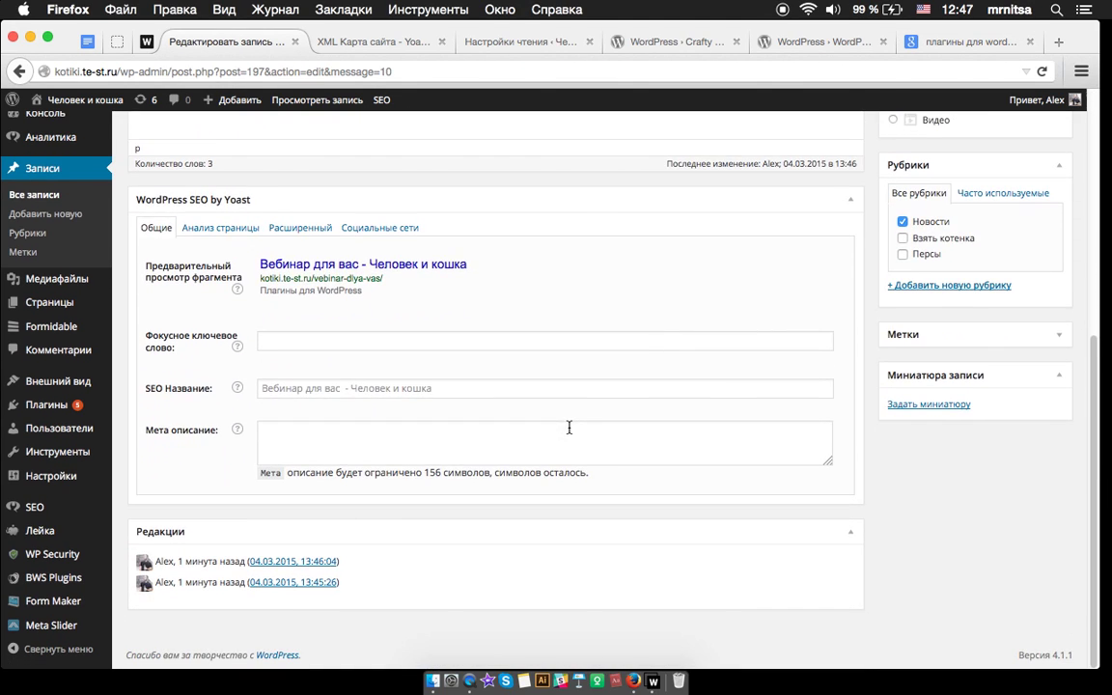
click(381, 425)
key(super+v)
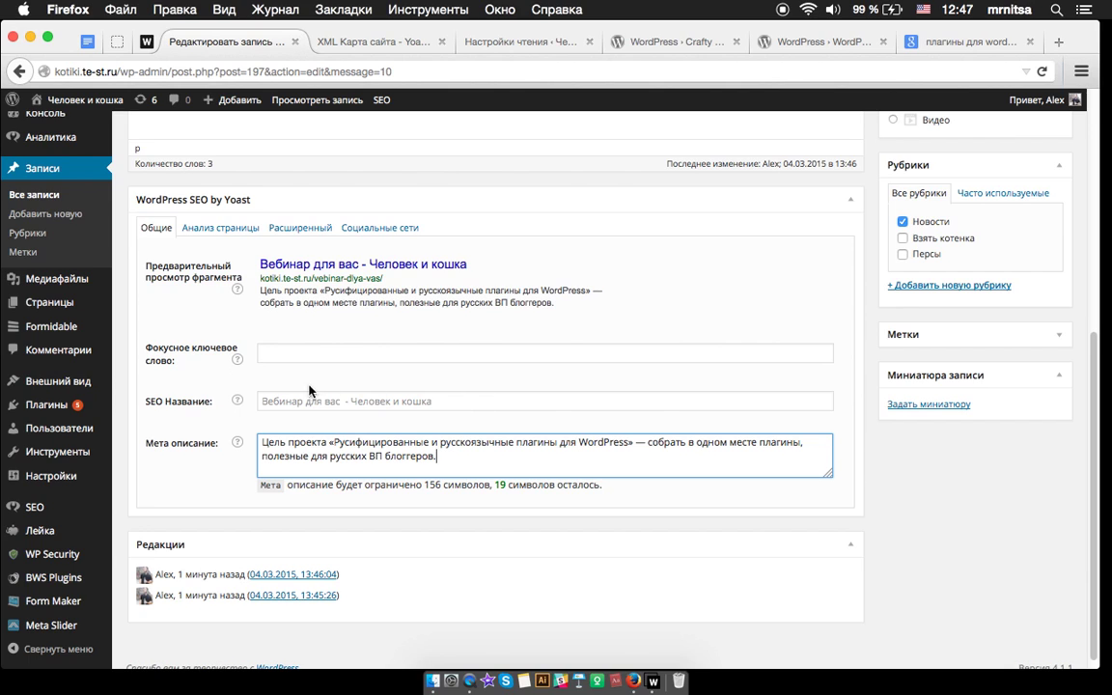
Set the post's focus keyword to "вебинар" and save the draft
scroll(313, 394, up, 1)
key(shift+Tab)
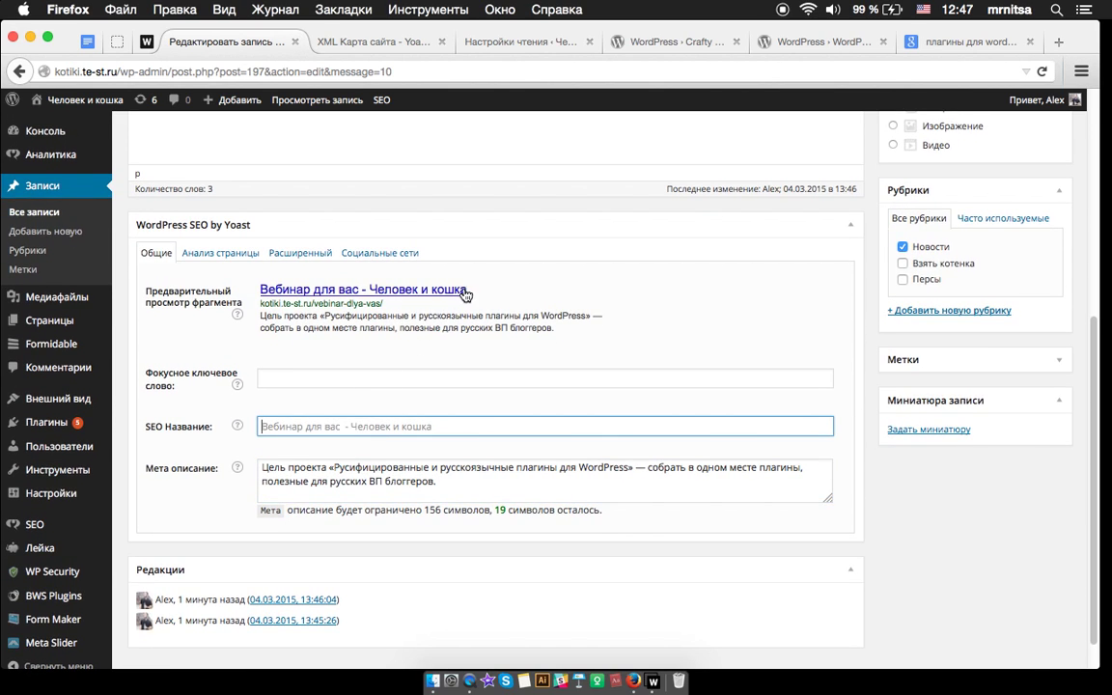
click(313, 378)
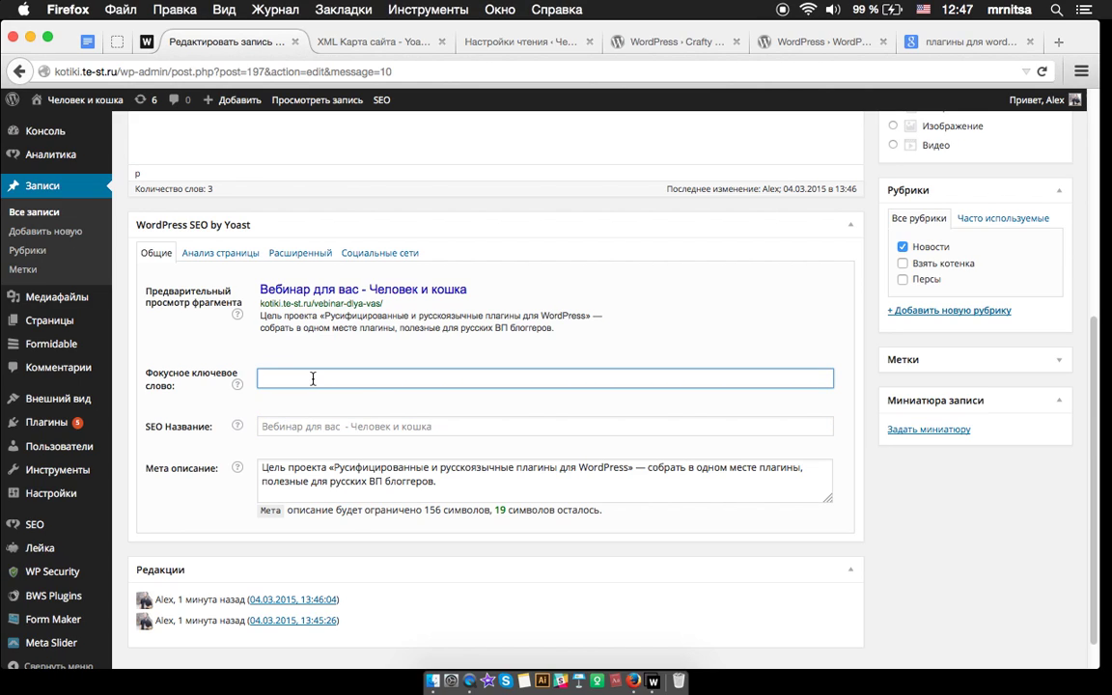
key(super+space)
text(вебина)
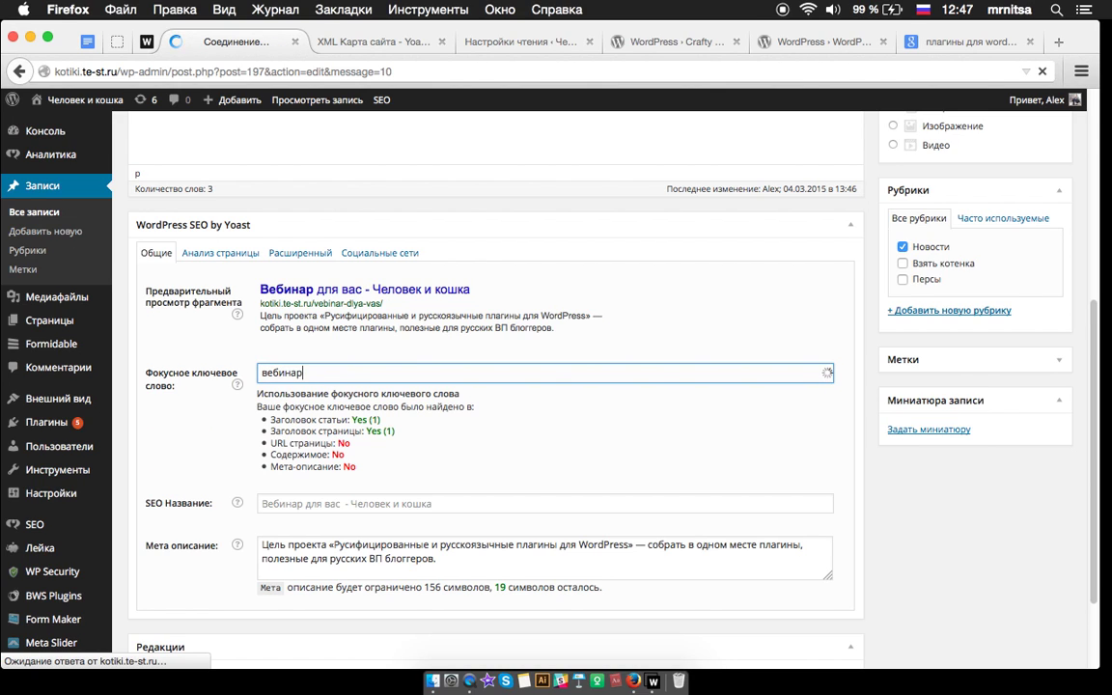
click(452, 419)
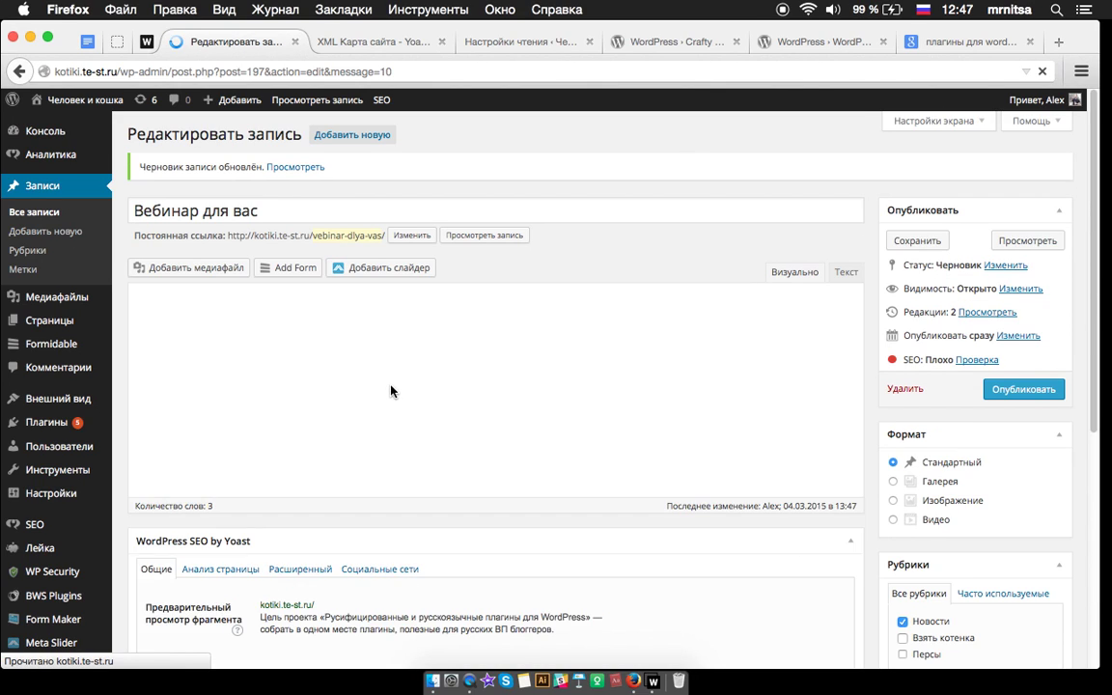
Review the focus keyword usage, the page analysis and the advanced SEO options of the saved draft
scroll(577, 384, down, 3)
scroll(578, 384, down, 3)
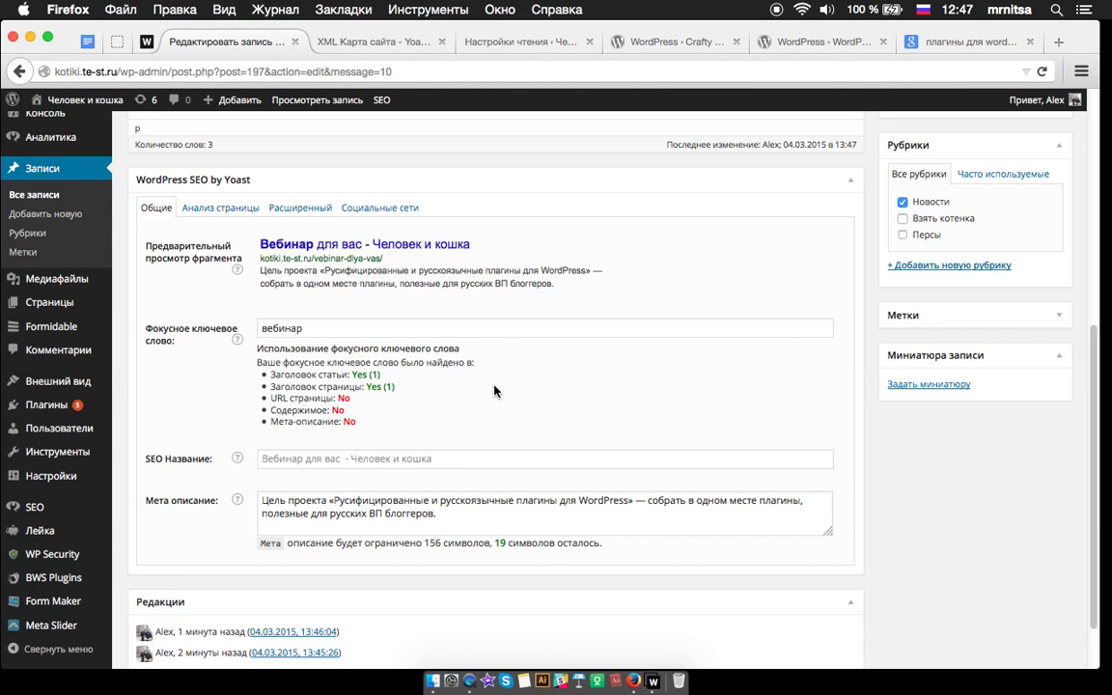
scroll(390, 366, up, 1)
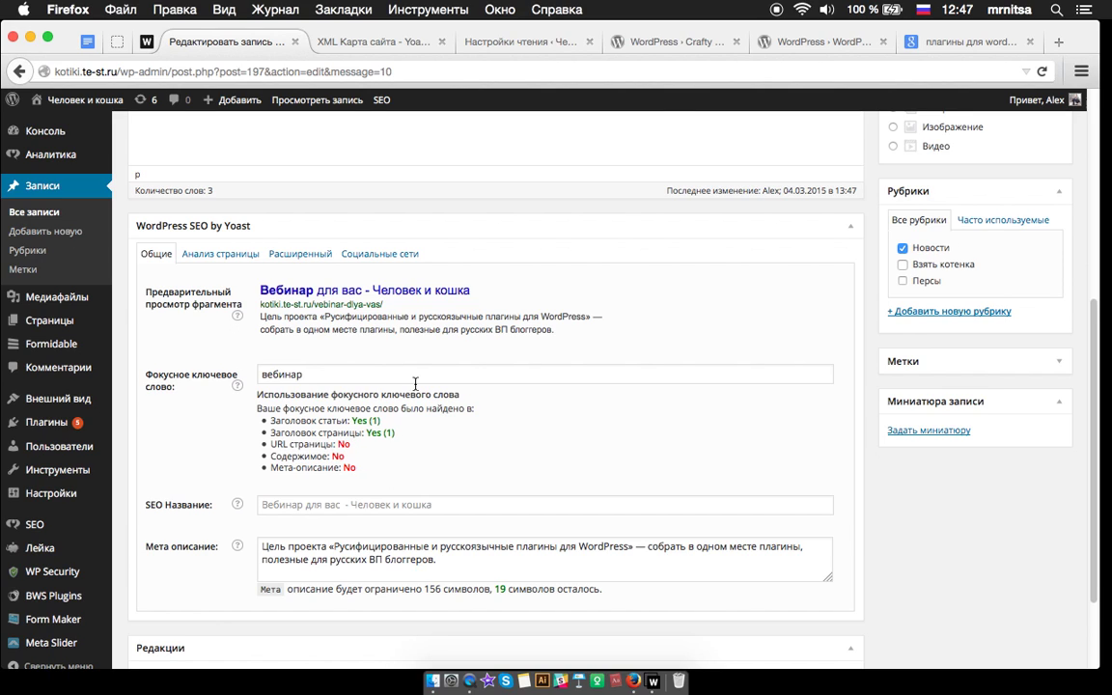
click(220, 253)
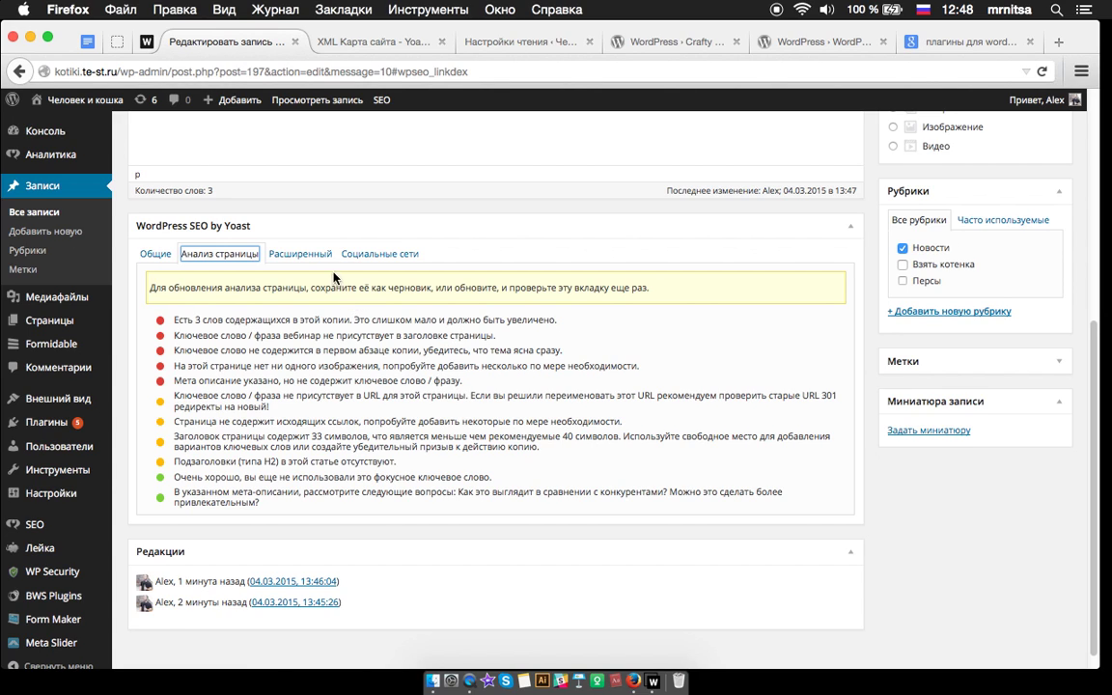
click(301, 253)
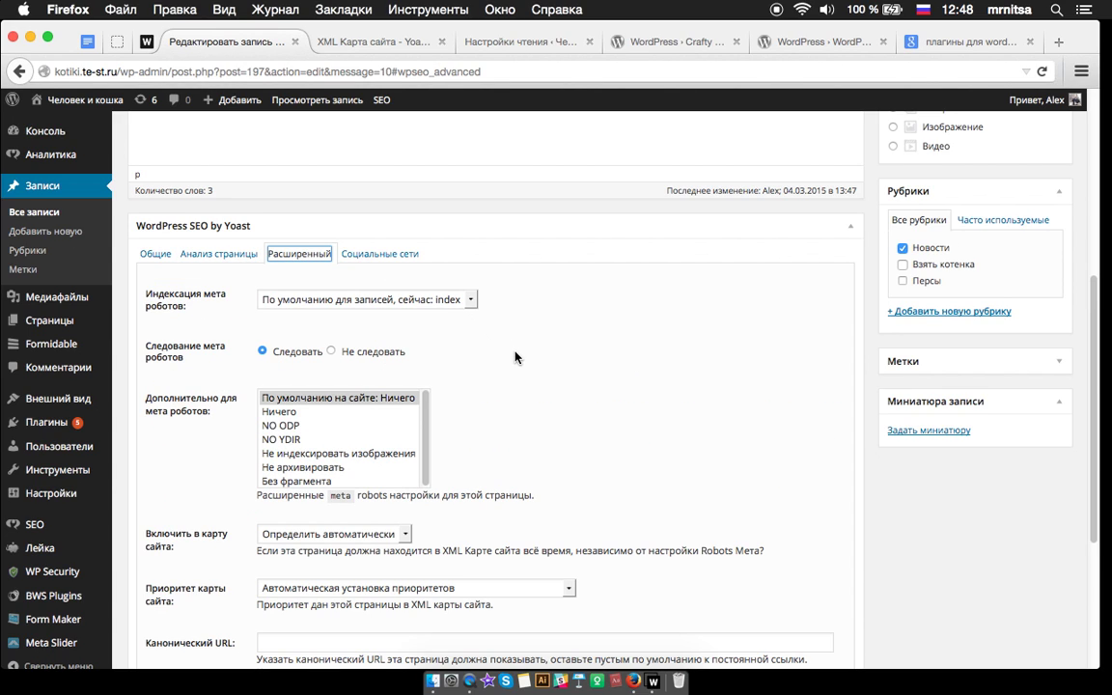
scroll(541, 338, down, 5)
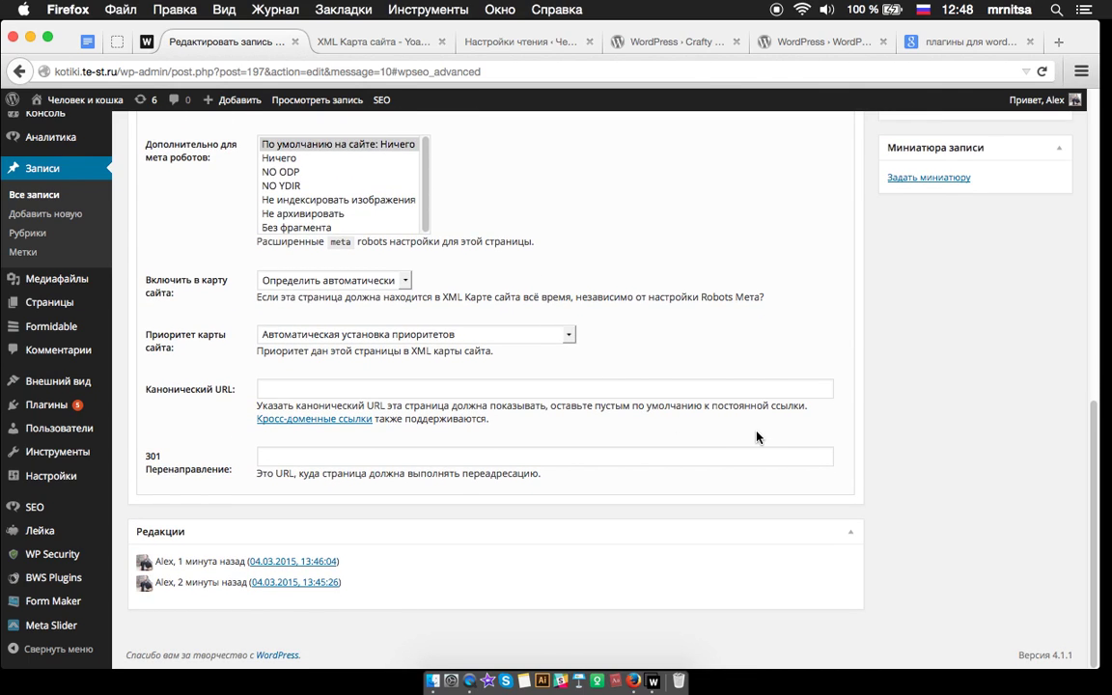
Check the webinar chat, and close the XML sitemap, reading settings and Crafty Social plugin pages
click(147, 42)
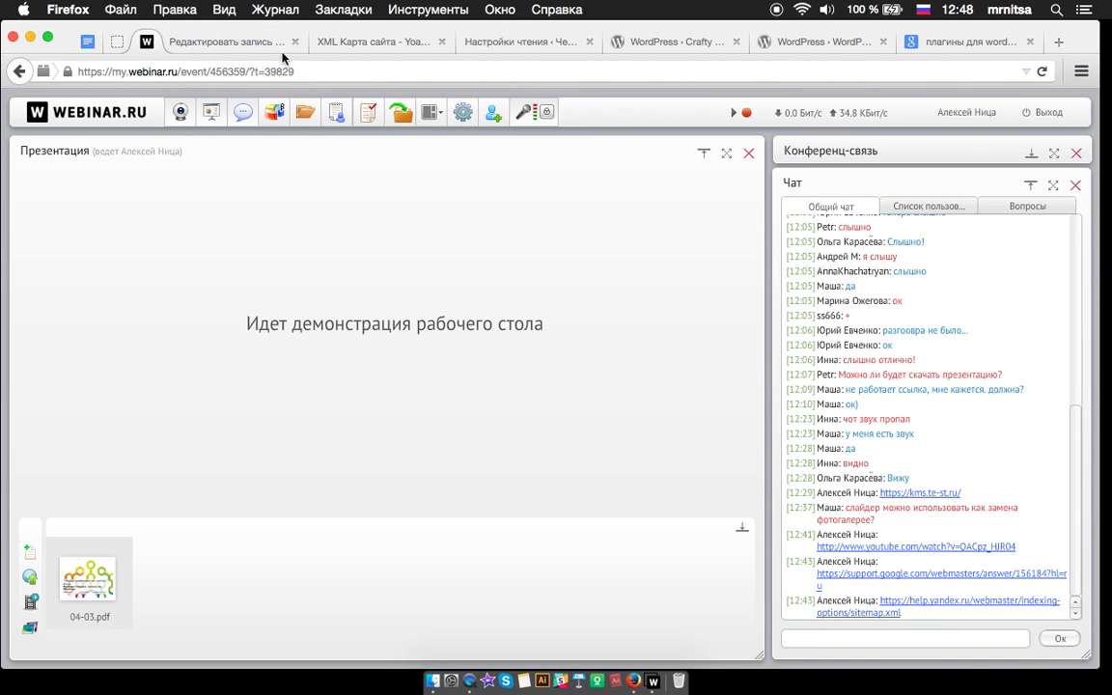
click(372, 41)
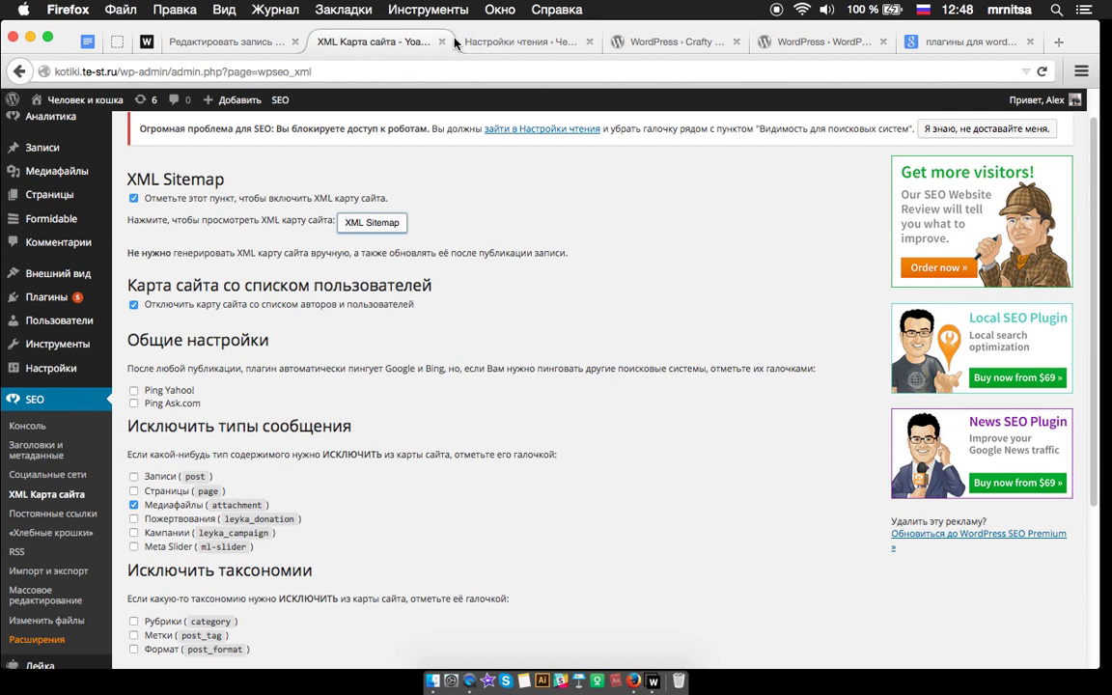
click(441, 42)
click(441, 42)
click(441, 41)
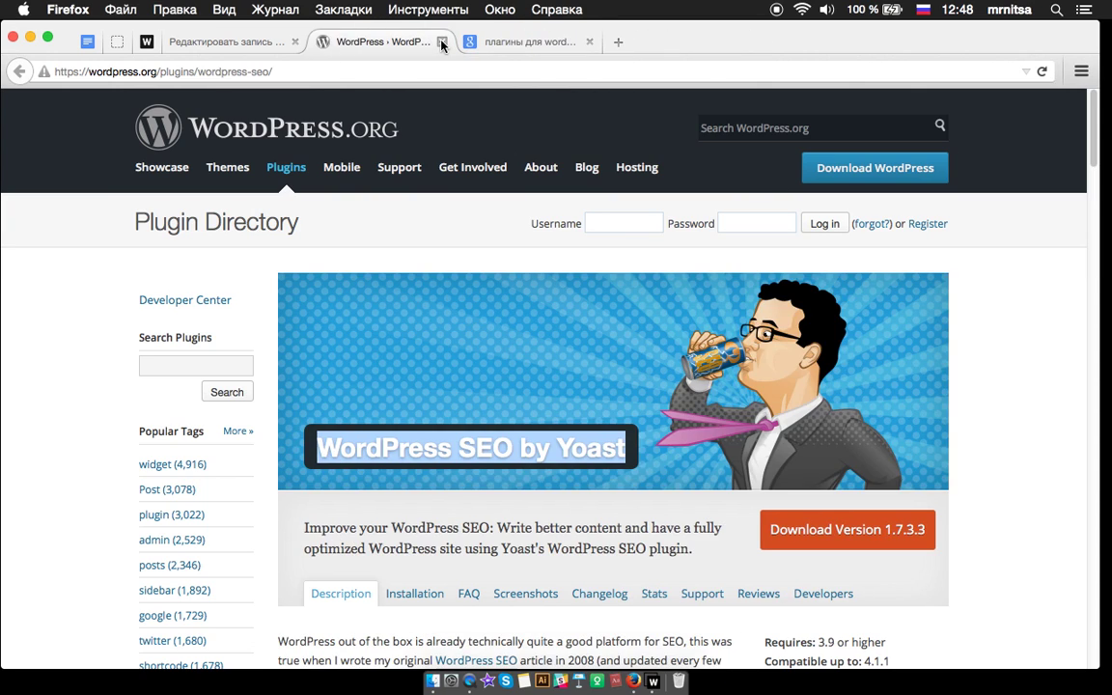
Close the WordPress SEO by Yoast plugin page and the Google search results, and return to the document of plugin links
click(441, 42)
click(442, 41)
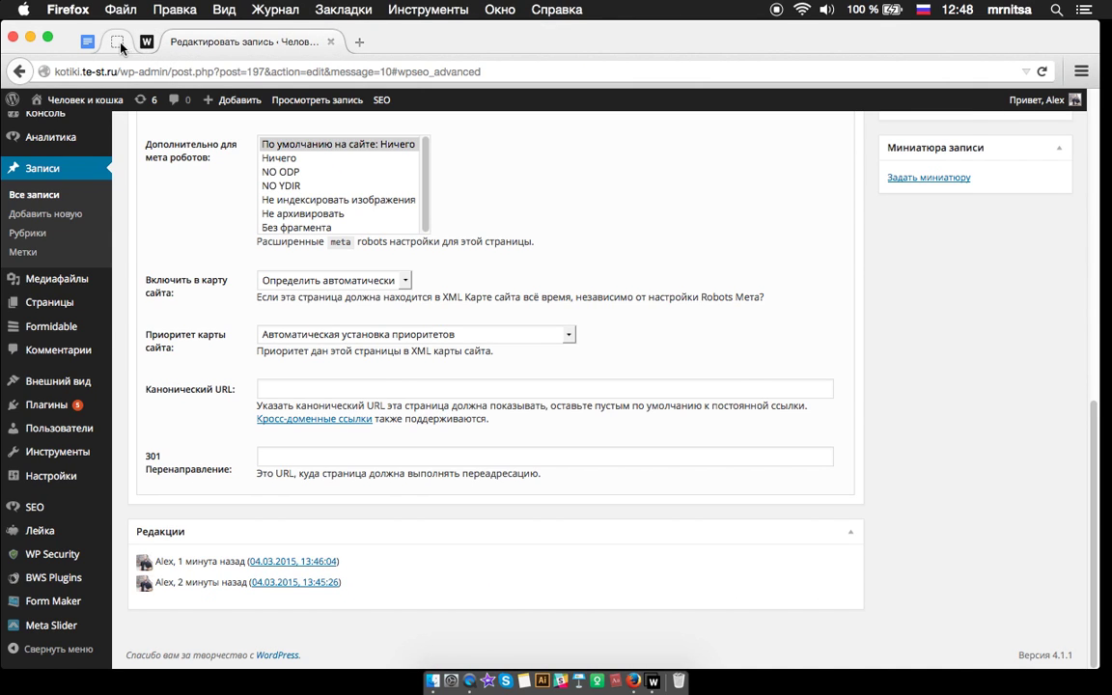
click(117, 41)
click(88, 41)
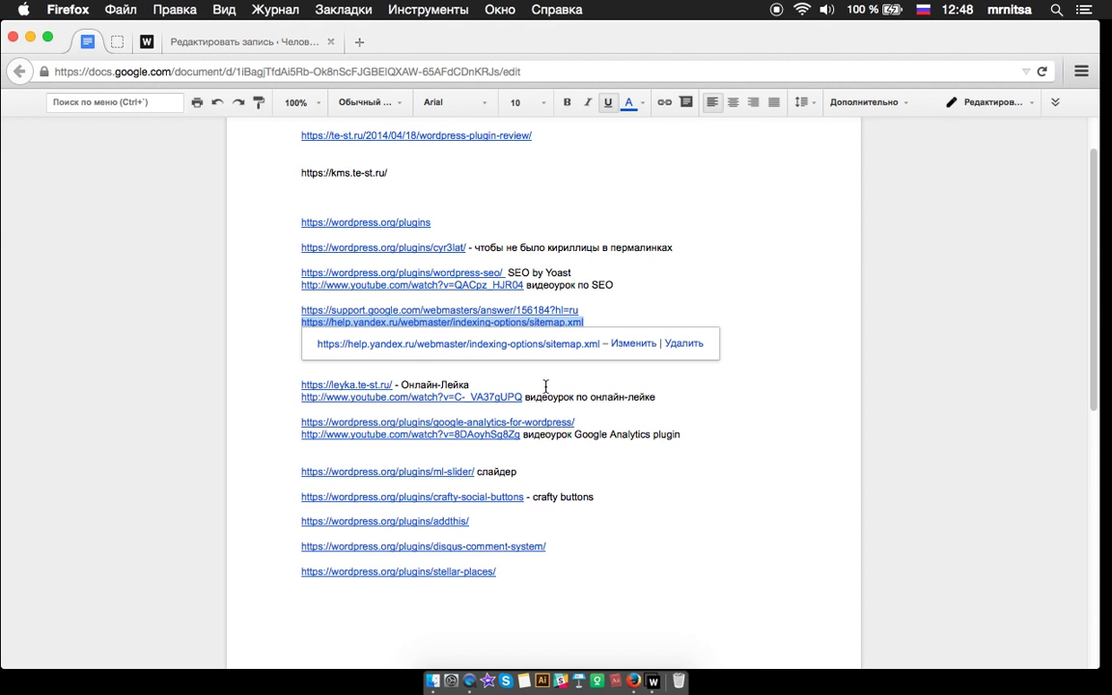
Copy the disqus-comment-system plugin link from the document and open it in a new browser tab
click(650, 533)
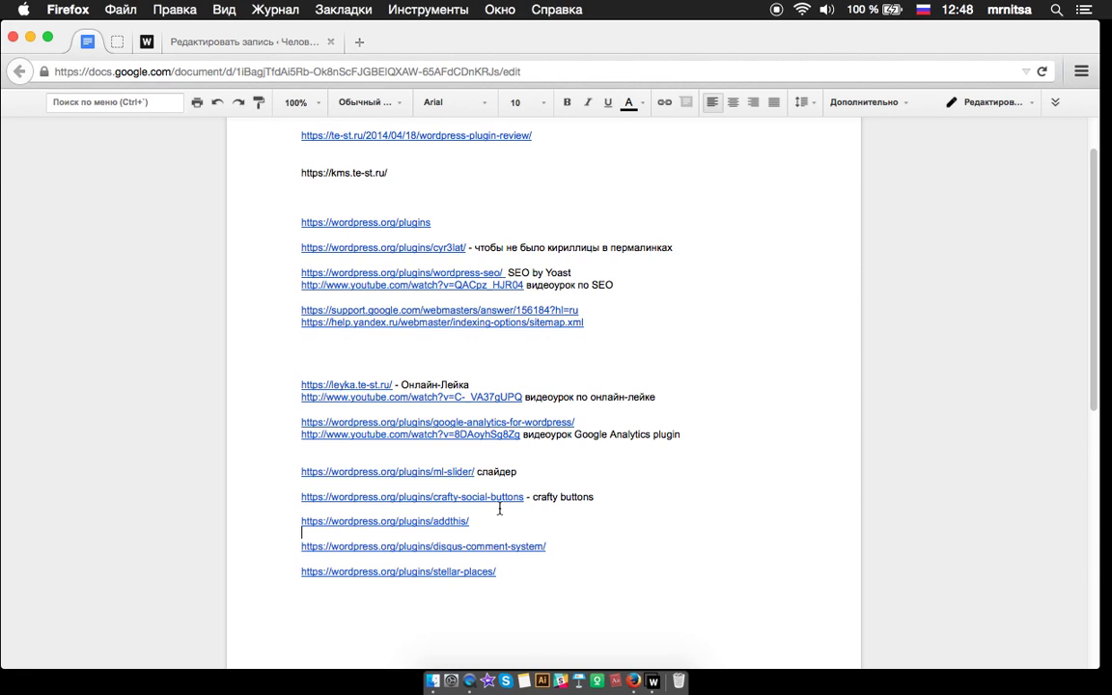
drag(547, 546, 304, 548)
key(super+c)
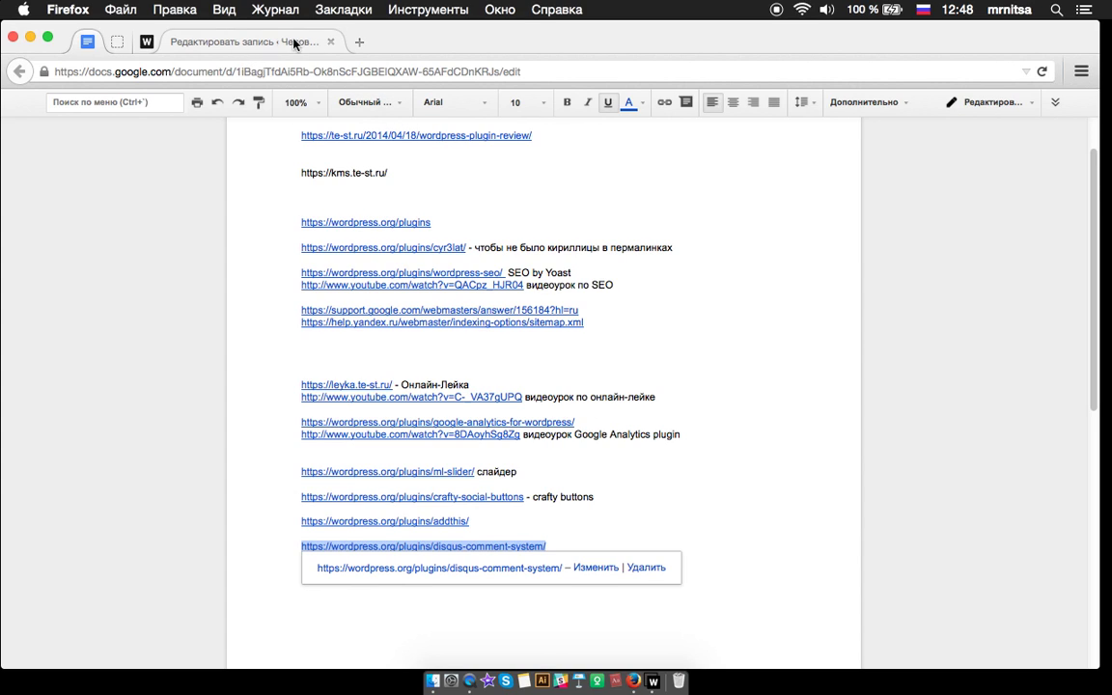
click(362, 43)
key(super+v)
key(Return)
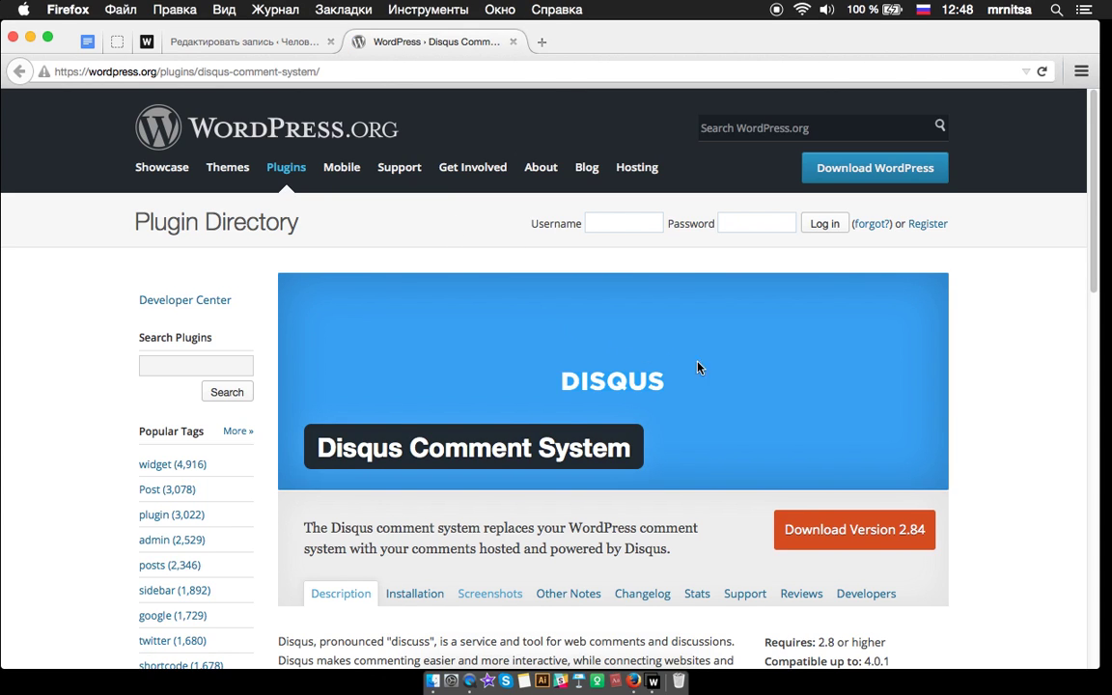
Open the screenshots of the Disqus Comment System plugin and examine the sample comment thread
scroll(671, 364, down, 4)
click(511, 390)
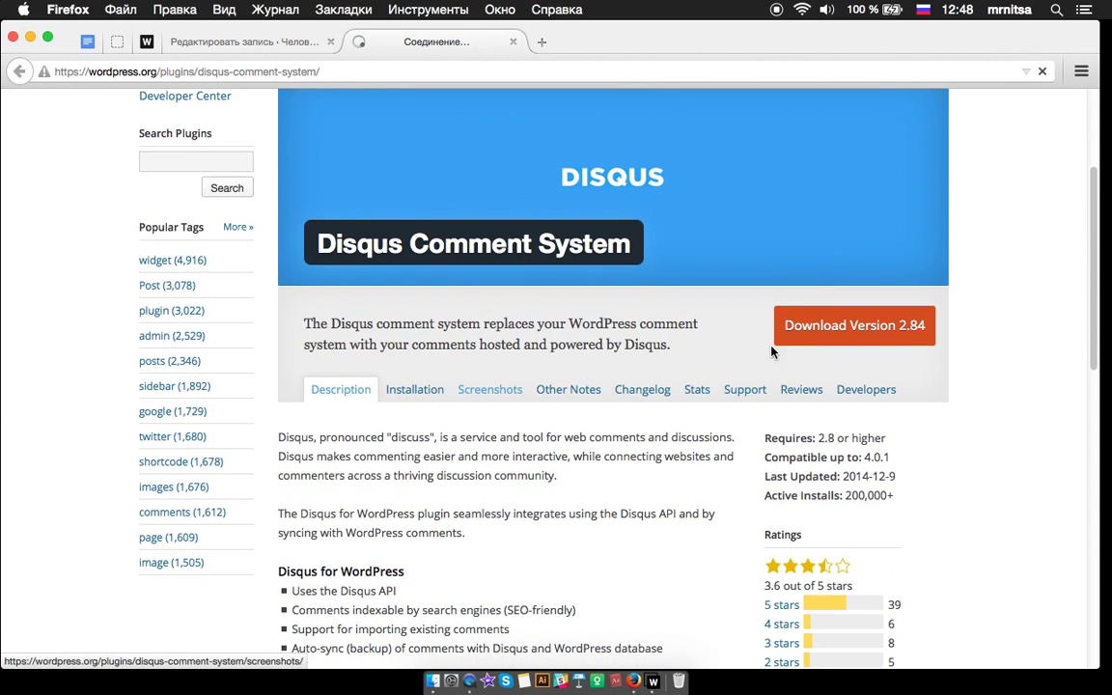
scroll(963, 365, down, 10)
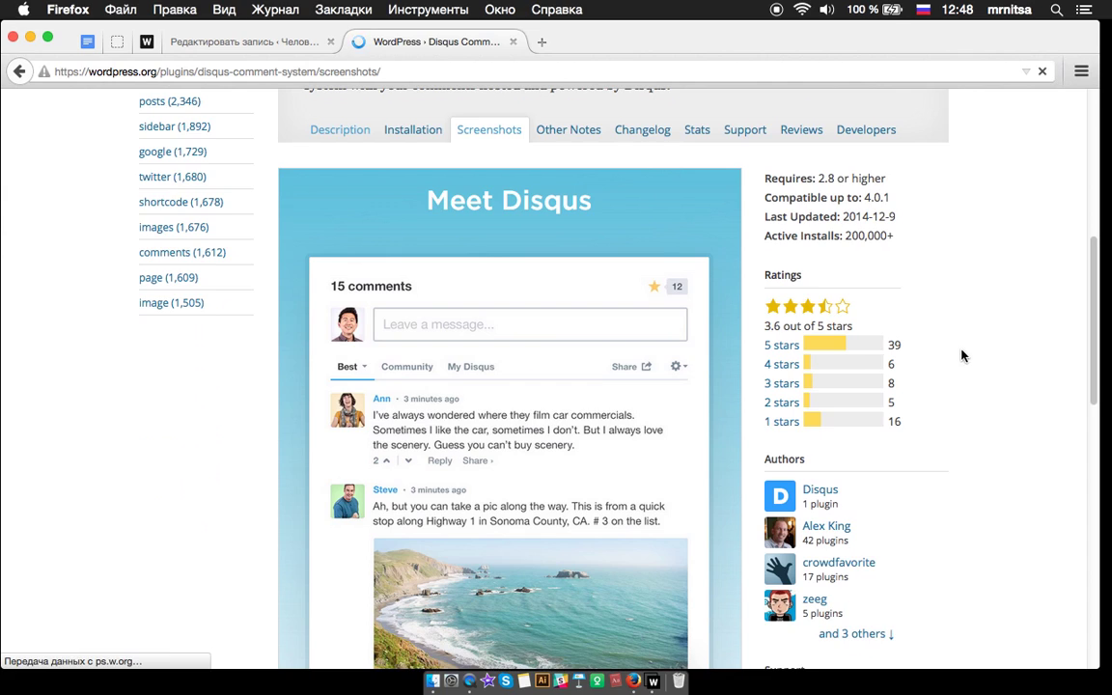
scroll(962, 357, down, 3)
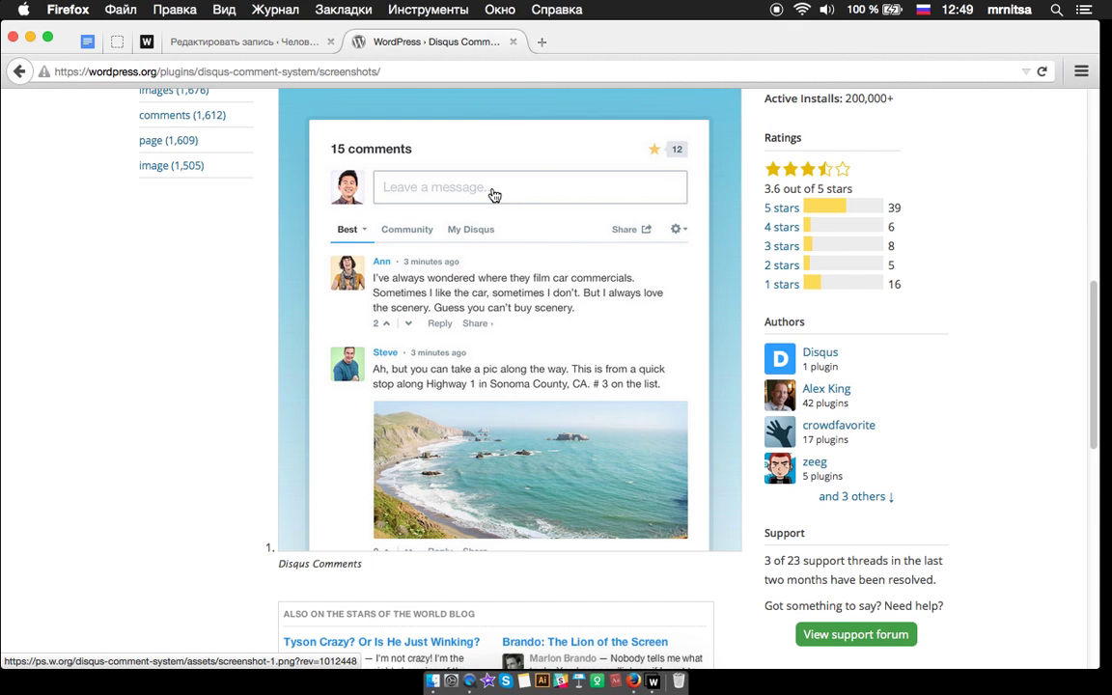
Copy the plugin name "Disqus Comment System" and search for it in the site's add-new-plugin catalogue
scroll(504, 274, up, 1)
scroll(504, 273, up, 5)
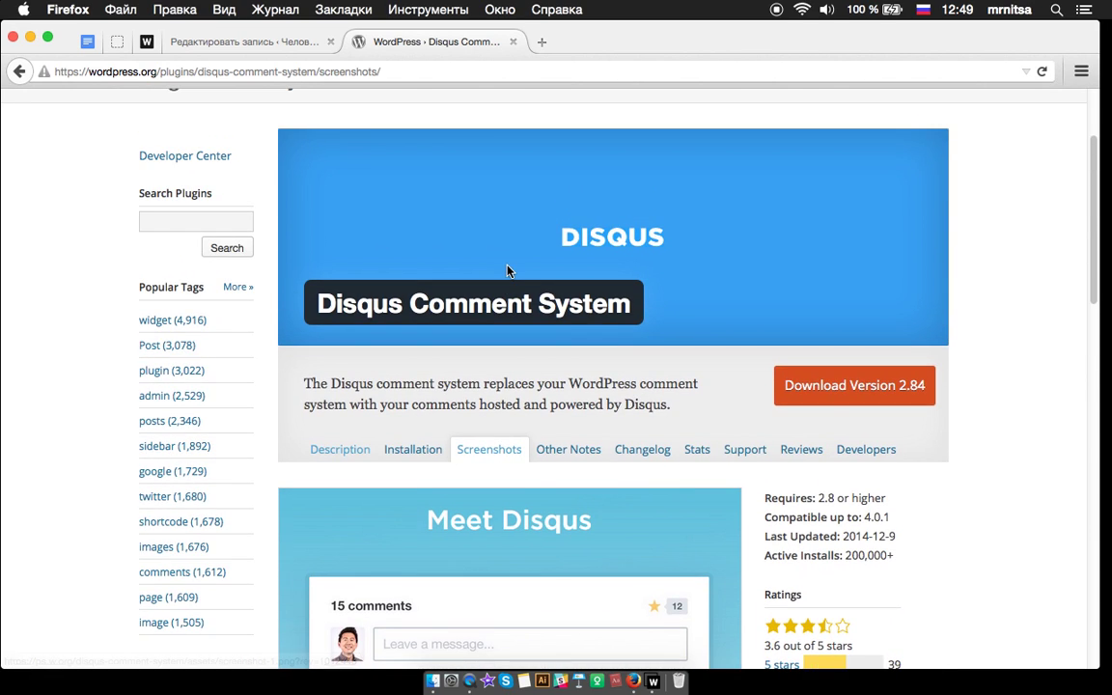
drag(624, 305, 324, 302)
key(super+c)
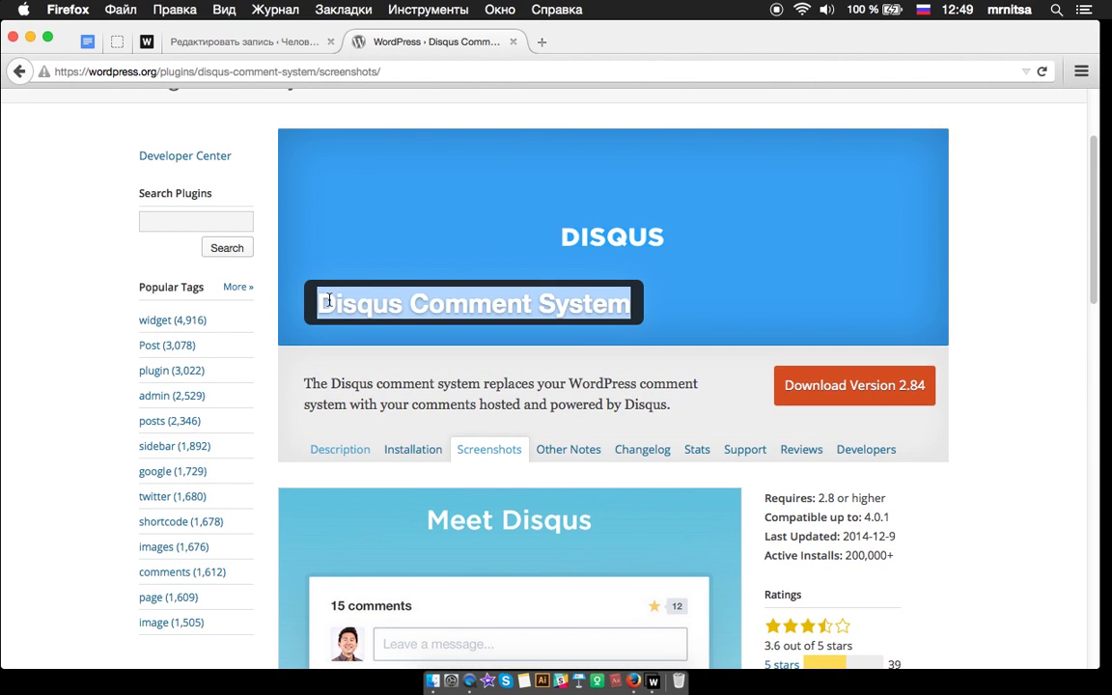
click(116, 41)
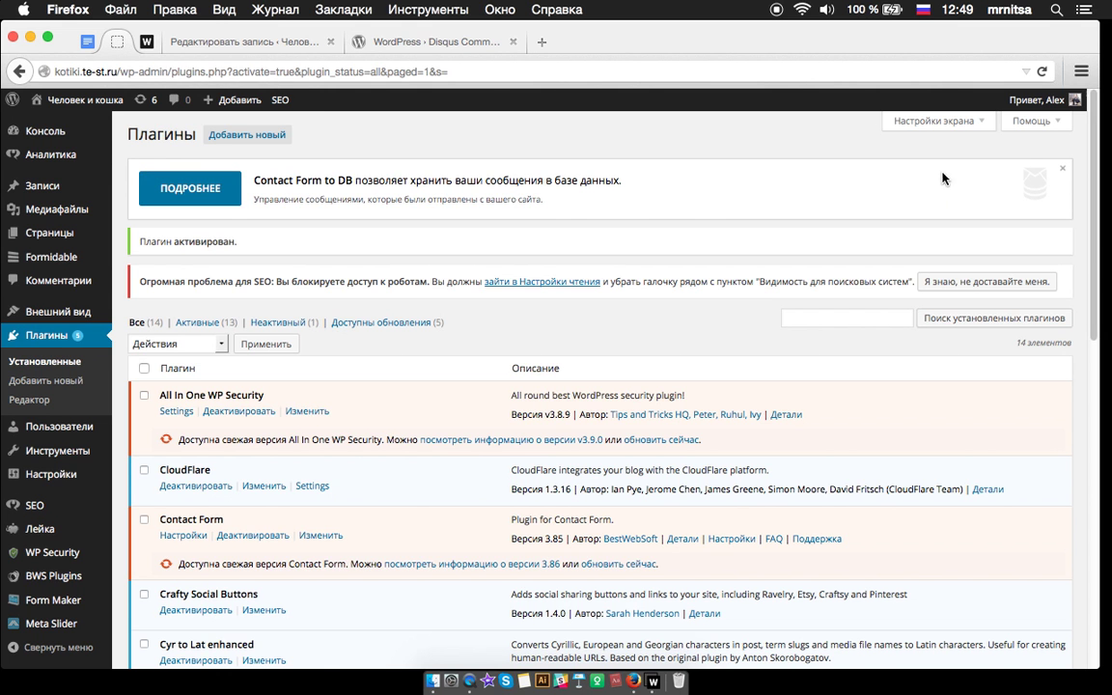
click(69, 381)
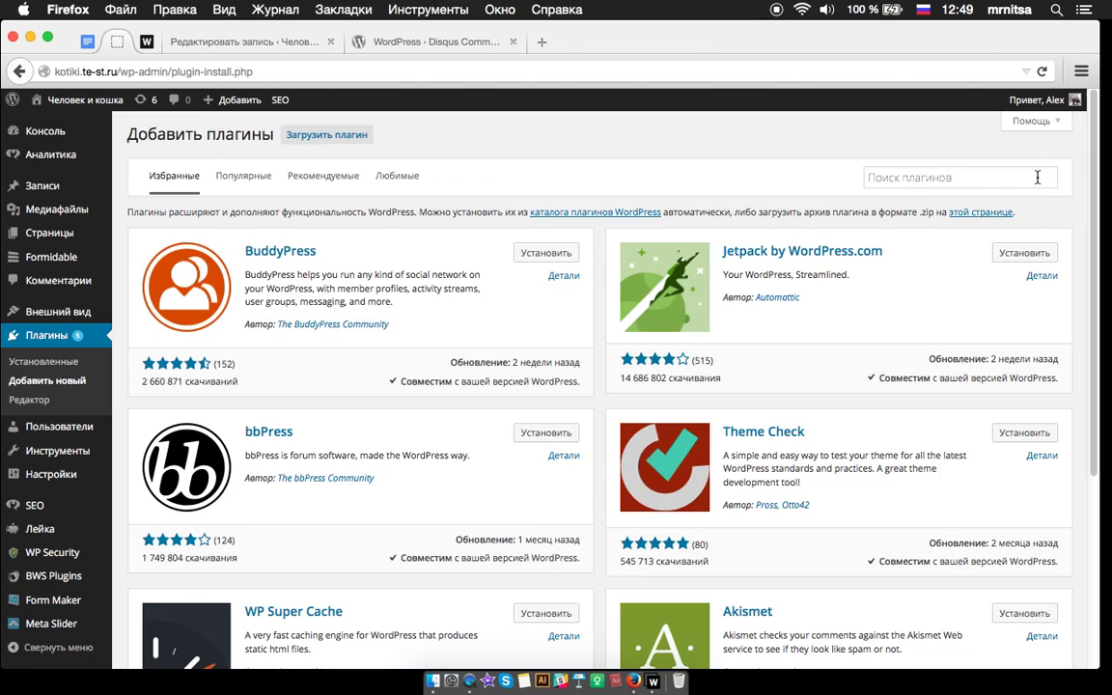
click(966, 185)
key(super+v)
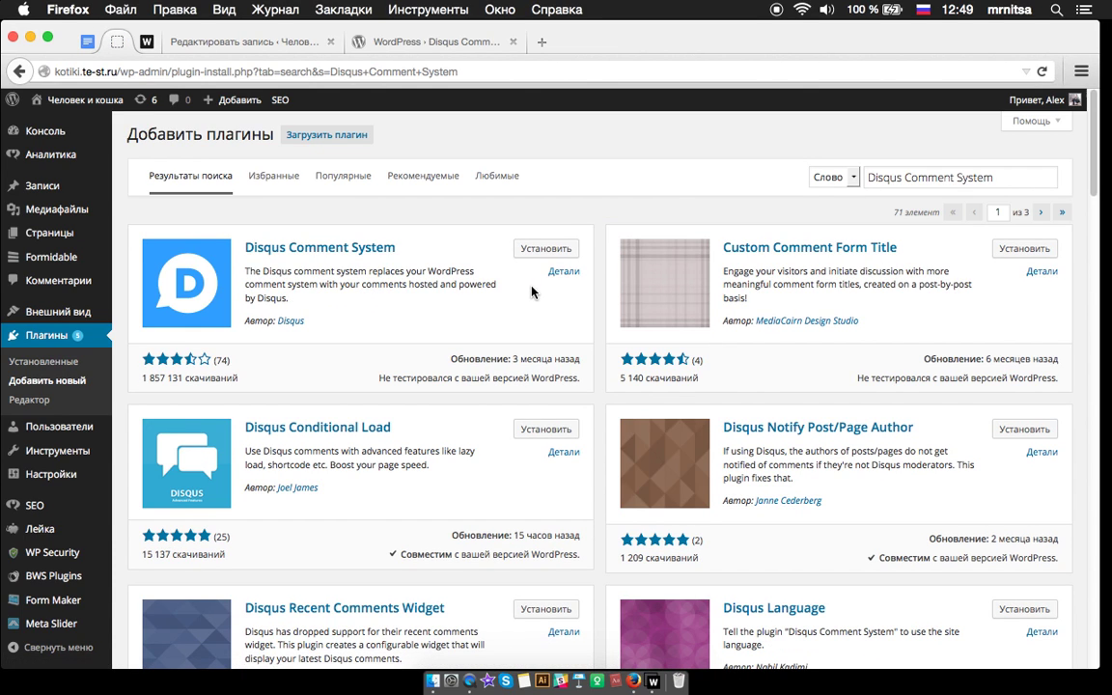
Install the Disqus Comment System plugin from the search results and activate it
click(545, 248)
click(637, 341)
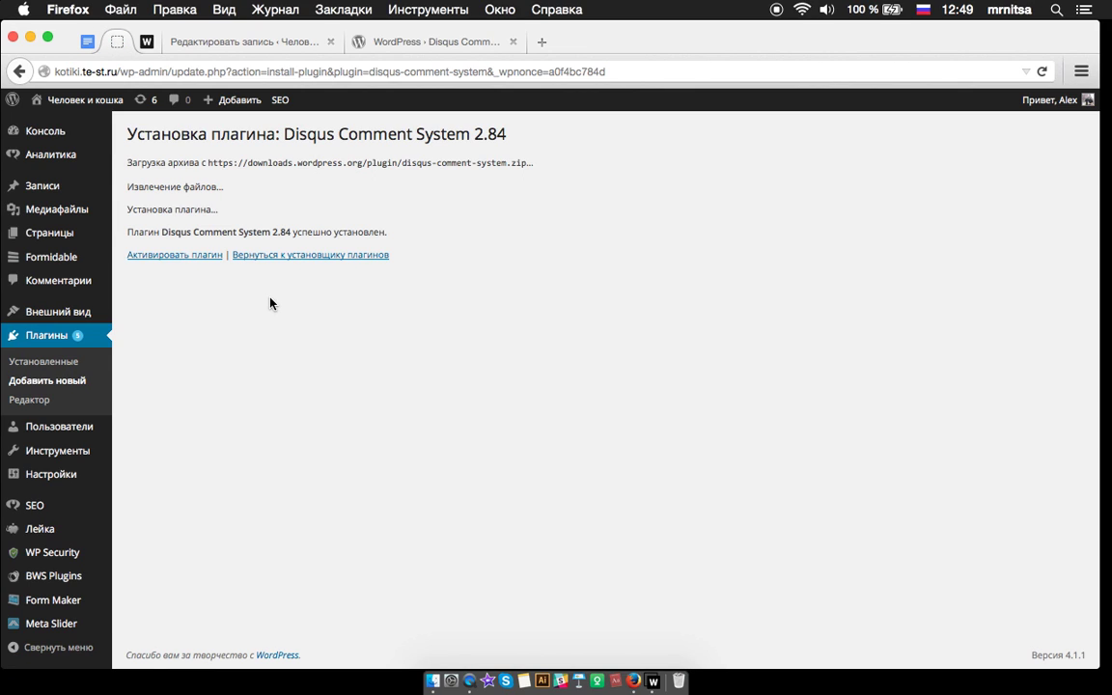
click(201, 256)
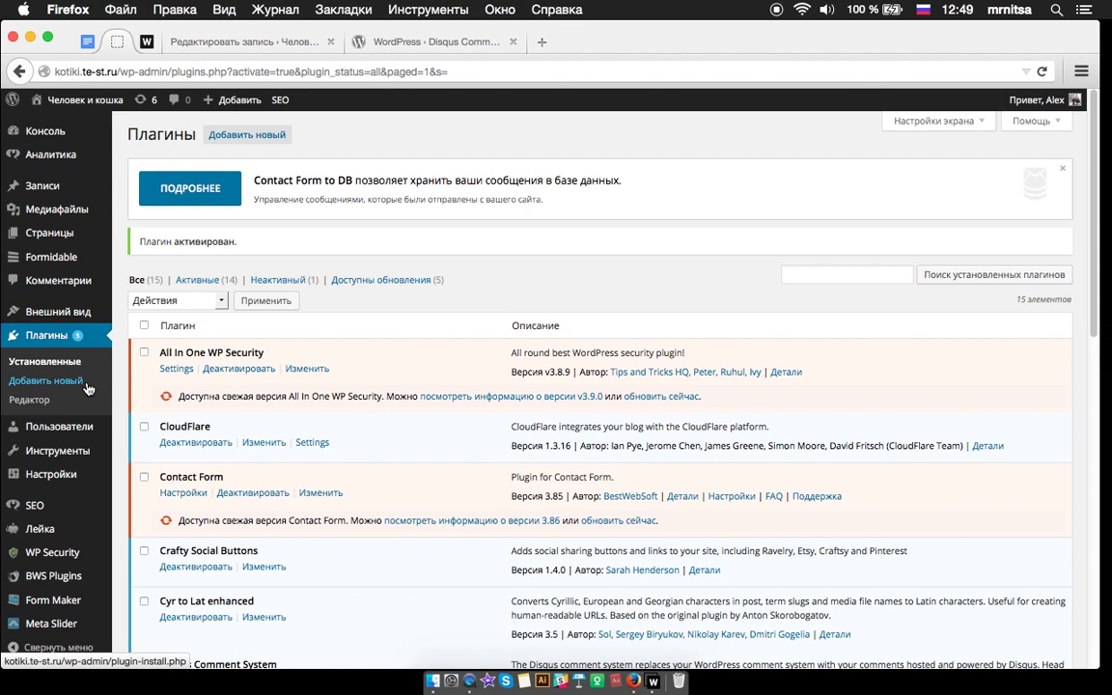
Look through the installed plugins list and the admin menu for the Disqus Comment System configuration entry
scroll(85, 384, down, 1)
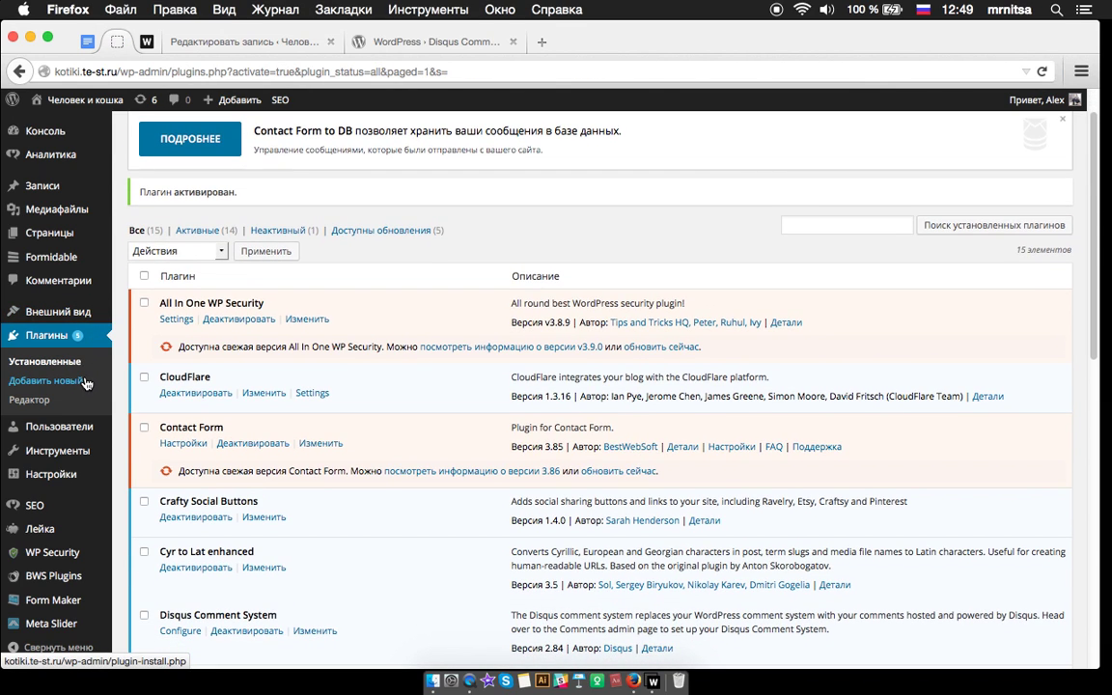
scroll(85, 383, up, 1)
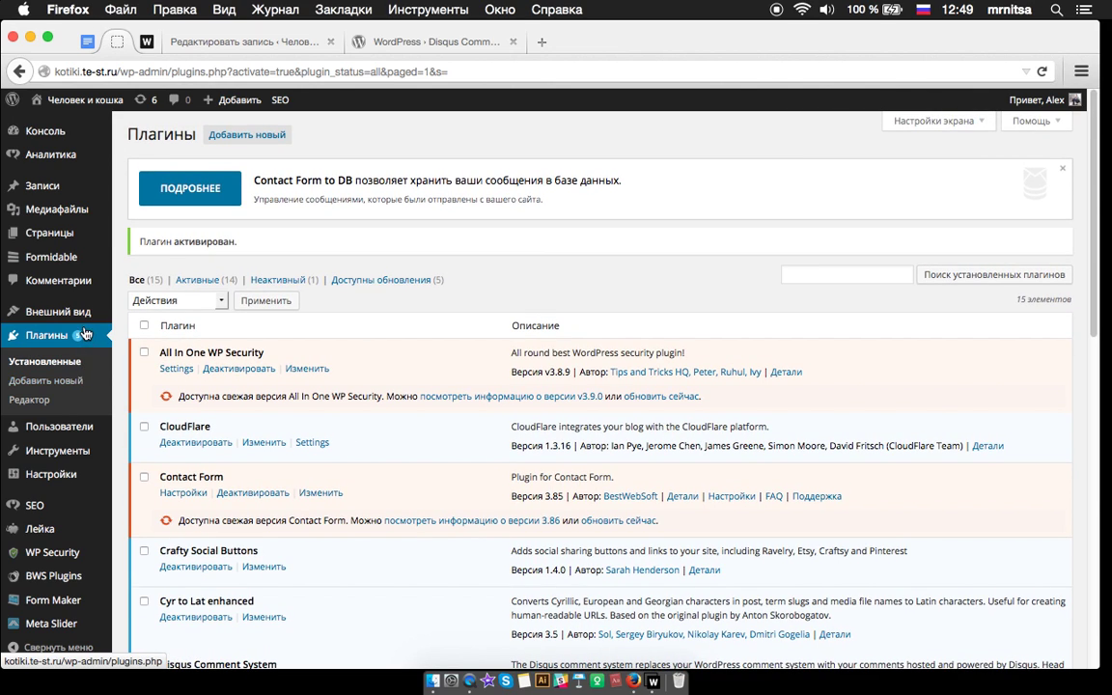
mouse_move(86, 315)
scroll(53, 541, down, 2)
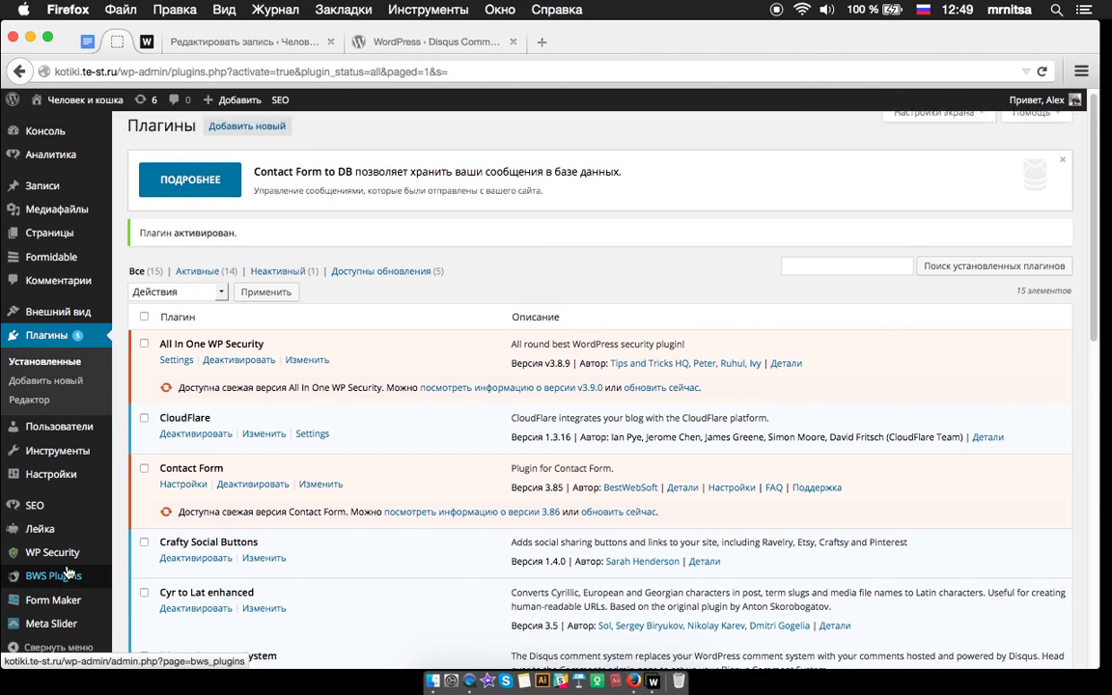
mouse_move(63, 477)
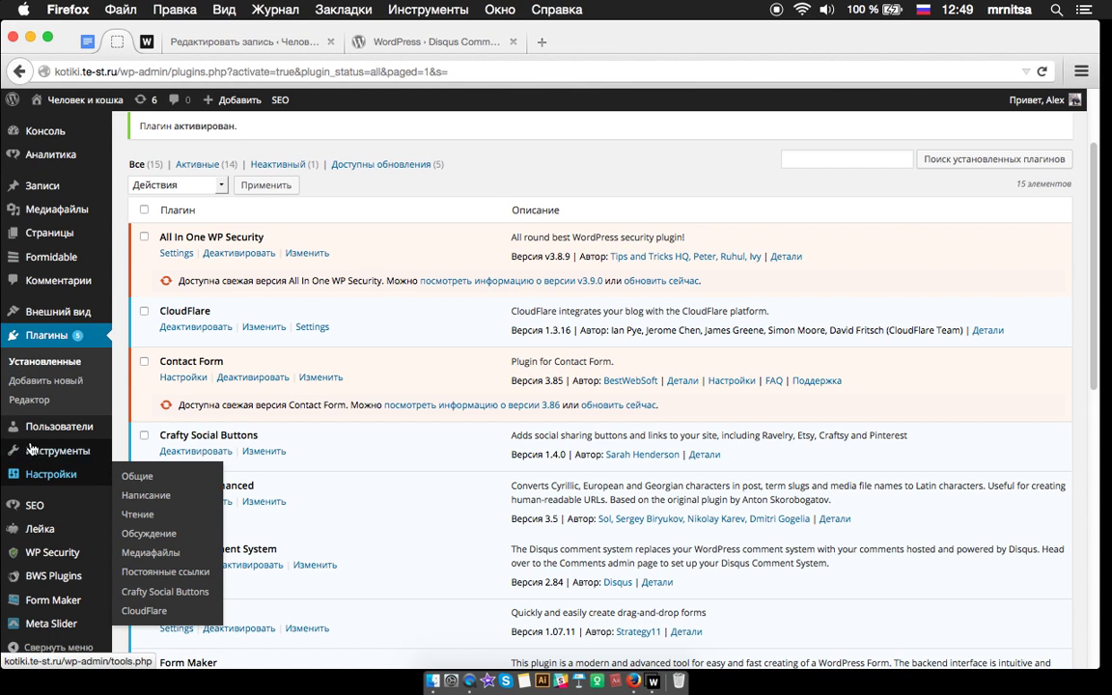
mouse_move(38, 427)
scroll(43, 430, down, 1)
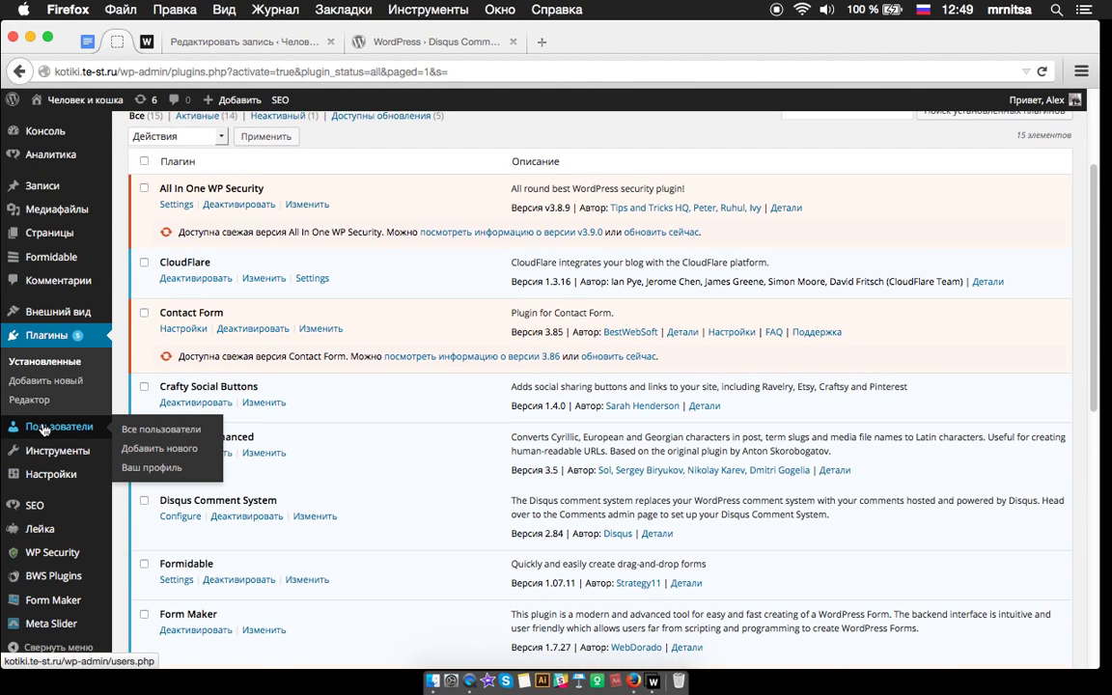
scroll(43, 430, up, 3)
mouse_move(60, 277)
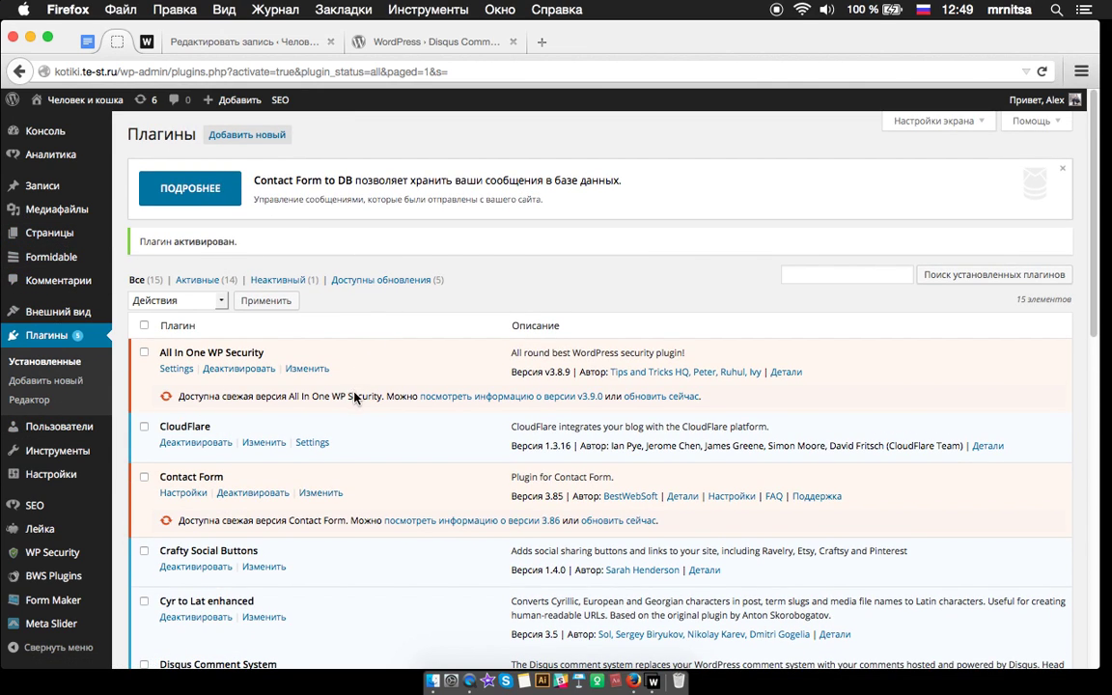
scroll(355, 396, down, 1)
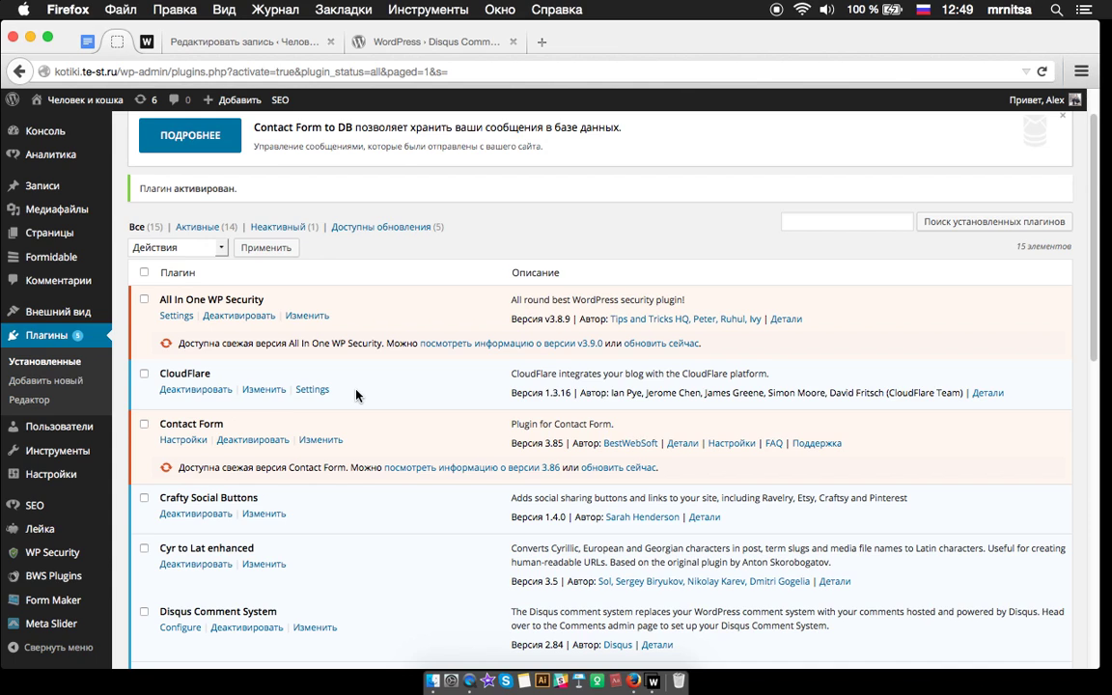
scroll(107, 246, up, 1)
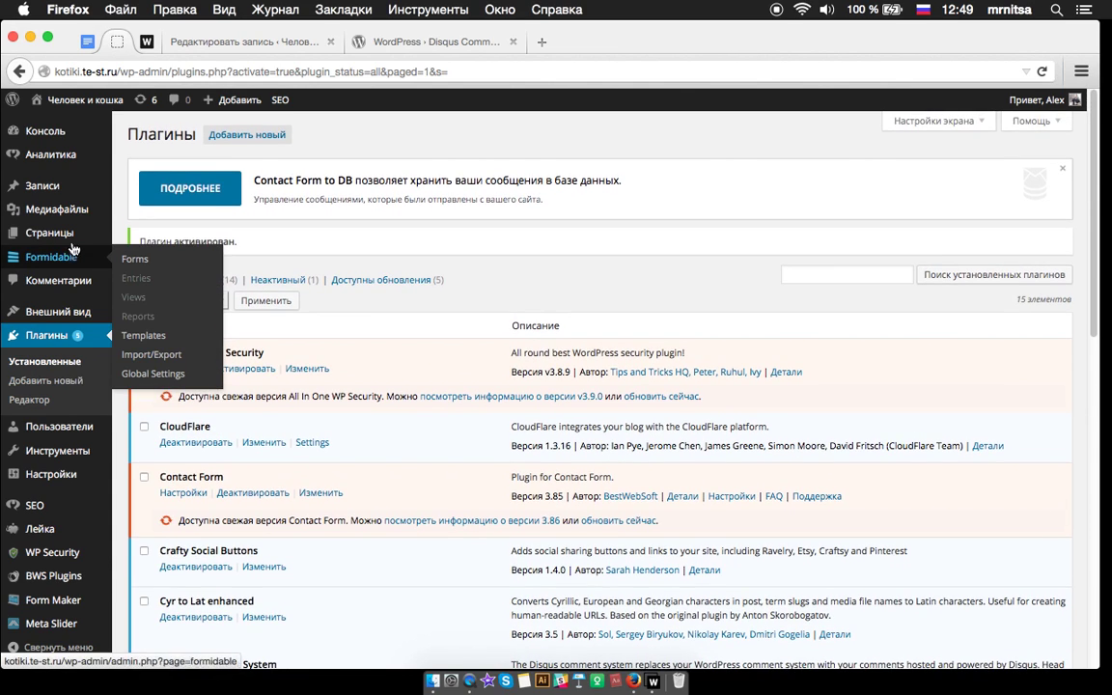
Go to the Disqus page in the comments section and upgrade the Disqus database
click(39, 132)
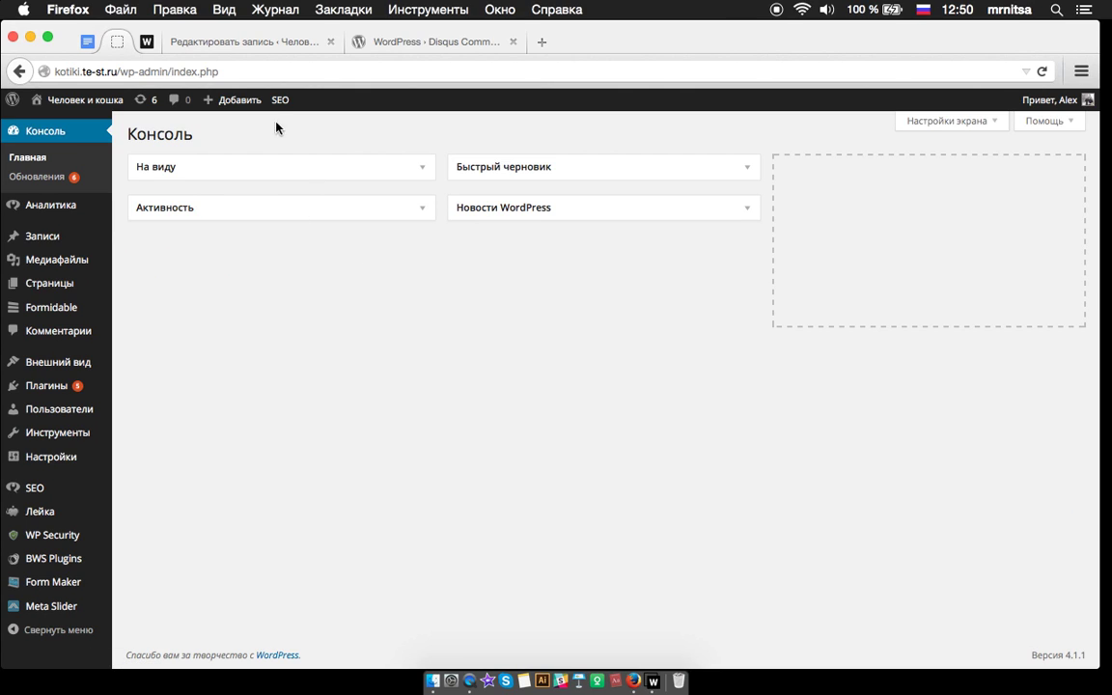
click(1042, 71)
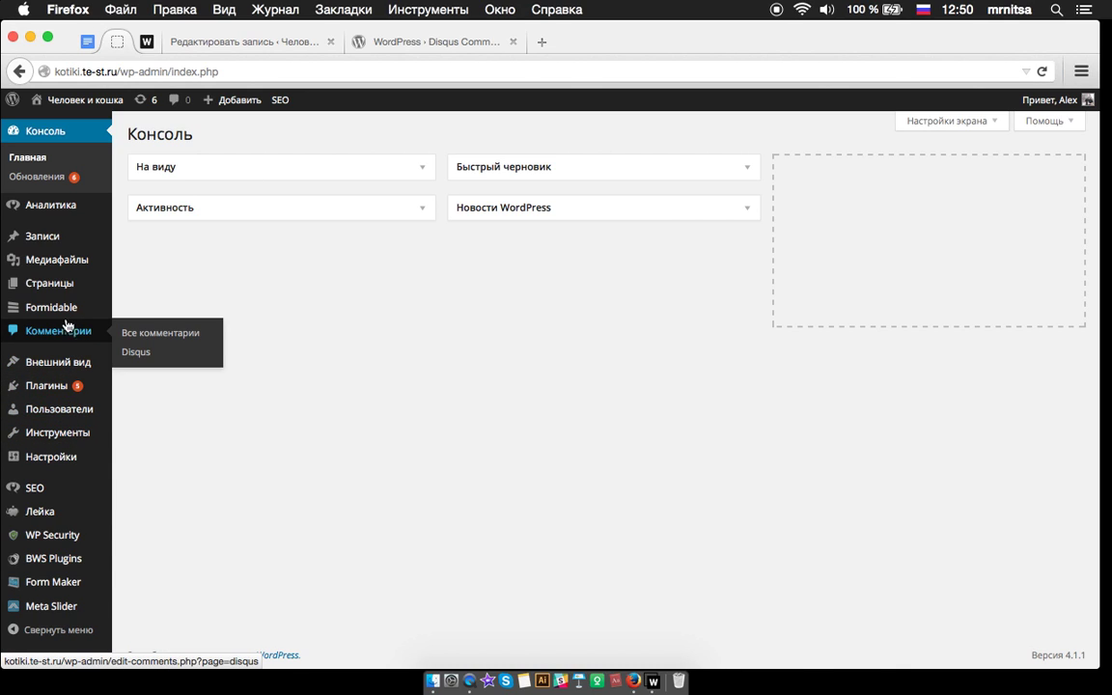
click(136, 353)
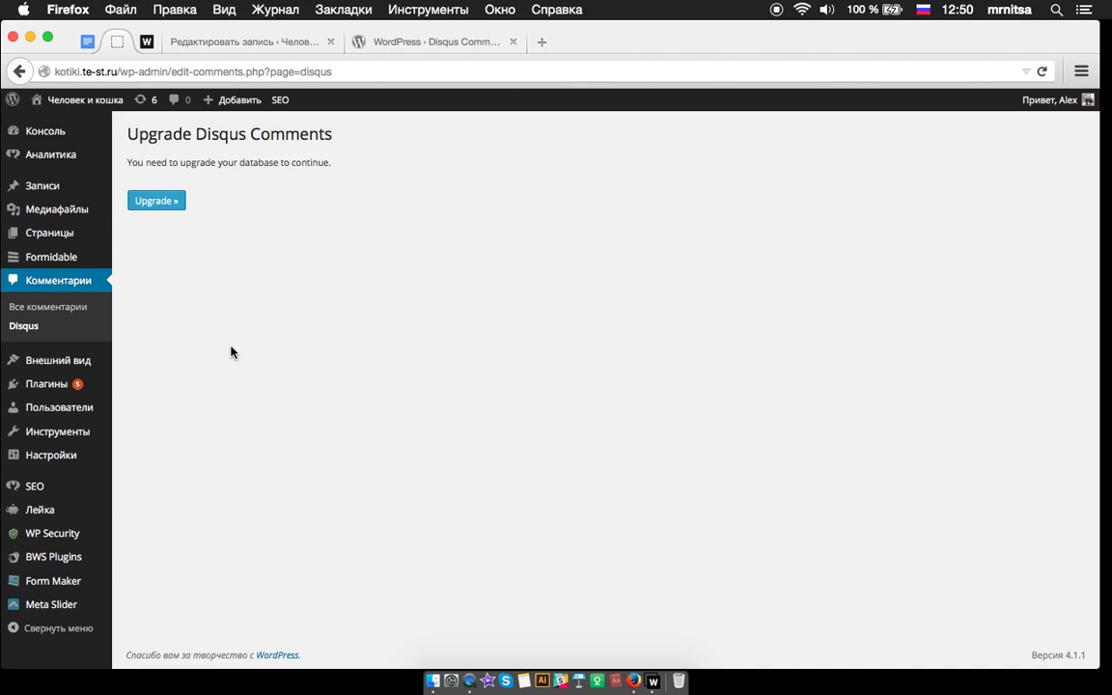
click(160, 201)
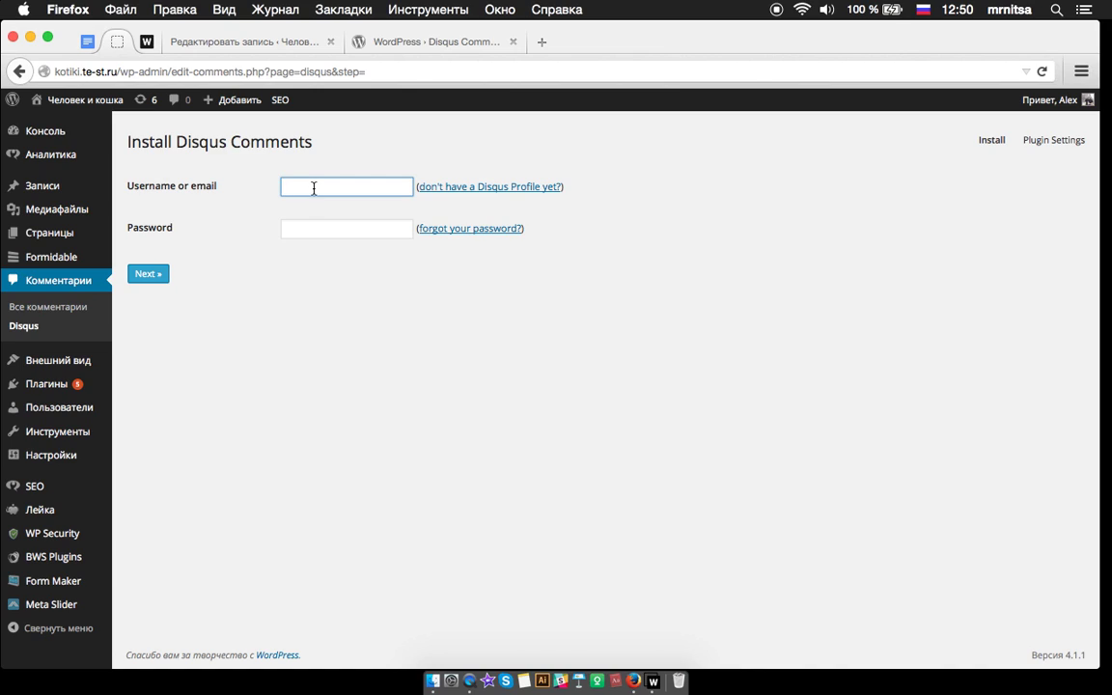
text(тшеыф)
key(BackSpace)
key(BackSpace)
key(BackSpace)
key(BackSpace)
key(ctrl+space)
Open disqus.com in a new browser tab
click(542, 41)
key(ctrl+space)
text(вш)
key(BackSpace)
key(BackSpace)
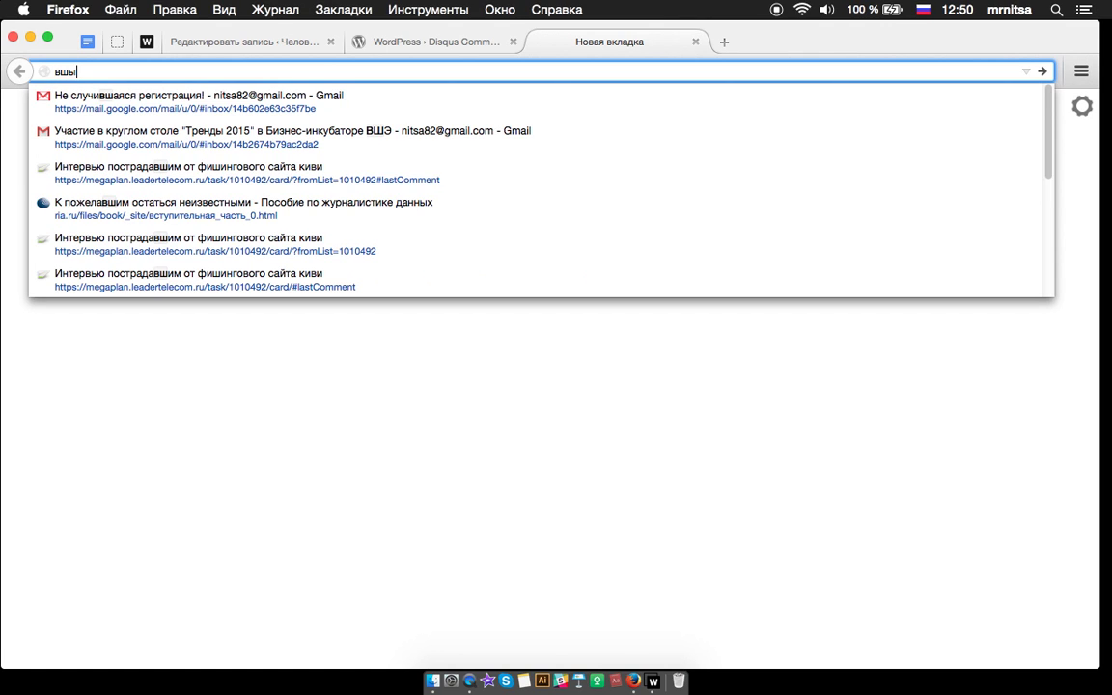
key(ctrl+space)
text(disqus)
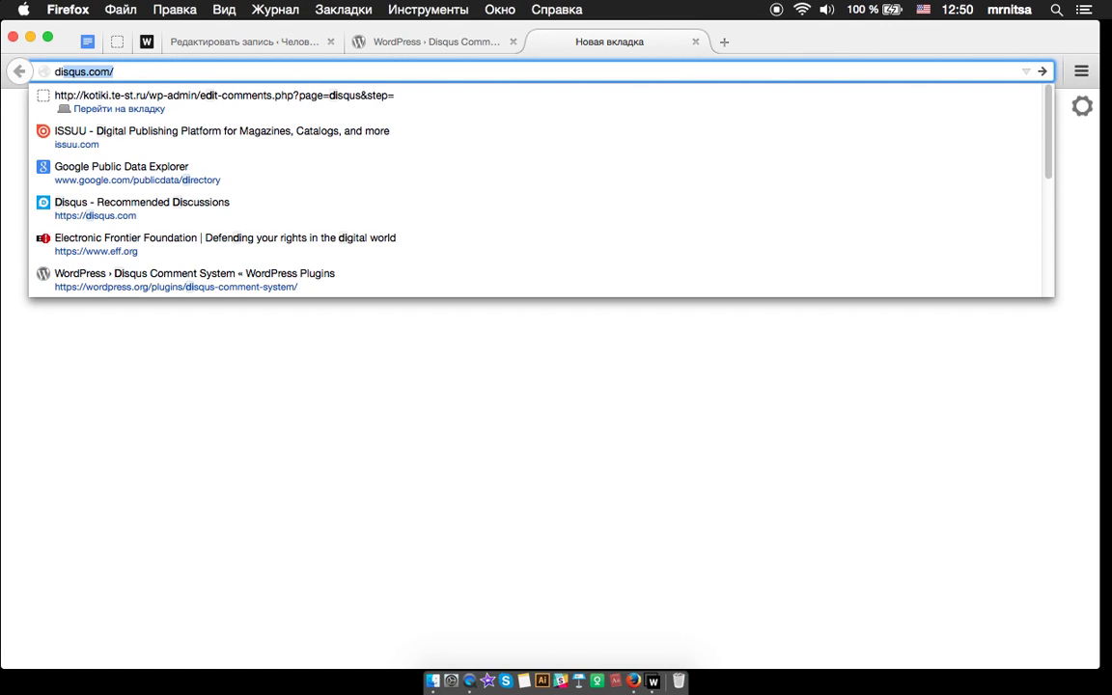
key(BackSpace)
key(BackSpace)
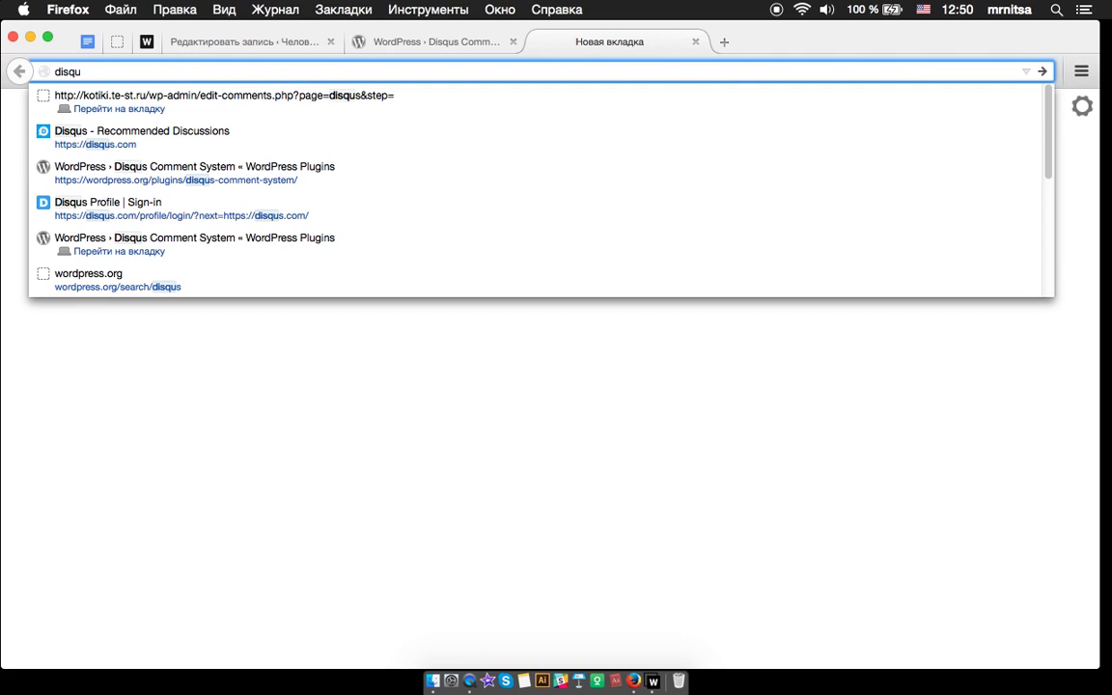
text(s)
key(Return)
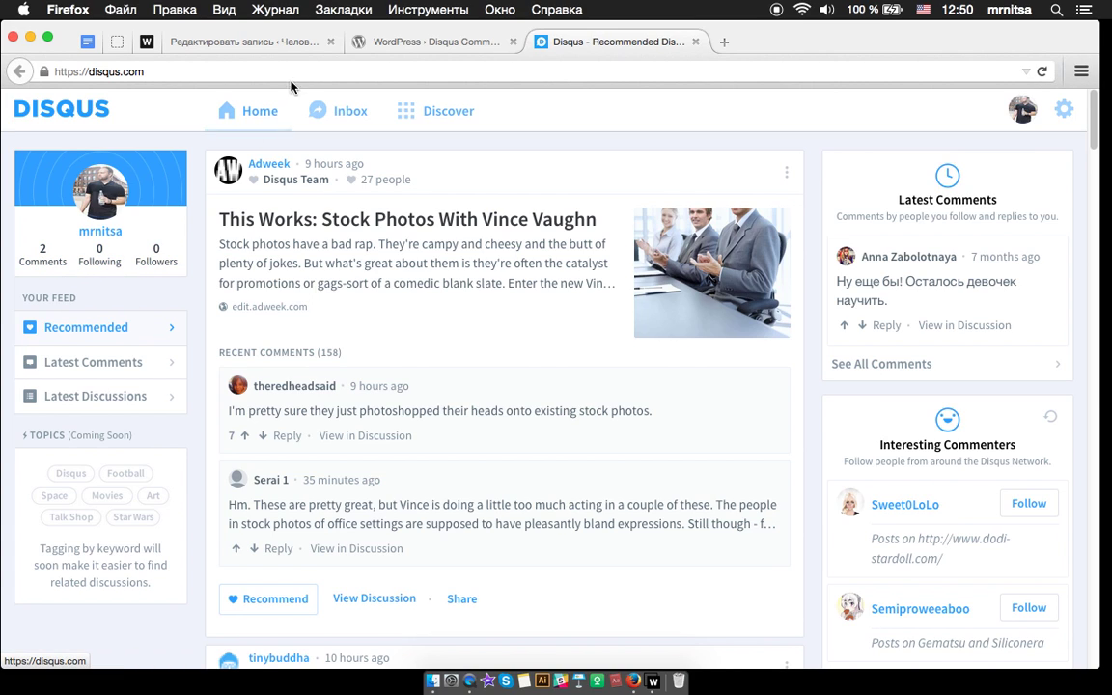
Return to the Disqus installation page in WordPress and log in with the account e-mail and password
click(121, 42)
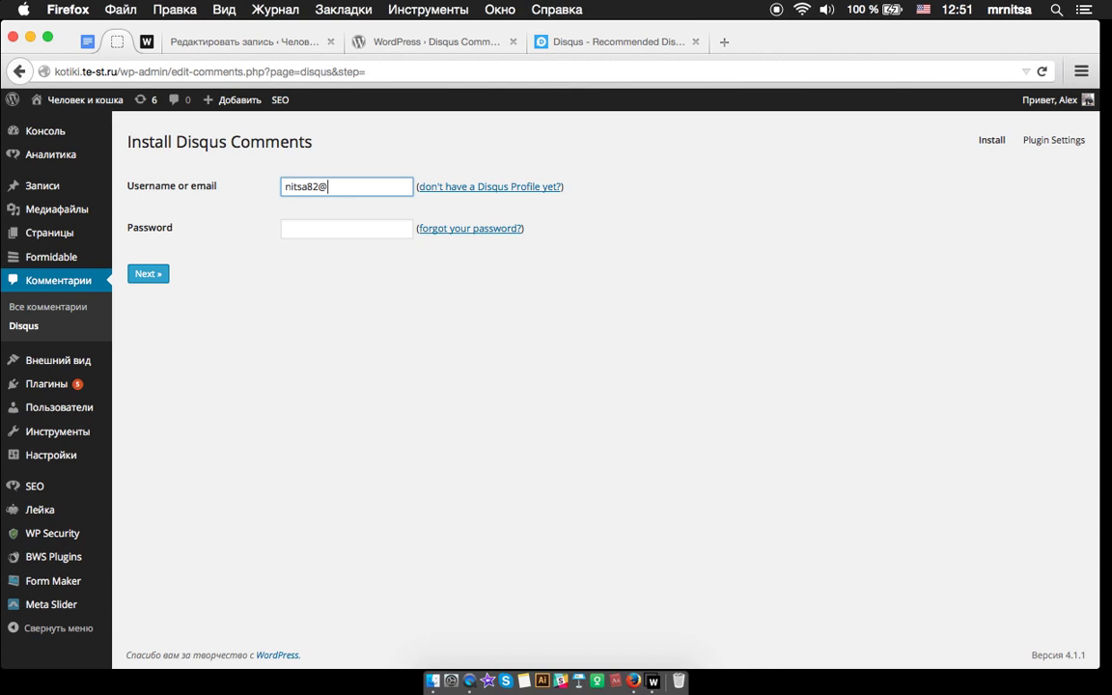
click(381, 236)
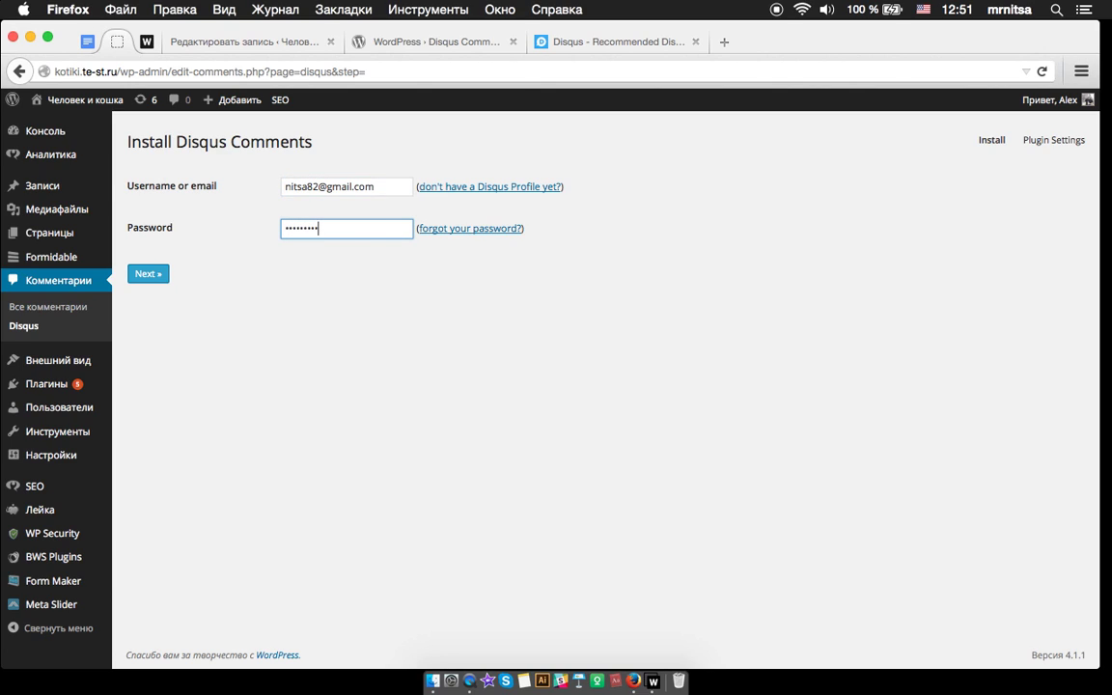
click(147, 275)
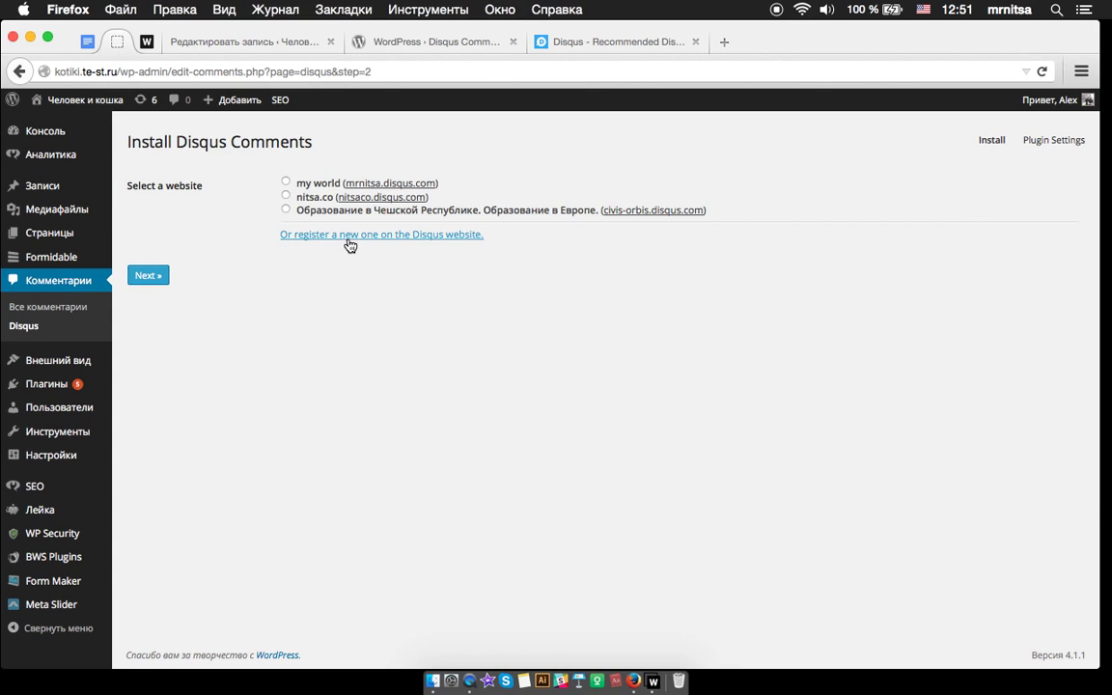
Start registering a new site with Disqus, naming it Kotiki and choosing kotiki as its unique URL
click(349, 239)
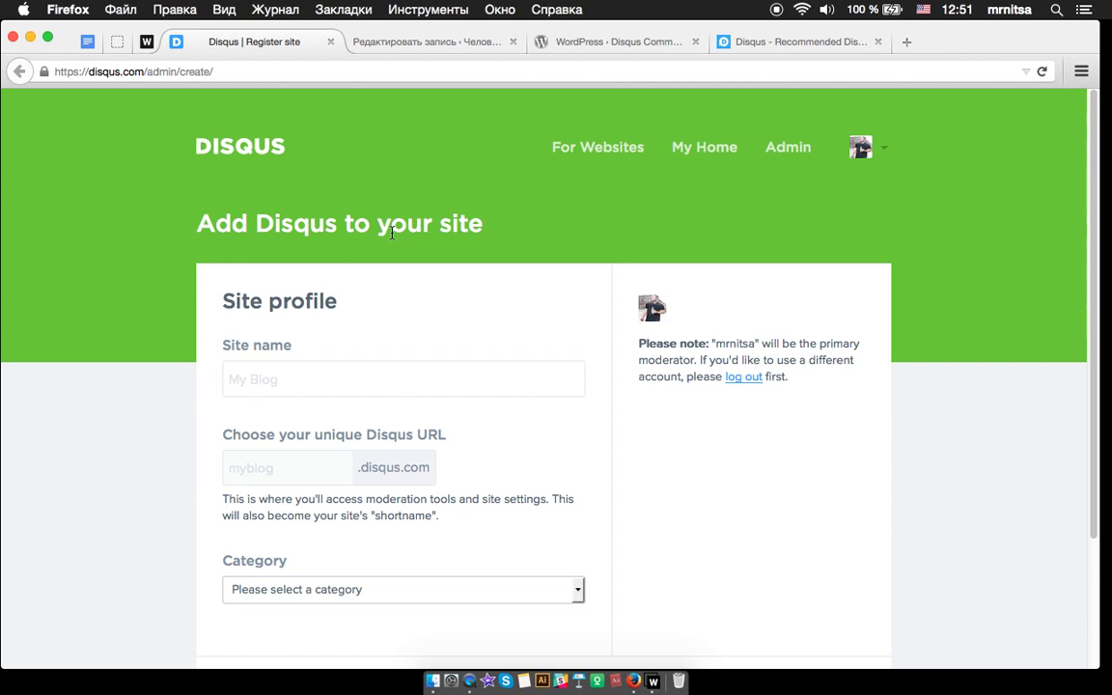
click(345, 381)
text(Ko)
click(280, 472)
text(kotiki)
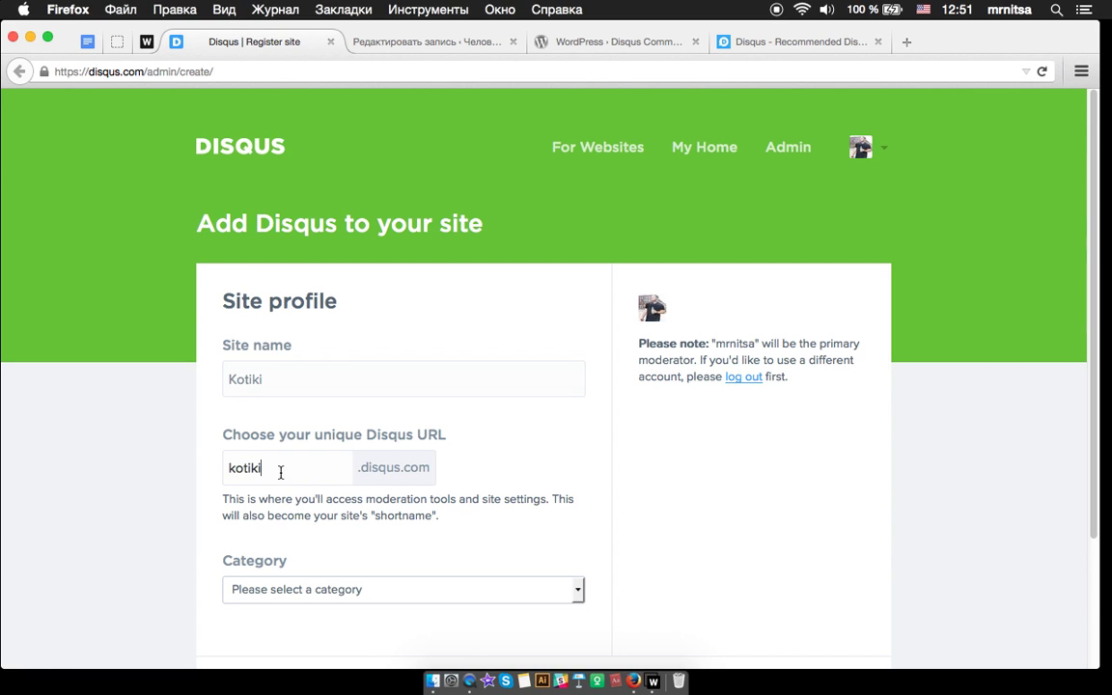
Set the site's category to Living and submit the registration
scroll(504, 489, down, 1)
click(529, 538)
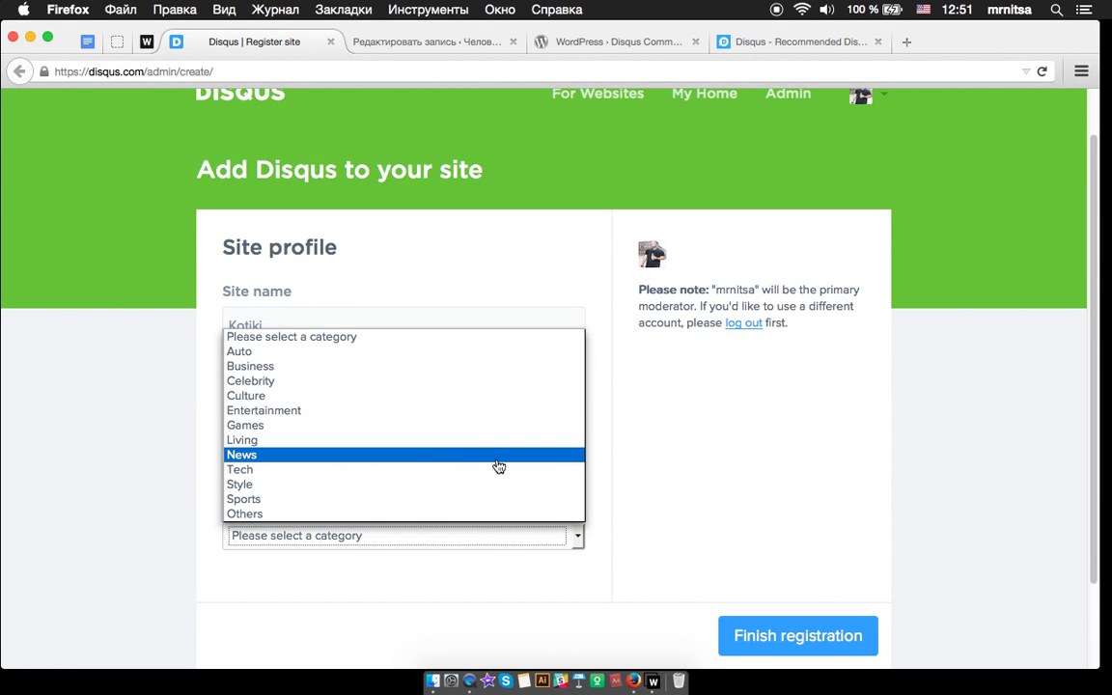
click(388, 440)
click(845, 635)
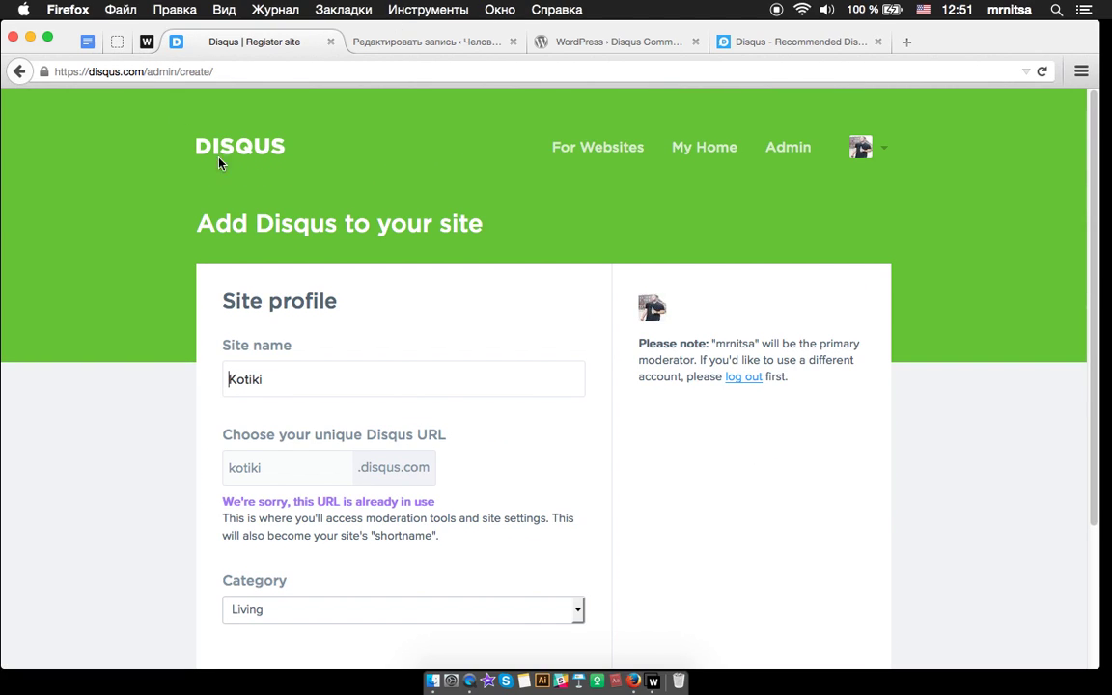
Change the unique Disqus URL to kotiki123 and finish the registration
click(286, 475)
text(123)
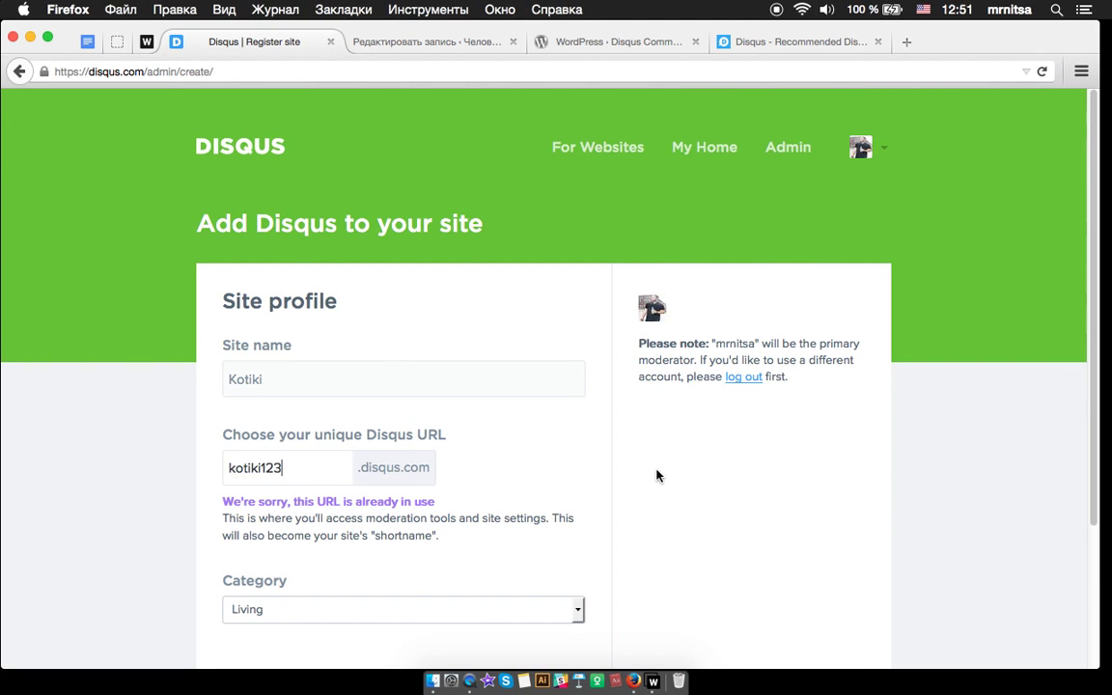
scroll(658, 472, down, 3)
click(789, 534)
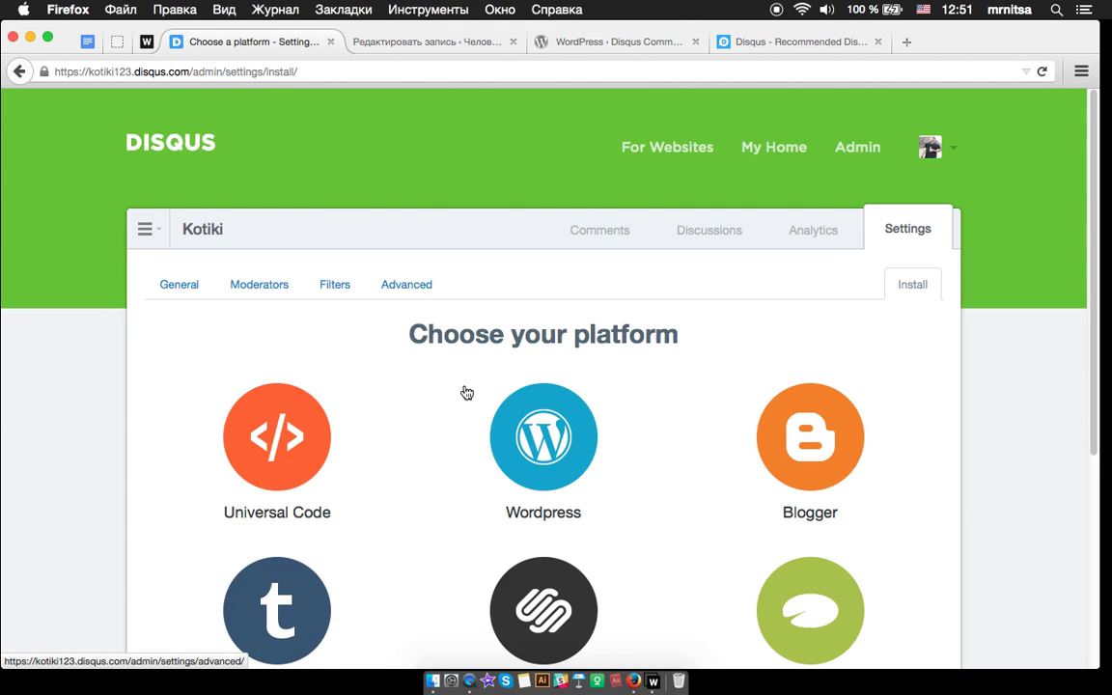
Return to WordPress and complete the website selection to install Disqus on the blog
click(117, 42)
click(149, 275)
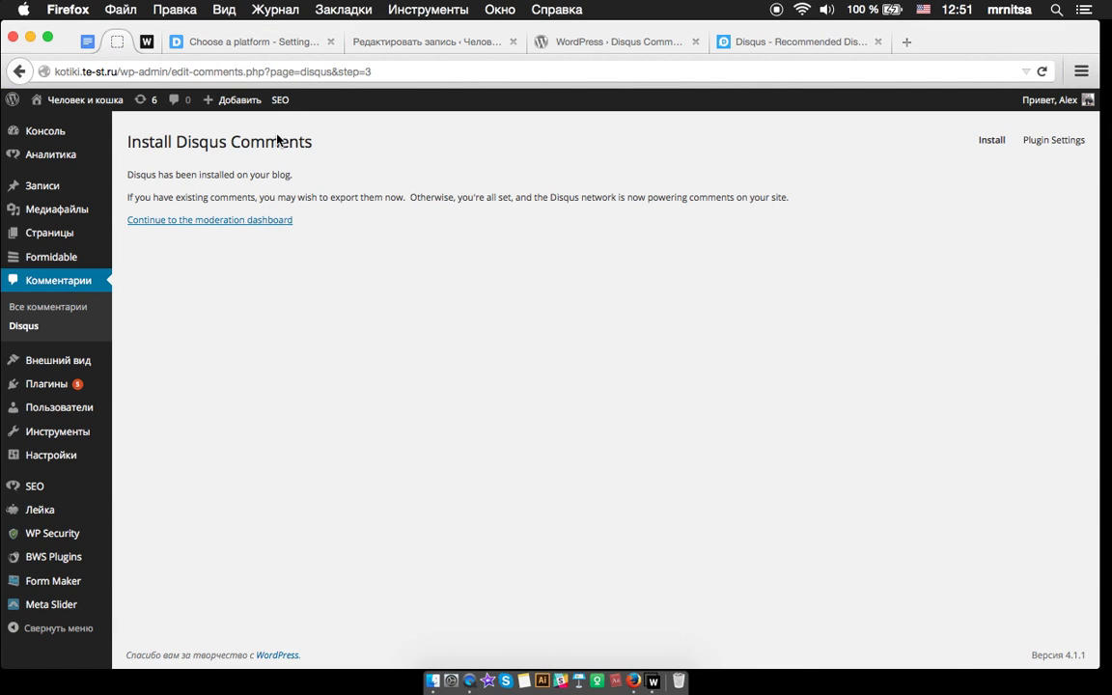
Open the public site in a new tab and check the comment section of the news article about Артемон
middle_click(65, 118)
click(238, 48)
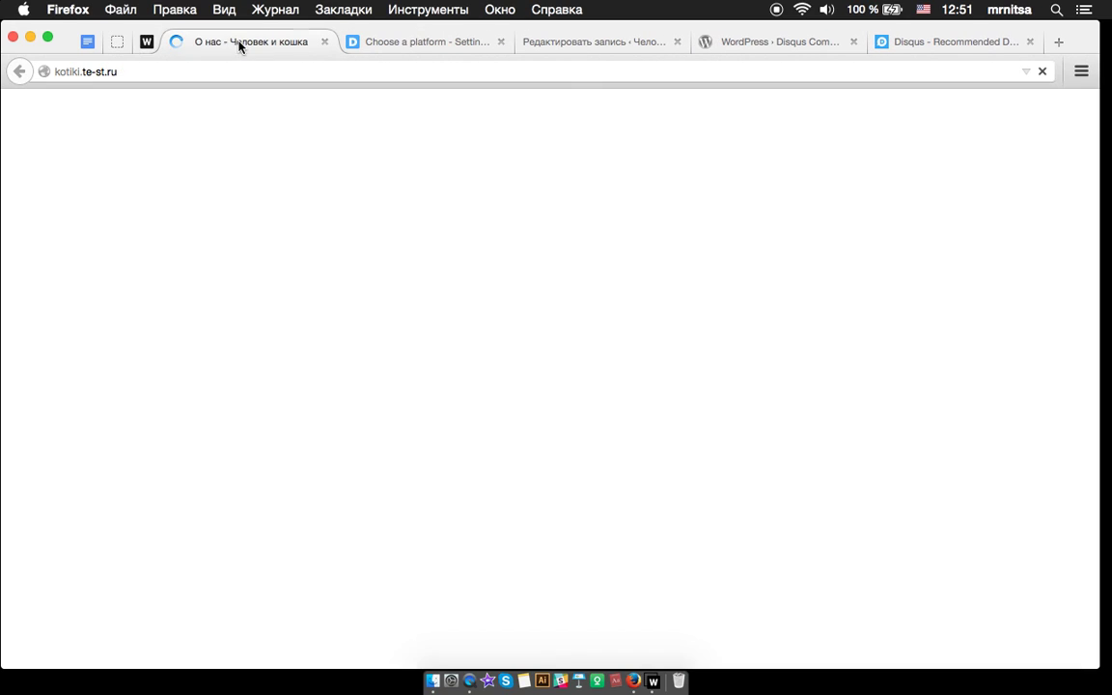
click(69, 355)
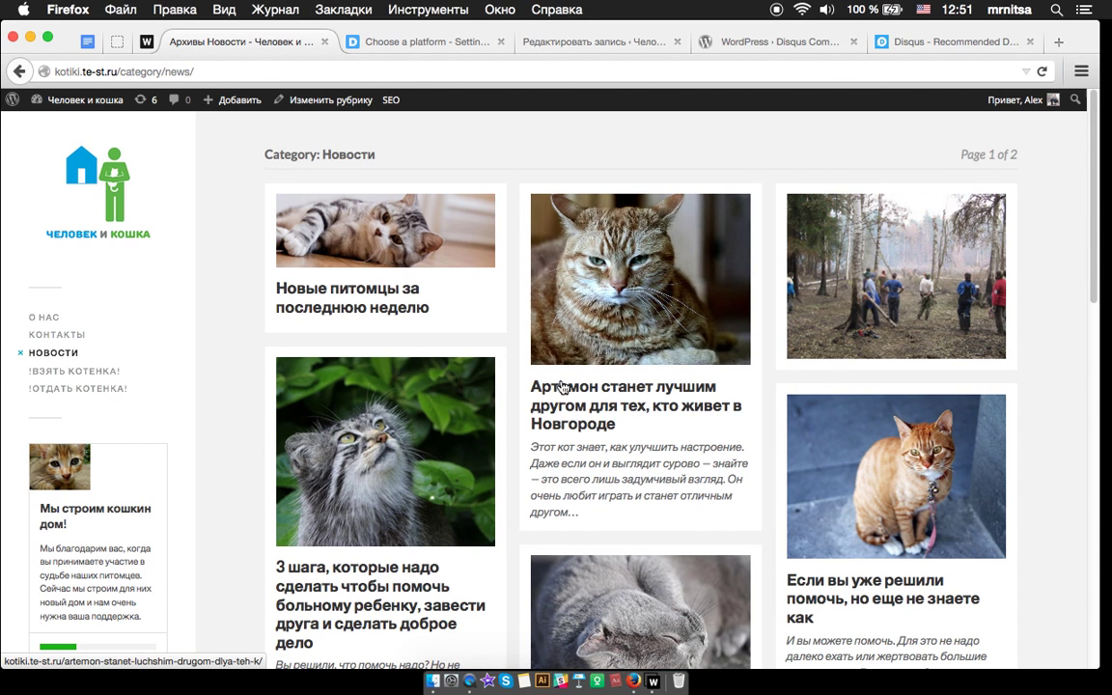
click(563, 387)
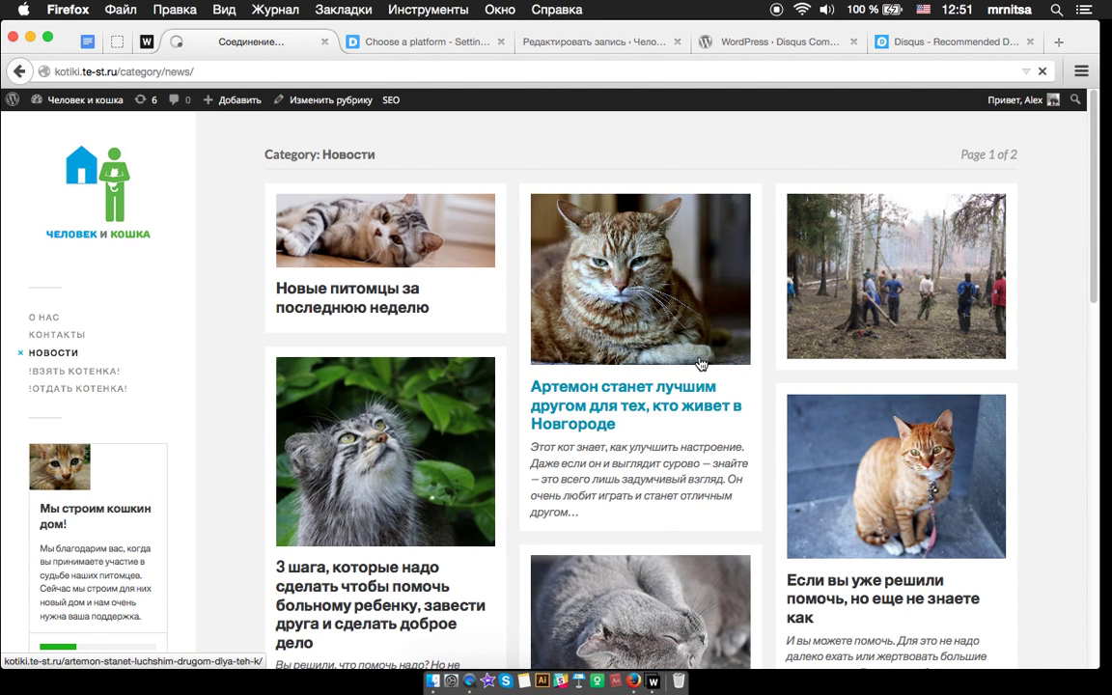
scroll(869, 342, down, 3)
scroll(985, 341, down, 15)
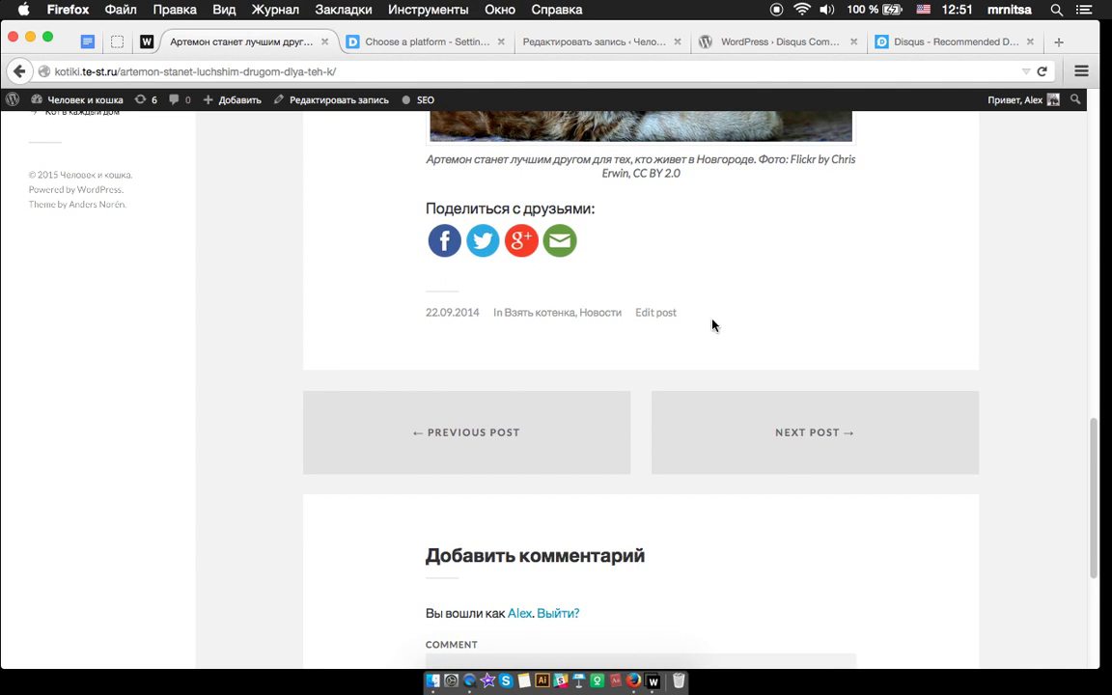
Open the Артемон article for editing and examine its settings down to the comments section
click(664, 314)
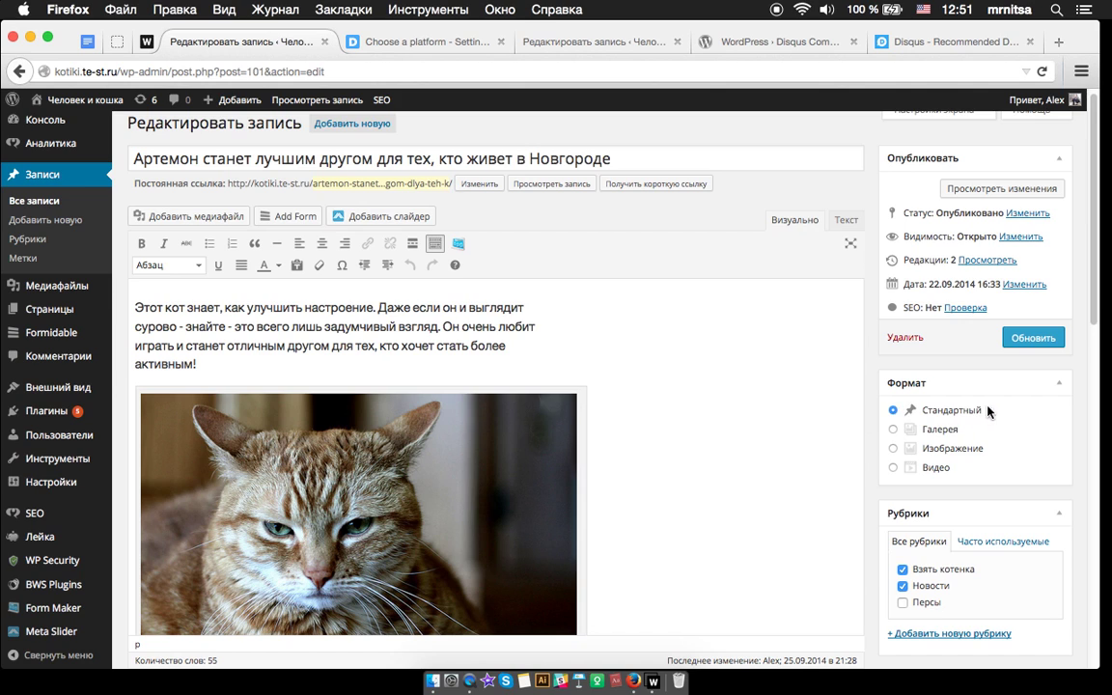
scroll(1062, 431, down, 10)
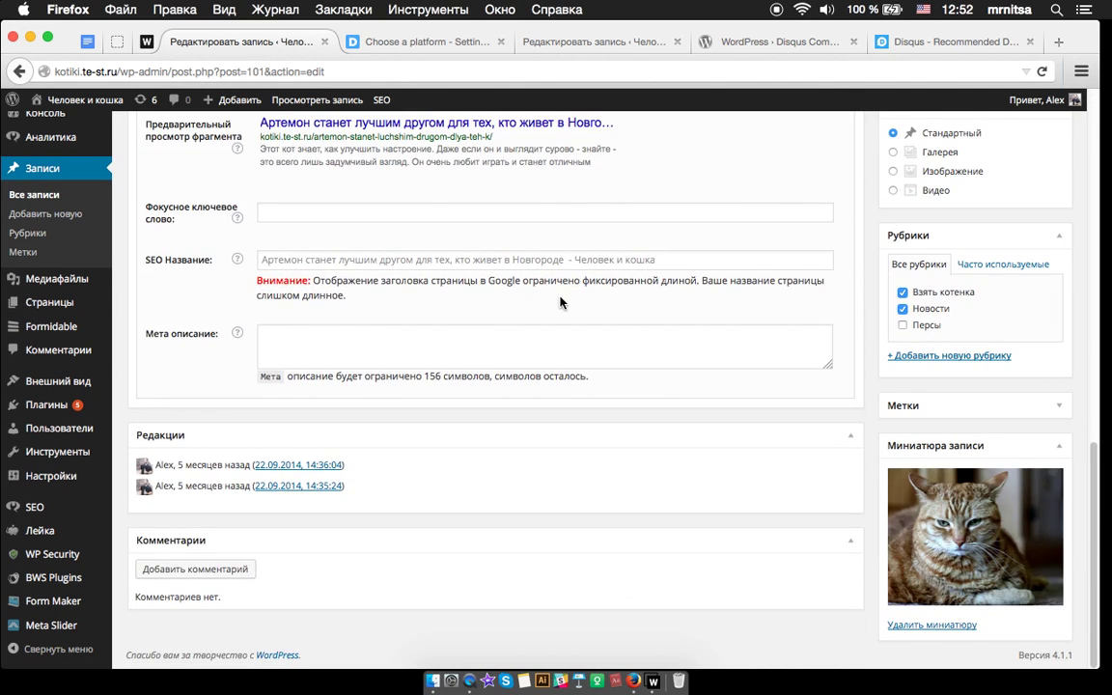
scroll(560, 303, up, 12)
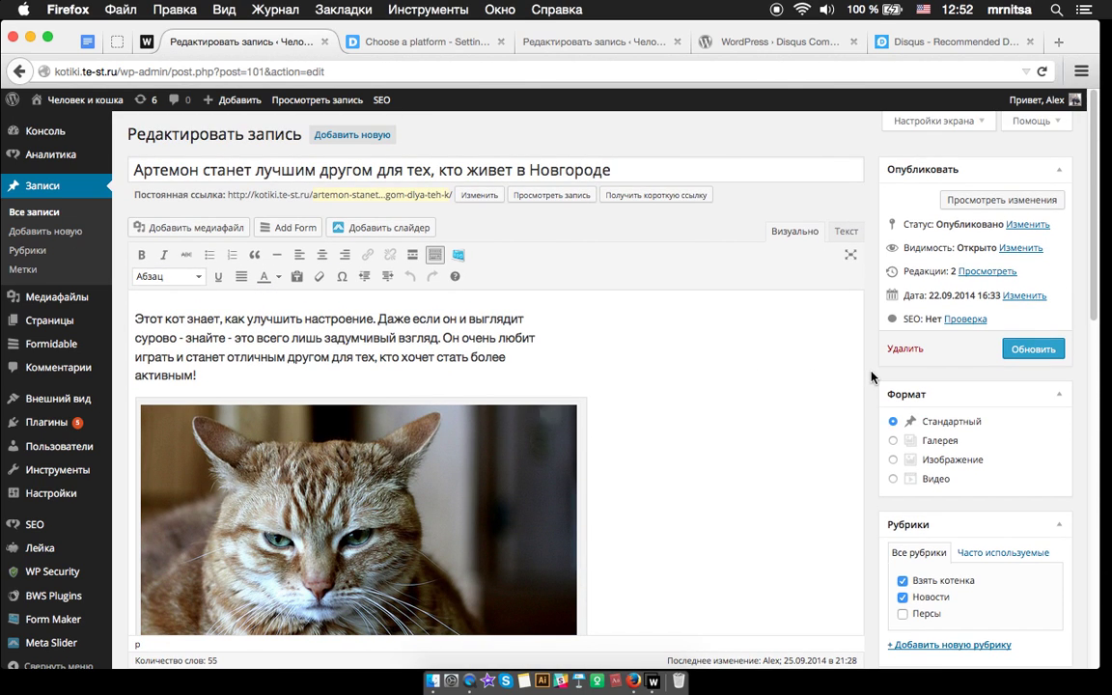
scroll(872, 373, down, 5)
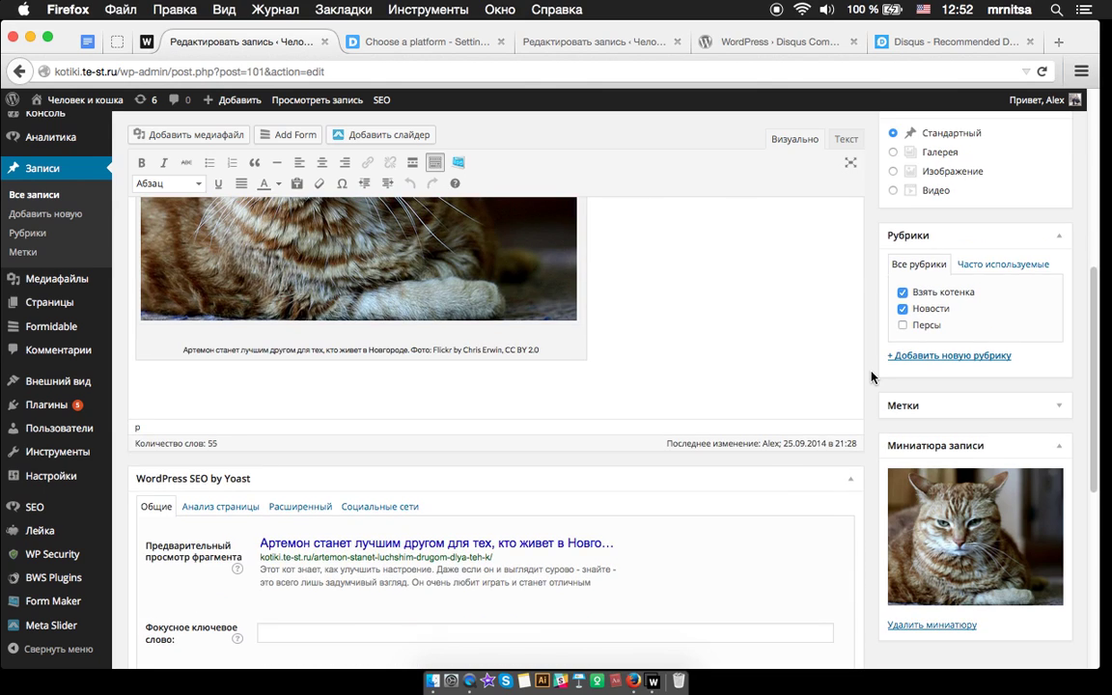
scroll(872, 377, down, 5)
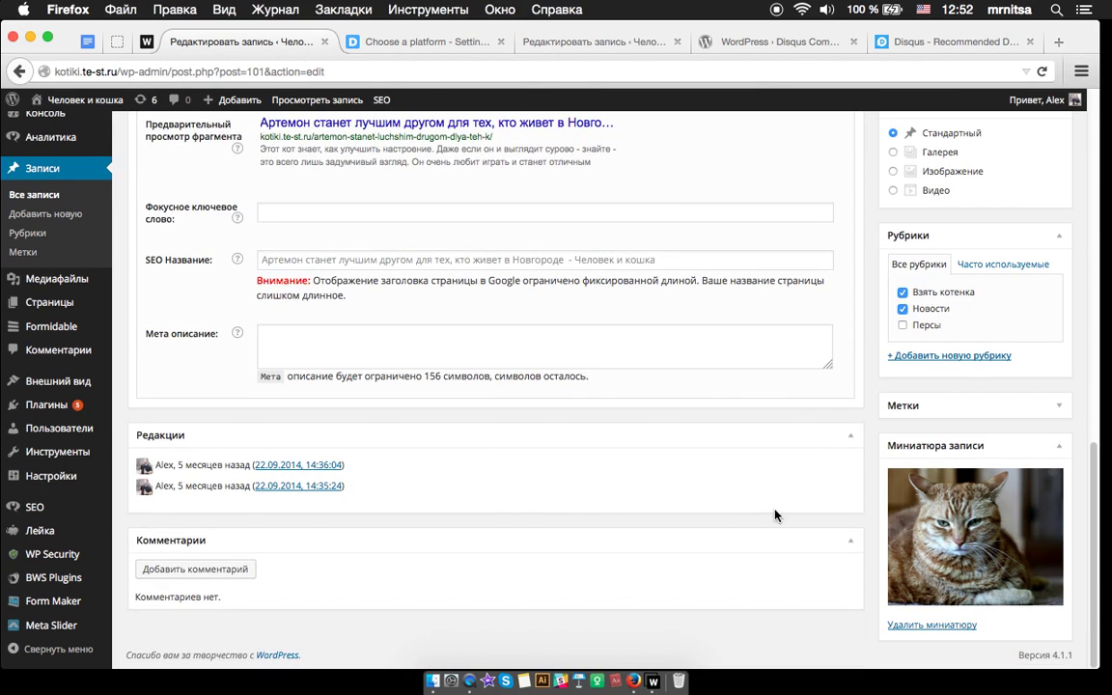
View the site's home page in a separate tab and look through it
mouse_move(85, 100)
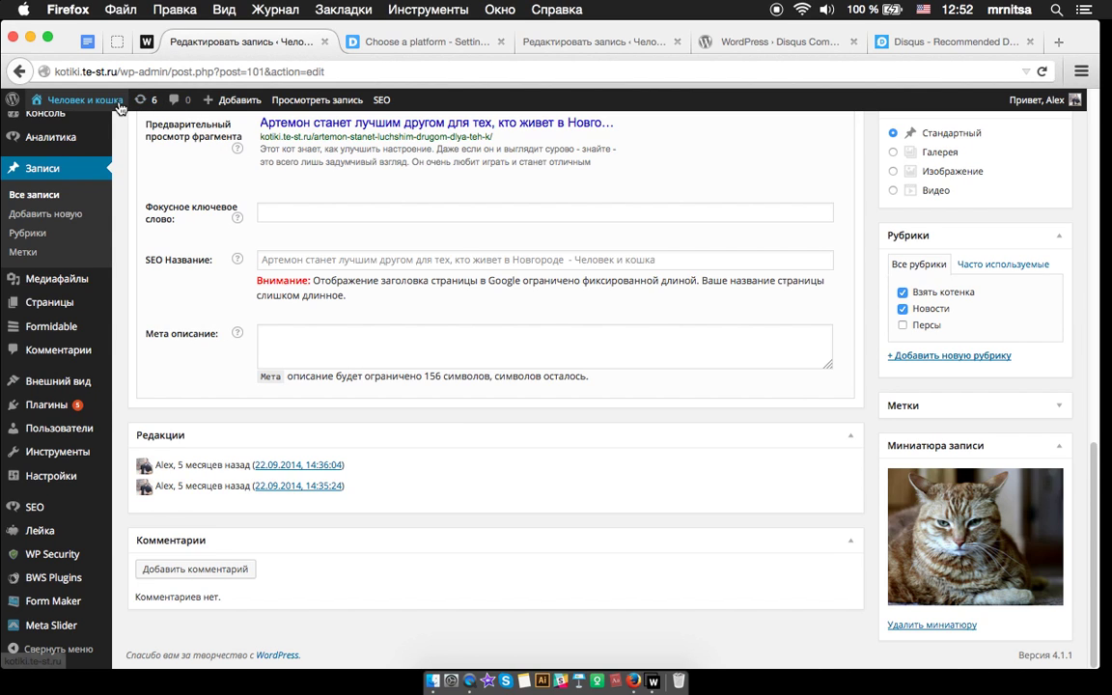
super+click(73, 119)
click(404, 44)
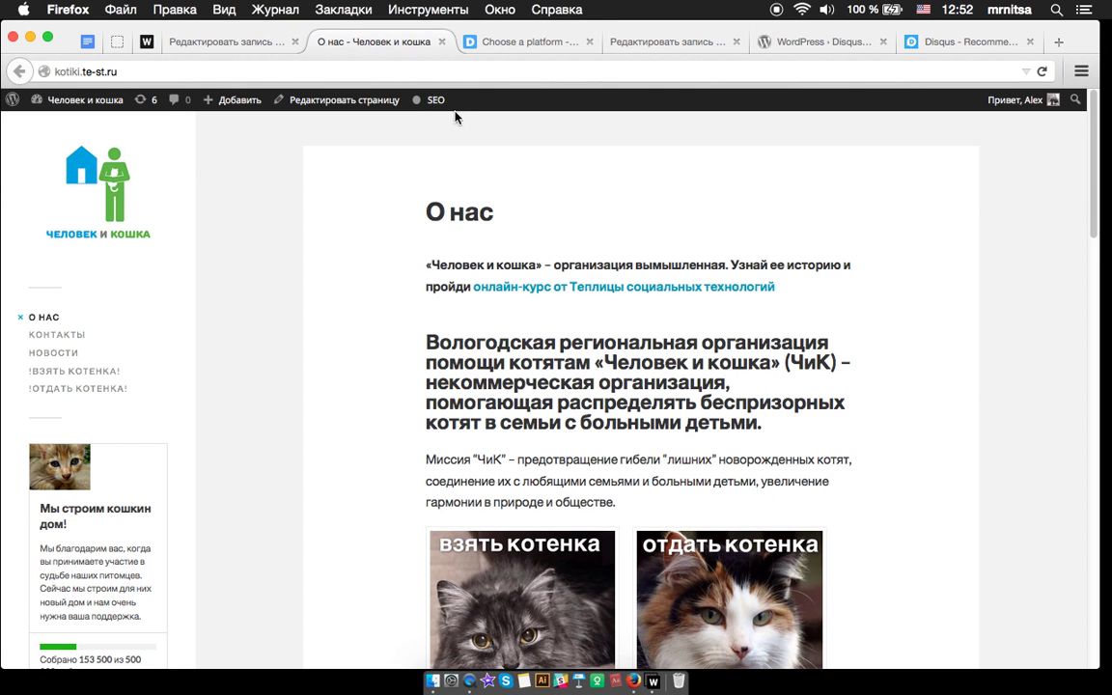
scroll(774, 422, down, 5)
scroll(199, 205, up, 5)
Create a new WordPress post in a separate tab and title it «Комментарии»
super+click(218, 122)
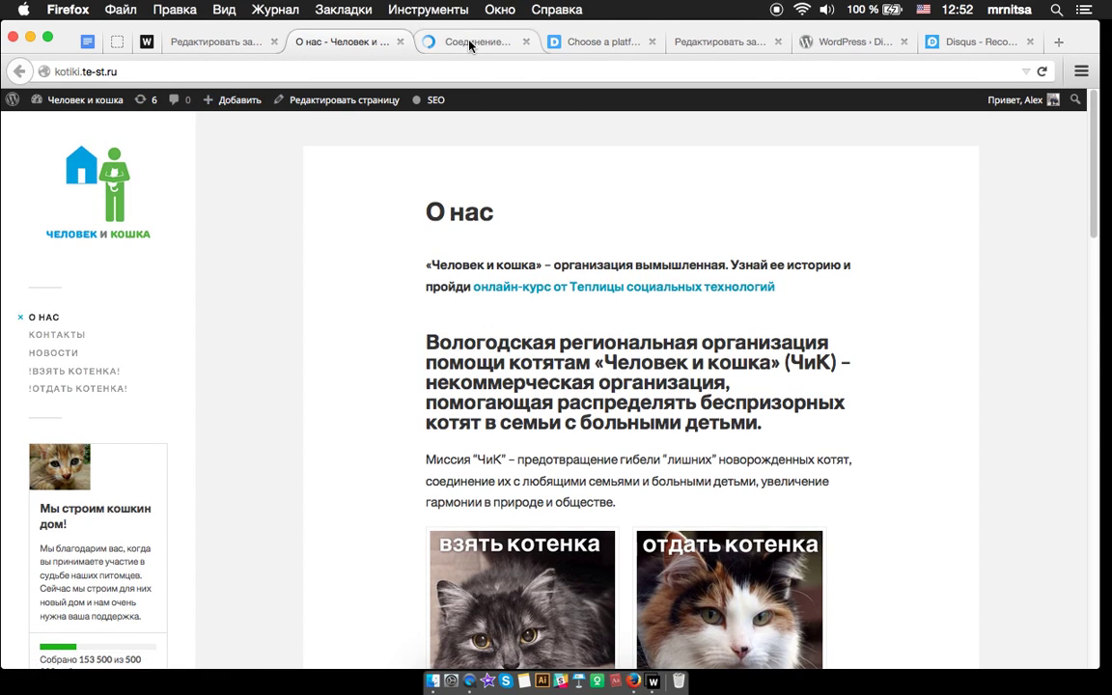
click(421, 37)
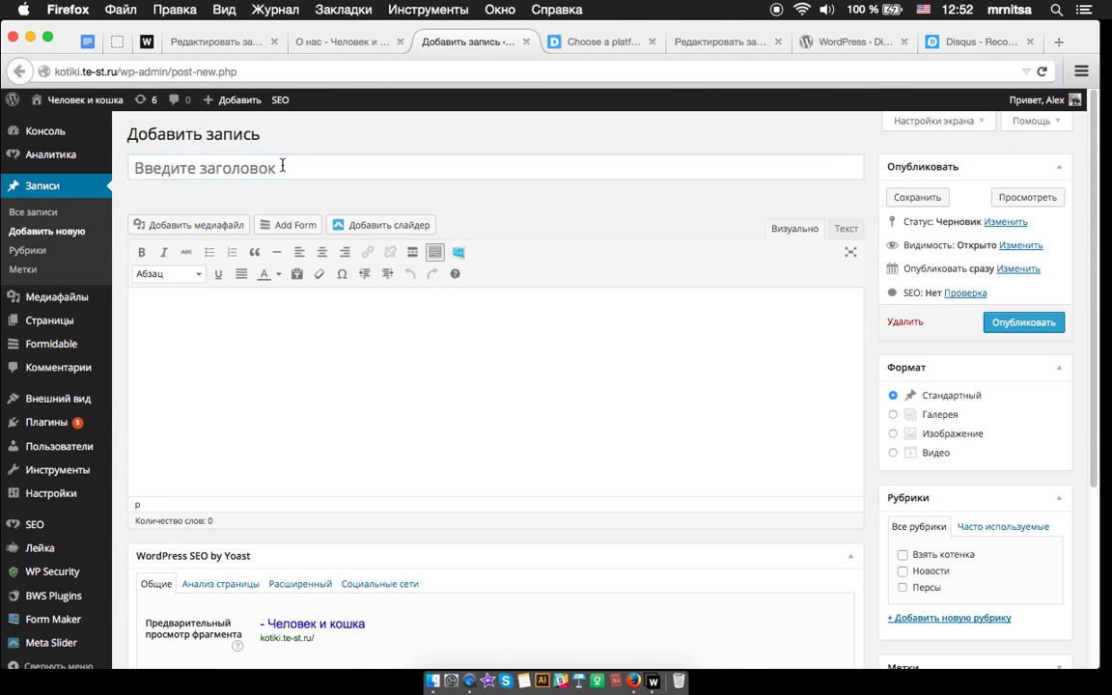
click(282, 165)
text(Konmm)
key(BackSpace)
key(BackSpace)
key(BackSpace)
key(BackSpace)
key(BackSpace)
key(super+space)
text(Комм)
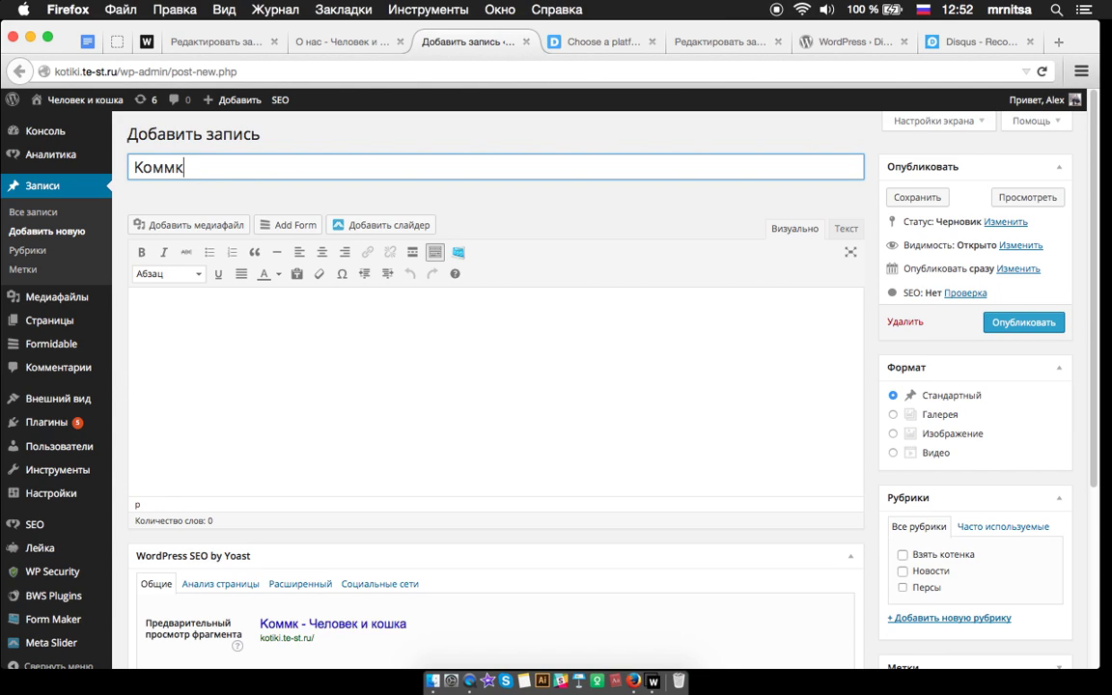
text(ентарии)
Fill the post body with the placeholder text «ываыфавфы» and save the post as a draft
click(368, 323)
text(ываыфавфы)
scroll(857, 360, down, 2)
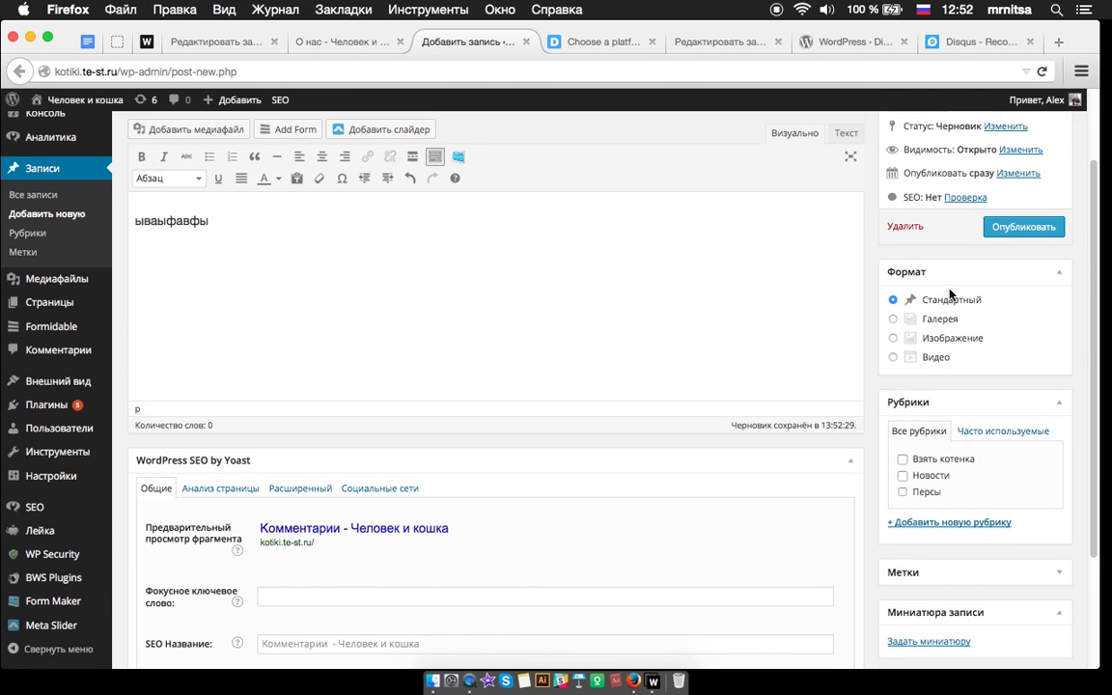
scroll(943, 299, up, 1)
scroll(943, 299, up, 1)
click(923, 198)
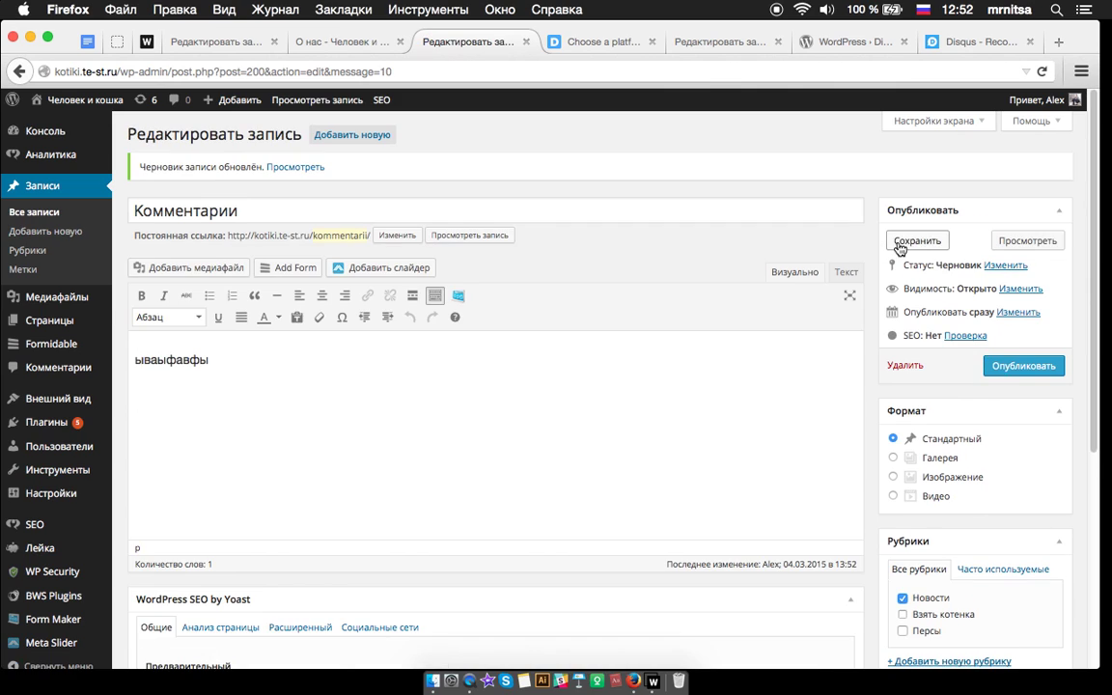
Preview the draft, check its comment section, and return to the Disqus installation page
click(1040, 248)
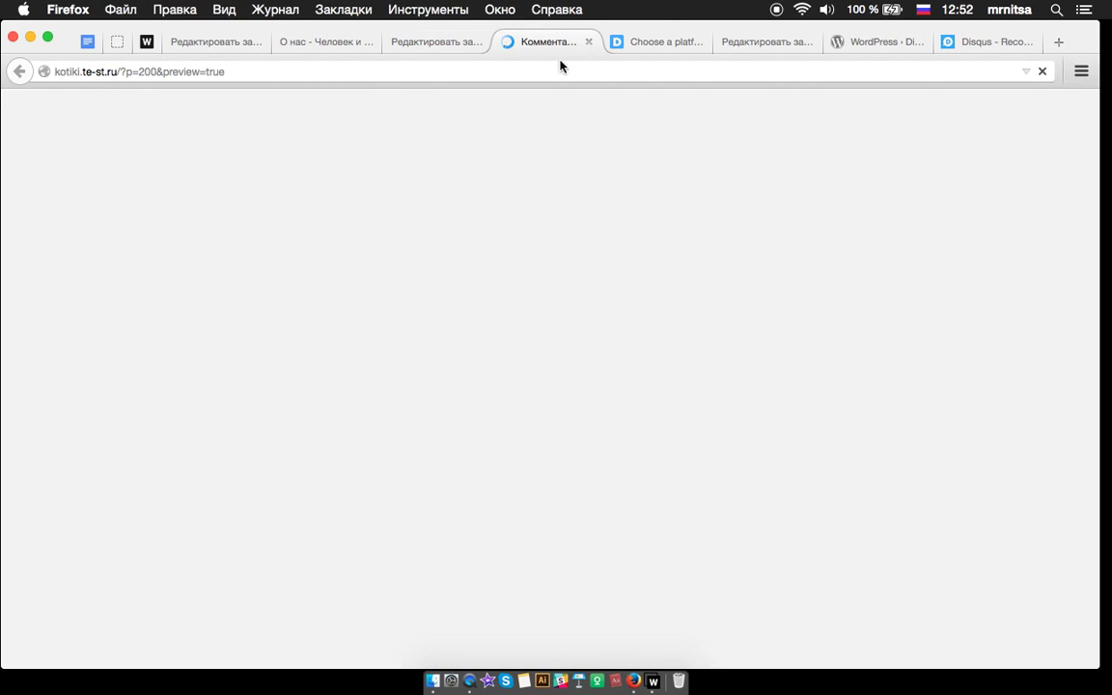
scroll(846, 423, down, 8)
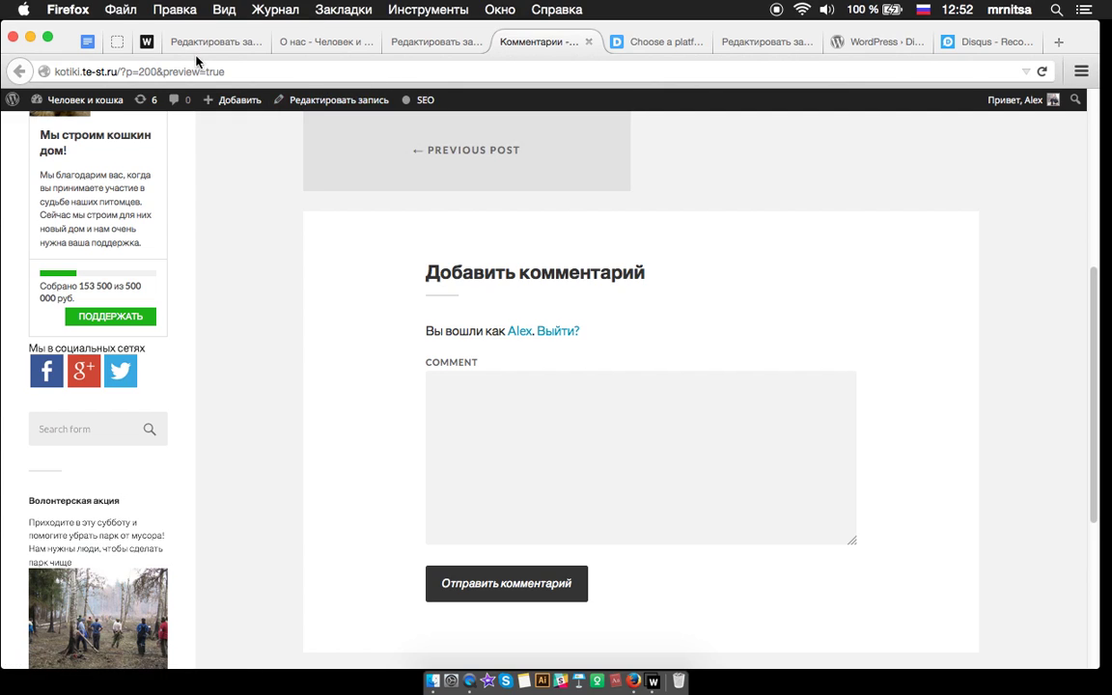
key(super+Left)
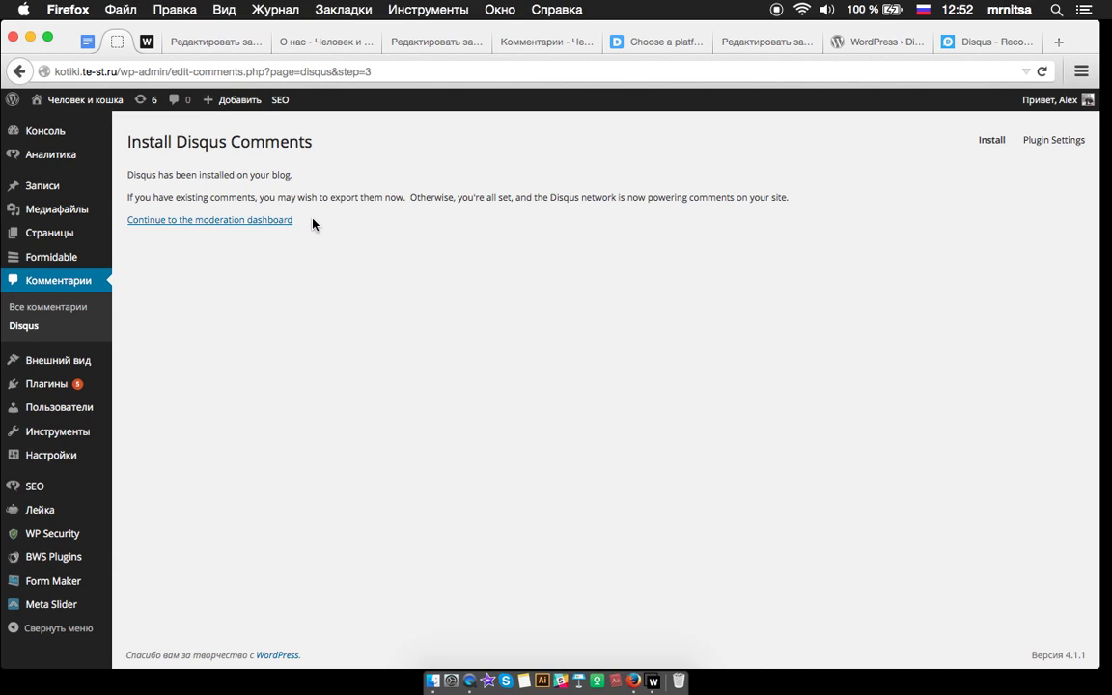
Reopen the Disqus setup in the comments section and sign in with the account e-mail and password
click(68, 306)
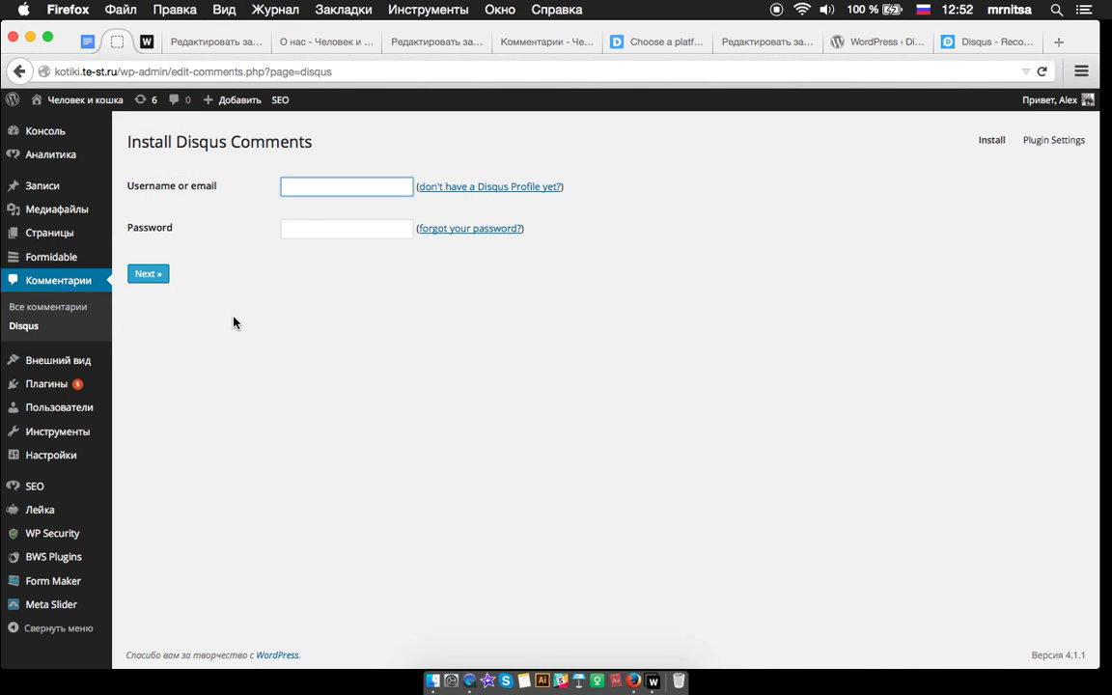
click(326, 188)
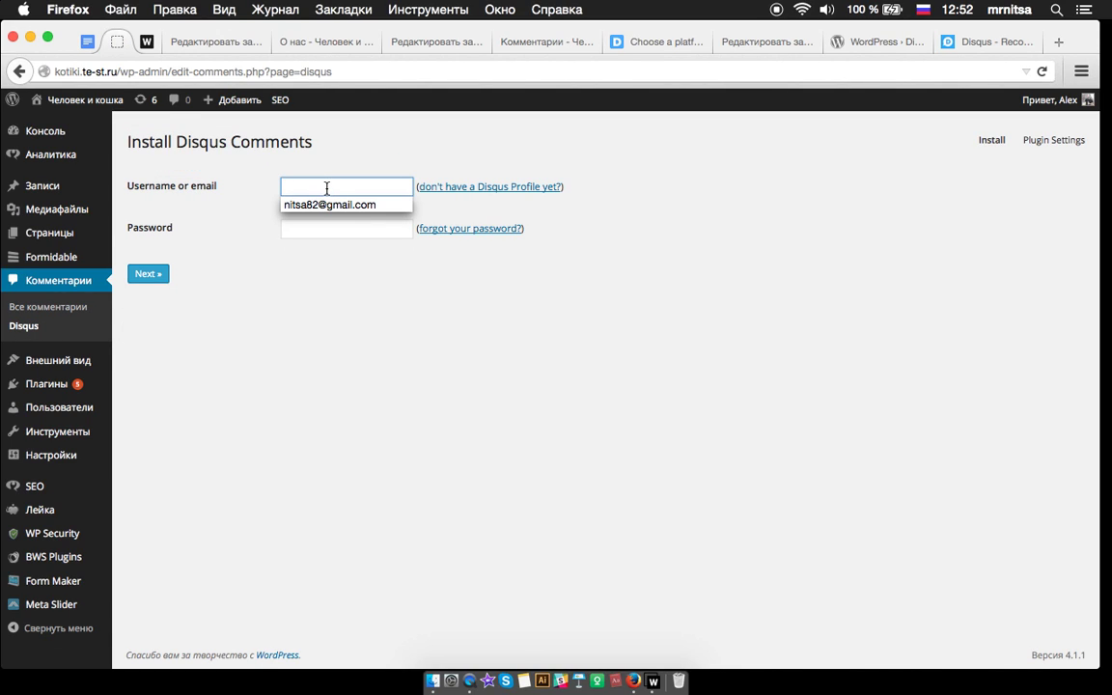
text(тш)
text(ni)
key(Down)
key(Return)
click(318, 224)
key(Return)
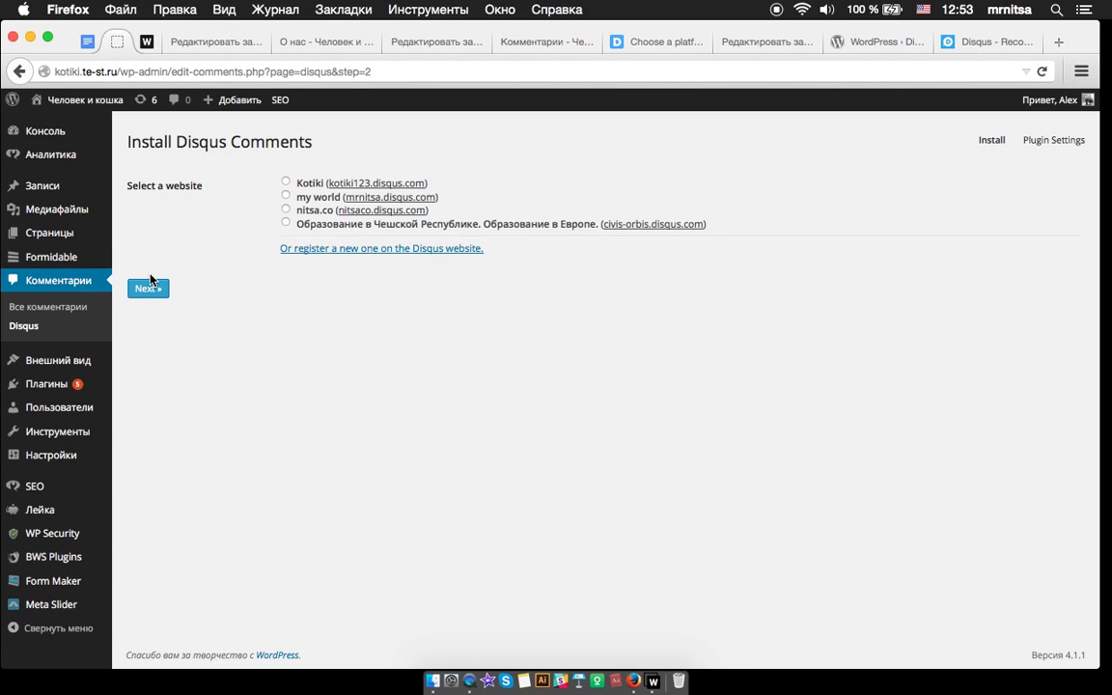
Select the Kotiki website to finish installing Disqus, view its moderation dashboard, and close that dashboard
click(286, 182)
click(148, 287)
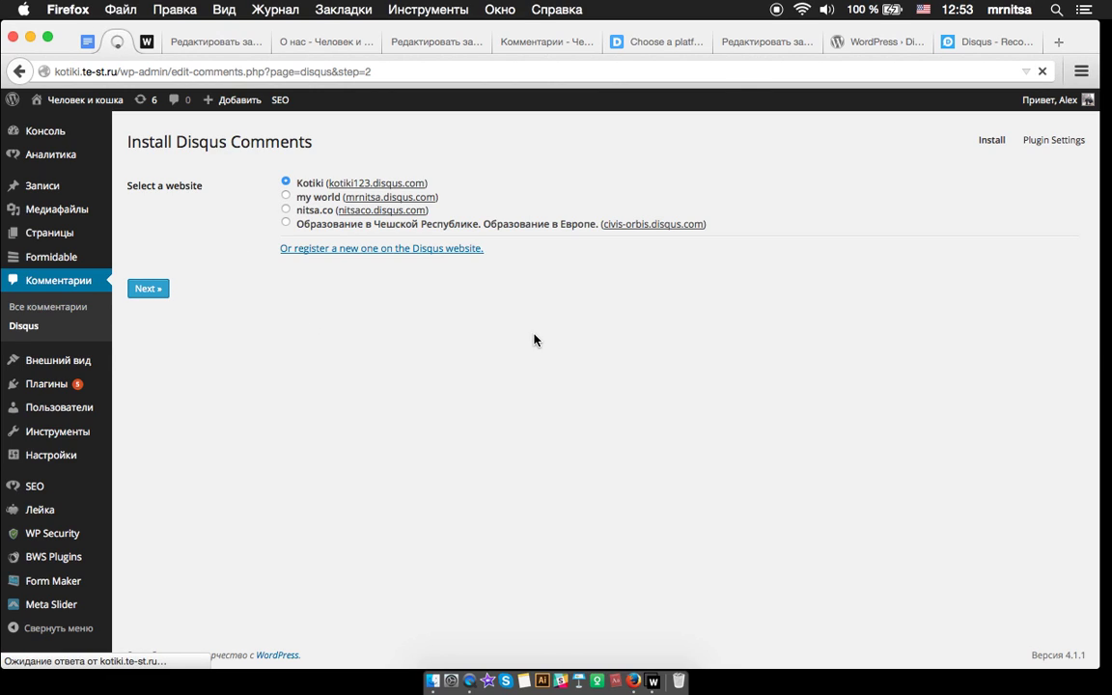
click(274, 223)
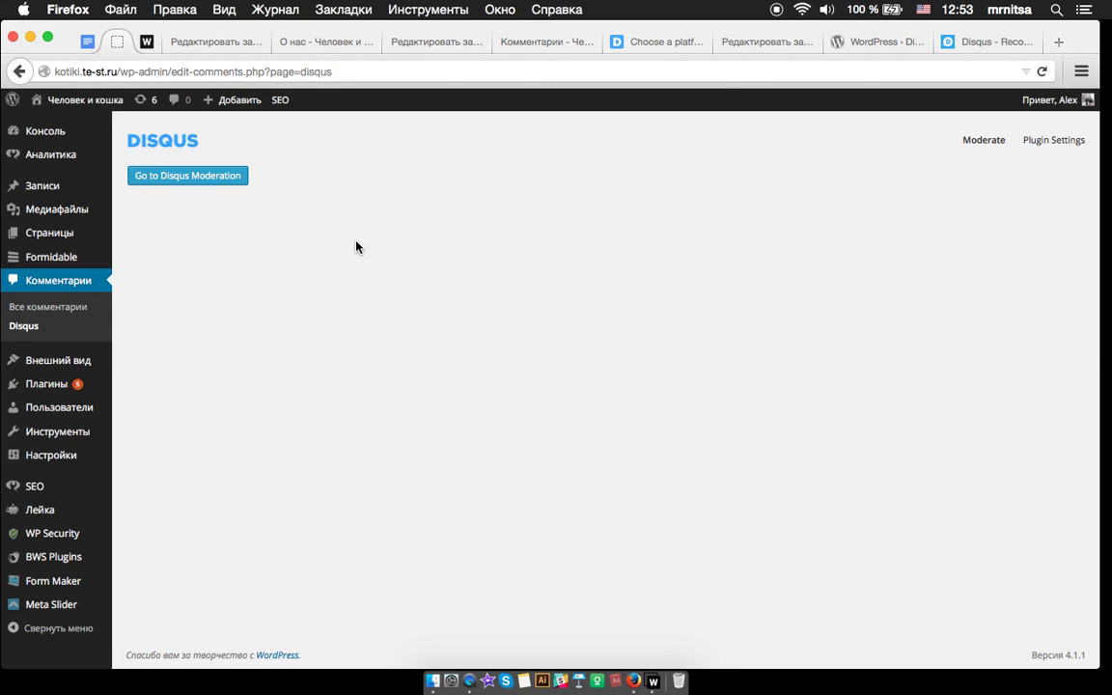
click(233, 181)
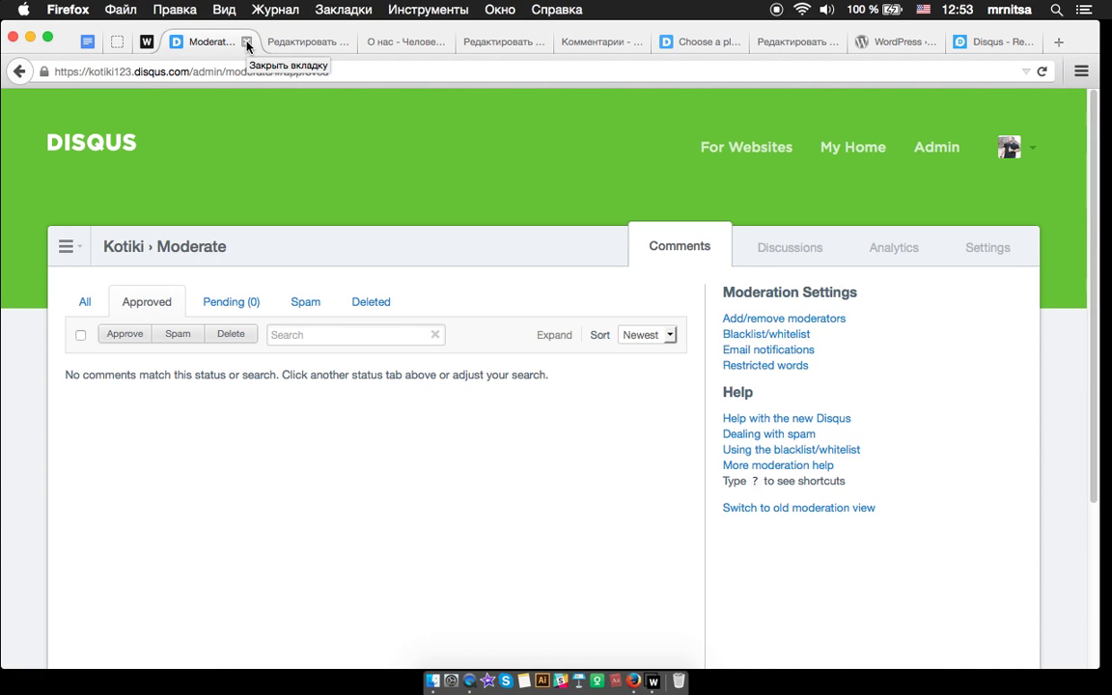
click(248, 42)
Look through the site's home page and check the comment section of the linked «Команда» page
click(289, 42)
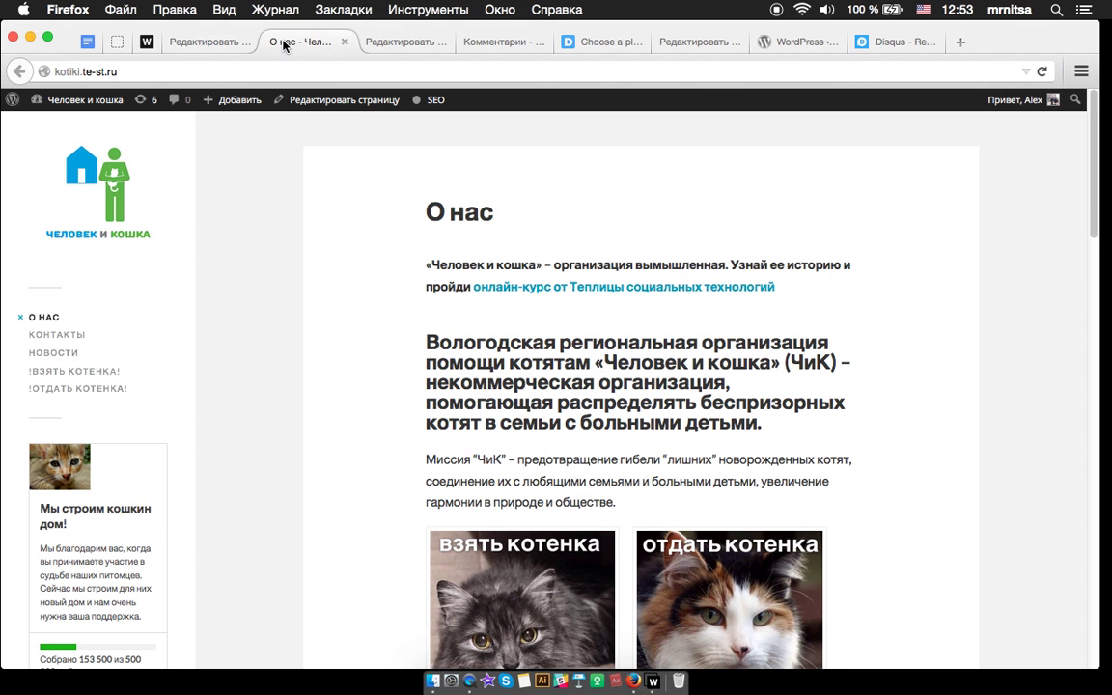
scroll(631, 317, down, 8)
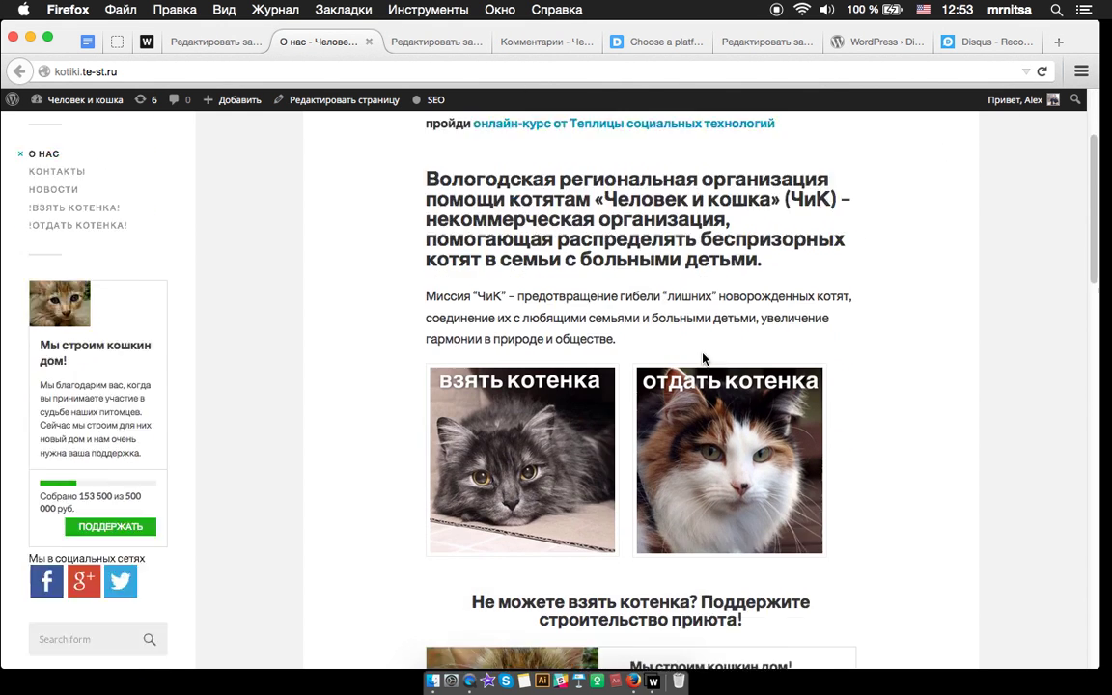
scroll(633, 422, up, 6)
scroll(632, 421, down, 10)
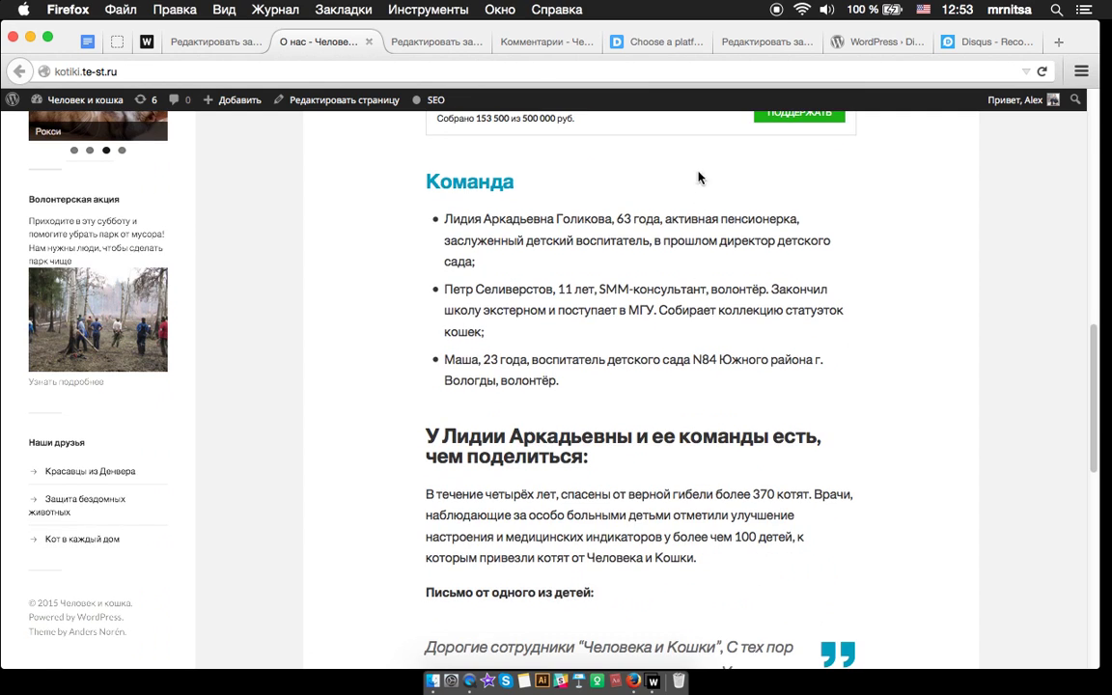
scroll(626, 479, up, 5)
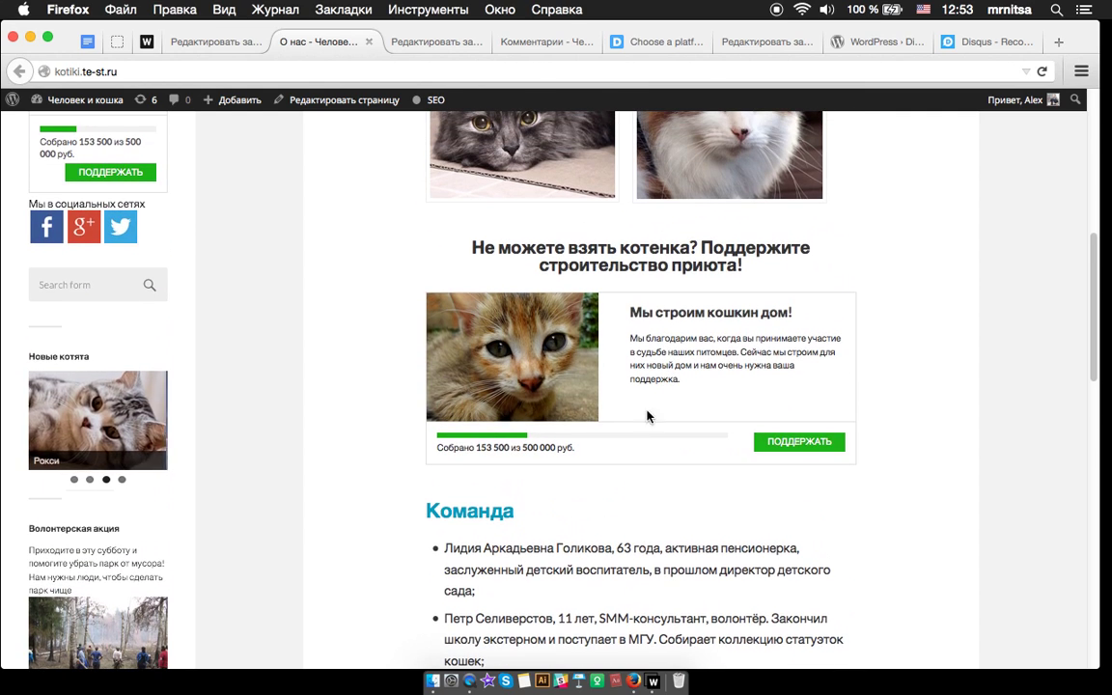
click(470, 514)
scroll(922, 425, down, 5)
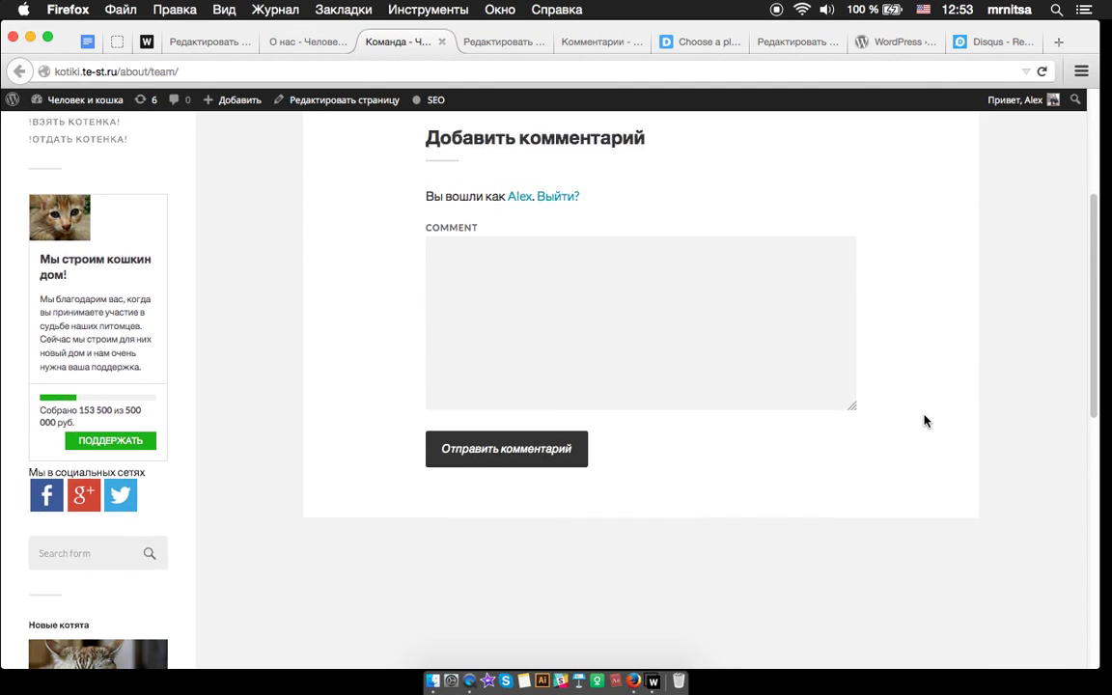
scroll(924, 418, up, 3)
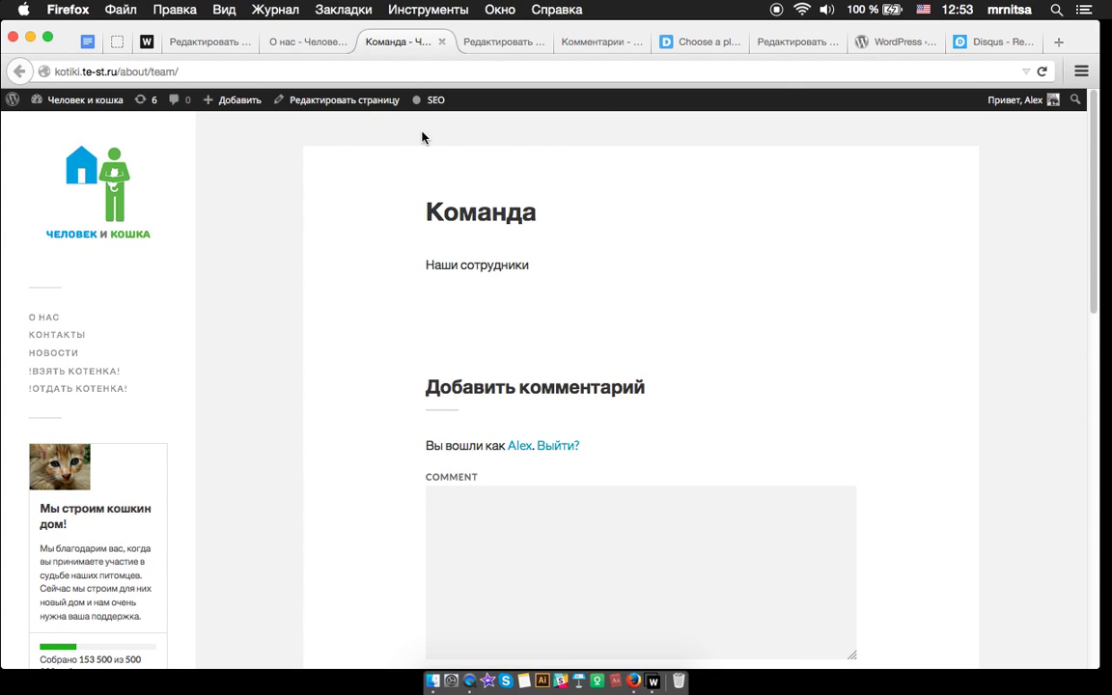
Return to the «Комментарии» draft, preview it again, and examine which comment form it uses
click(290, 44)
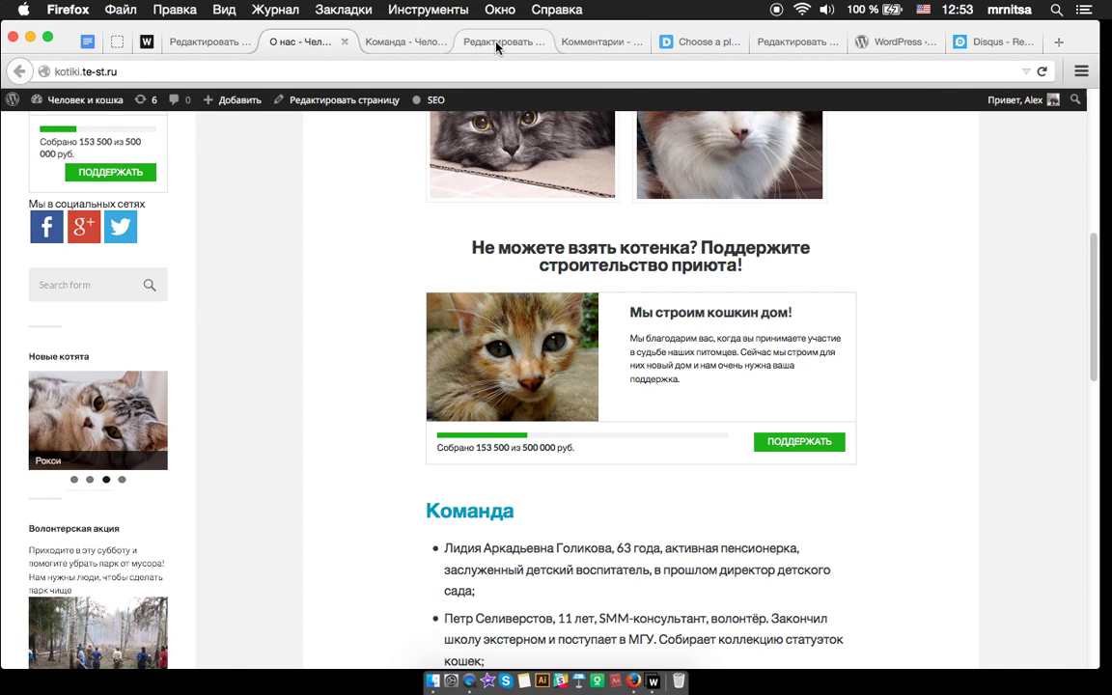
click(496, 44)
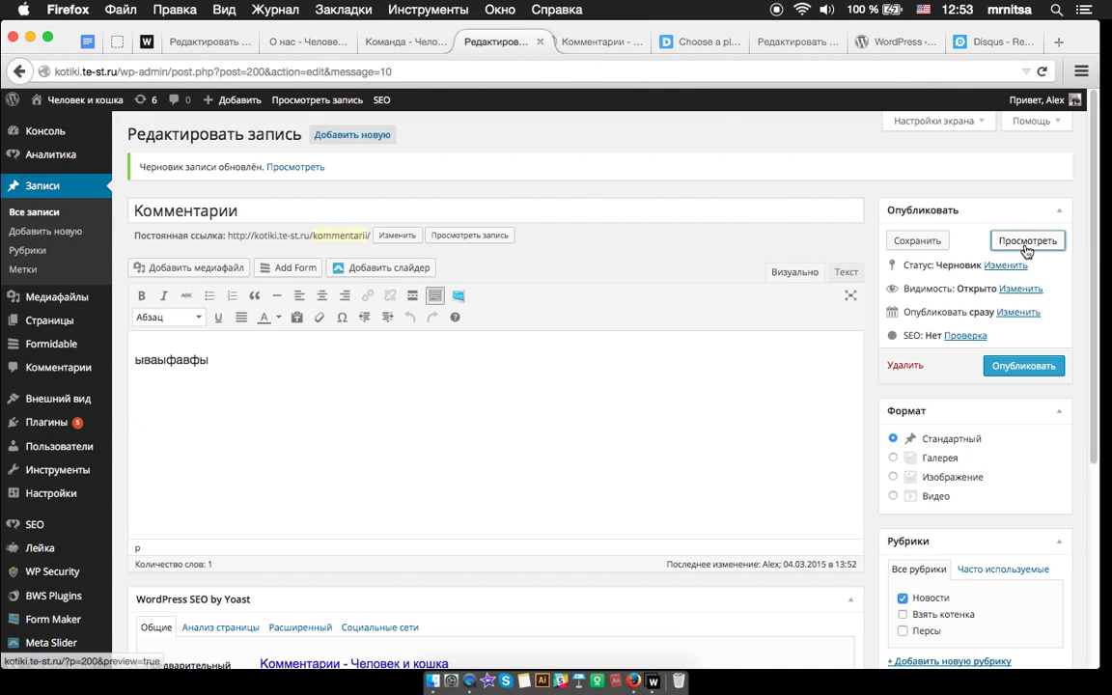
click(1028, 241)
click(563, 45)
scroll(711, 382, down, 10)
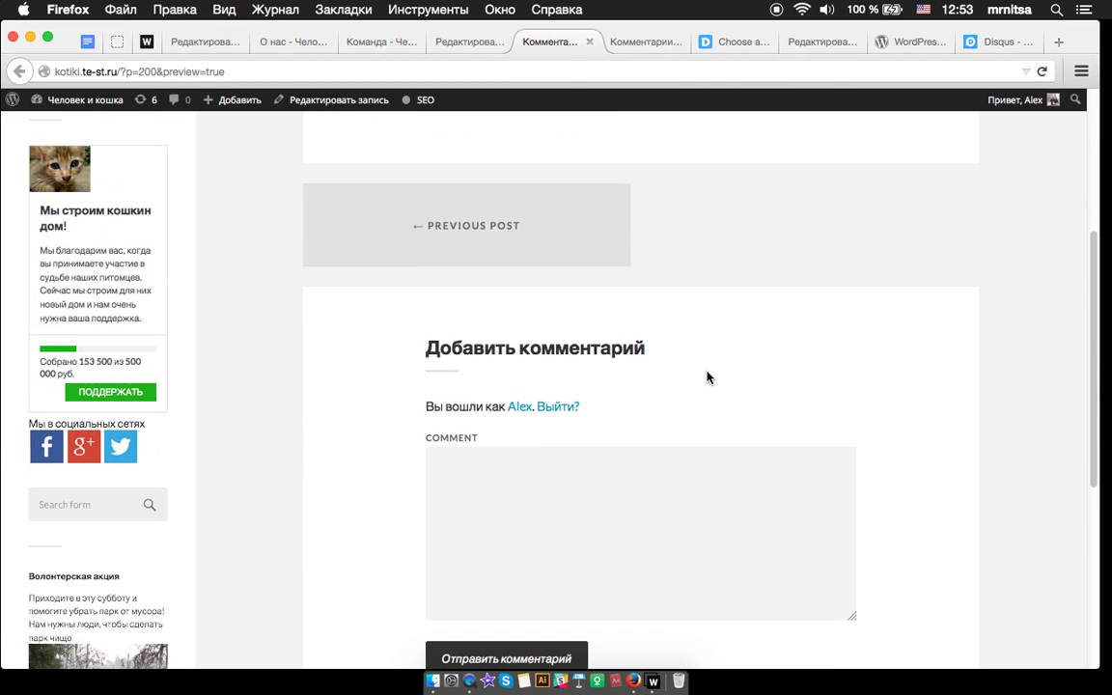
scroll(734, 395, up, 5)
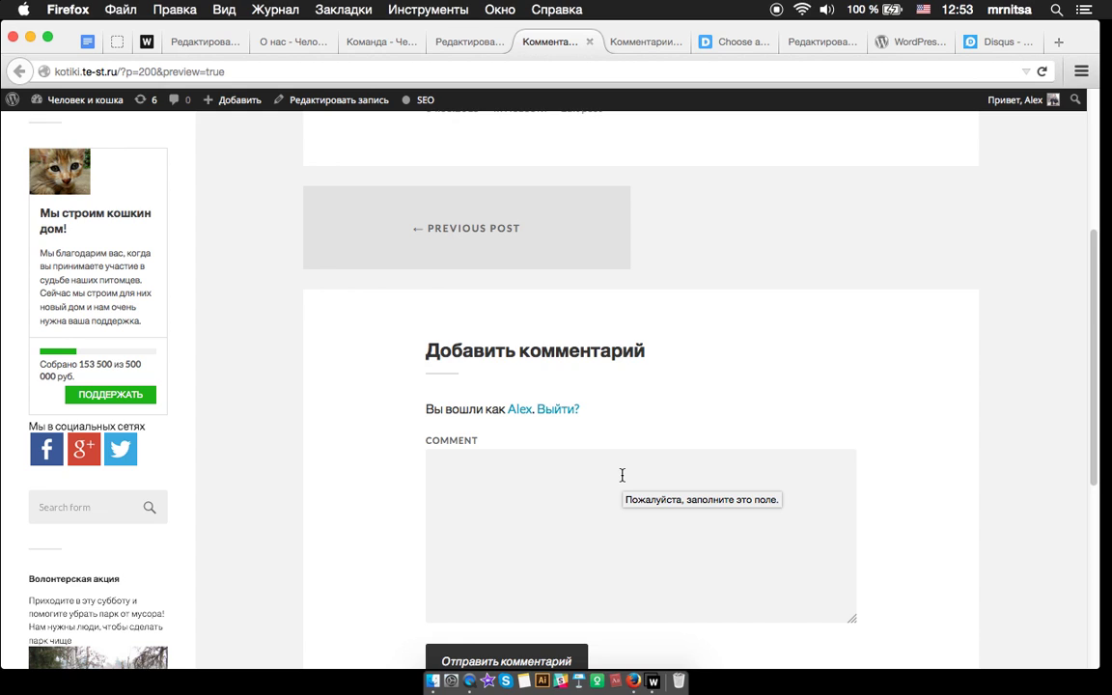
Review the screenshots of the Disqus plugin on its WordPress.org page
click(740, 43)
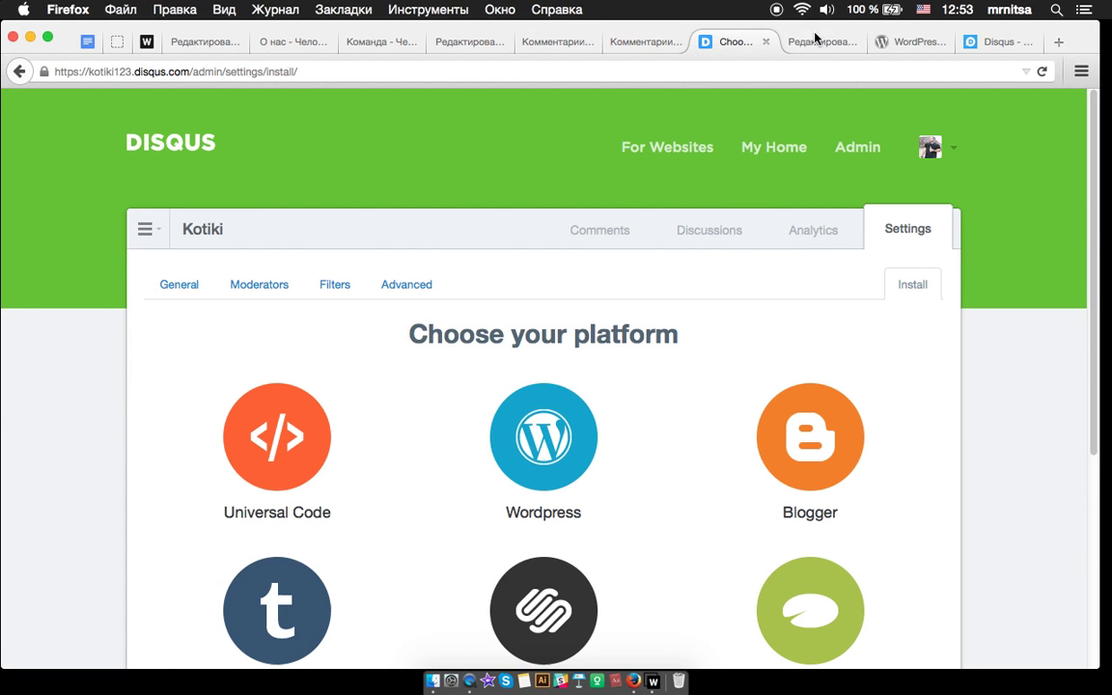
click(916, 41)
scroll(676, 379, down, 8)
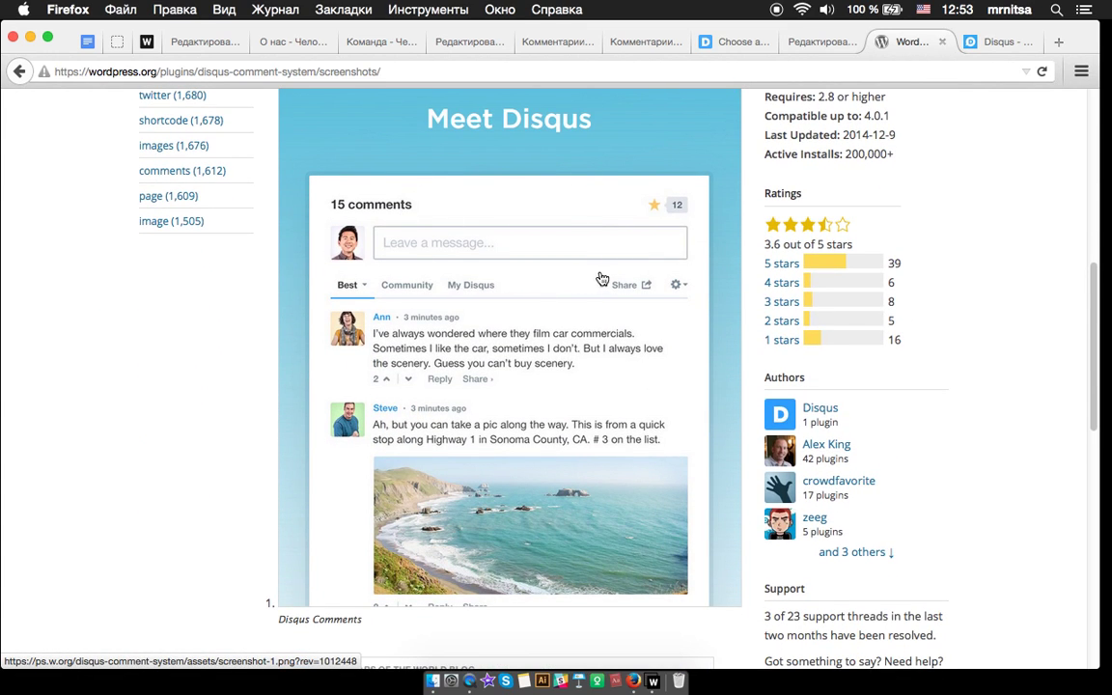
Close the post previews, the Disqus and plugin pages, the draft editor, and the public site pages
click(572, 42)
click(591, 43)
click(591, 43)
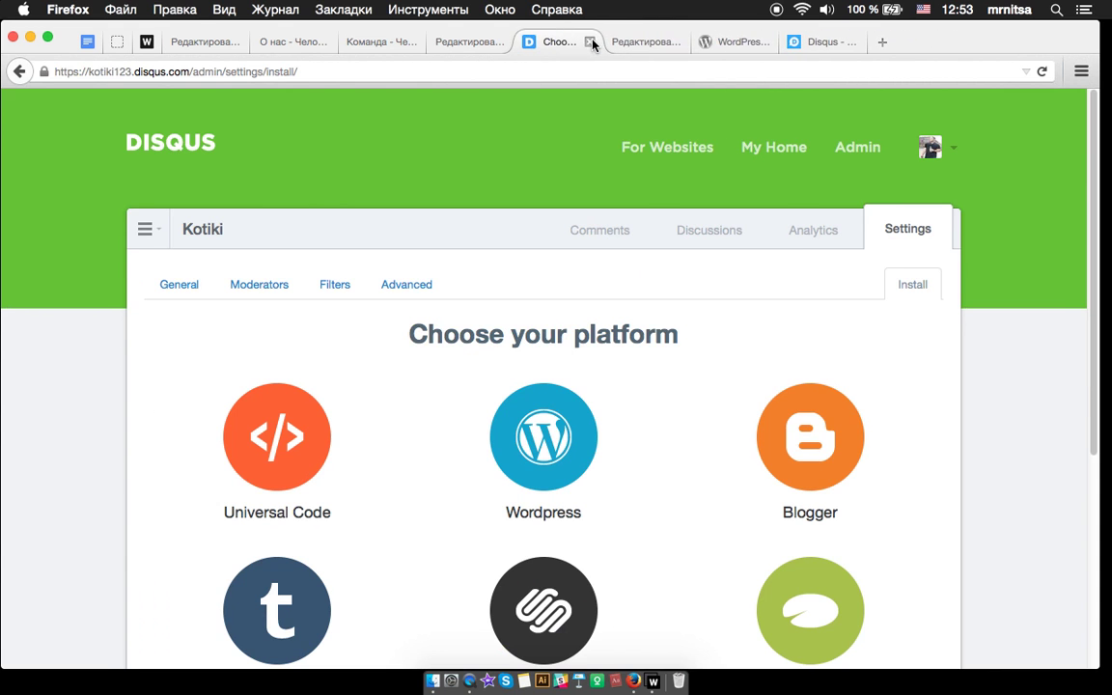
click(590, 42)
click(591, 43)
click(591, 43)
click(589, 42)
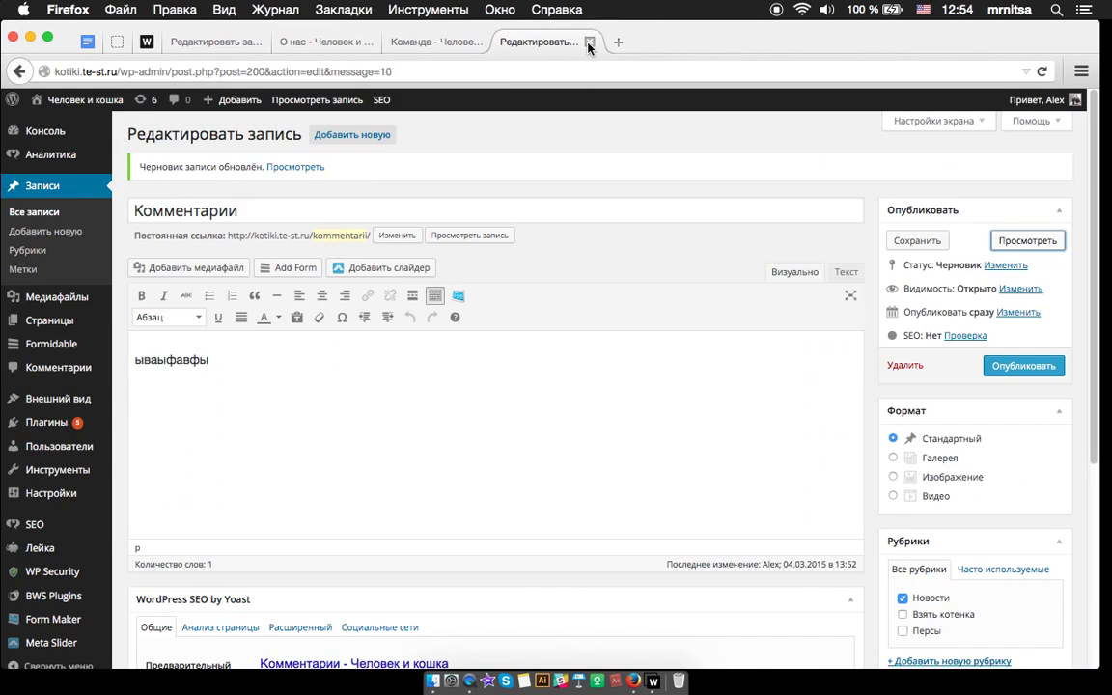
click(590, 43)
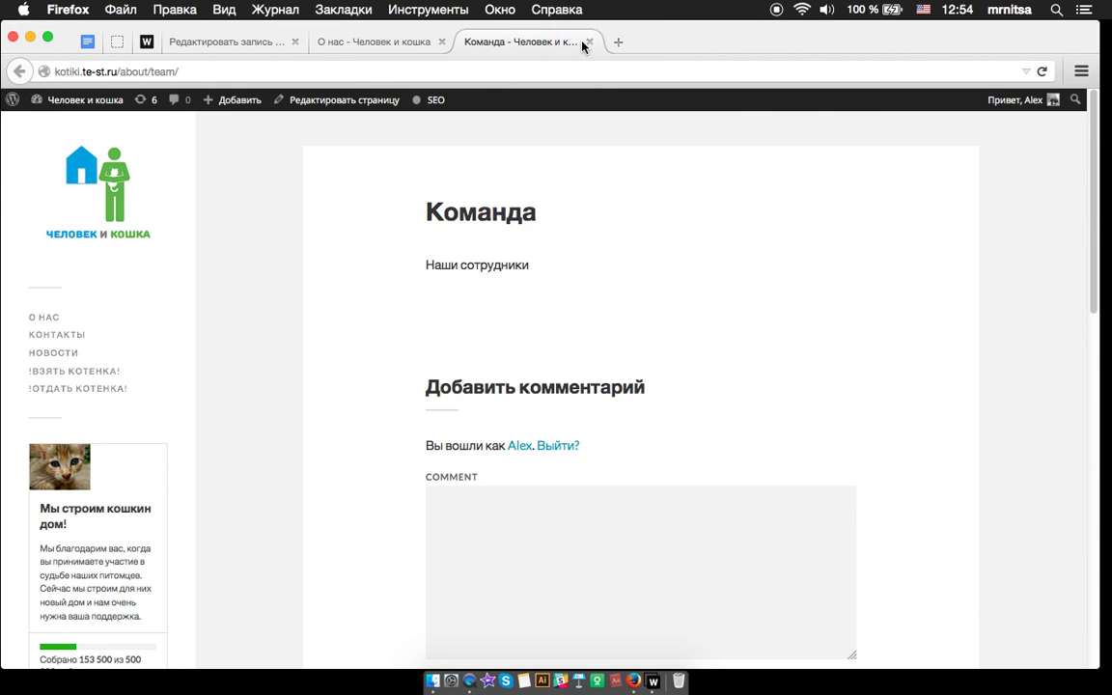
click(585, 43)
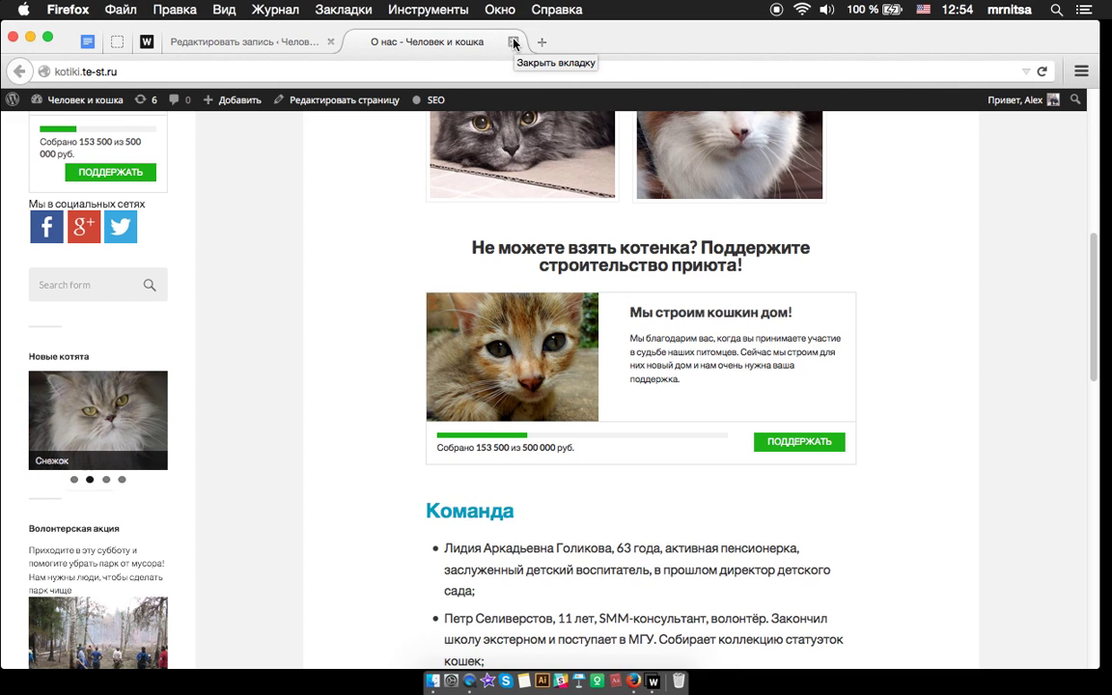
click(514, 42)
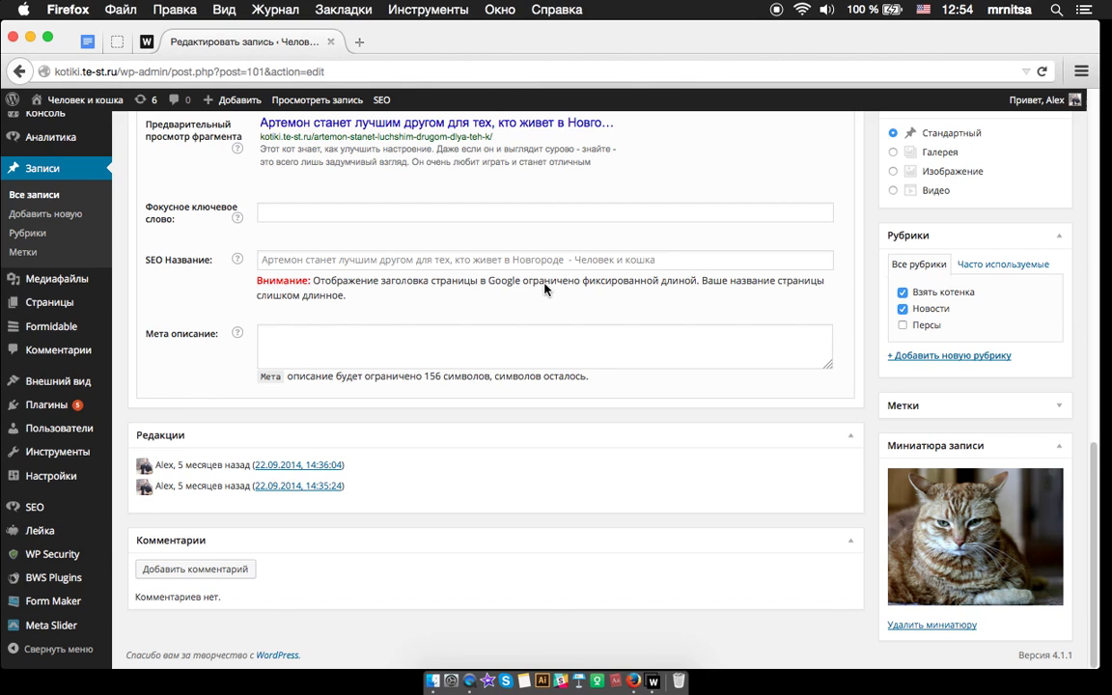
Check the webinar chat and the document of plugin links, and return to the Disqus page in WordPress
click(111, 43)
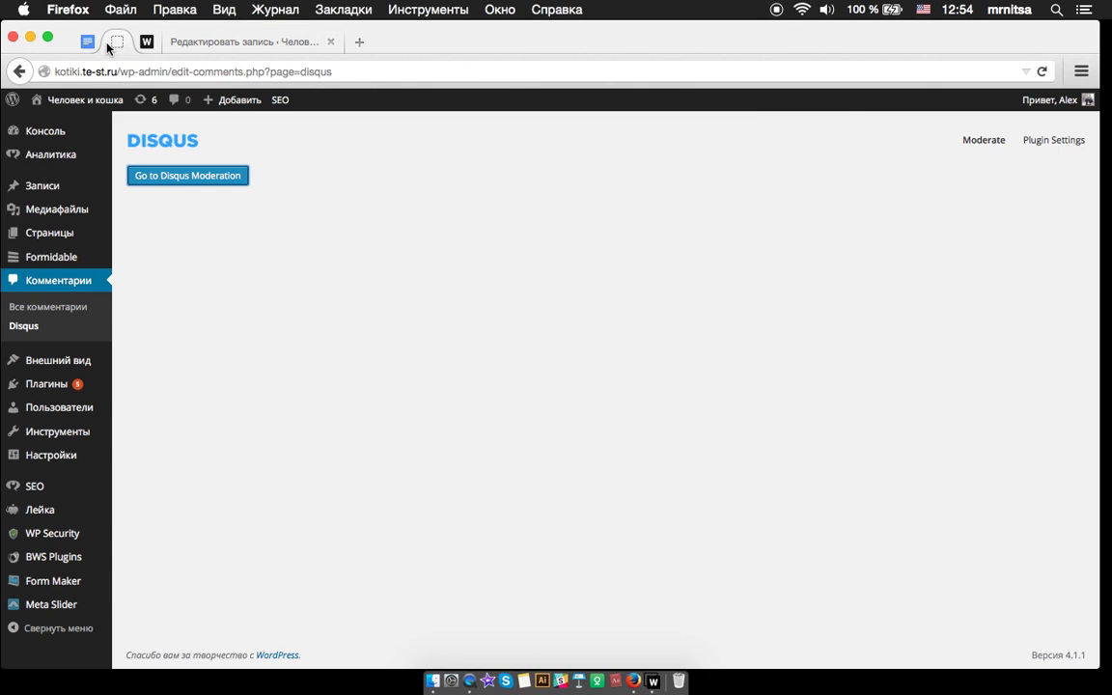
click(146, 42)
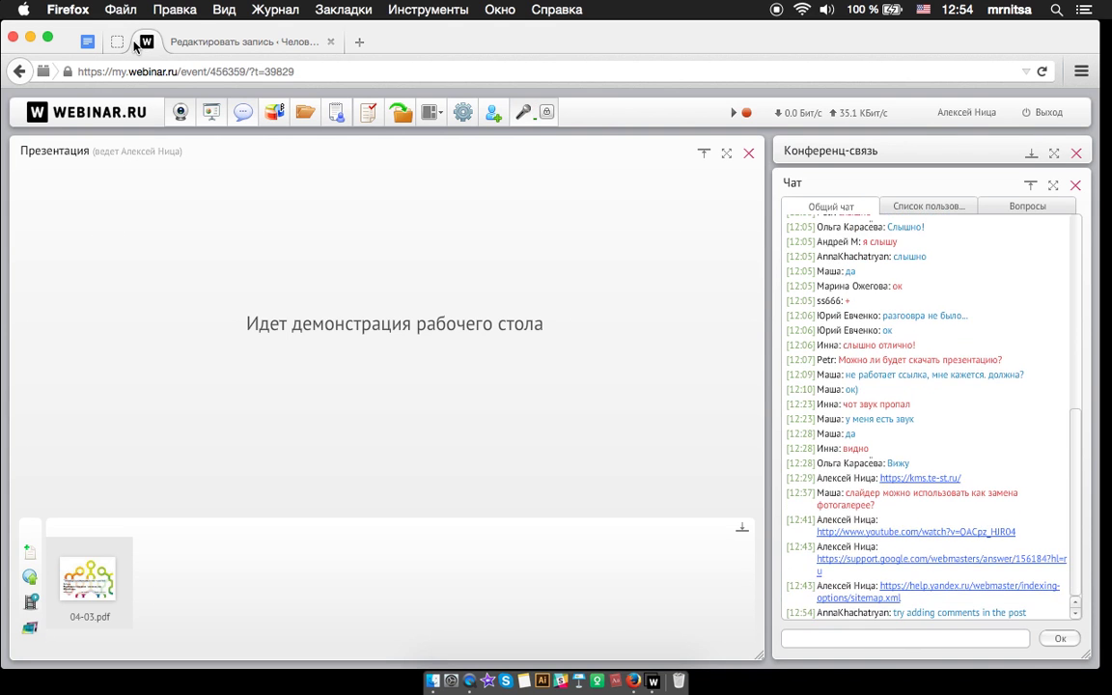
click(117, 44)
click(87, 42)
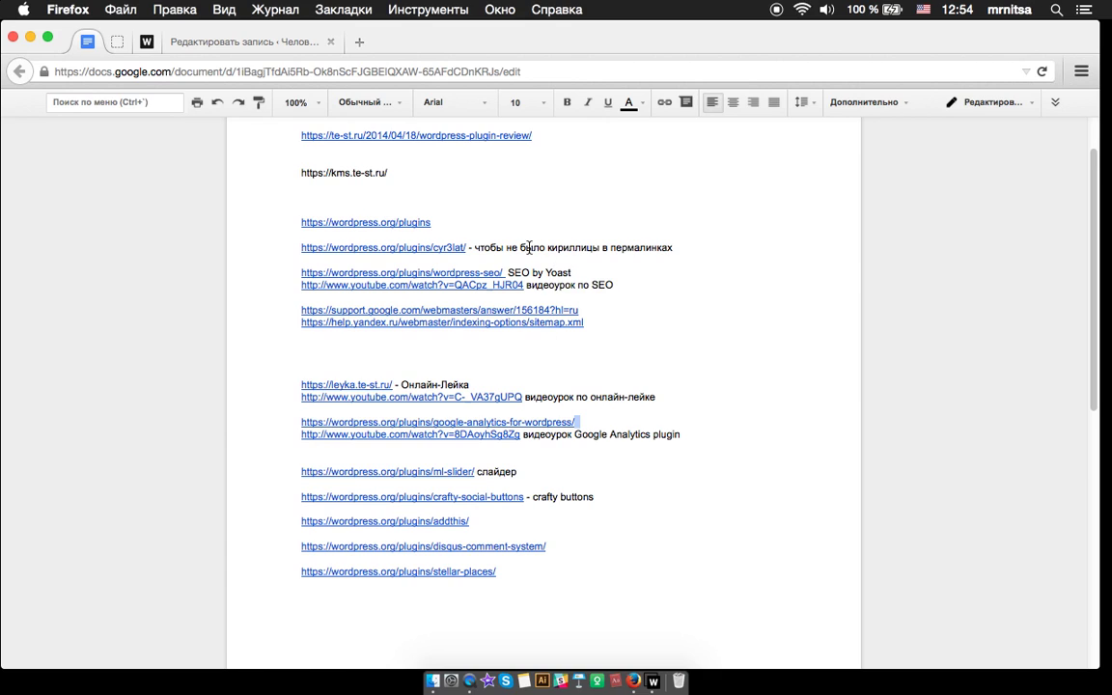
click(117, 42)
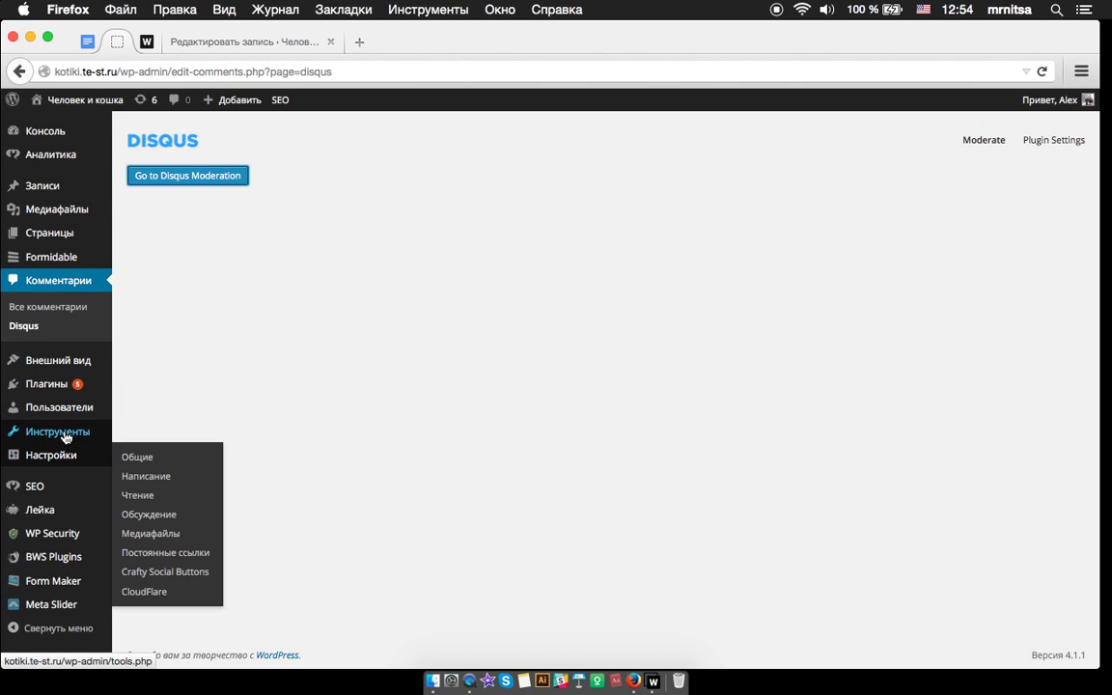
Create a new form in the Form Maker manager and title it «Моя форма»
mouse_move(44, 515)
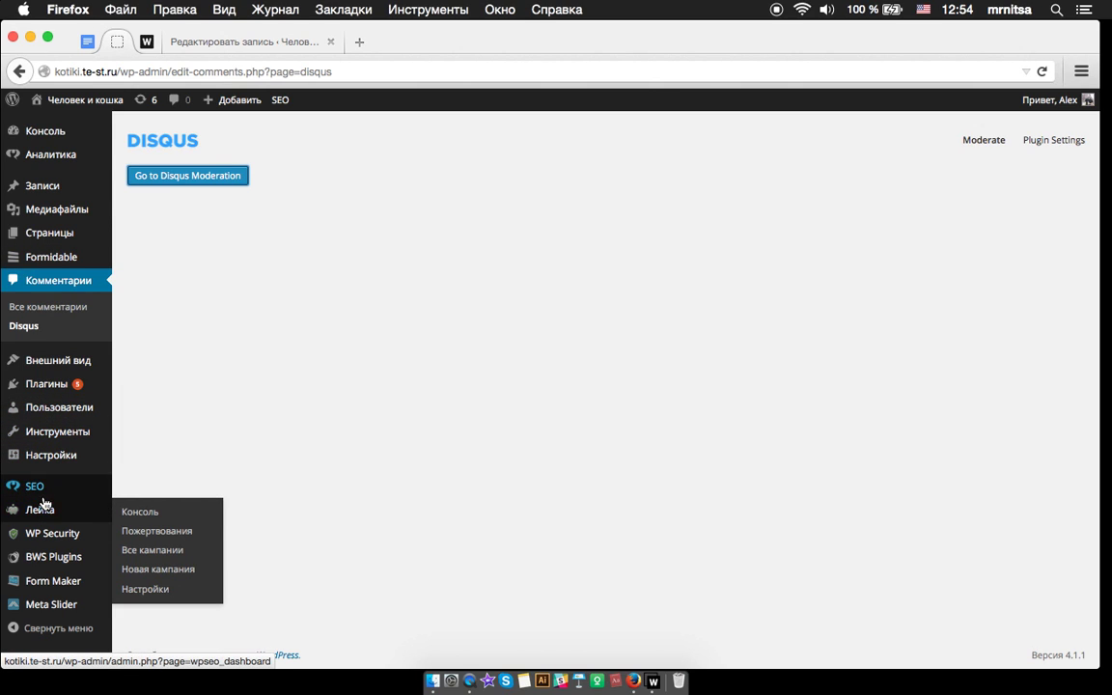
mouse_move(67, 587)
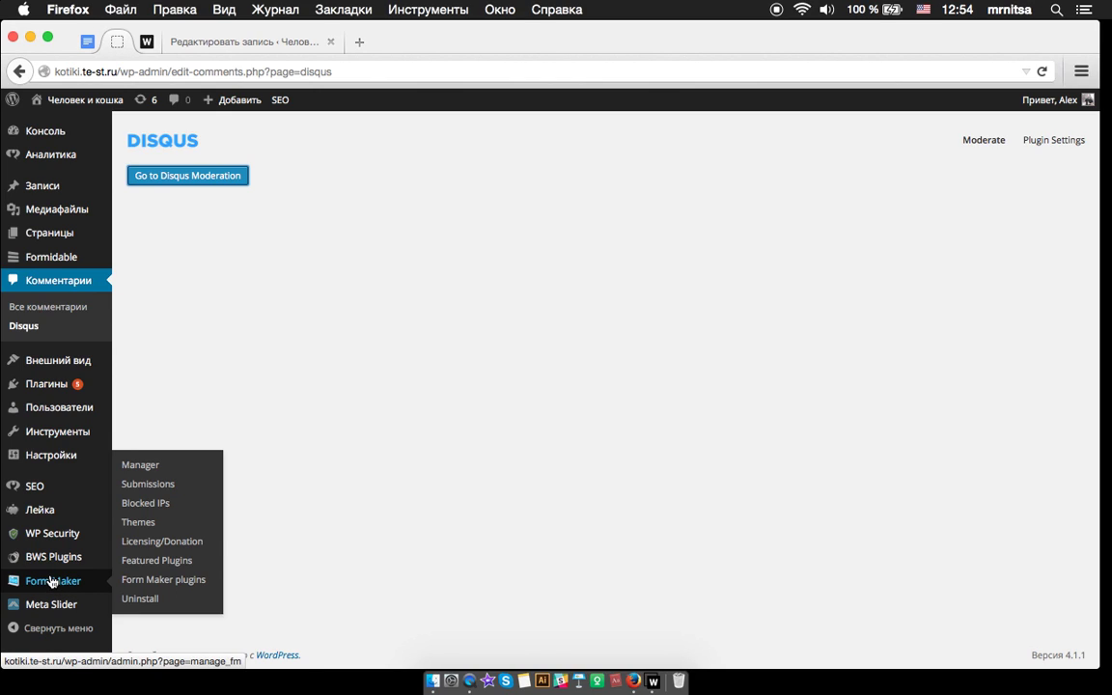
click(152, 469)
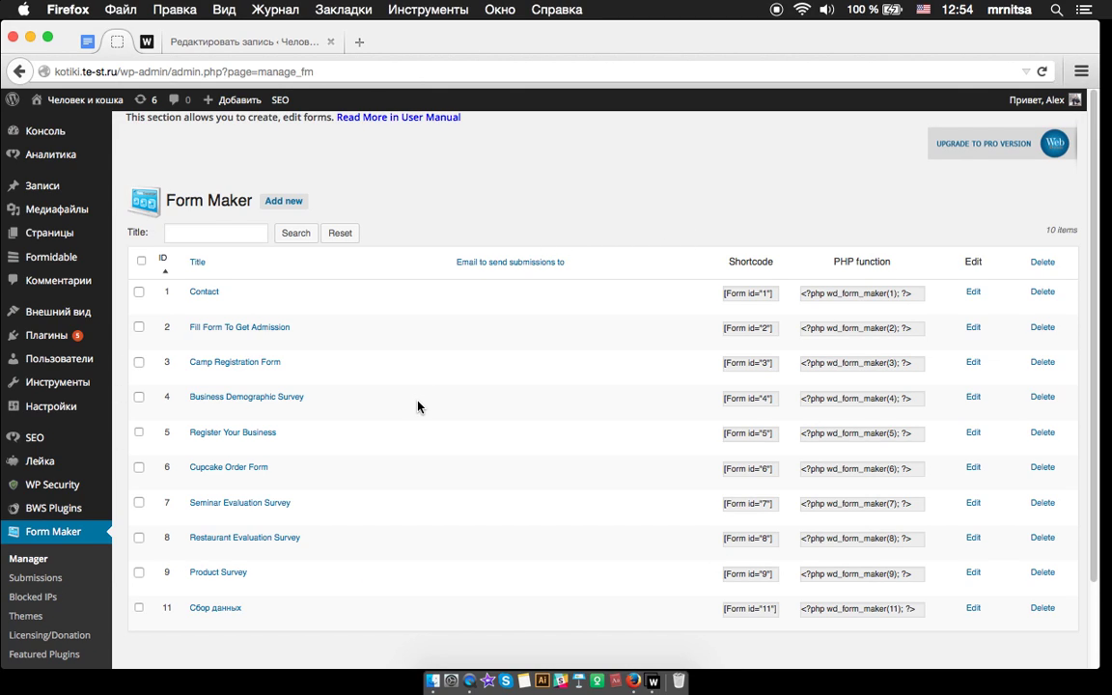
click(284, 200)
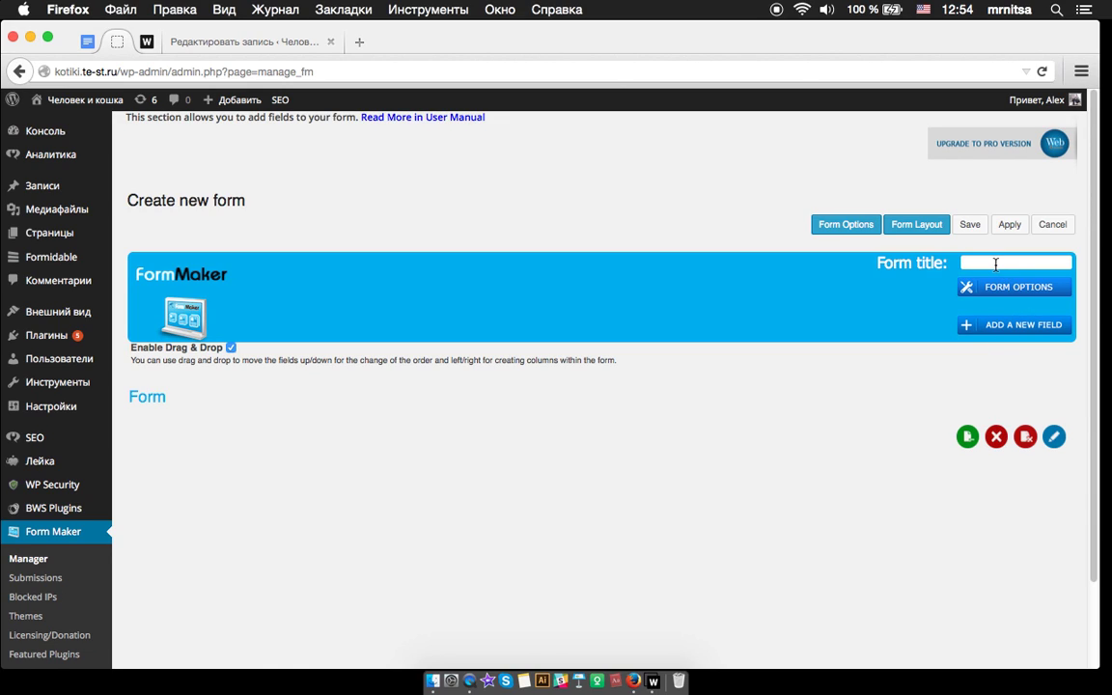
text(V)
key(super+space)
text(М)
Add a simple text input field labelled «Ваше имя» to the form
click(975, 326)
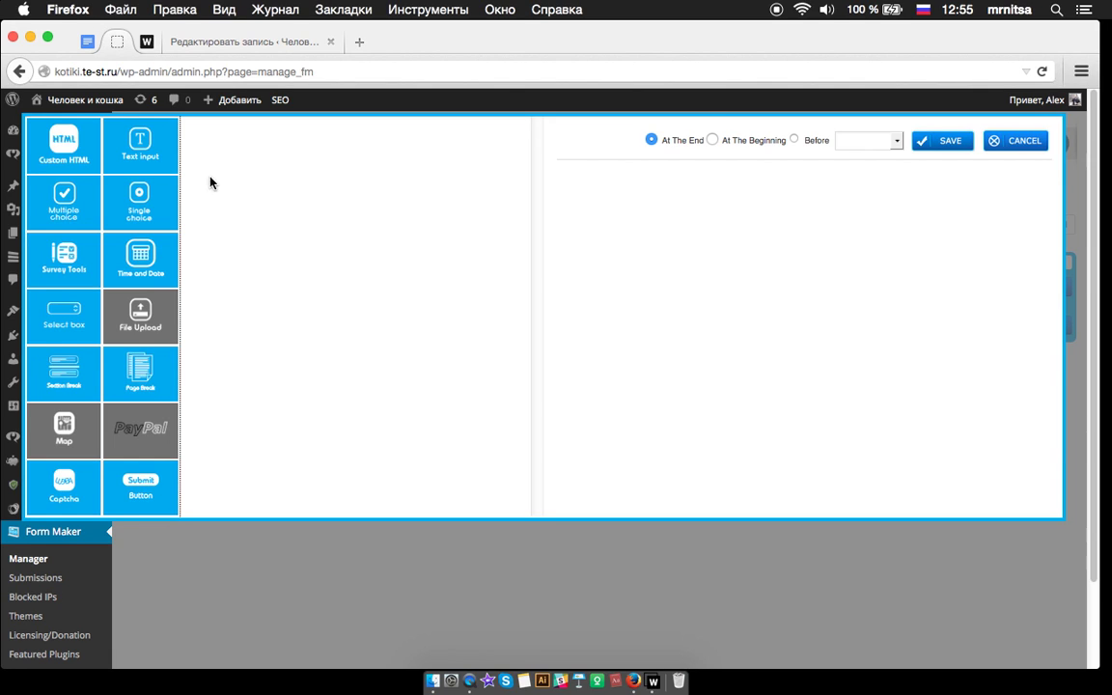
click(143, 149)
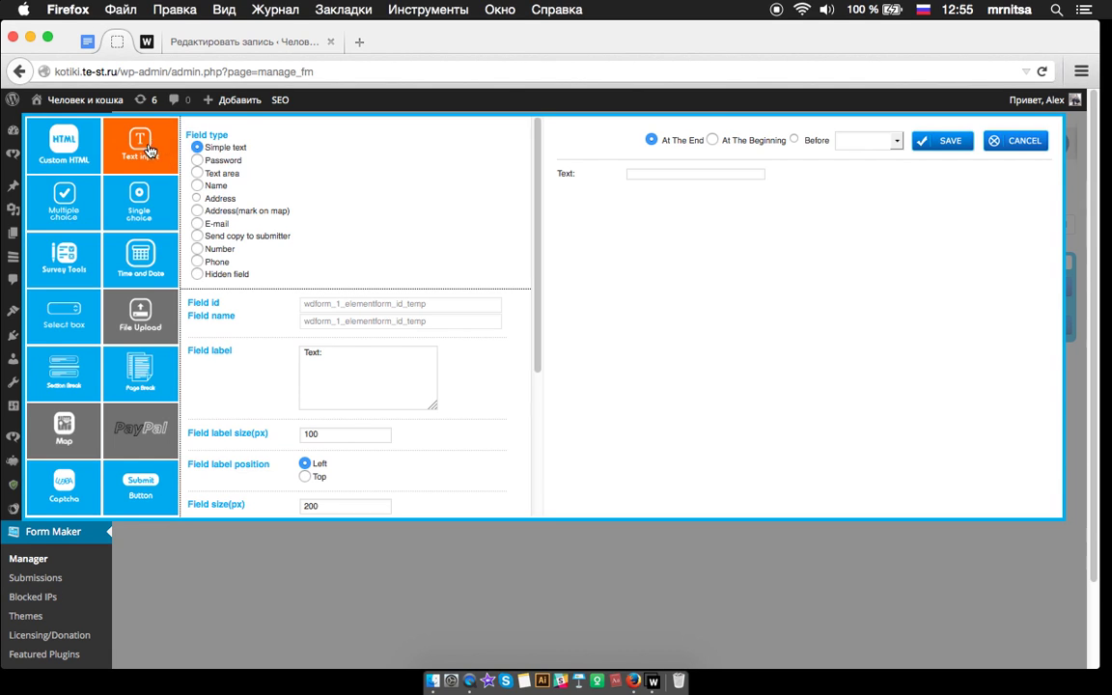
triple_click(354, 348)
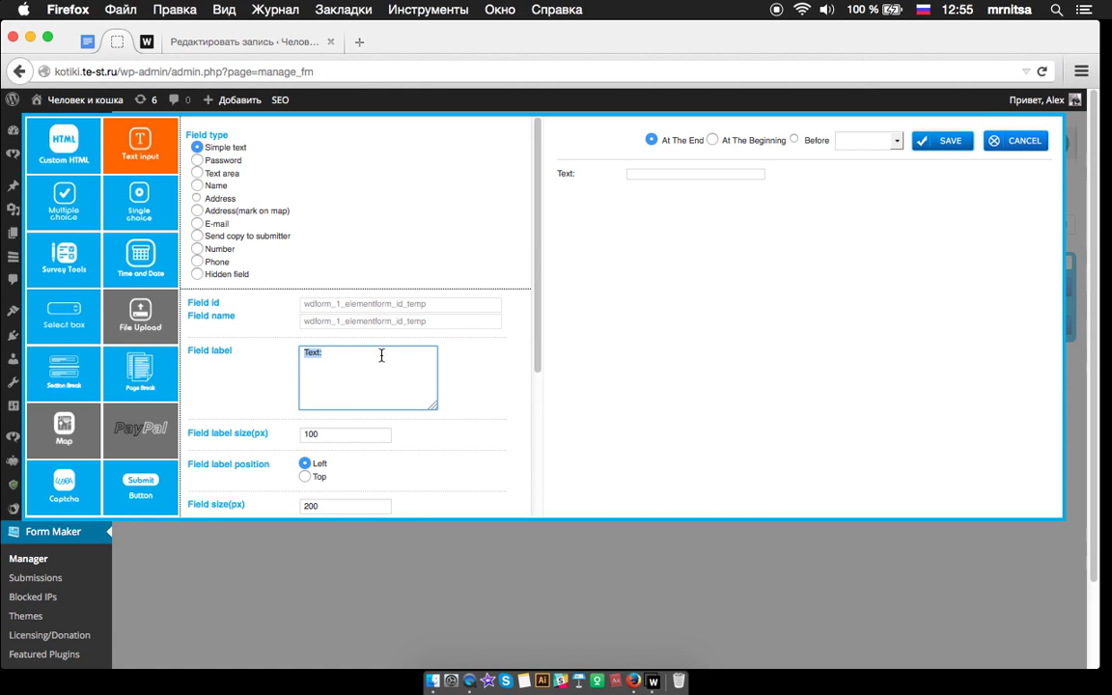
text(Ba)
text(ше)
text( имя)
key(BackSpace)
text(имя)
click(951, 143)
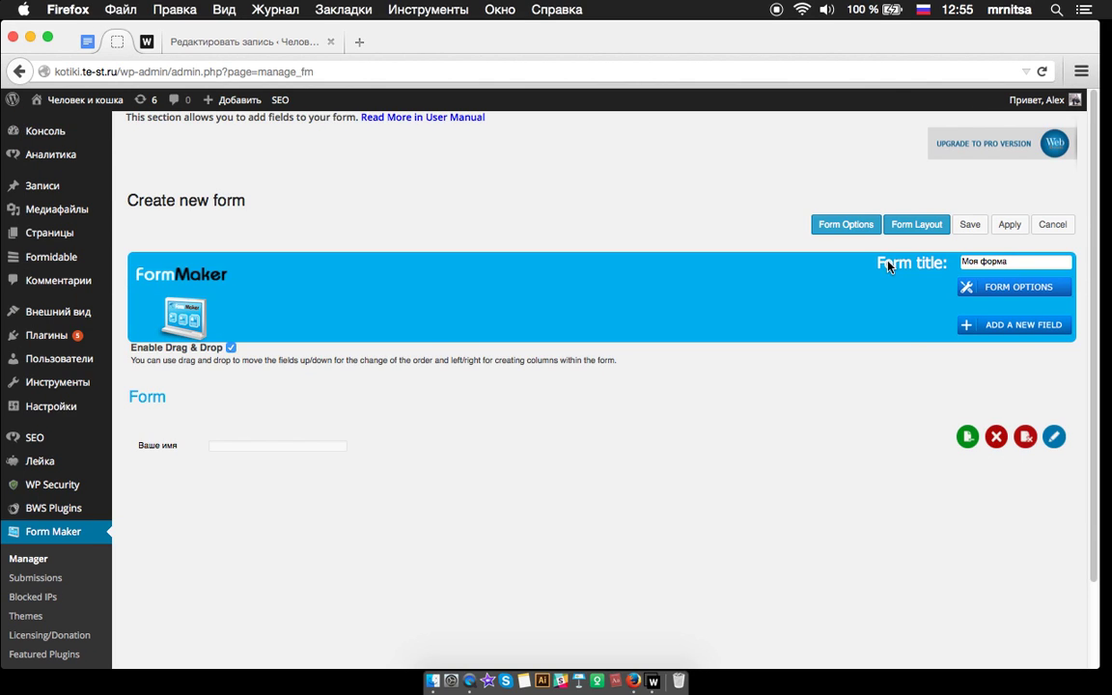
Add a text input field of the E-mail type to the end of the form, keeping its default label
click(1008, 325)
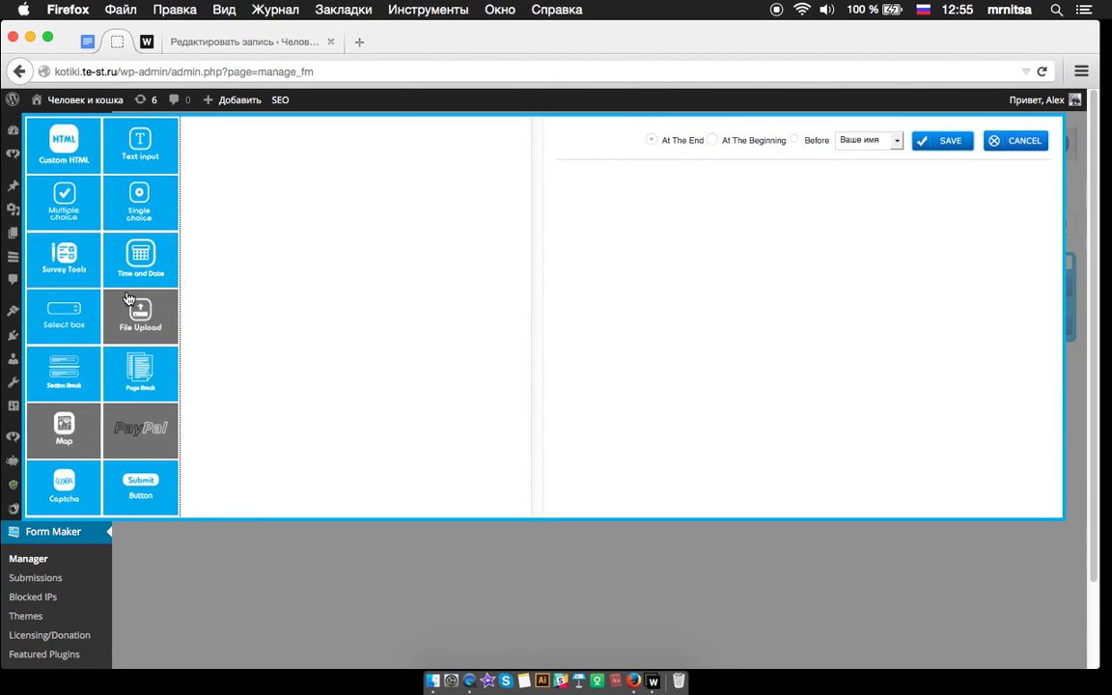
scroll(114, 268, down, 2)
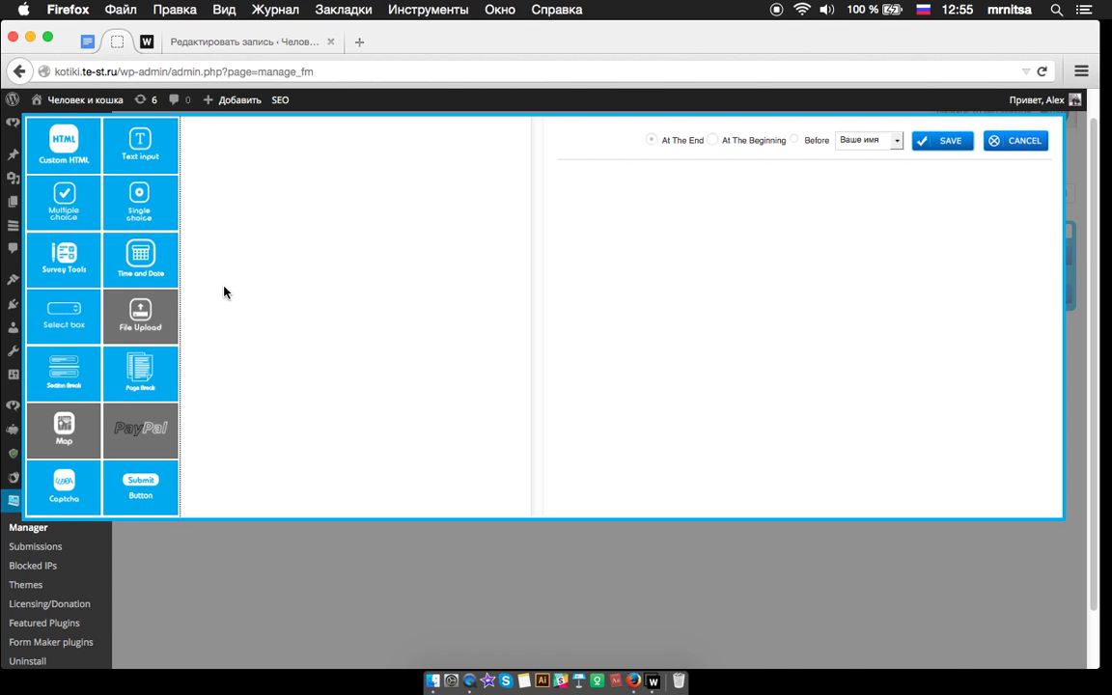
scroll(201, 239, up, 2)
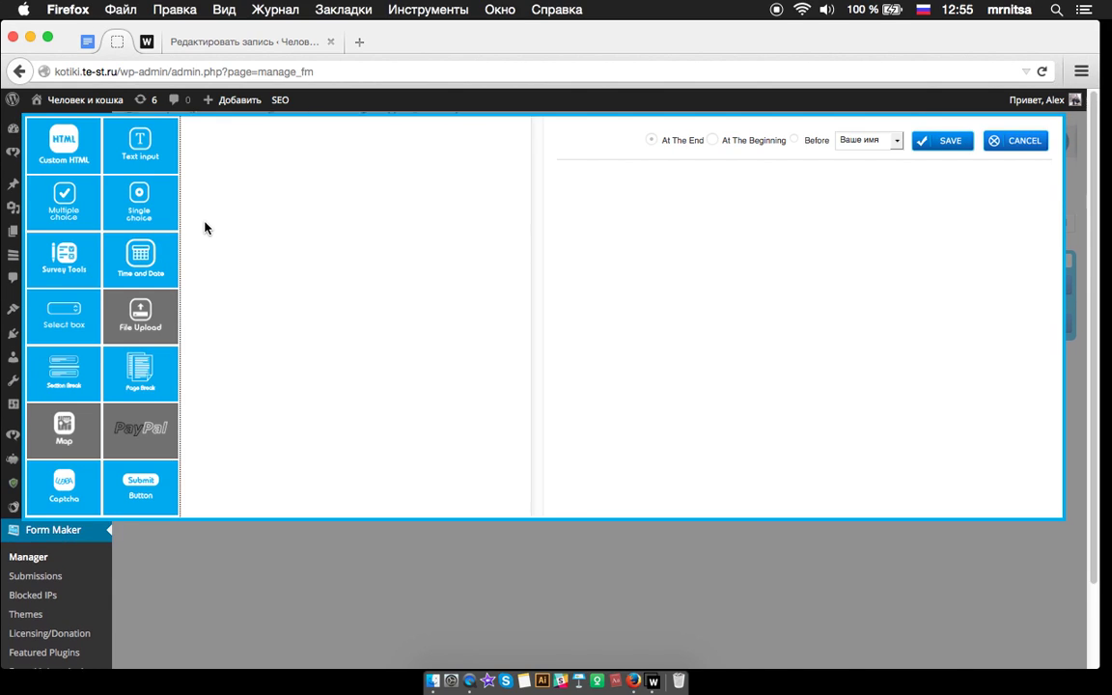
click(143, 151)
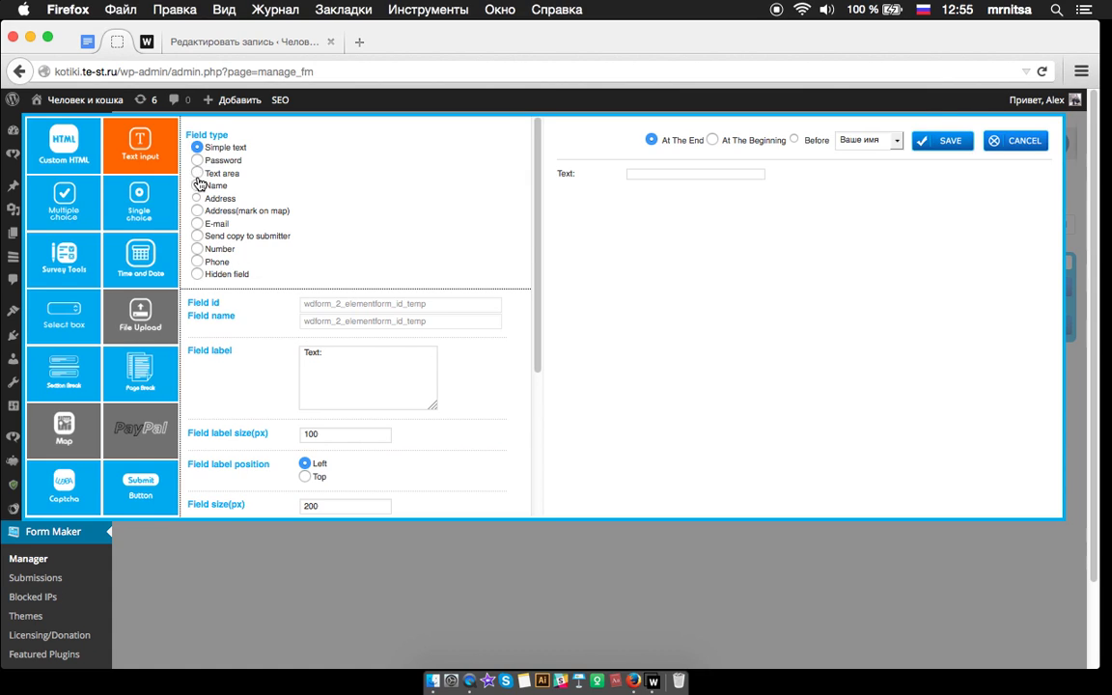
click(197, 223)
click(367, 355)
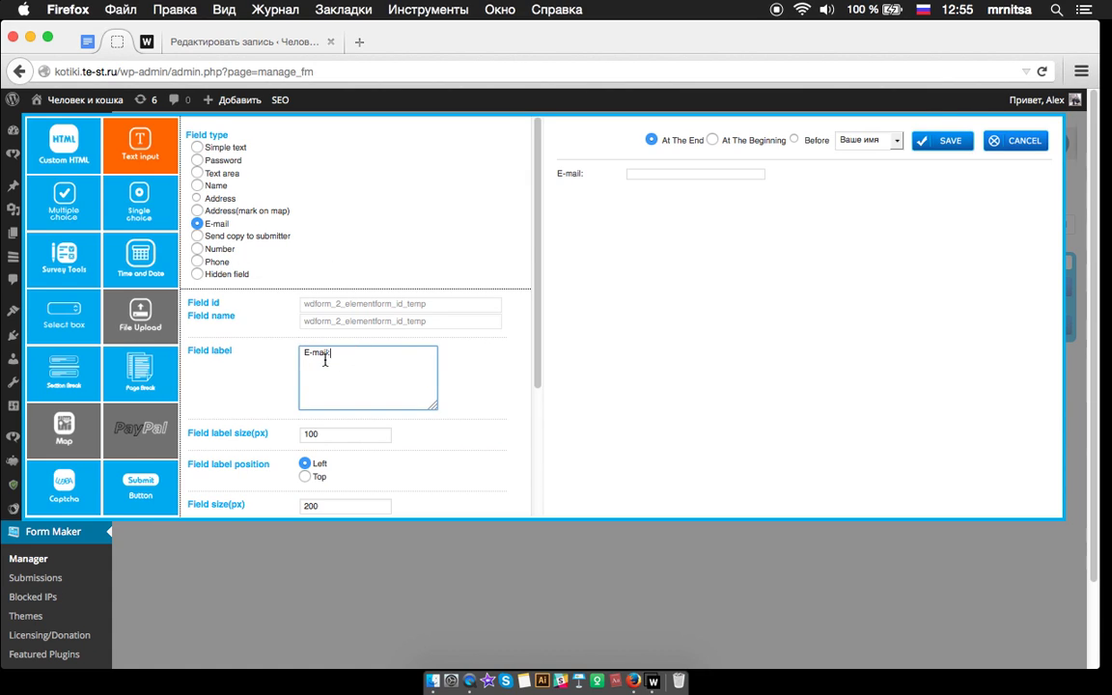
click(954, 145)
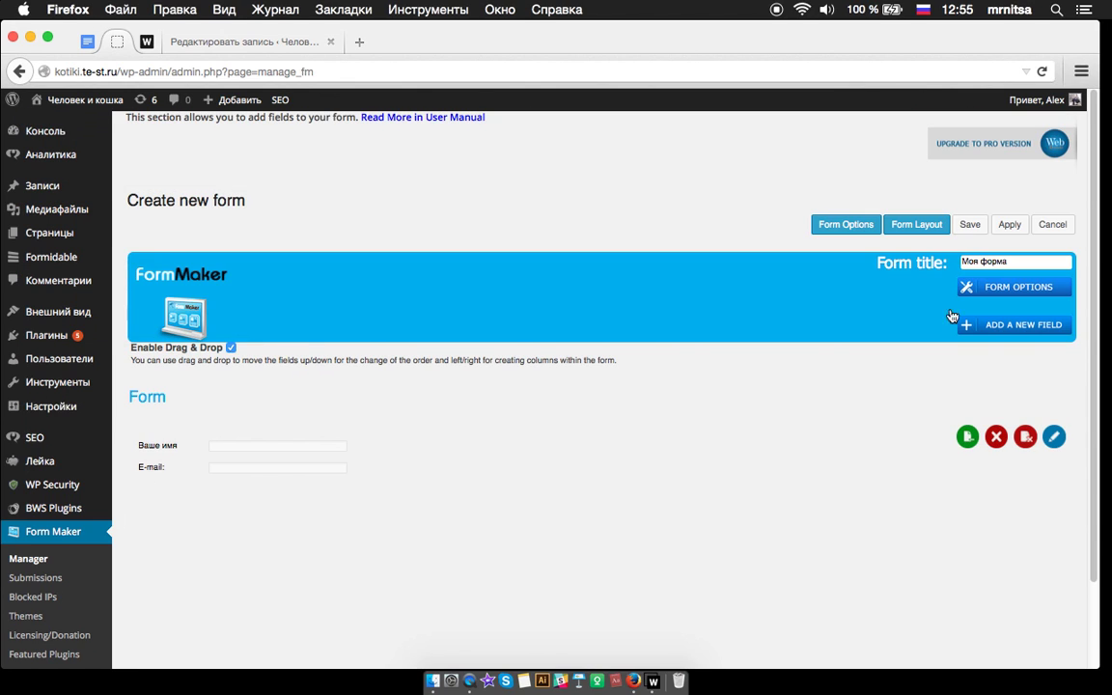
Add a submit button labelled «Отправить» to the form, with the Reset button display turned off
click(1009, 329)
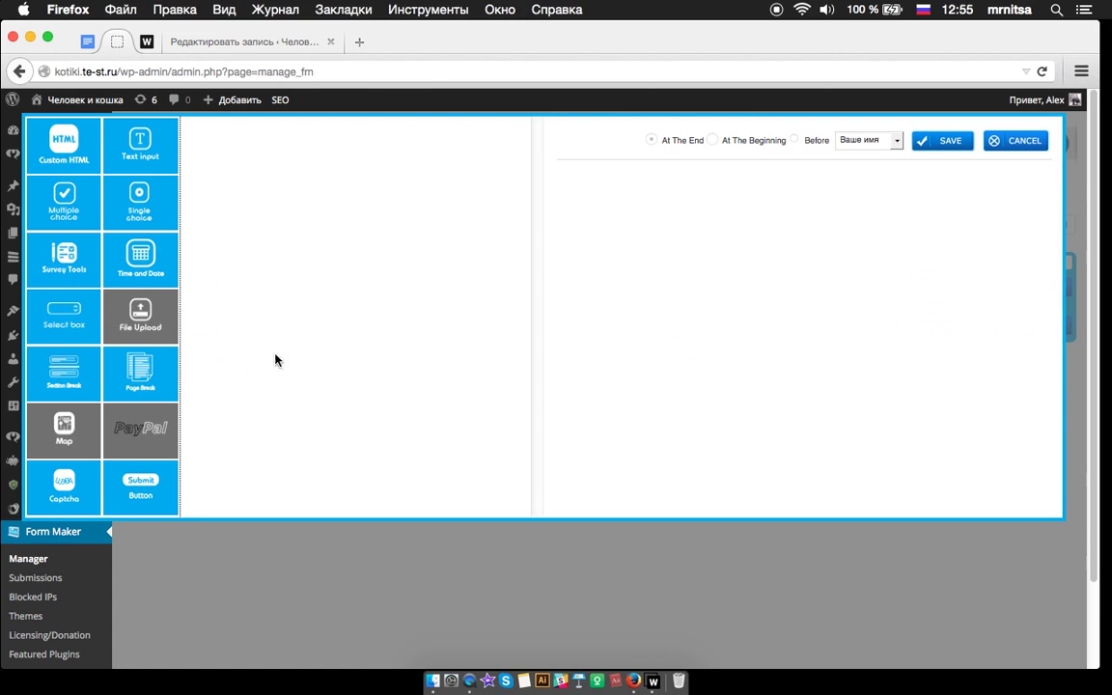
click(165, 488)
drag(333, 193, 269, 200)
text(Отправить)
click(287, 238)
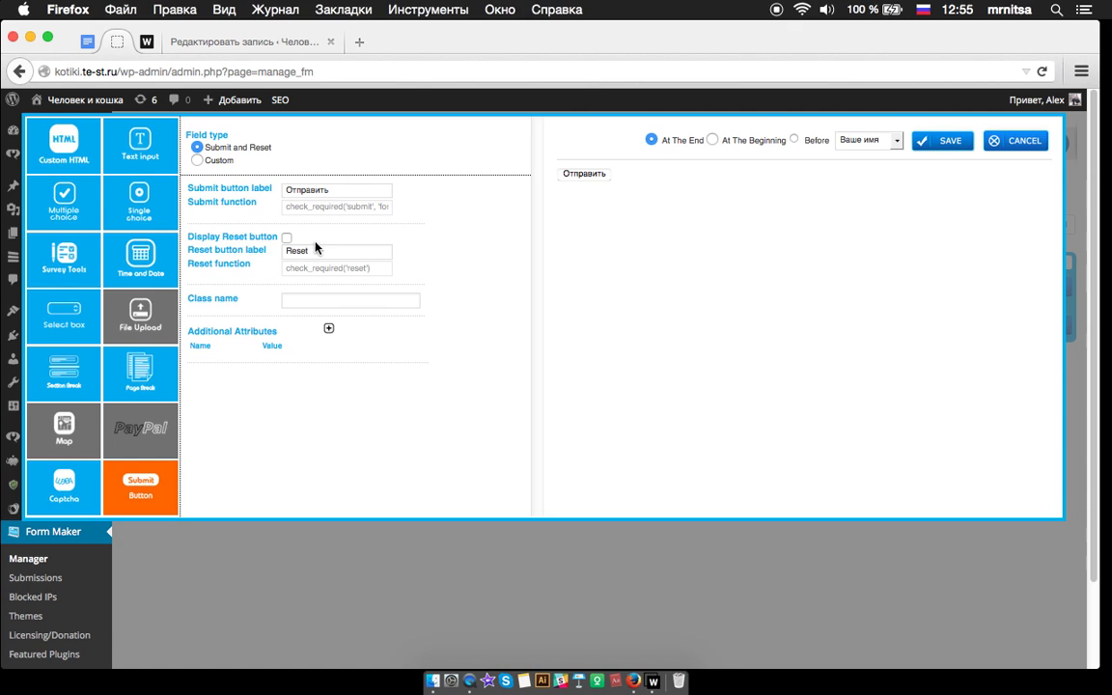
click(946, 142)
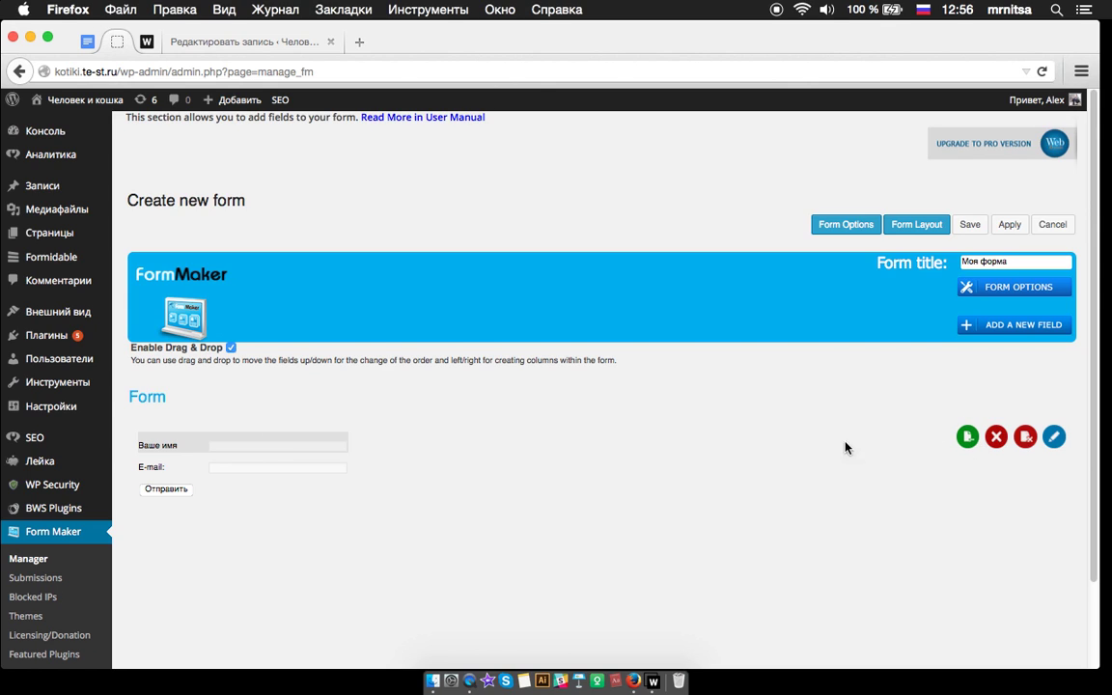
click(1053, 437)
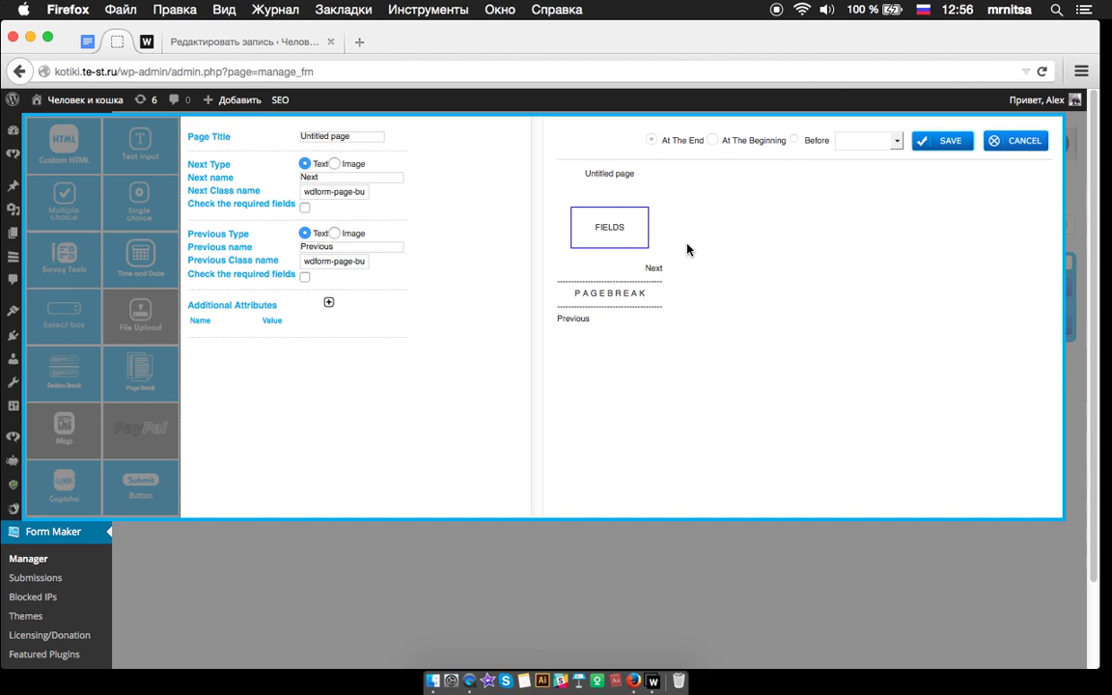
click(1024, 143)
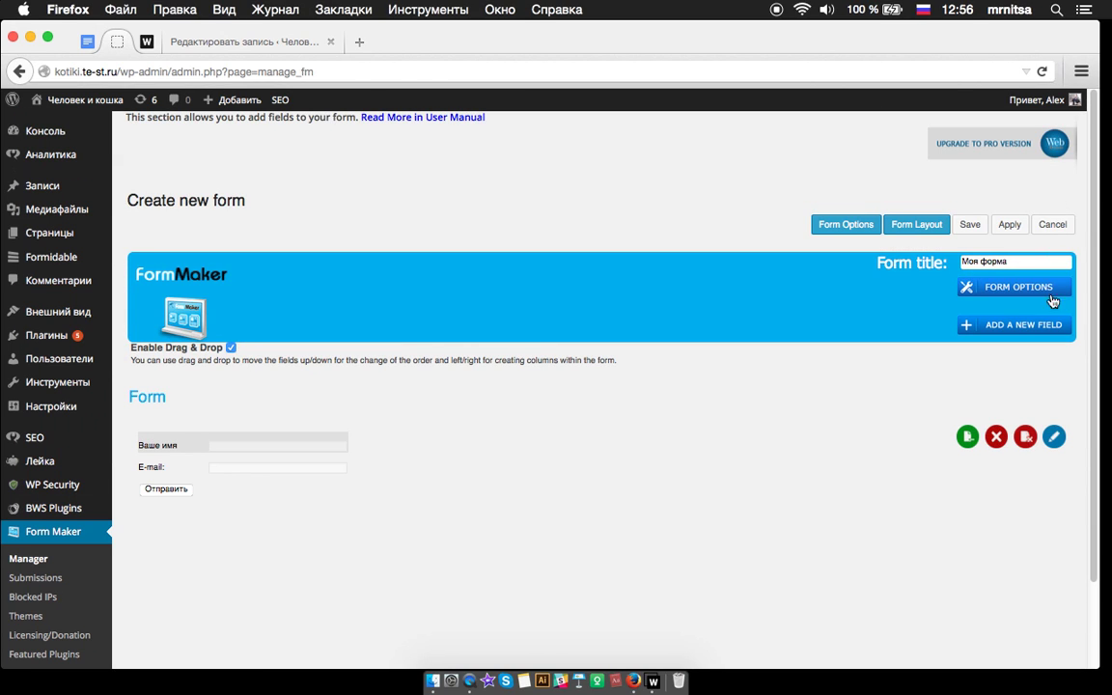
click(1024, 322)
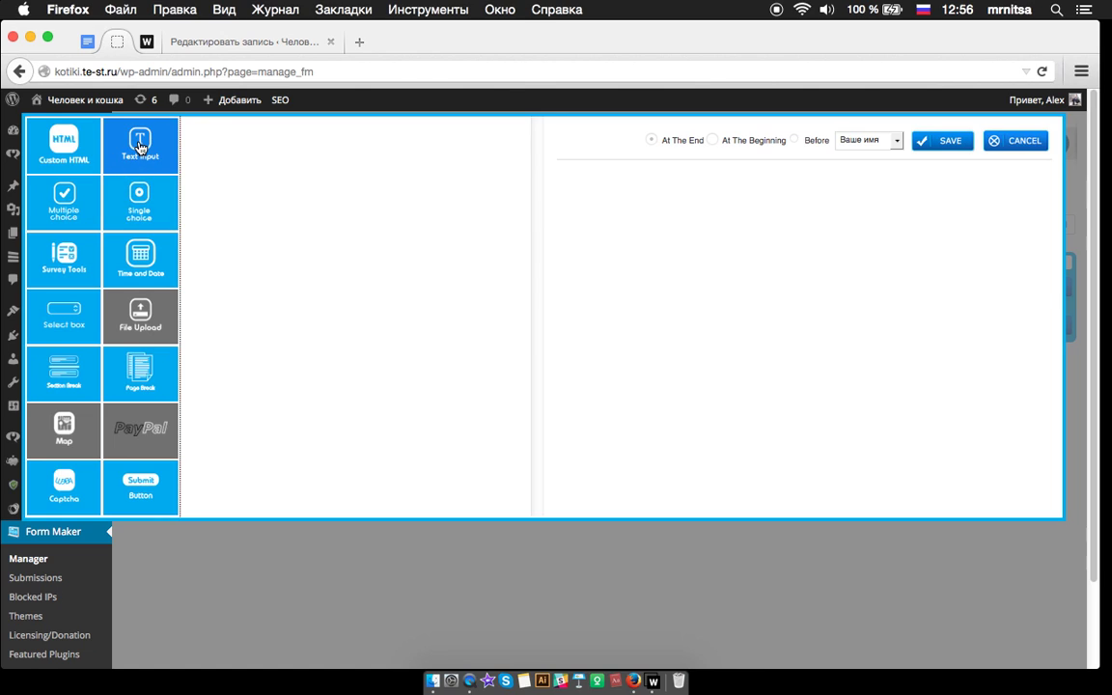
click(140, 148)
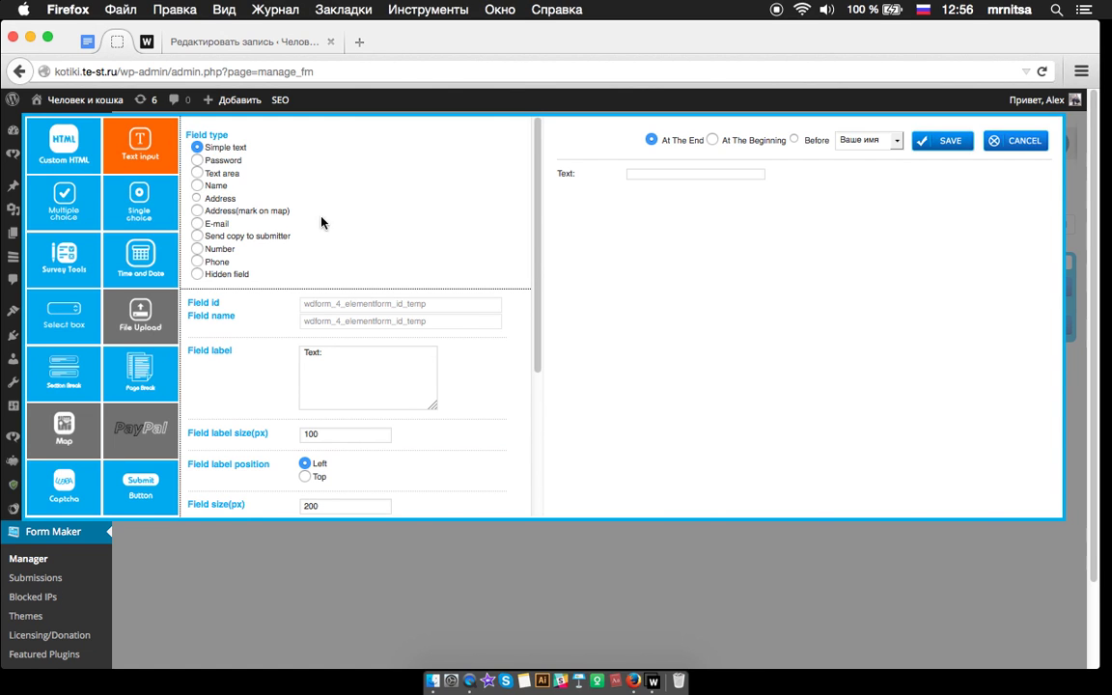
scroll(348, 273, down, 3)
scroll(347, 272, down, 2)
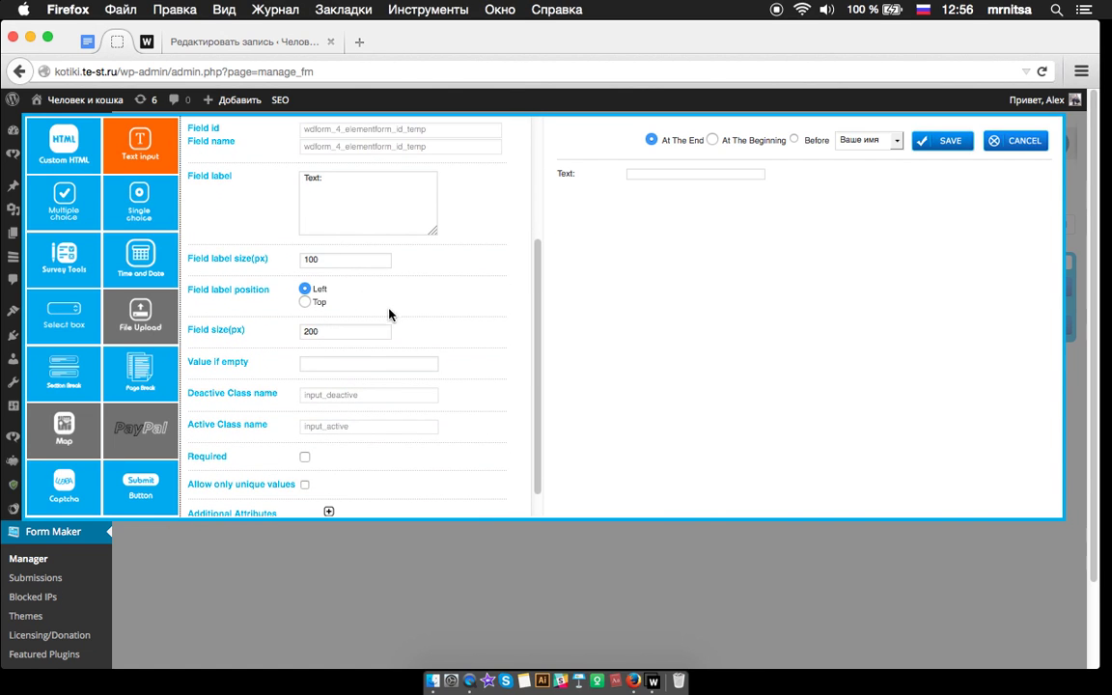
click(305, 457)
click(1009, 140)
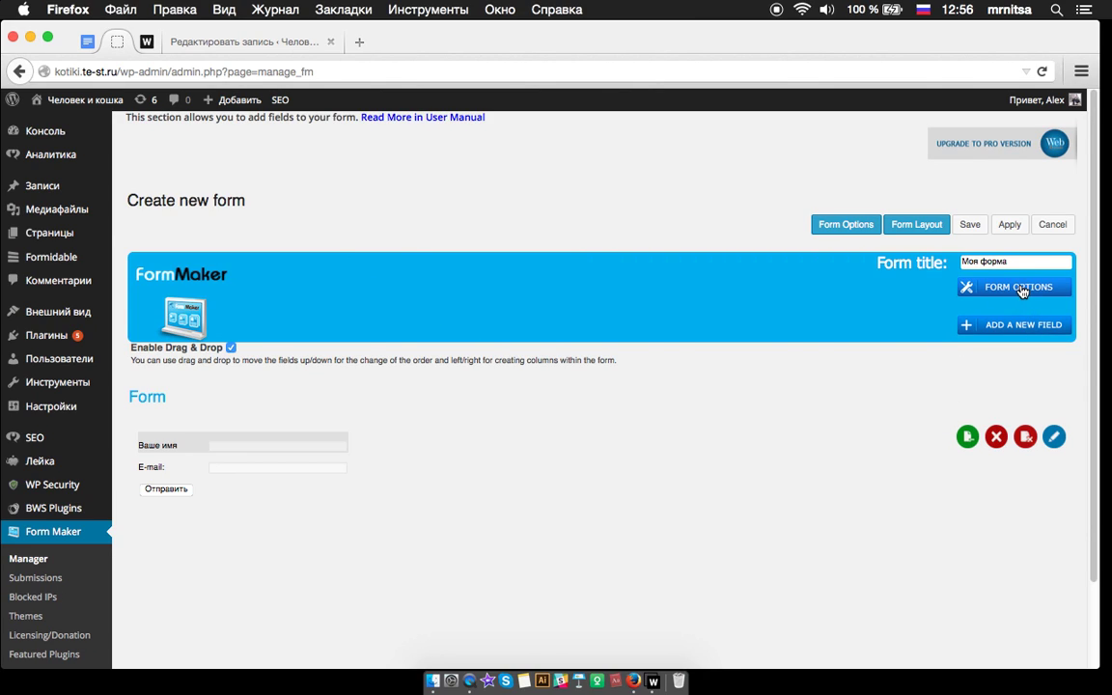
Save the form and copy the shortcode [Form id="12"] of «Моя форма» from the forms list
click(971, 224)
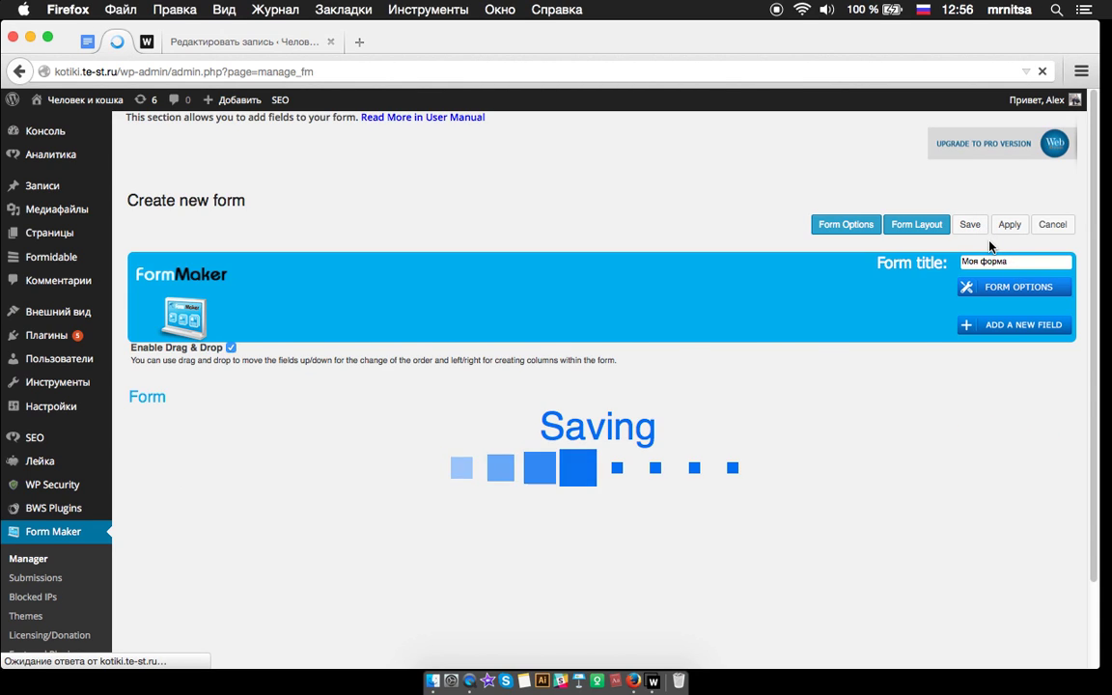
scroll(534, 373, down, 2)
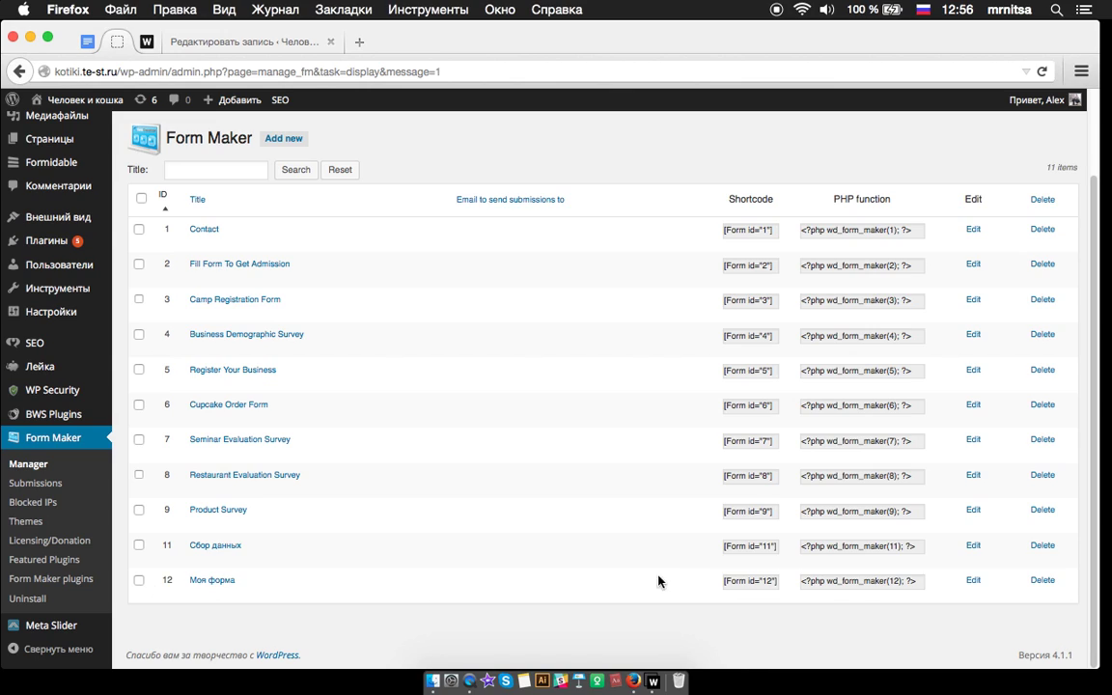
drag(725, 582, 788, 580)
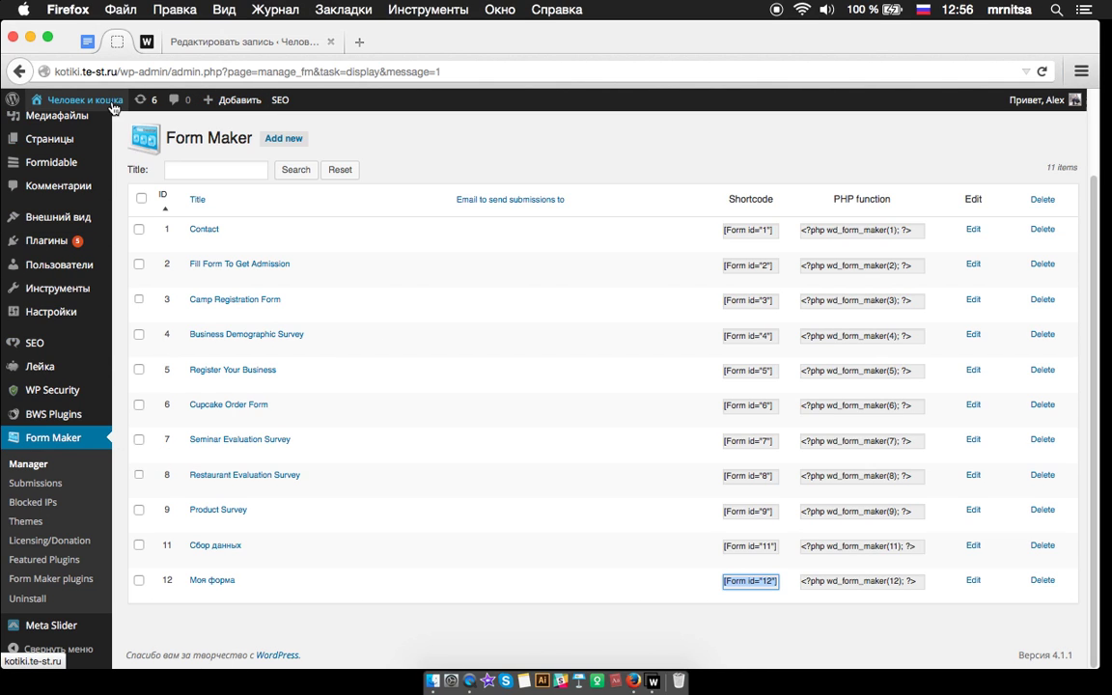
Create a draft post titled «куукеук» containing the shortcode [Form id="12"], and preview it
click(274, 44)
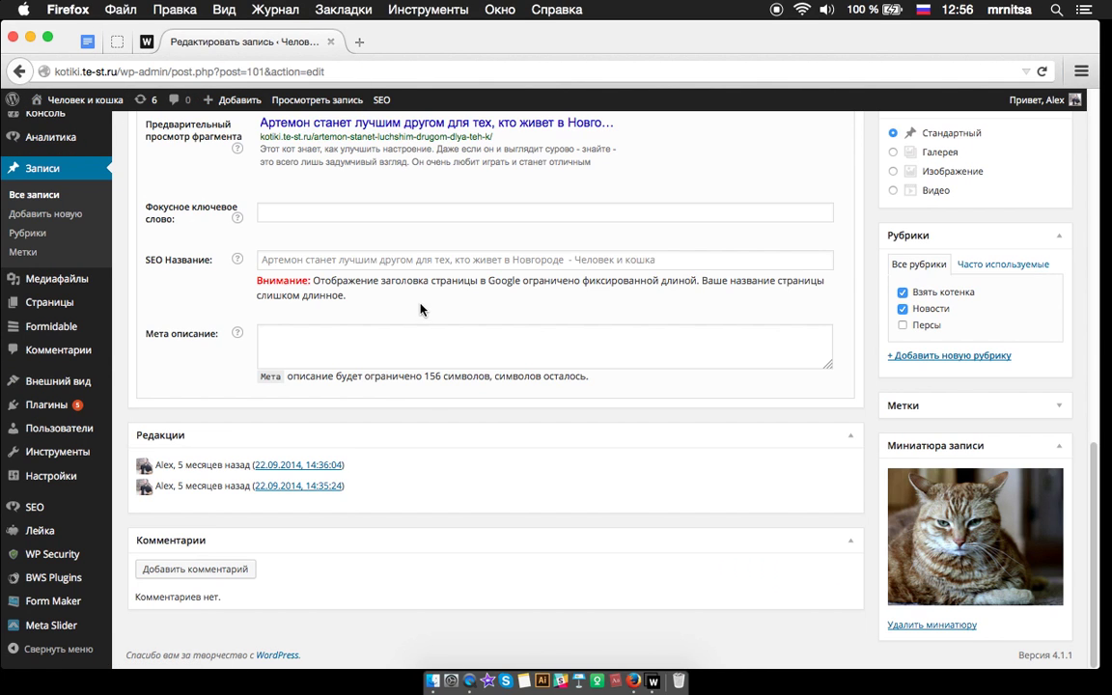
scroll(455, 438, up, 10)
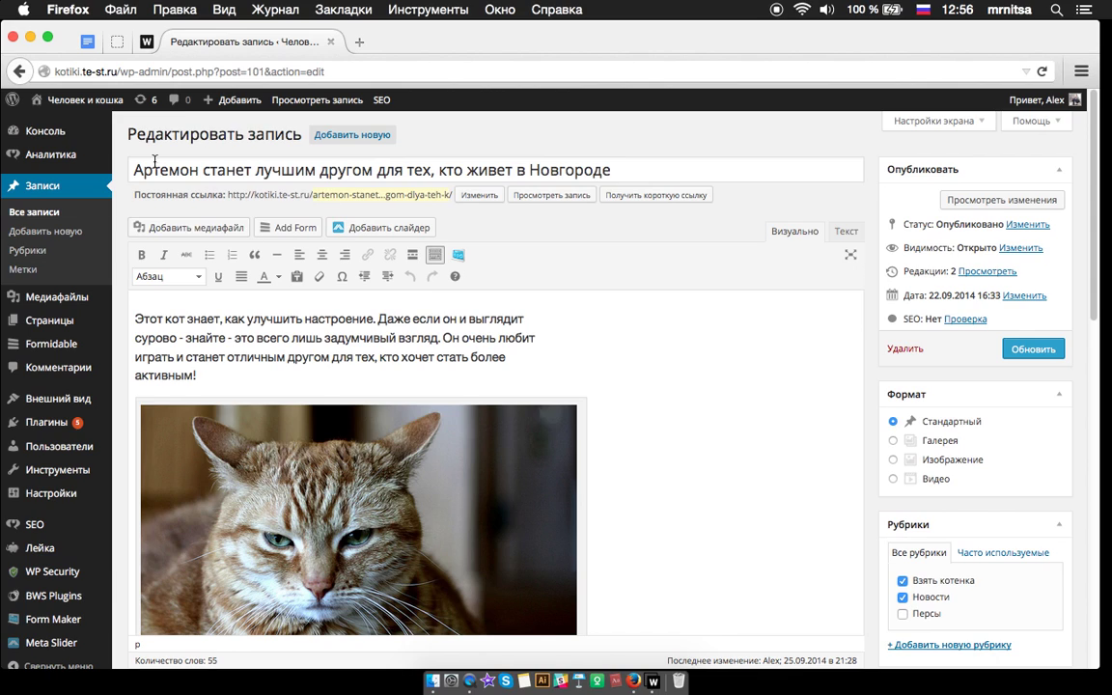
click(203, 118)
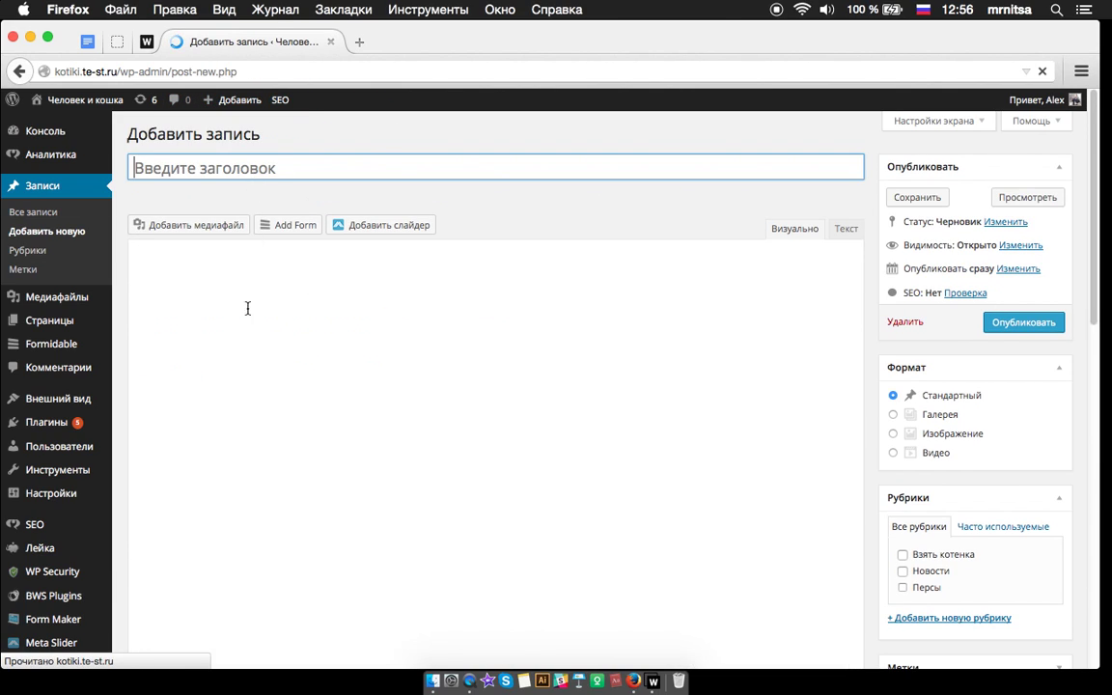
click(261, 168)
text(куукеук)
click(922, 197)
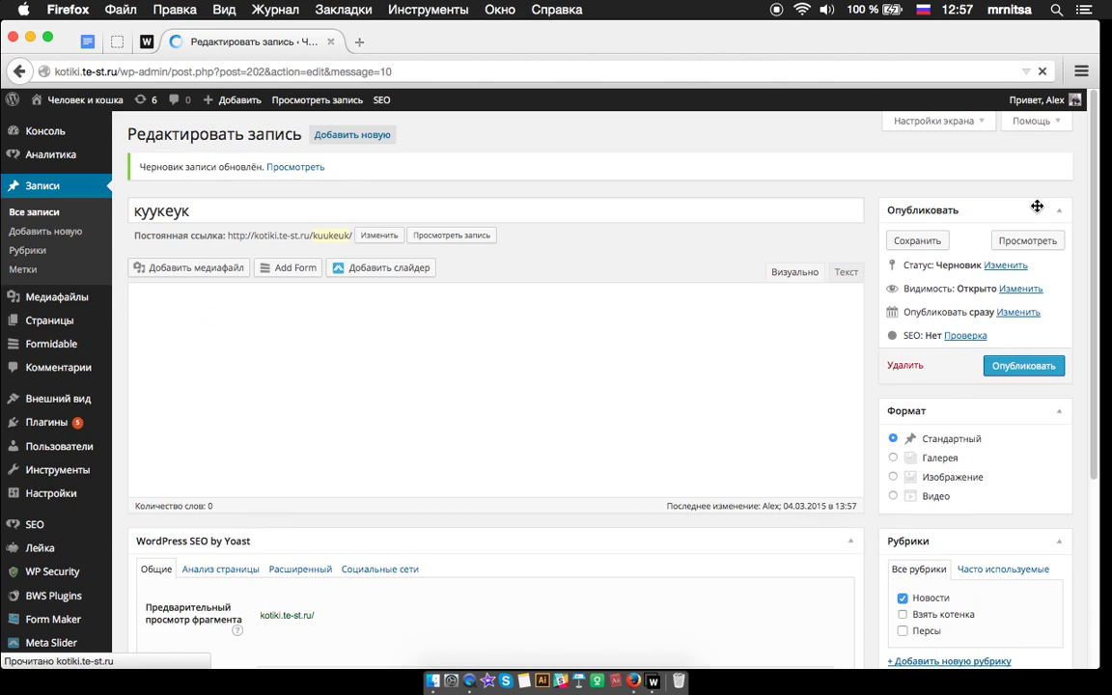
click(1027, 241)
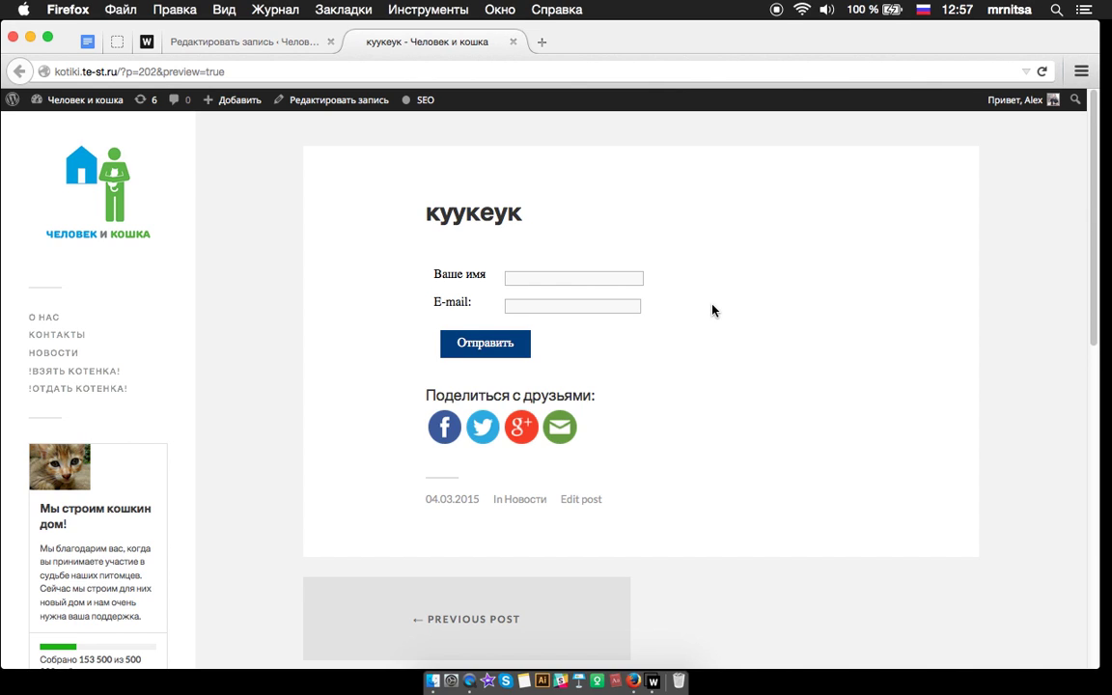
Return to the admin area and view the Form Maker submissions of the form «Сбор данных»
click(214, 42)
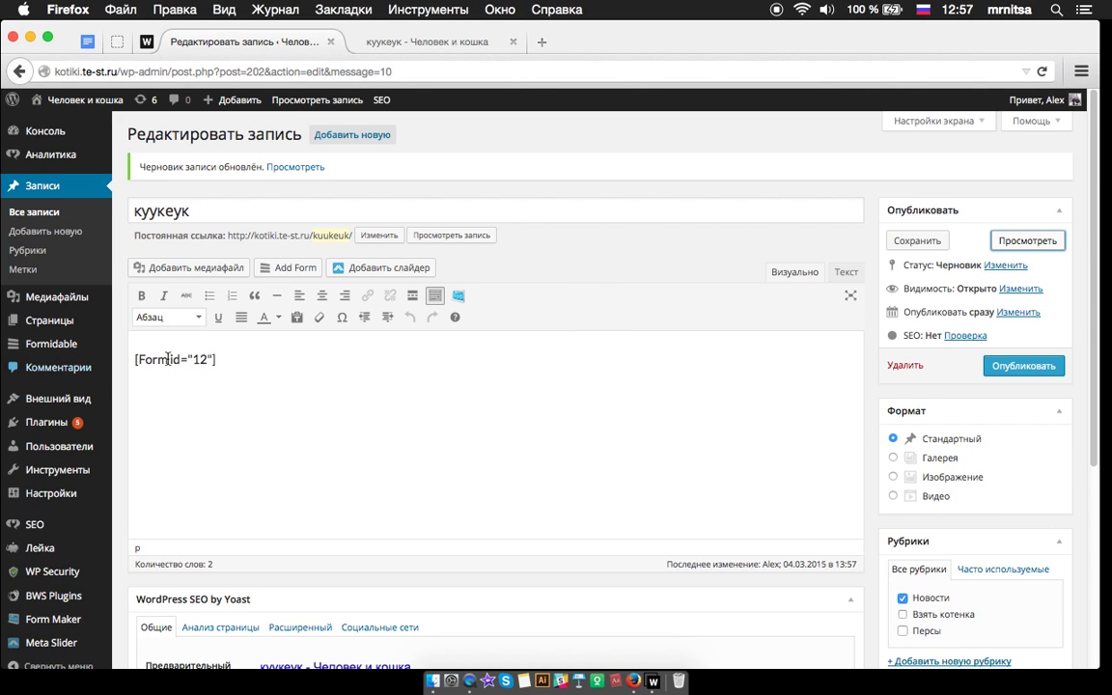
scroll(165, 431, down, 1)
click(51, 600)
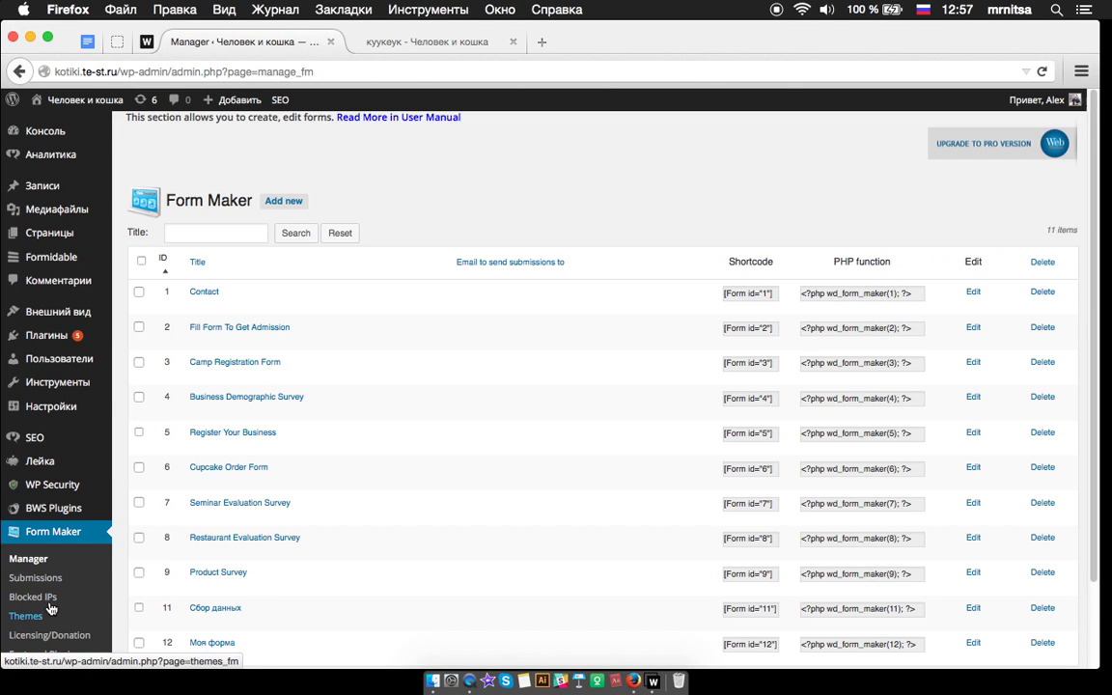
scroll(84, 470, down, 2)
click(44, 483)
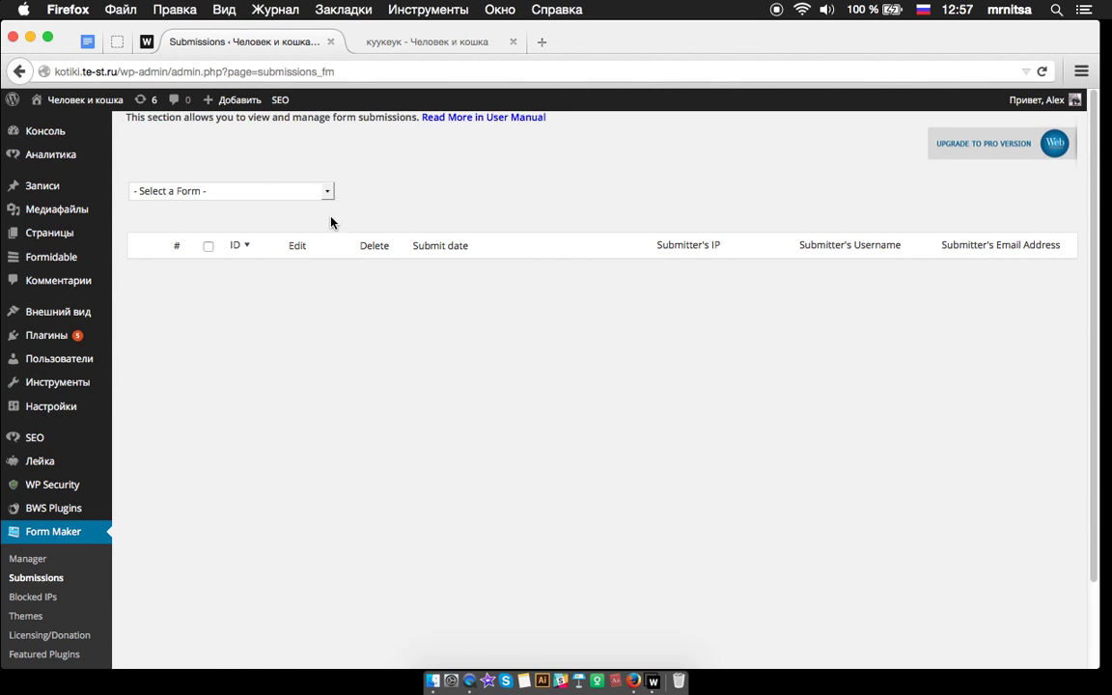
click(327, 197)
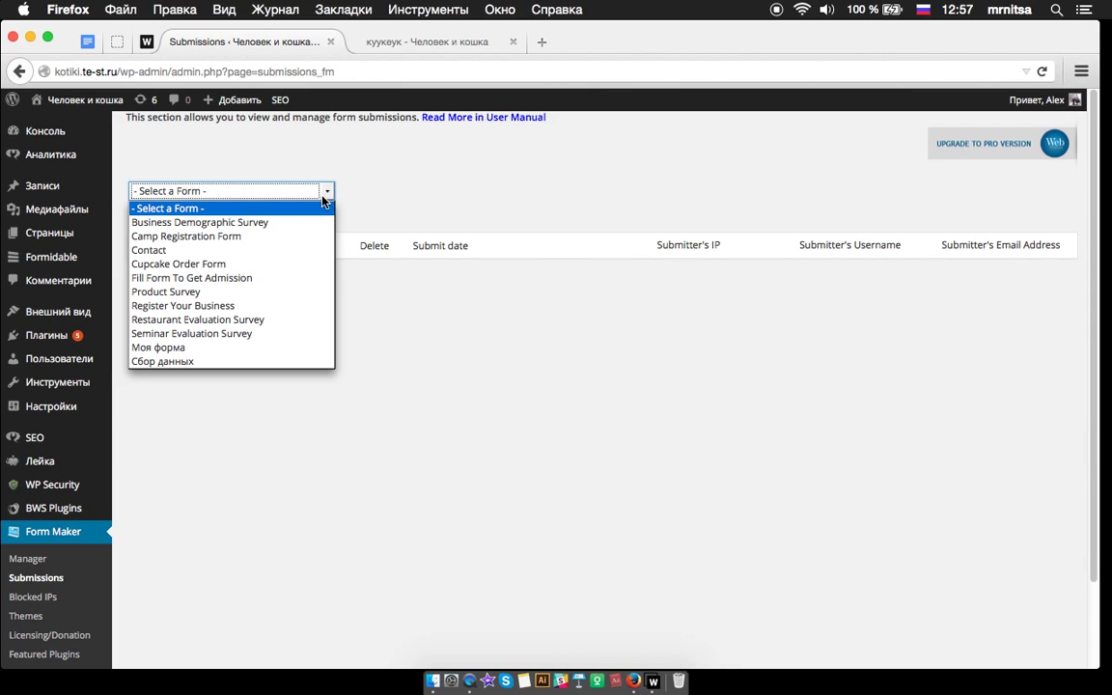
click(264, 363)
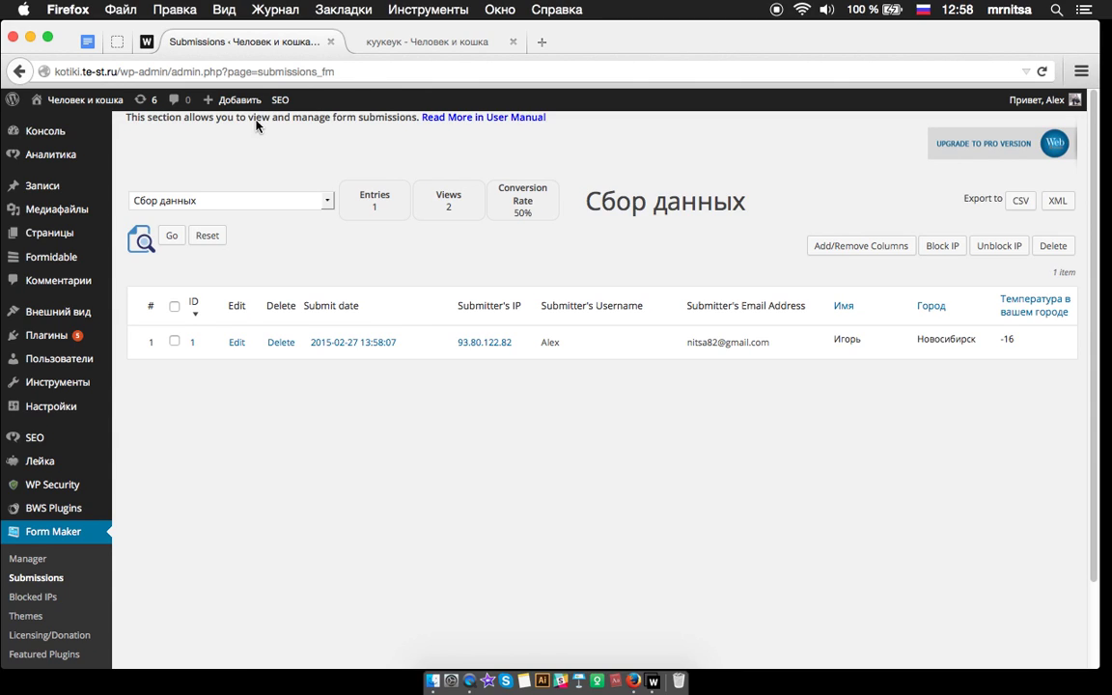
Check the webinar chat for new messages, and close the preview of the «куукеук» post
click(116, 43)
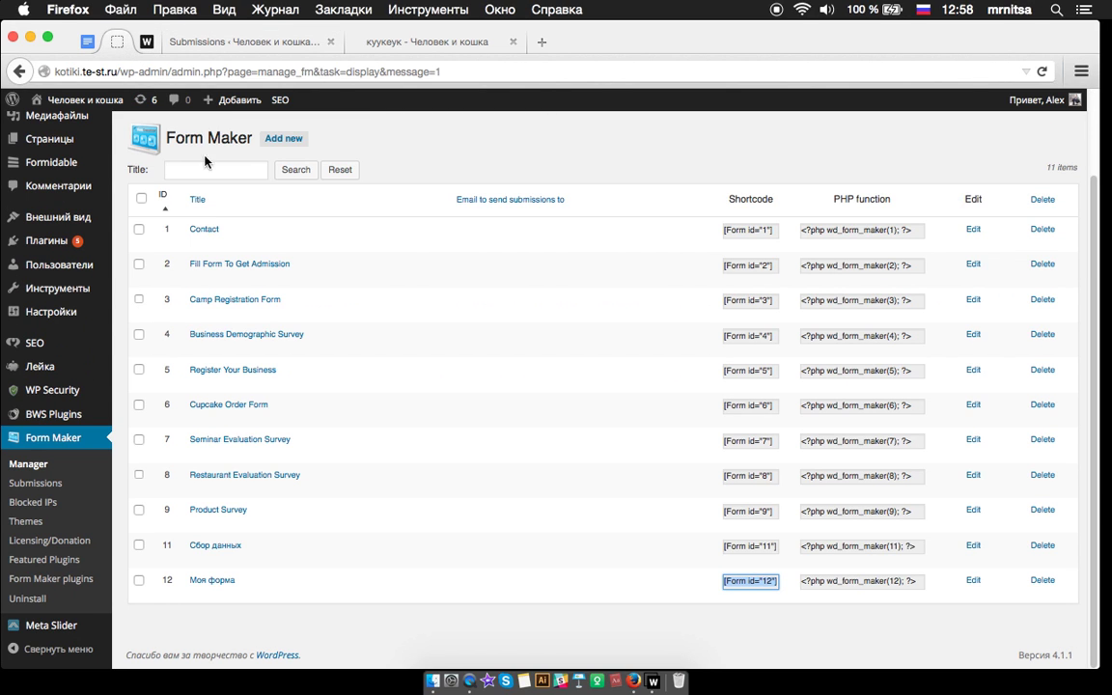
click(147, 43)
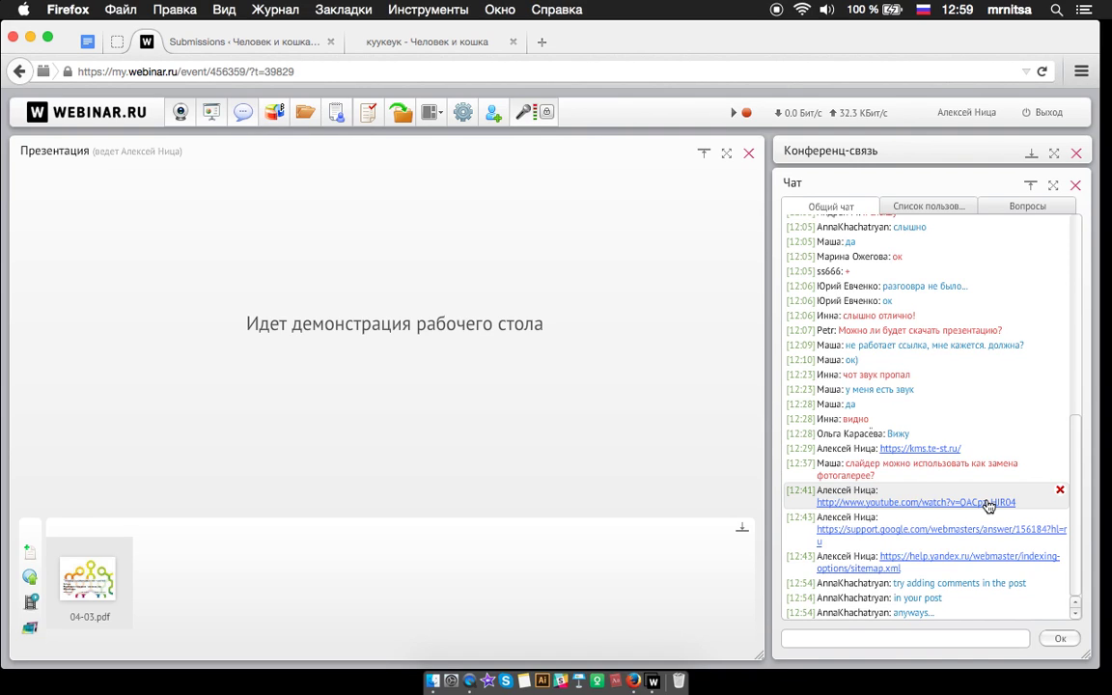
click(227, 40)
click(399, 43)
click(513, 42)
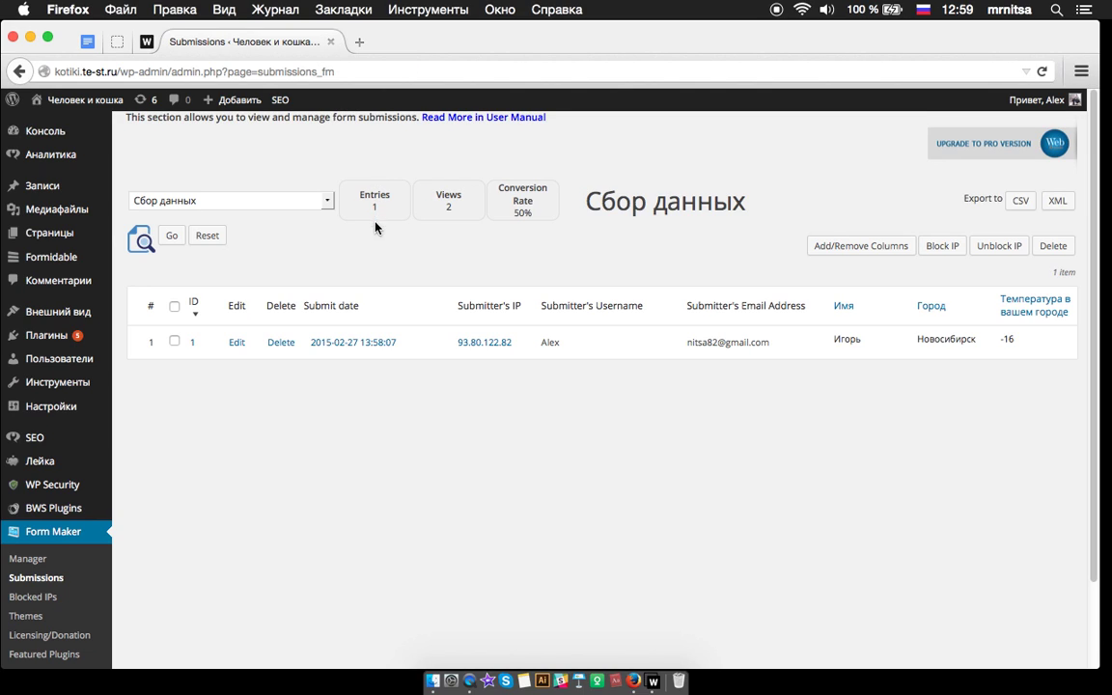
Open the public site in a separate tab, and open the console of the «Лейка» plugin in the admin area
mouse_move(78, 100)
middle_click(68, 125)
mouse_move(44, 464)
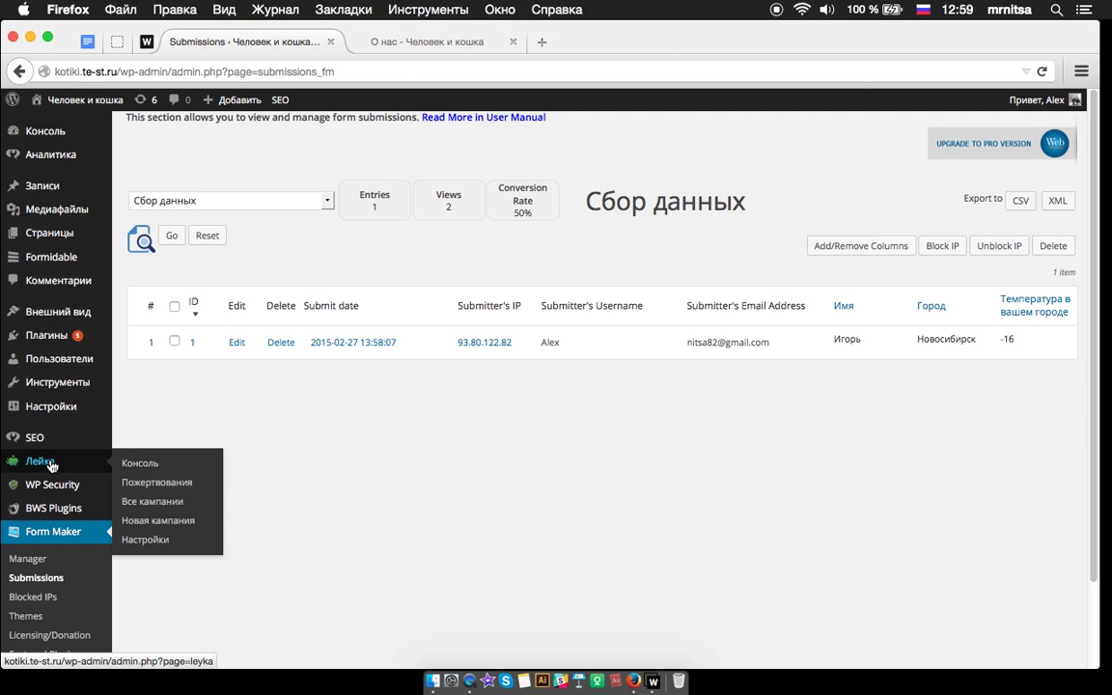
click(133, 464)
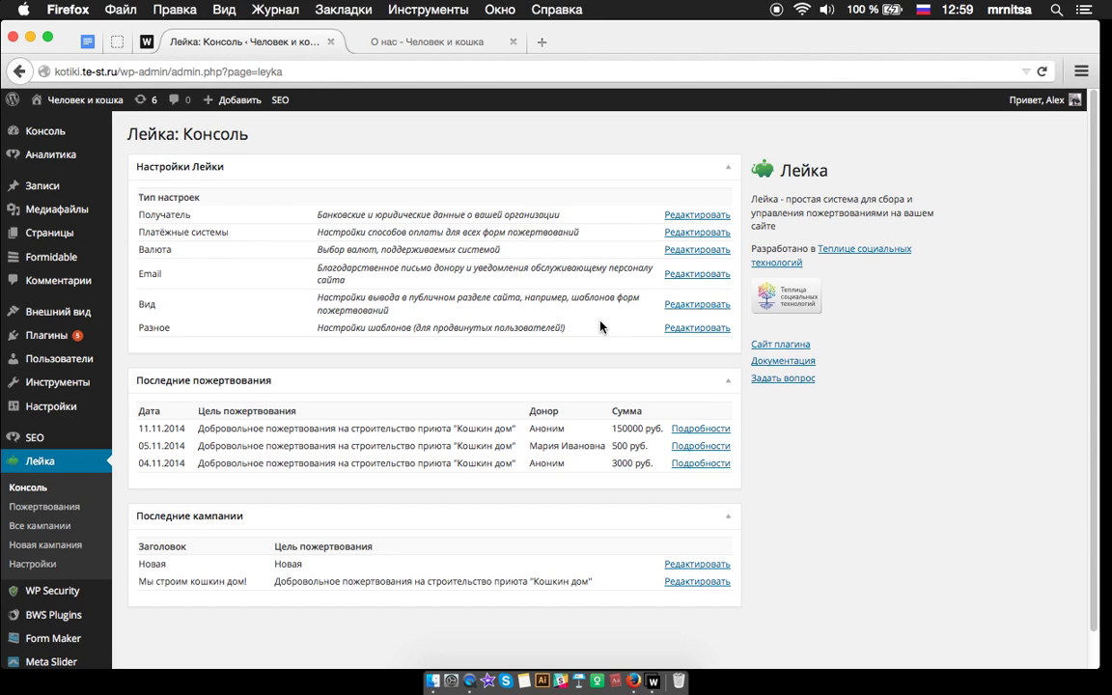
Review the «Получатель» settings of Лейка, from the organization's name and address through its bank details
click(699, 218)
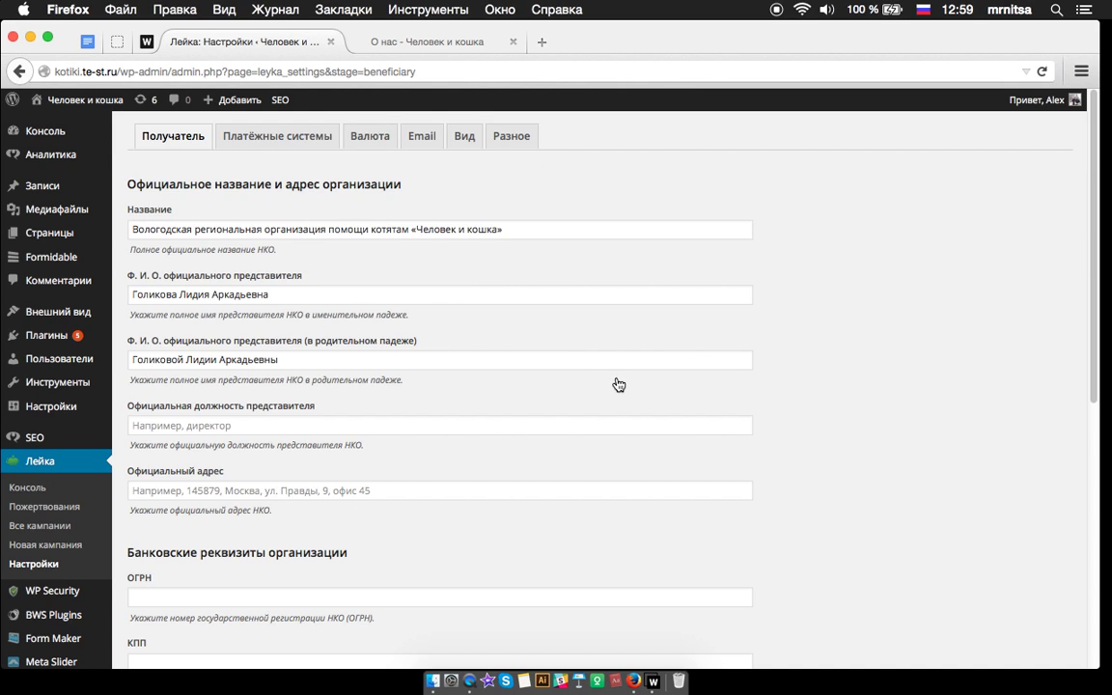
scroll(614, 383, down, 2)
scroll(619, 388, down, 6)
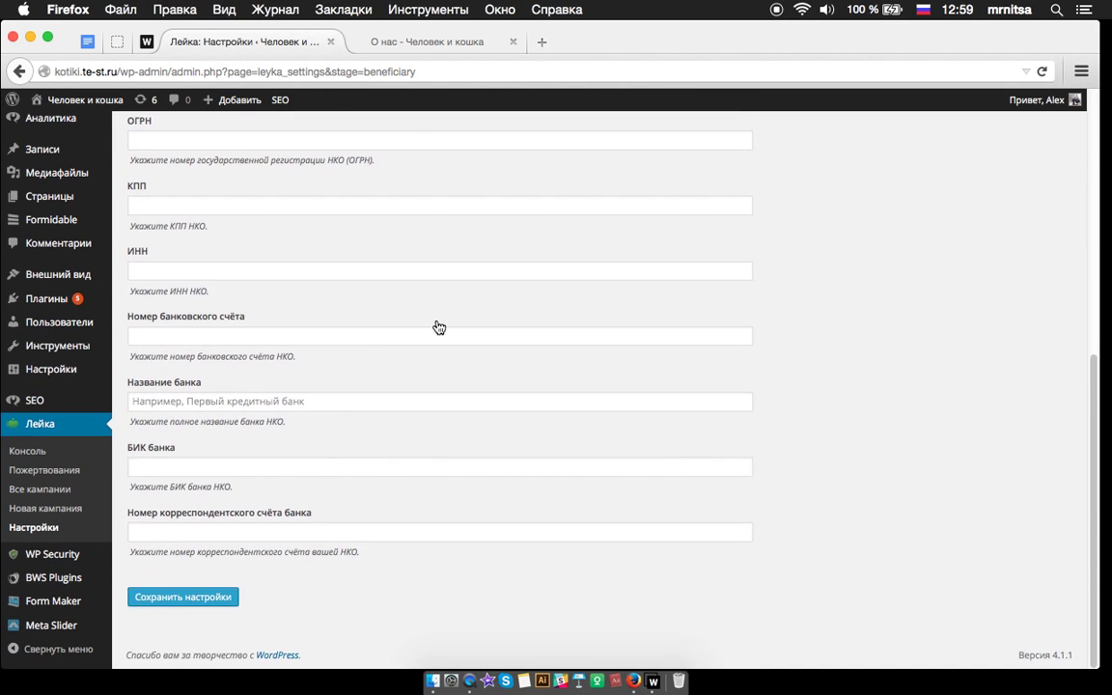
scroll(442, 326, up, 8)
Review the «Платёжные системы» settings of Лейка, including the available payment methods and the Яндекс.Деньги descriptions
click(278, 135)
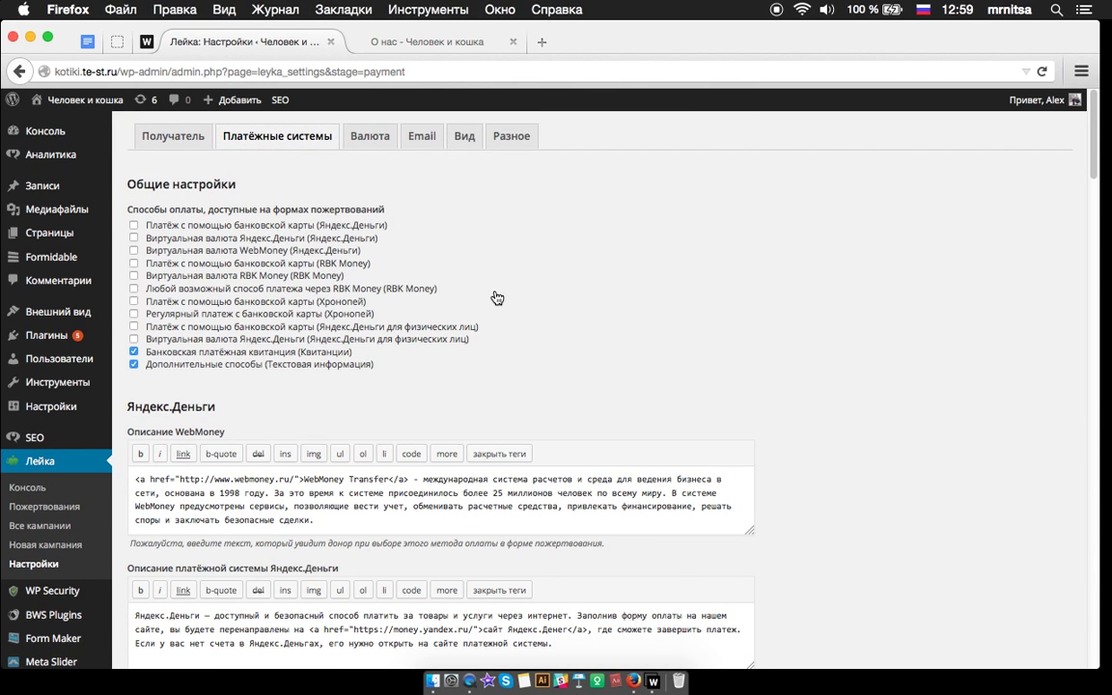
scroll(497, 298, down, 1)
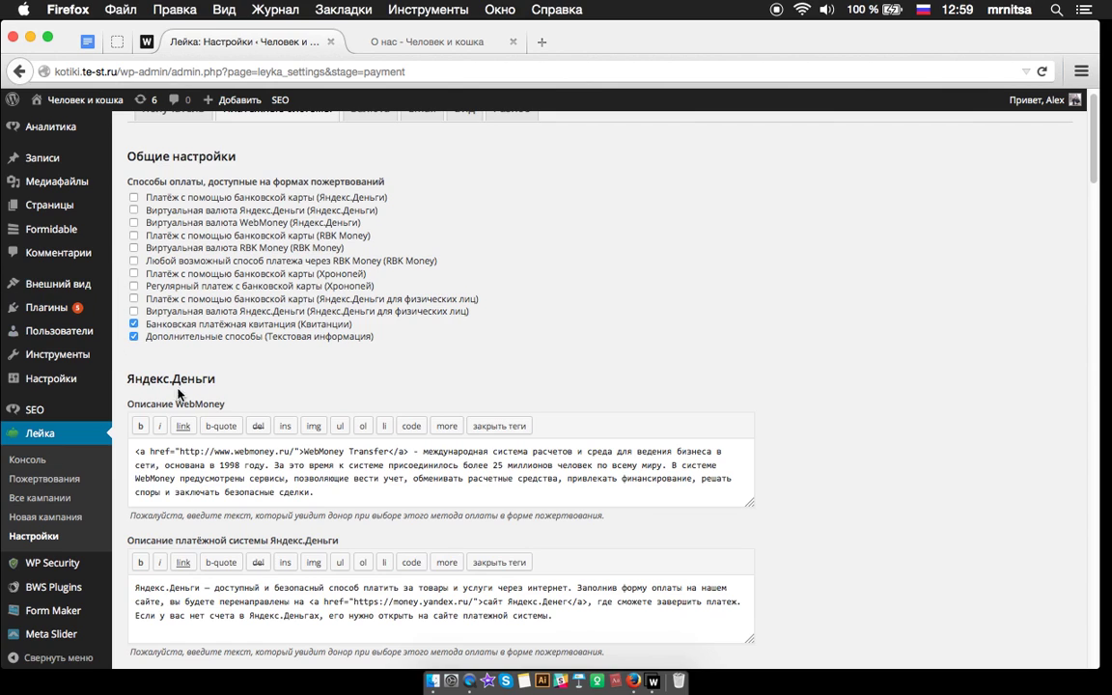
scroll(489, 395, down, 5)
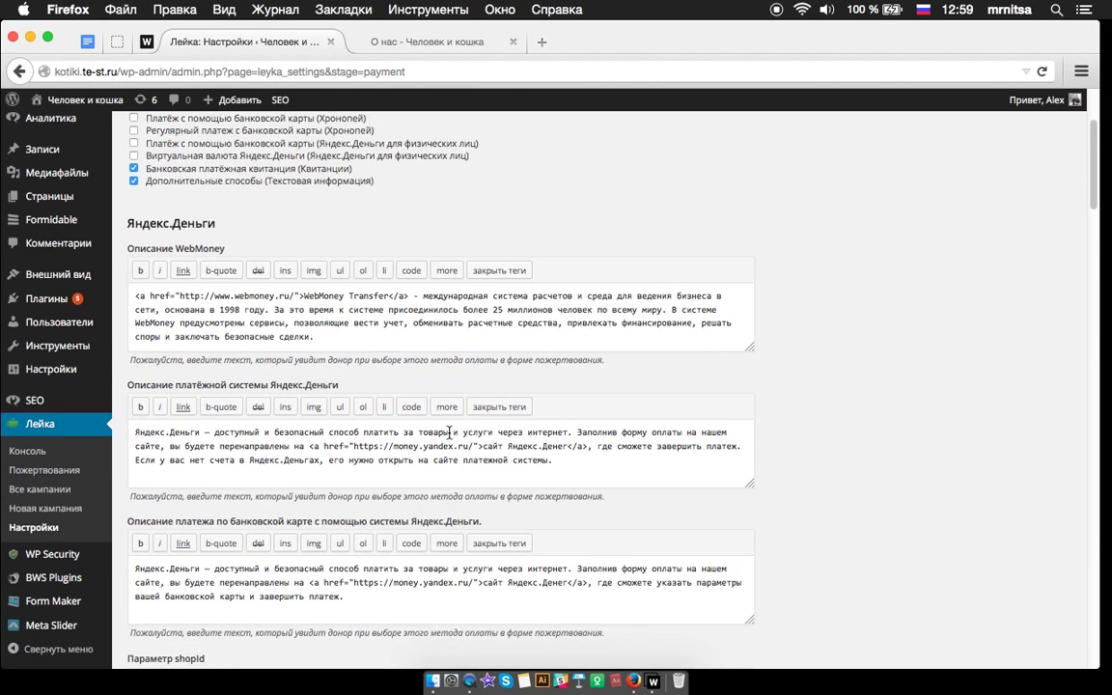
scroll(613, 524, up, 6)
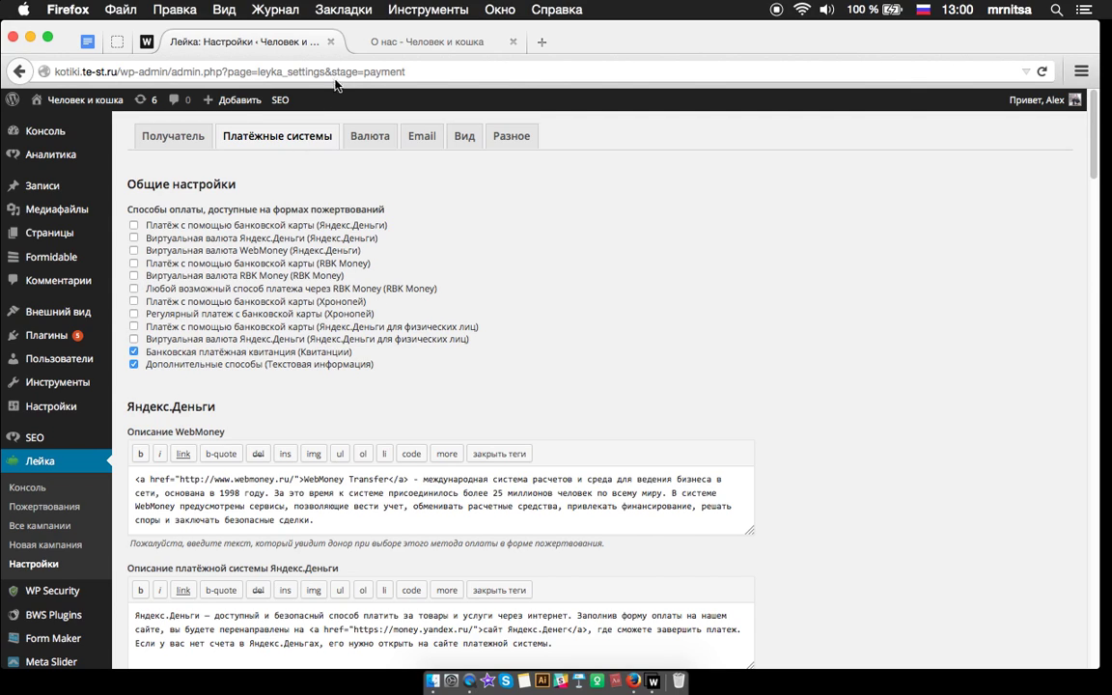
Open the public site in another tab and go from the home page to the donation form of the campaign «Мы строим кошкин дом!»
mouse_move(72, 99)
super+click(64, 126)
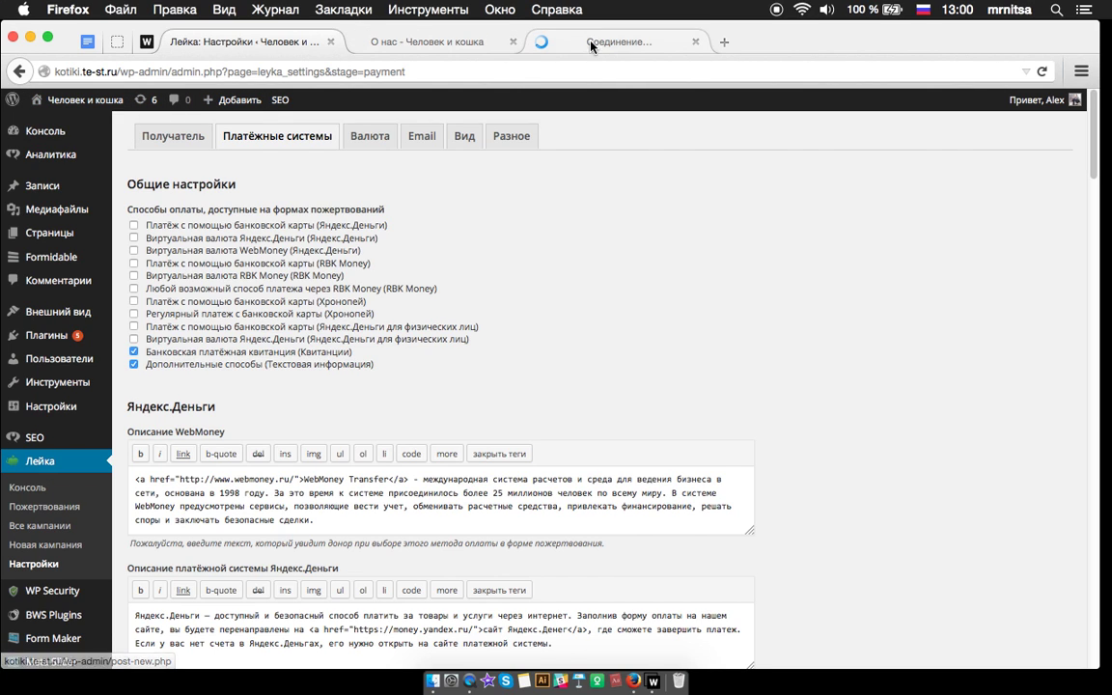
click(545, 31)
scroll(301, 328, down, 5)
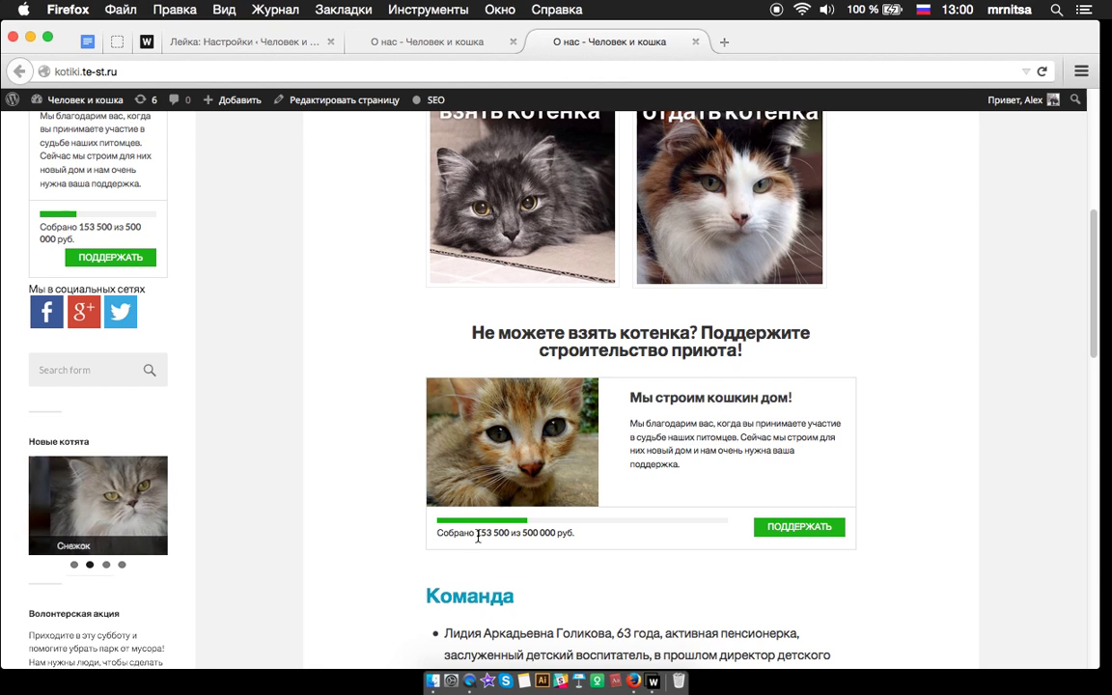
click(748, 399)
scroll(764, 353, down, 7)
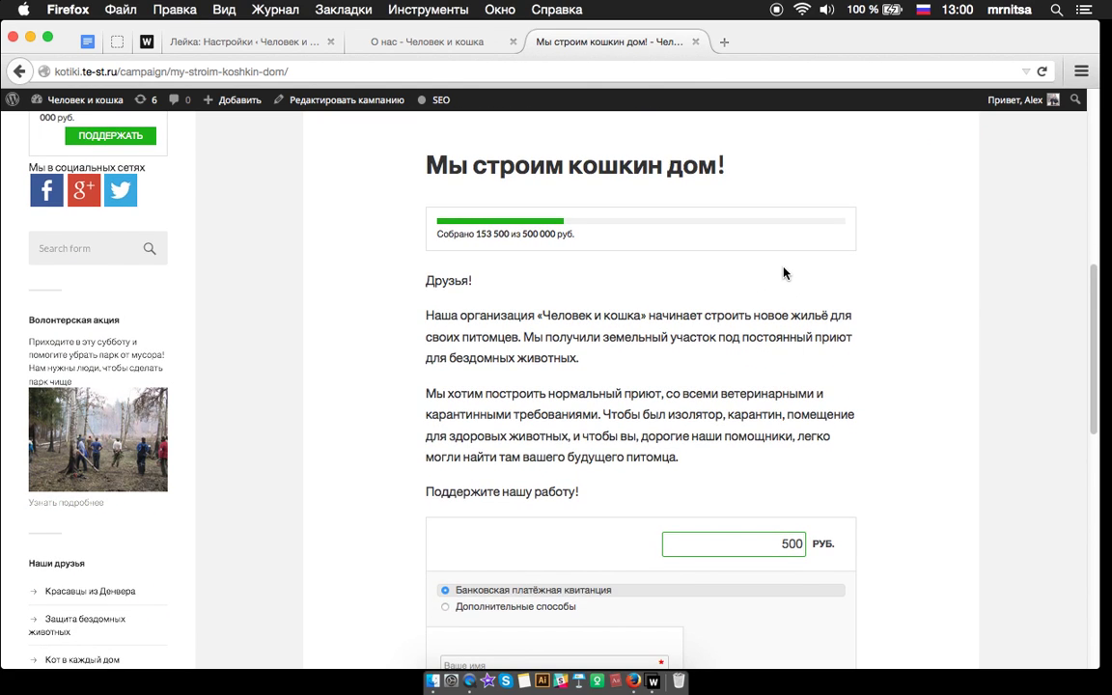
scroll(830, 377, down, 4)
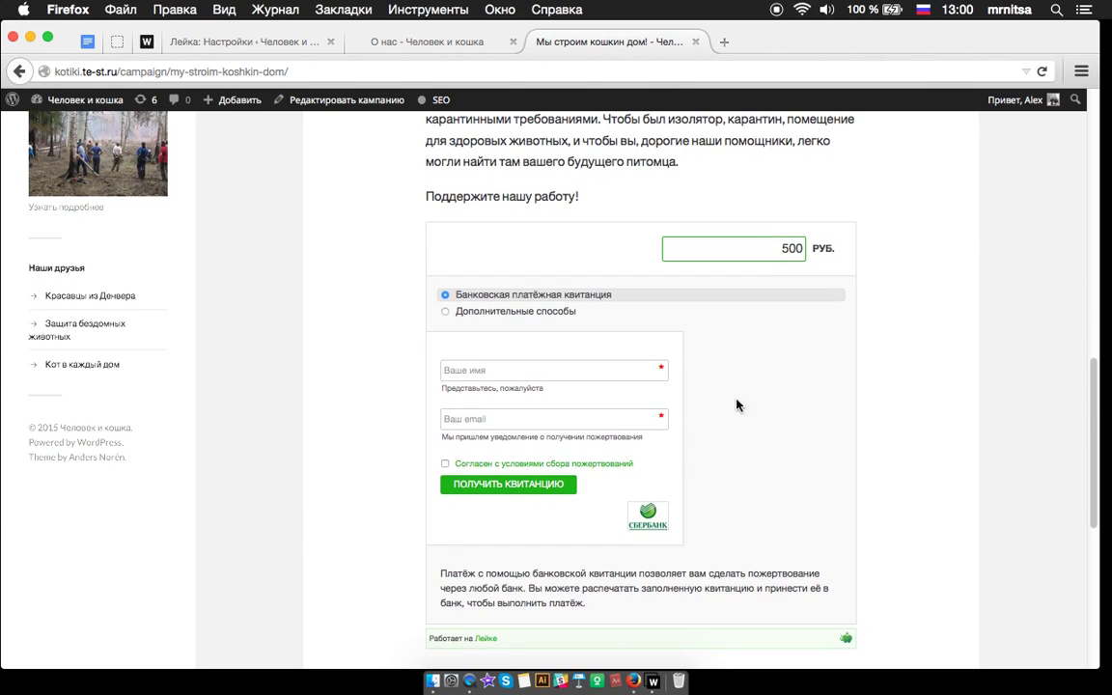
Examine the campaign page's donation amount, payment and donor fields, the «Благодарим за поддержку» list and the fundraising progress bar
drag(780, 249, 805, 248)
scroll(934, 322, down, 2)
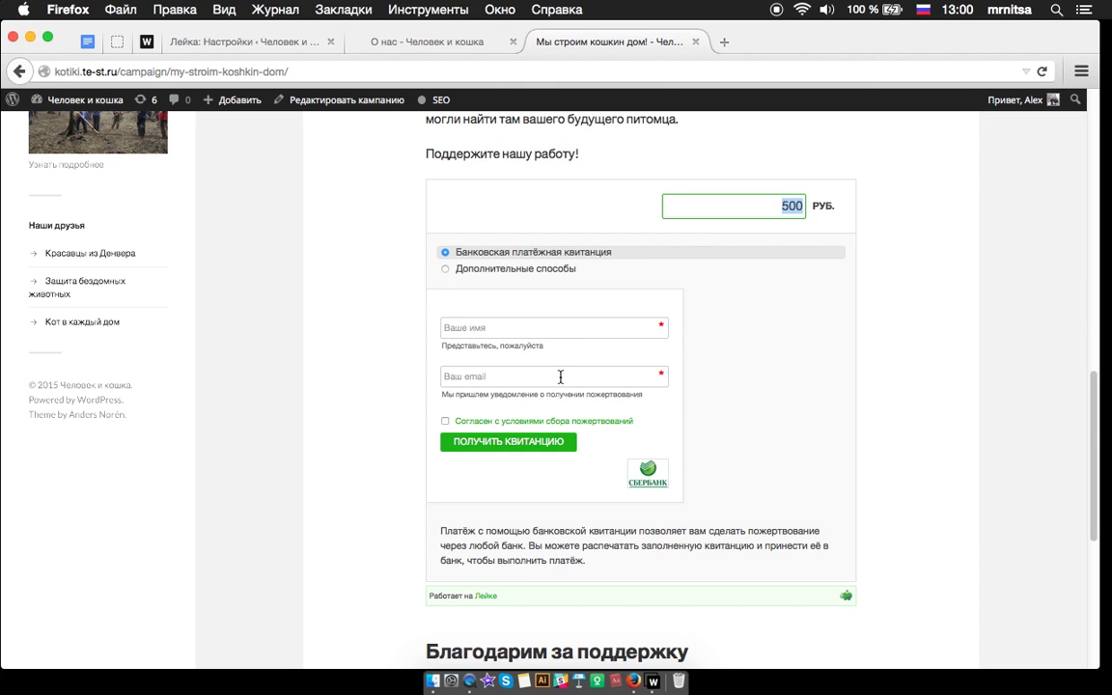
scroll(834, 410, down, 1)
scroll(856, 409, down, 2)
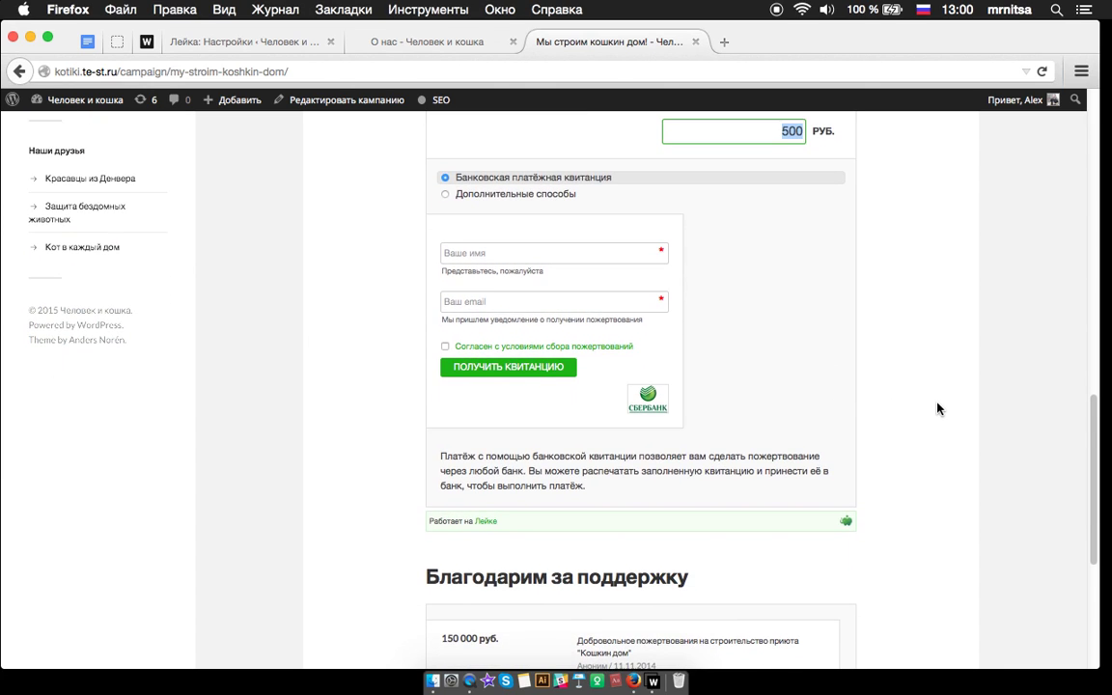
scroll(936, 408, down, 8)
scroll(927, 413, down, 2)
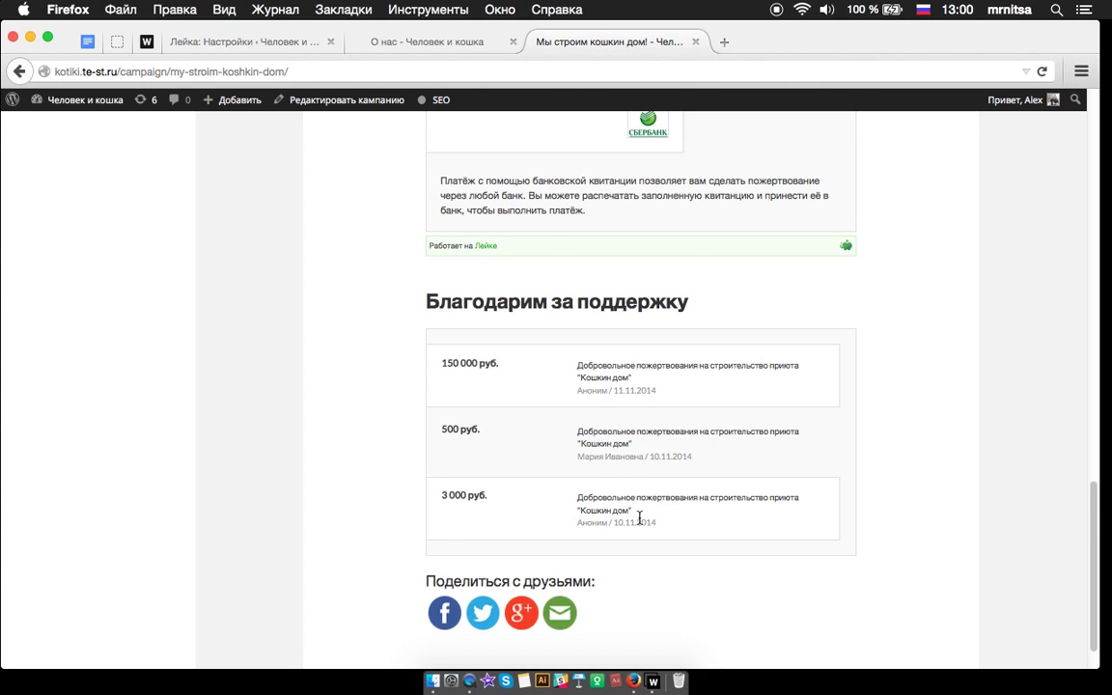
scroll(777, 387, up, 4)
scroll(825, 315, up, 15)
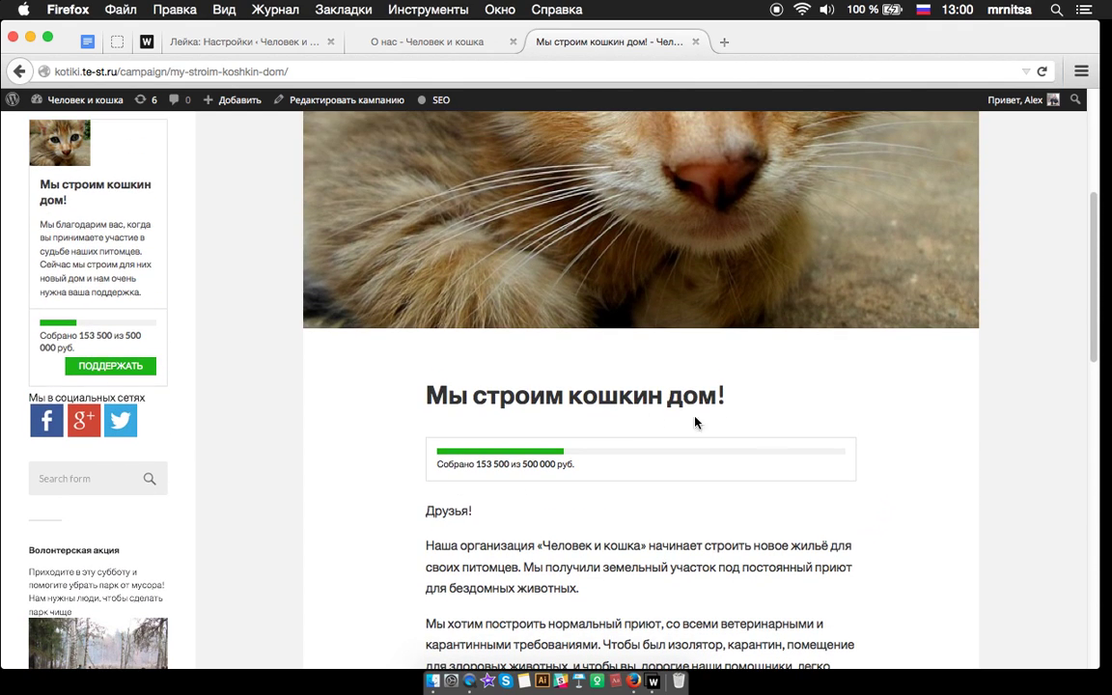
scroll(87, 289, up, 3)
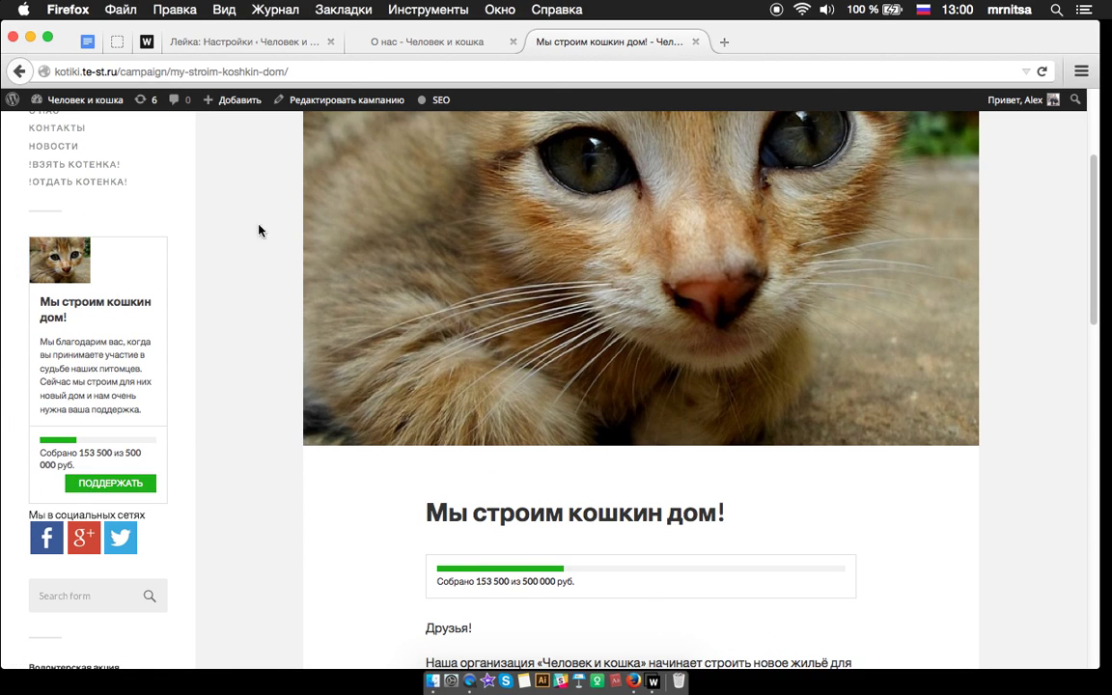
Review the «Валюта» and «Email» settings of Лейка, enlarging the text area of the thank-you letter for recurring donors
click(274, 43)
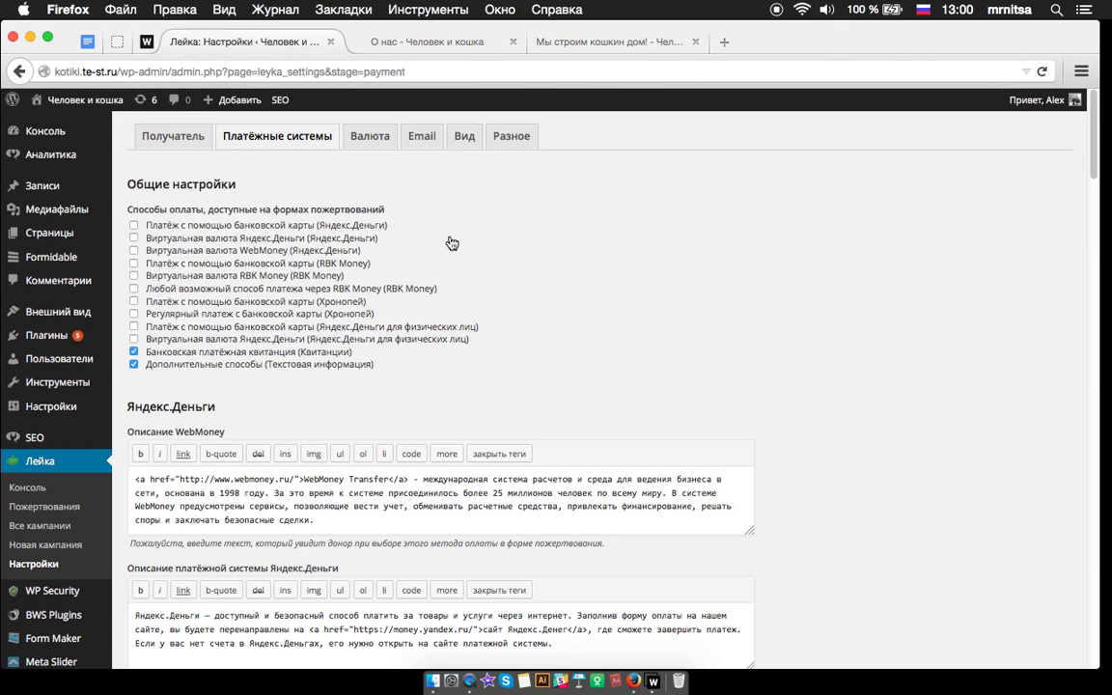
click(372, 140)
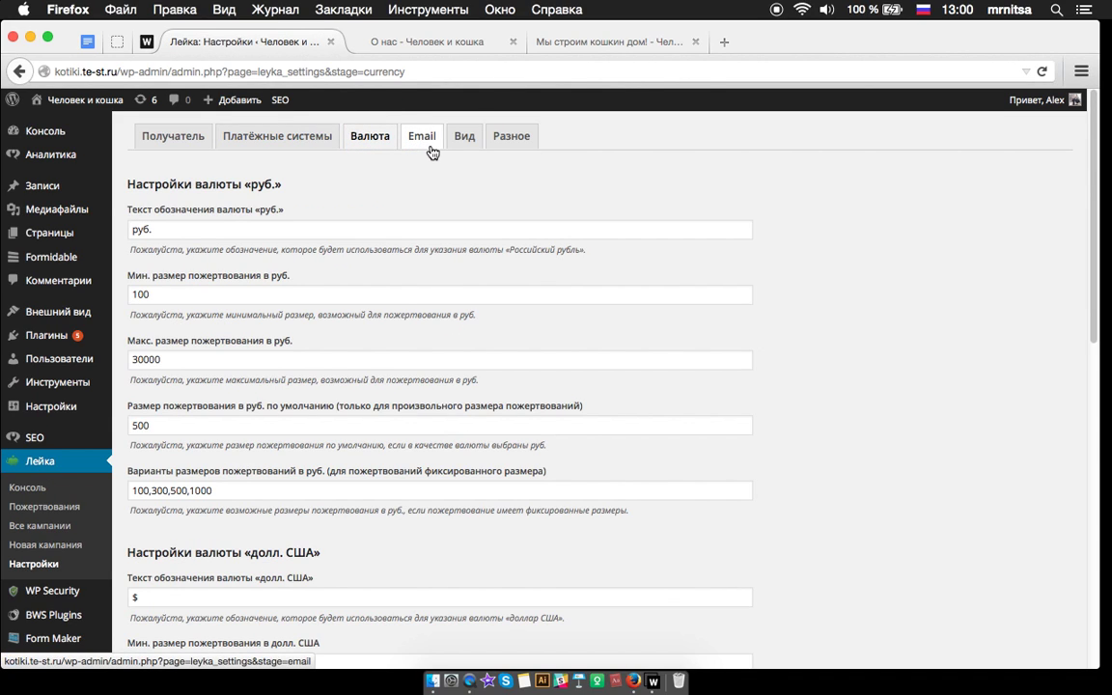
click(425, 150)
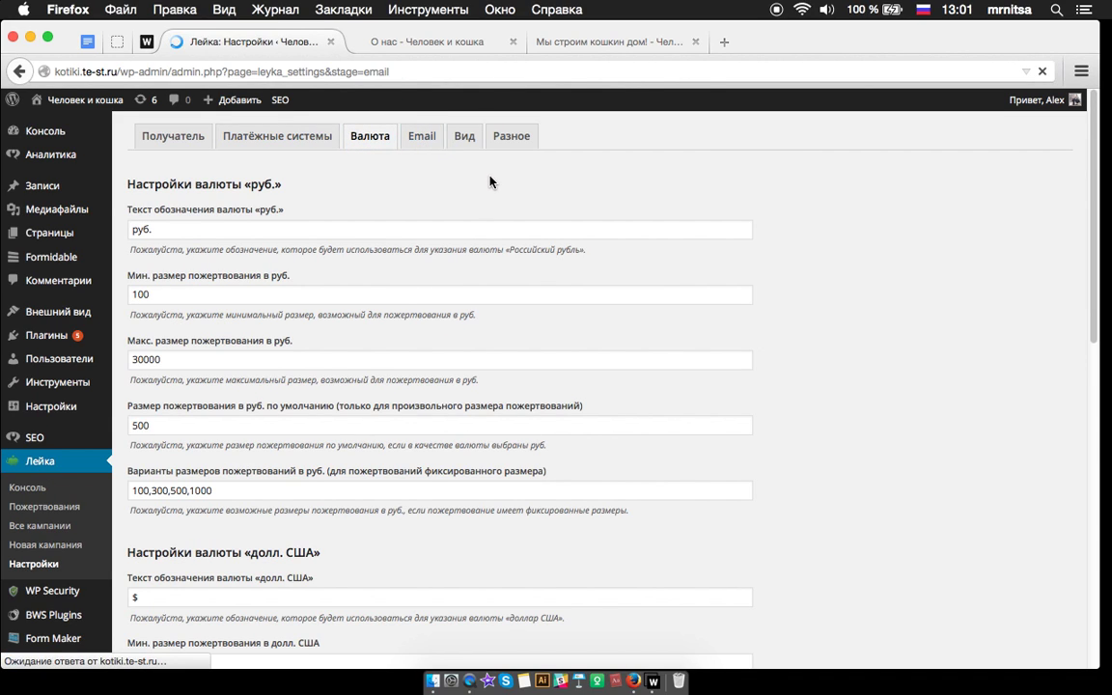
scroll(487, 328, down, 1)
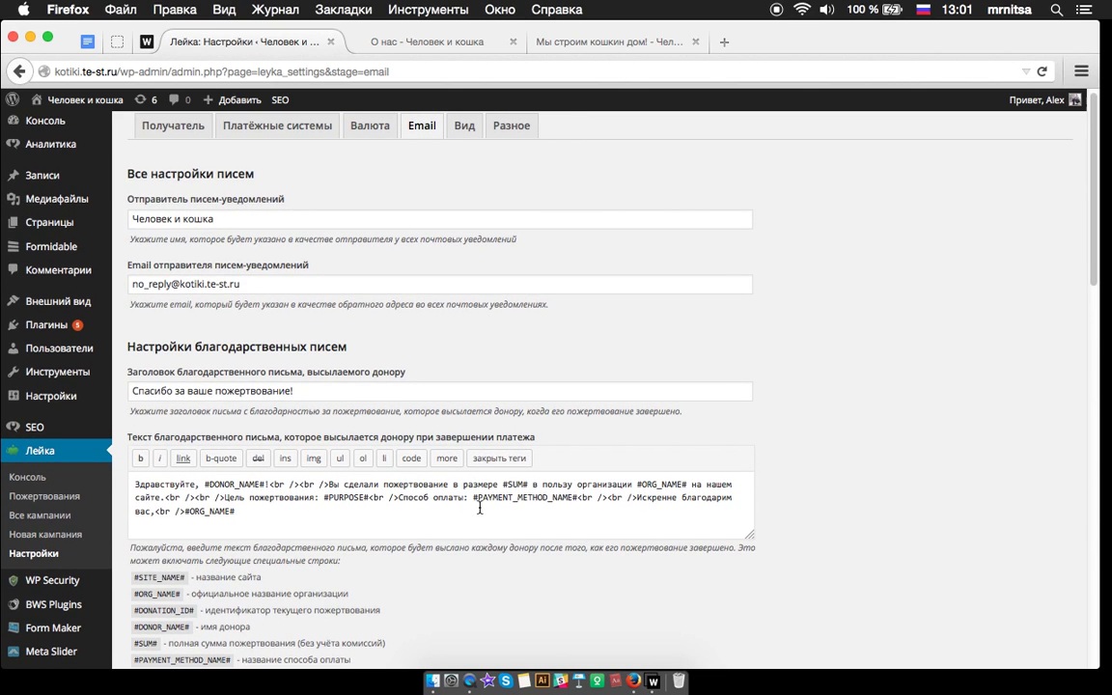
scroll(599, 386, down, 10)
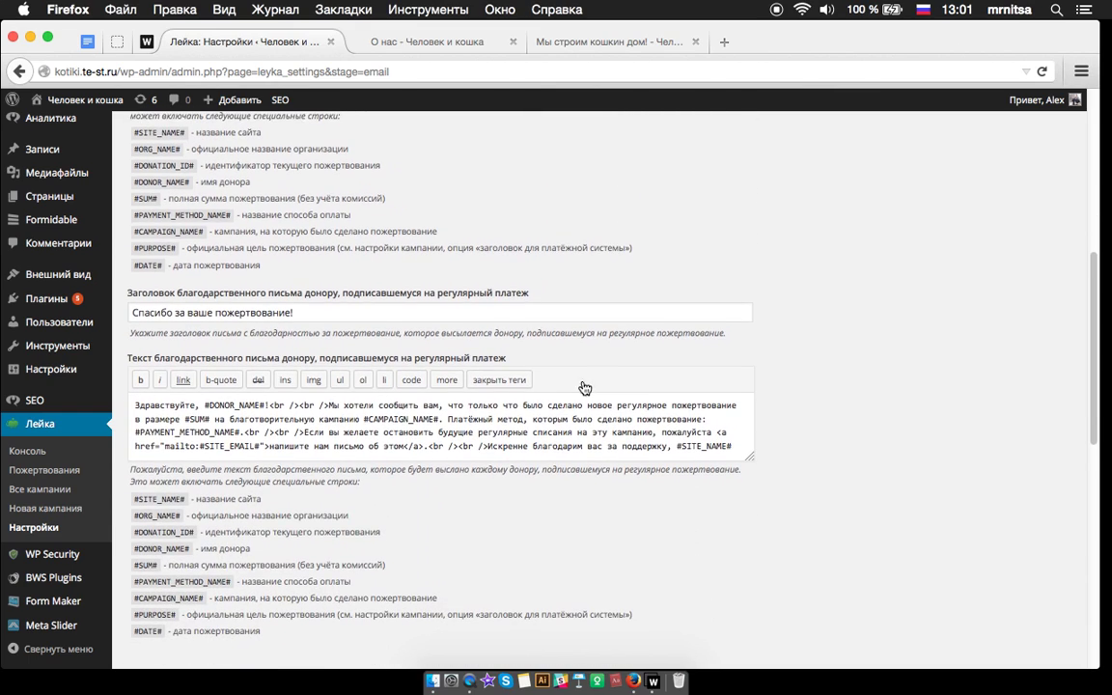
drag(752, 462, 751, 502)
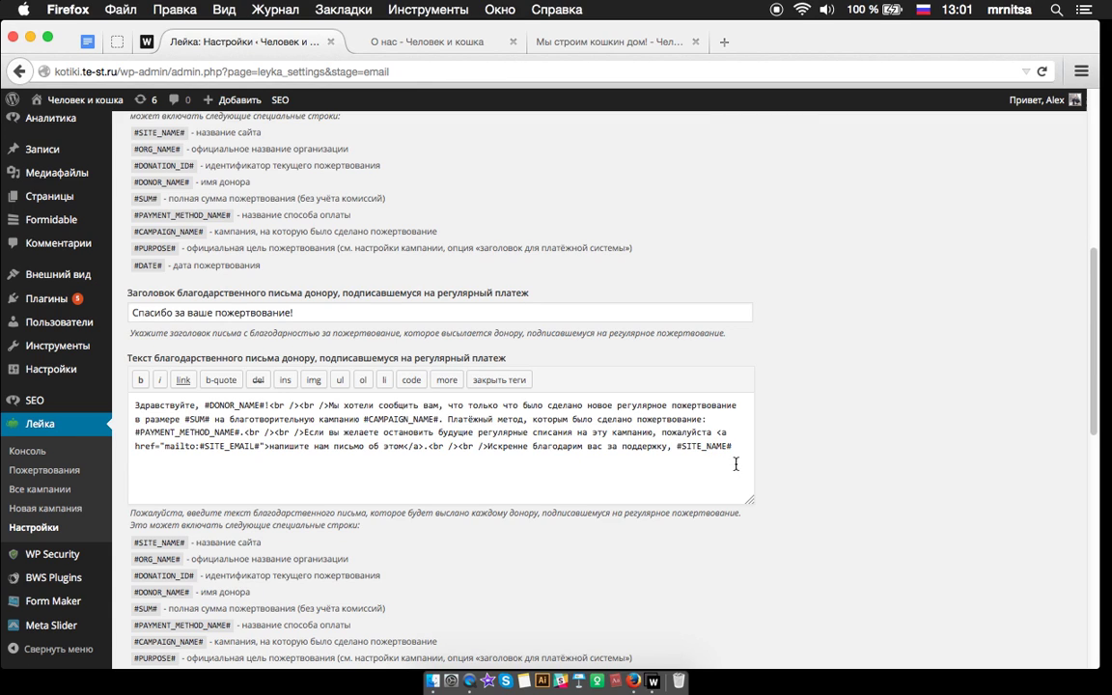
scroll(790, 444, up, 15)
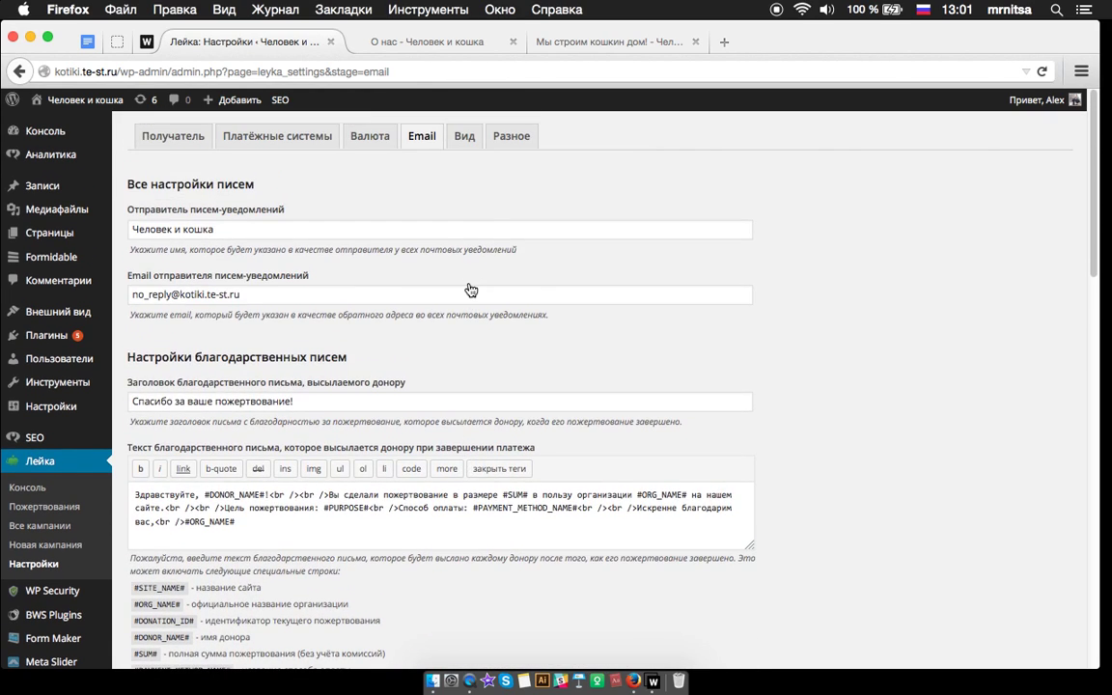
Open the «Вид» settings of Лейка and look over the campaign card on the public site's home page
click(467, 140)
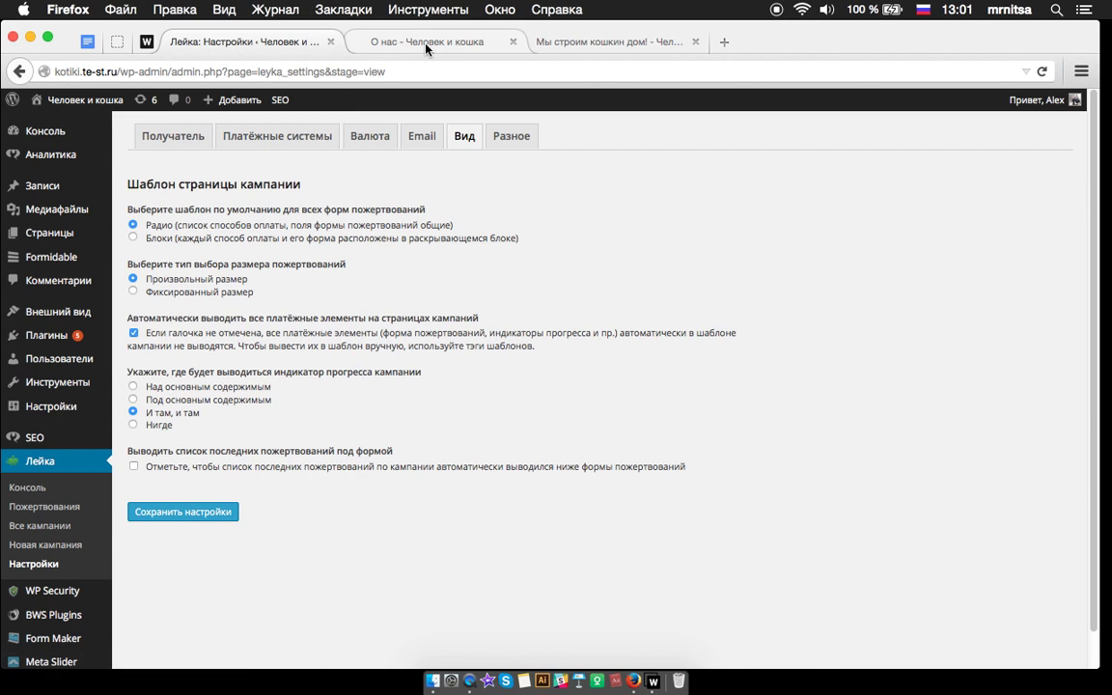
click(384, 41)
scroll(589, 352, down, 5)
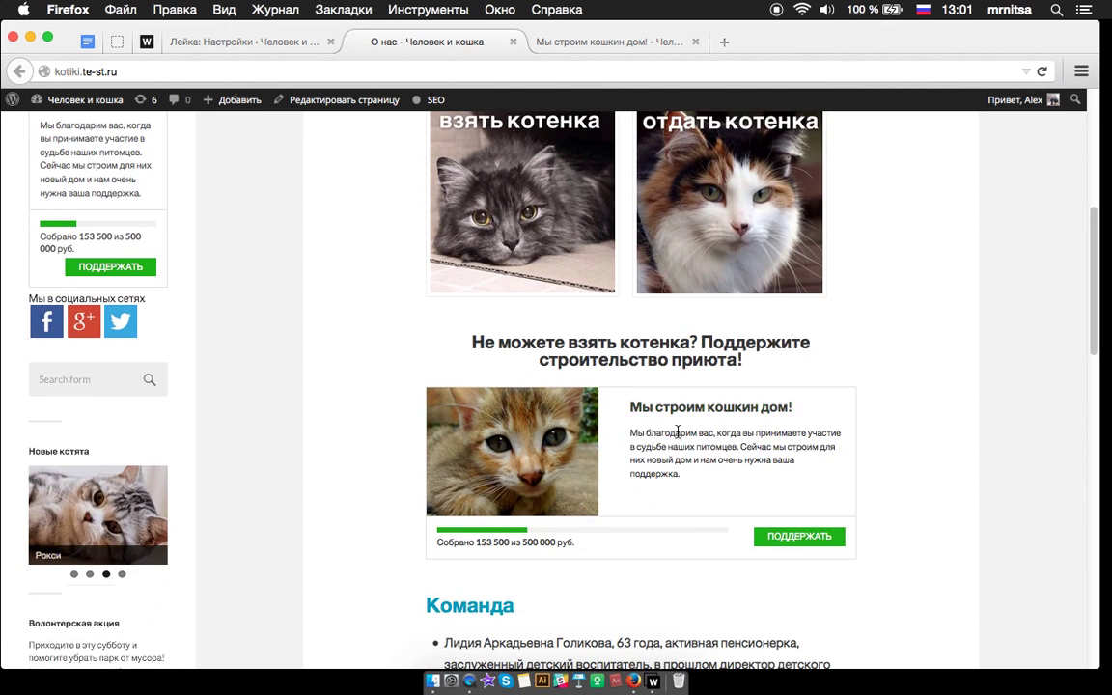
scroll(715, 444, down, 8)
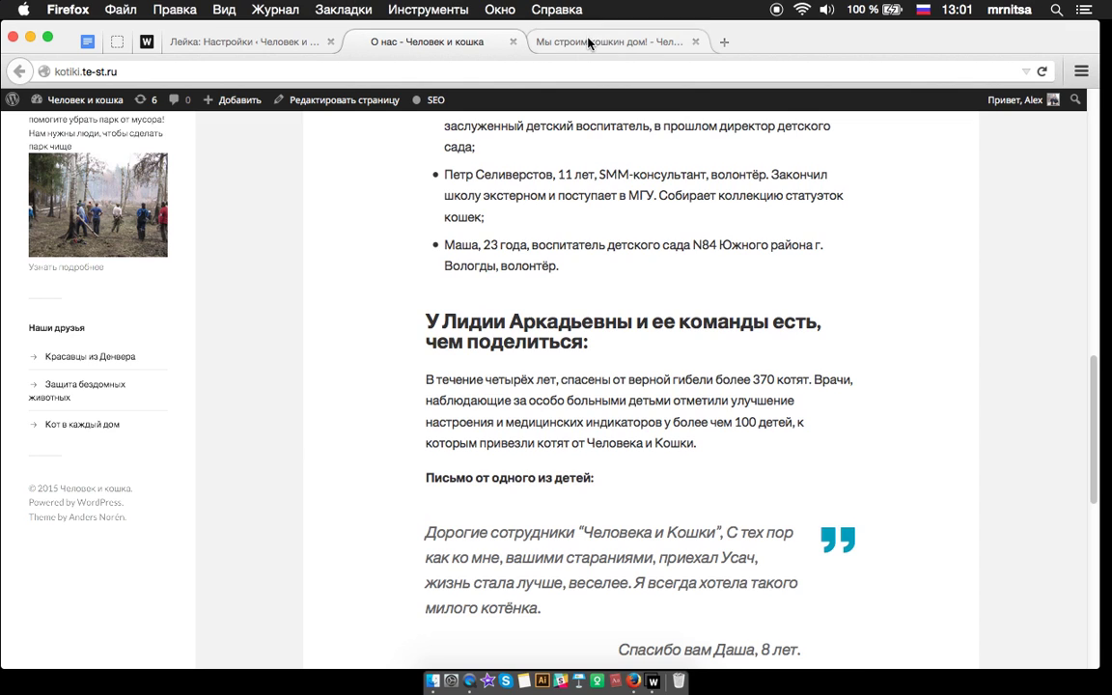
Examine the progress bar and donation form on the campaign page «Мы строим кошкин дом!», and return to the «Вид» settings
click(589, 42)
scroll(749, 270, down, 5)
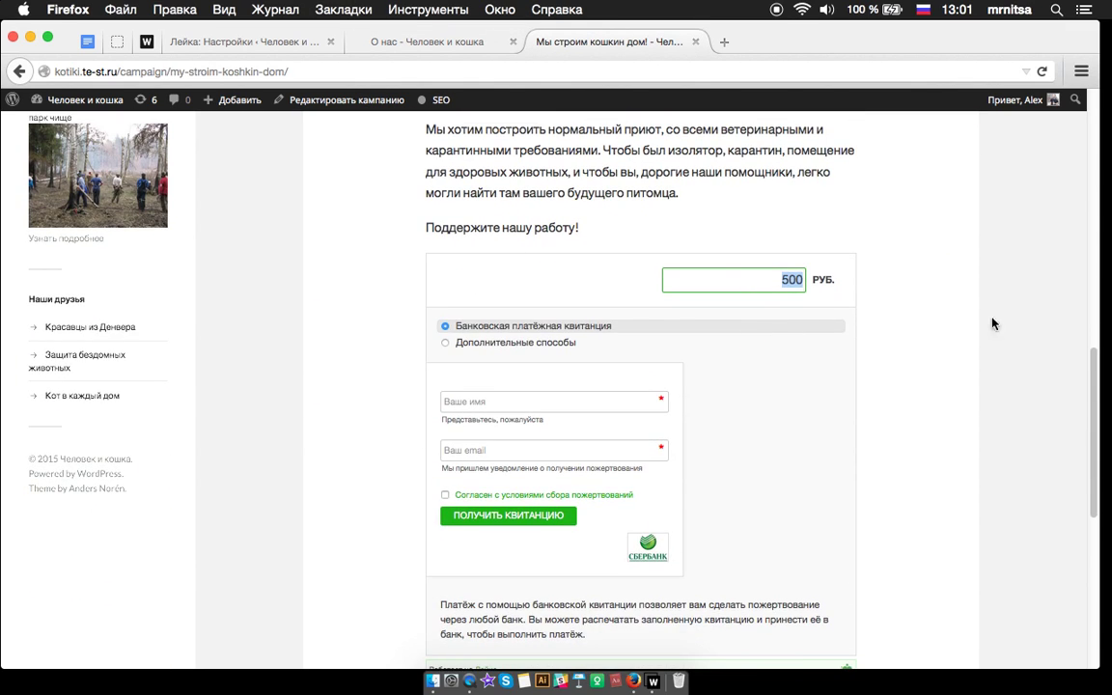
scroll(886, 504, down, 1)
scroll(873, 477, up, 8)
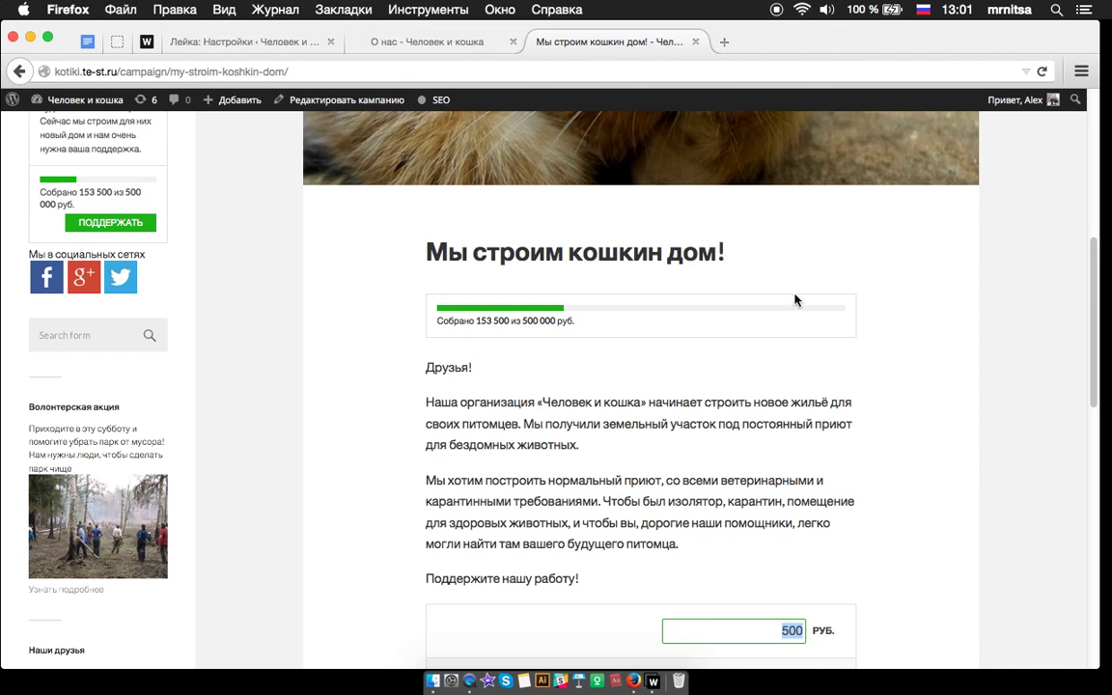
scroll(814, 377, down, 2)
scroll(818, 377, down, 4)
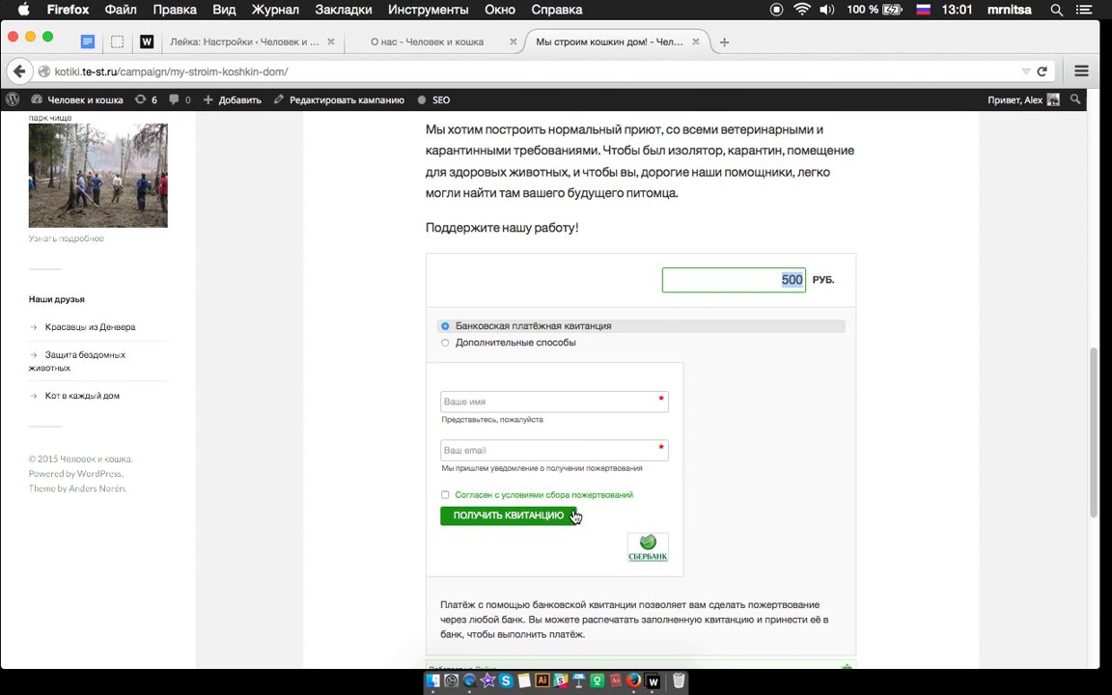
click(249, 45)
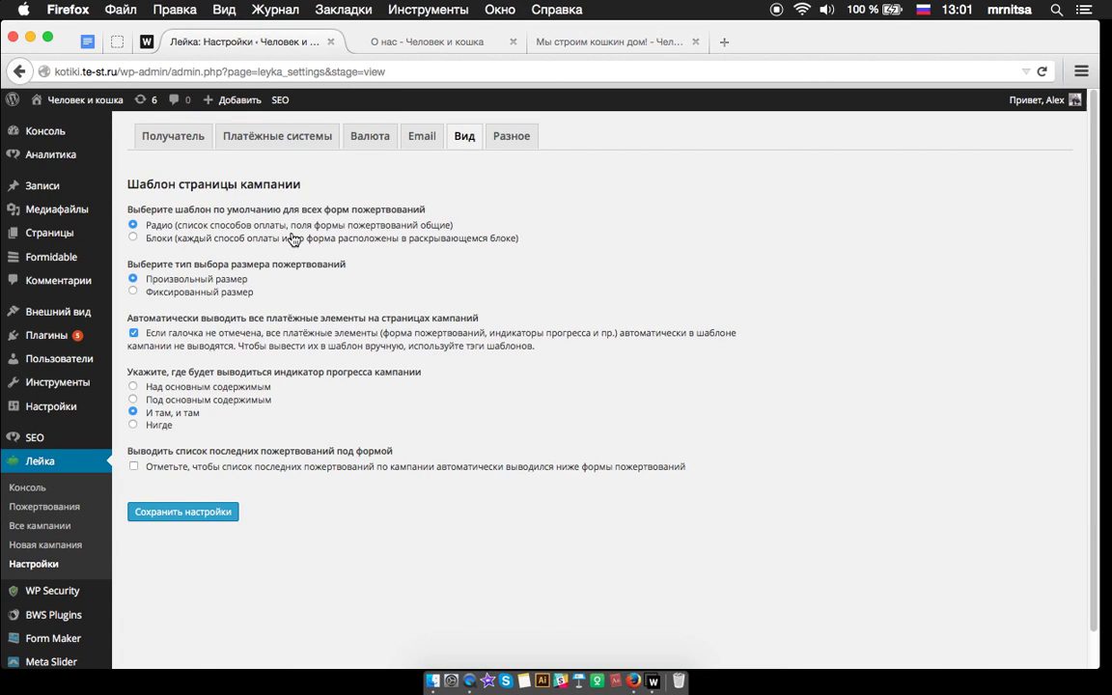
Look through the Лейка console, the list of donations and the list of all campaigns
click(29, 487)
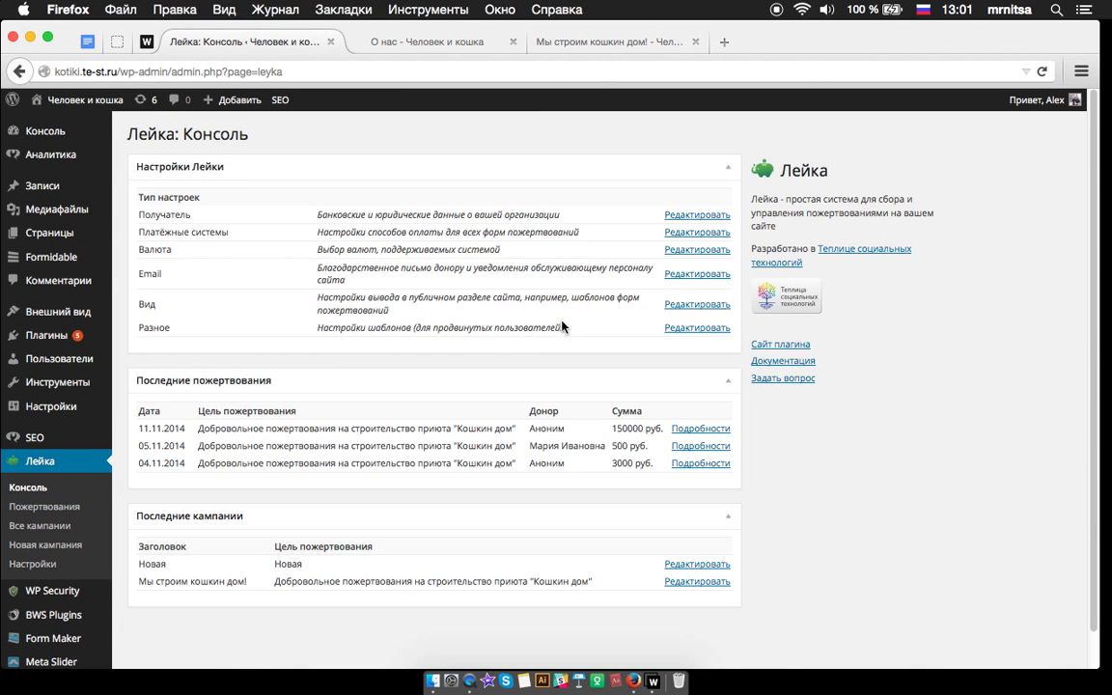
click(68, 510)
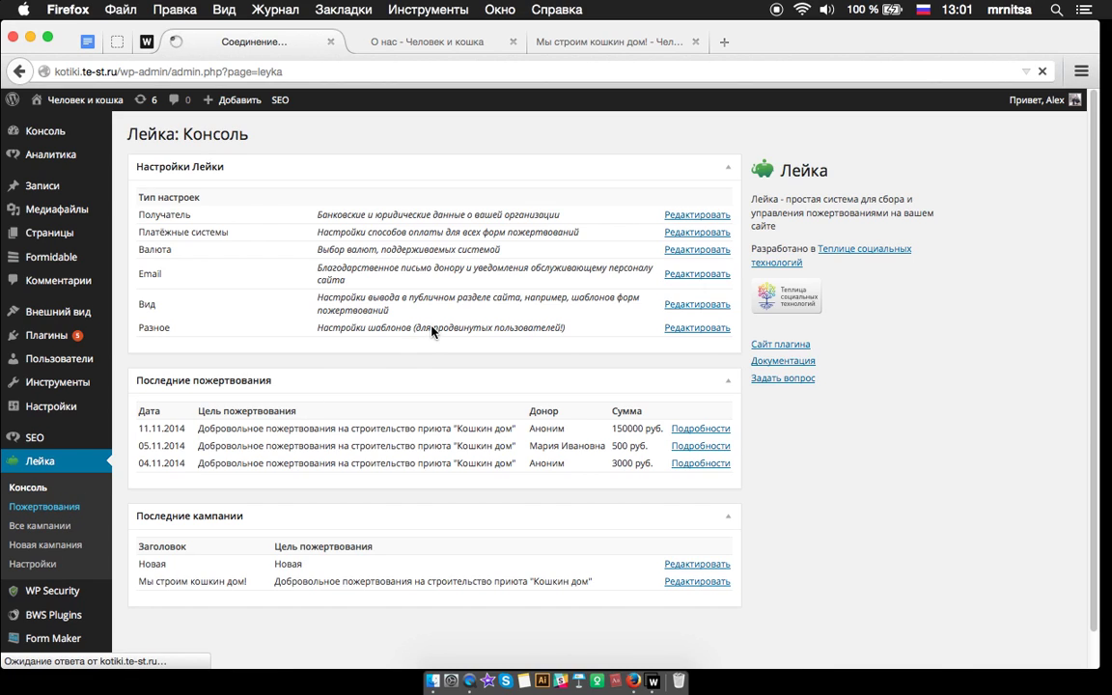
scroll(628, 214, down, 1)
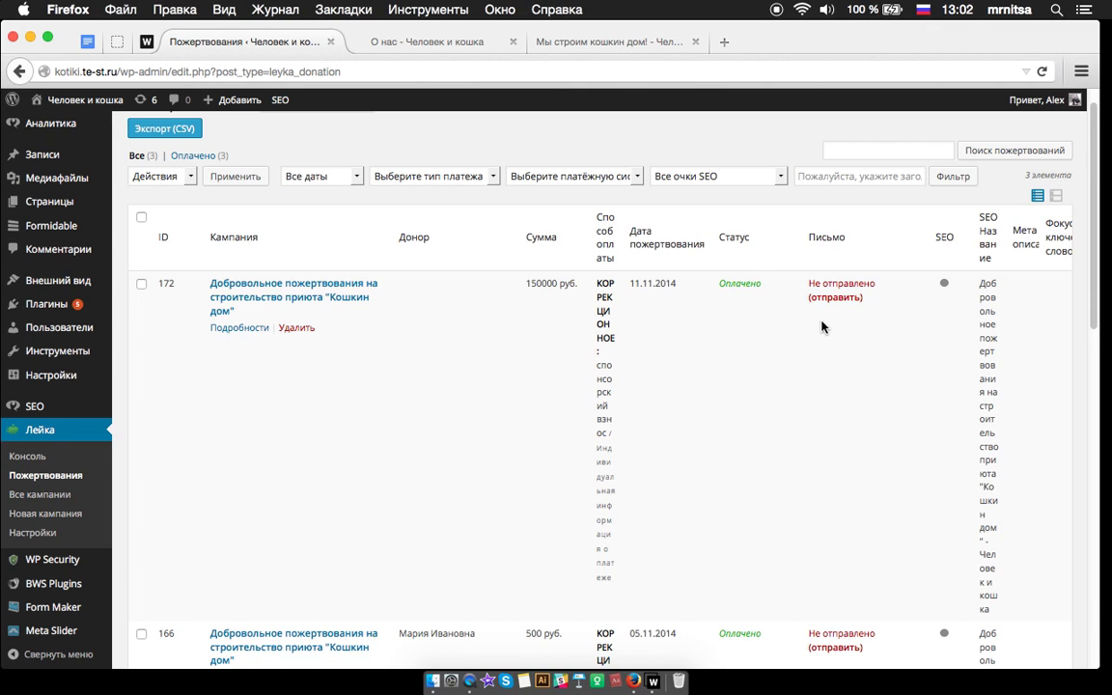
scroll(43, 491, down, 1)
click(43, 490)
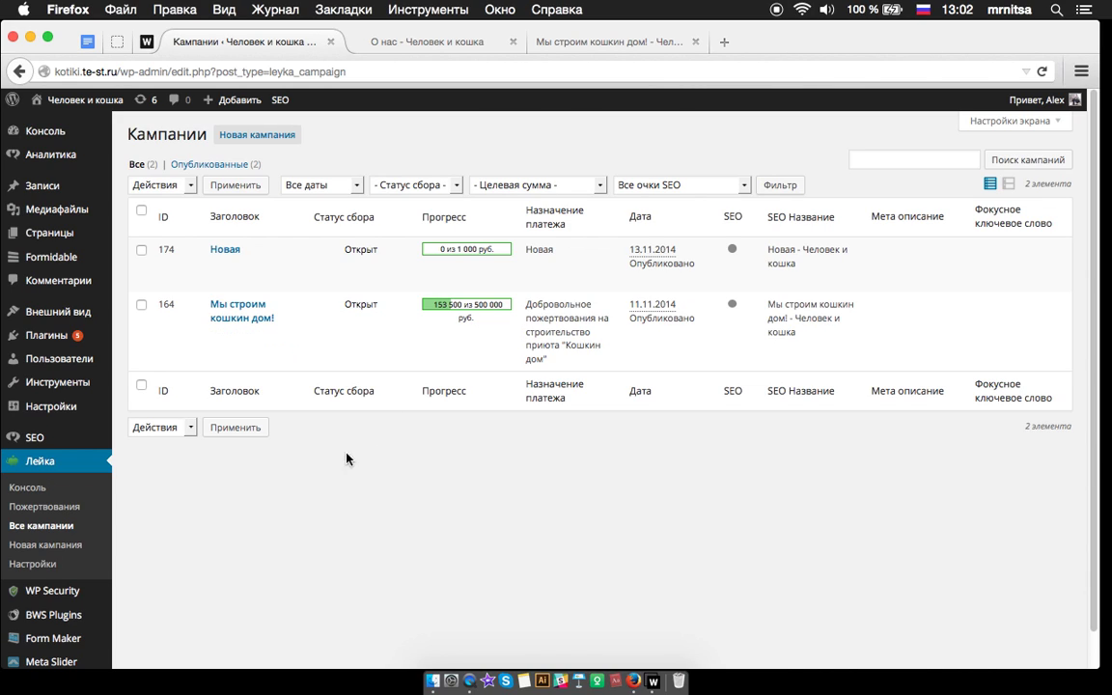
Open the form for a new campaign and review its «Настройки кампании» section with the donation form template and target amount
click(56, 547)
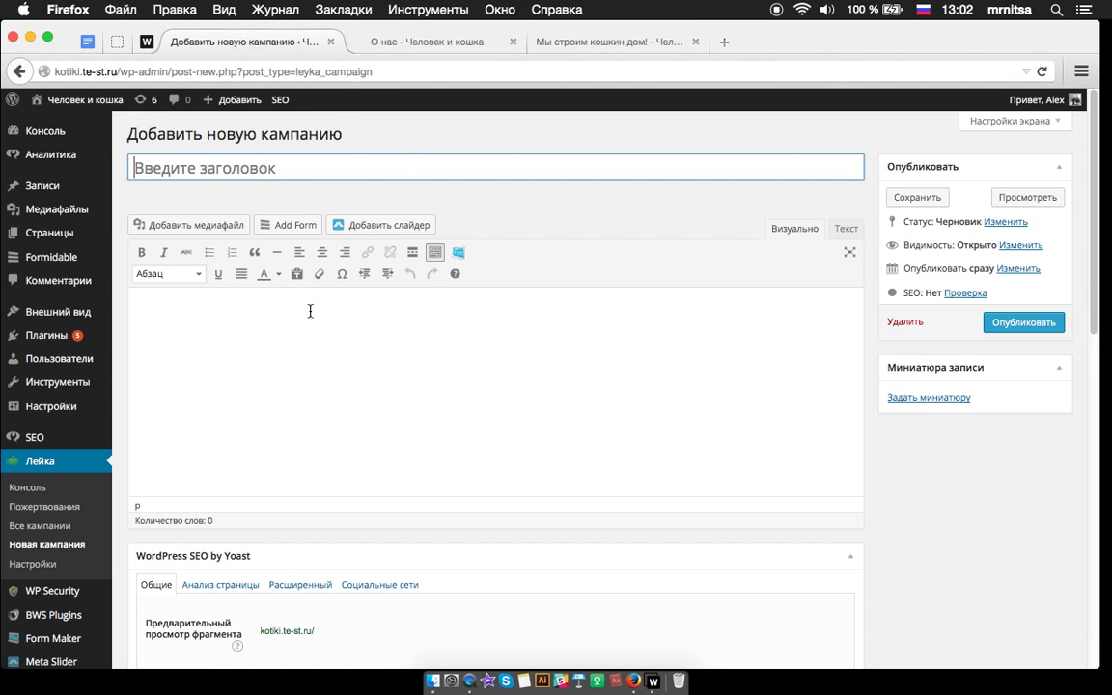
scroll(509, 343, down, 6)
scroll(769, 335, down, 3)
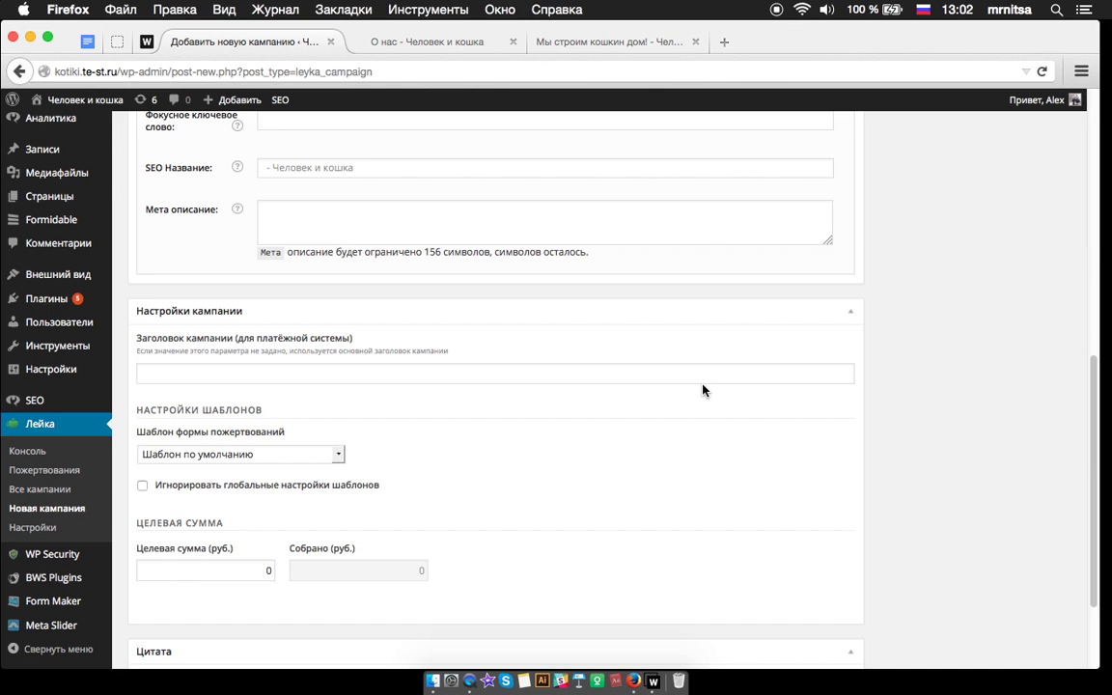
scroll(666, 386, down, 3)
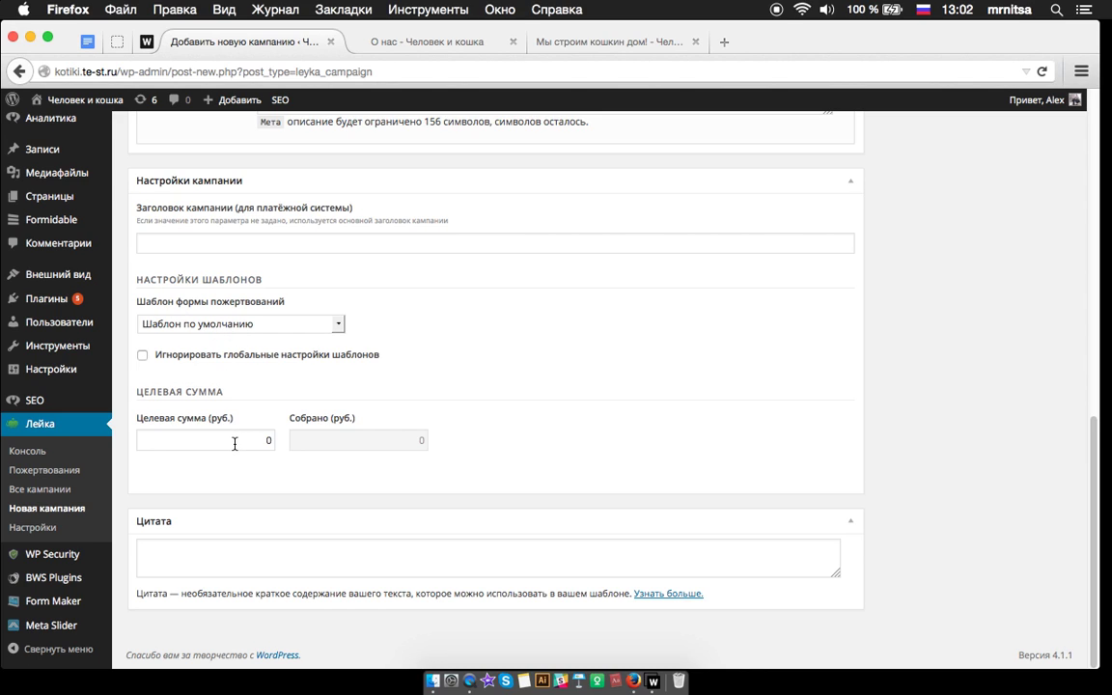
scroll(589, 333, up, 2)
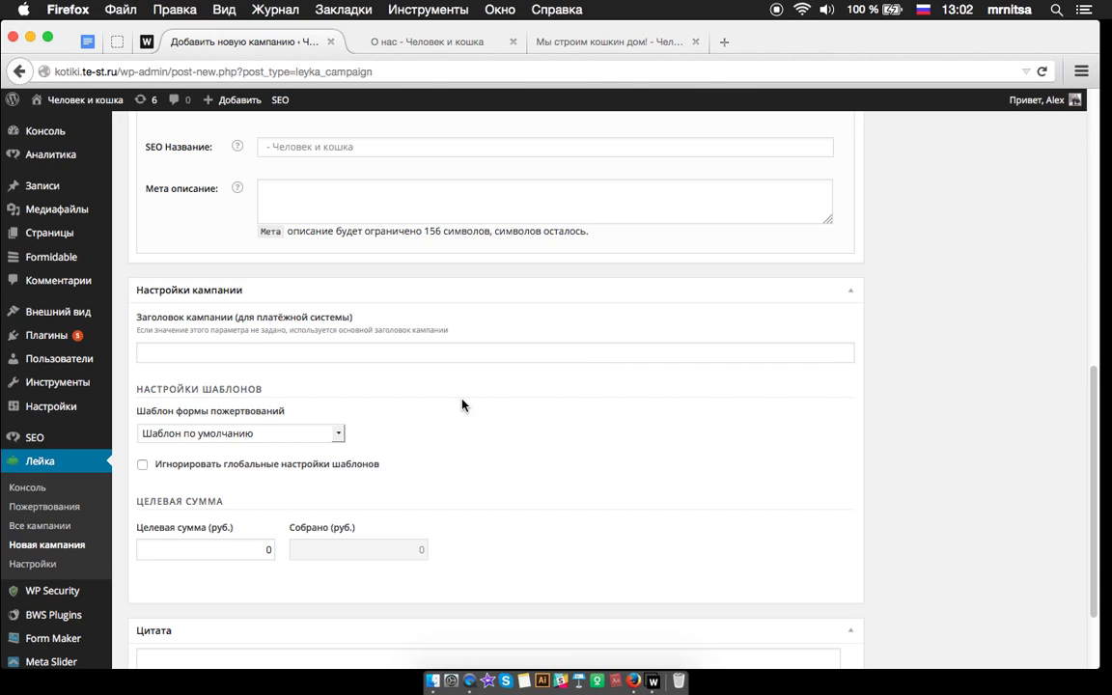
Show the «Получатель» settings and the console of Лейка, and open a new browser tab
click(32, 564)
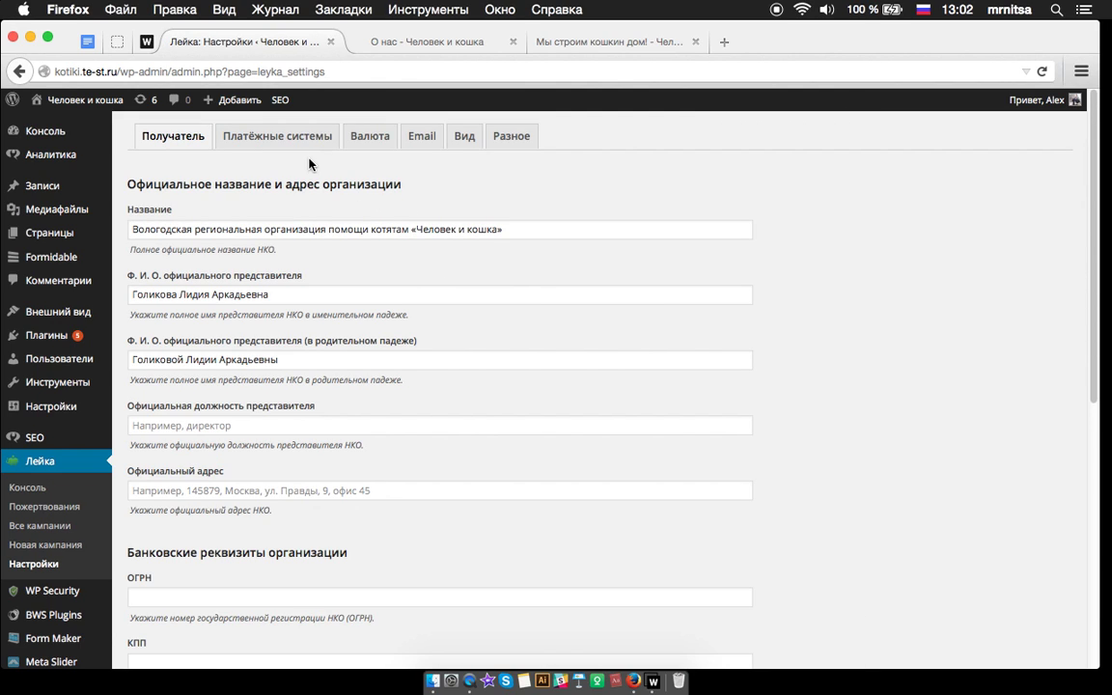
click(28, 493)
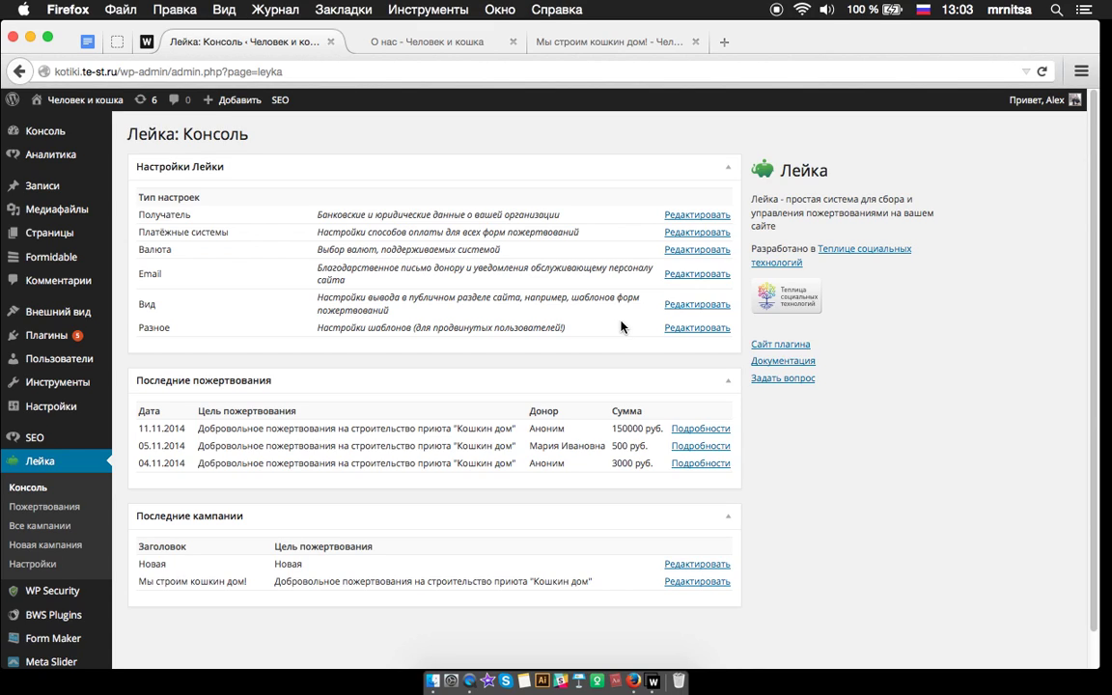
click(724, 41)
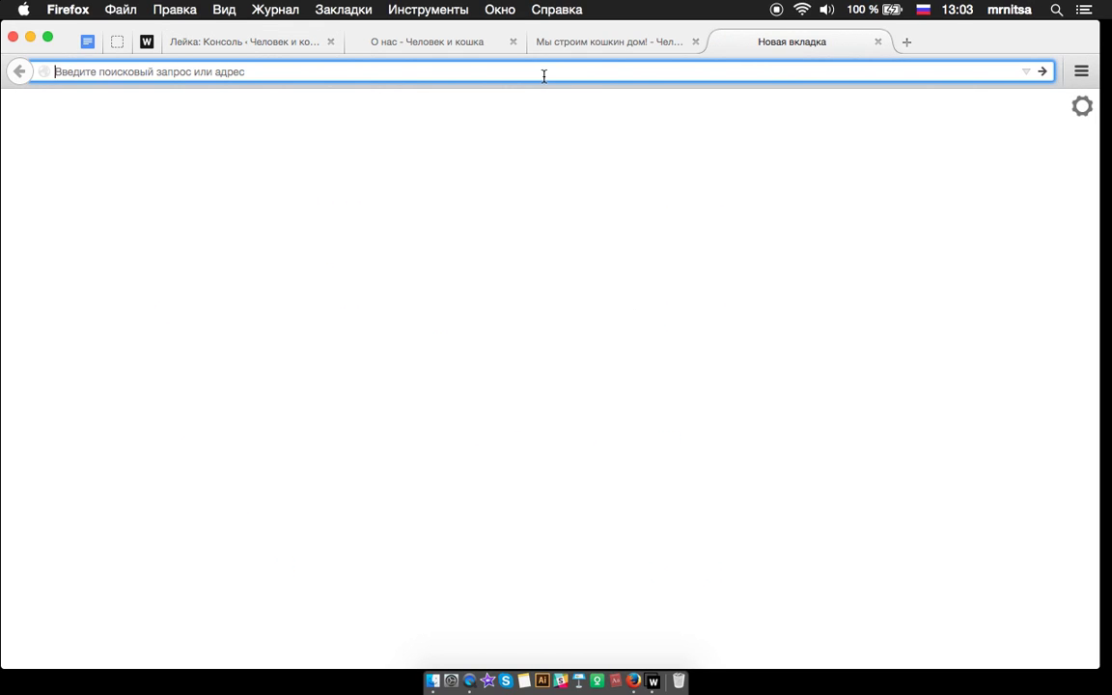
text(д)
key(BackSpace)
text(ат)
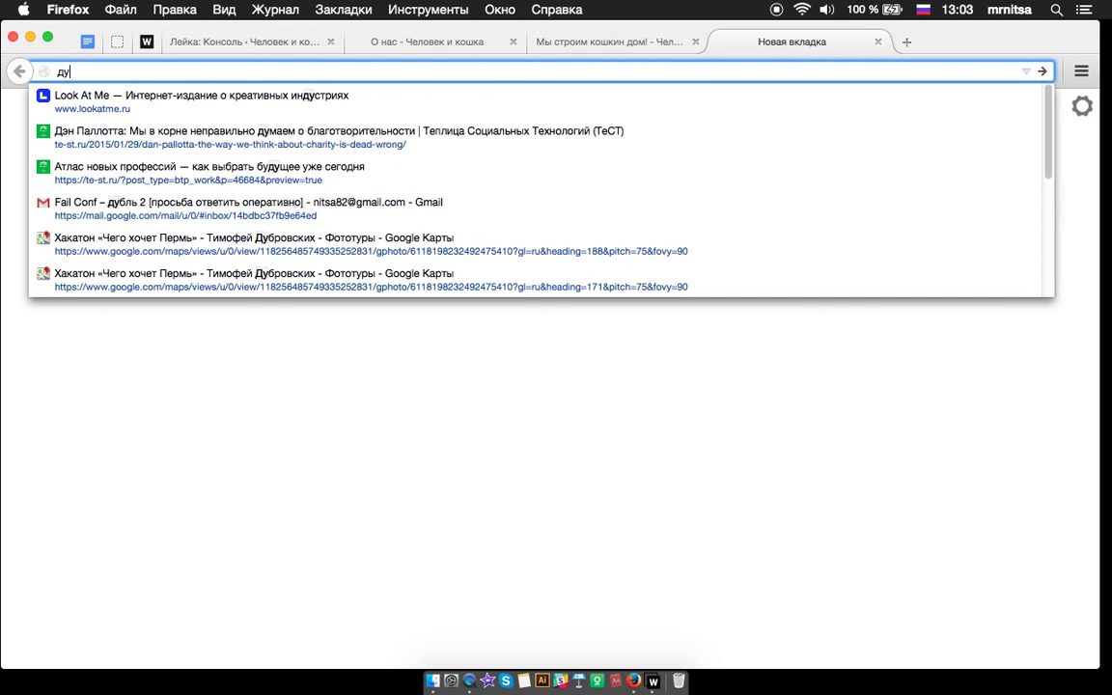
key(BackSpace)
key(BackSpace)
text(ат)
key(BackSpace)
key(BackSpace)
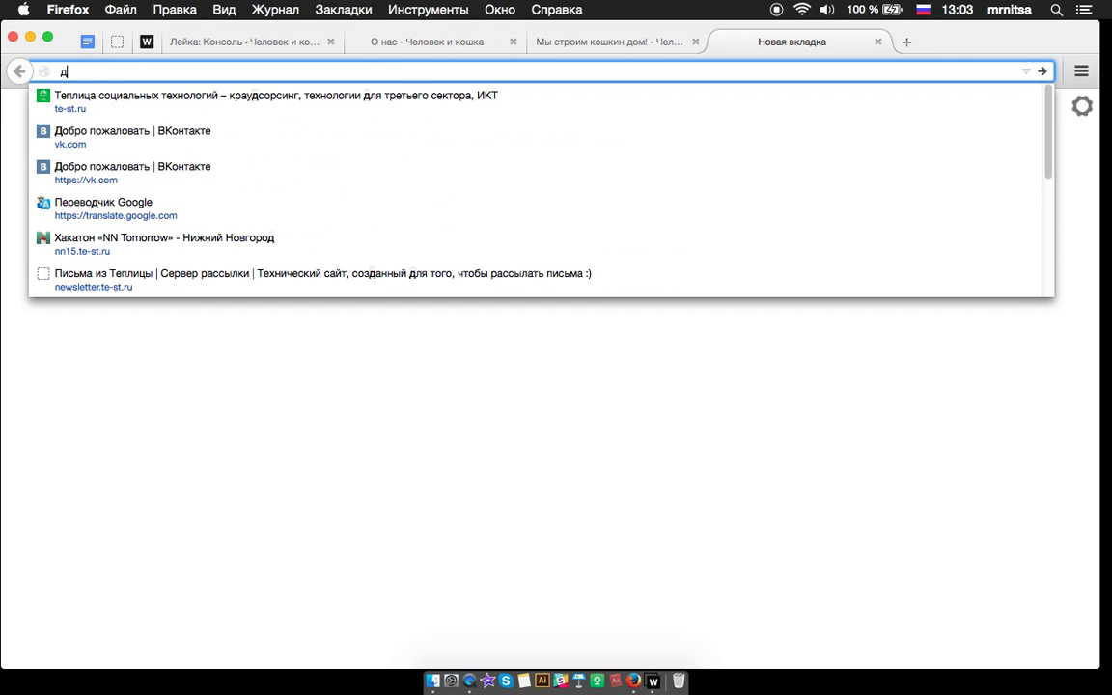
key(ctrl+space)
text(le)
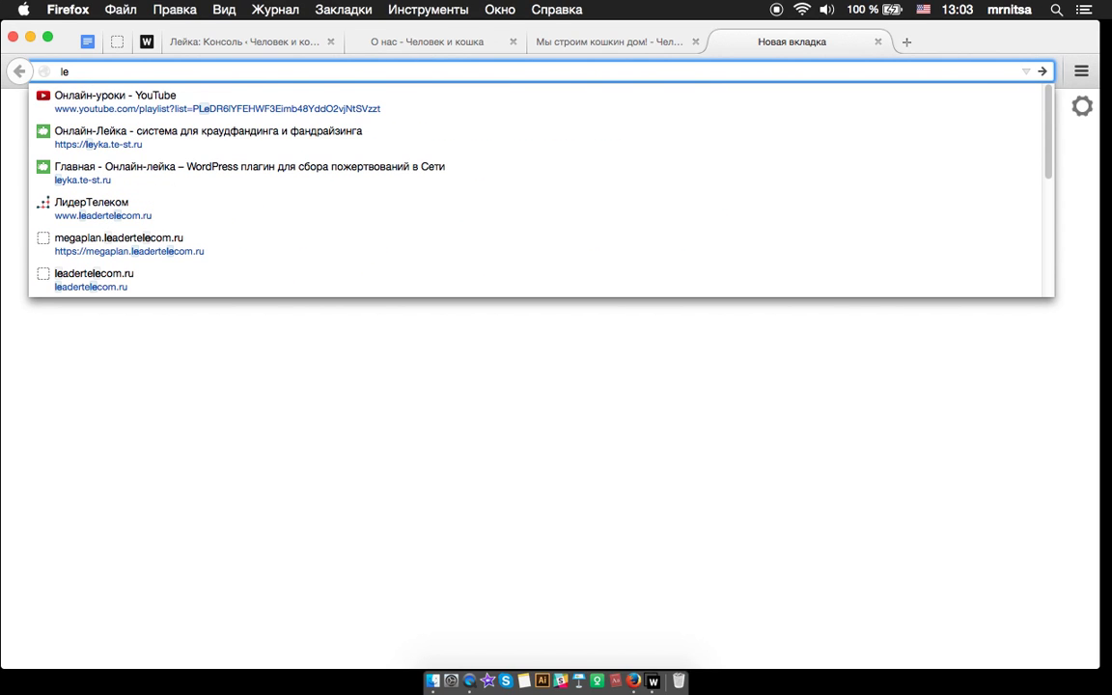
key(Down)
key(Down)
key(Return)
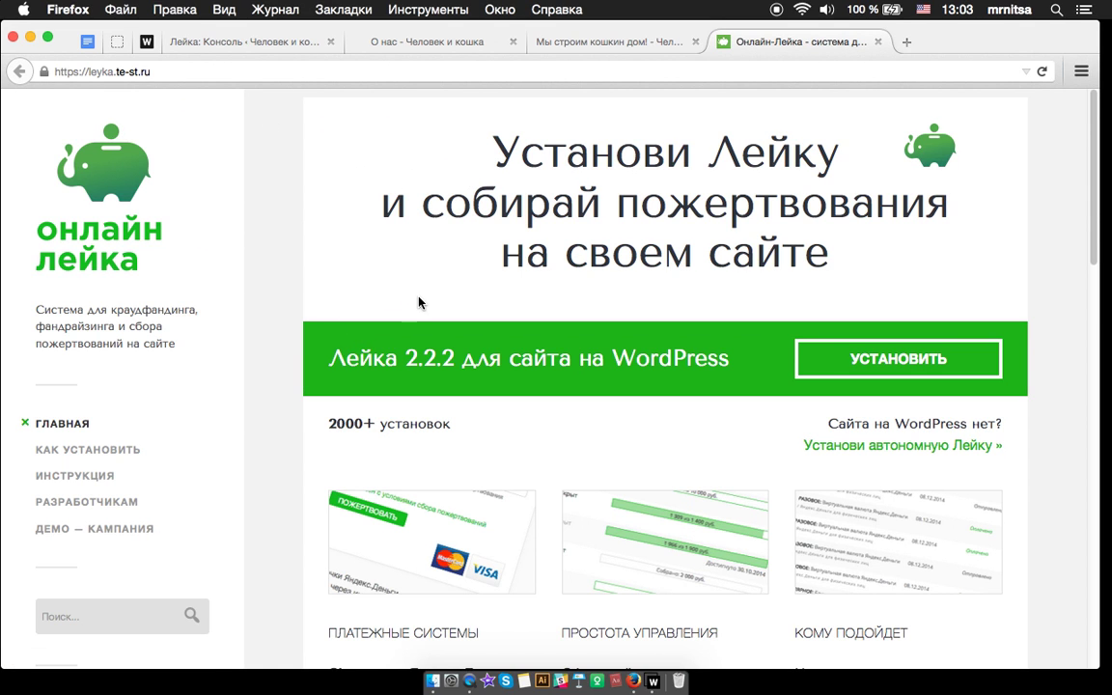
scroll(418, 302, down, 3)
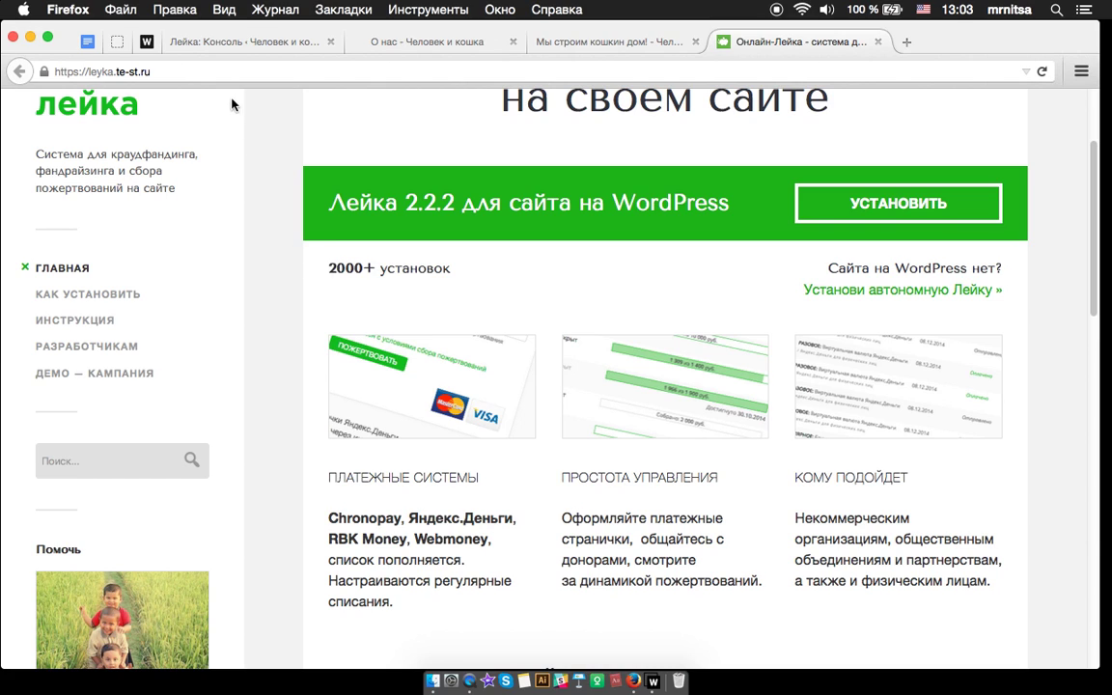
click(146, 41)
click(866, 638)
text(https://leyka.te-st.ru/)
key(Return)
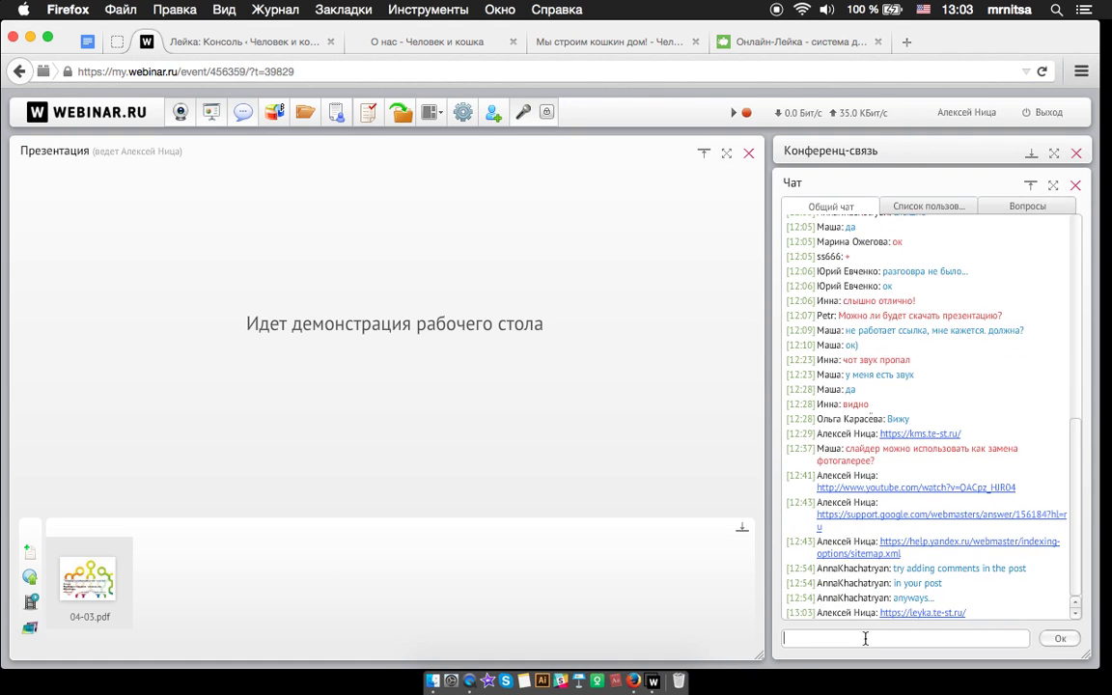
Copy the YouTube link of the Онлайн-Лейка video lesson from the Google document and post it in the webinar's general chat
click(87, 41)
click(578, 453)
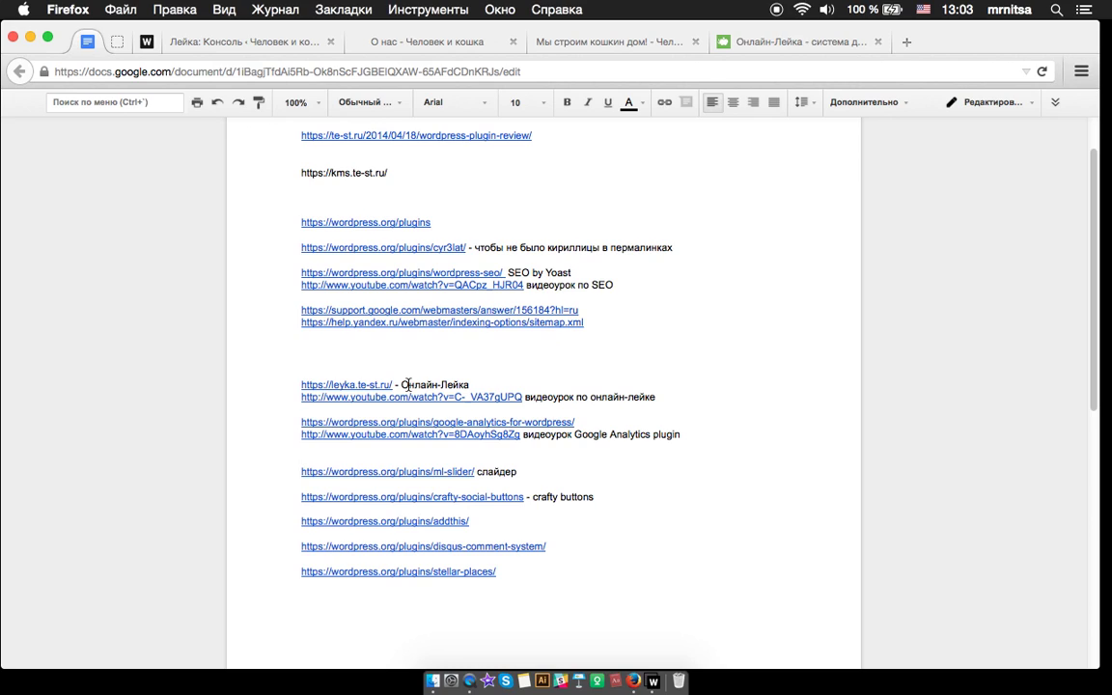
drag(524, 397, 302, 397)
key(super+c)
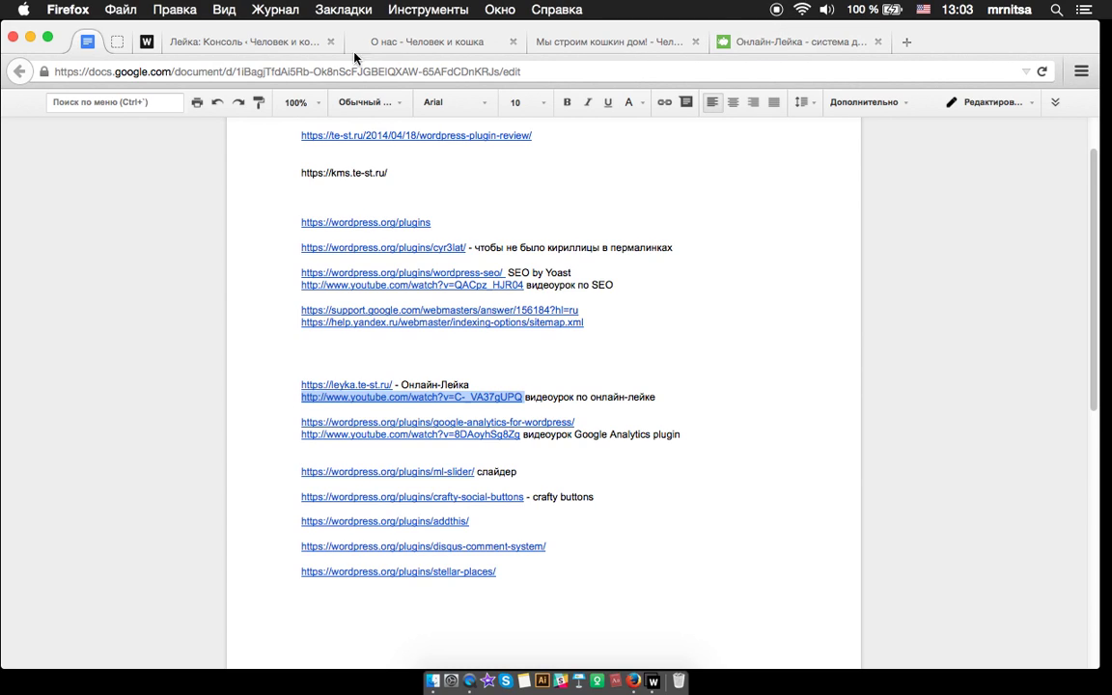
click(154, 41)
click(821, 638)
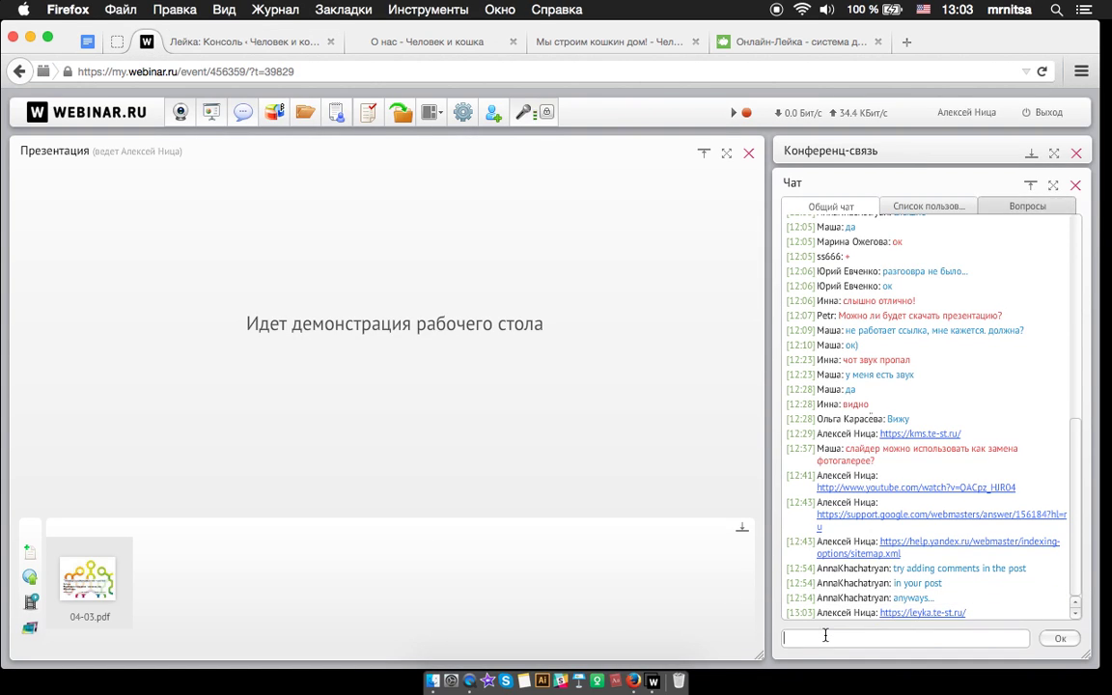
key(super+v)
key(Return)
Look through the Онлайн-Лейка home page, including its payment systems, the organizations using it and the user testimonials
click(787, 41)
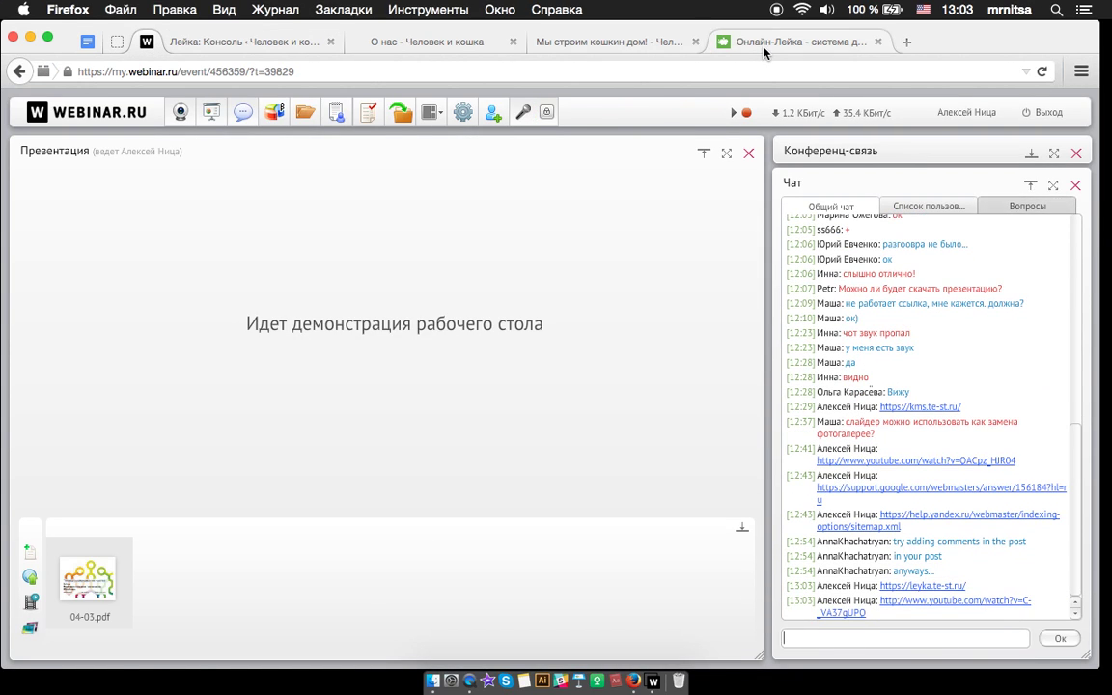
scroll(576, 355, down, 1)
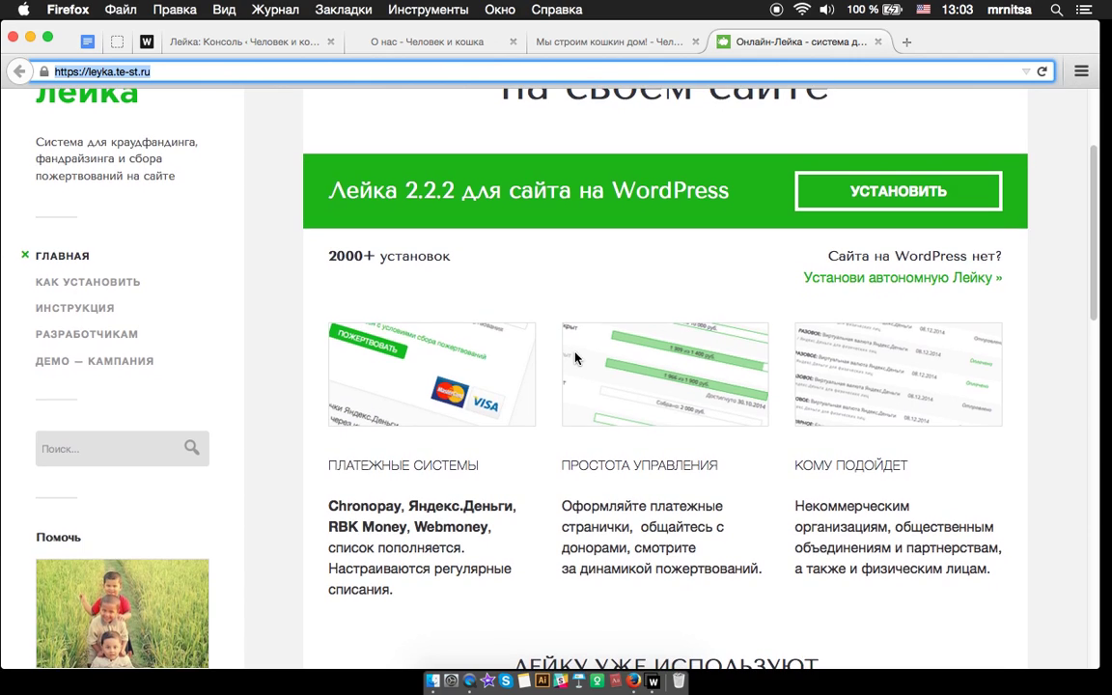
scroll(575, 355, up, 3)
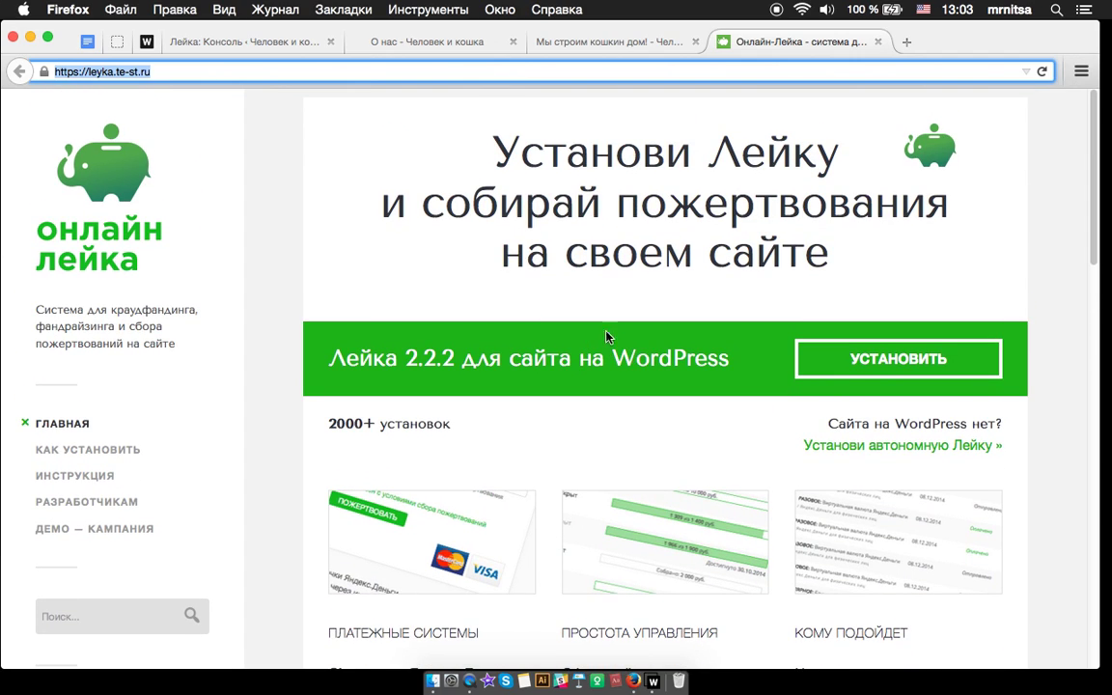
click(469, 274)
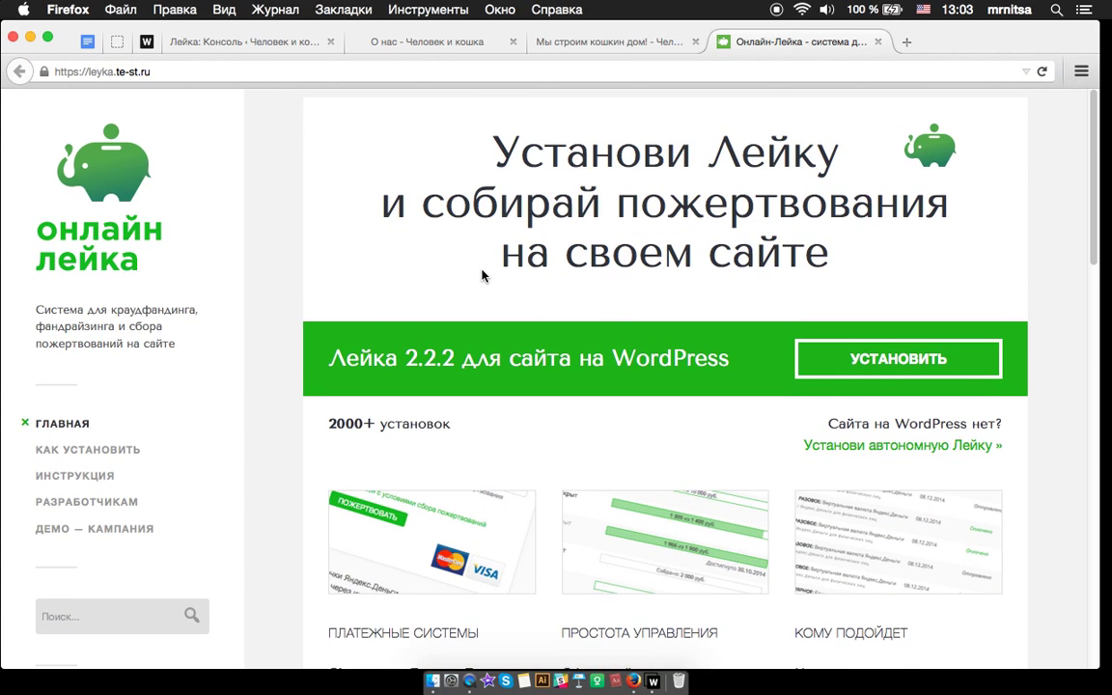
scroll(695, 335, down, 5)
scroll(699, 342, down, 3)
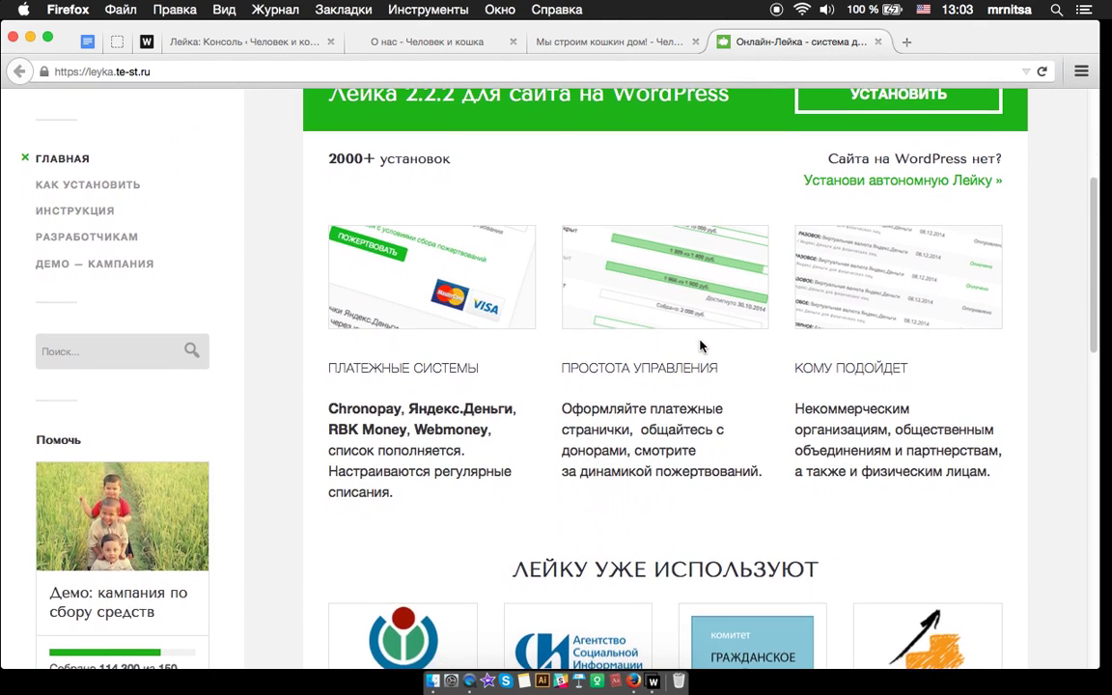
scroll(520, 375, down, 4)
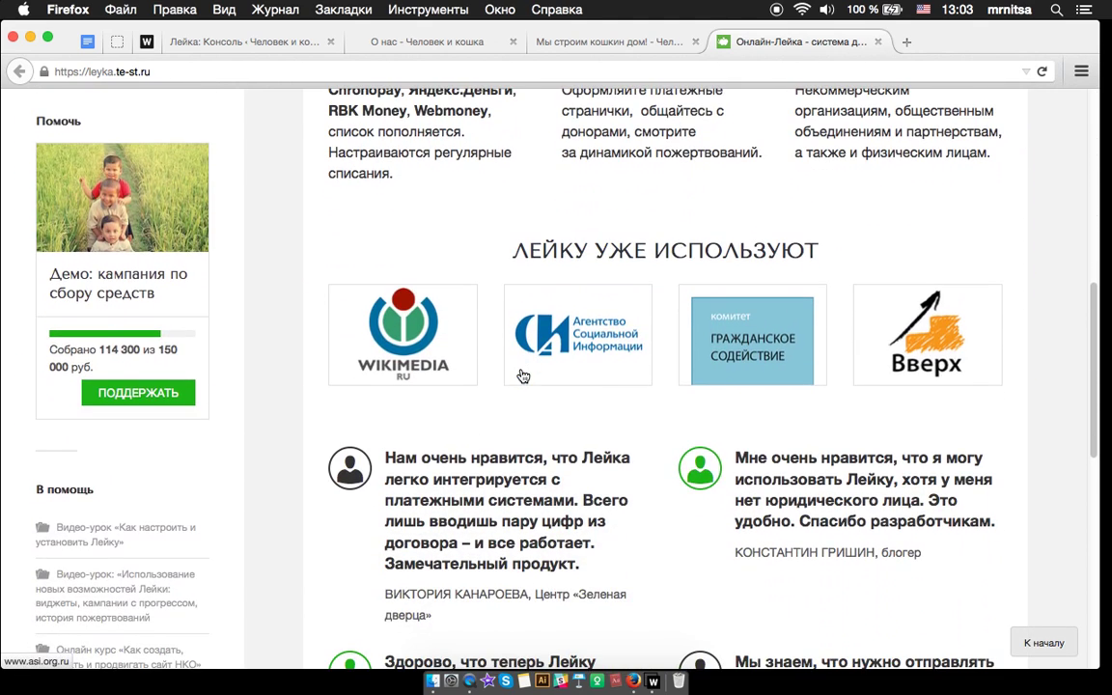
scroll(536, 361, down, 5)
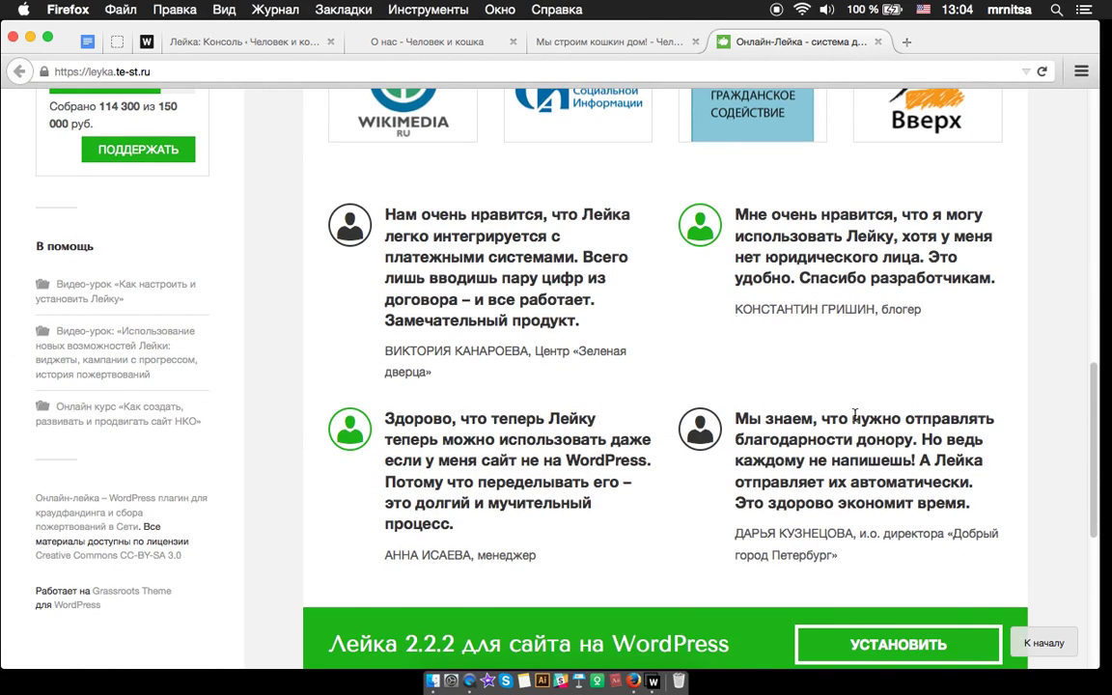
scroll(855, 415, down, 3)
scroll(602, 320, up, 18)
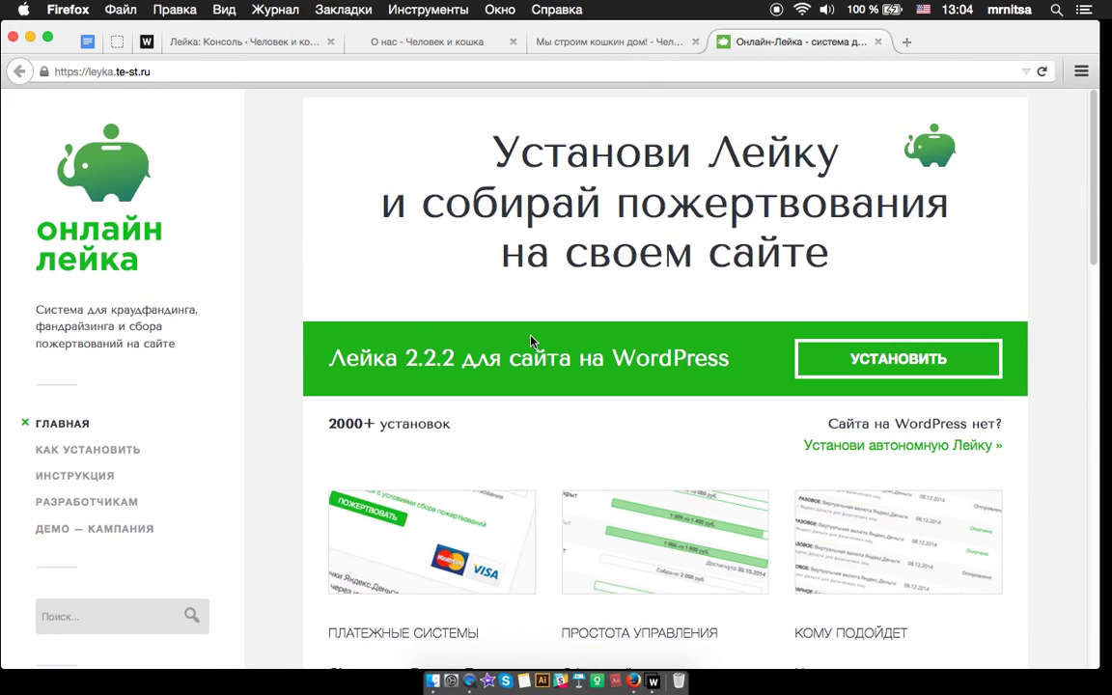
Return to the «Человек и кошка» WordPress admin and look through the list of installed plugins
click(115, 42)
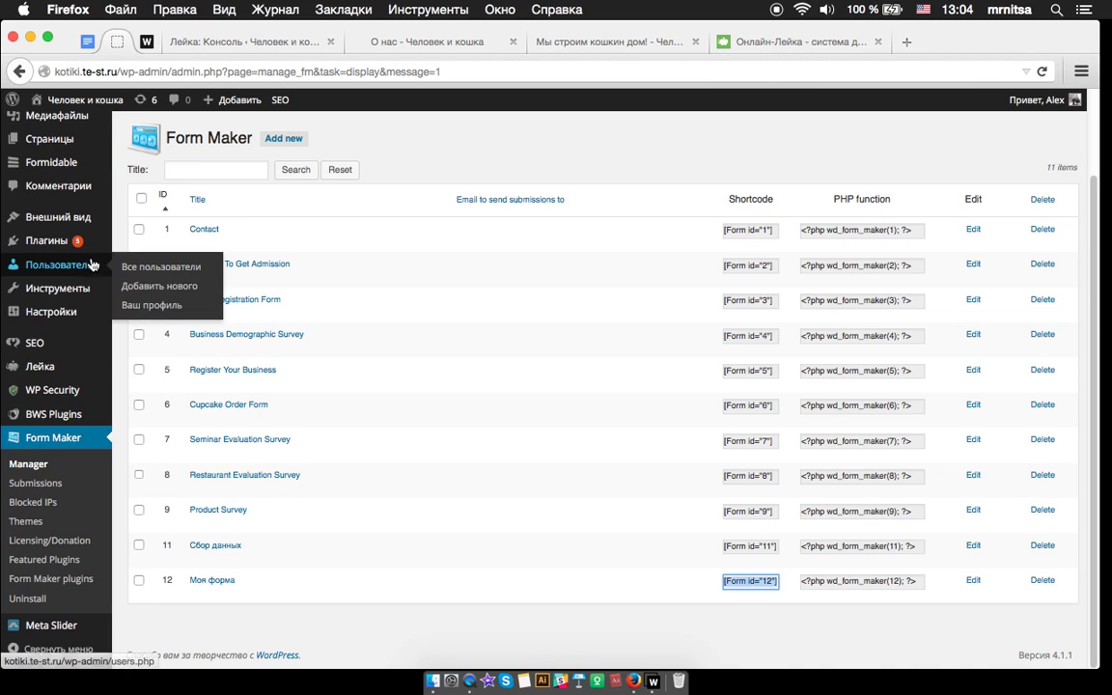
mouse_move(52, 245)
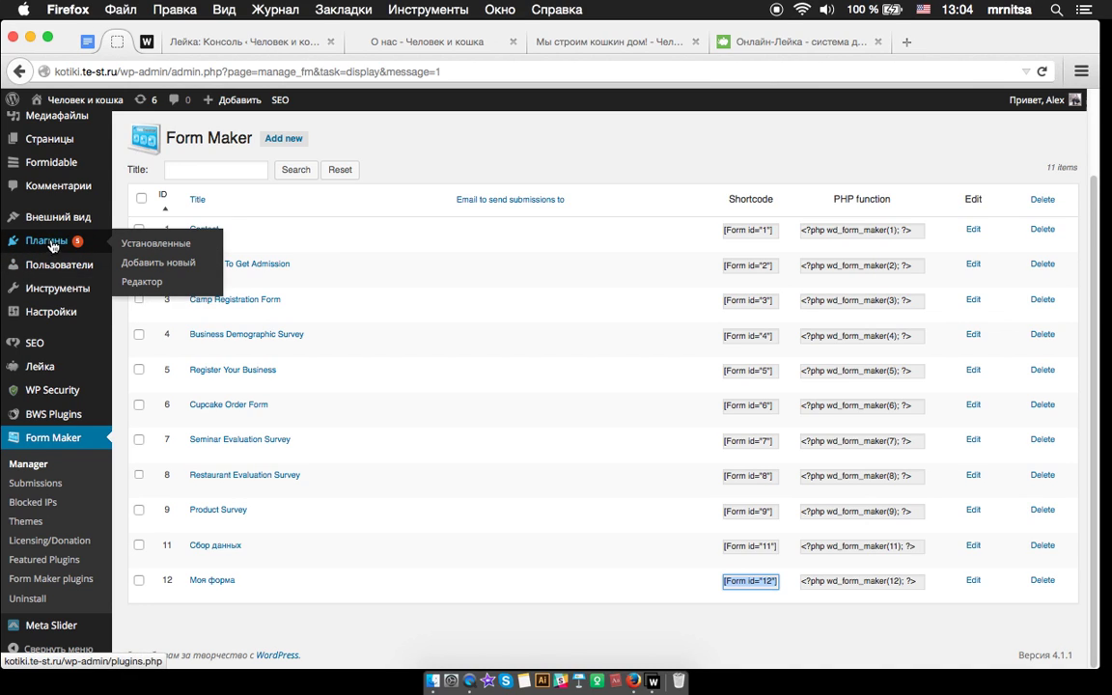
click(155, 243)
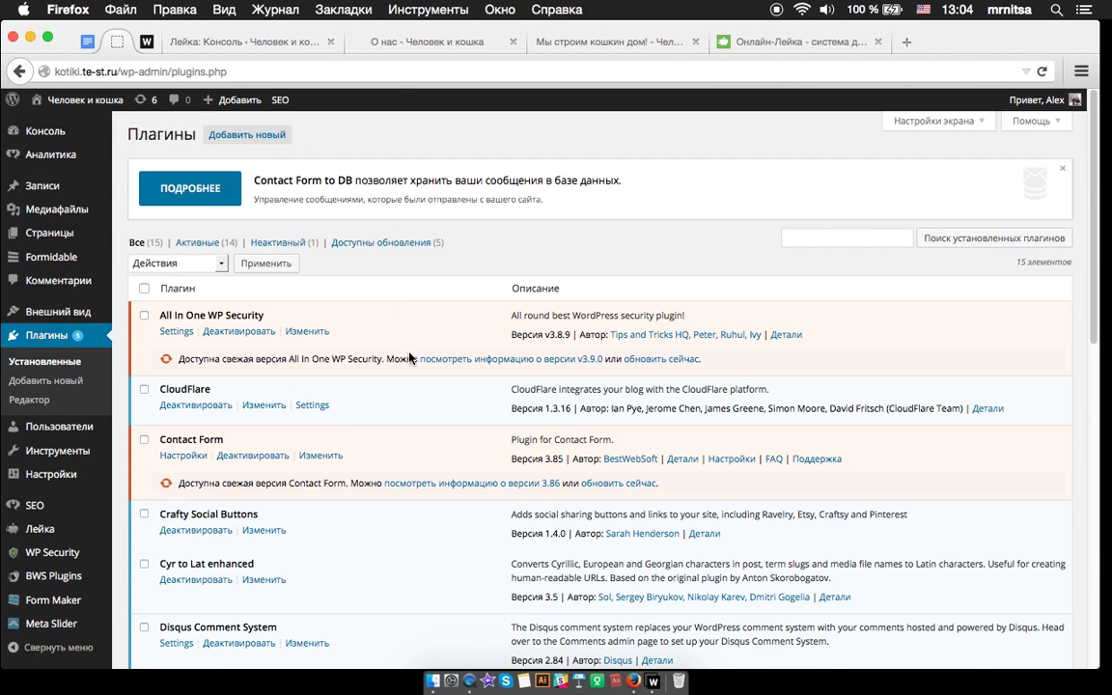
scroll(450, 436, down, 5)
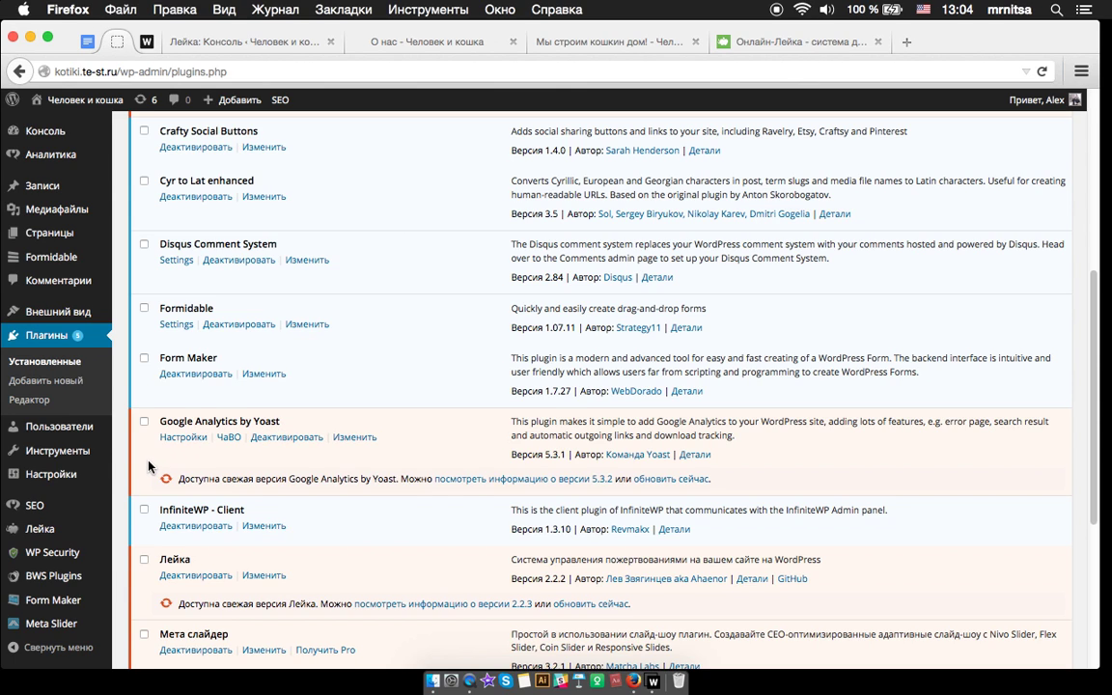
scroll(130, 417, down, 1)
mouse_move(99, 439)
scroll(68, 521, down, 1)
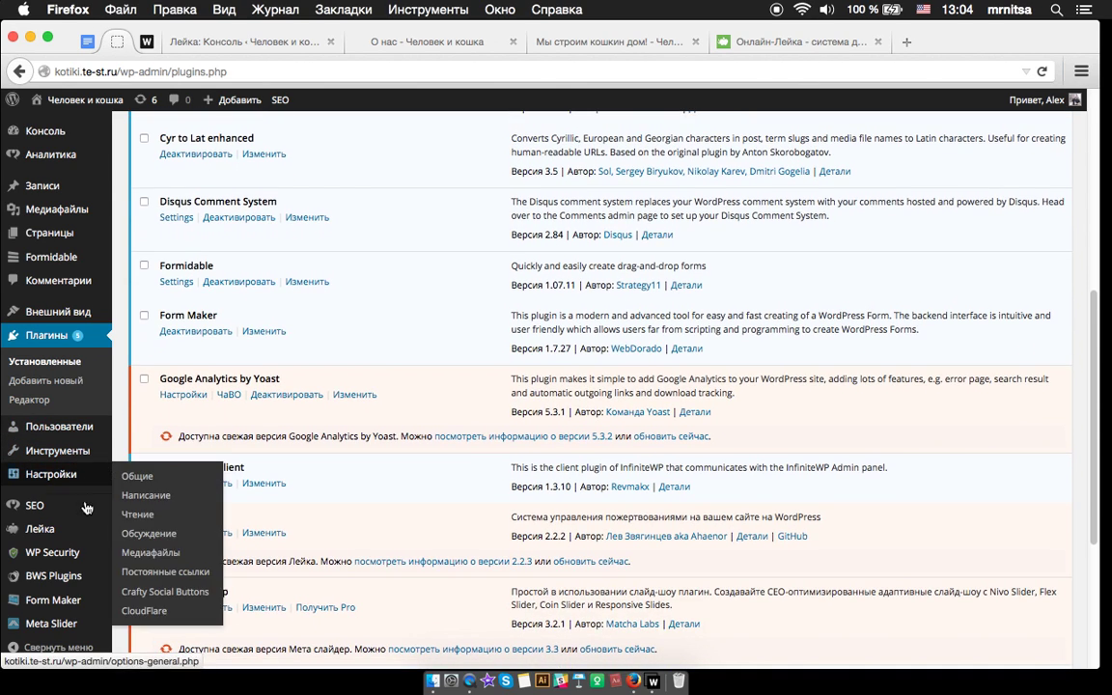
scroll(73, 591, down, 3)
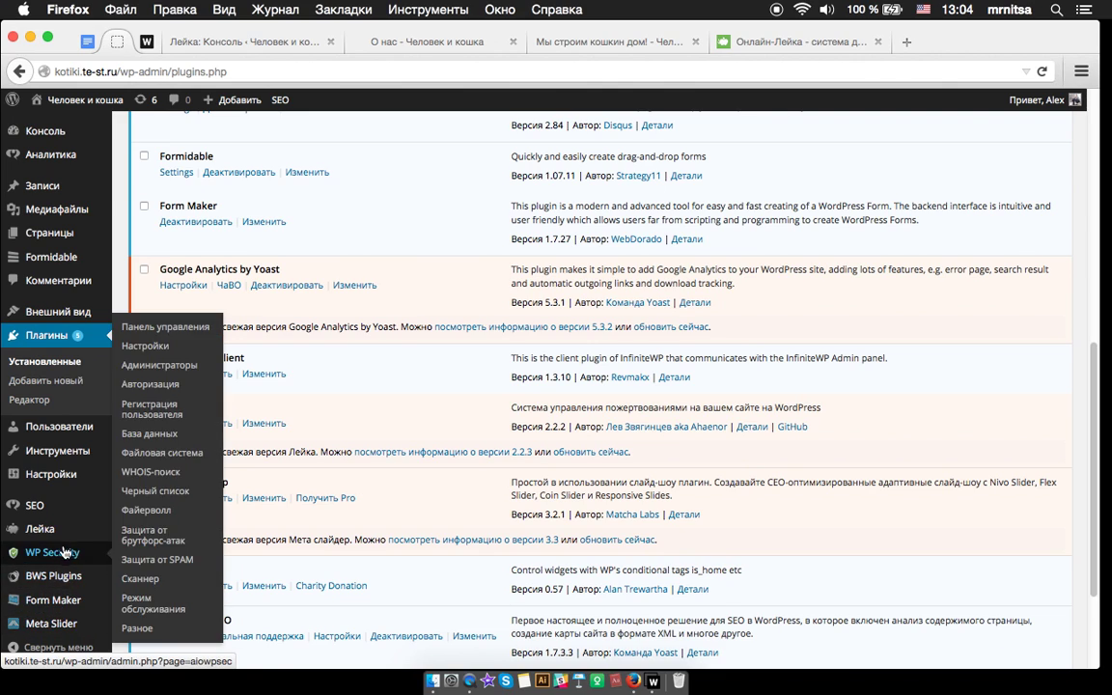
mouse_move(73, 482)
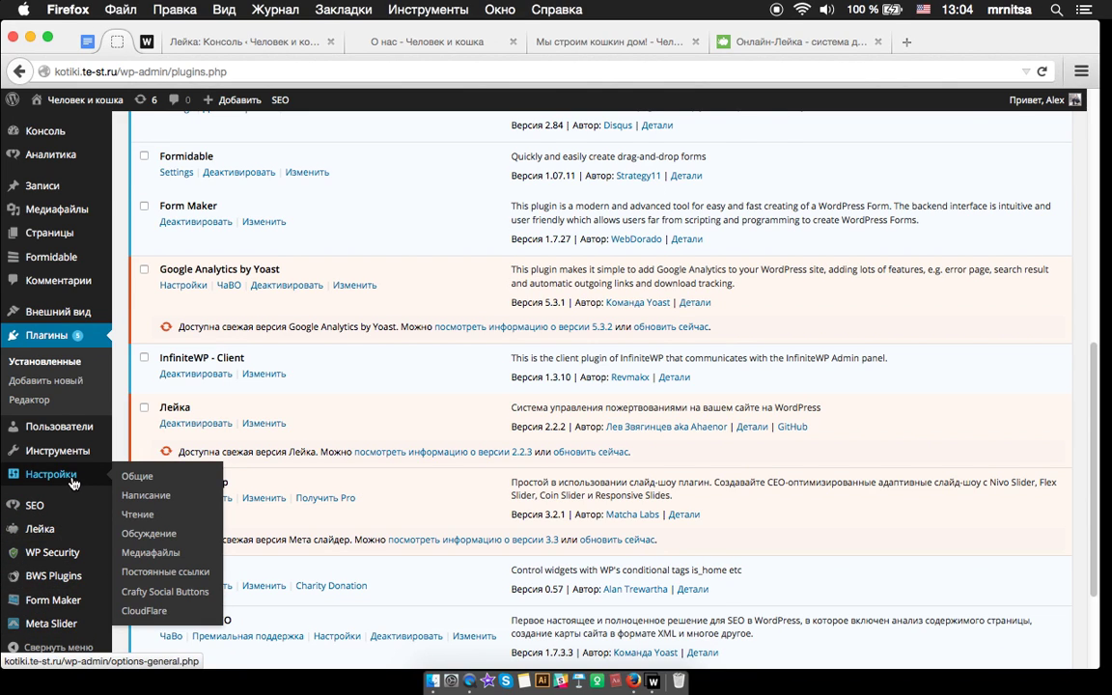
scroll(72, 521, down, 3)
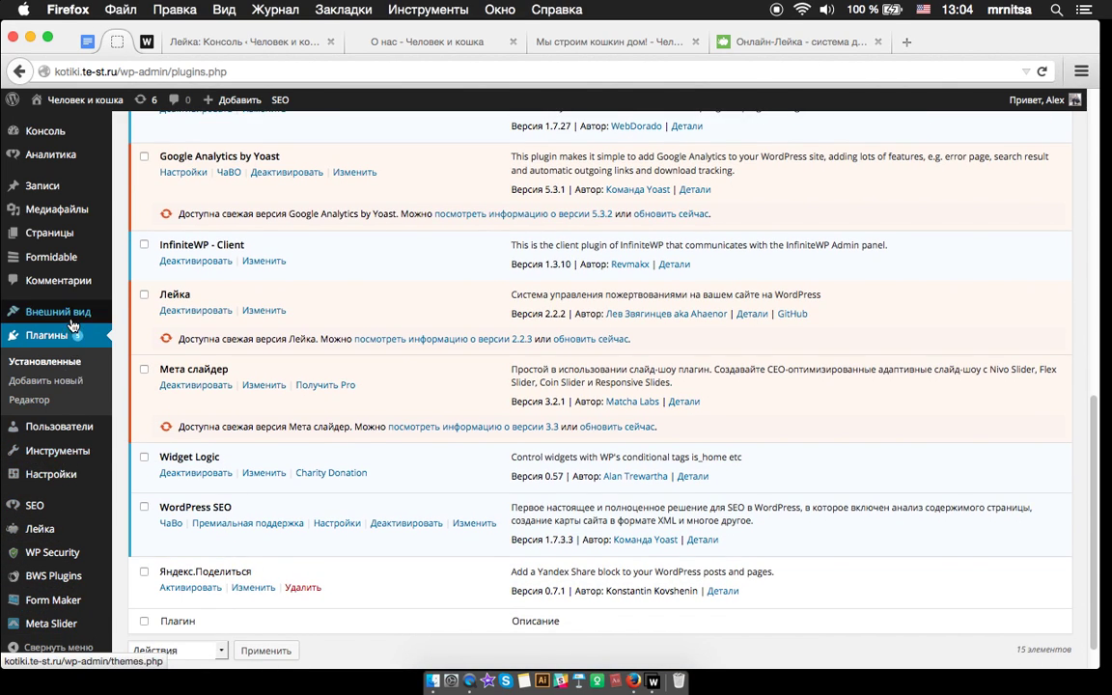
mouse_move(54, 231)
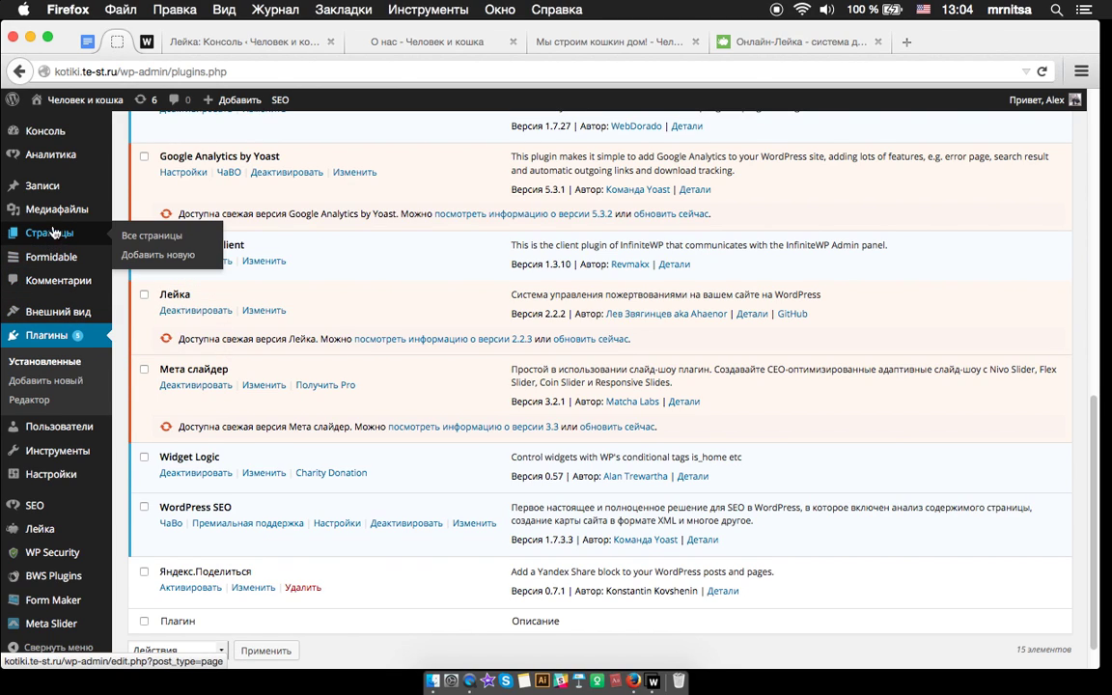
Examine the Google Analytics by Yoast dashboard and its basic, universal, advanced and custom dimensions settings
click(50, 155)
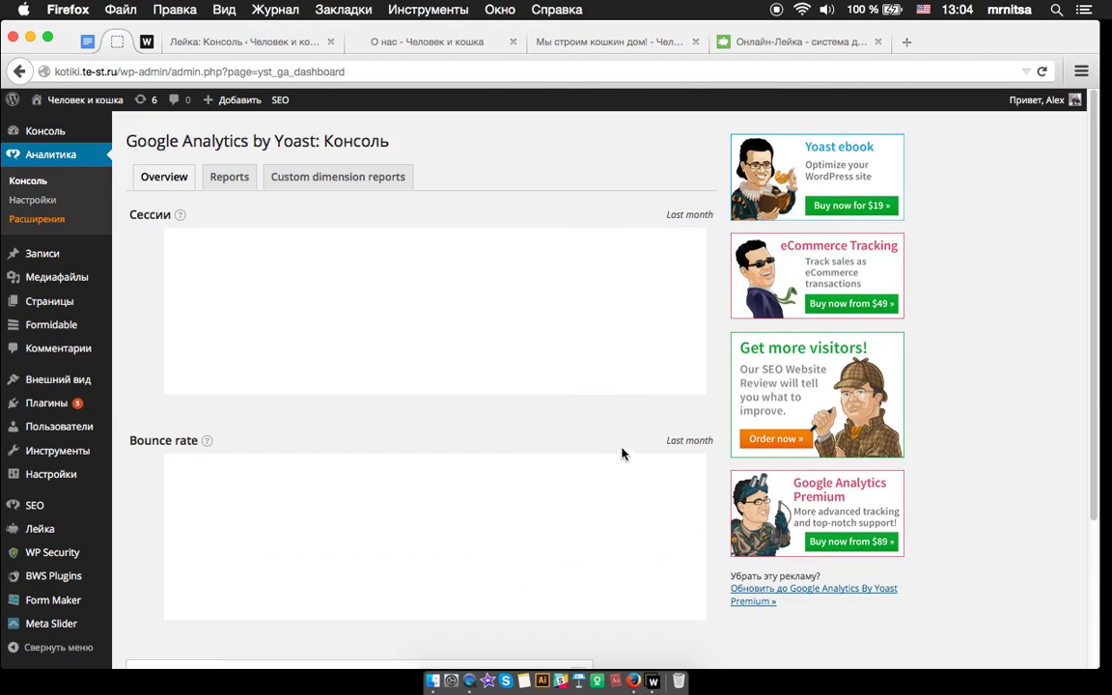
click(33, 200)
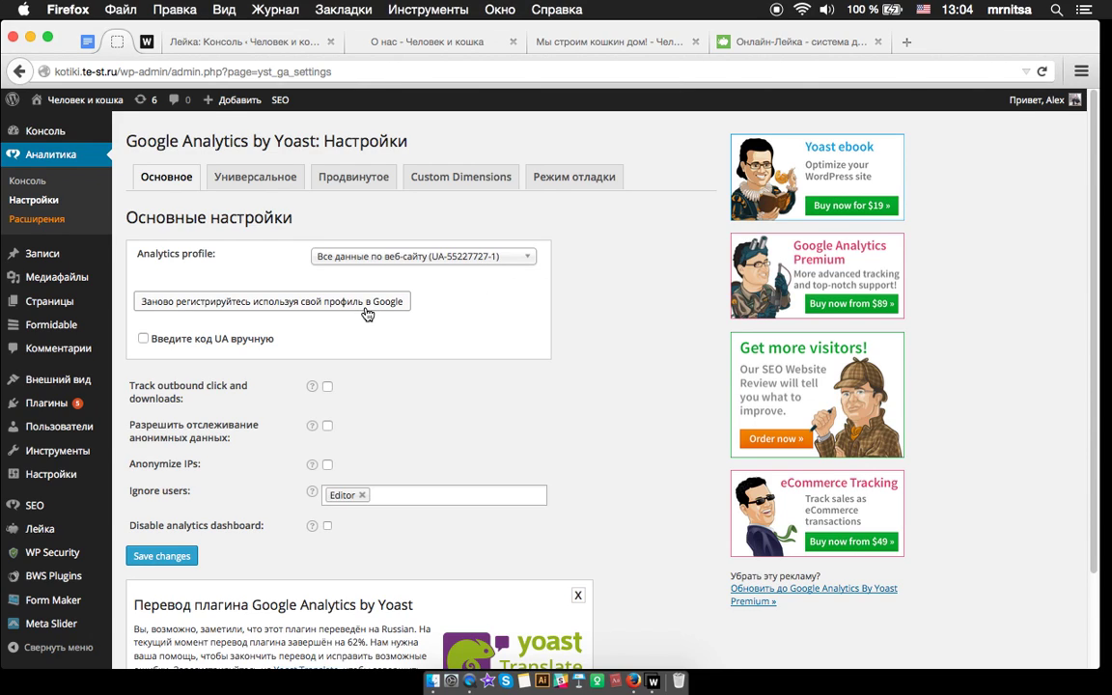
click(266, 183)
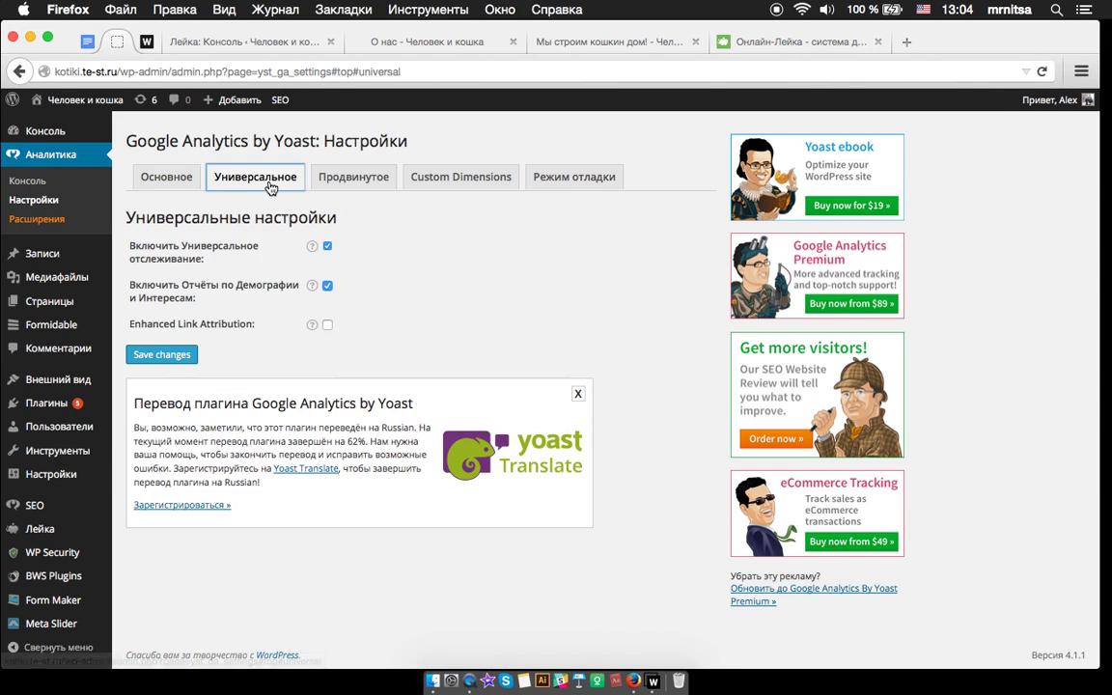
click(355, 182)
click(450, 183)
click(166, 178)
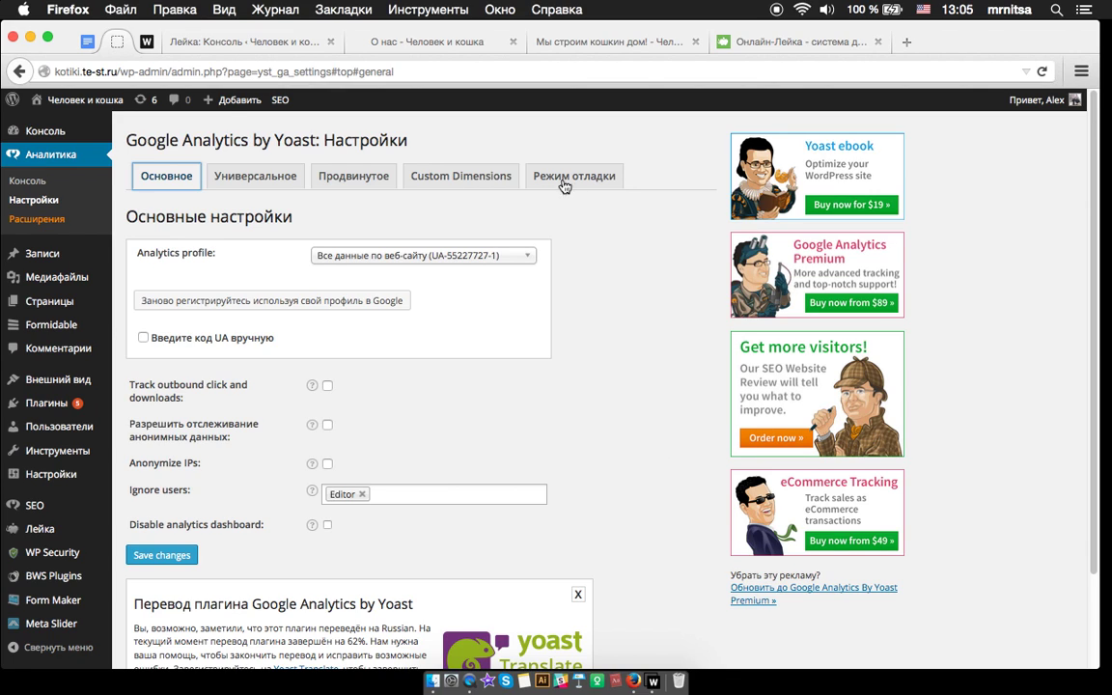
Copy the stellar-places plugin link from the Google document and open it in place of the Онлайн-Лейка website
click(87, 43)
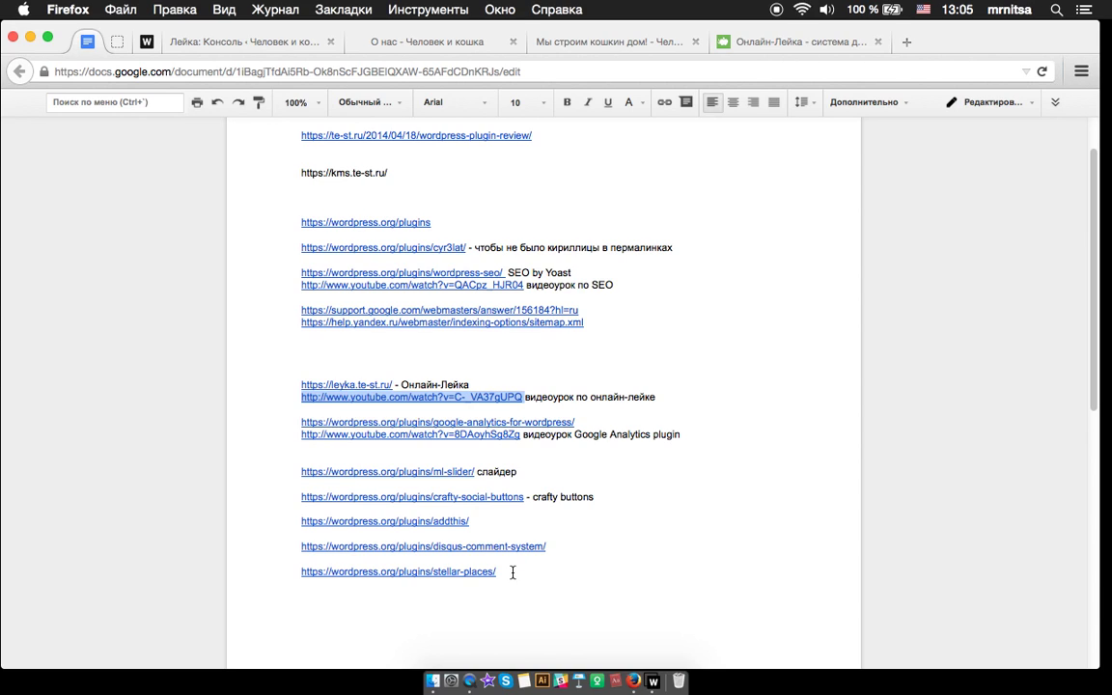
drag(513, 573, 300, 574)
key(super+c)
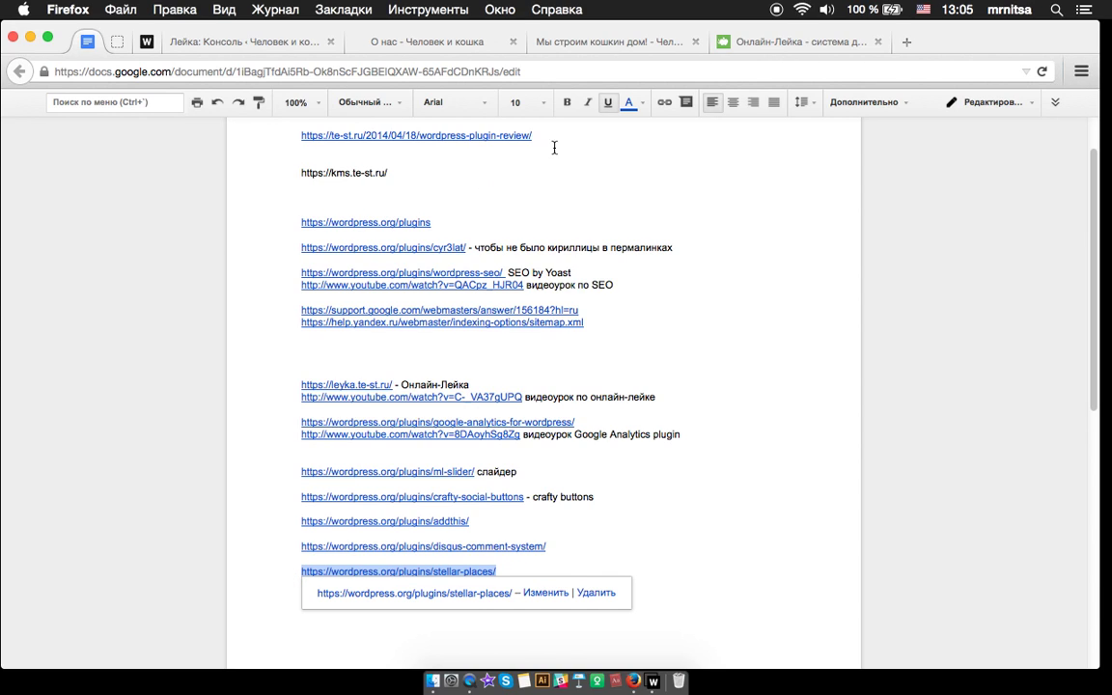
click(714, 40)
click(193, 71)
key(super+v)
key(Return)
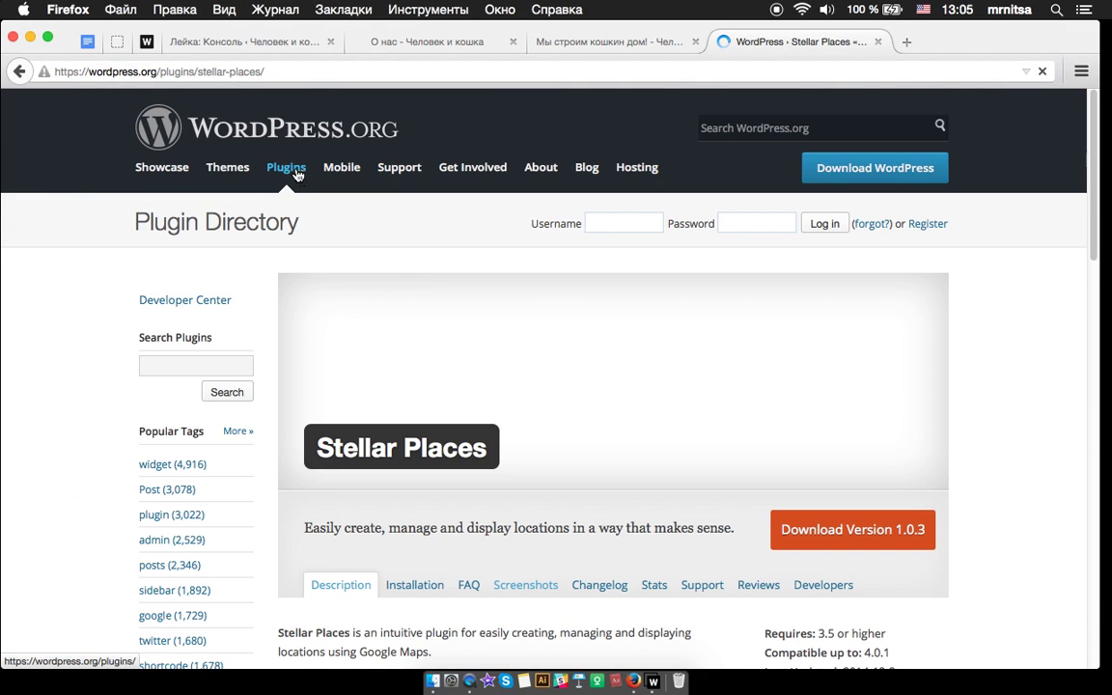
Copy the plugin name Stellar Places from its WordPress.org page and search for it among new plugins in the site's admin
drag(488, 449, 320, 454)
key(super+c)
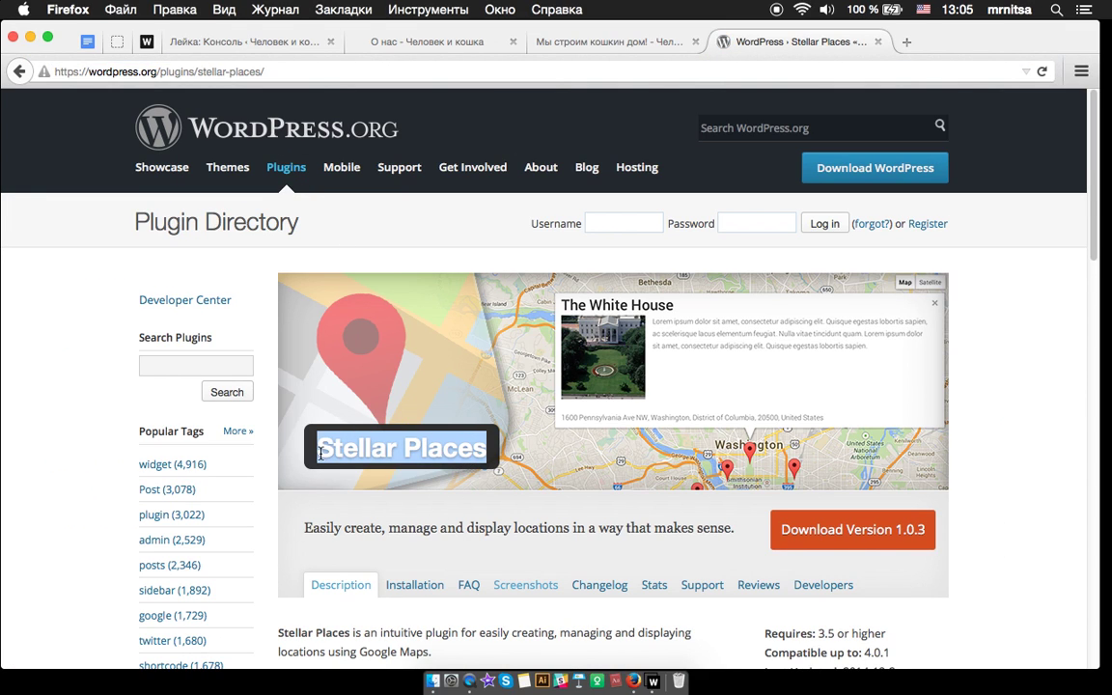
click(145, 44)
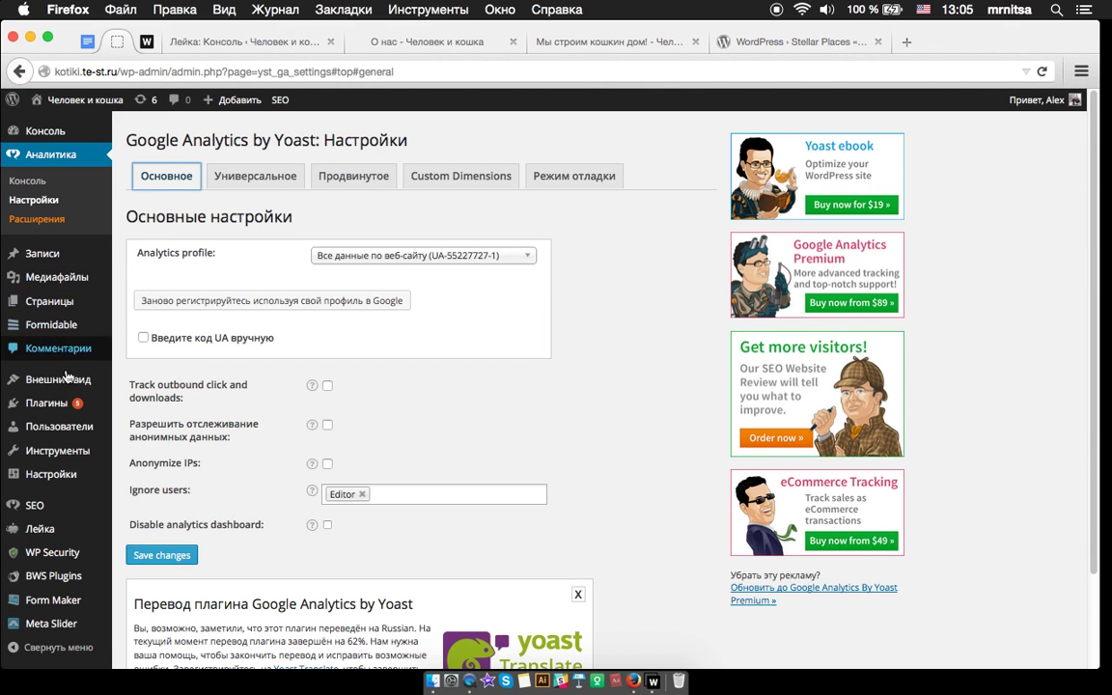
mouse_move(49, 403)
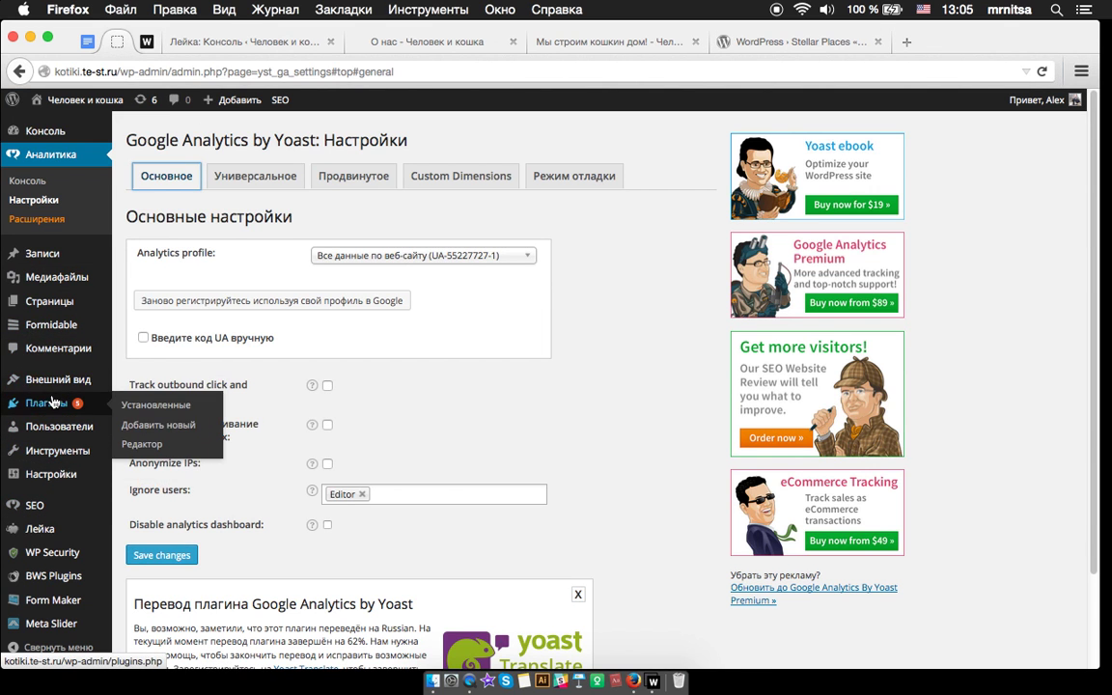
click(155, 425)
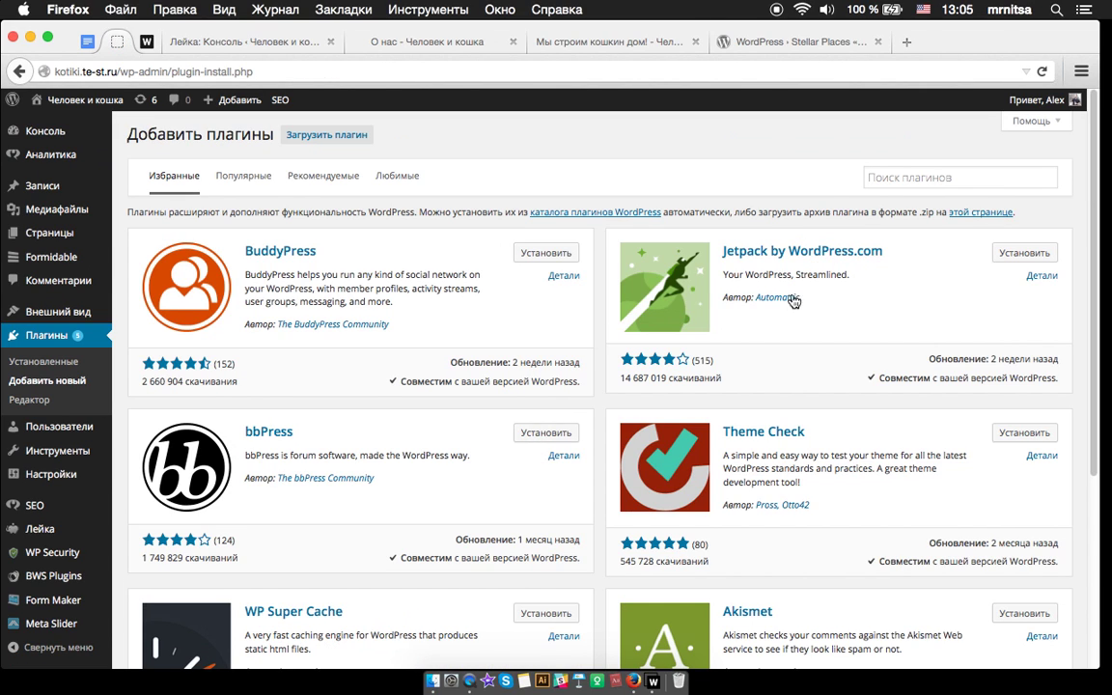
click(967, 183)
key(super+v)
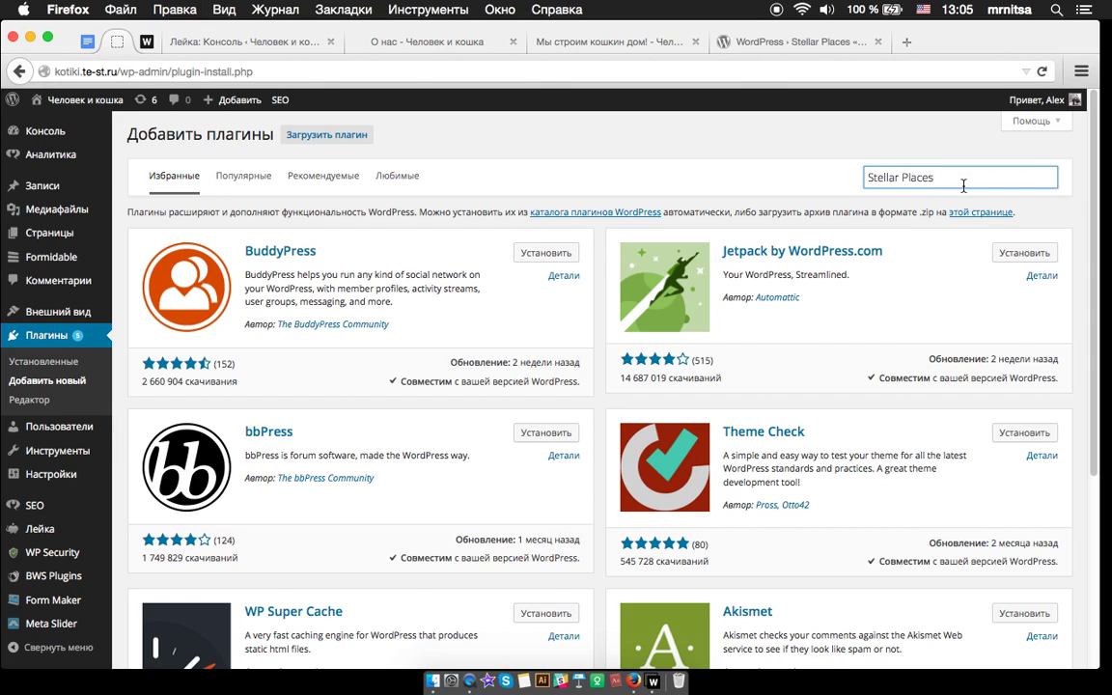
key(Return)
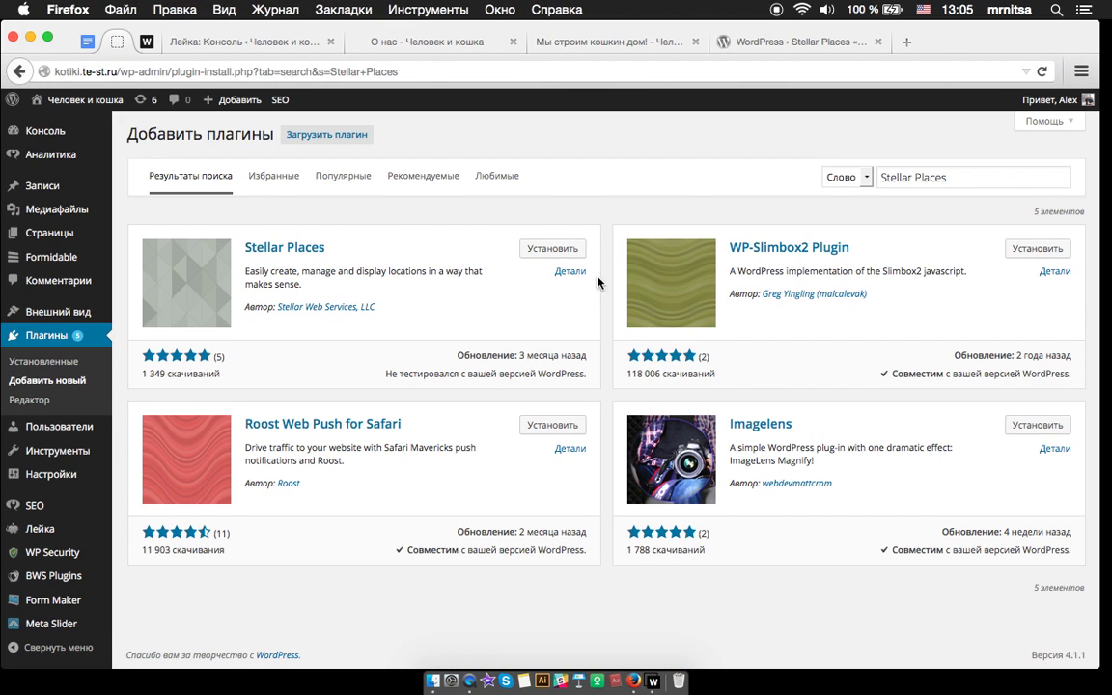
Install the Stellar Places plugin on the site and activate it
click(552, 249)
click(640, 342)
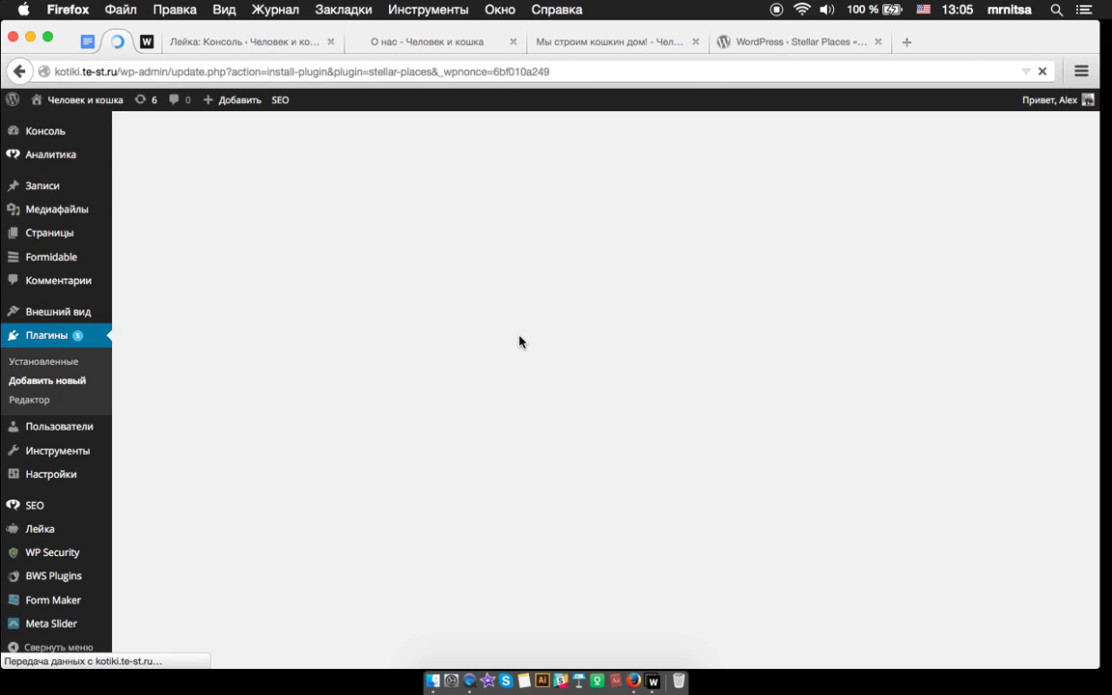
click(155, 256)
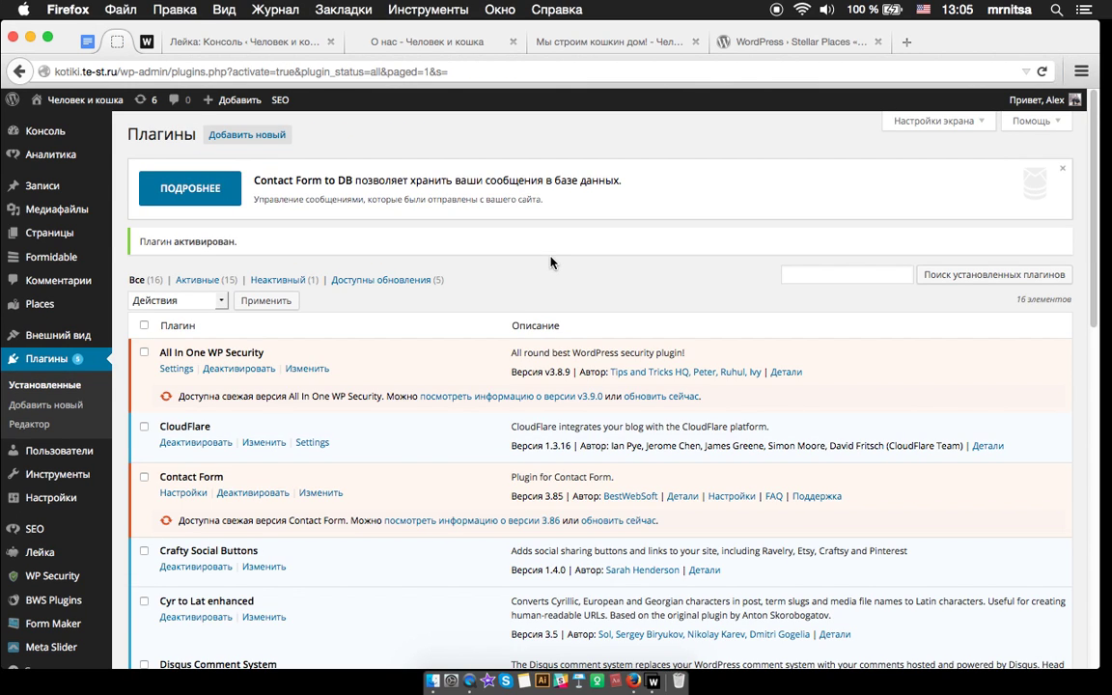
Locate the Places section of the newly activated plugin in the admin and open its list of places
scroll(180, 383, down, 5)
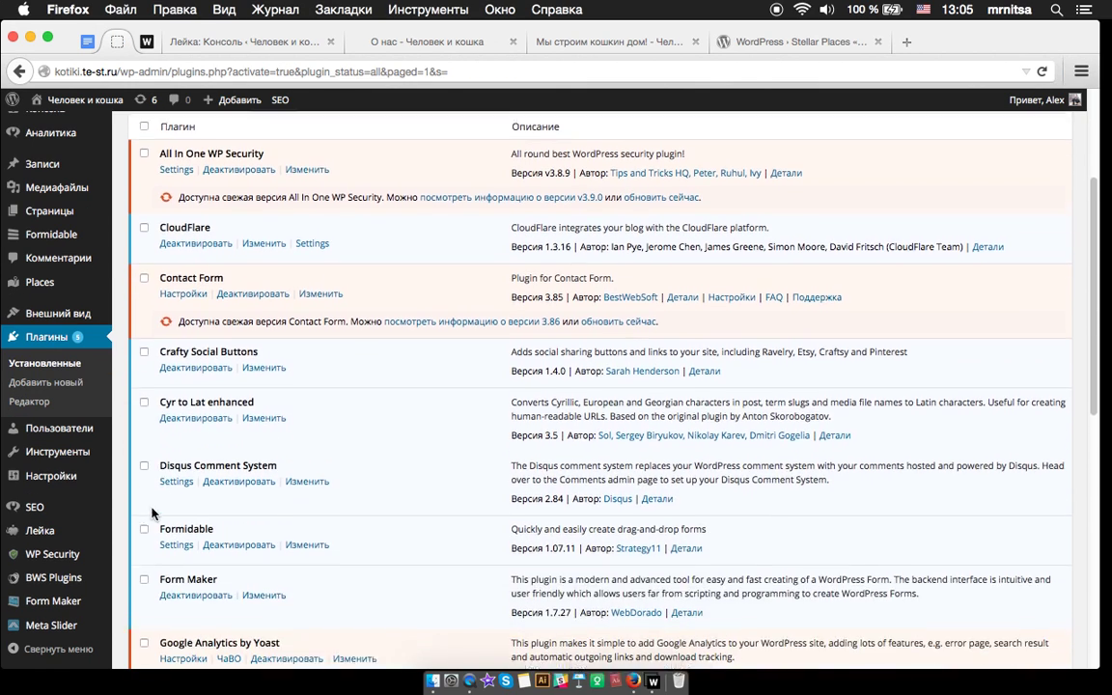
mouse_move(58, 609)
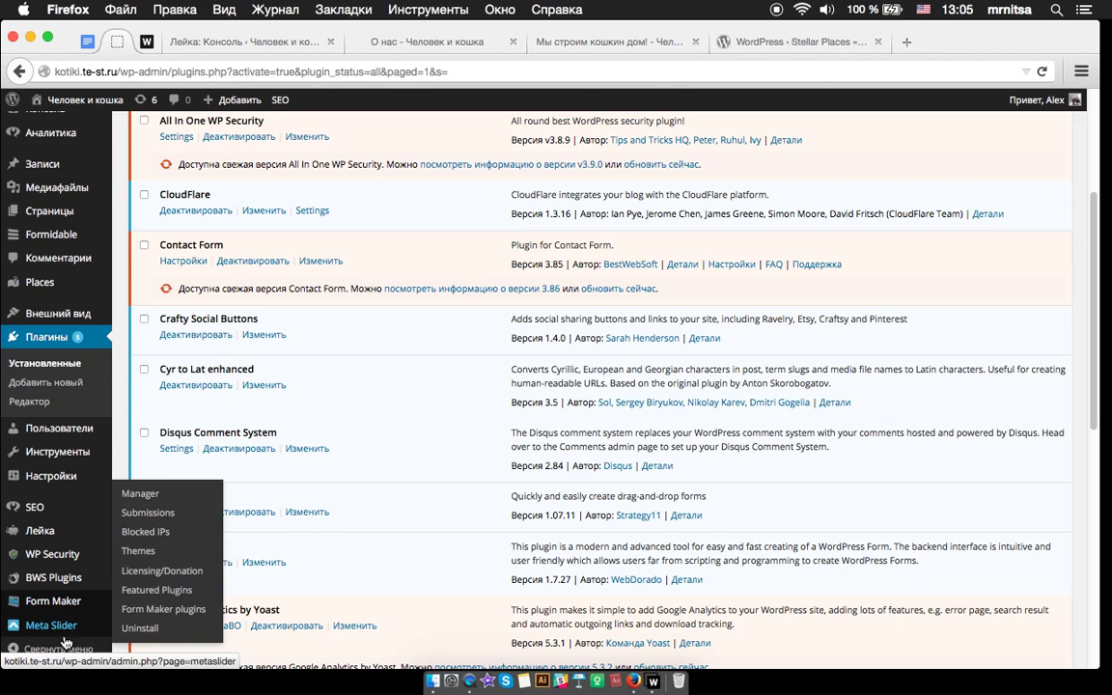
mouse_move(53, 560)
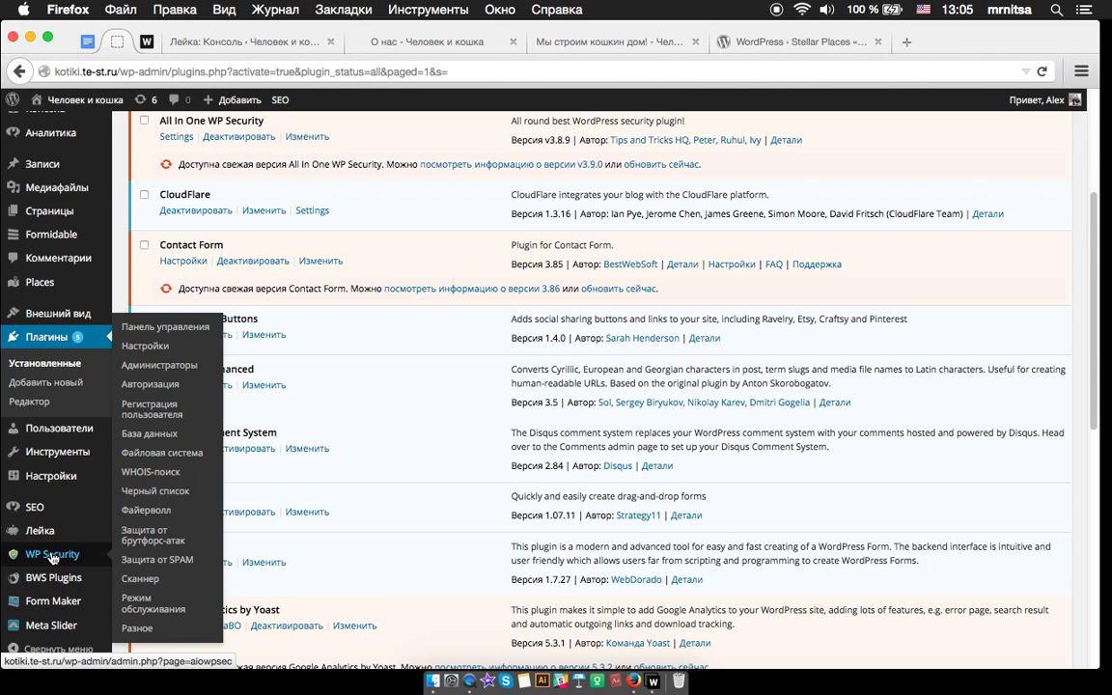
mouse_move(40, 504)
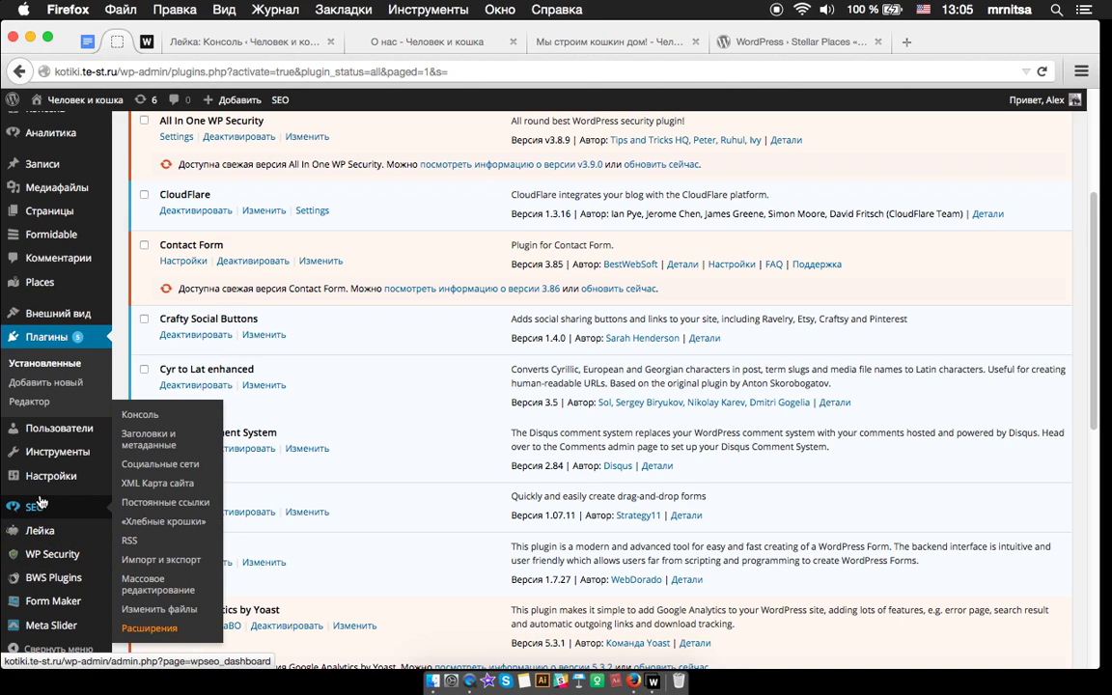
mouse_move(47, 482)
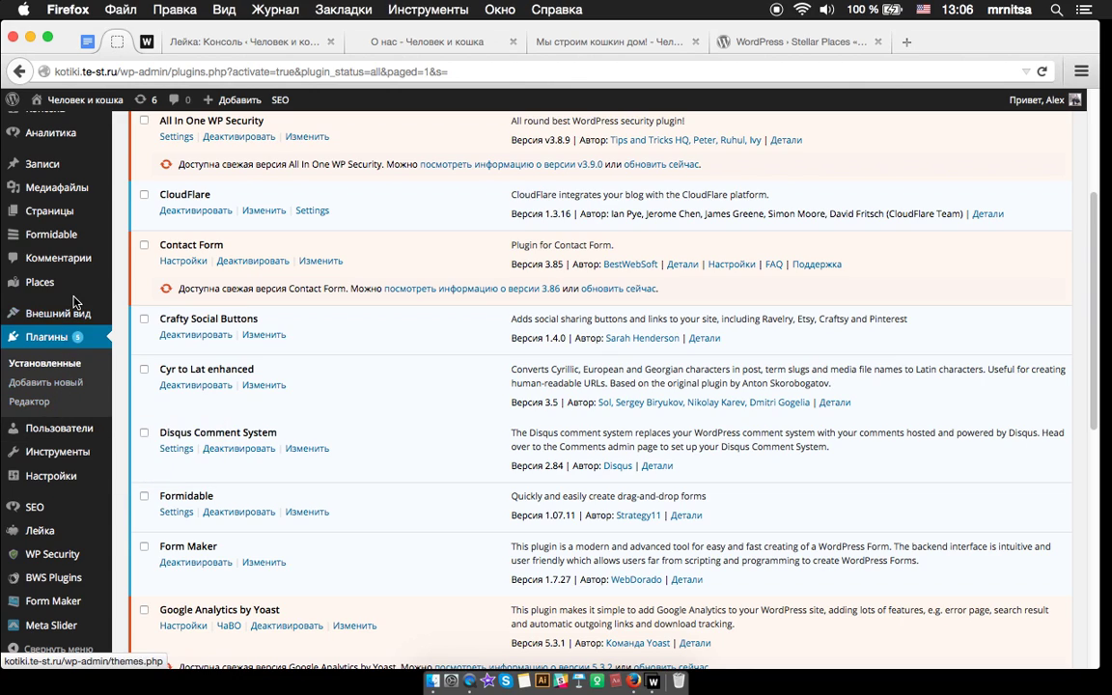
click(41, 286)
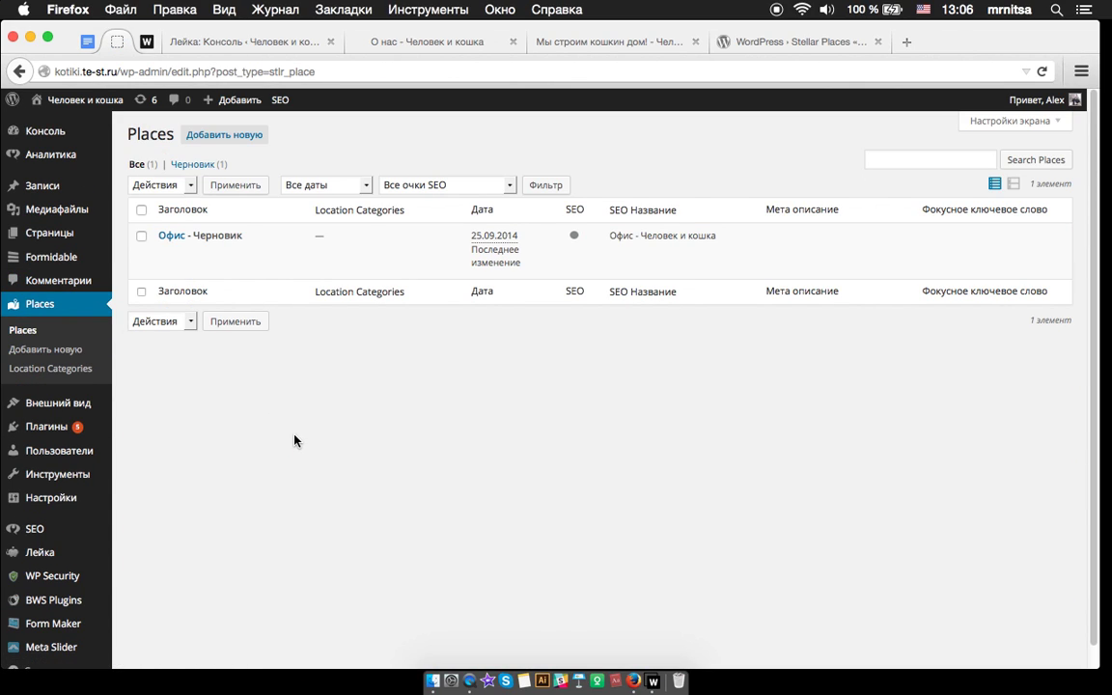
Look over the blank form for adding a new place, including its SEO fields, and return to the Places list
mouse_move(399, 226)
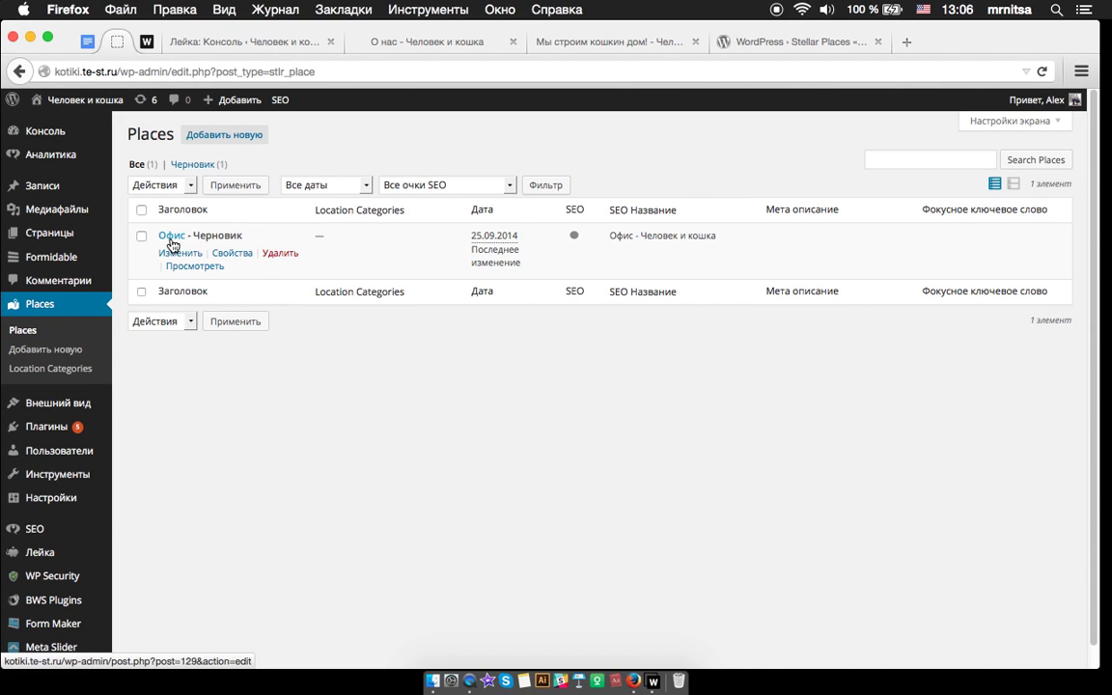
click(45, 353)
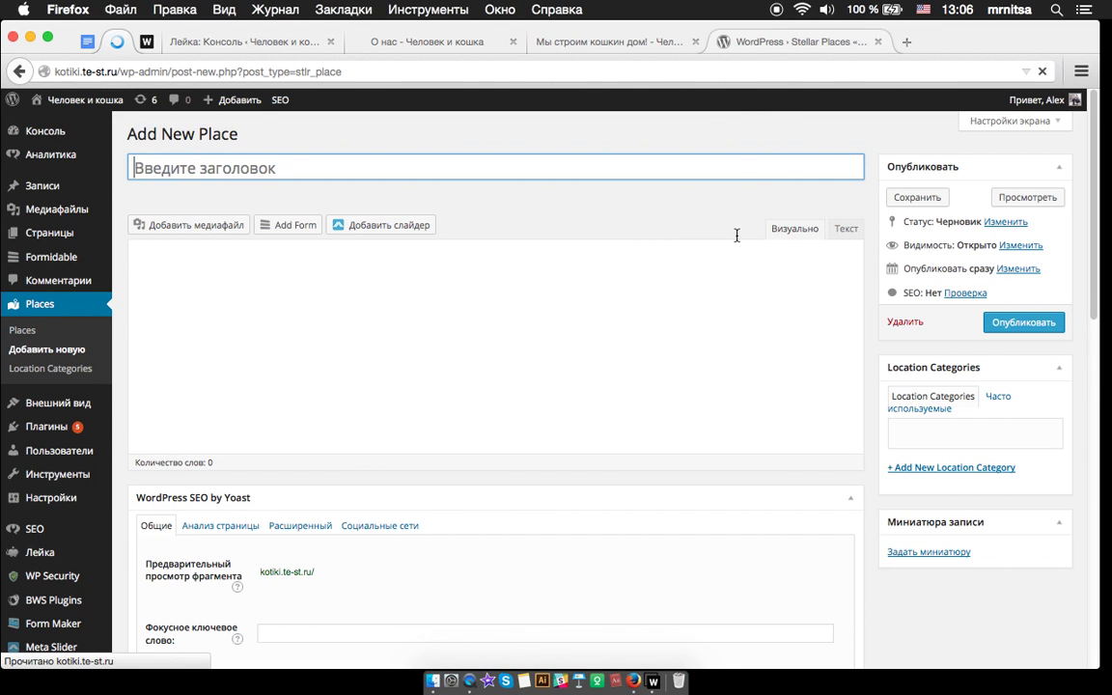
scroll(660, 399, down, 1)
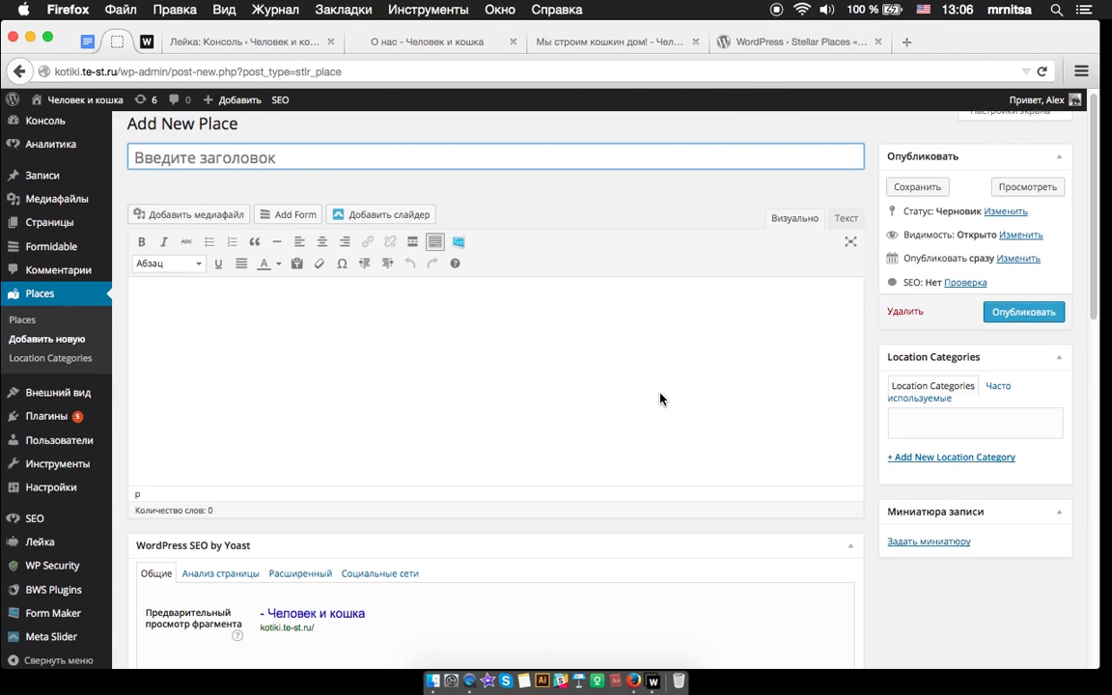
scroll(660, 398, down, 5)
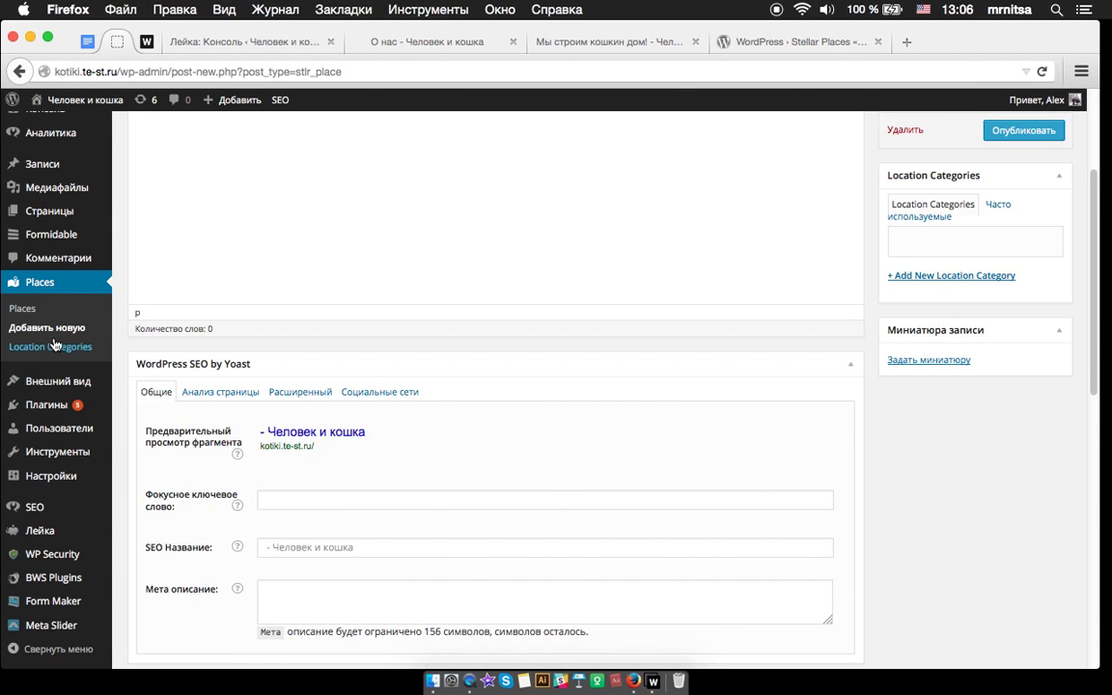
click(22, 308)
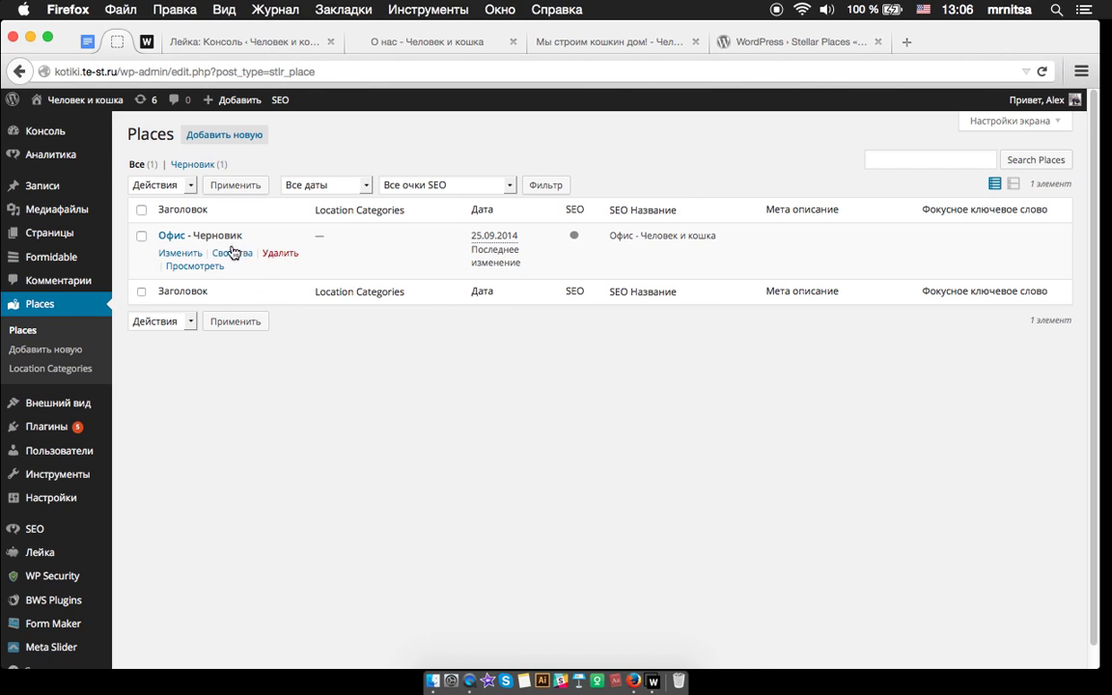
Open the draft place Офис for editing and set its location to the suggested Россия, город Москва, Москва
click(180, 253)
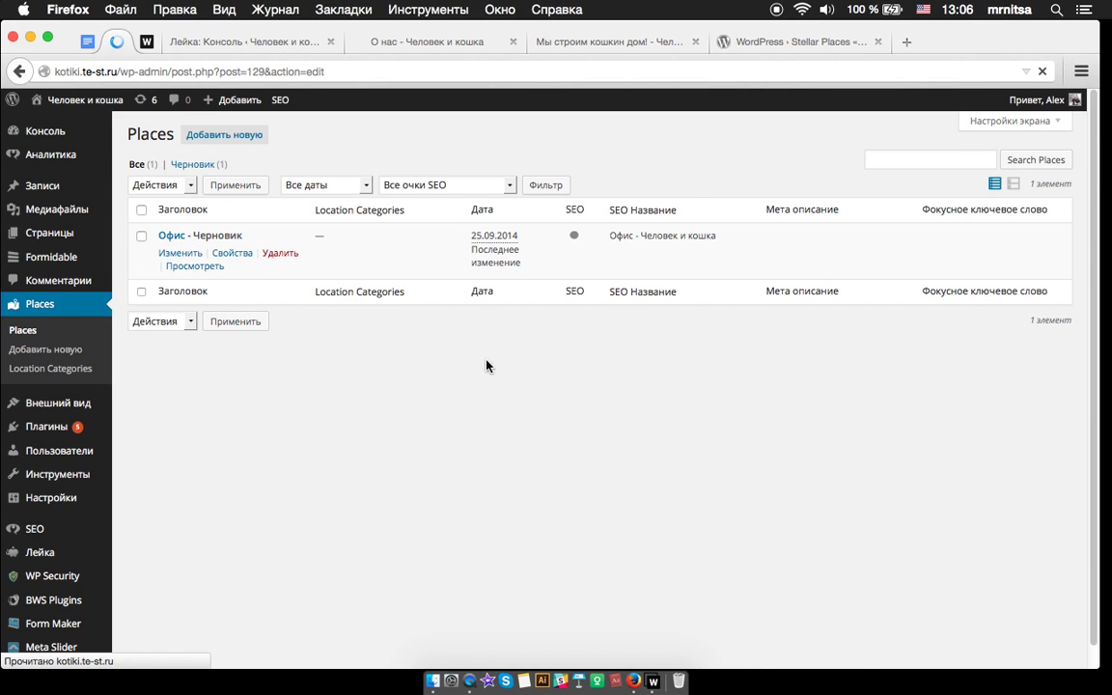
scroll(521, 364, down, 3)
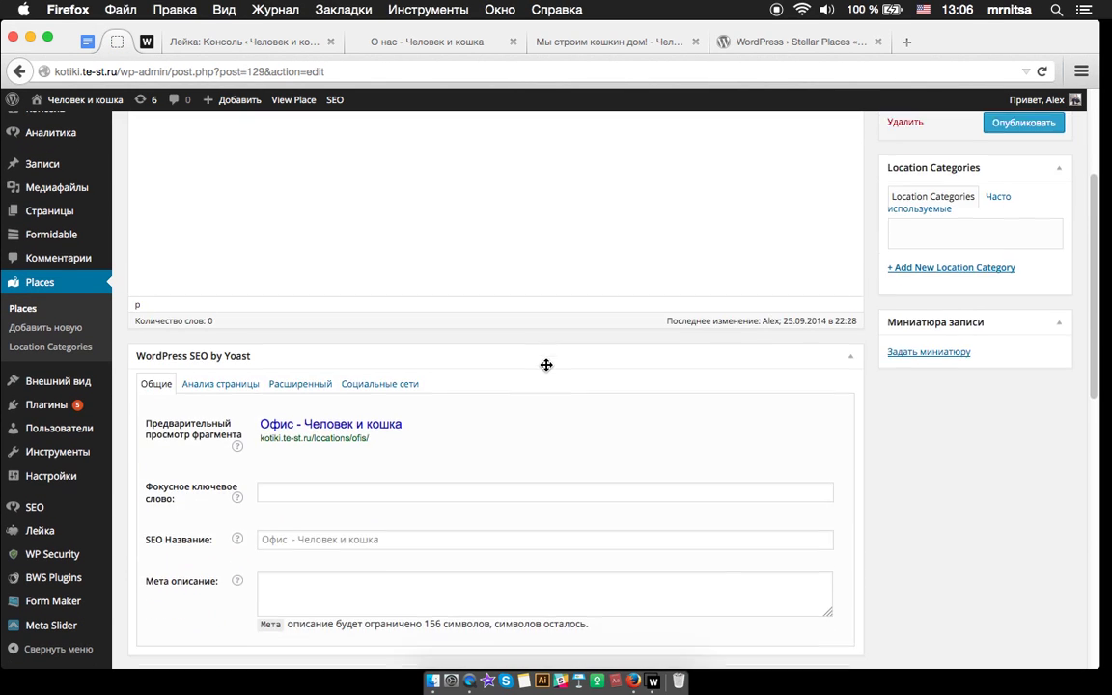
scroll(547, 364, down, 10)
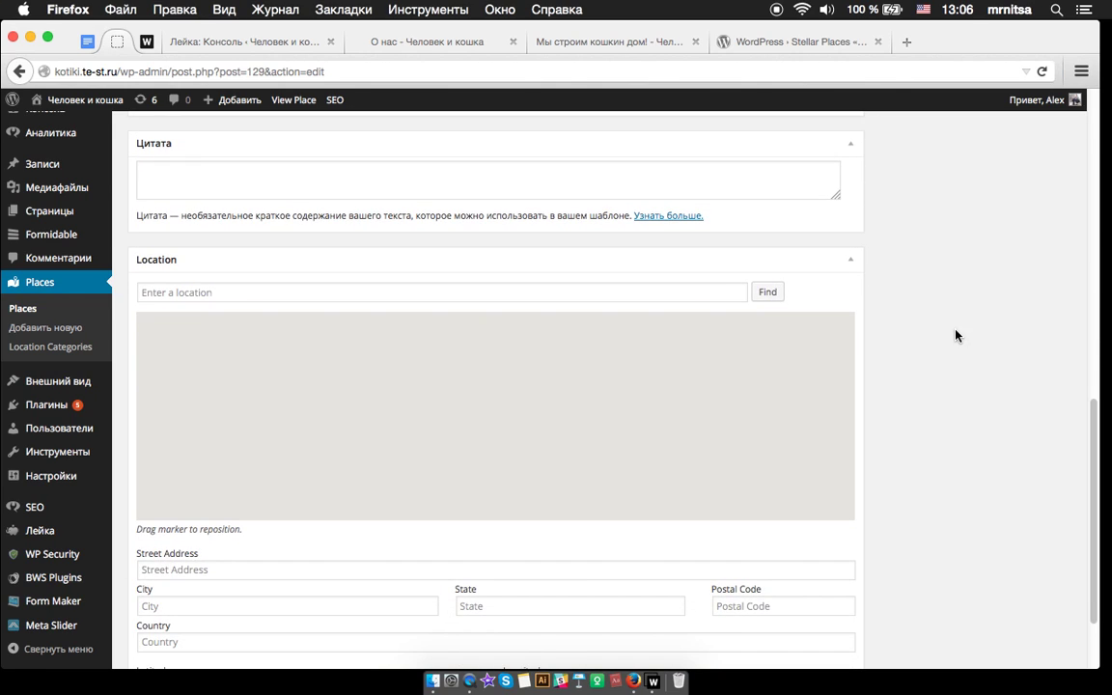
click(262, 292)
text(Mo)
key(BackSpace)
key(BackSpace)
key(ctrl+space)
text(Мо)
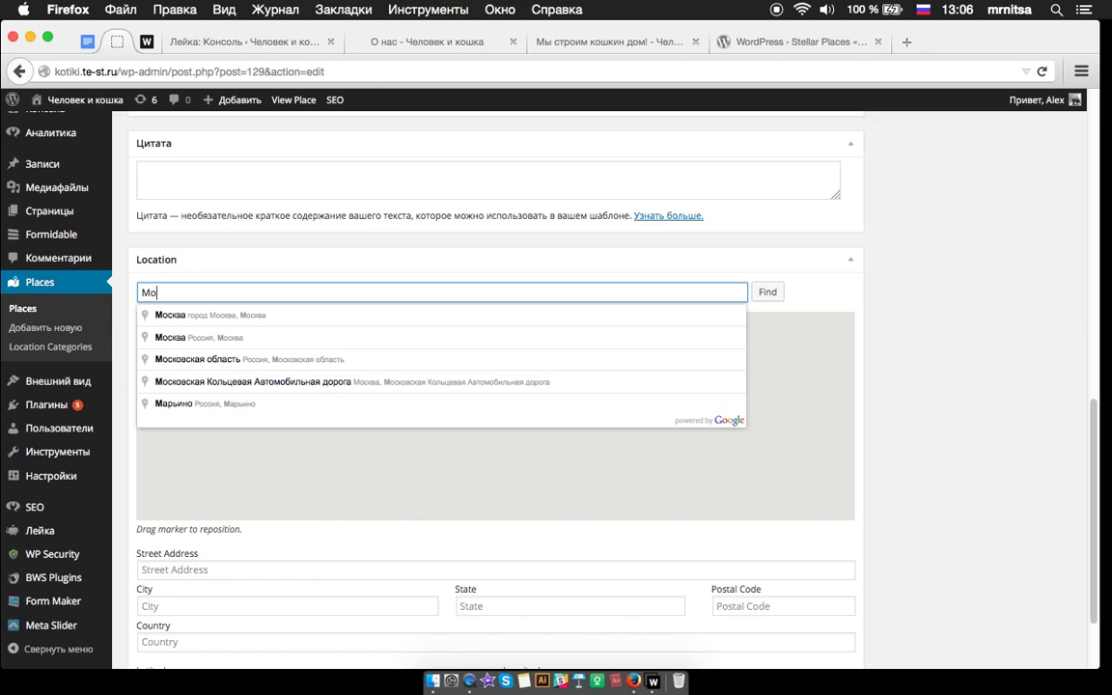
key(Down)
key(Return)
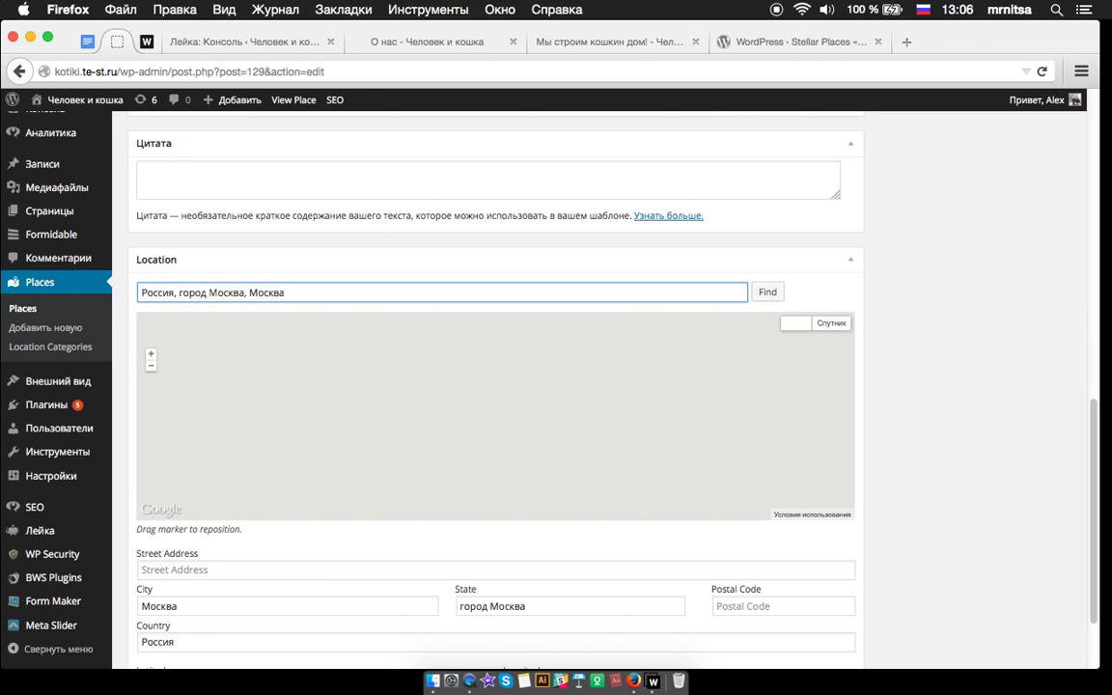
scroll(918, 478, down, 3)
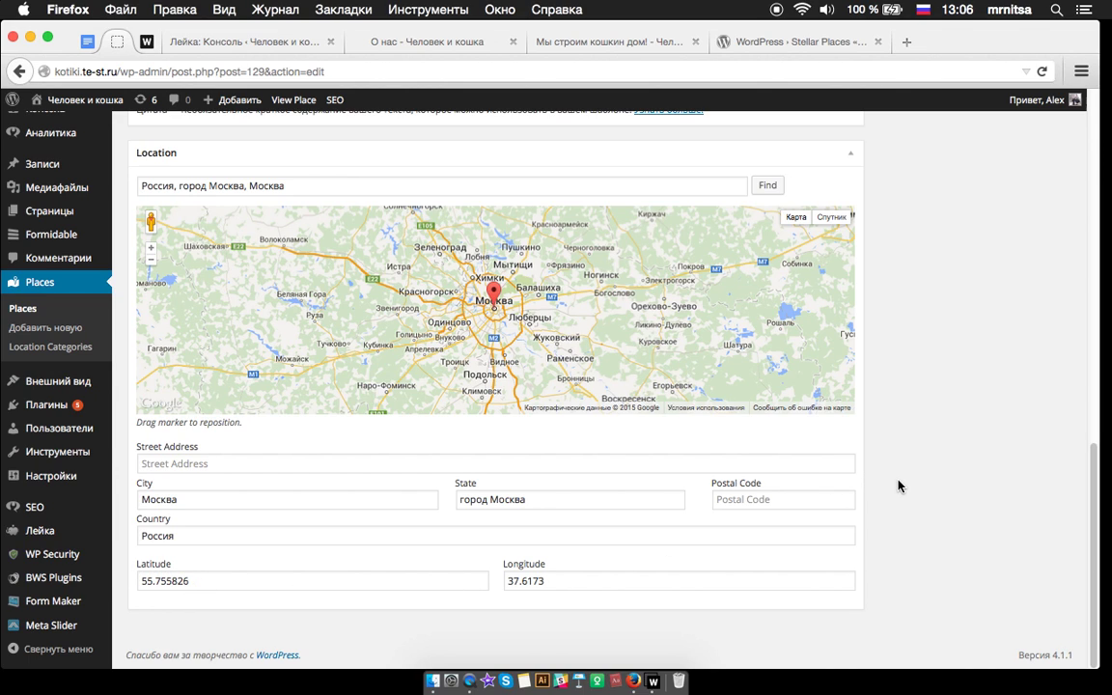
View the Офис place page on the site to see how its map is displayed
scroll(939, 454, up, 4)
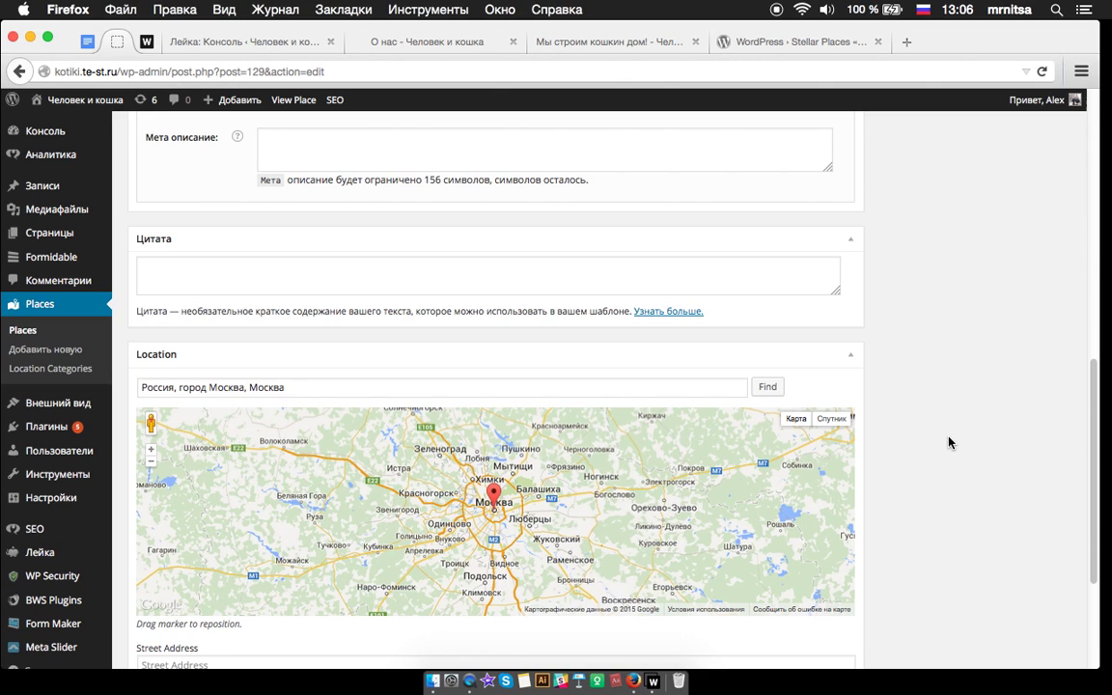
scroll(949, 442, up, 1)
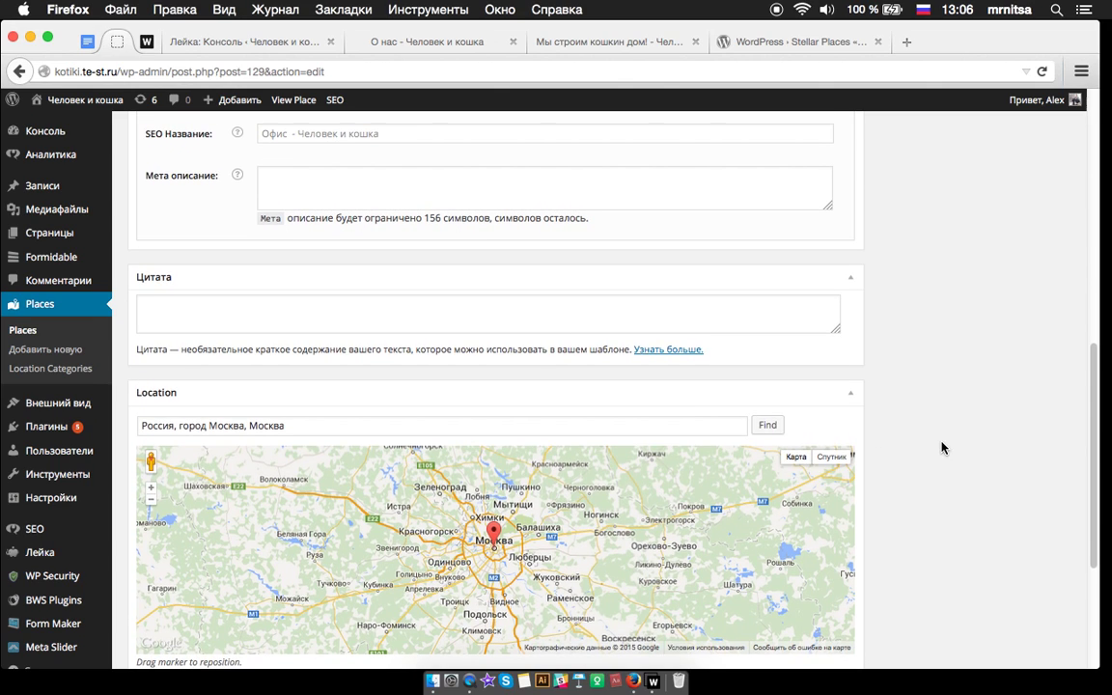
scroll(942, 447, up, 6)
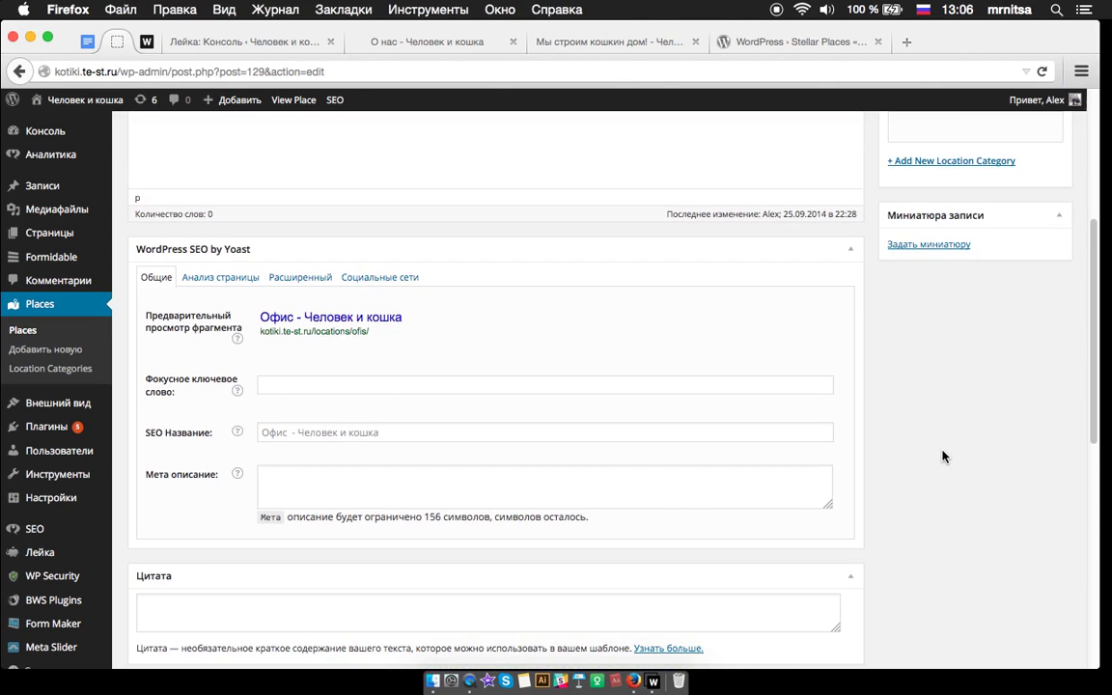
scroll(944, 456, up, 6)
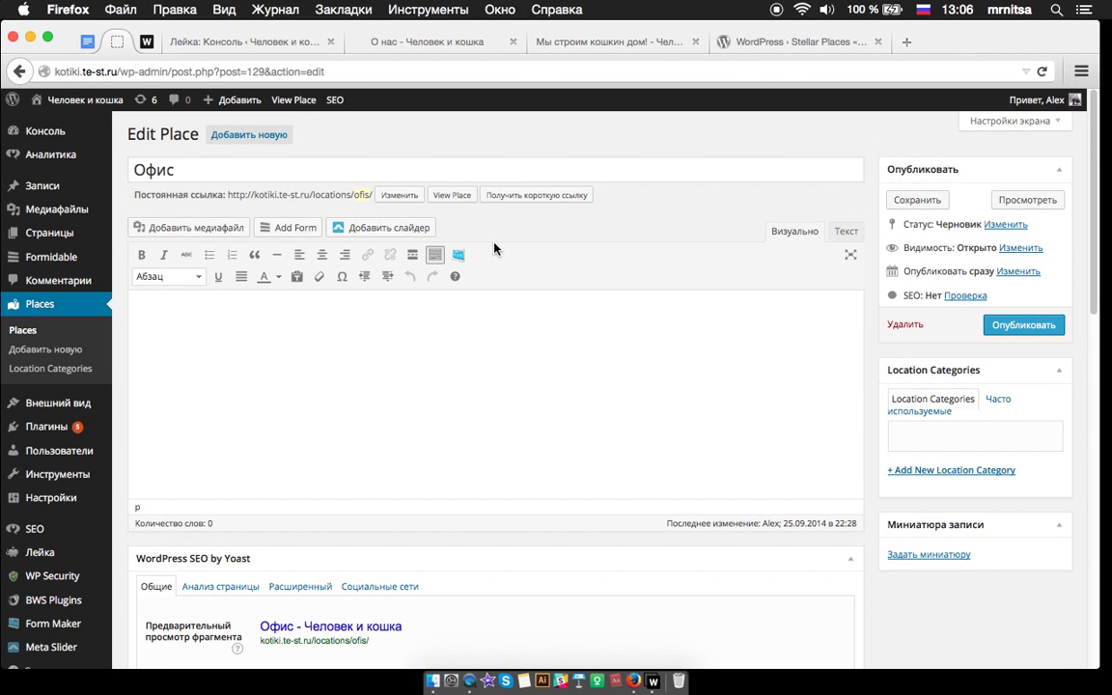
click(453, 196)
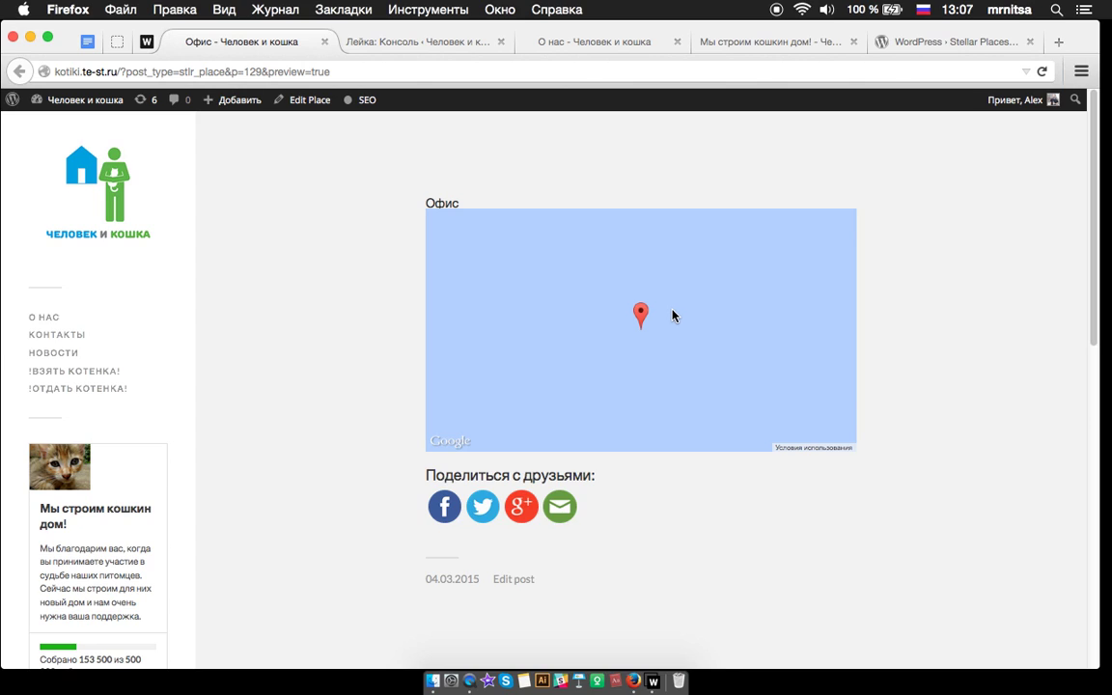
Open an empty browser tab and check the Stellar Places entry in the document of plugin links
click(1059, 41)
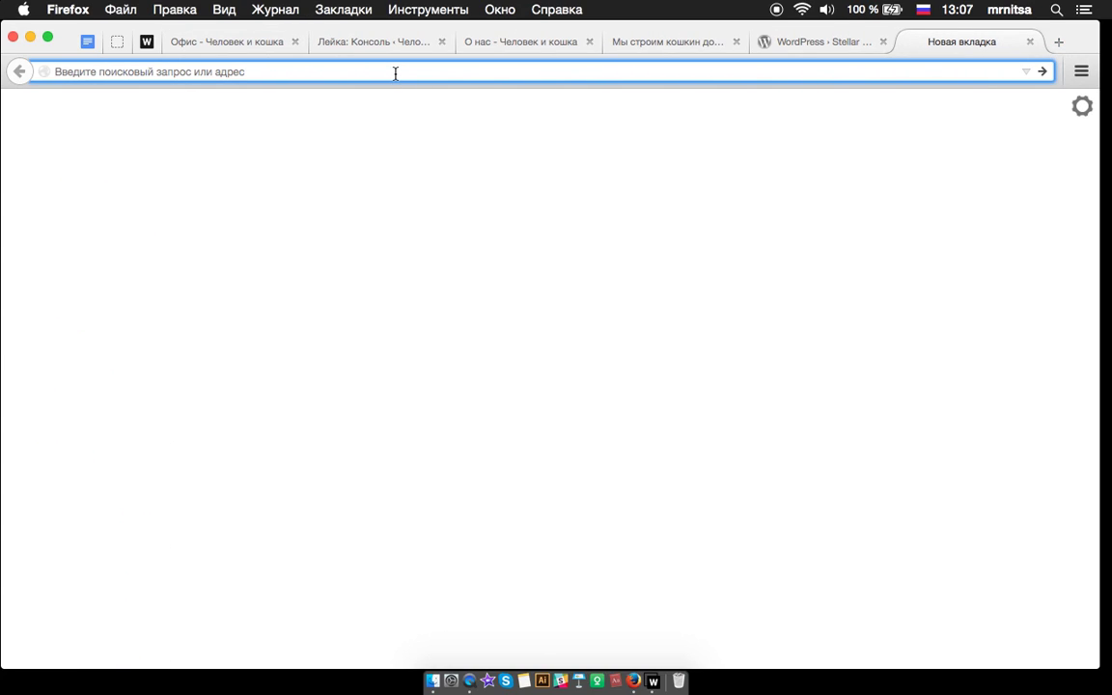
click(549, 42)
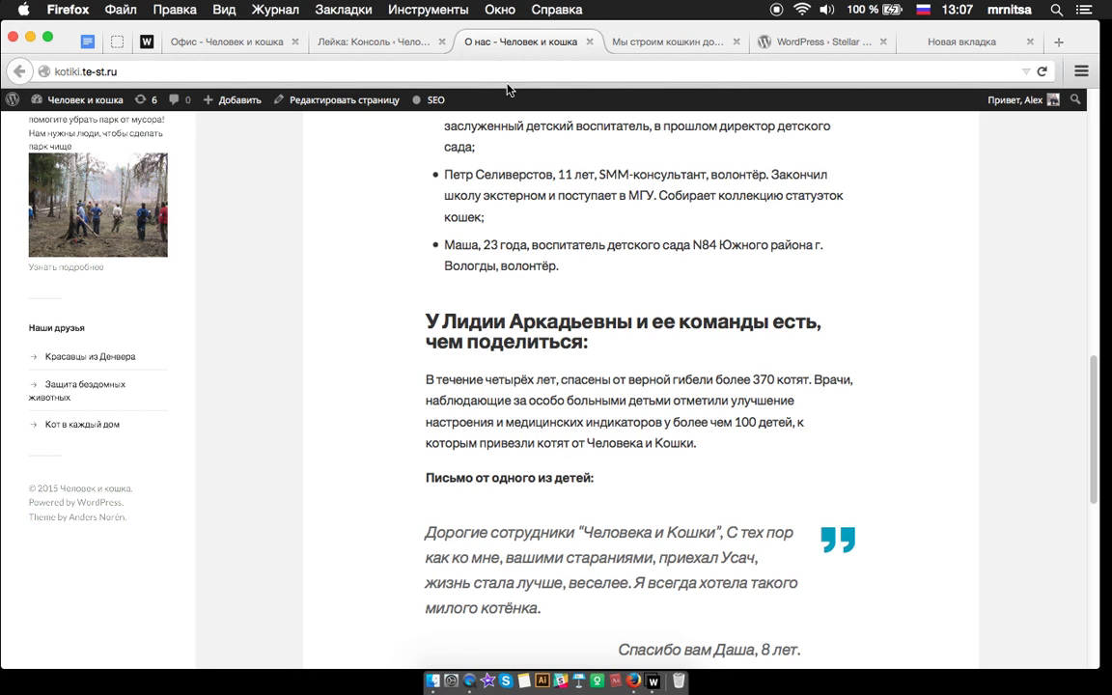
click(87, 42)
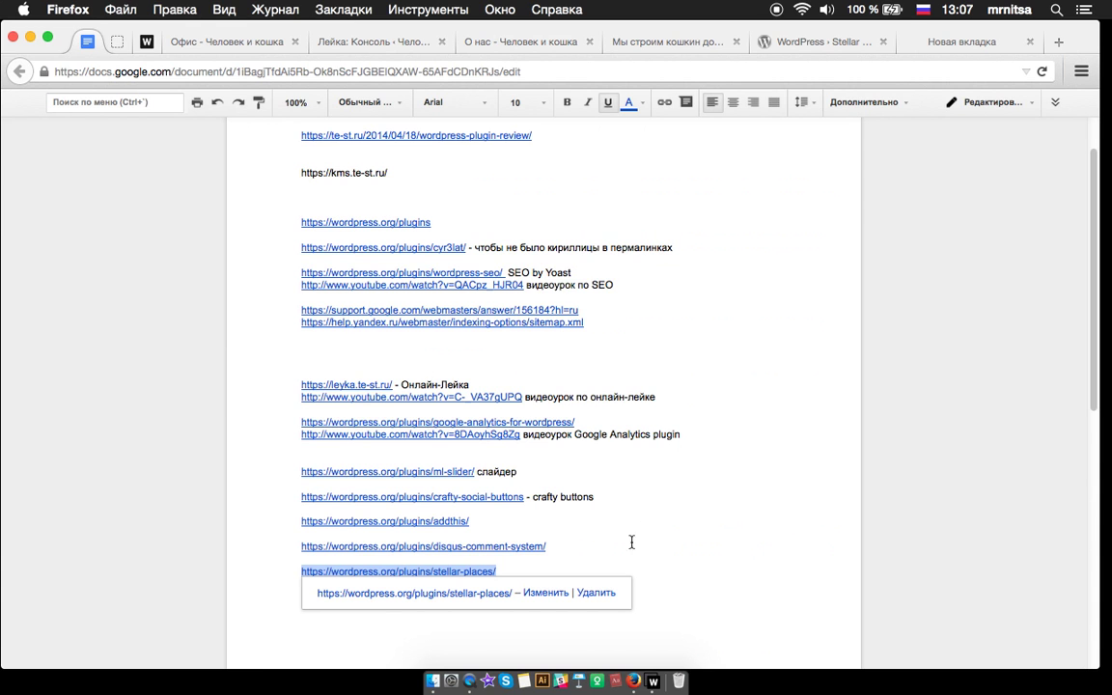
click(600, 546)
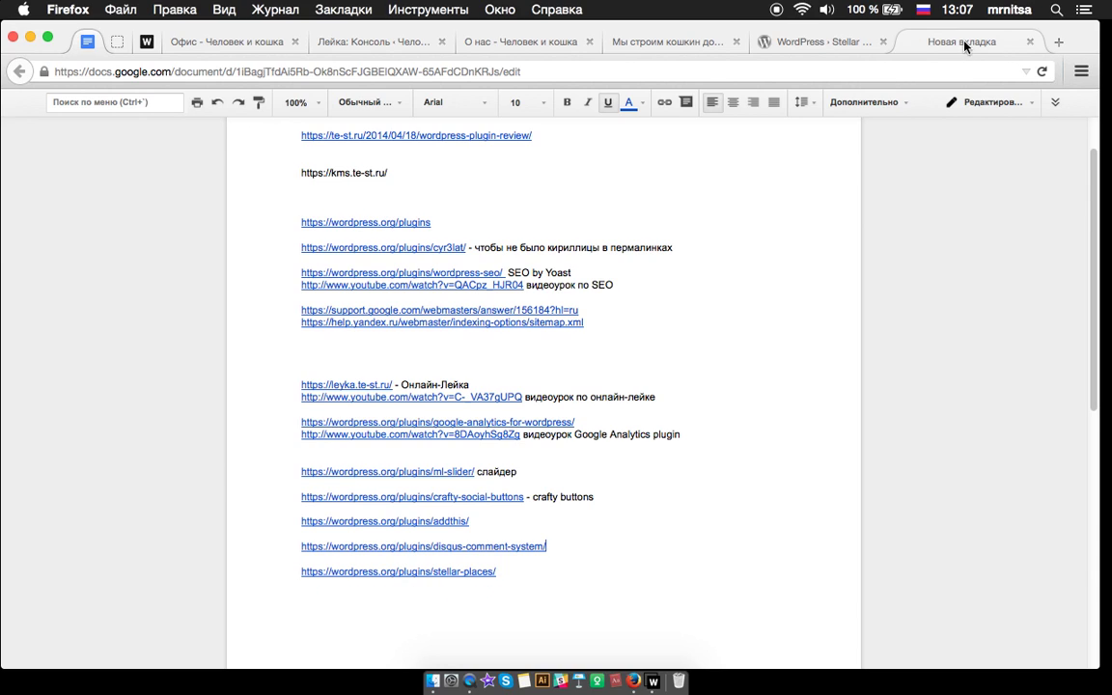
Search Google for "stellar places" in the empty browser tab
click(927, 41)
text(ыеу)
key(BackSpace)
key(BackSpace)
key(BackSpace)
key(ctrl+space)
text(sltel)
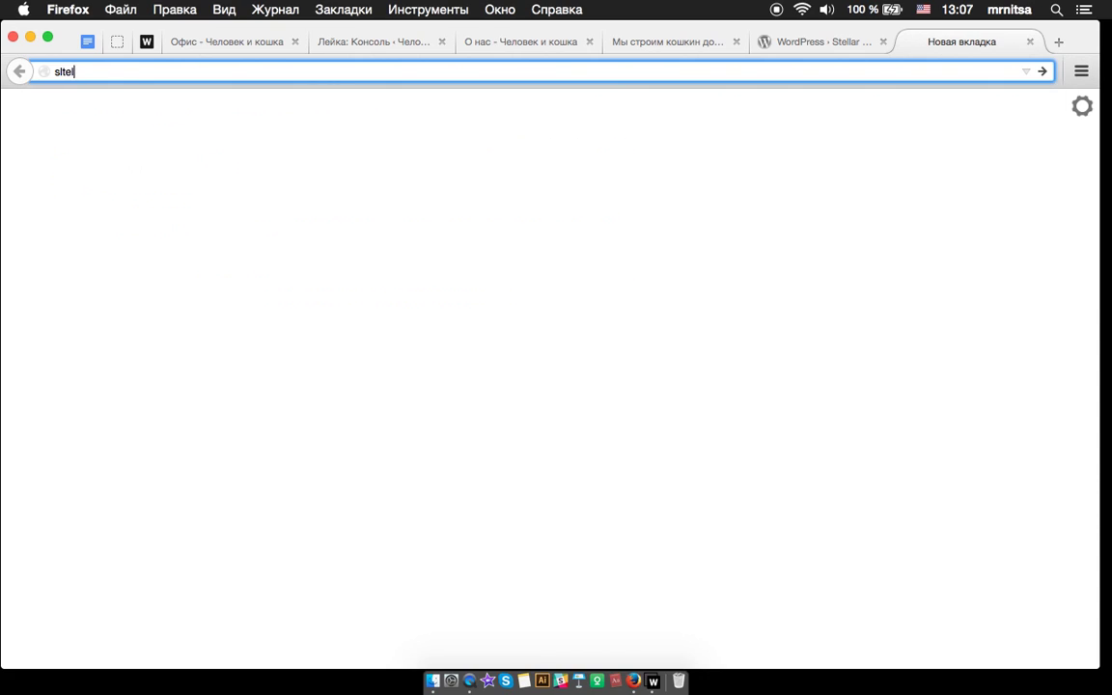
text(lar places)
key(Return)
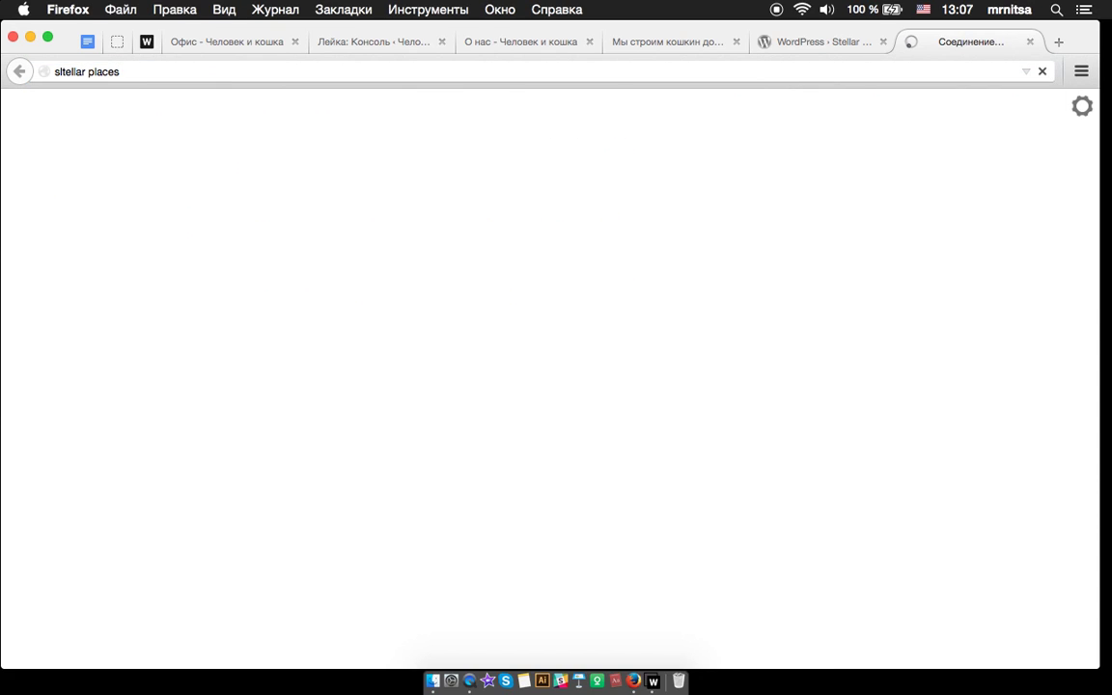
click(115, 112)
key(BackSpace)
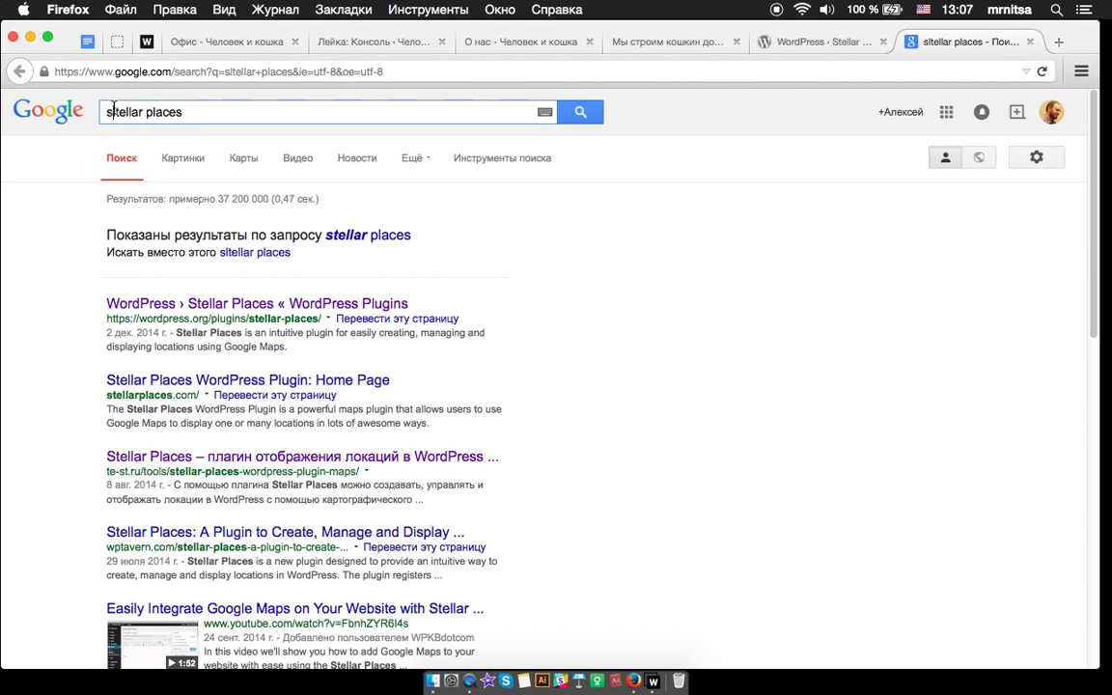
key(Return)
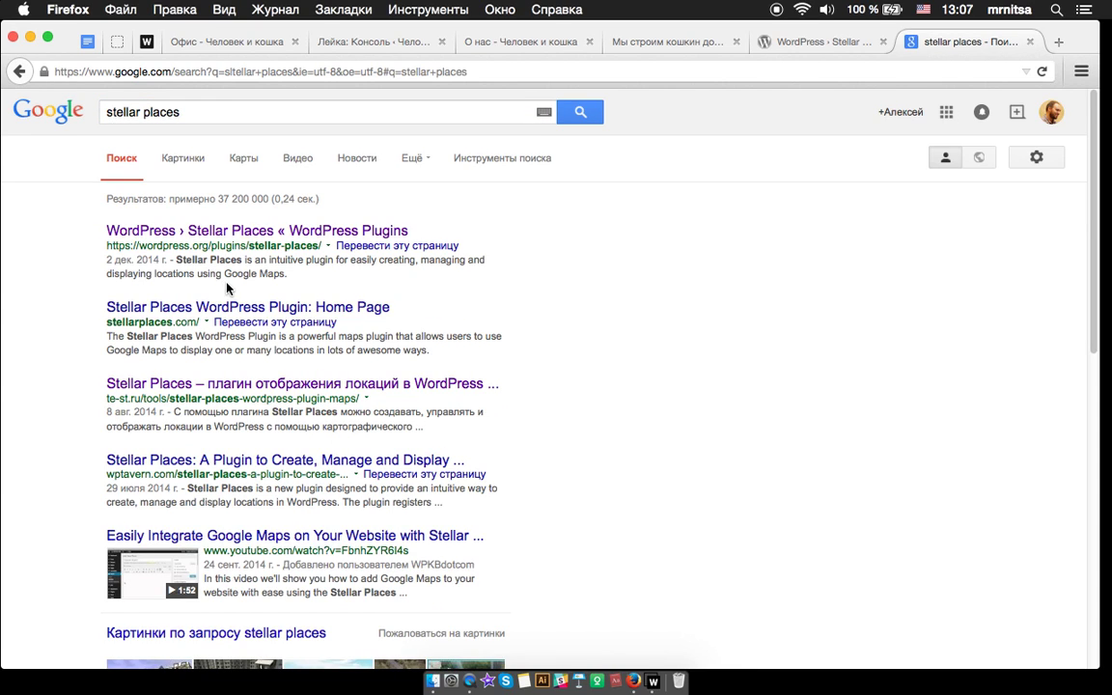
Open the te-st.ru article on Stellar Places and look through its location entry instructions
click(217, 348)
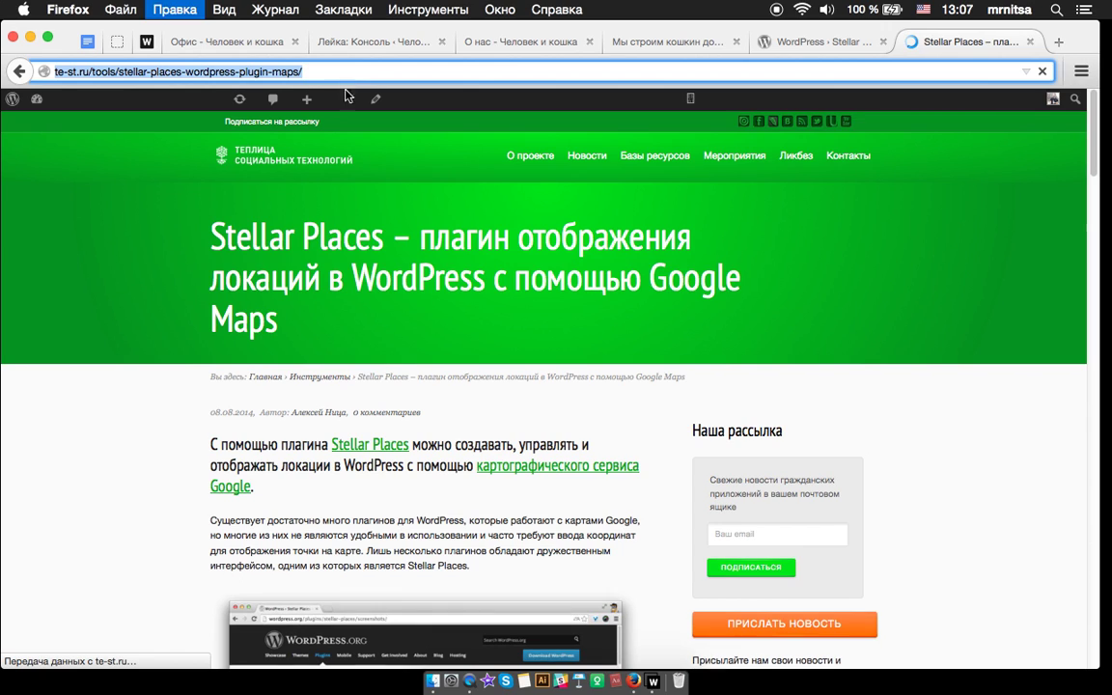
scroll(592, 442, down, 3)
scroll(591, 442, down, 8)
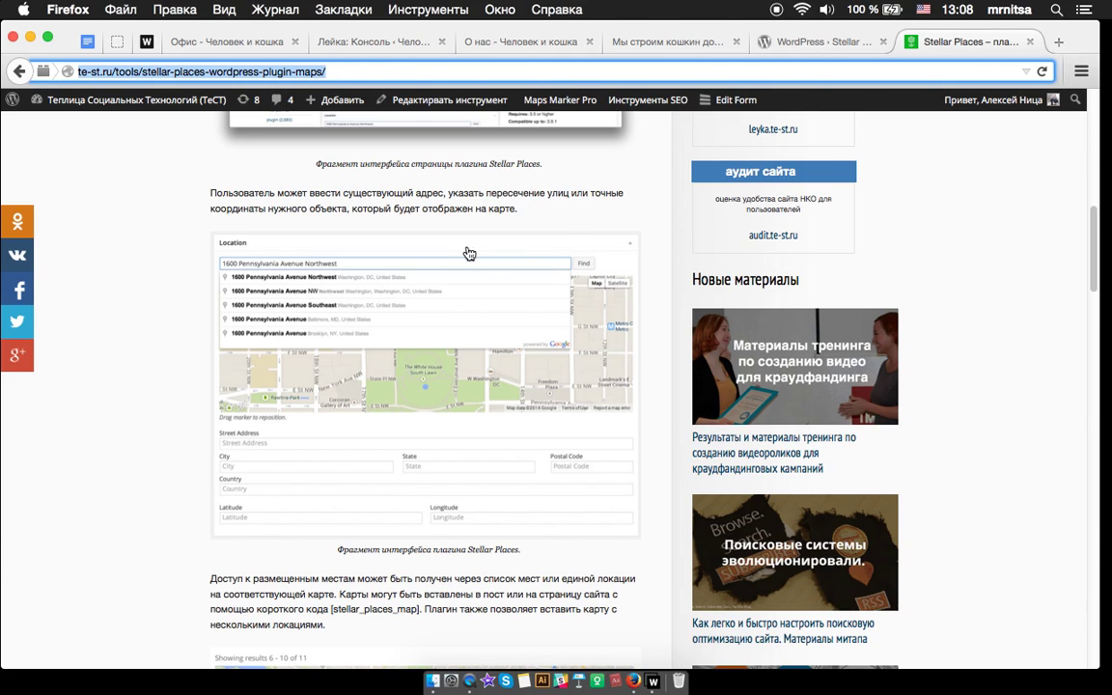
click(147, 42)
click(845, 639)
text(http://te-st.ru/tools/stellar-places-wordpress-plugin-maps/)
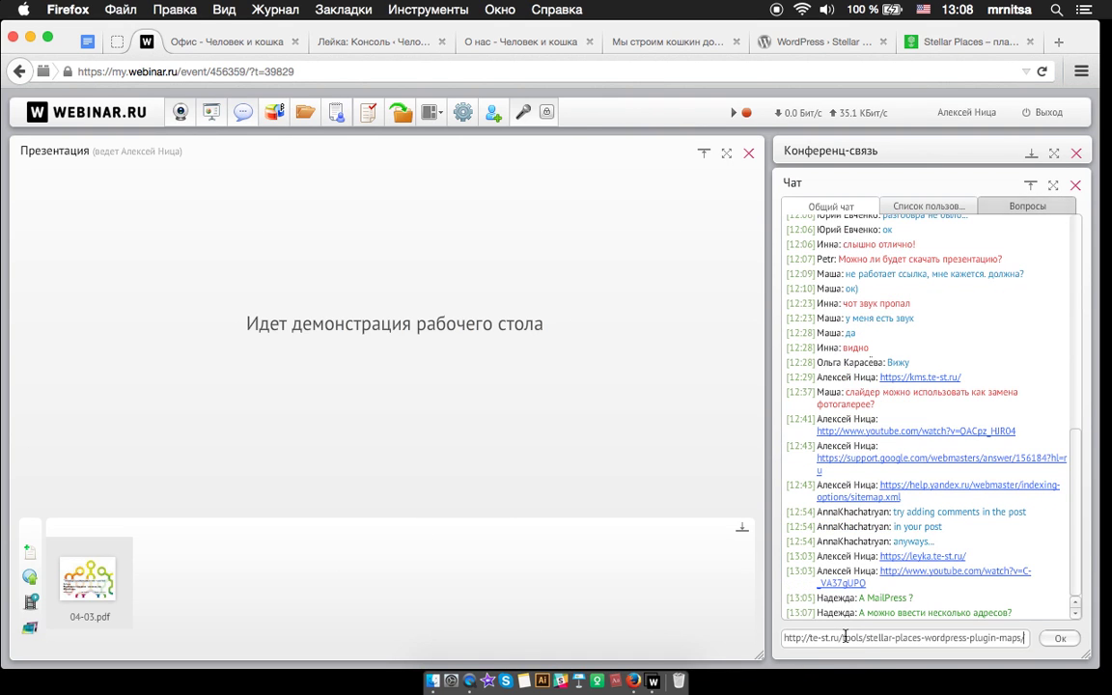
key(Return)
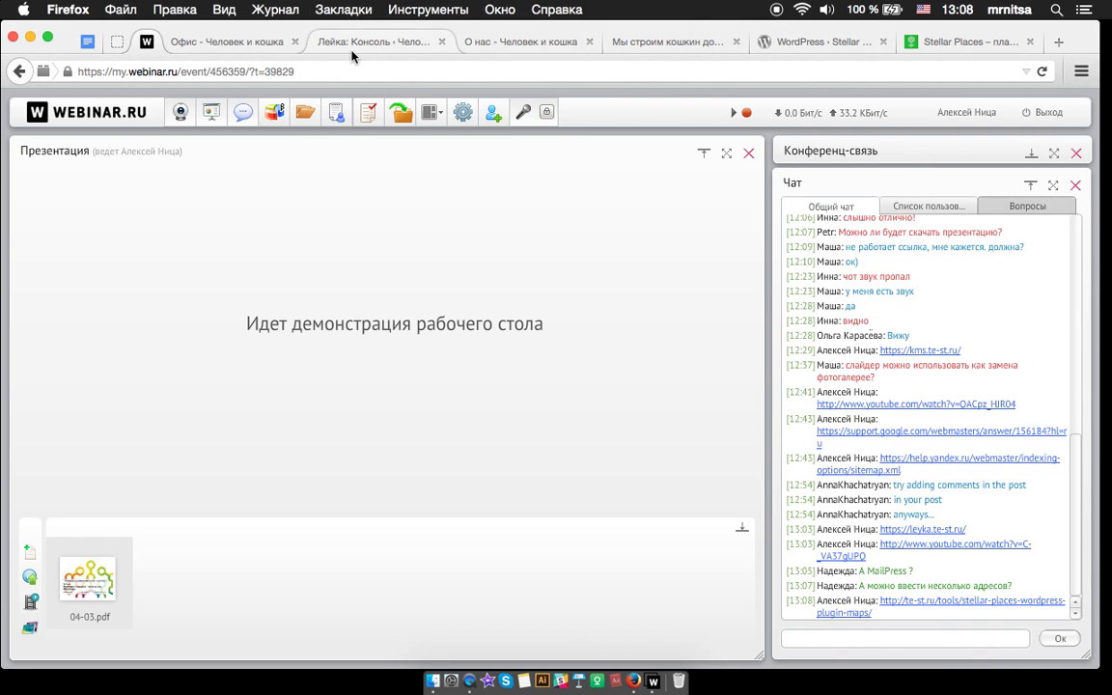
Close the browser tabs with the О нас page, the кошкин дом campaign, the Stellar Places plugin page and the te-st.ru article
click(538, 44)
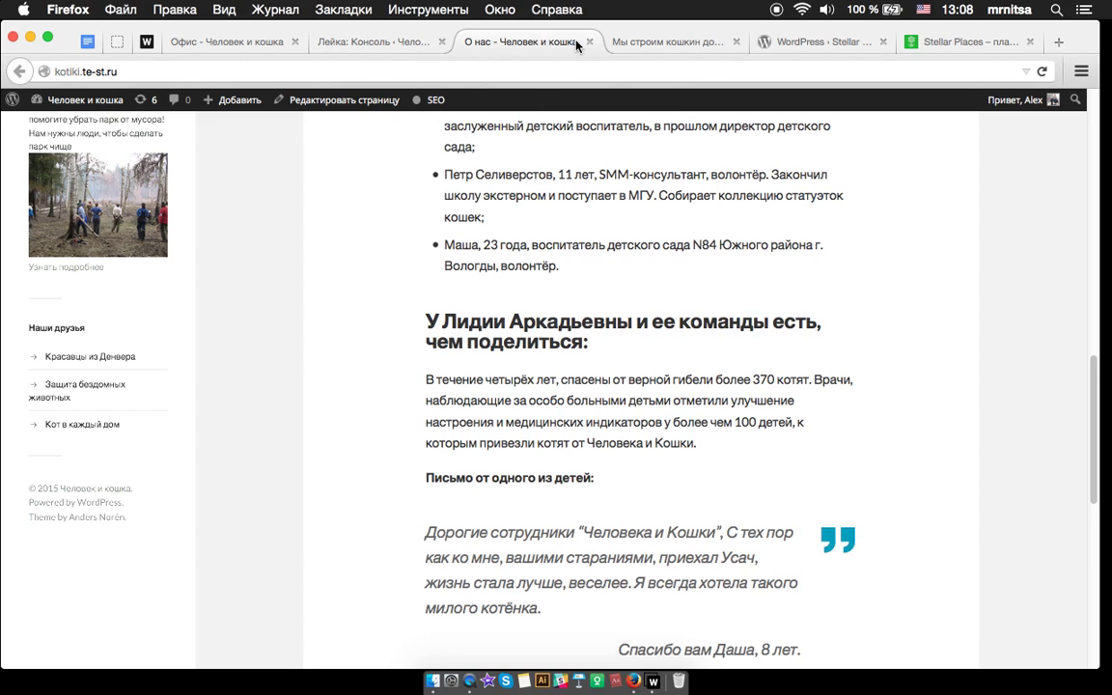
click(590, 41)
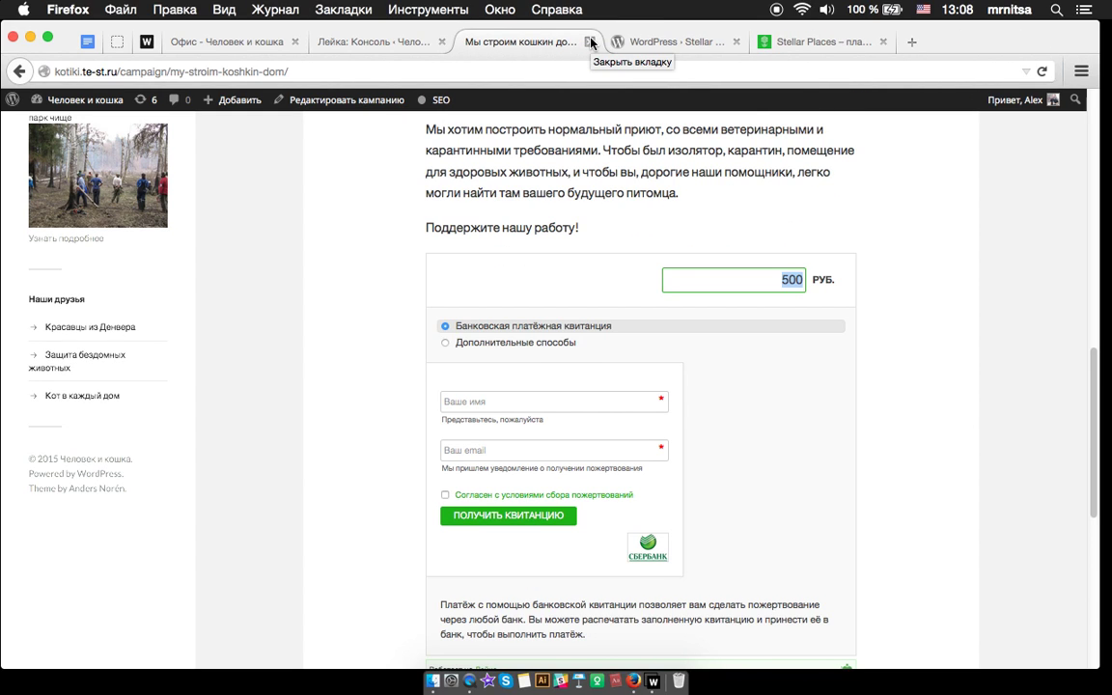
click(589, 41)
click(590, 41)
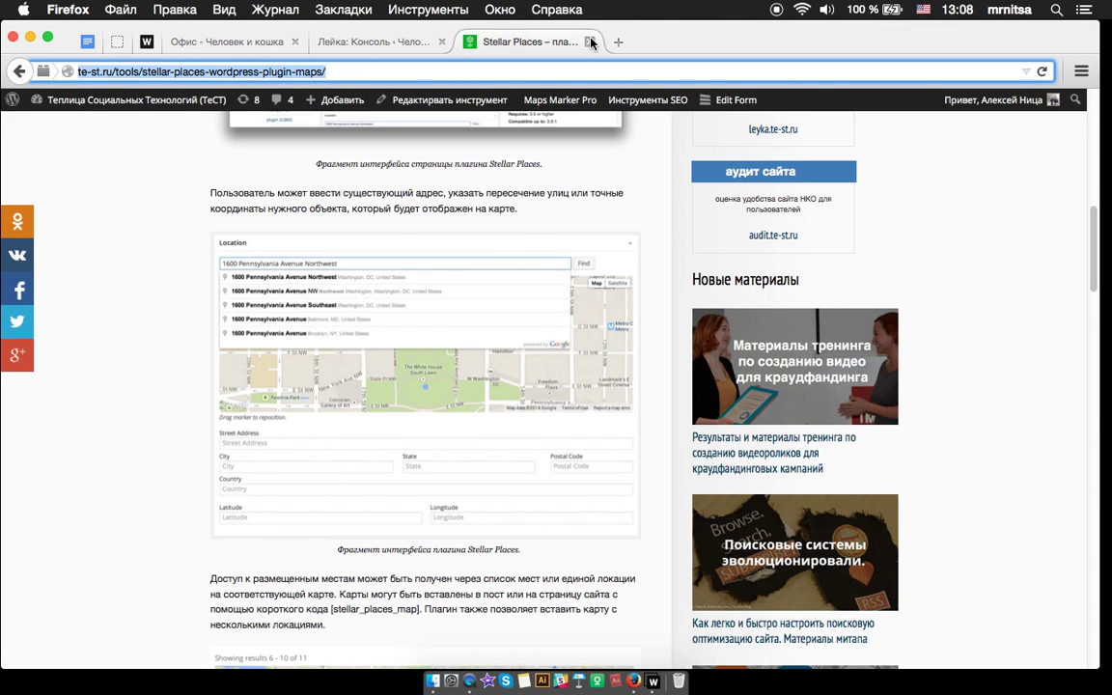
click(579, 42)
Look over the document of plugin links and the Лейка console among the open tabs
click(87, 41)
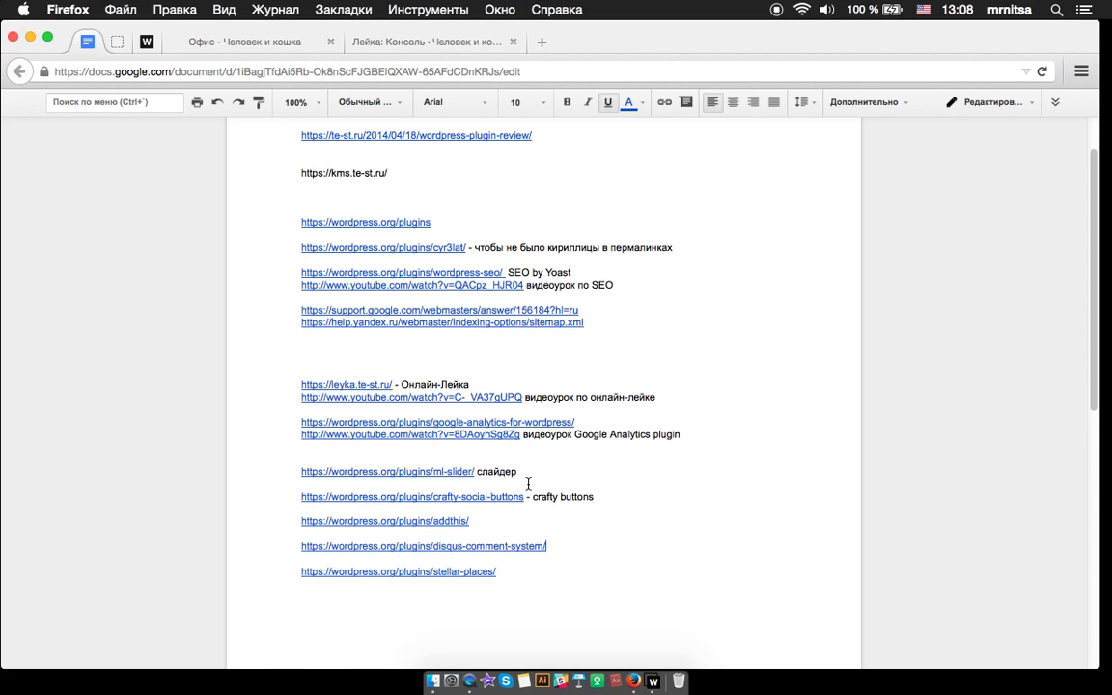
click(539, 42)
click(409, 43)
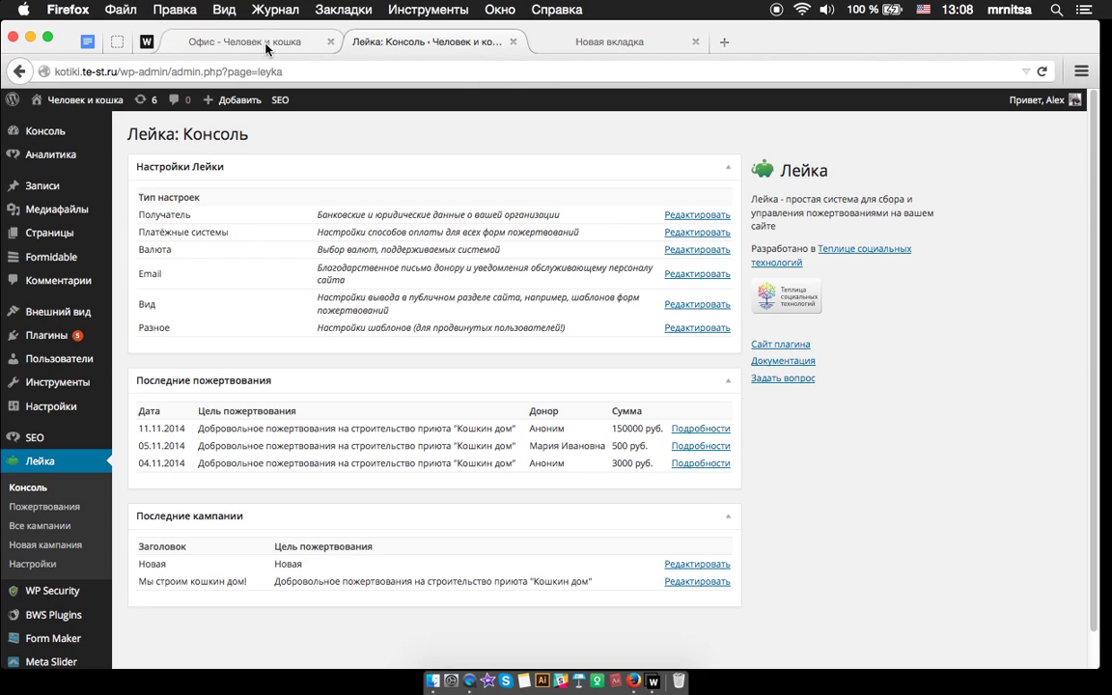
click(88, 41)
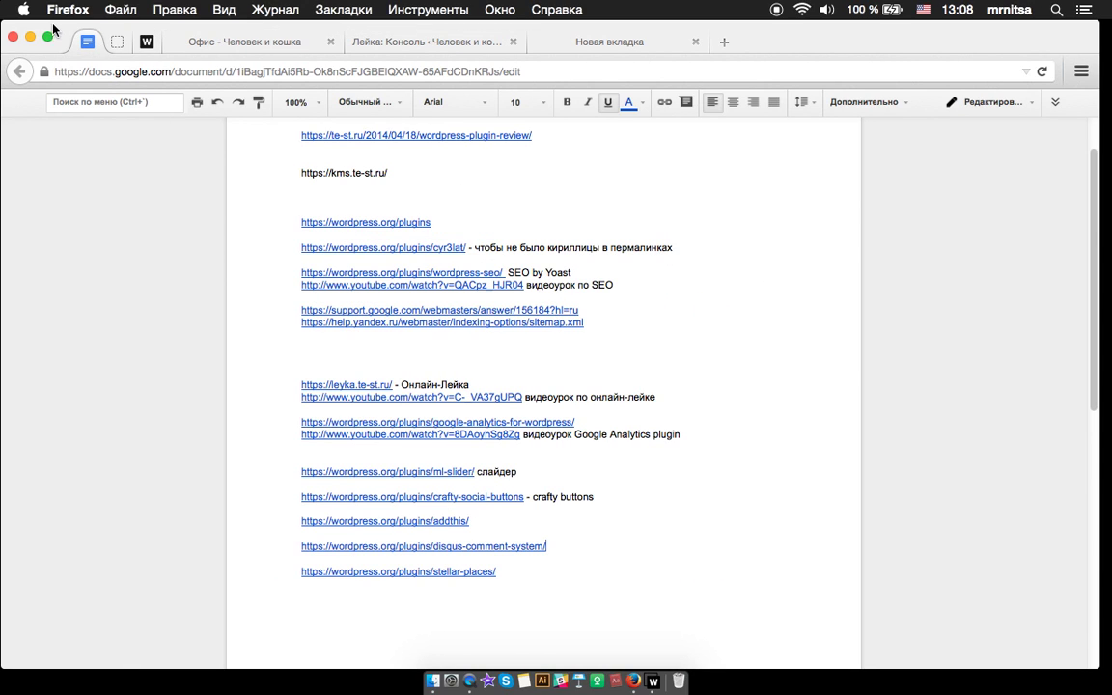
Search for MailPress among new plugins in the site's admin
click(116, 44)
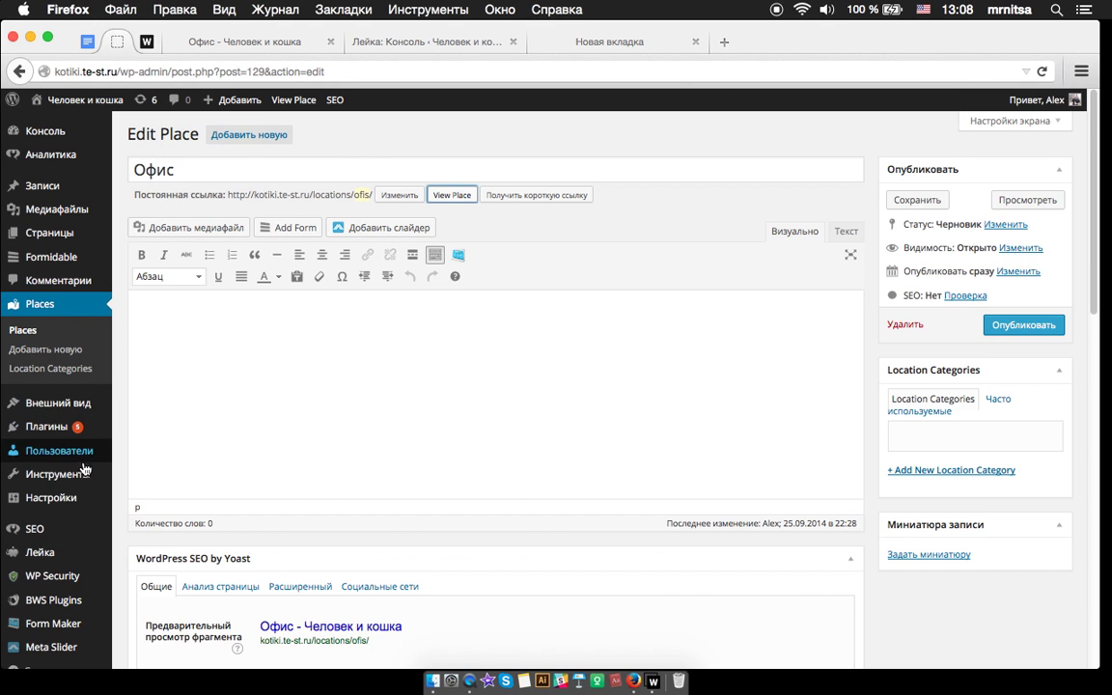
mouse_move(58, 426)
click(174, 448)
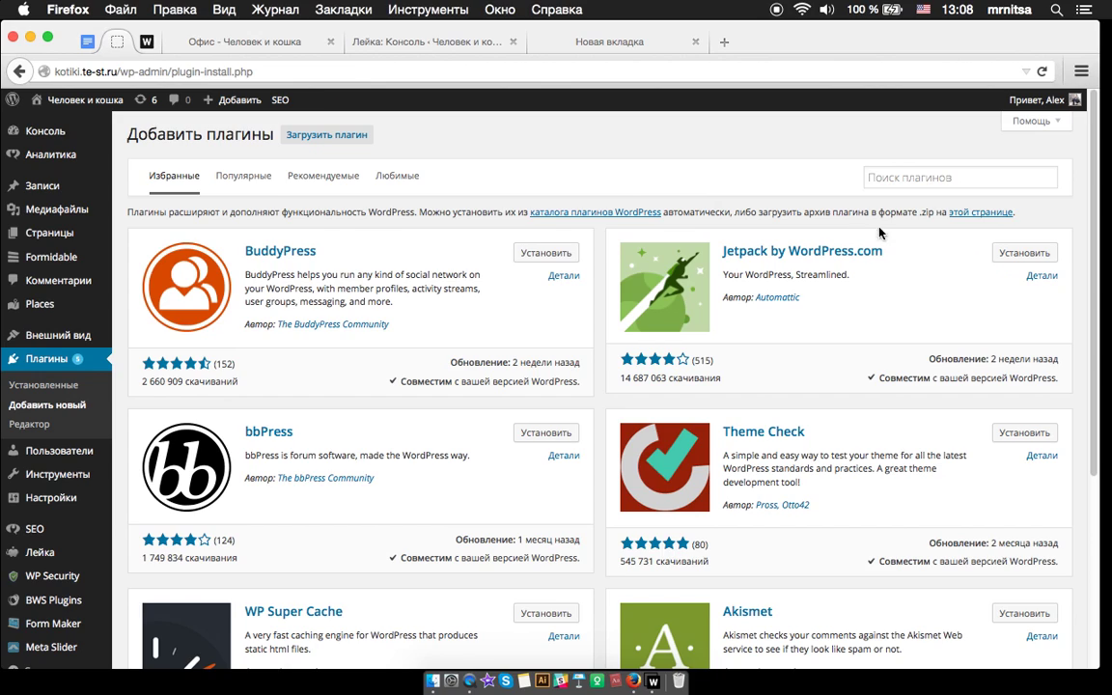
click(932, 179)
text(Ma)
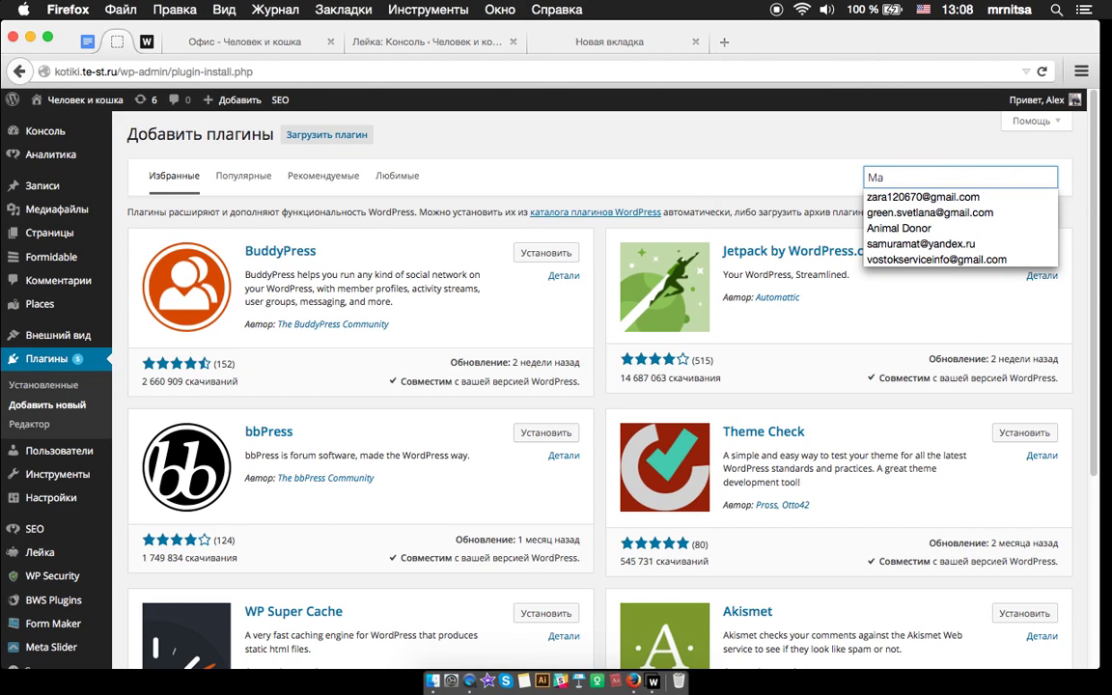
text(ilPress)
key(Return)
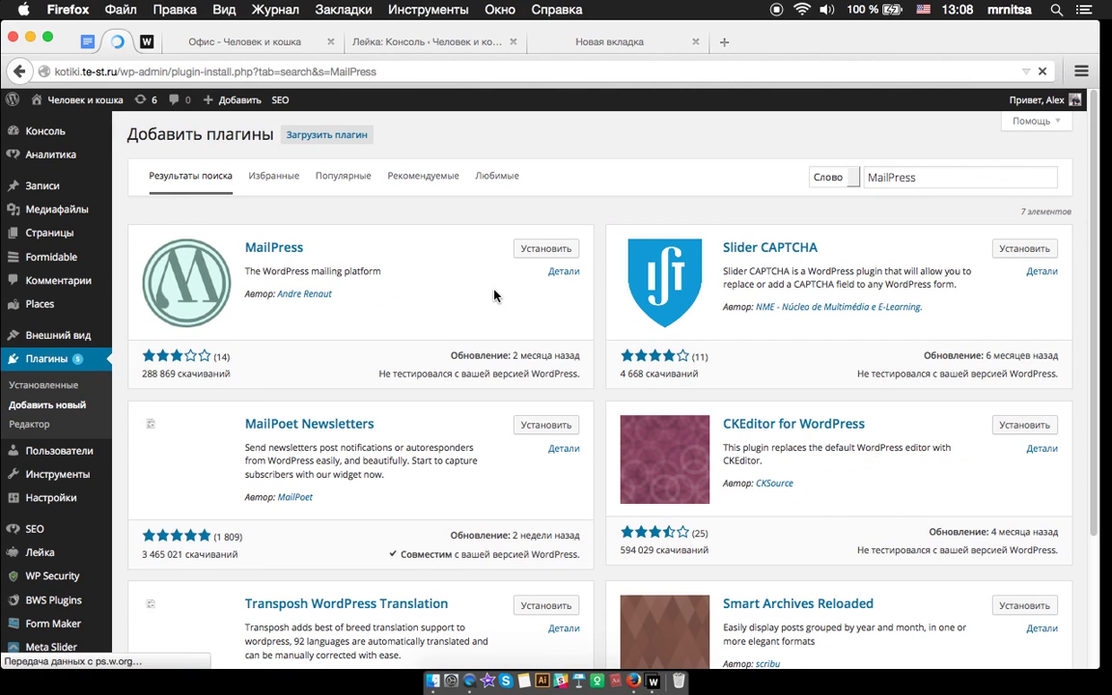
Install the MailPress plugin on the site and activate it
click(555, 250)
click(622, 340)
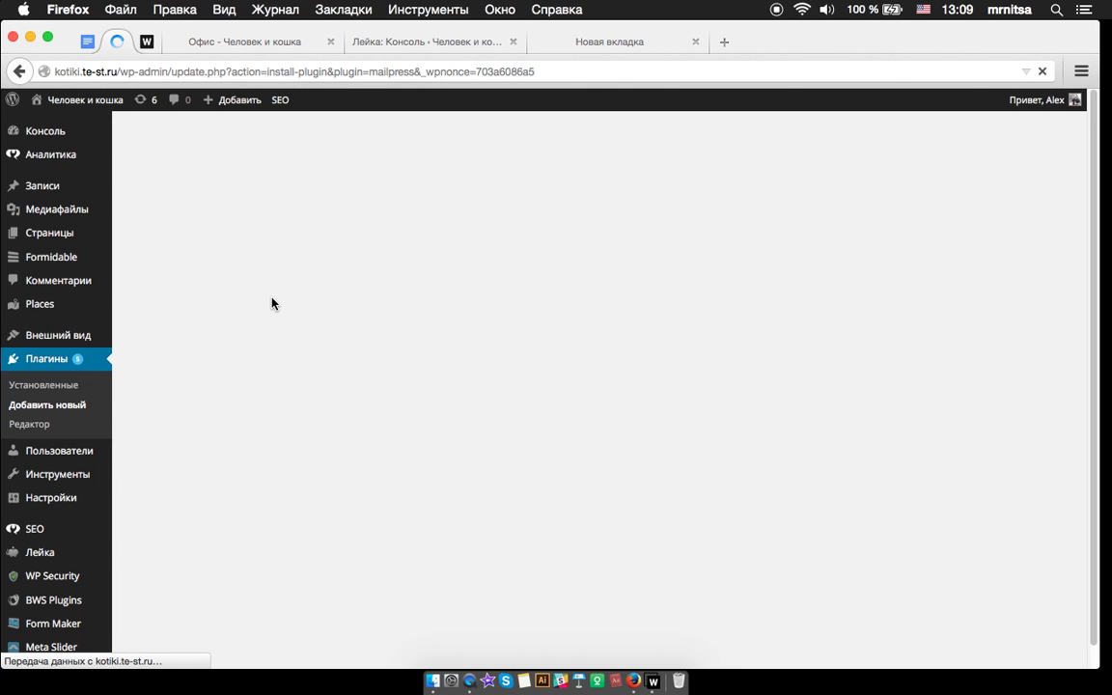
click(214, 255)
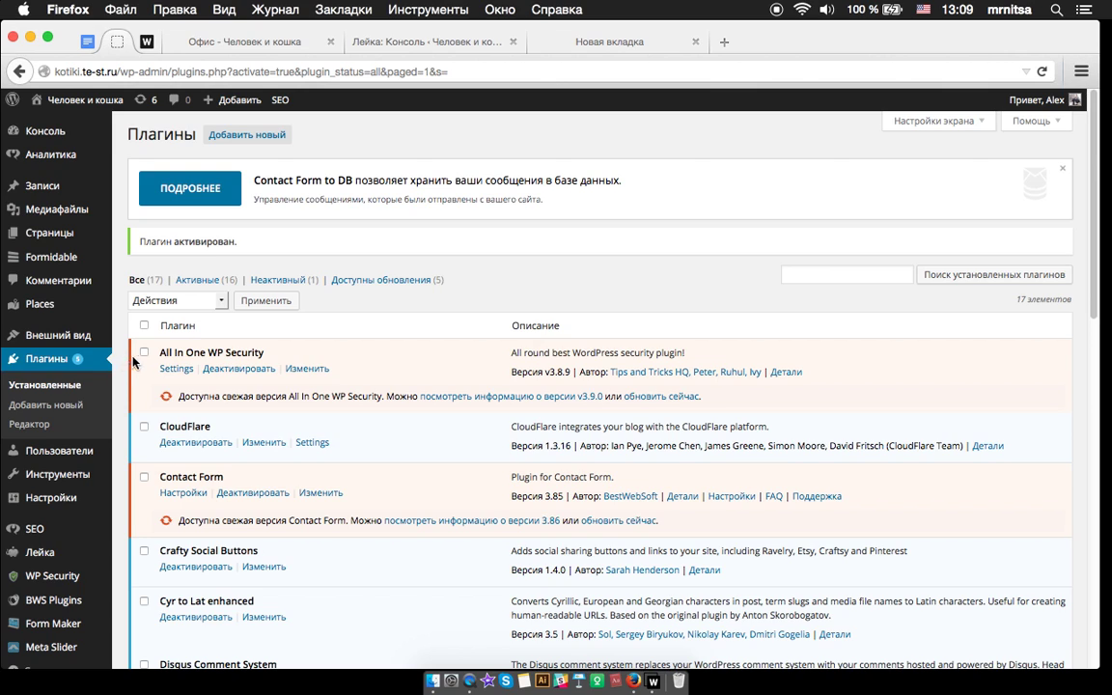
Go to the site's admin console and open the list of all MailPress mails
scroll(106, 444, down, 2)
mouse_move(103, 508)
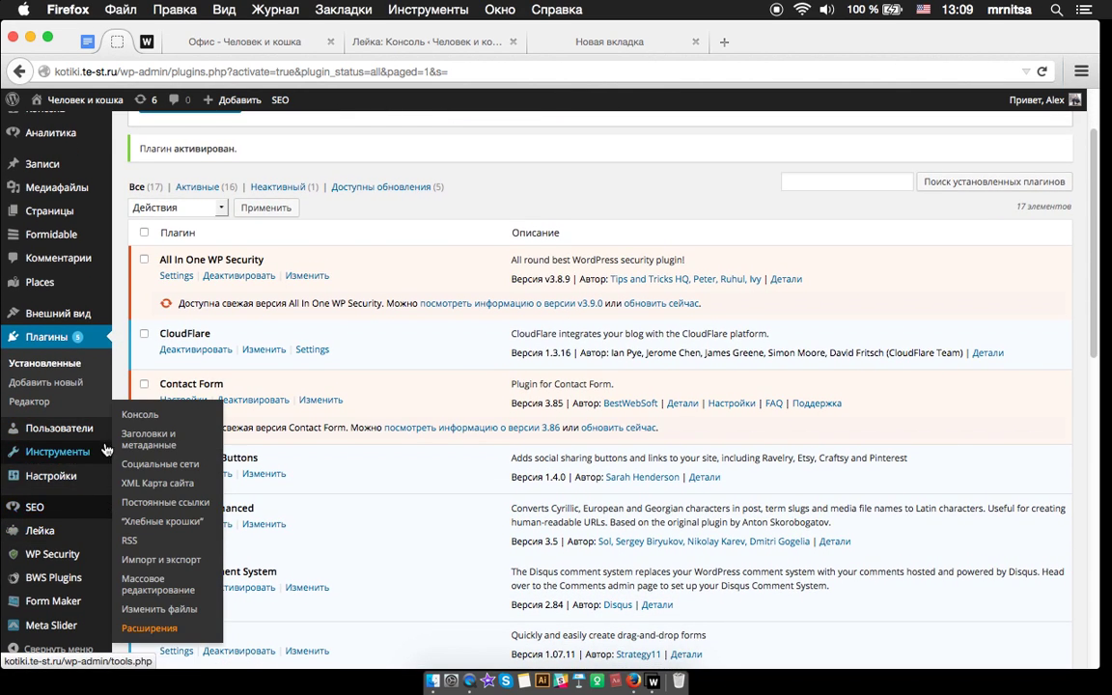
scroll(76, 169, up, 3)
click(43, 126)
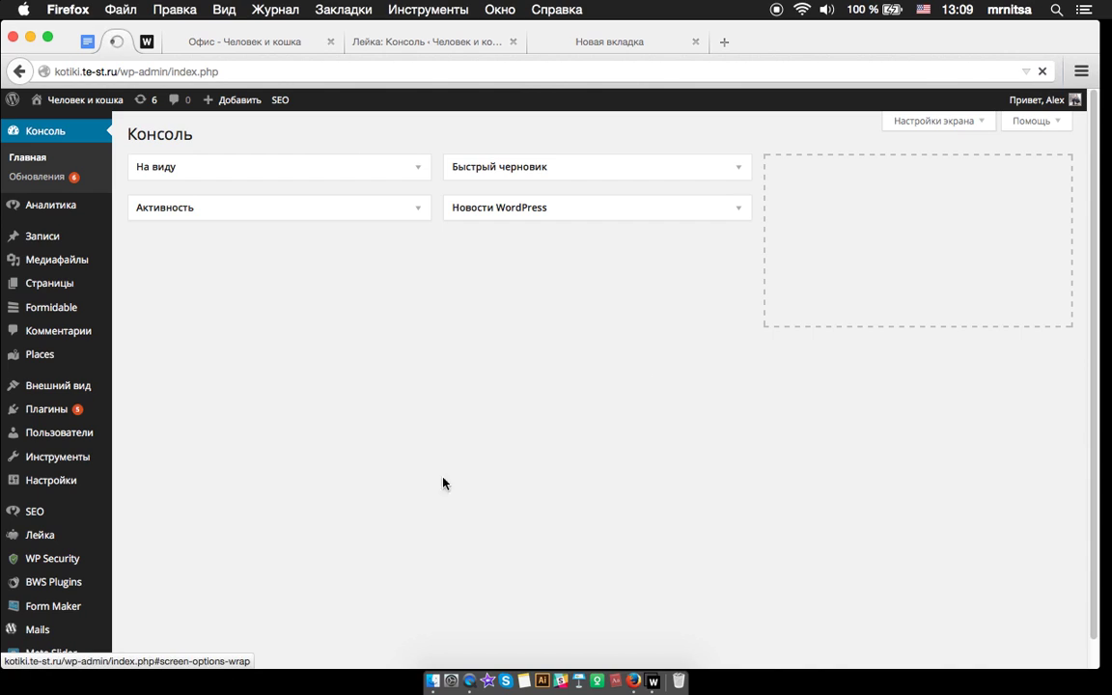
scroll(106, 483, down, 1)
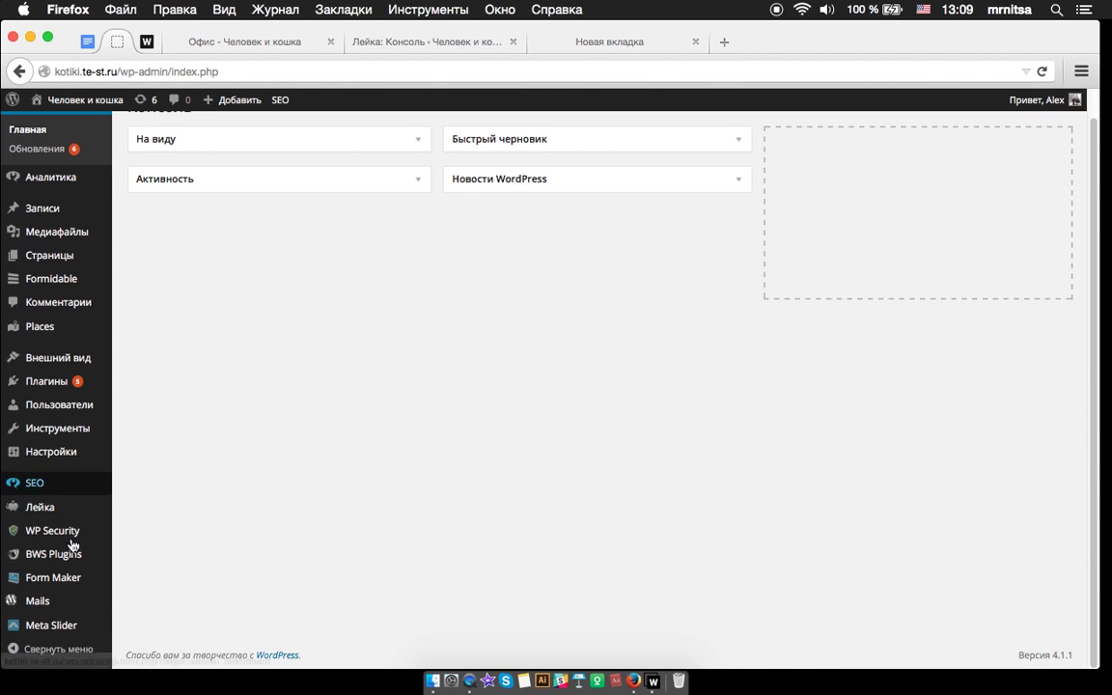
mouse_move(31, 610)
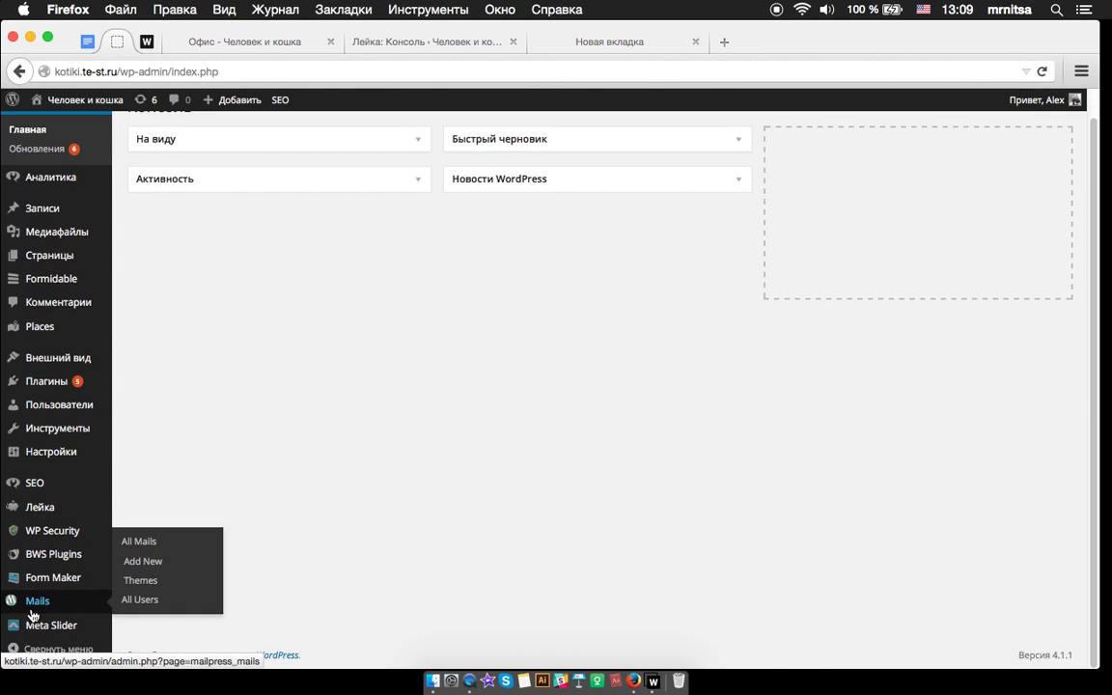
click(151, 546)
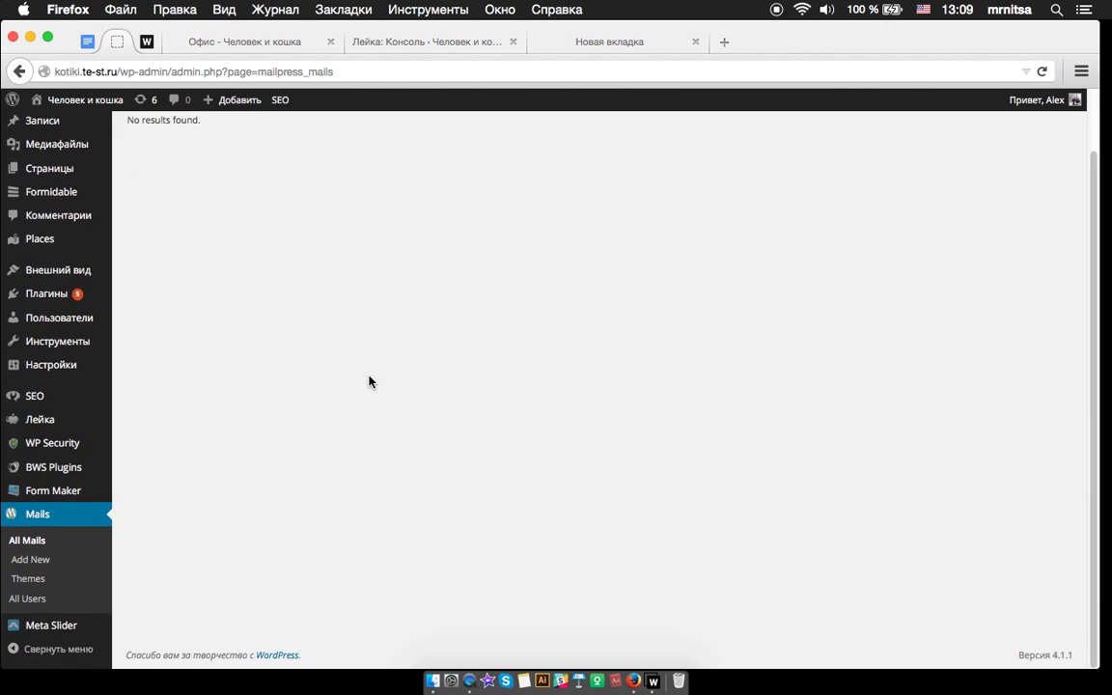
Start a new mail and examine its single-recipient e-mail field and the subscriber groups offered as recipients
click(228, 132)
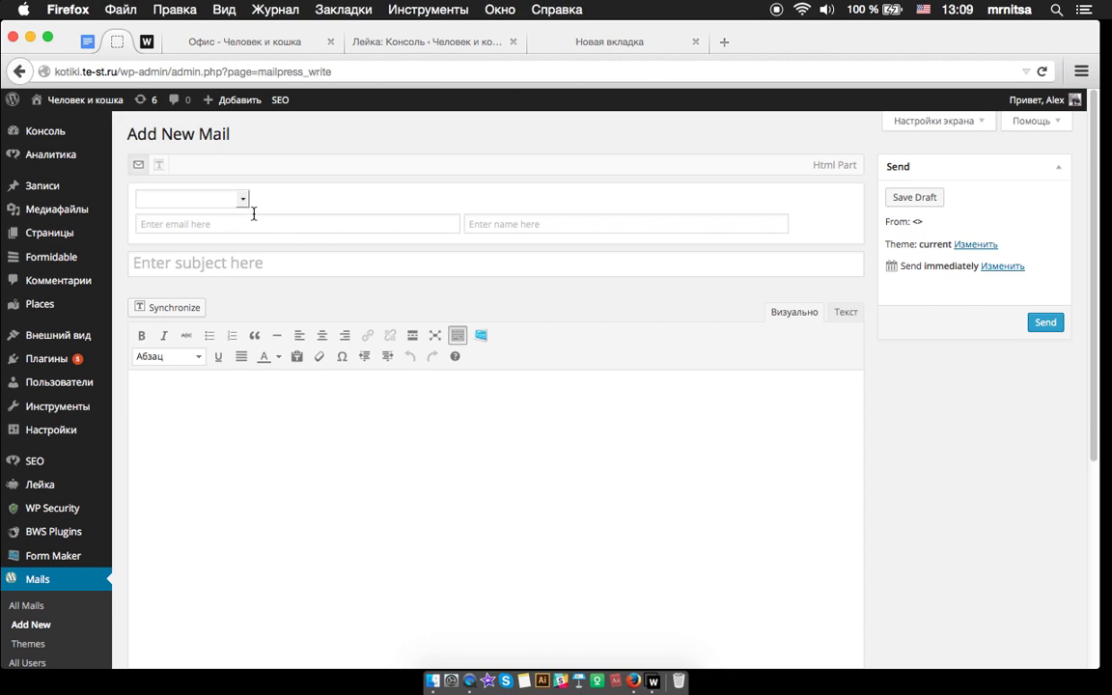
click(140, 224)
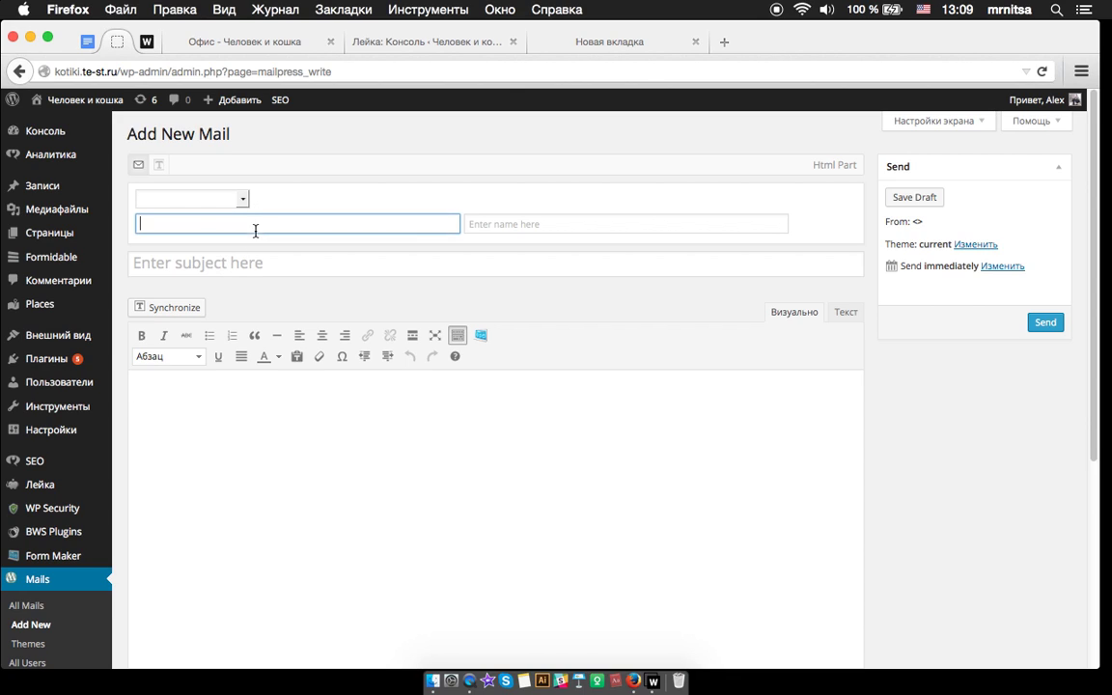
click(142, 223)
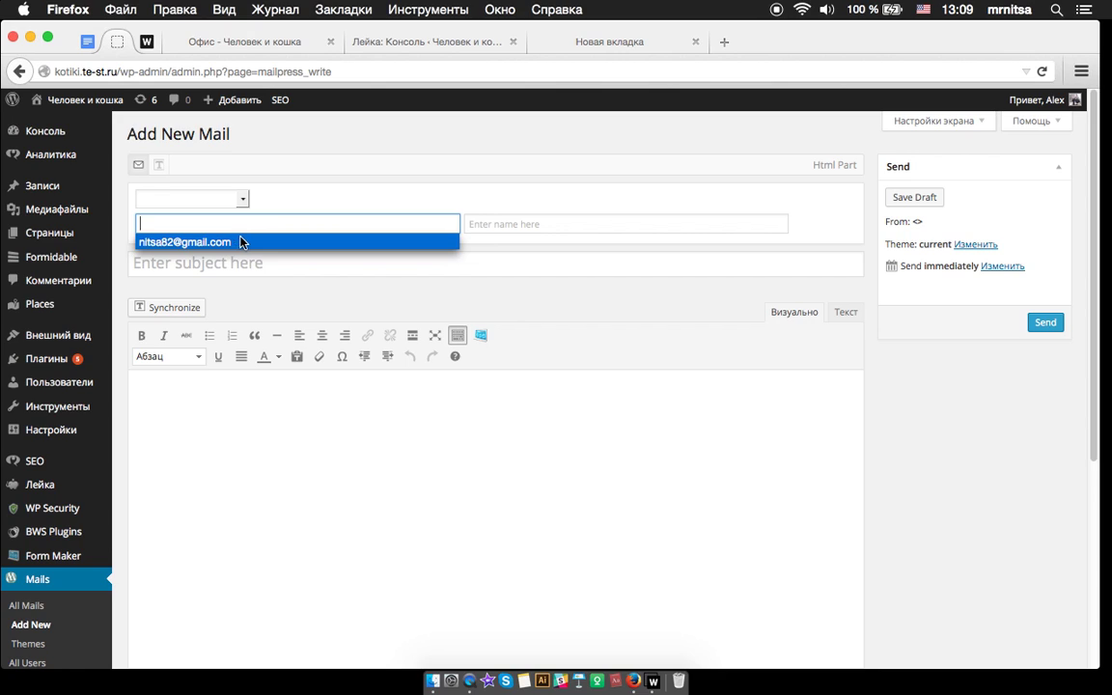
click(491, 186)
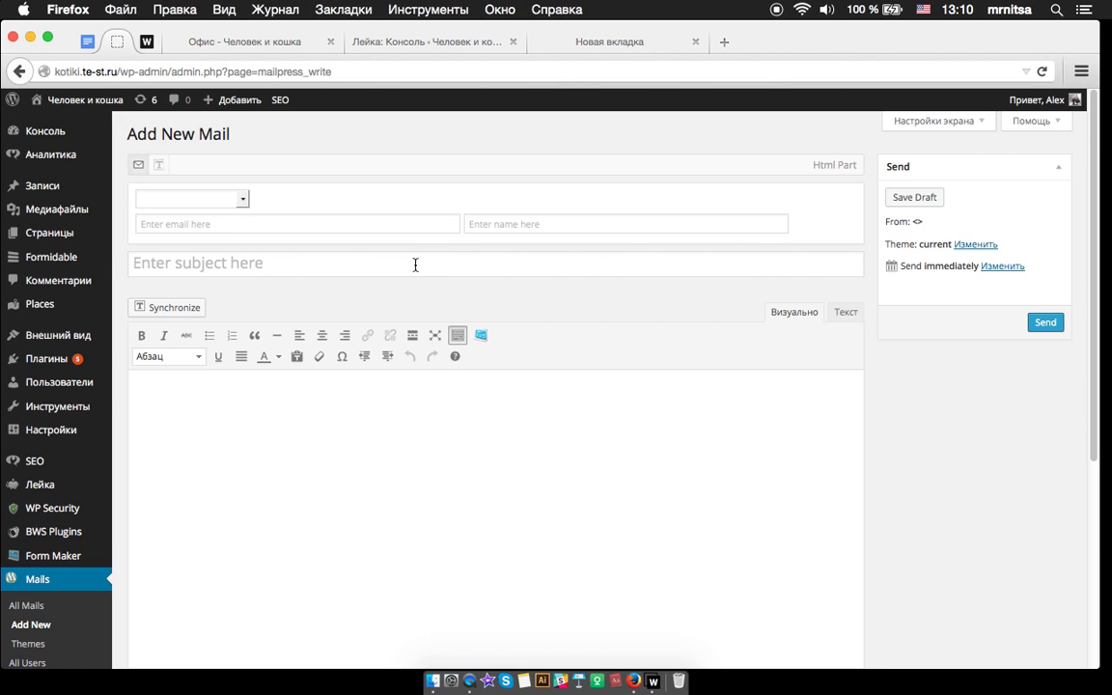
click(238, 199)
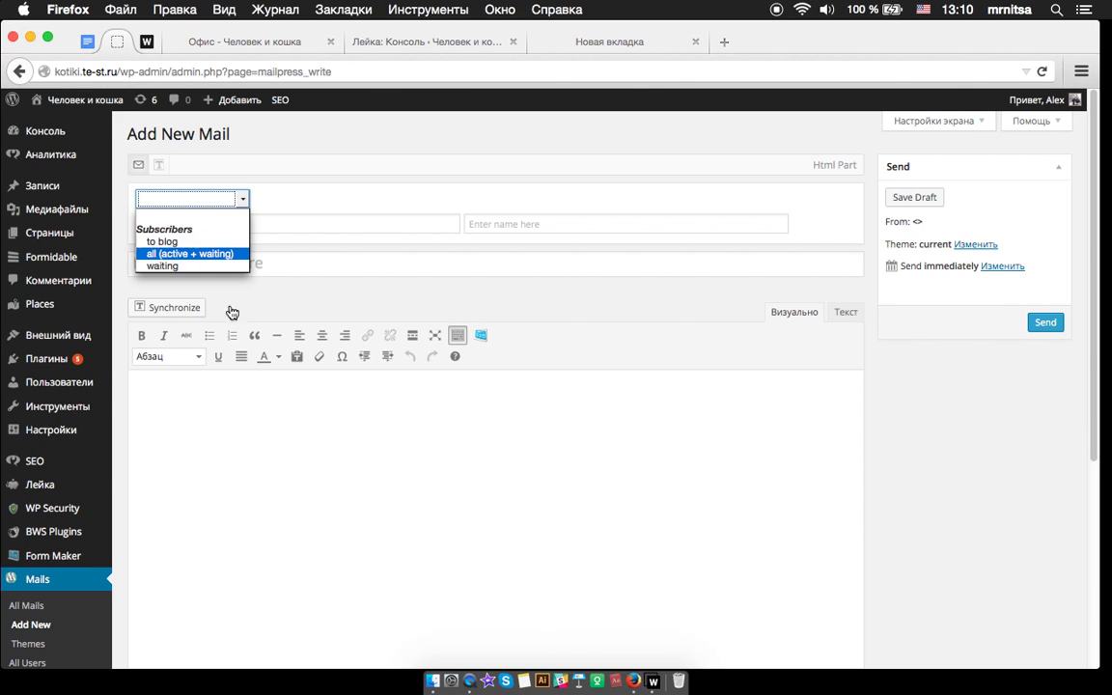
Look over the rest of the new mail form, from the body editor down to the custom fields
scroll(235, 434, down, 3)
mouse_move(79, 412)
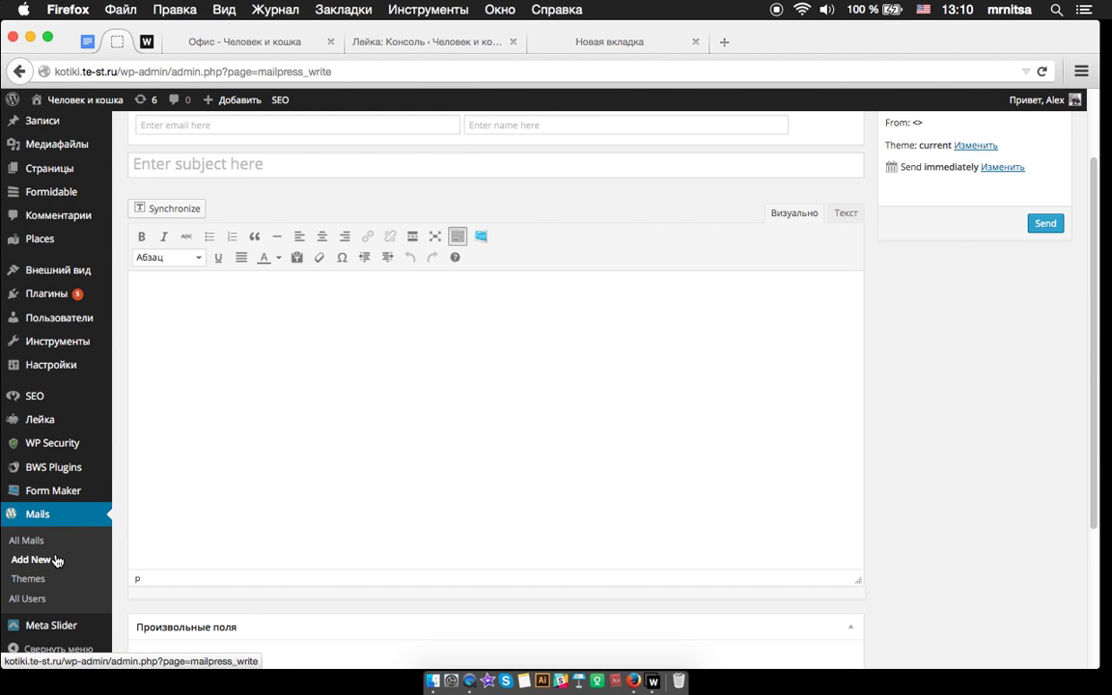
scroll(55, 569, down, 1)
scroll(29, 579, down, 1)
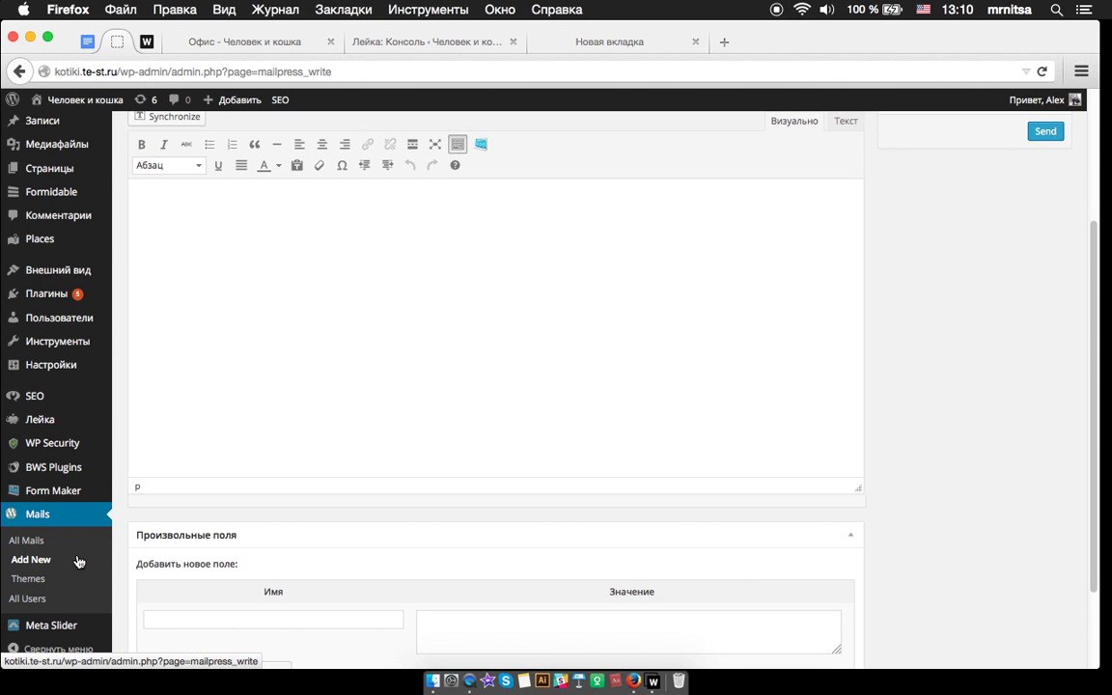
scroll(160, 499, down, 2)
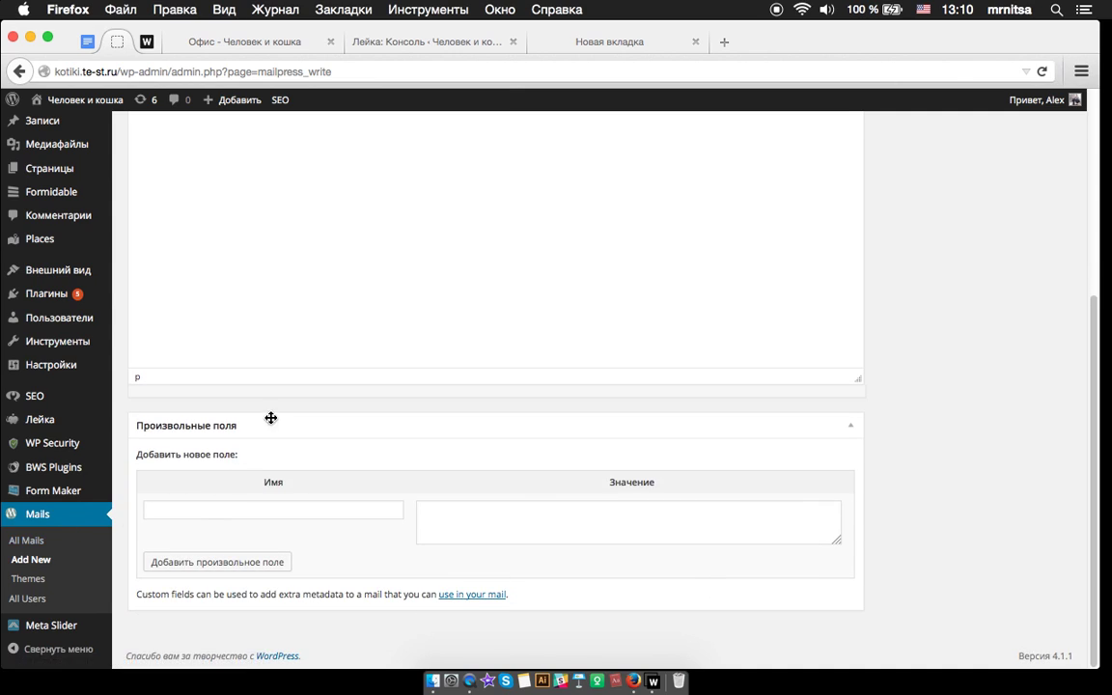
scroll(280, 422, up, 6)
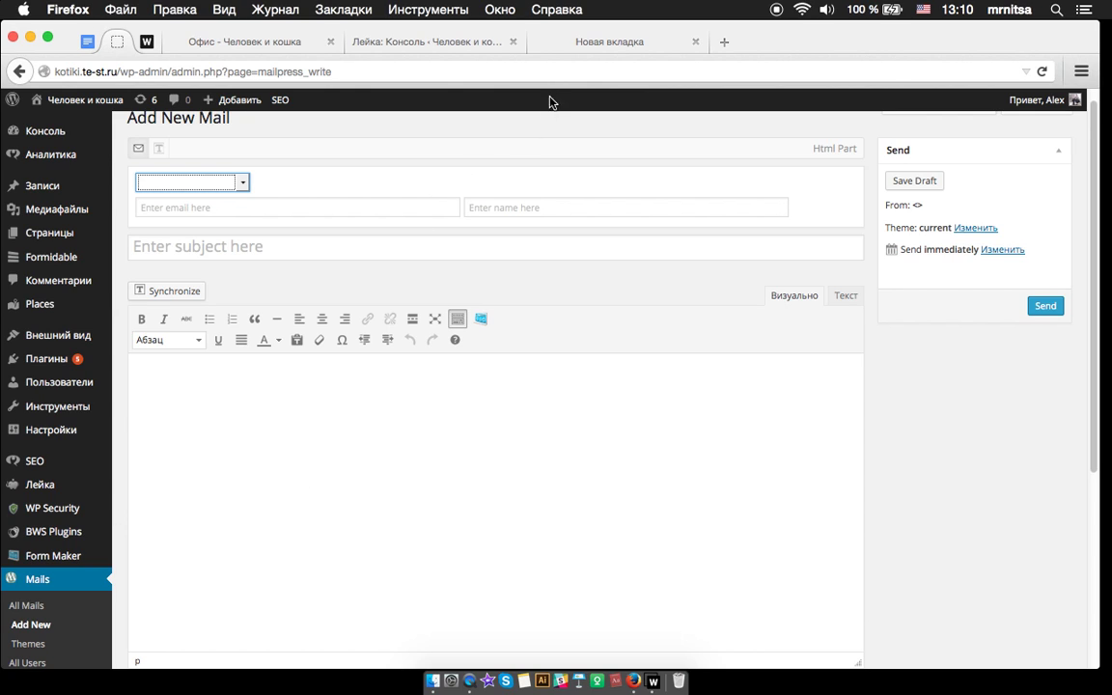
Open newsletter.te-st.ru in a new browser tab and go to its admin console
click(724, 42)
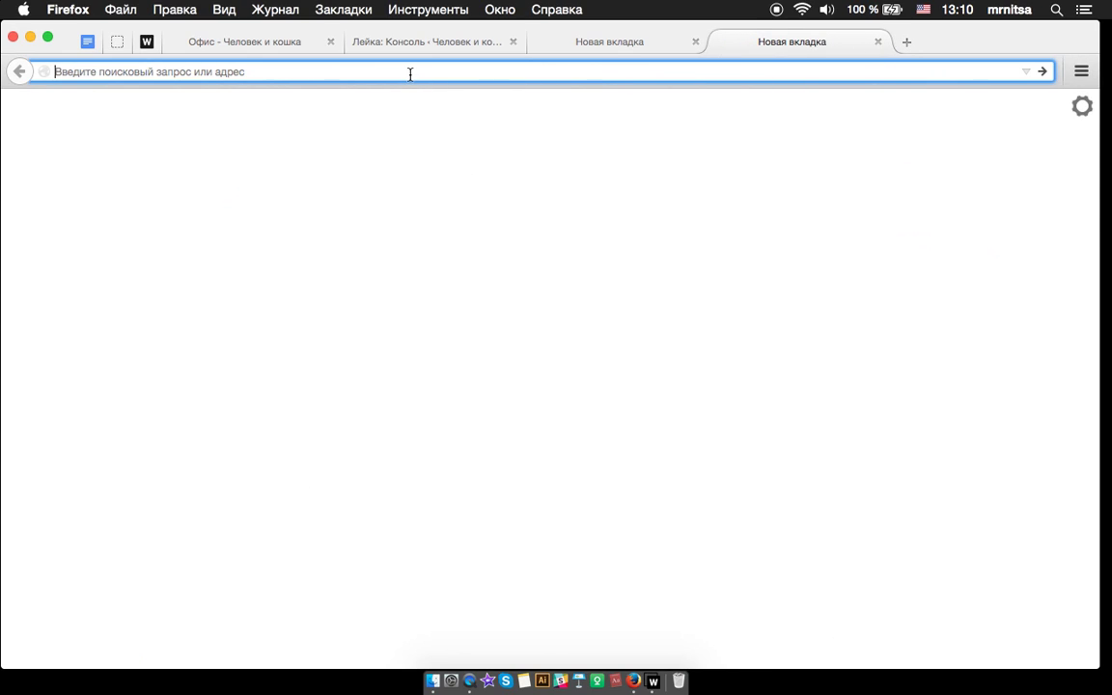
text(new)
key(Return)
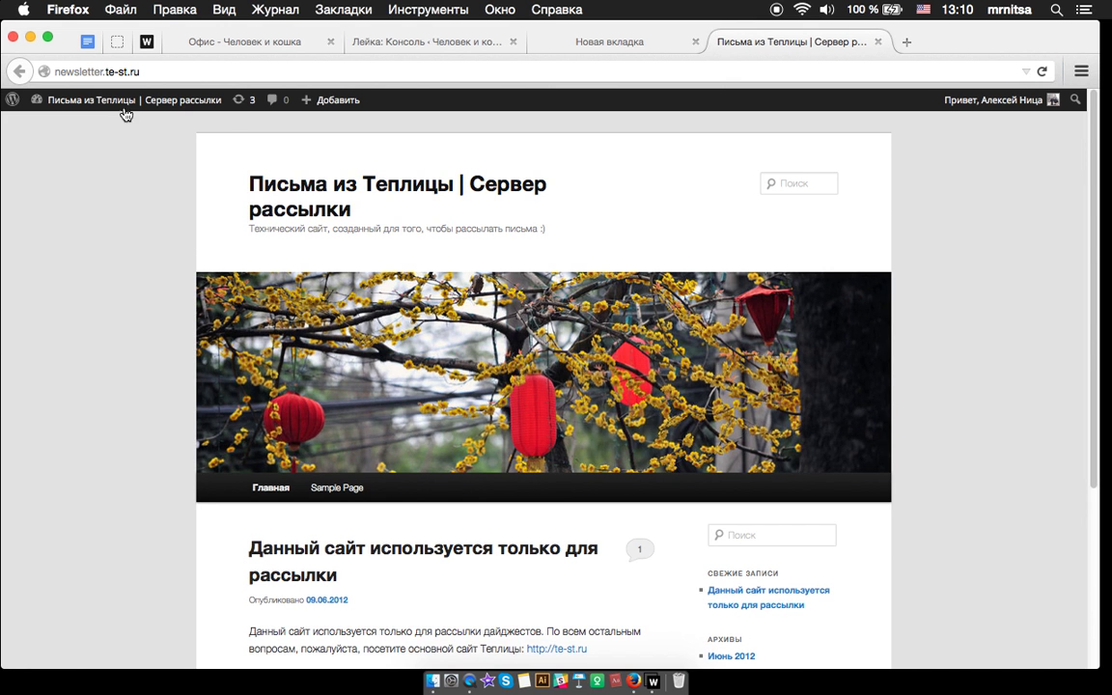
mouse_move(126, 114)
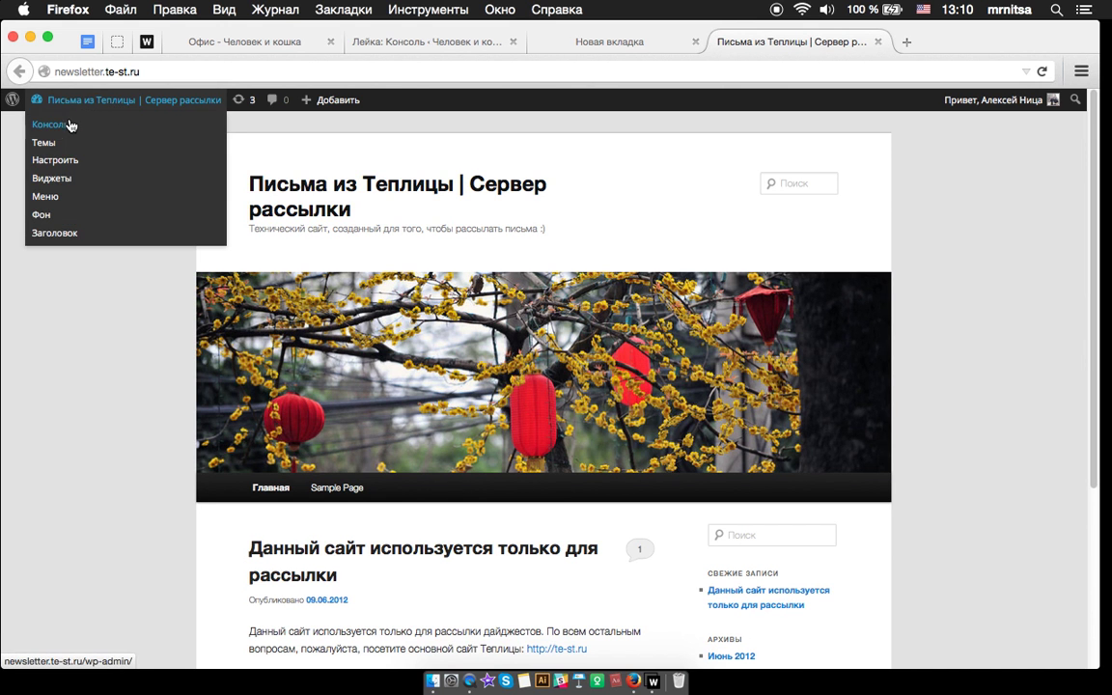
click(69, 120)
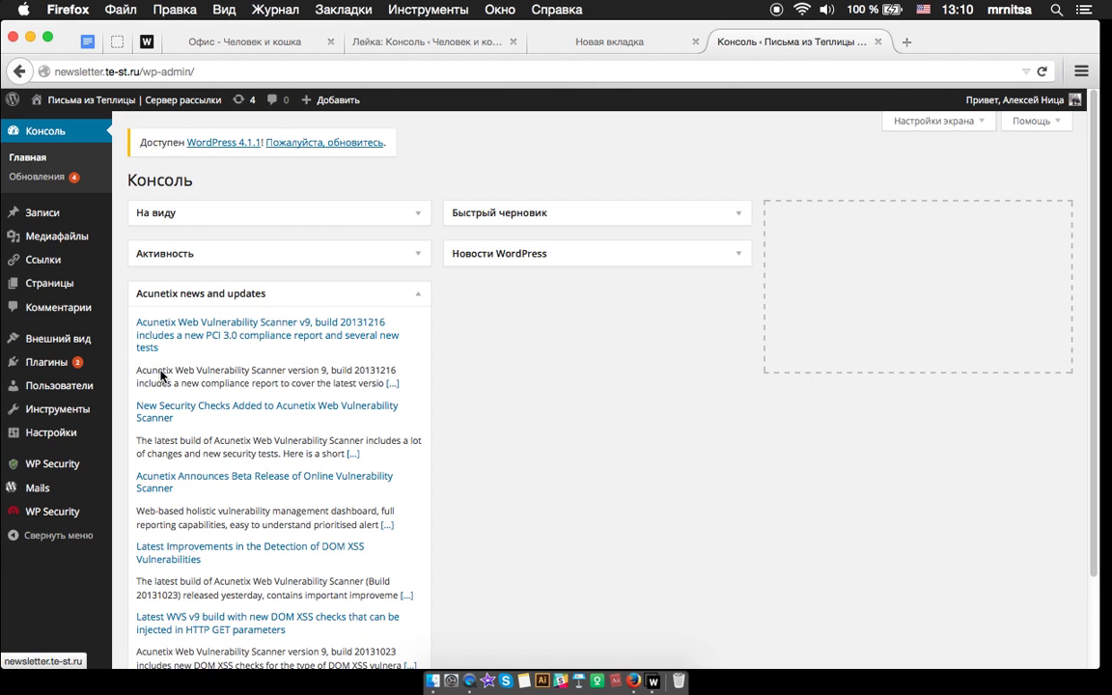
Browse the newsletter site's MailPress sections: all mails, the mailing lists and the import/export options
click(37, 488)
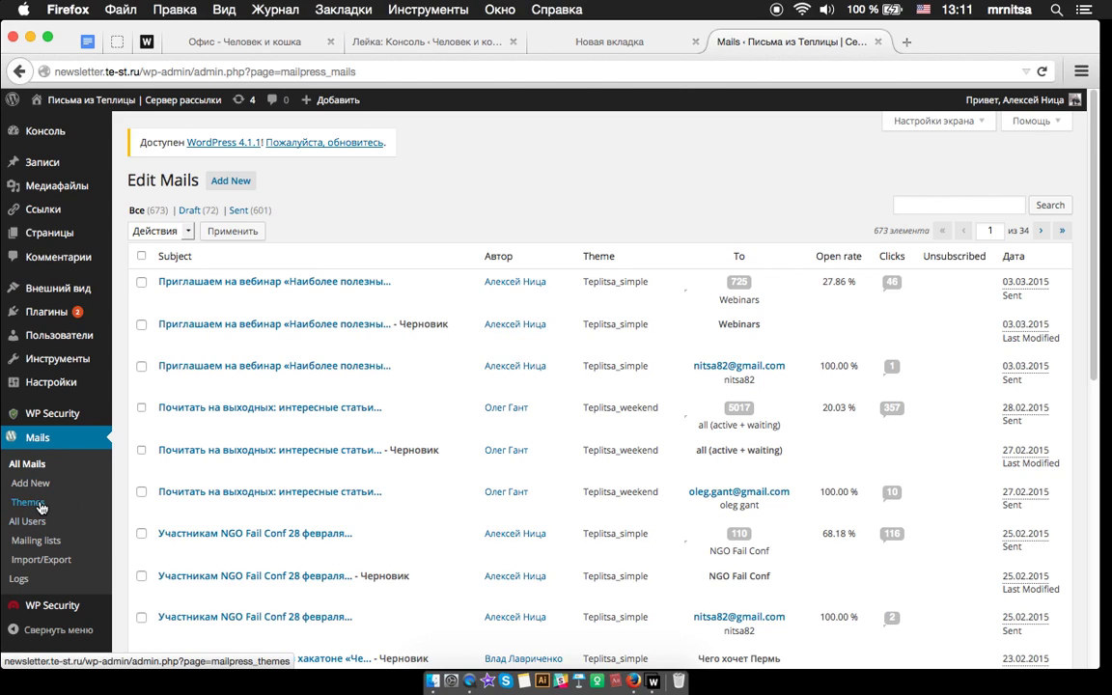
click(37, 541)
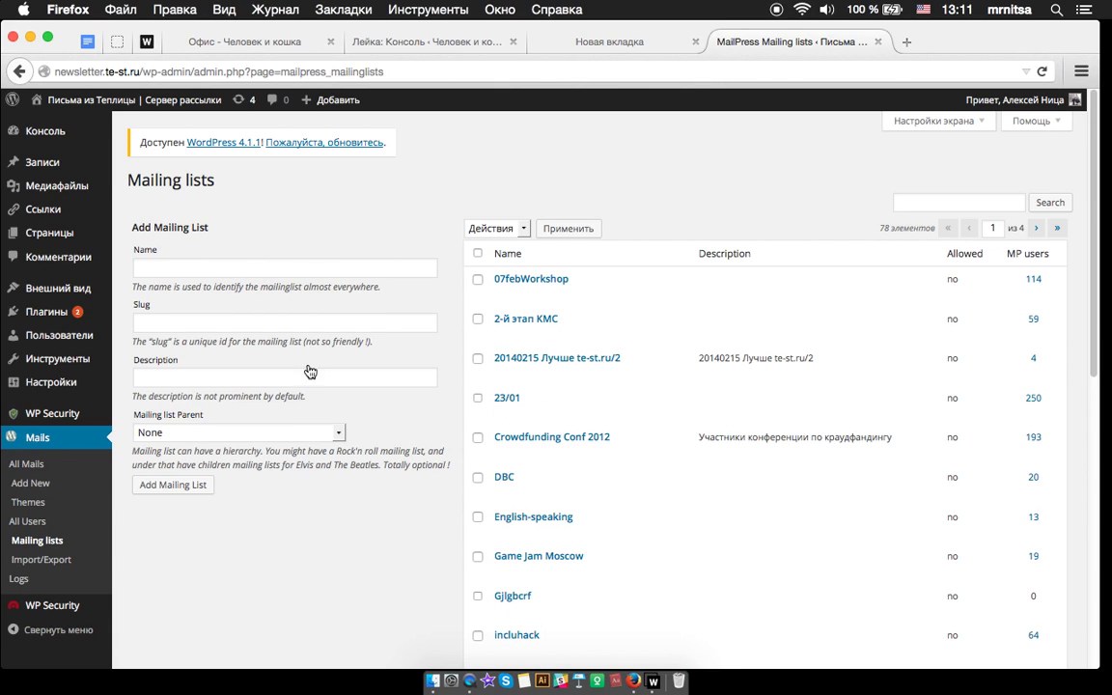
click(41, 560)
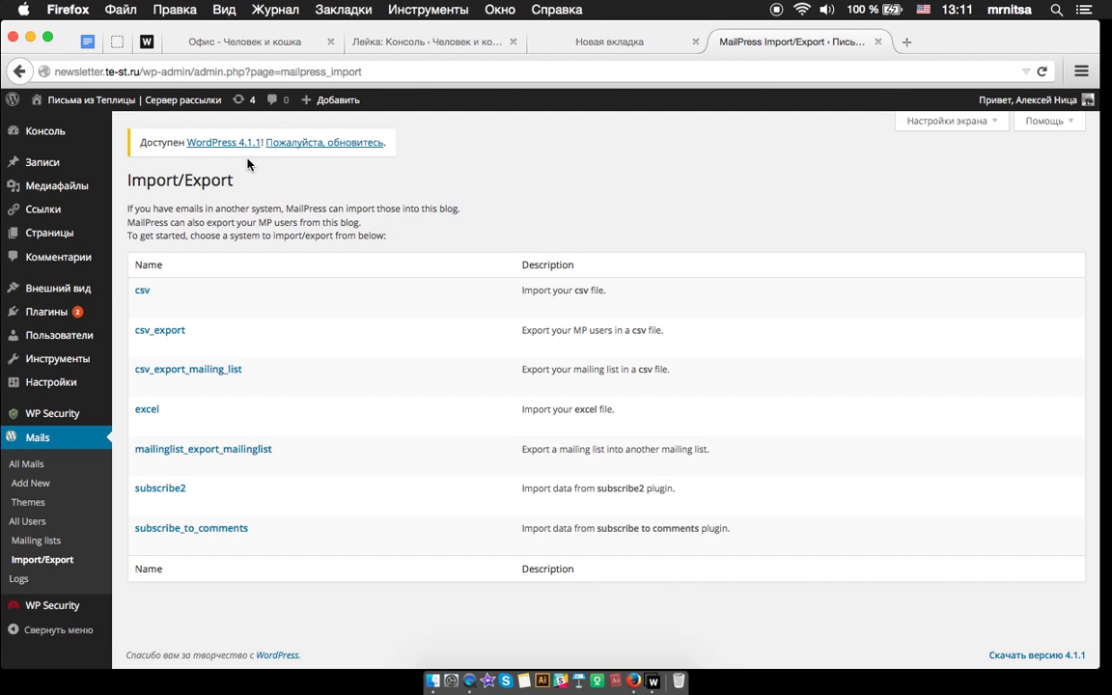
Check the webinar chat for questions, open a blank tab and return to the MailPress import/export page
click(147, 43)
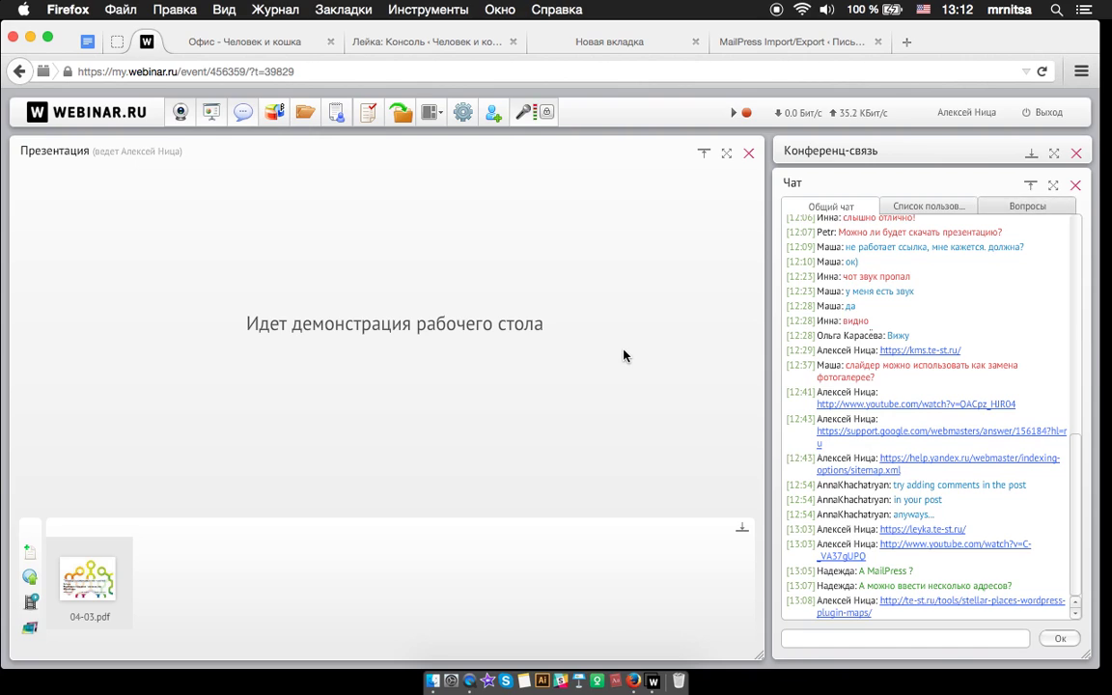
click(787, 44)
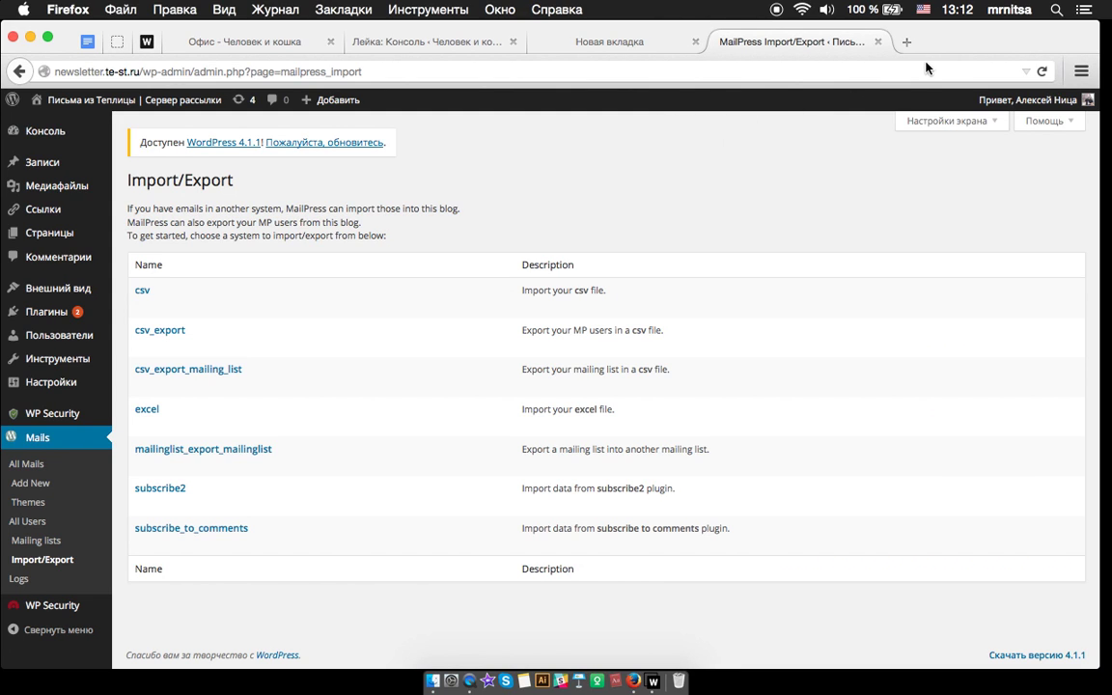
click(907, 42)
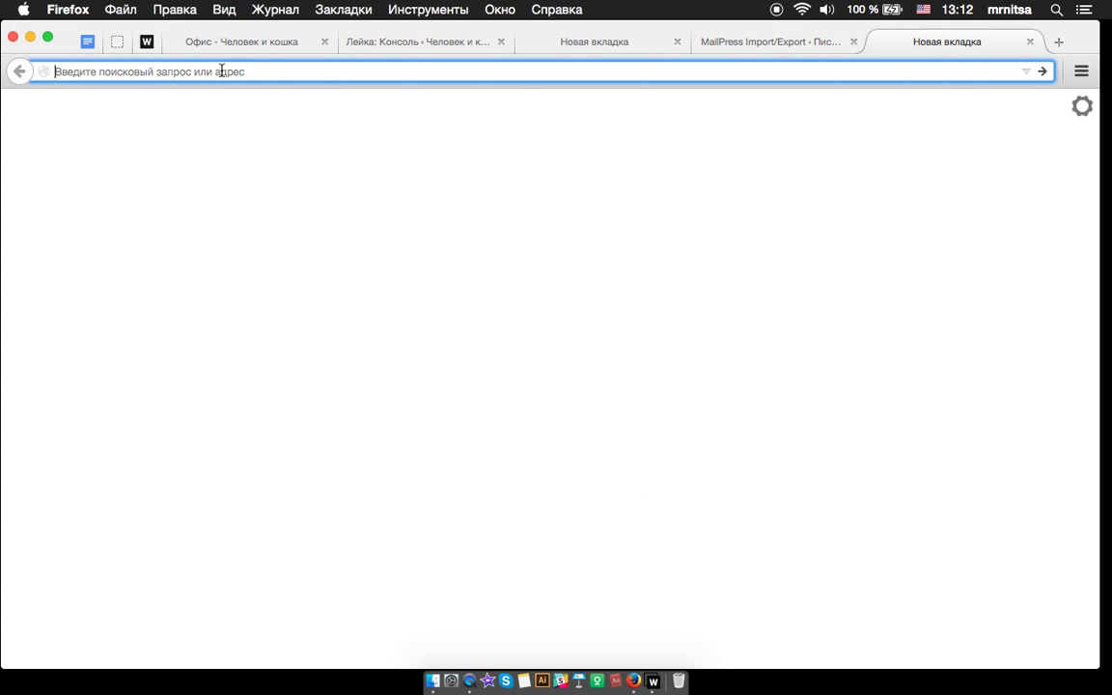
click(762, 41)
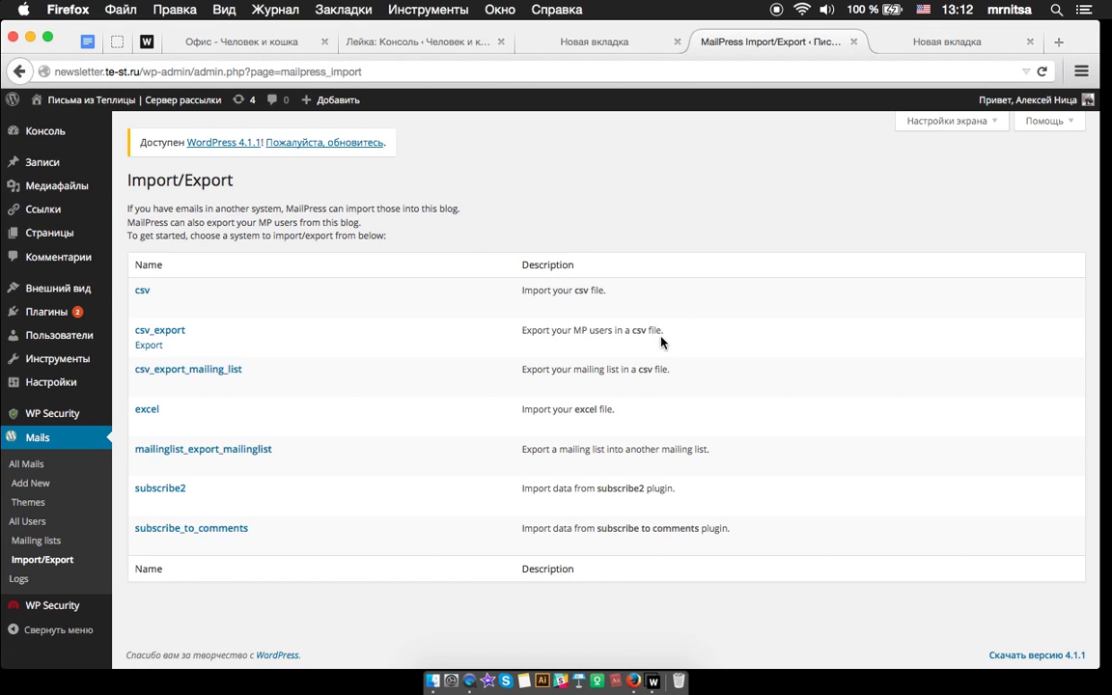
Open the draft inviting the Webinars list to «Наиболее полезные плагины для WordPress» and look over its content
click(38, 464)
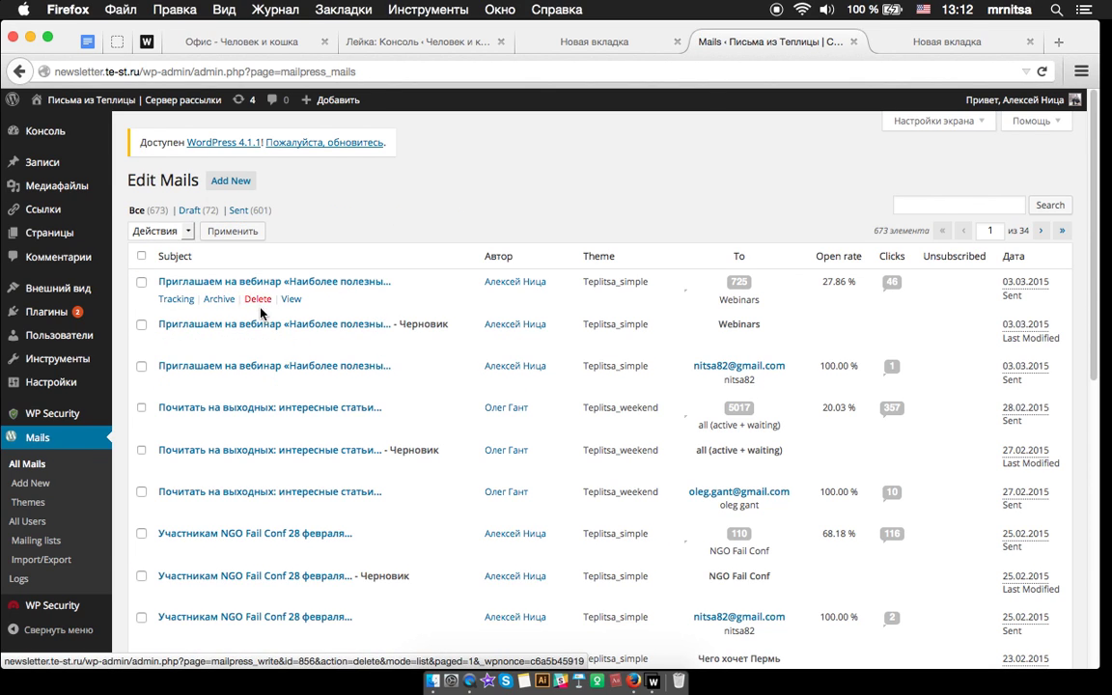
click(219, 336)
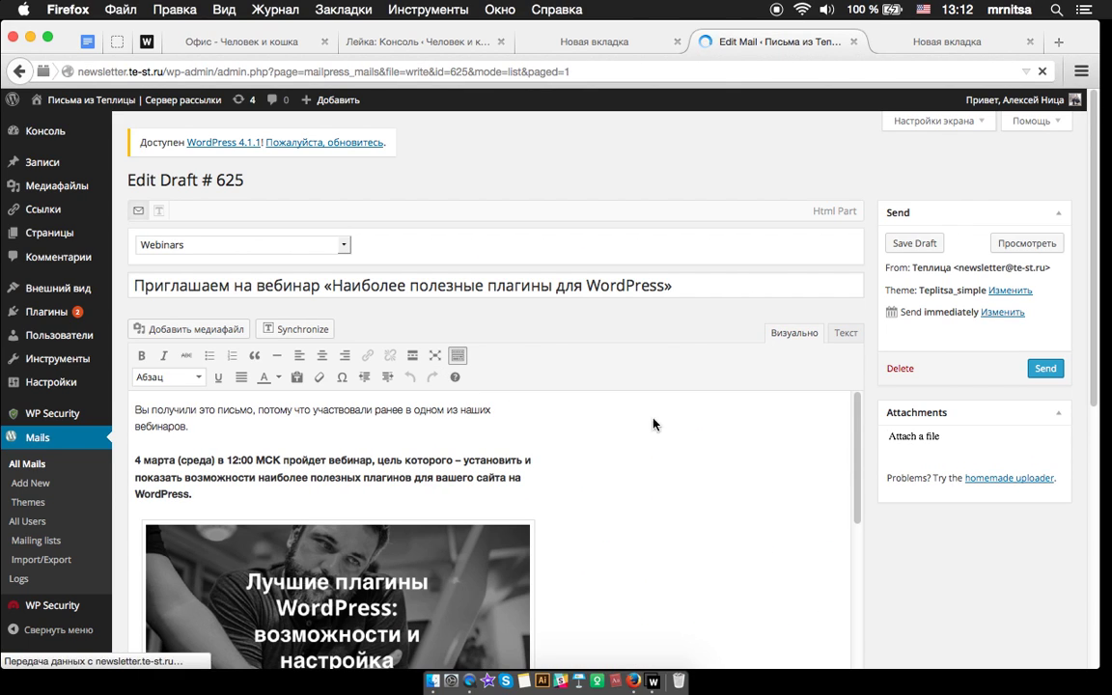
scroll(580, 427, down, 2)
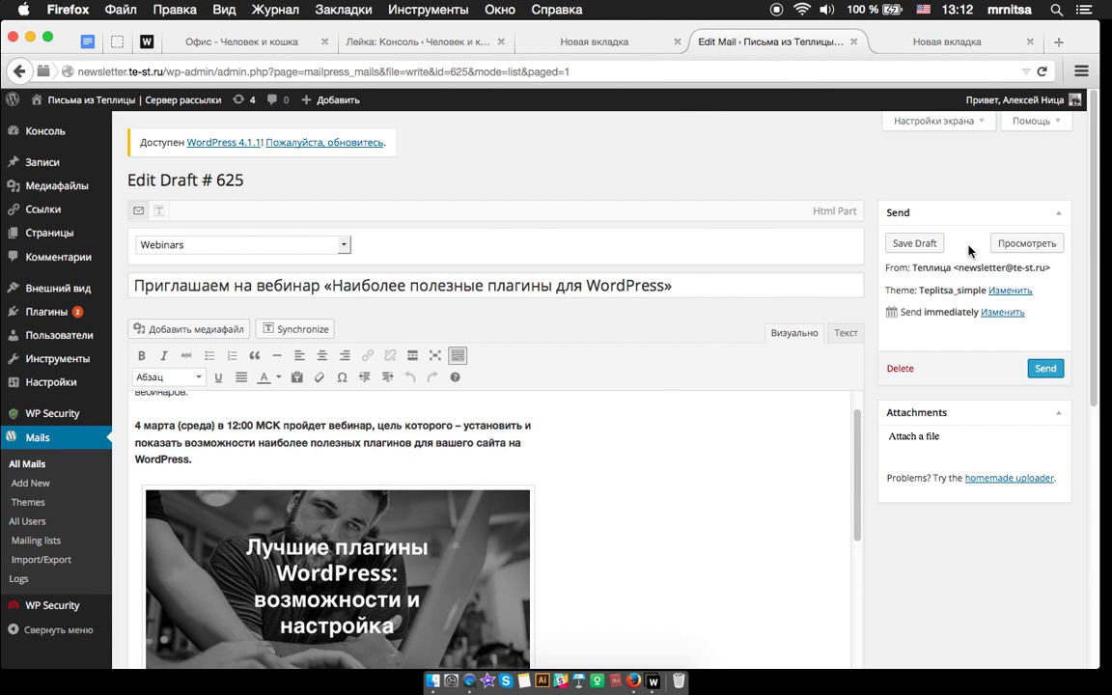
Preview the webinar invitation draft, read the formatted mail through and return to the list of all mails
click(1022, 246)
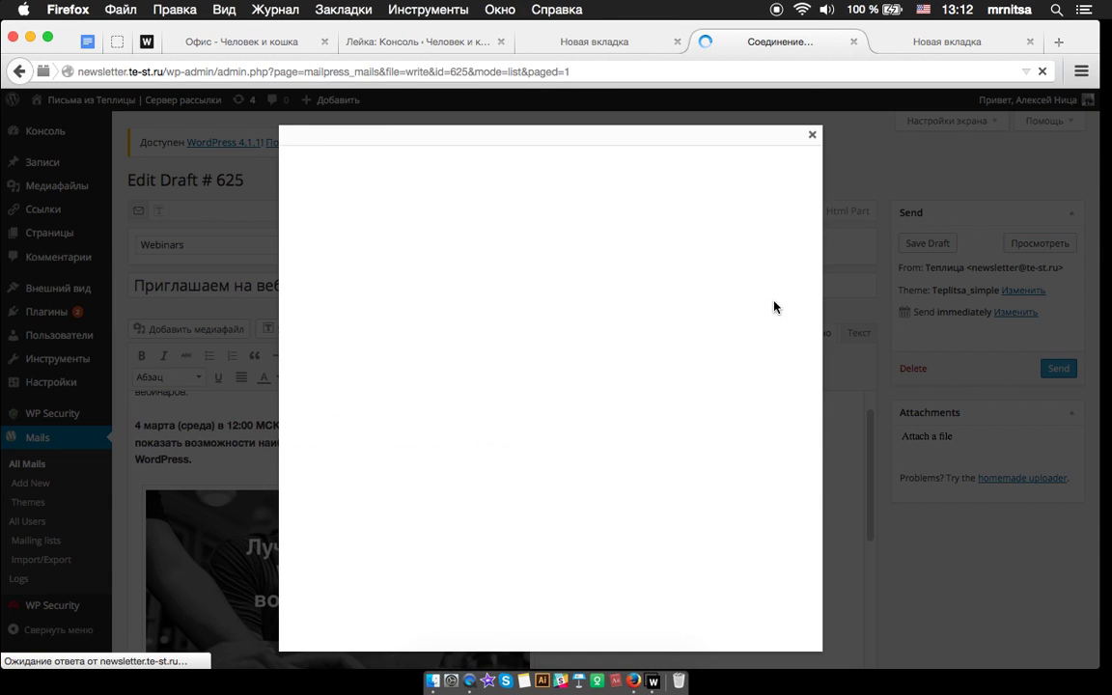
scroll(758, 401, down, 3)
scroll(763, 417, up, 2)
scroll(763, 417, up, 1)
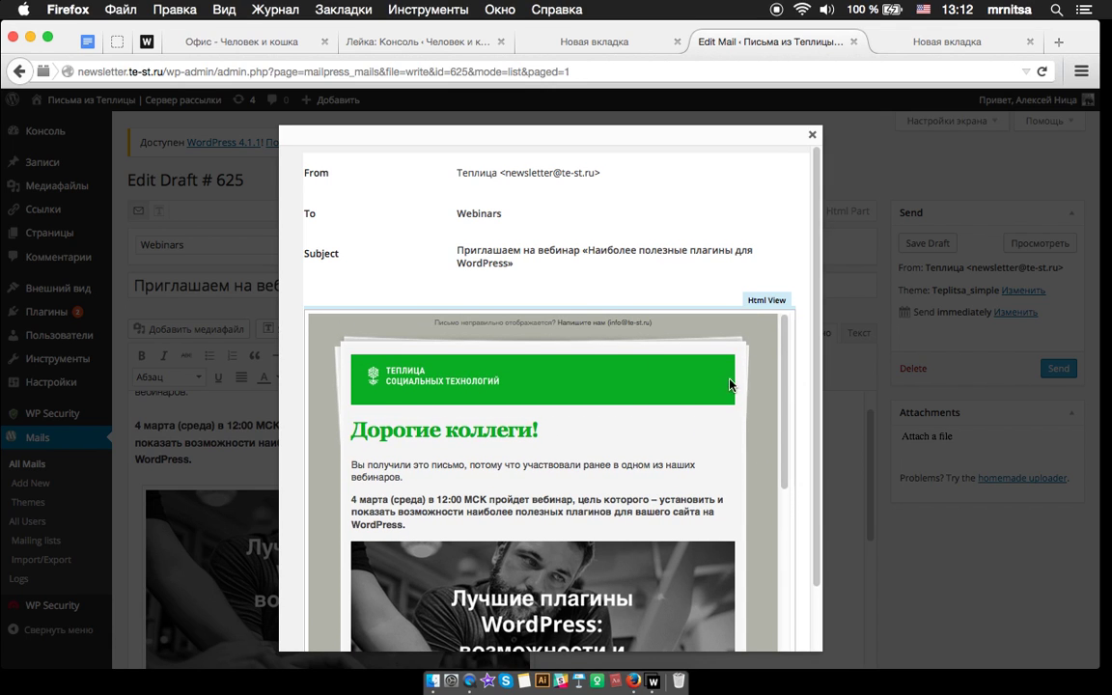
scroll(754, 415, down, 10)
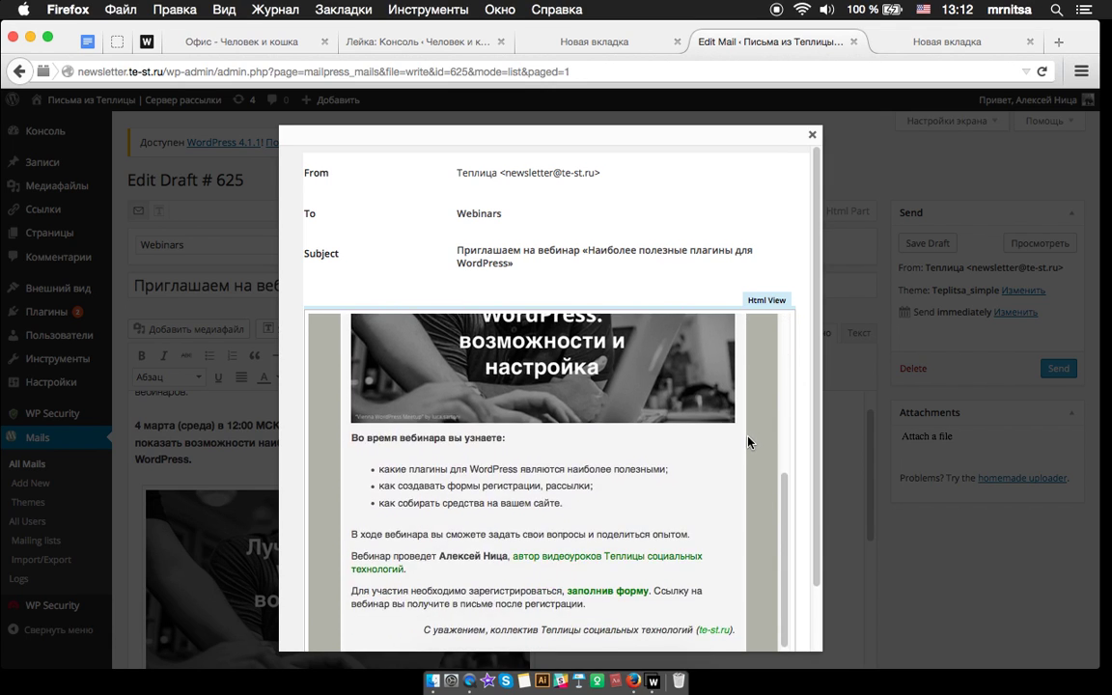
scroll(724, 497, down, 2)
scroll(722, 490, up, 10)
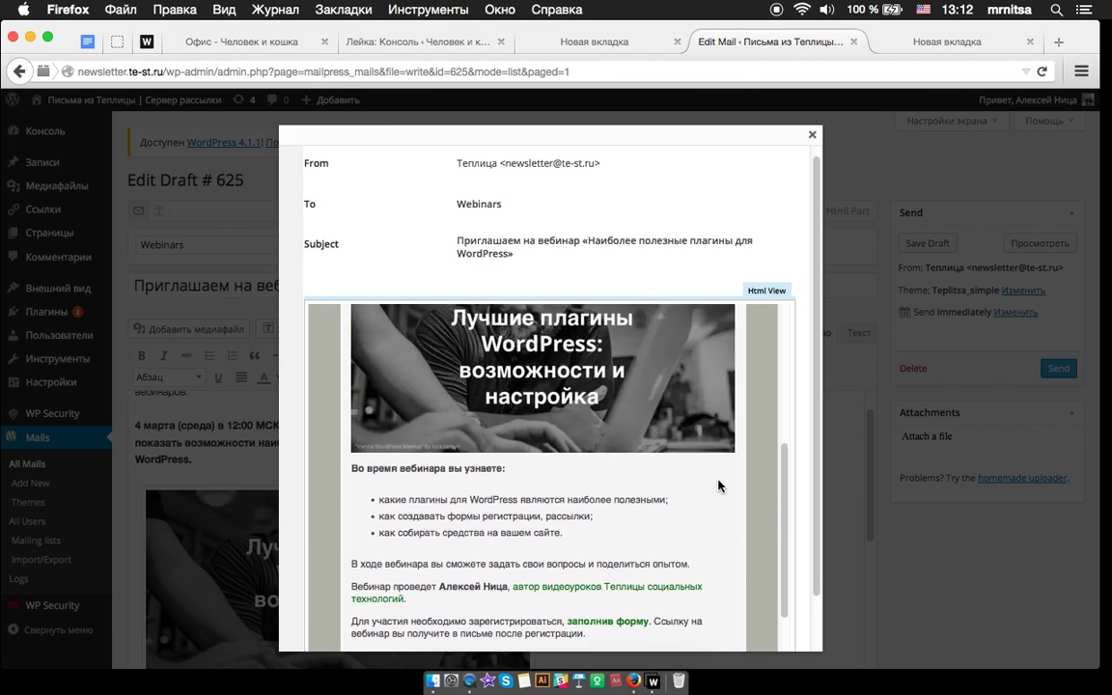
scroll(719, 483, up, 1)
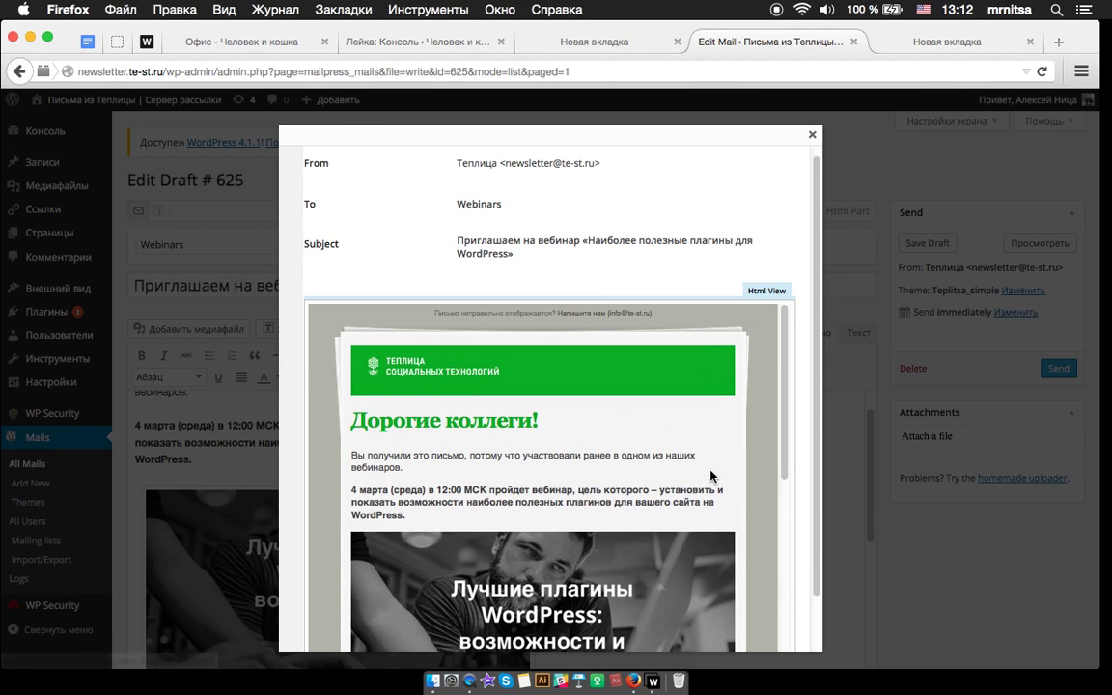
click(814, 140)
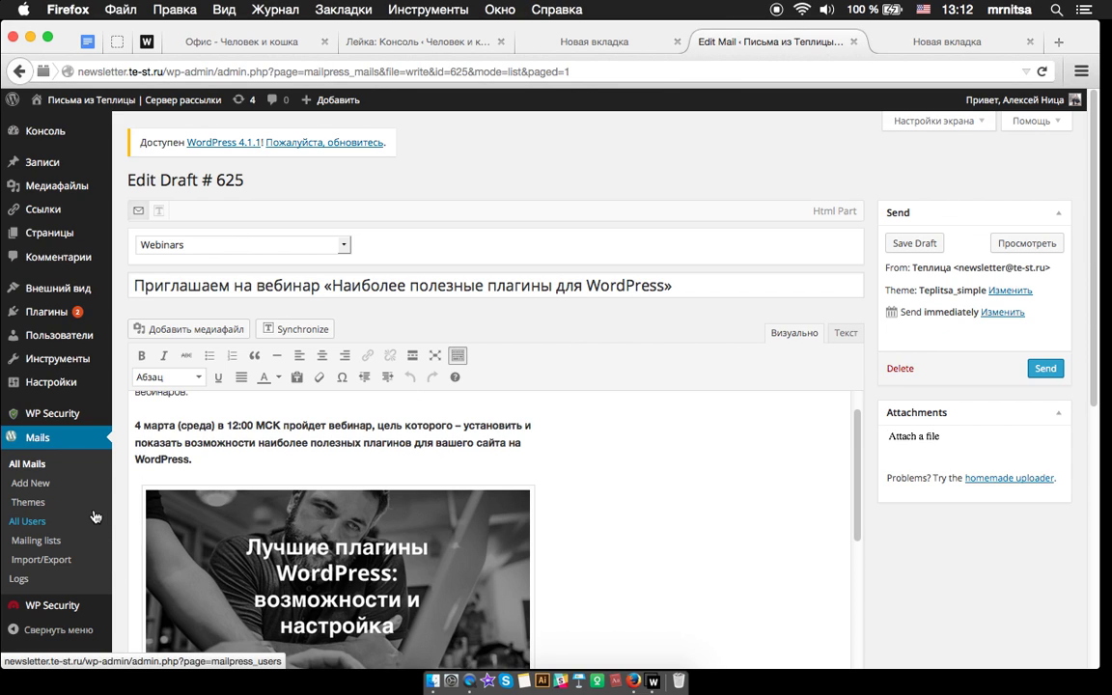
click(29, 464)
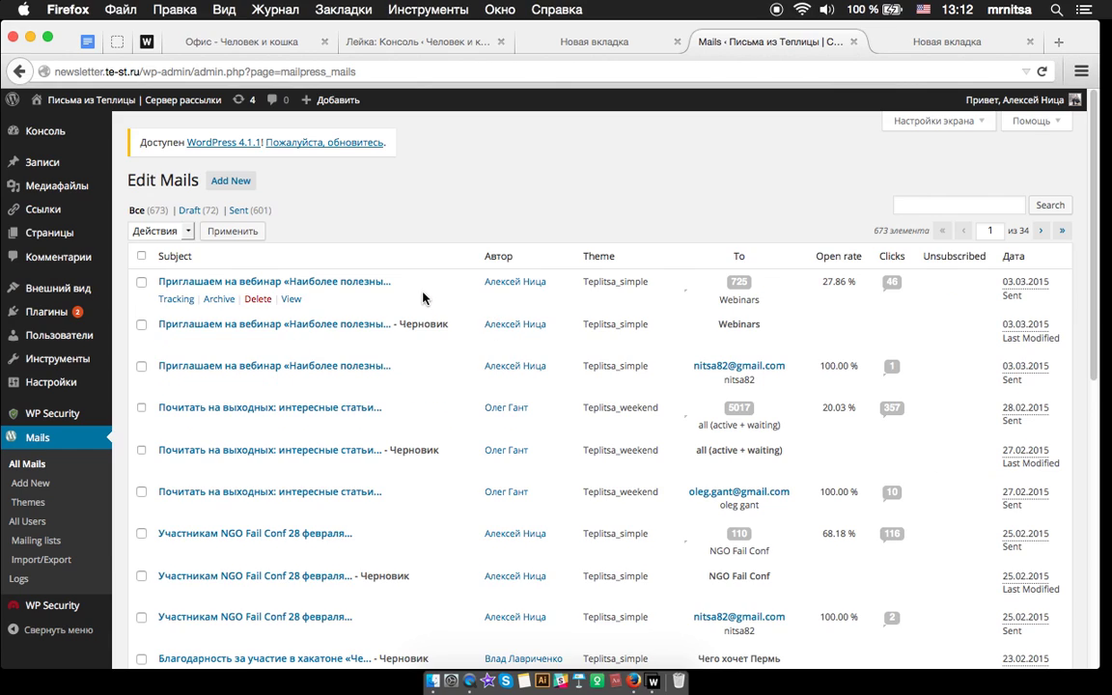
Open the tracking report of the sent invitation to the Webinars list and look through its actions, system statistics, chart and map
click(174, 300)
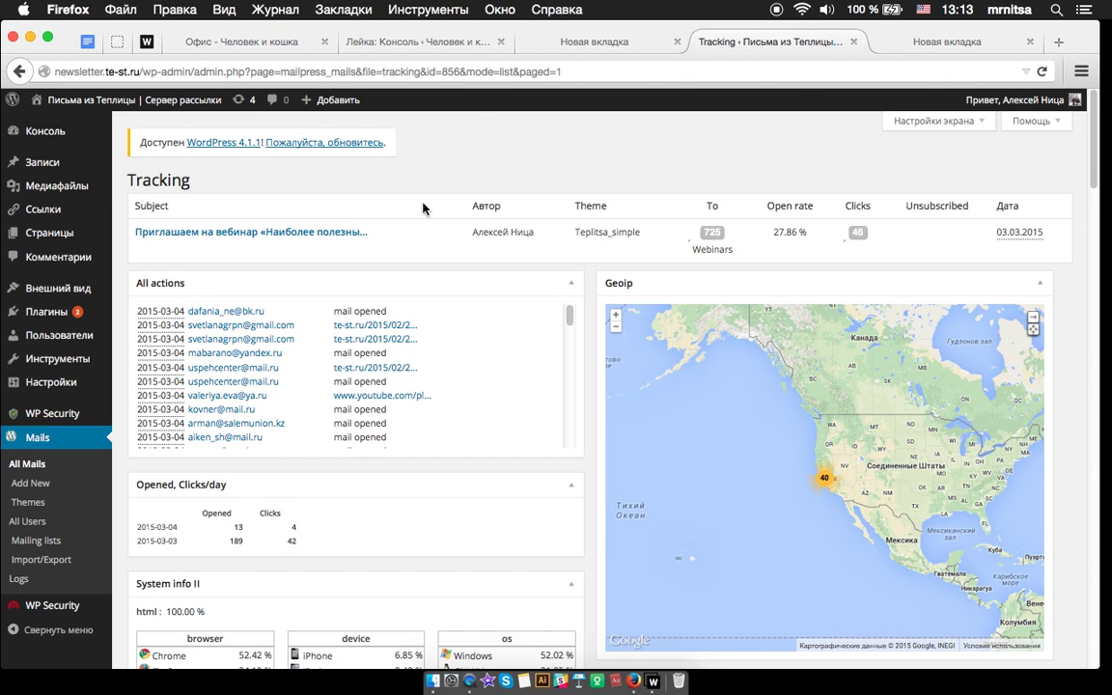
scroll(387, 261, down, 10)
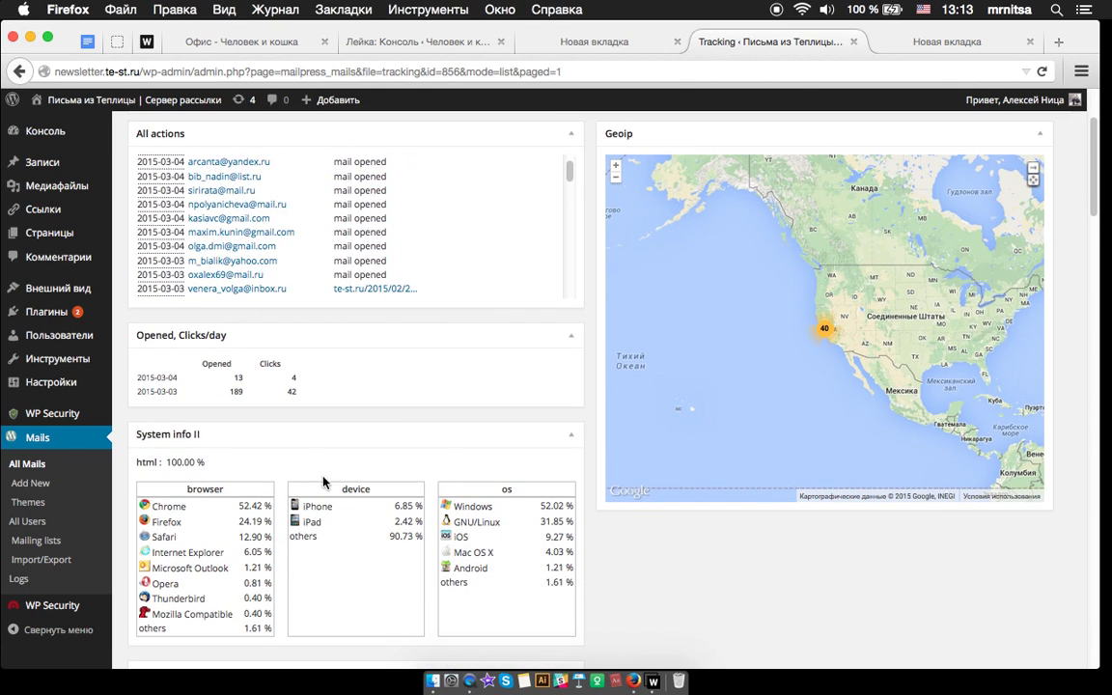
scroll(352, 450, down, 7)
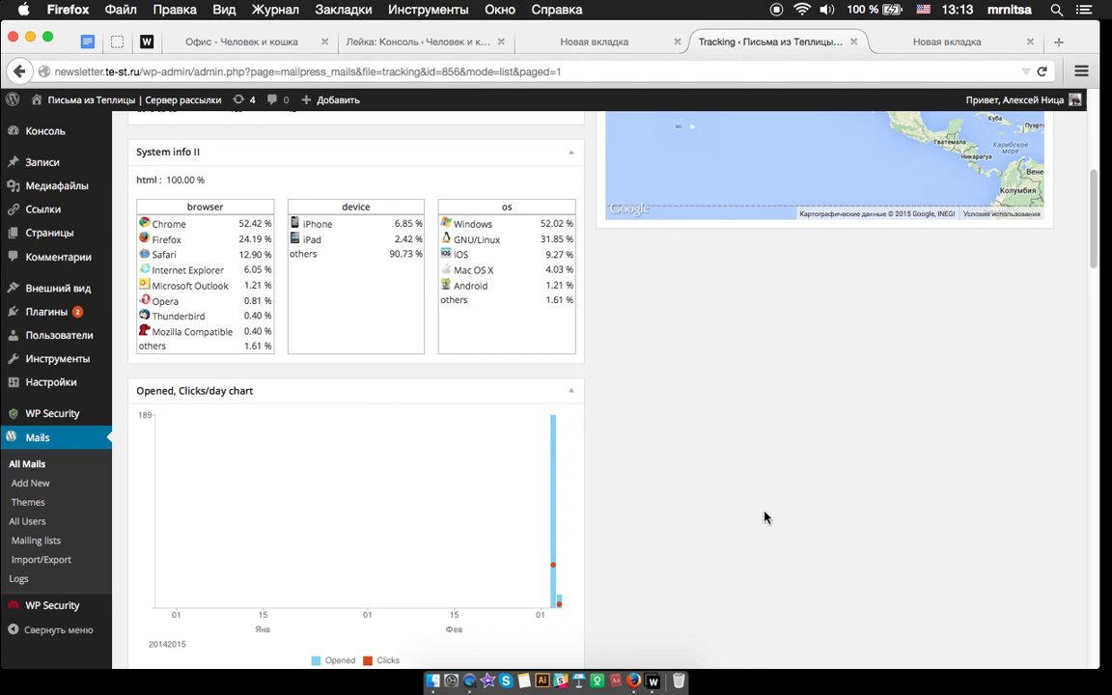
scroll(763, 511, down, 3)
scroll(788, 481, up, 10)
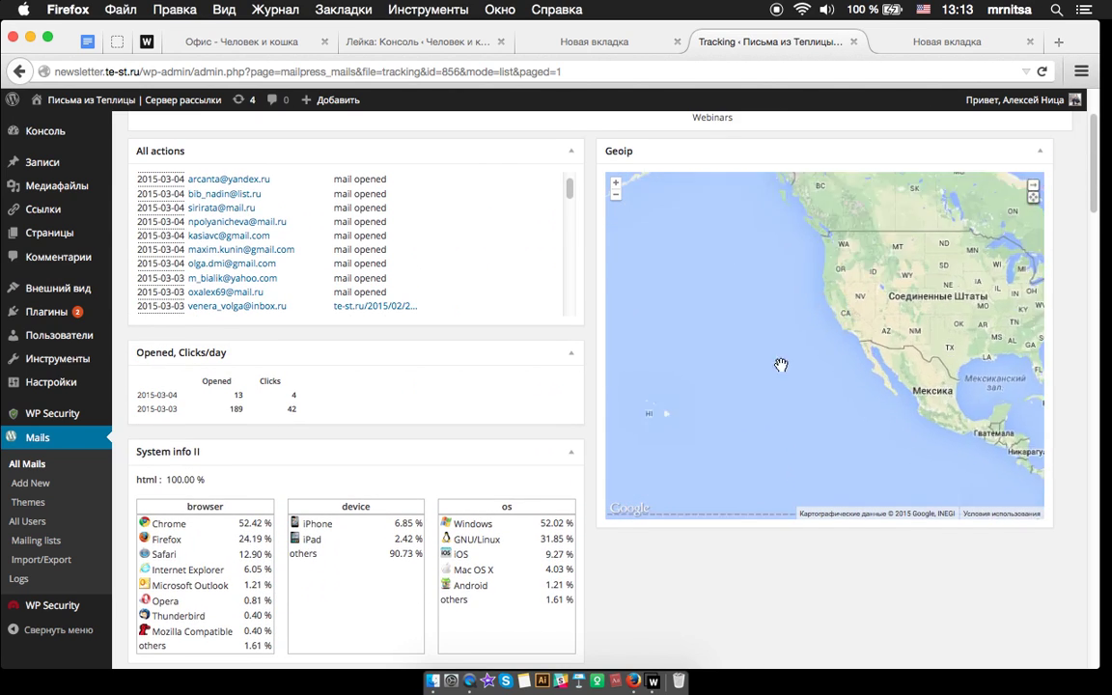
Close the tracking report, return to the webinar room, show the 04-03.pdf presentation and open the participants' questions
click(854, 42)
click(147, 43)
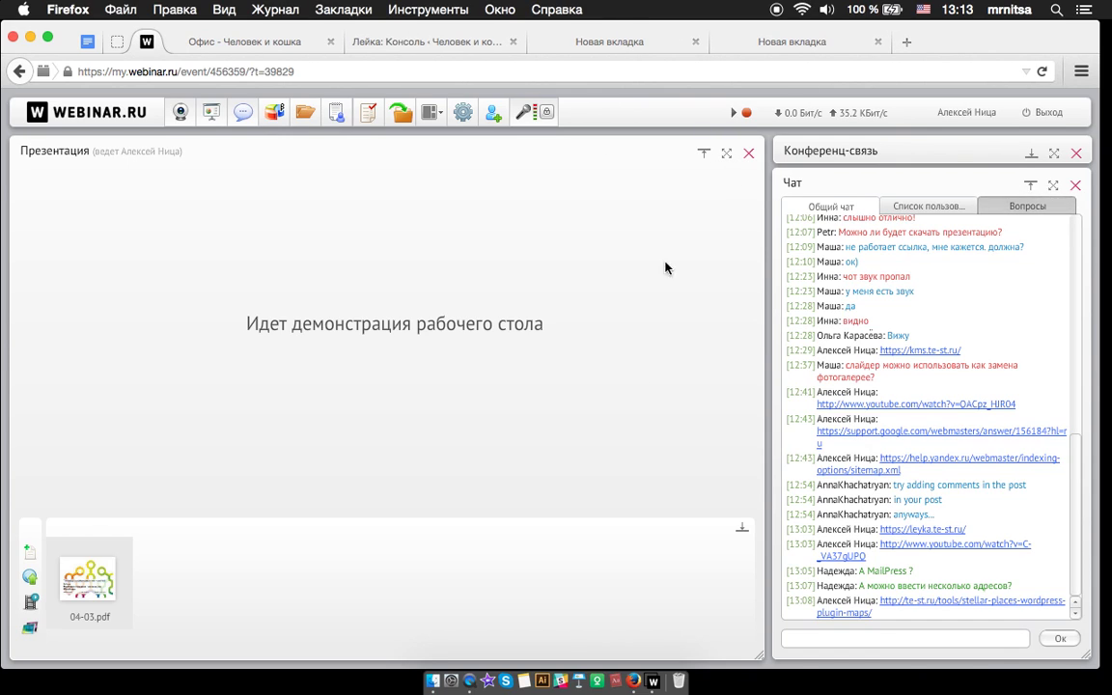
click(101, 583)
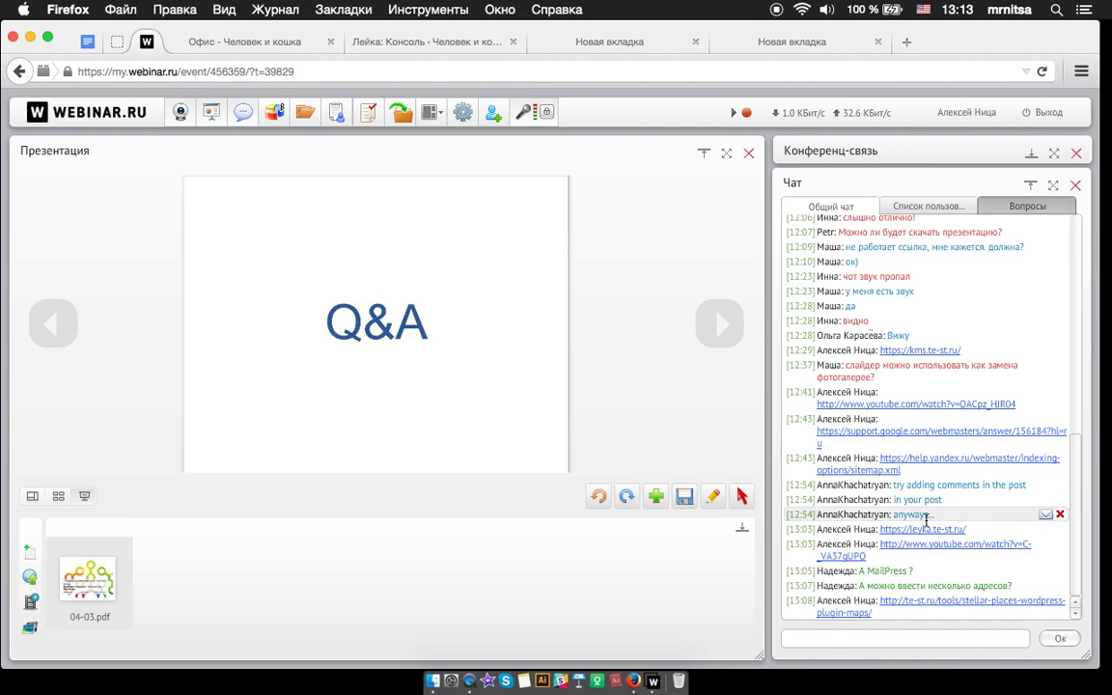
click(1019, 207)
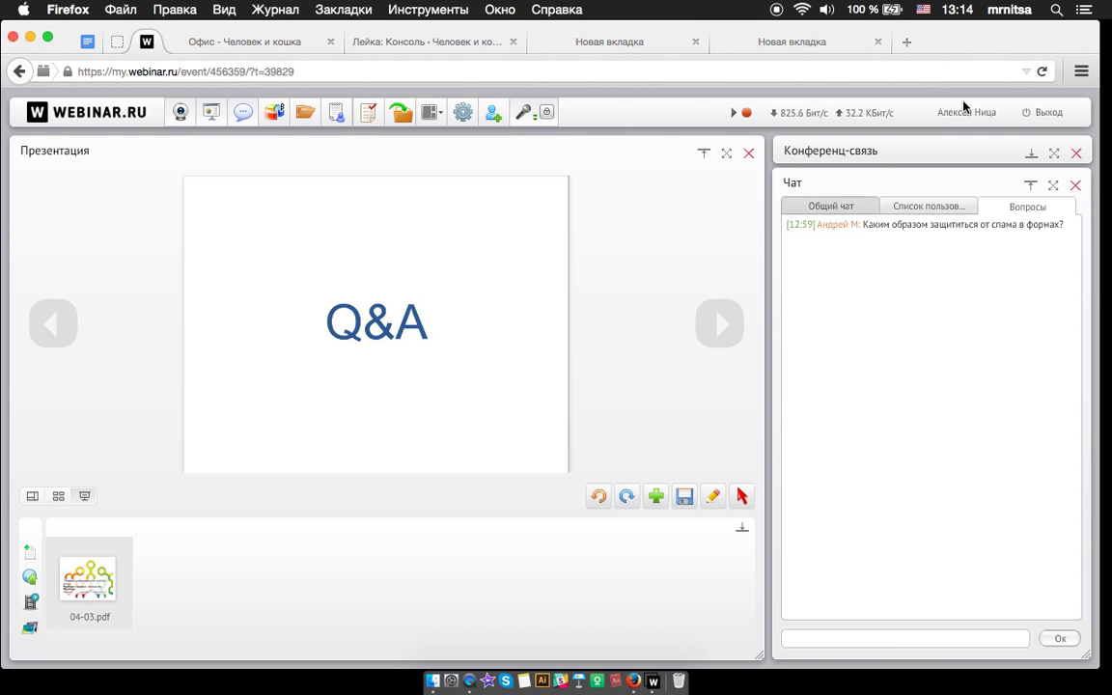
Open disqus.com in the blank tab and view the comments on the account's own profile
click(842, 49)
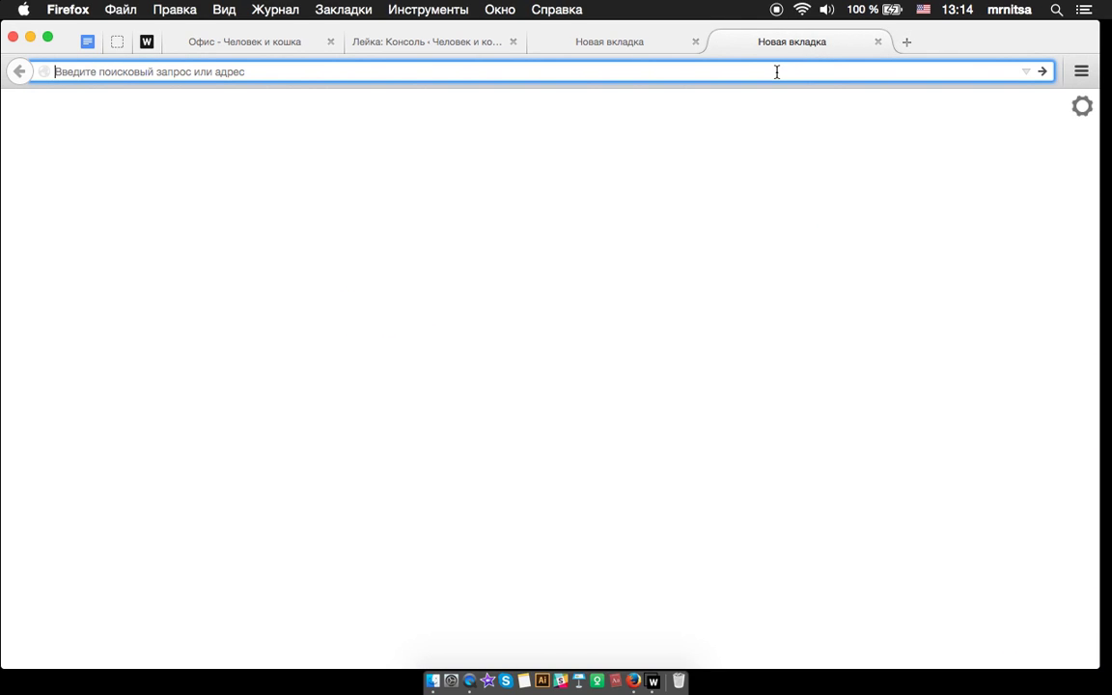
text(disqus.com/)
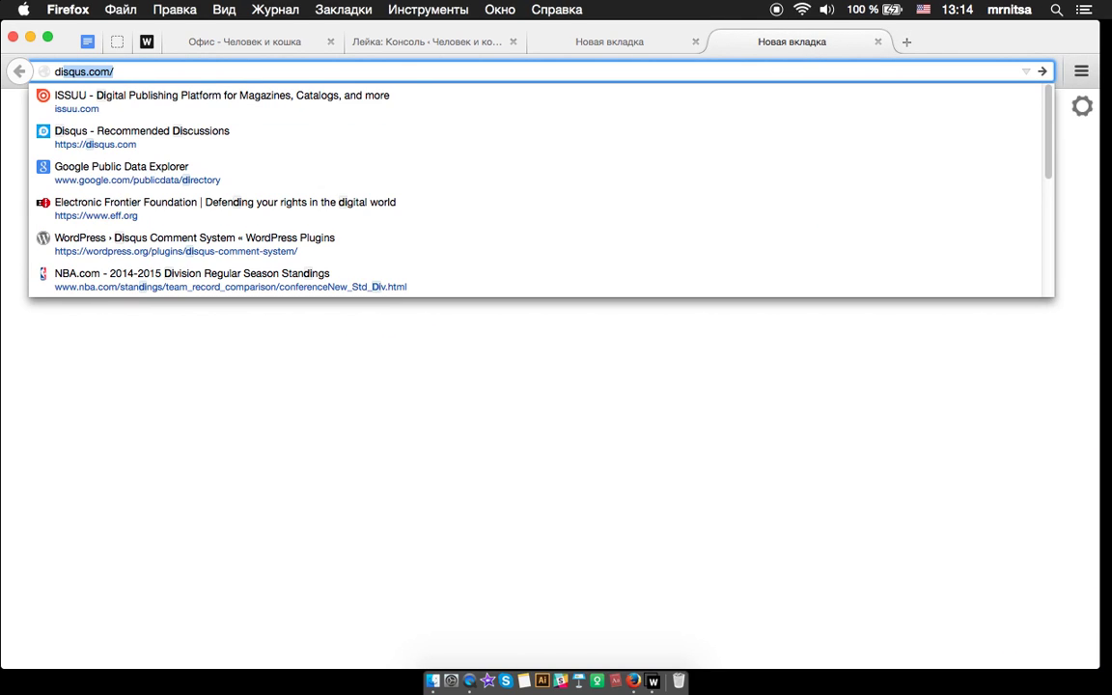
key(Return)
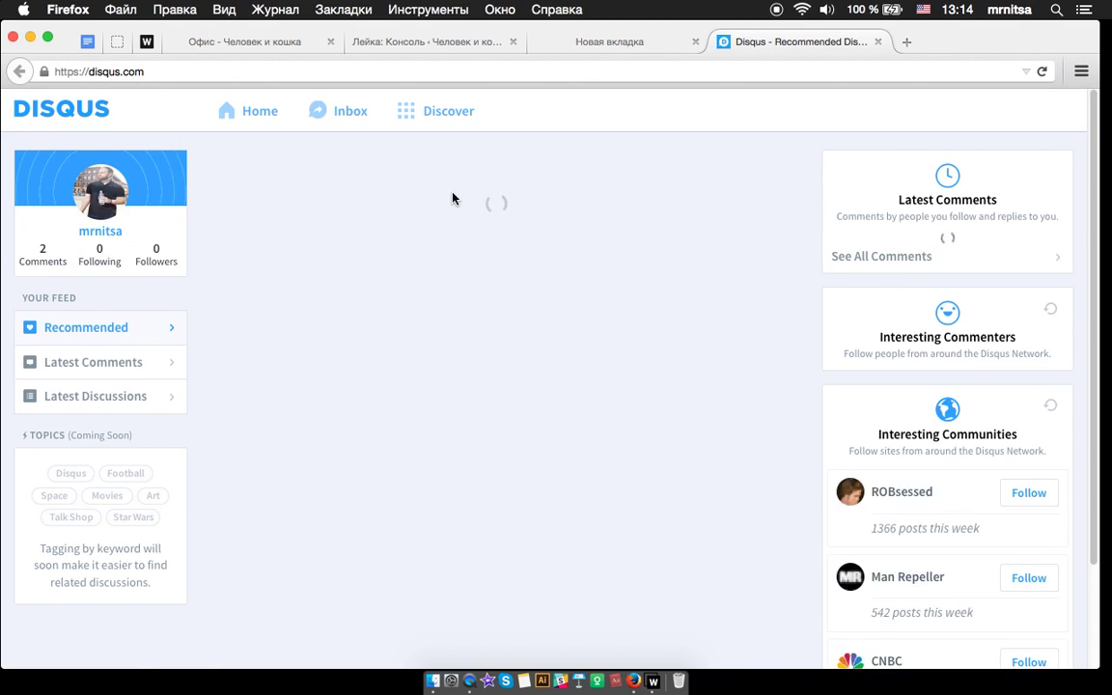
click(43, 263)
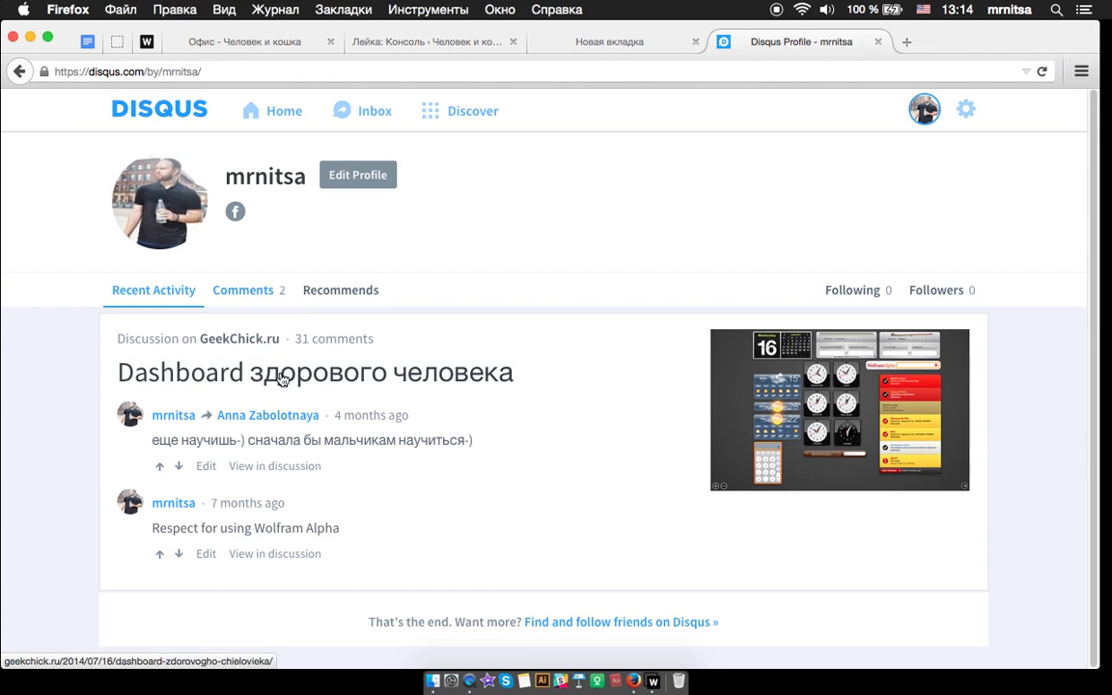
click(259, 293)
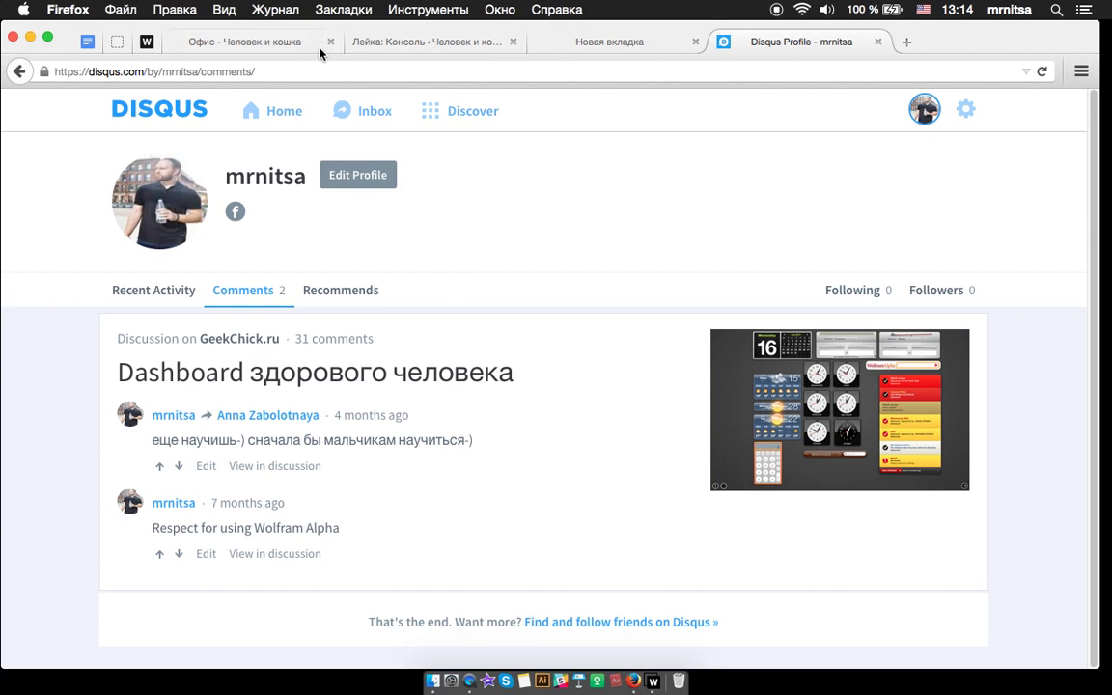
Return to the webinar room and read the latest general chat messages, including the request to copy the list of useful links
click(145, 42)
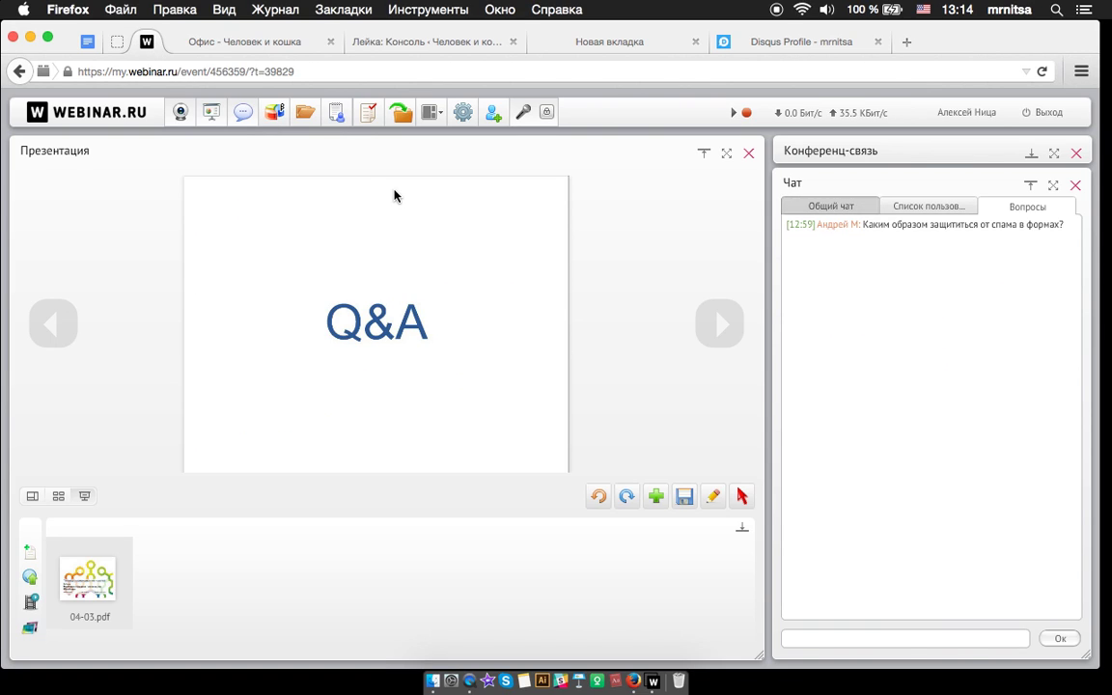
click(826, 206)
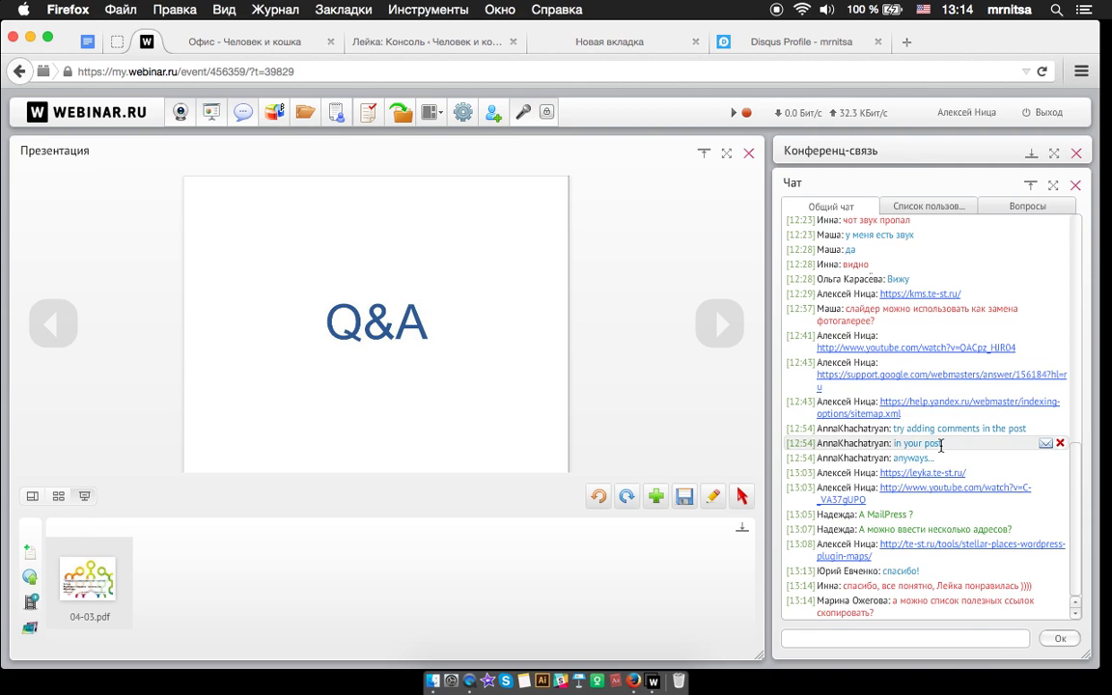
click(897, 638)
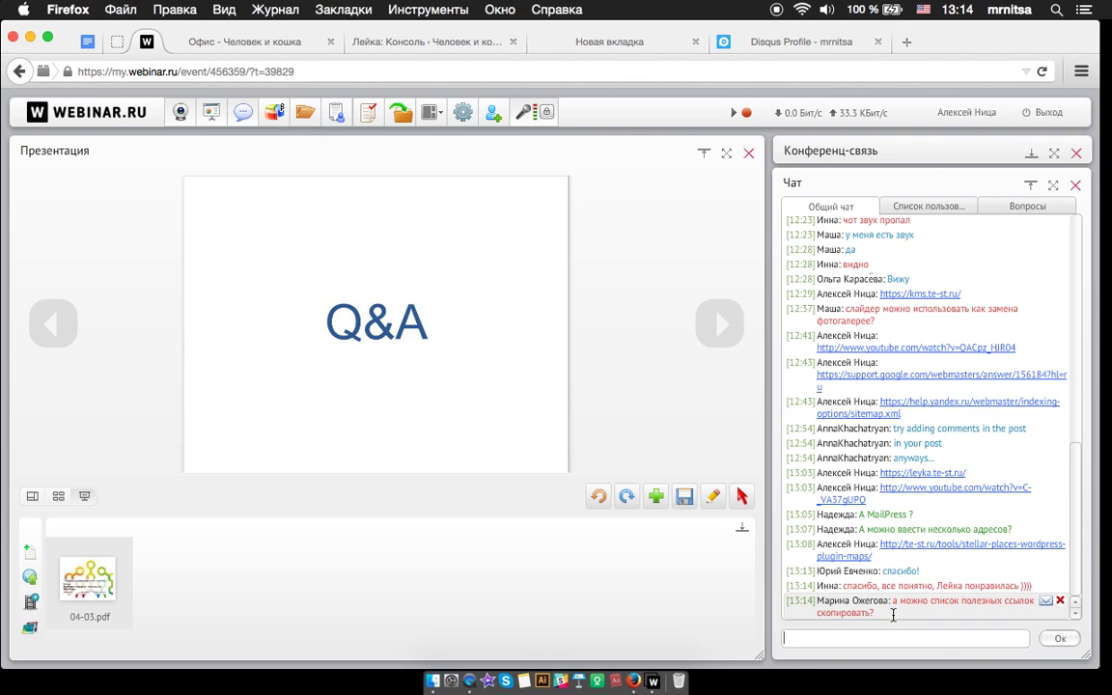
drag(851, 601, 876, 640)
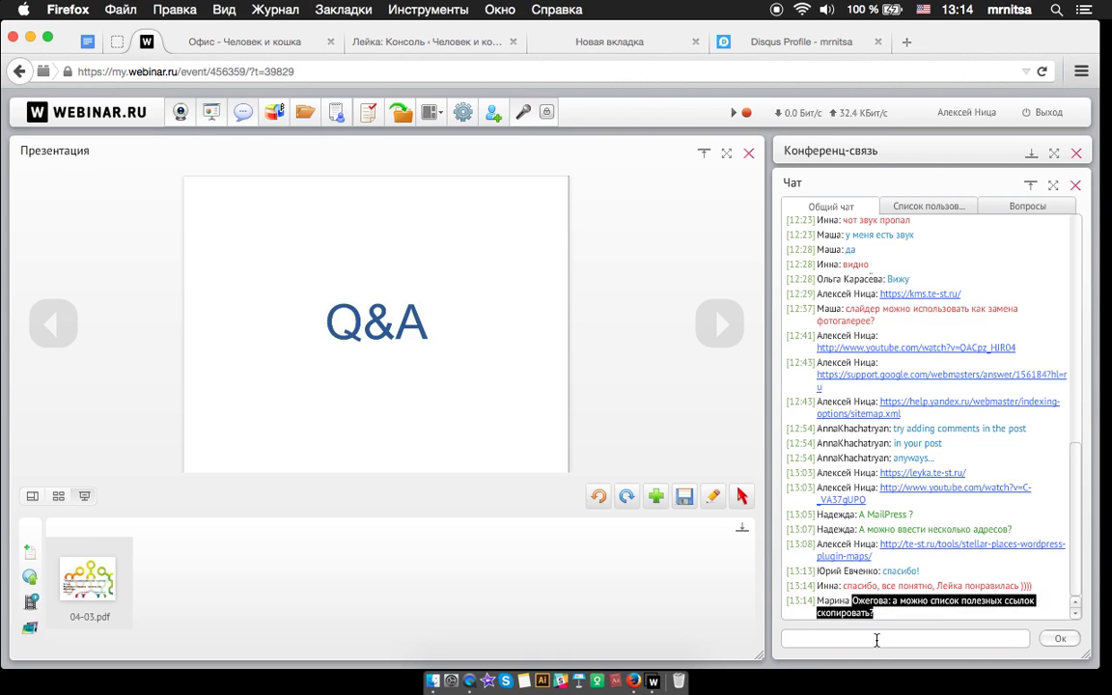
scroll(933, 481, up, 1)
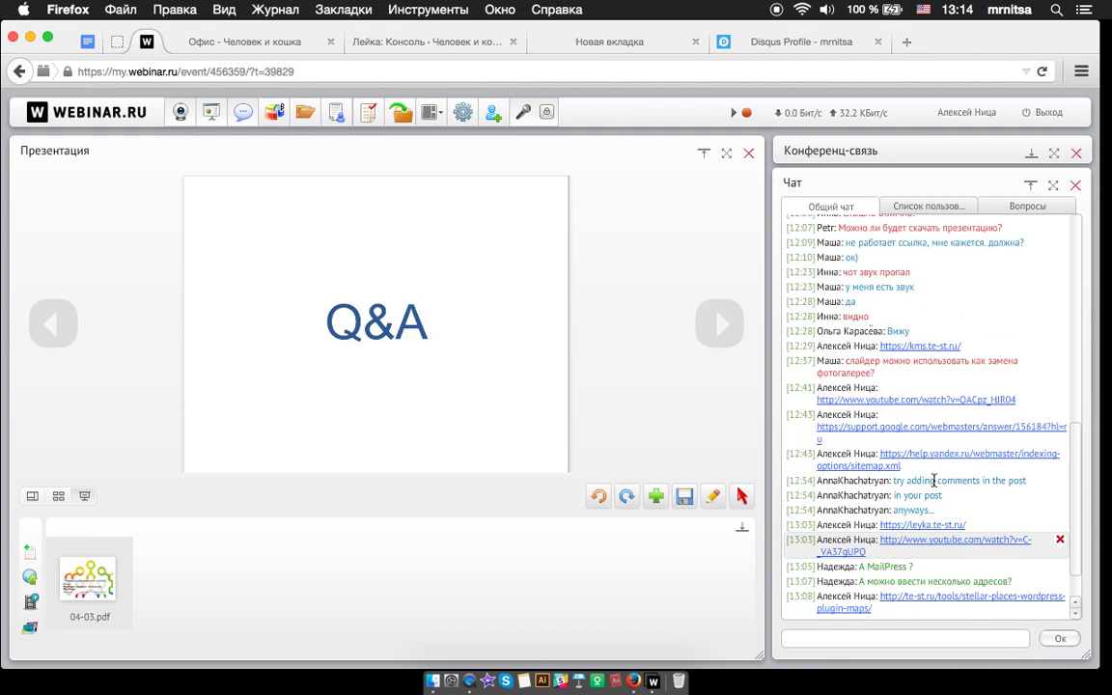
scroll(907, 608, down, 1)
click(888, 638)
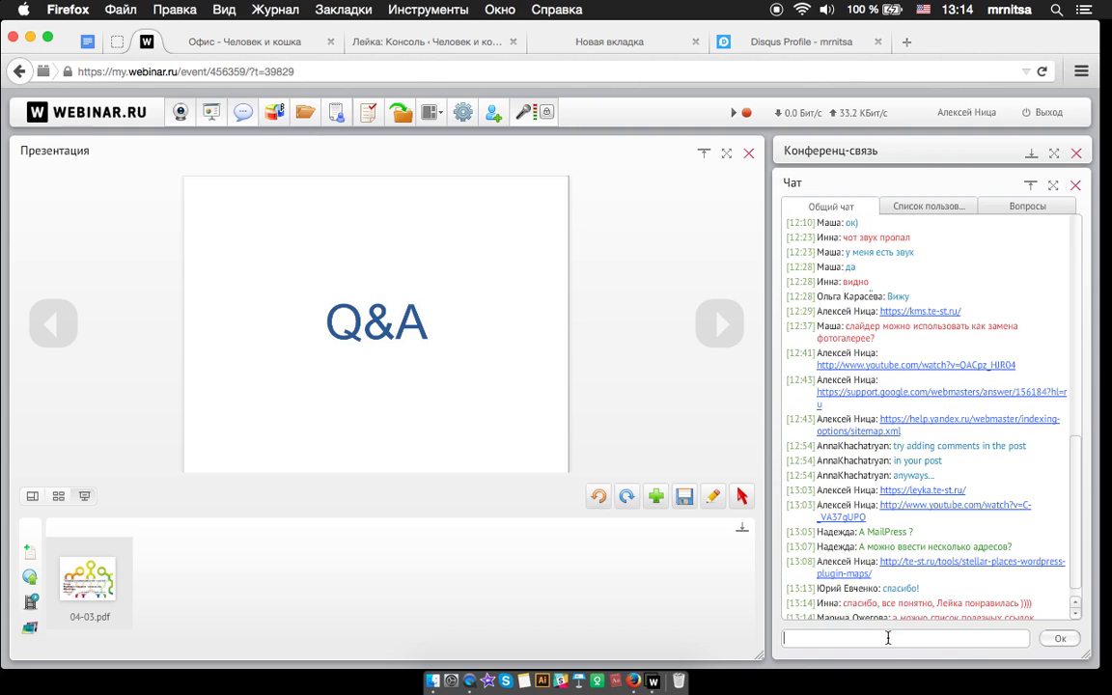
scroll(924, 571, down, 1)
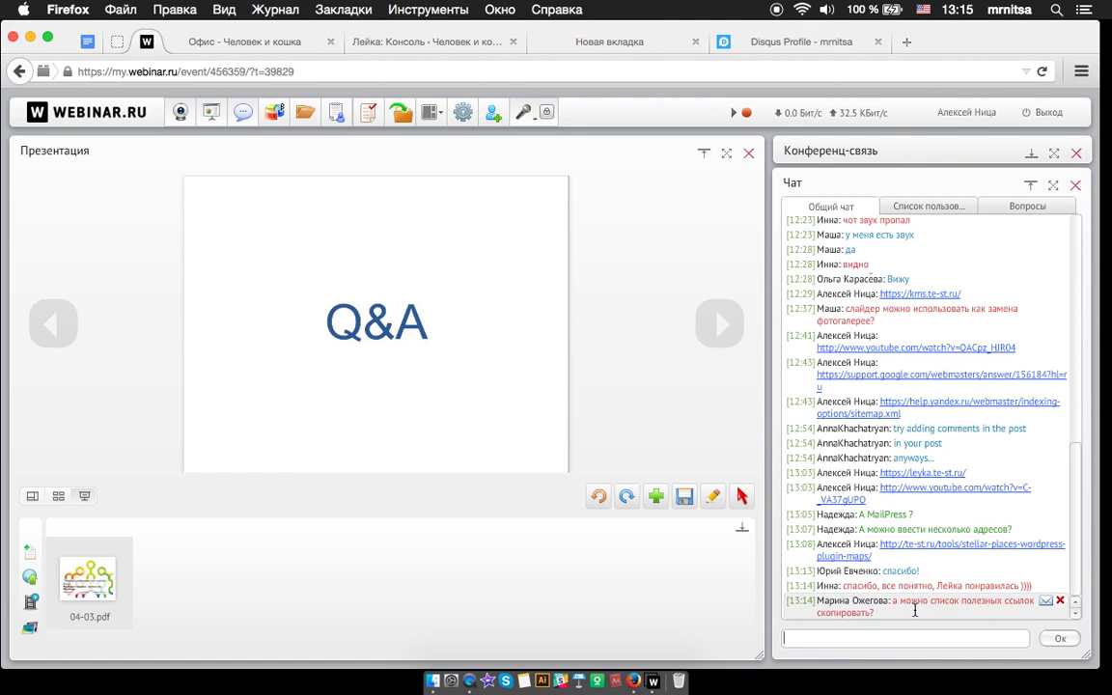
drag(888, 615, 820, 602)
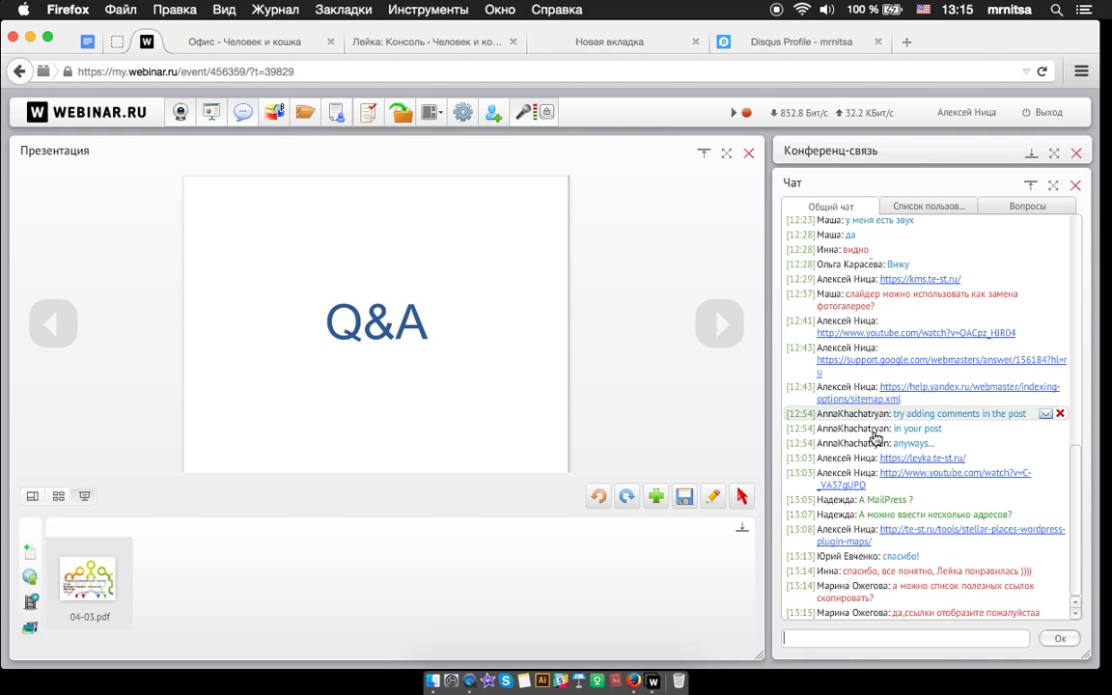
scroll(888, 473, up, 2)
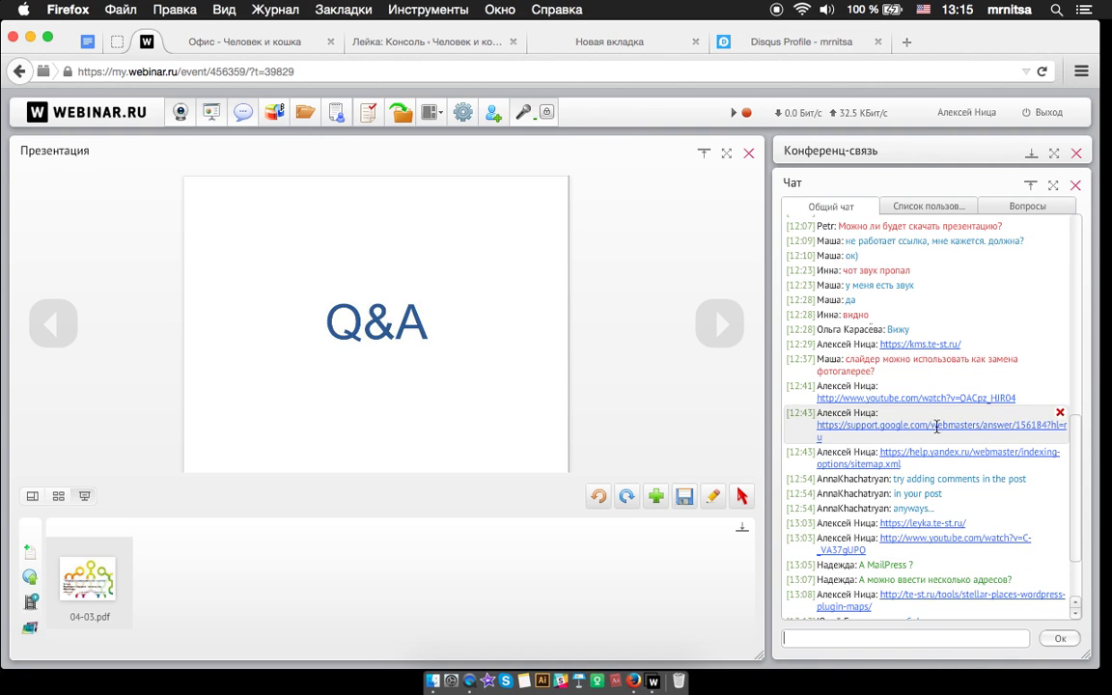
scroll(937, 426, up, 3)
drag(963, 434, 880, 434)
key(super+c)
click(896, 638)
key(super+v)
key(Return)
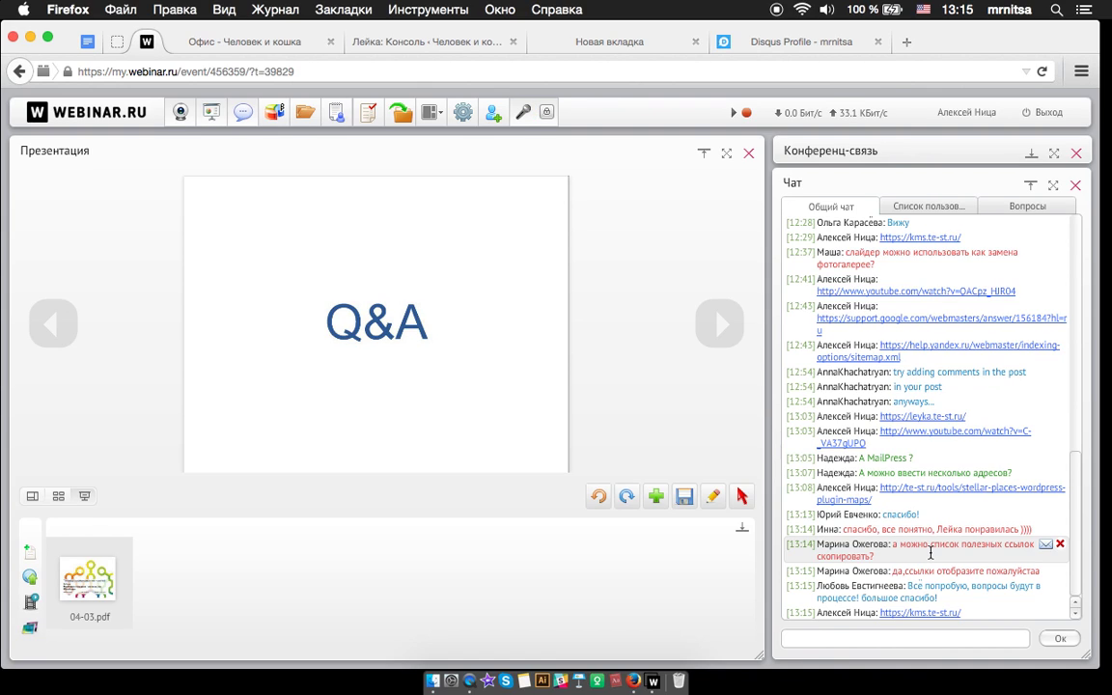
Advance the presentation to the «спасибо!» slide, check the questions and general chat, and collapse the file strip to enlarge the slide
click(720, 323)
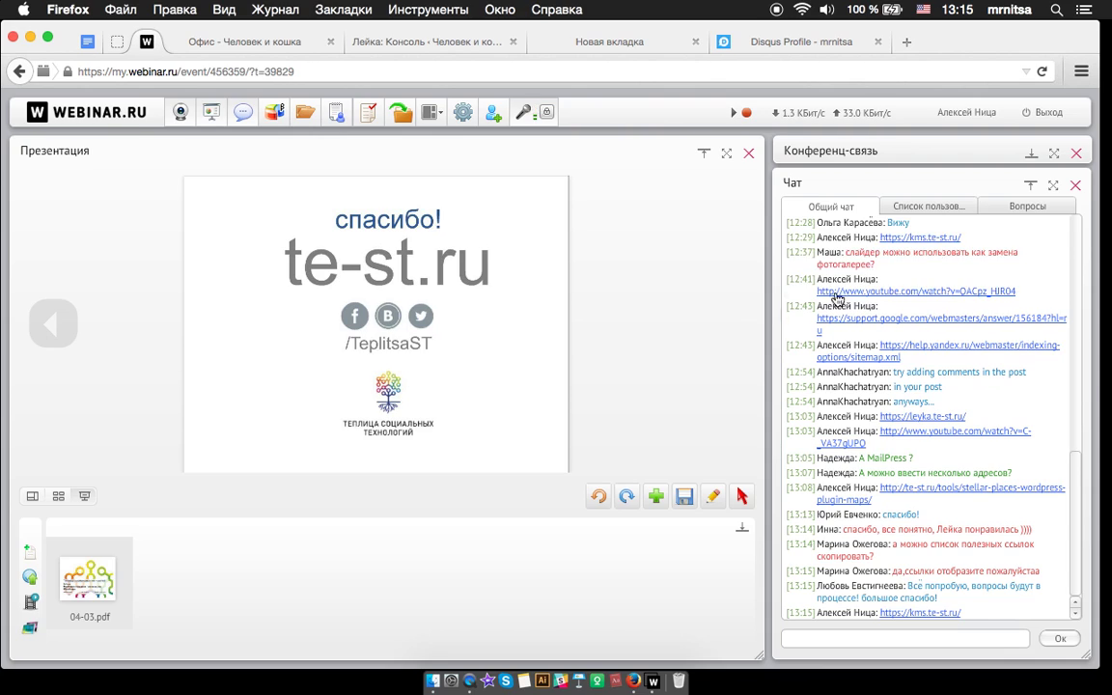
click(1027, 208)
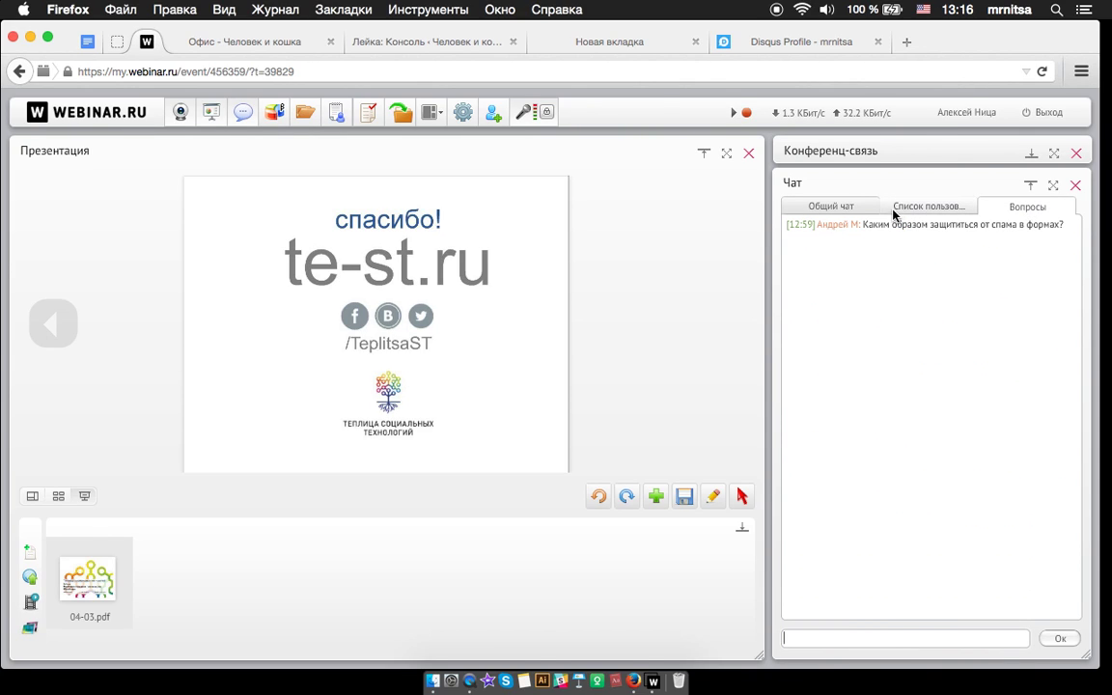
click(833, 208)
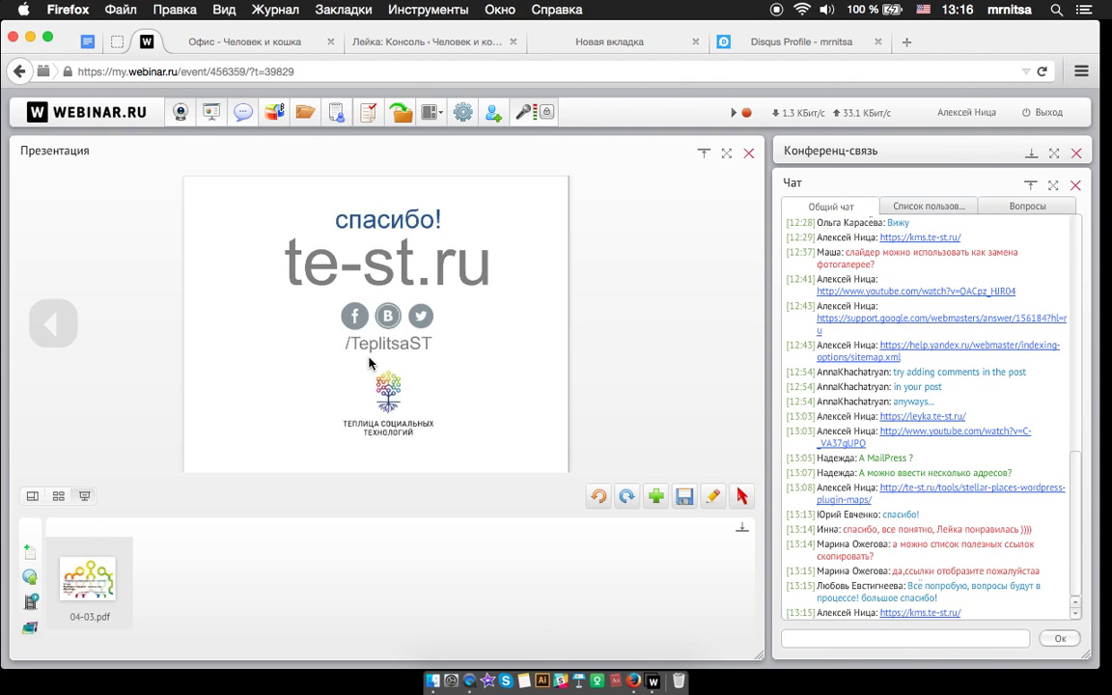
click(744, 530)
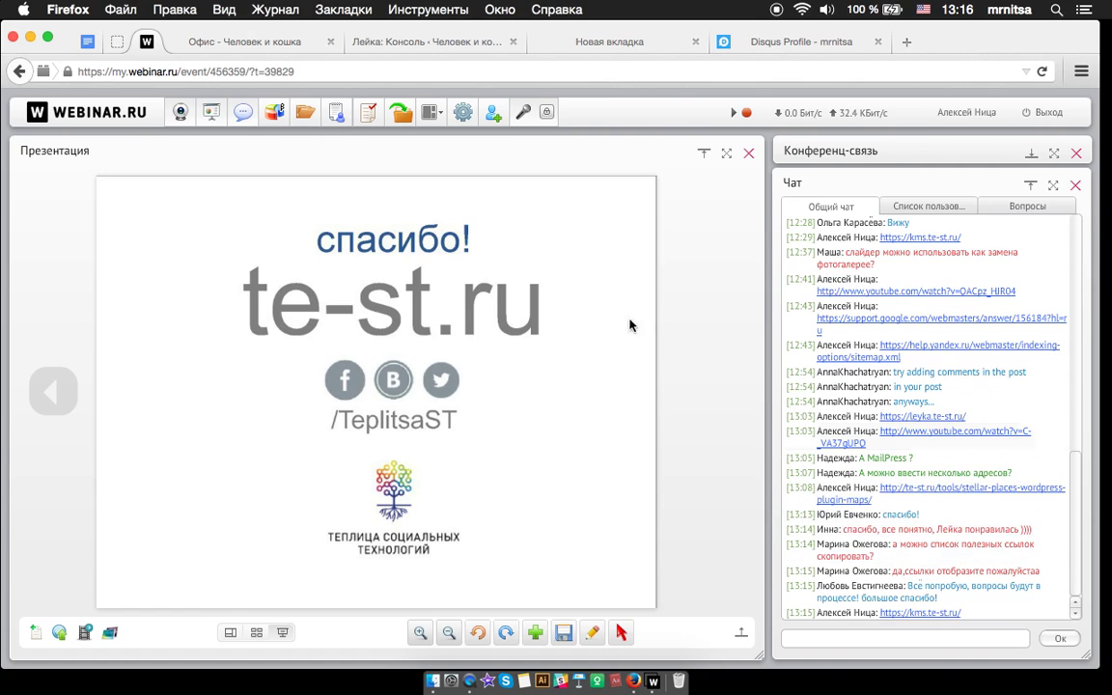
Post the presenter's contact e-mail in the general chat
click(889, 639)
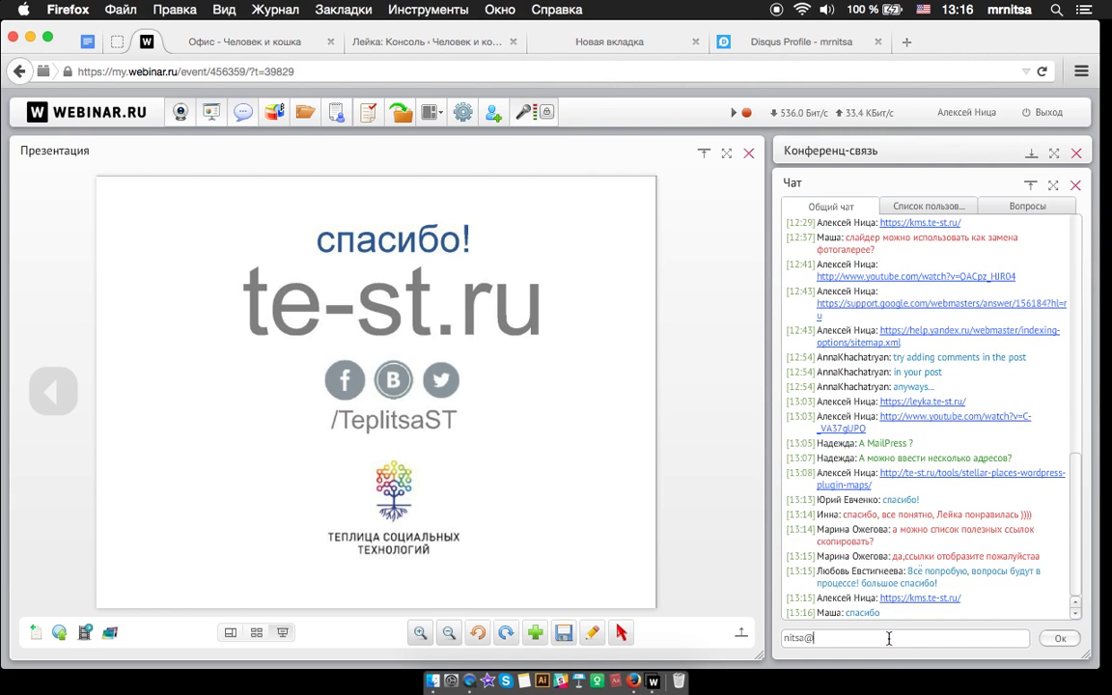
text(e0t)
key(BackSpace)
key(BackSpace)
key(BackSpace)
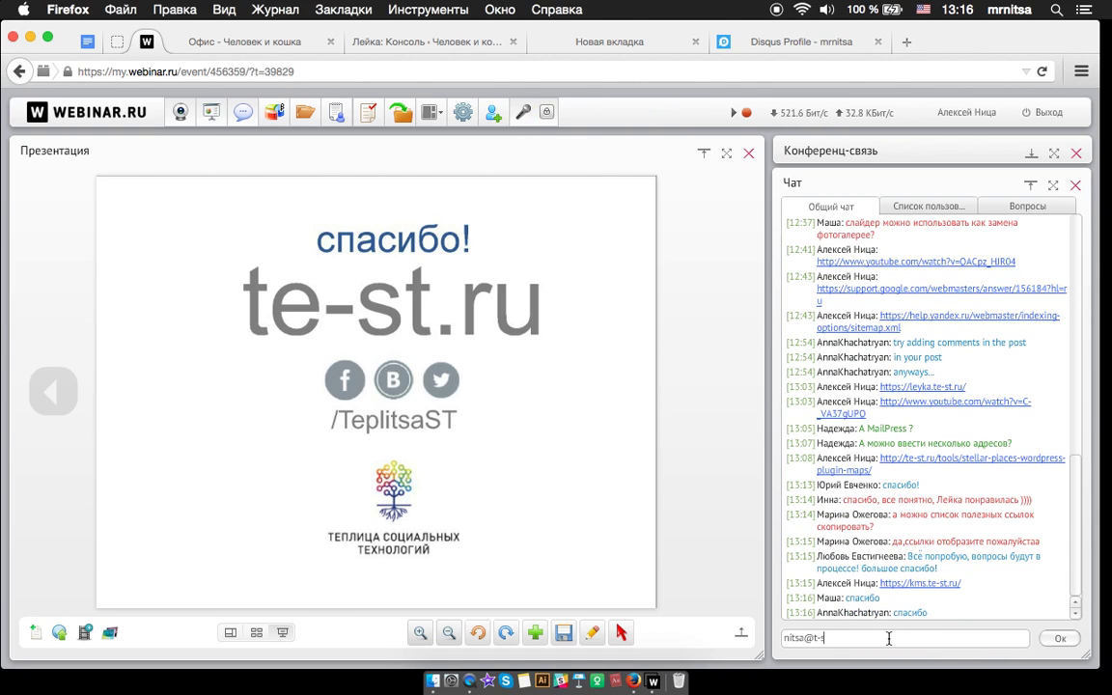
key(Return)
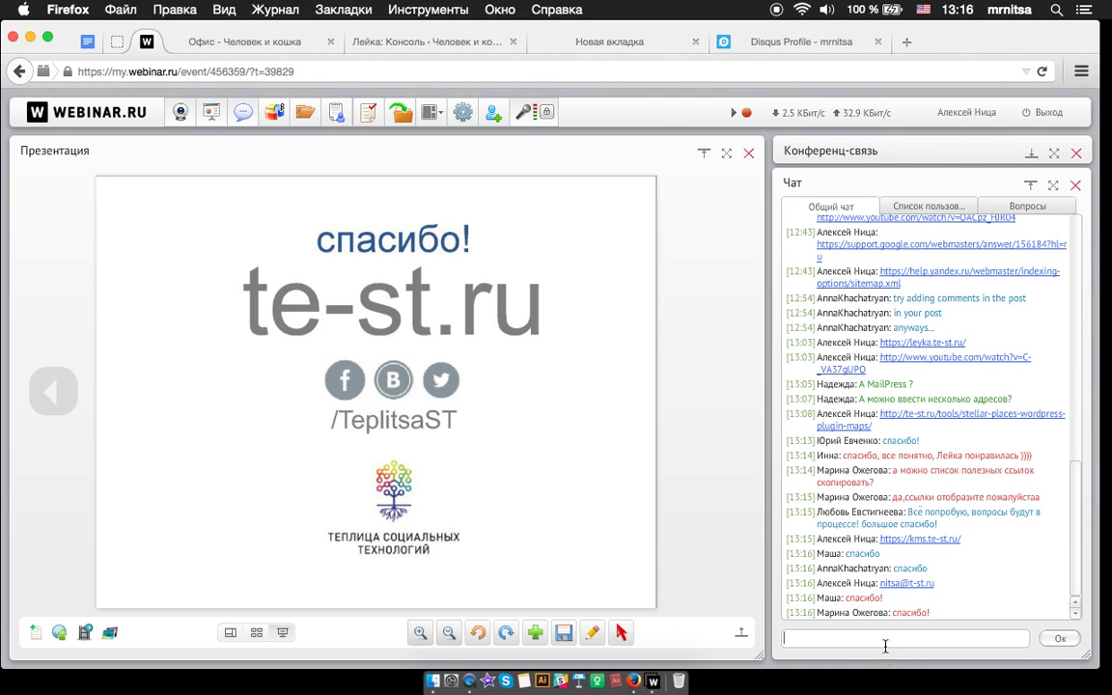
Stop the recording of the webinar
click(745, 114)
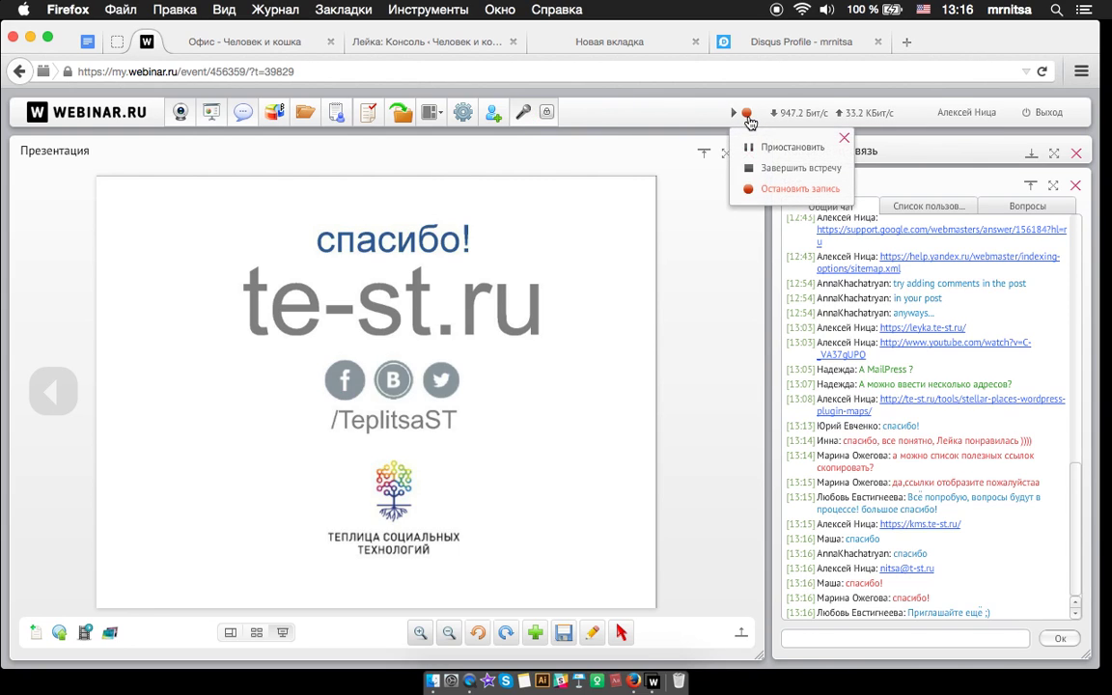
click(782, 189)
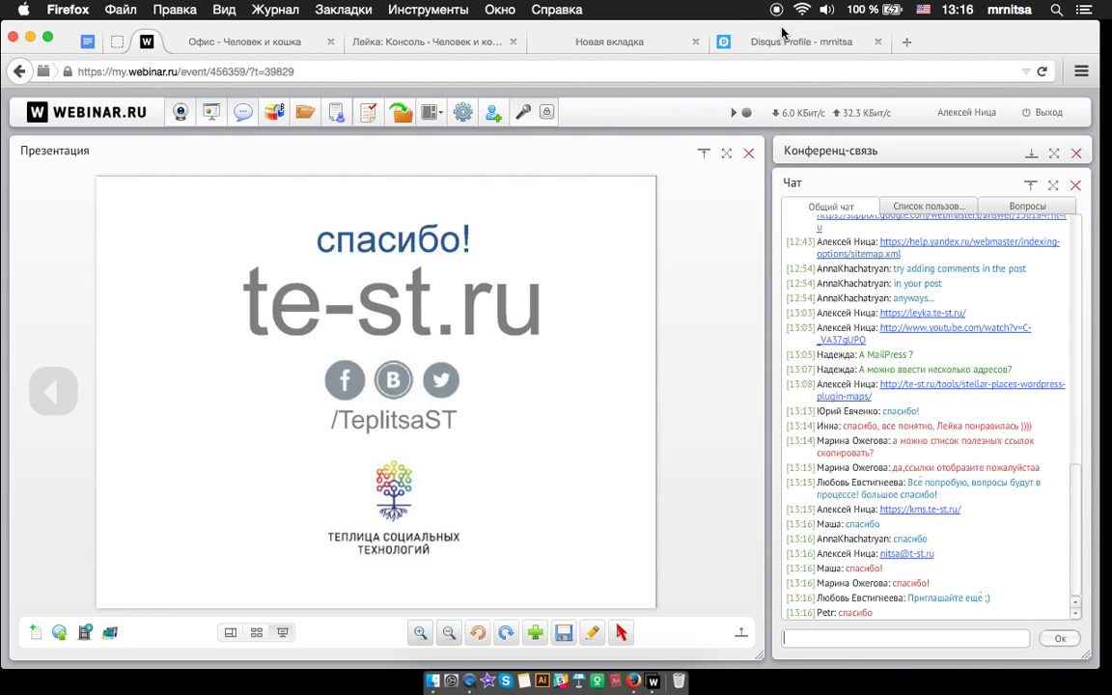